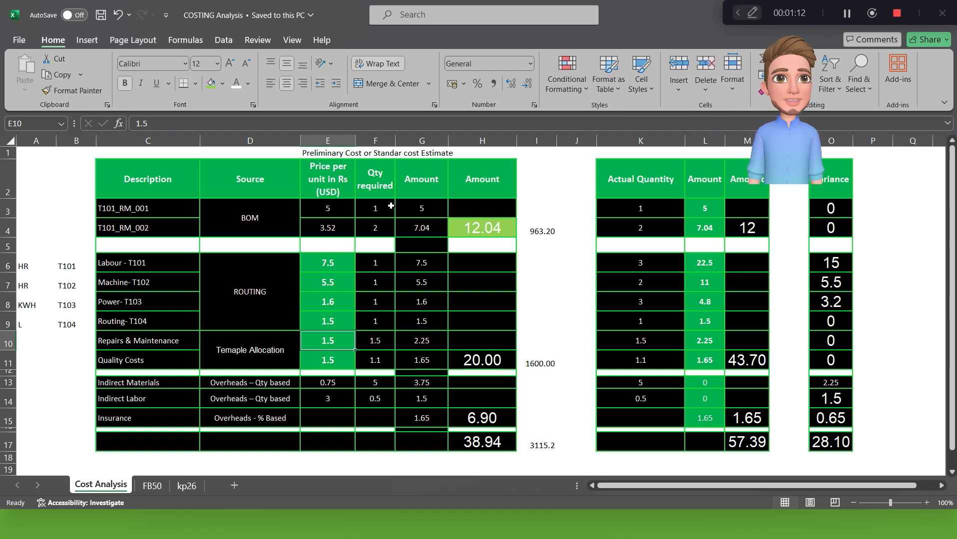
- Compare the BOM and routing prices, quantities and subtotals in the estimate with the plan costs in the SAP Cost Trend report
click(334, 210)
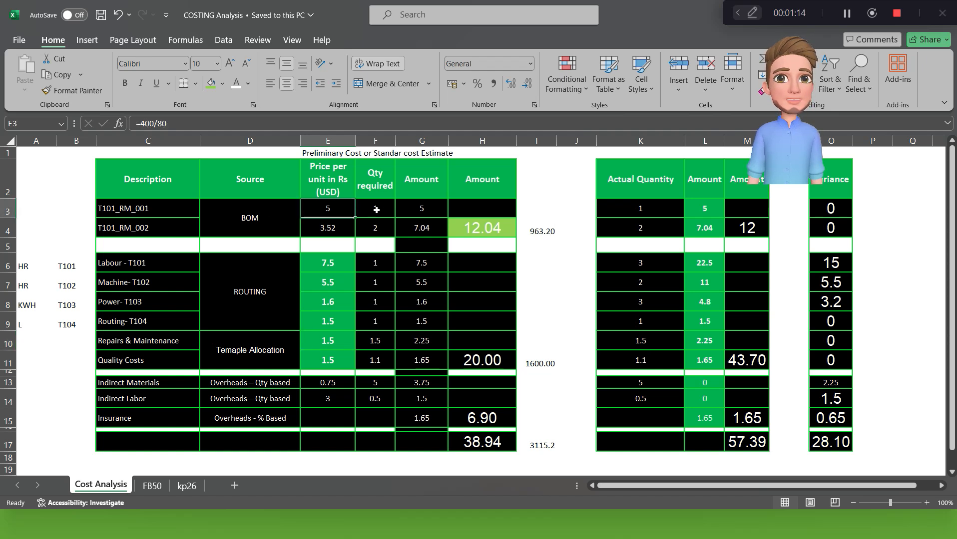
click(376, 210)
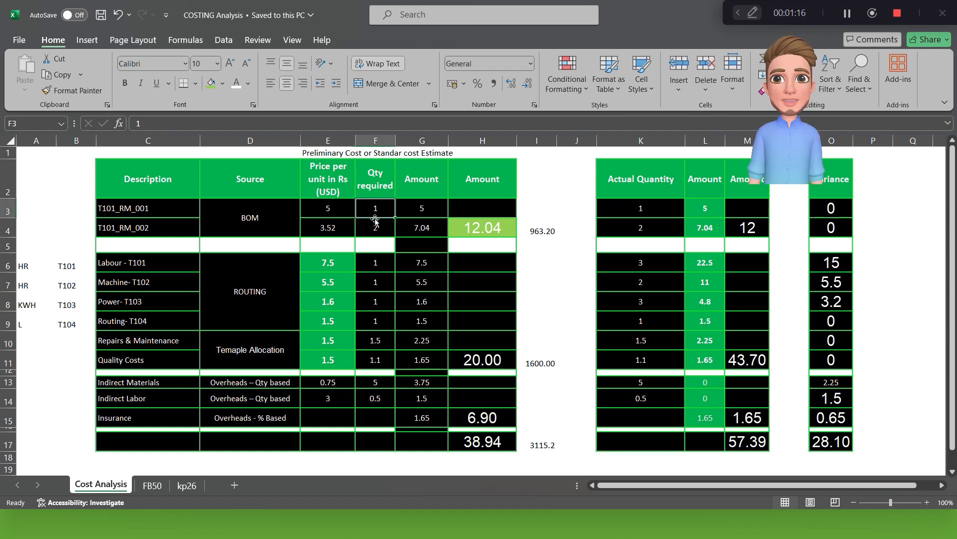
click(384, 230)
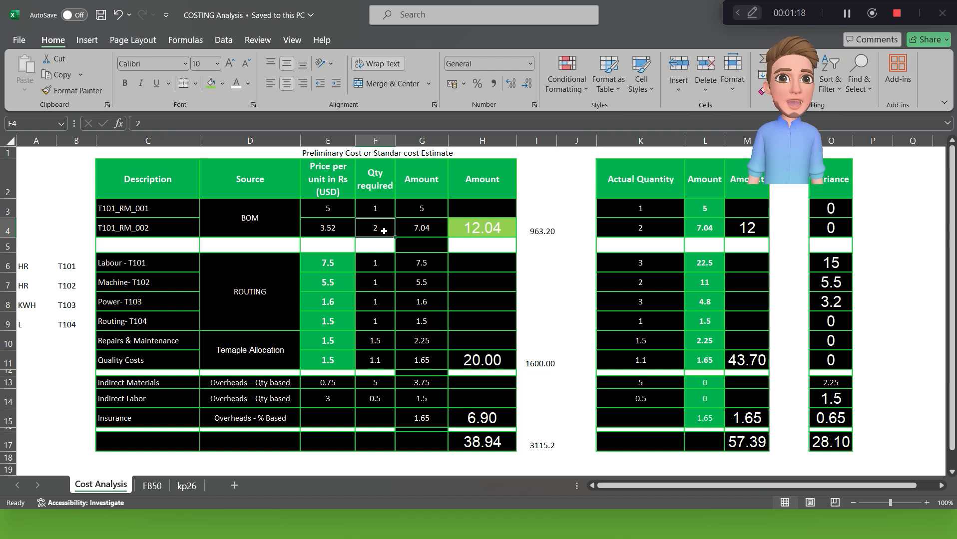
click(502, 233)
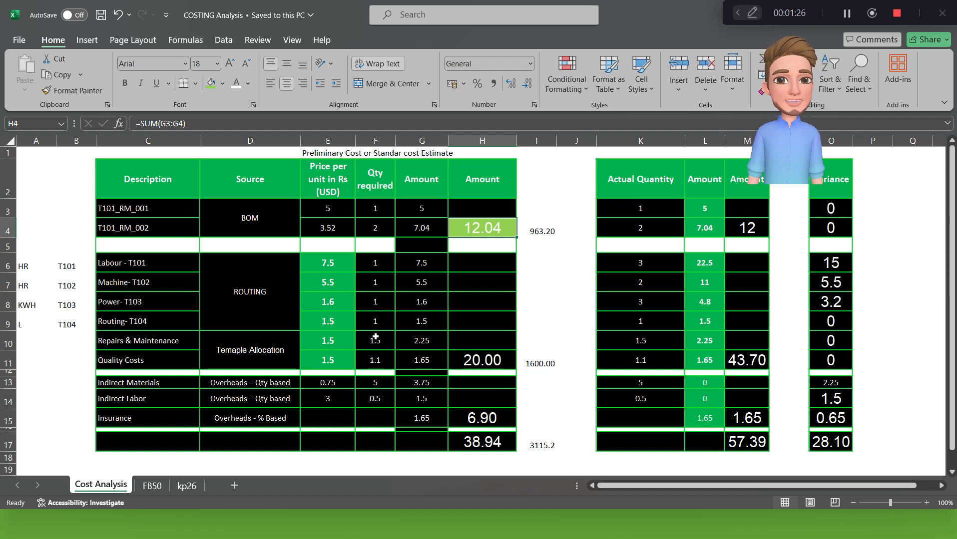
click(482, 357)
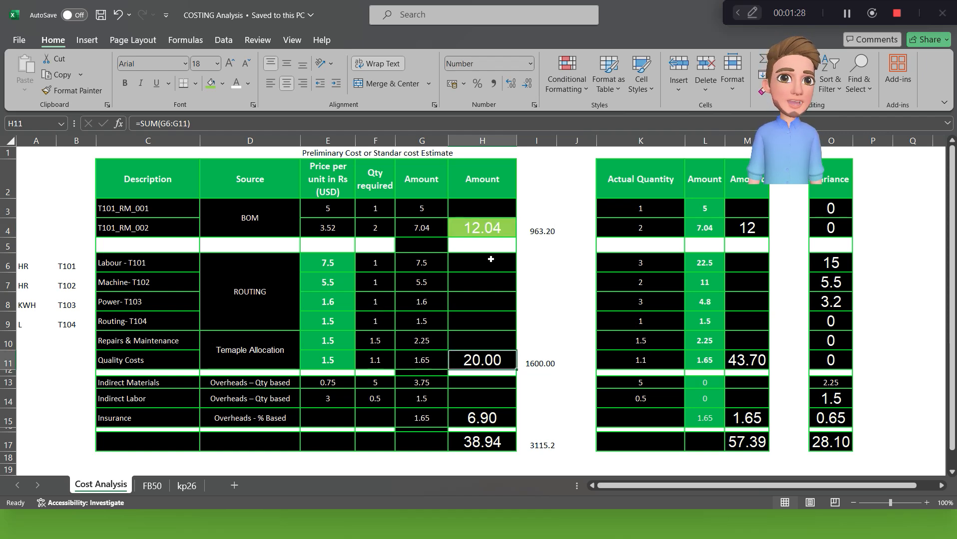
ctrl+click(487, 229)
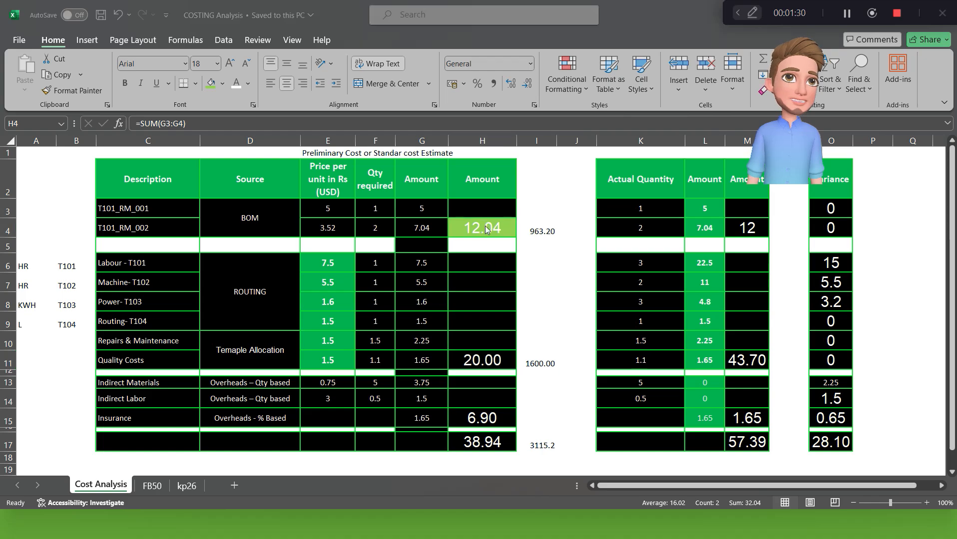
key(alt+Tab)
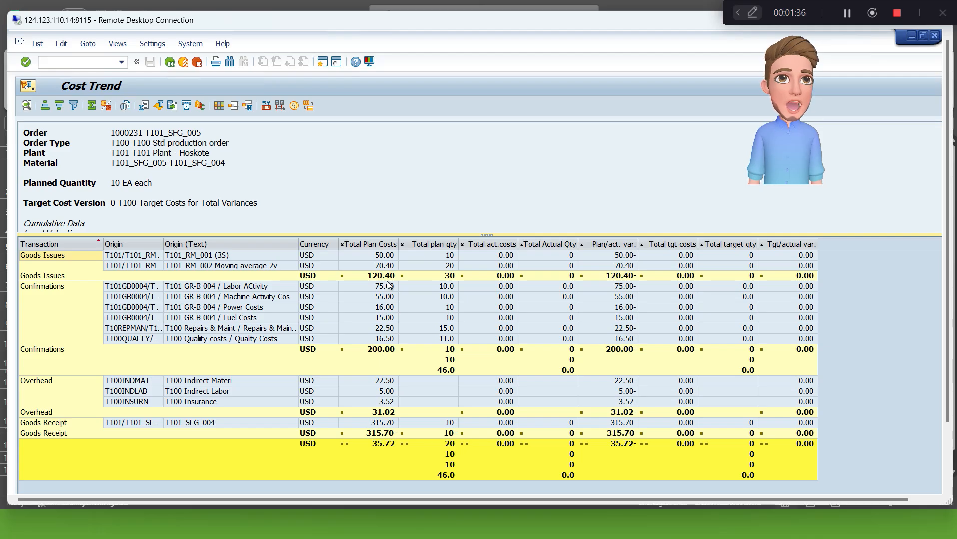
key(alt+Tab)
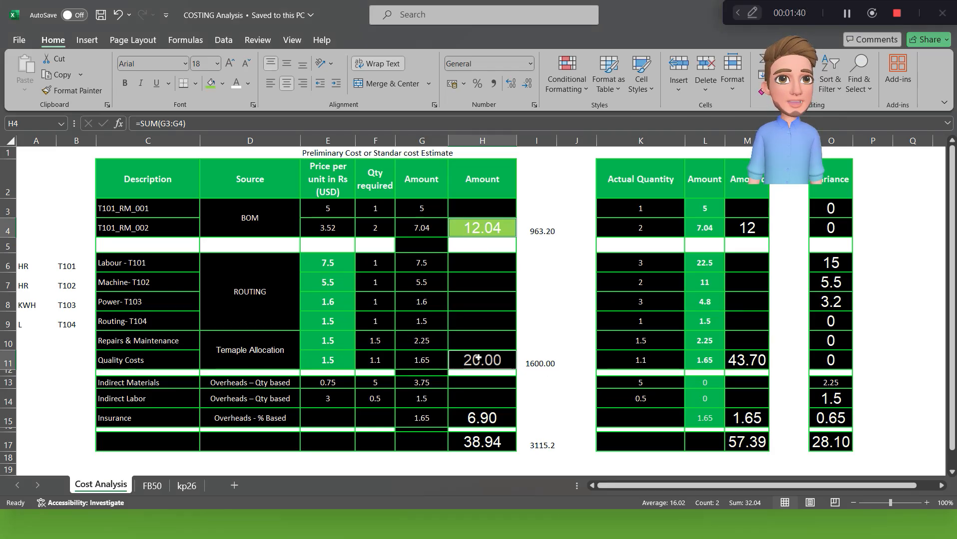
key(alt+Tab)
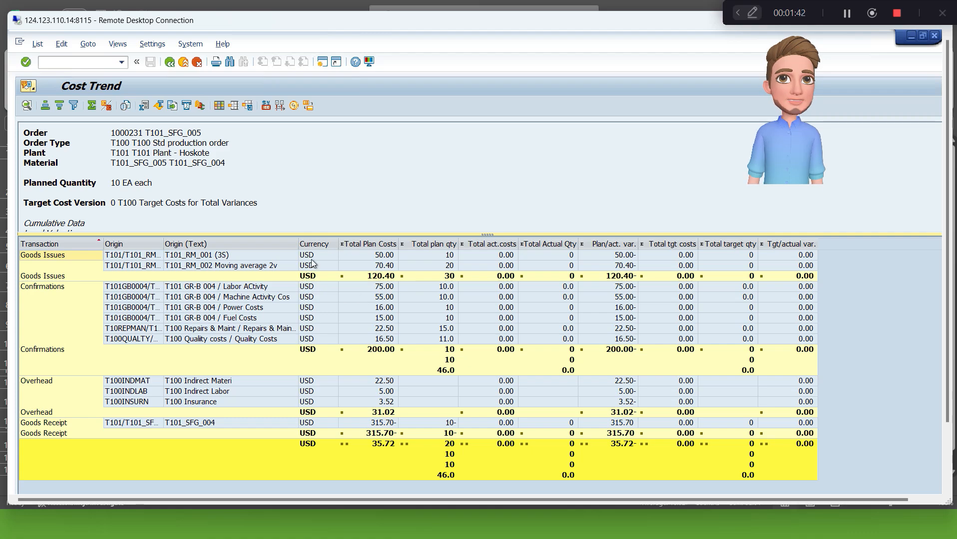
key(alt+Tab)
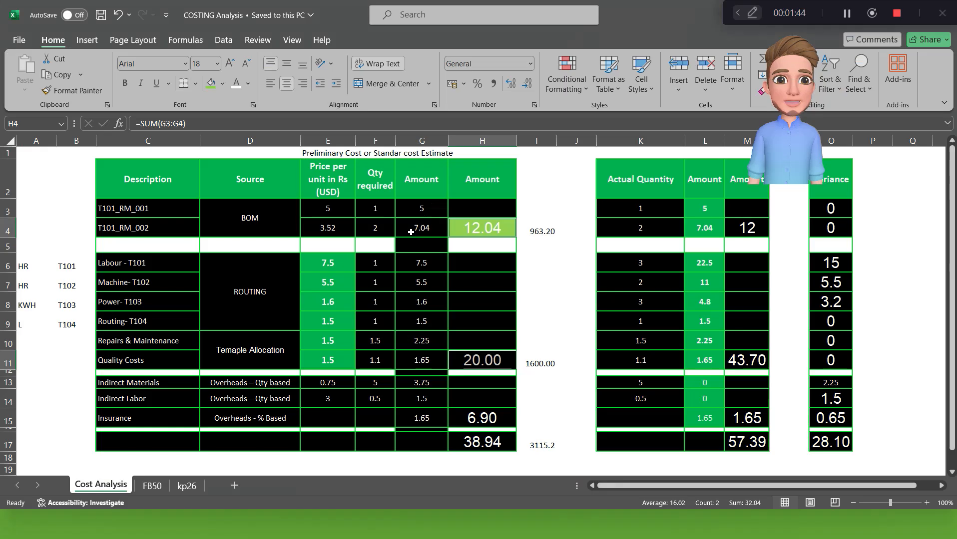
- Extend the column H header in H2 with a second line reading "10 Units" below "Amount"
click(483, 178)
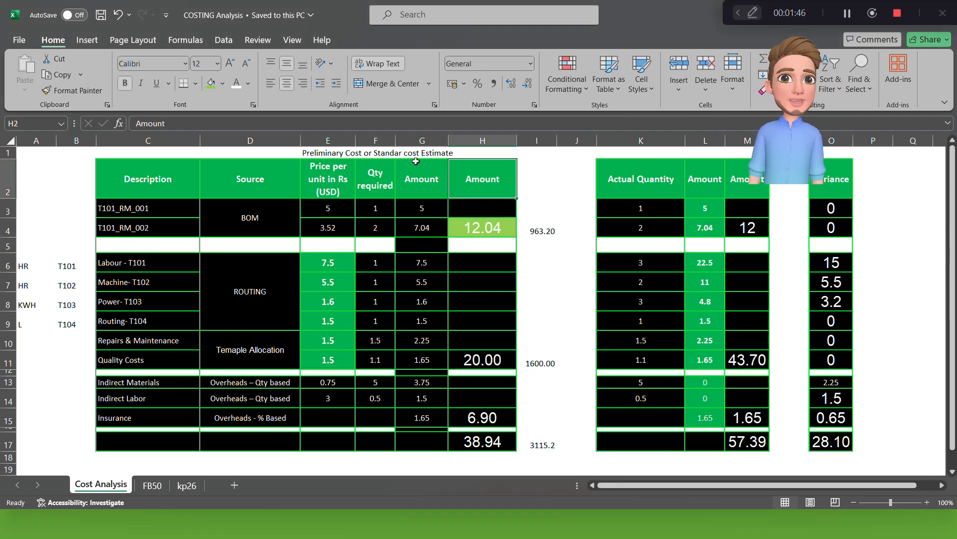
click(233, 126)
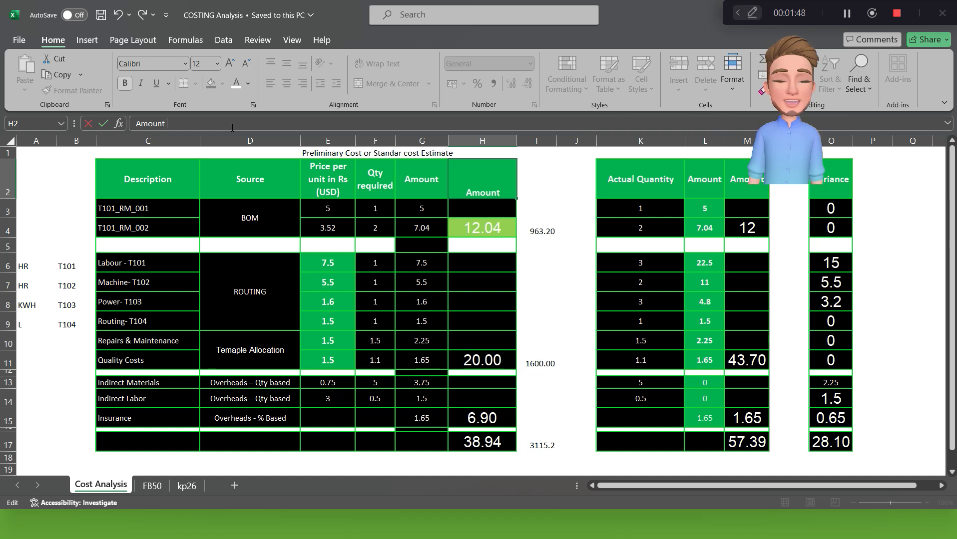
key(alt+Return)
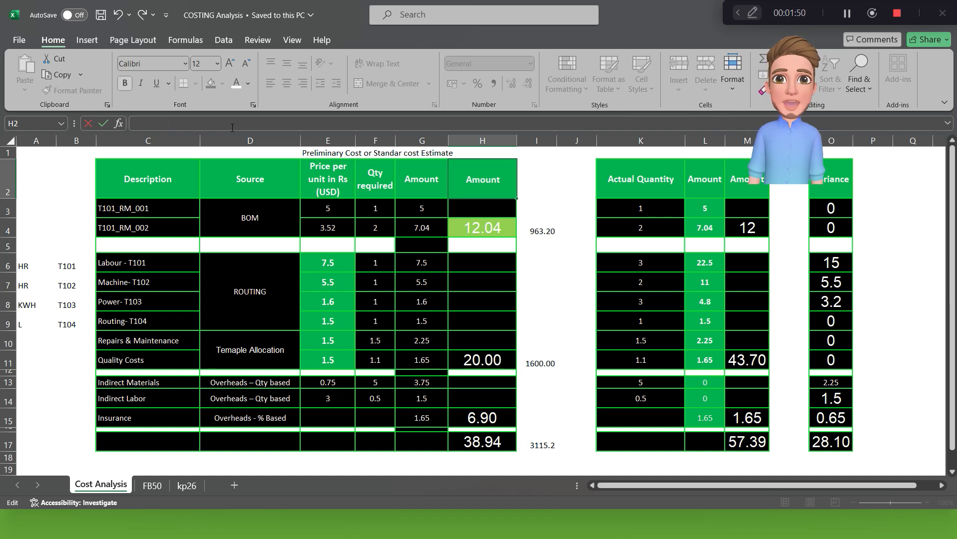
text(10 Units)
key(Return)
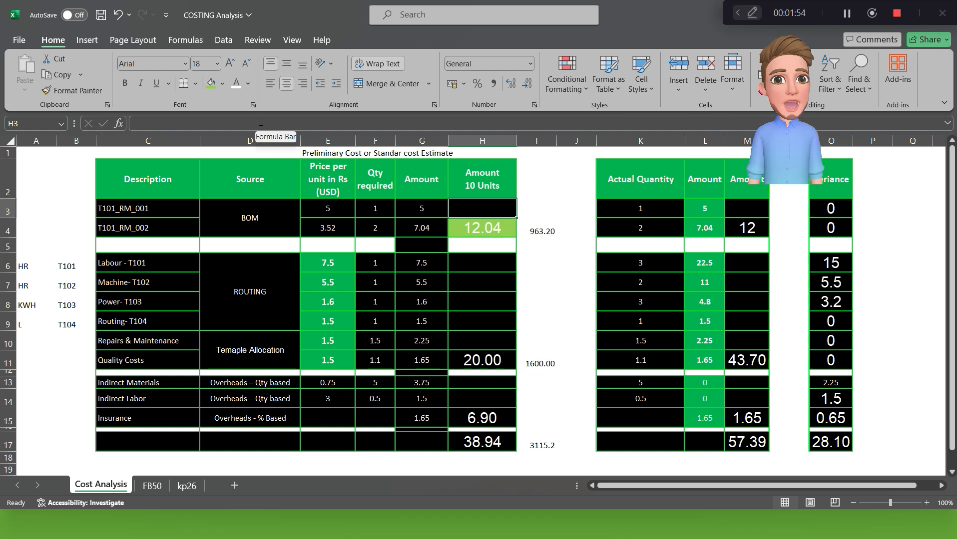
- Try to calculate the 10-unit amount for T101_RM_001 in H3 with the formula =G3:H3*10
text(=)
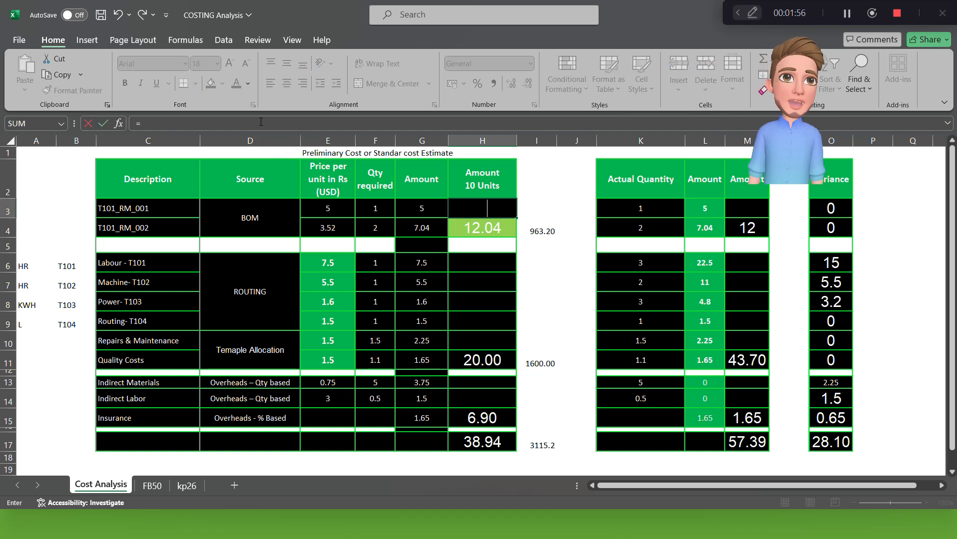
key(shift+Left)
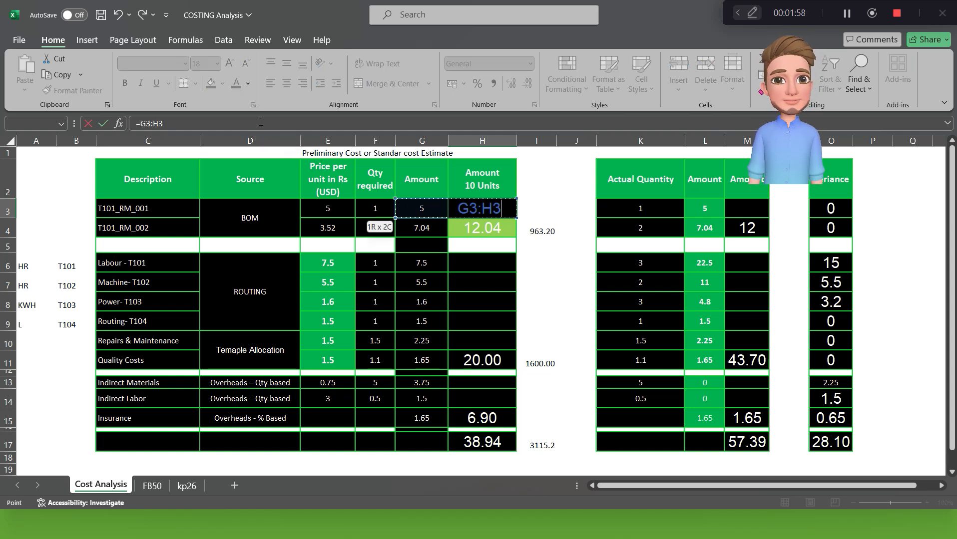
text(*10)
key(Return)
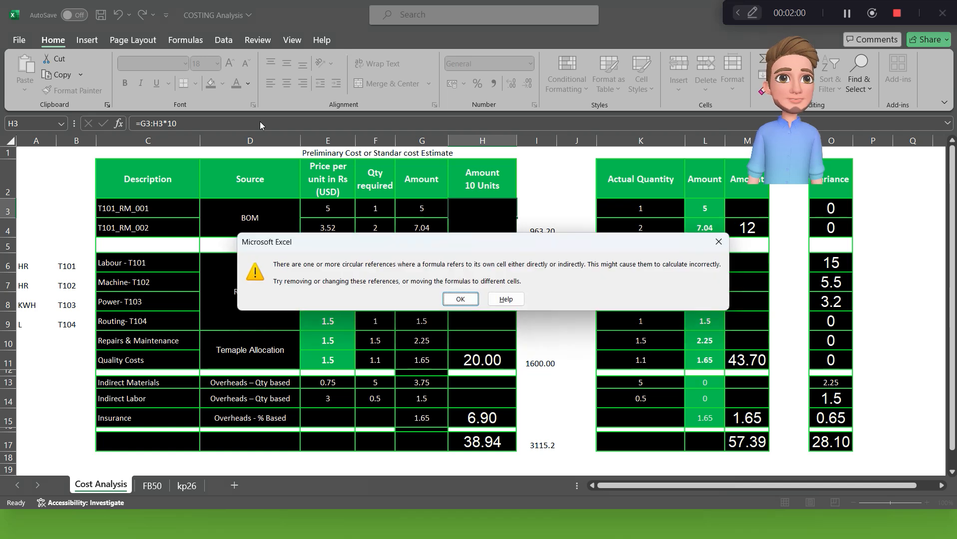
key(Return)
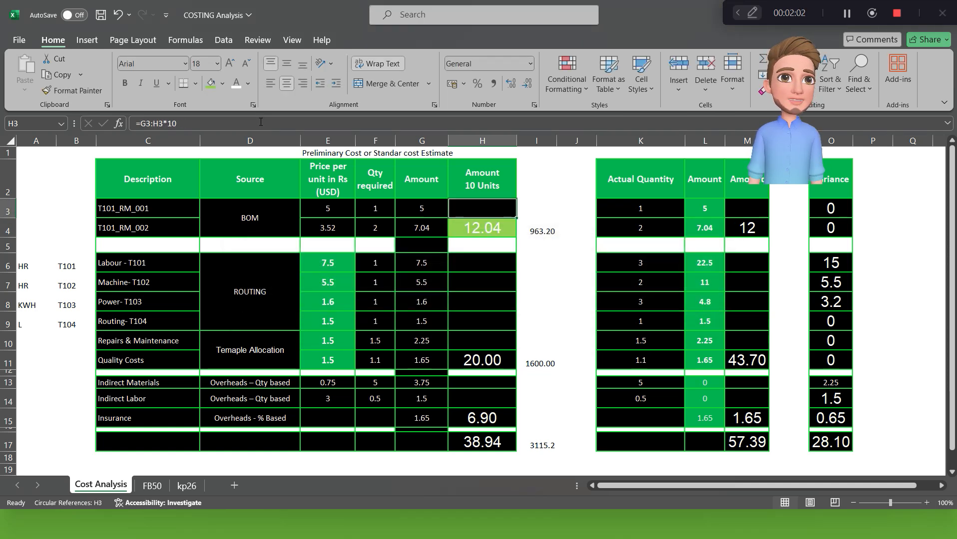
- Enter =G3*10 in H3 for the 10-unit amount of T101_RM_001 and apply the formatting of G3 to it
text(=G3*10)
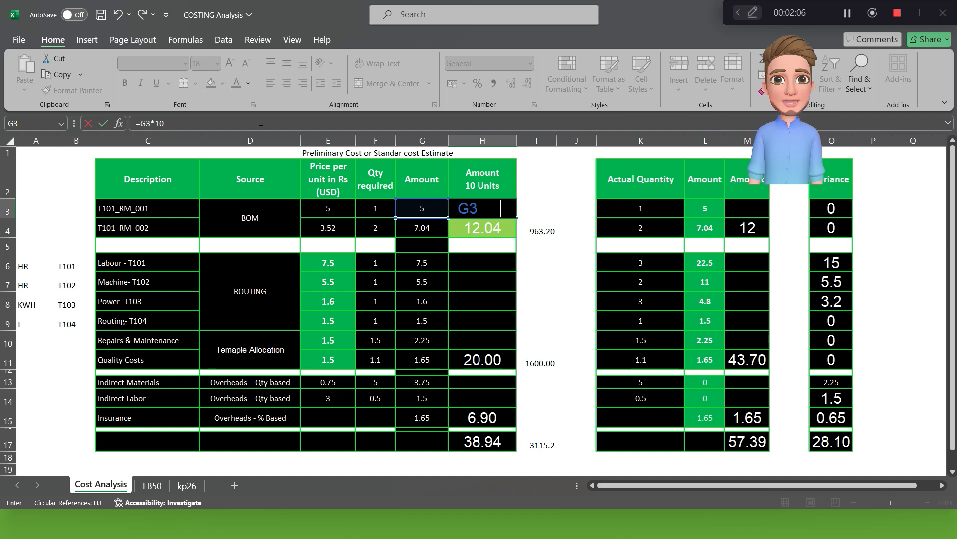
key(ctrl+Return)
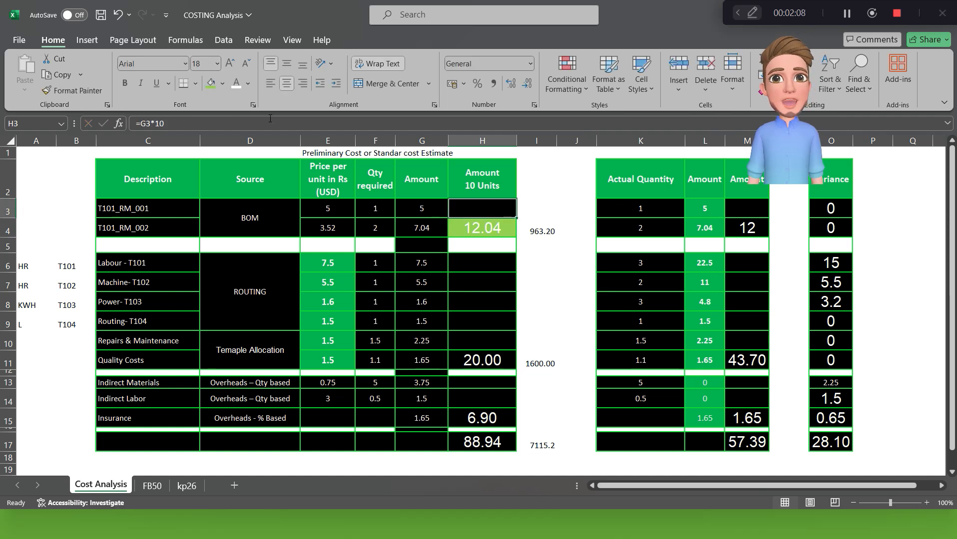
key(Left)
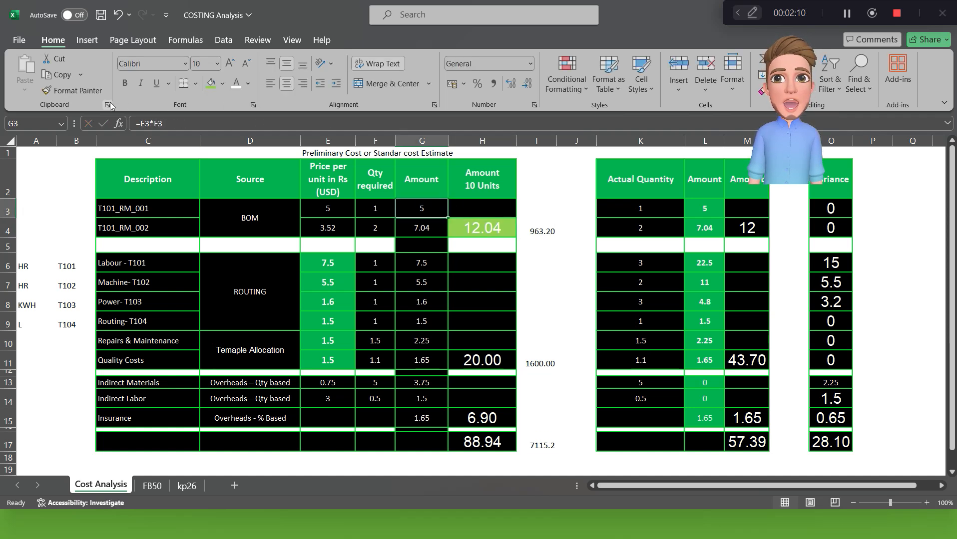
click(95, 91)
click(486, 208)
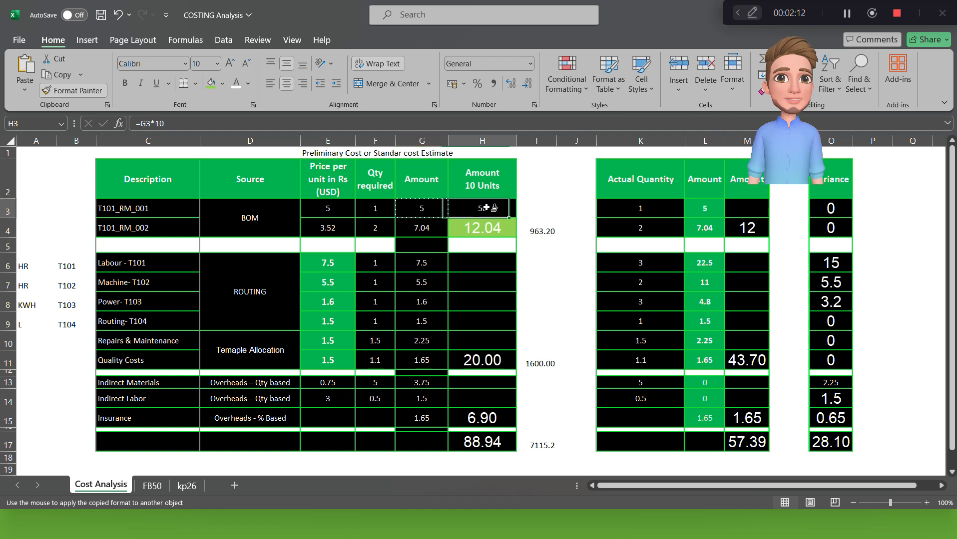
- Copy the 10-unit formula from H3 down through H12, and check the sum of the two material amounts in H3:H4
key(ctrl+c)
key(shift+Down)
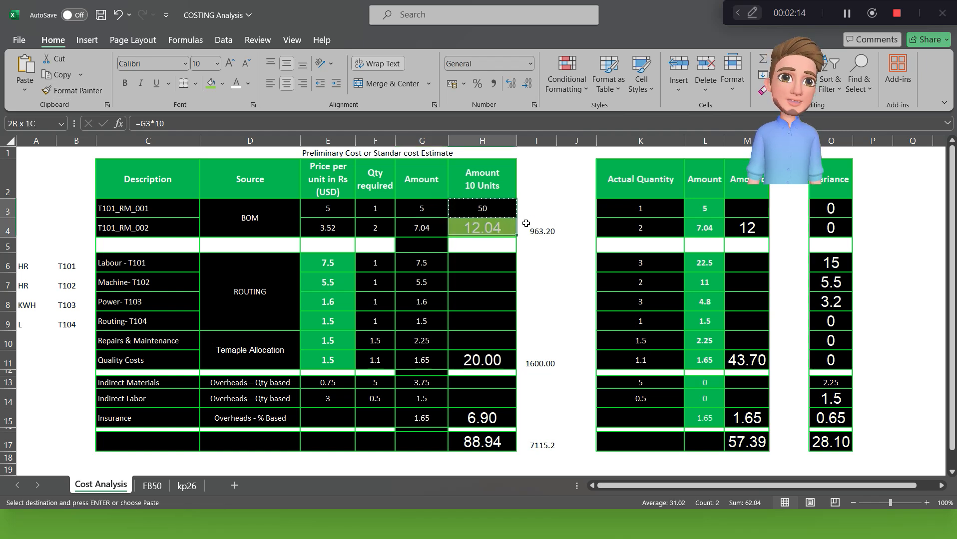
key(shift+Down)
key(shift+Down)
key(shift+Down)
key(shift+Down)
key(shift+Down)
key(shift+Down)
key(shift+Down)
key(shift+Down)
key(ctrl+v)
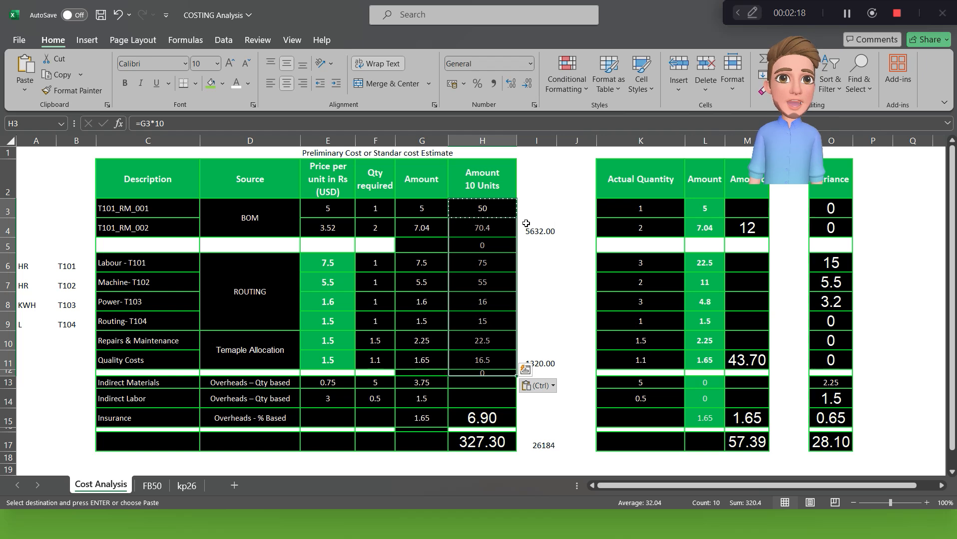
key(Escape)
key(Right)
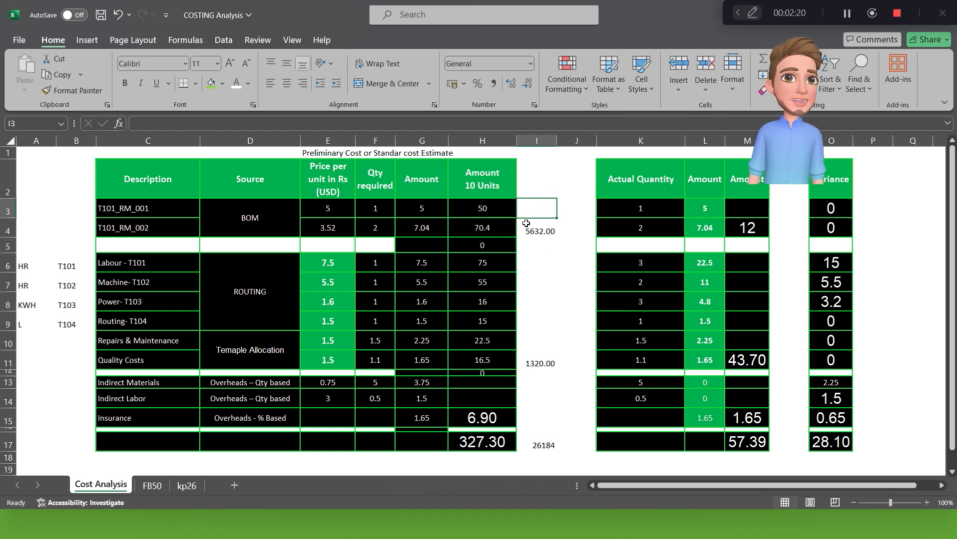
key(Left)
key(shift+Down)
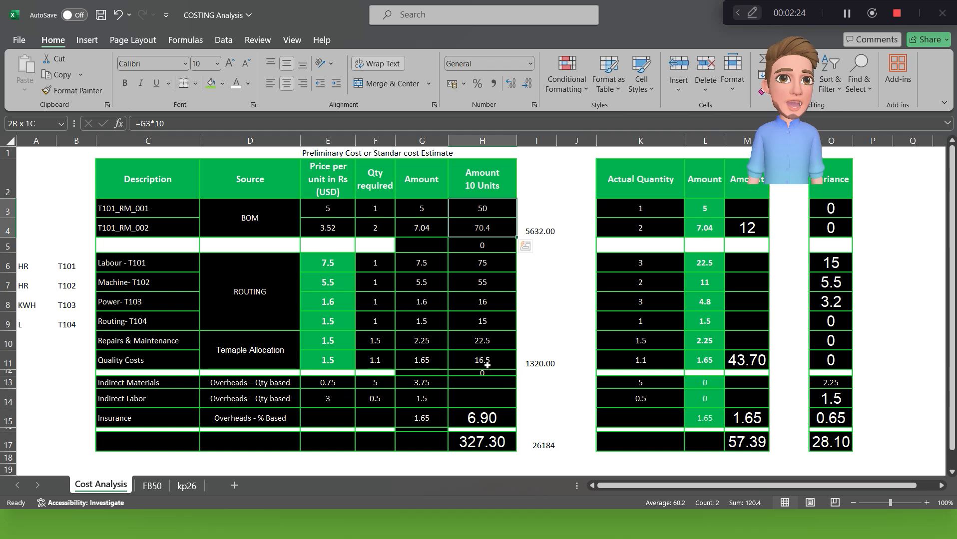
- Try to total the 10-unit routing and template allocation amounts in I11 with a SUM formula
click(538, 368)
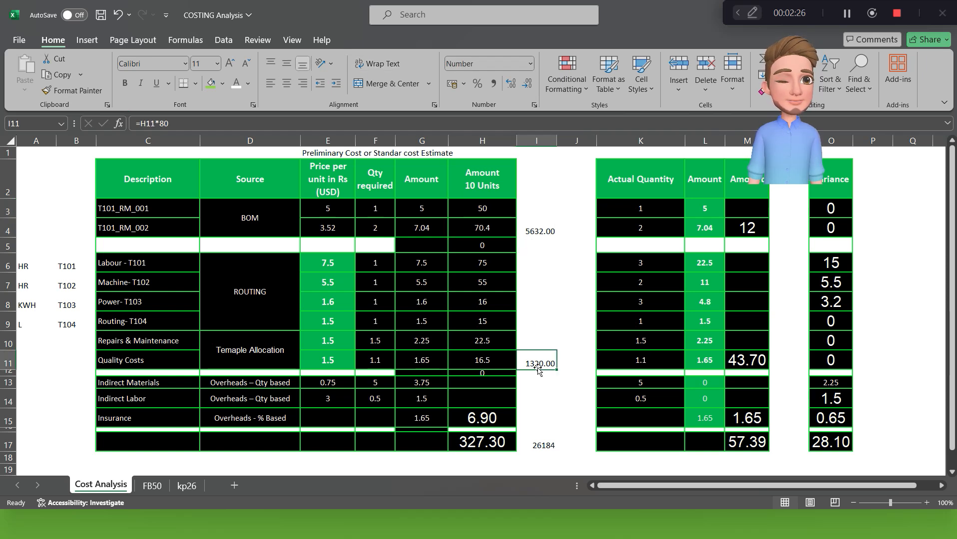
key(alt+equal)
drag(483, 260, 495, 358)
click(495, 358)
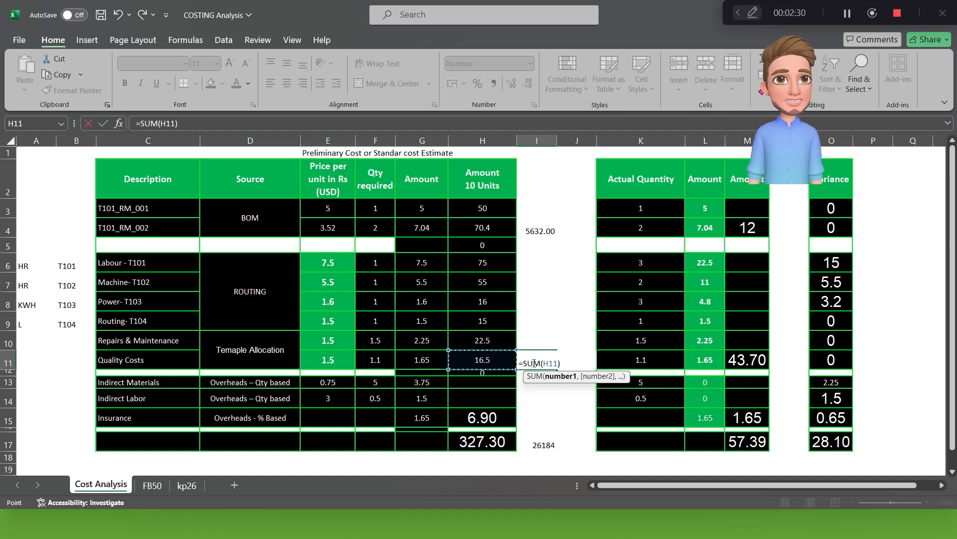
key(Return)
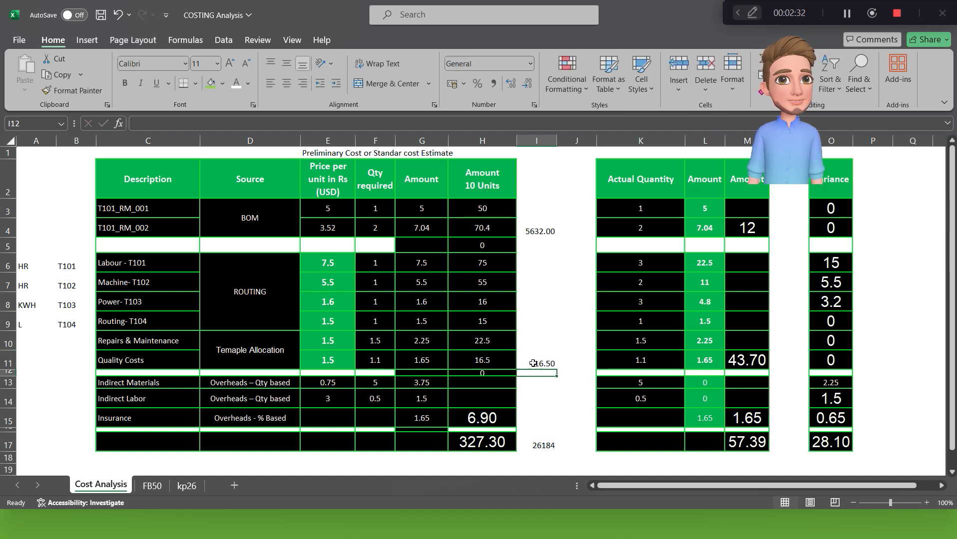
- Total the 10-unit amounts from Labour to Quality Costs in I11 with =SUM(H6:H11), accepting the suggested formula correction
click(533, 363)
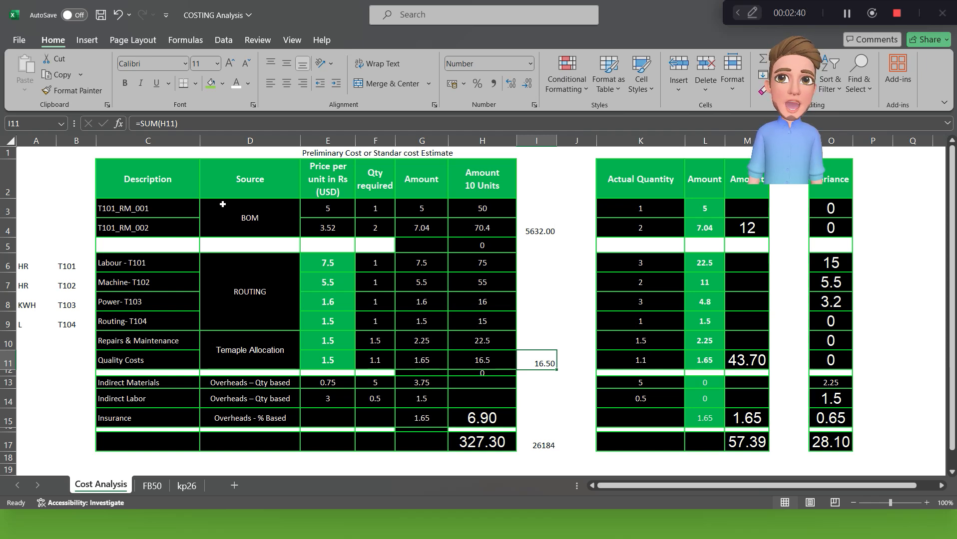
key(alt+equal)
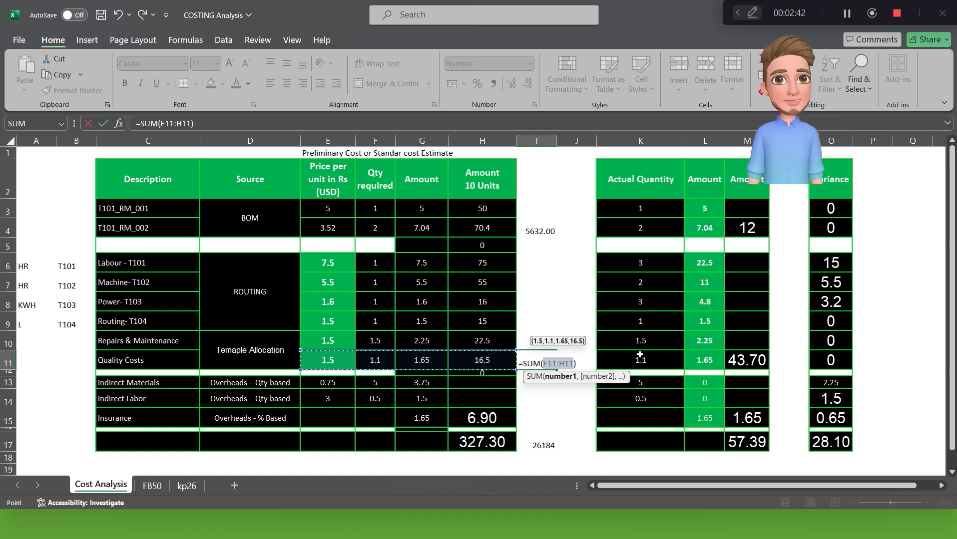
click(483, 264)
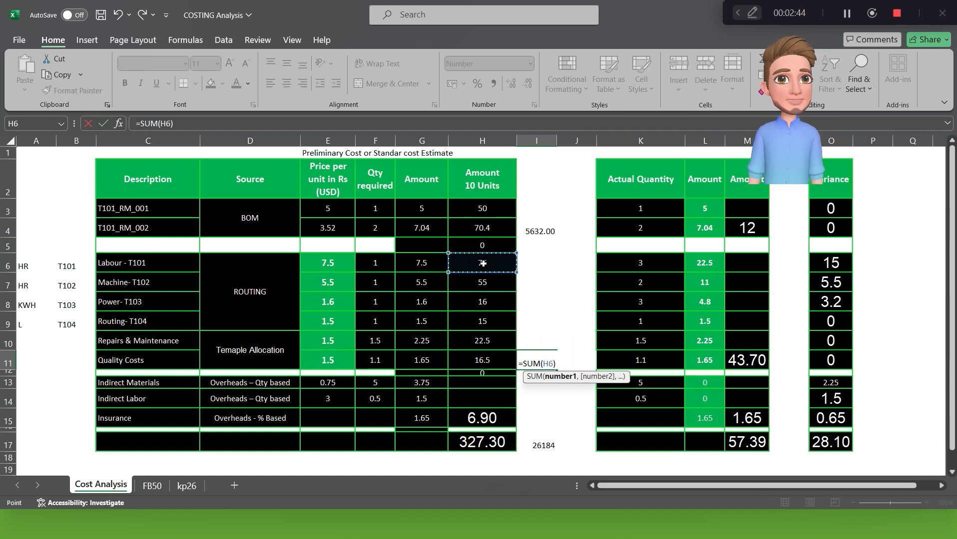
key(shift+Down)
key(shift+Down)
key(shift+Down)
key(shift+Down)
key(shift+Down)
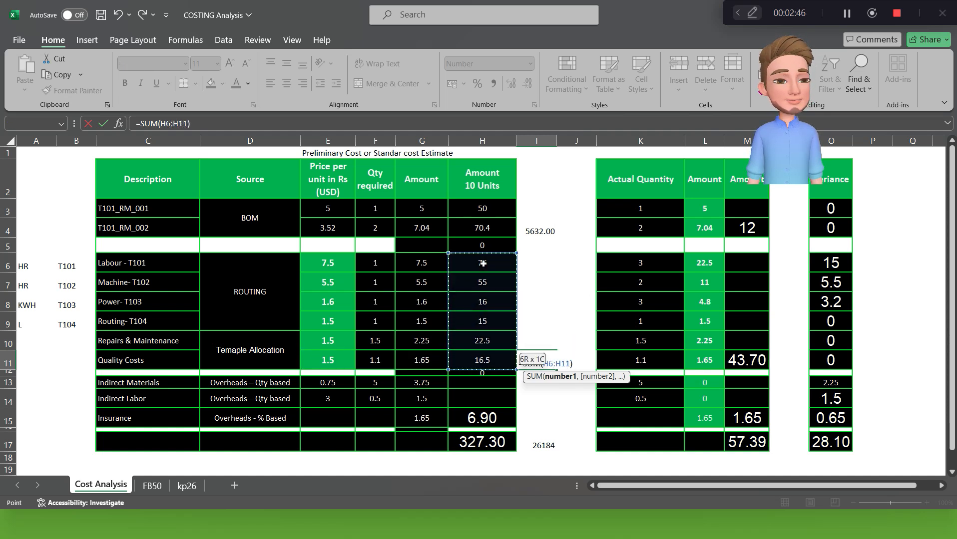
text())
key(Return)
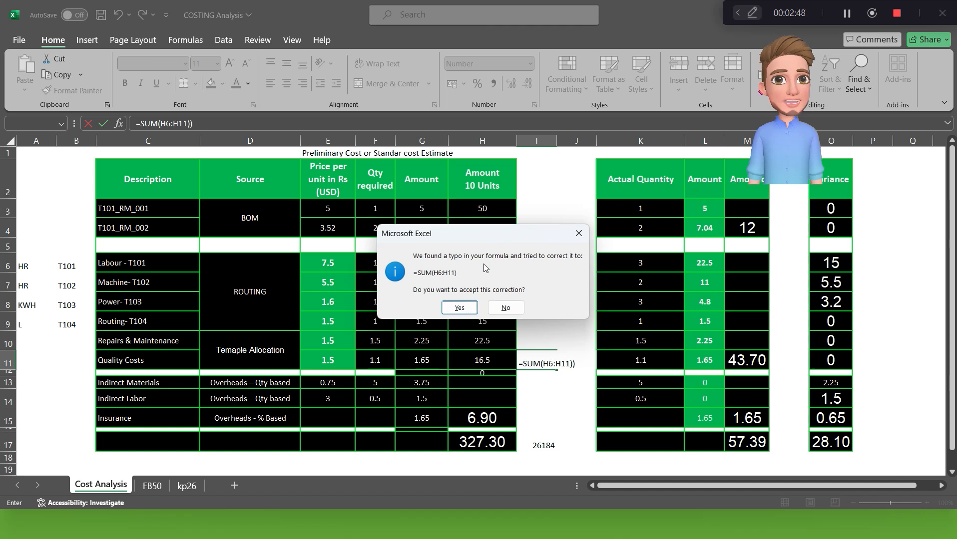
key(Return)
key(Up)
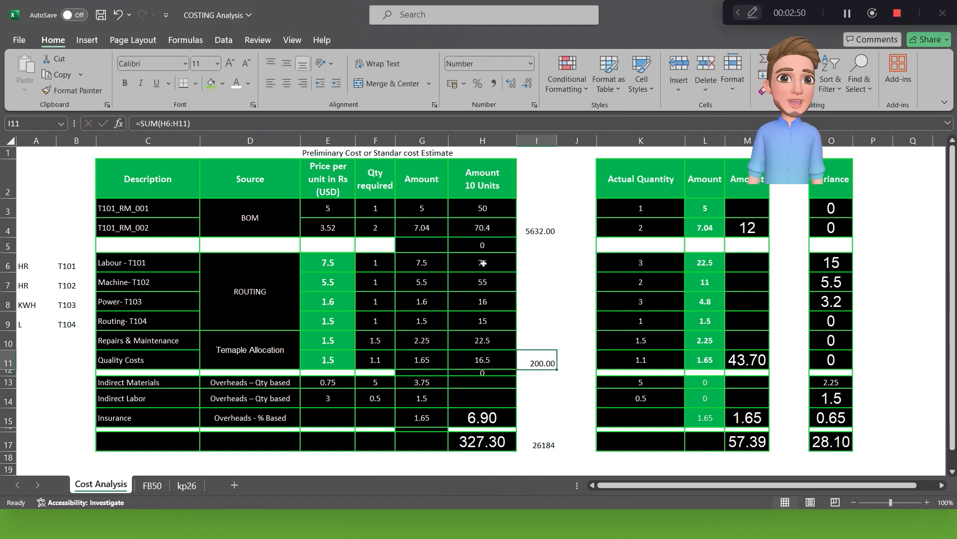
- Examine the planned overhead costs of the production order in the SAP Cost Trend report against the workbook's overhead rows
key(Down)
key(Down)
key(Down)
key(Down)
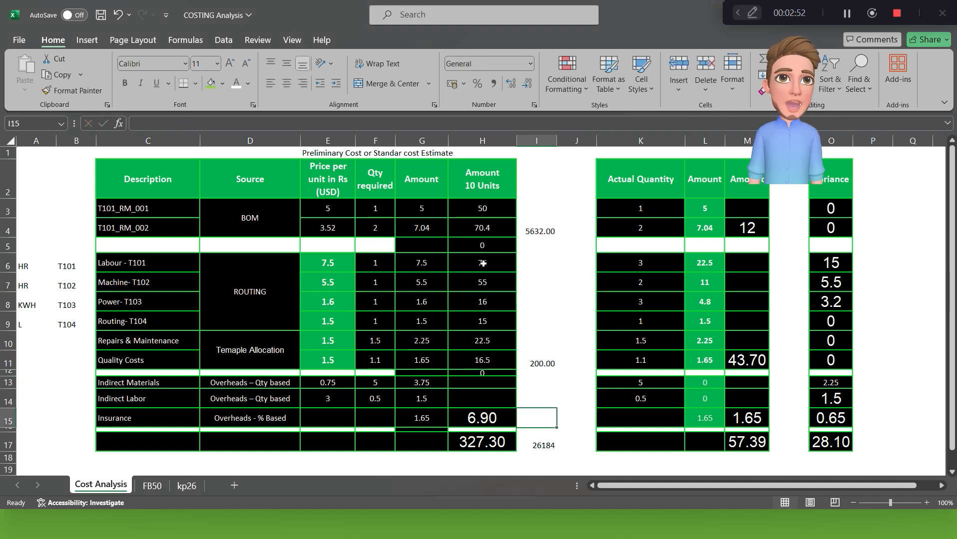
key(Left)
key(Up)
key(Up)
key(Up)
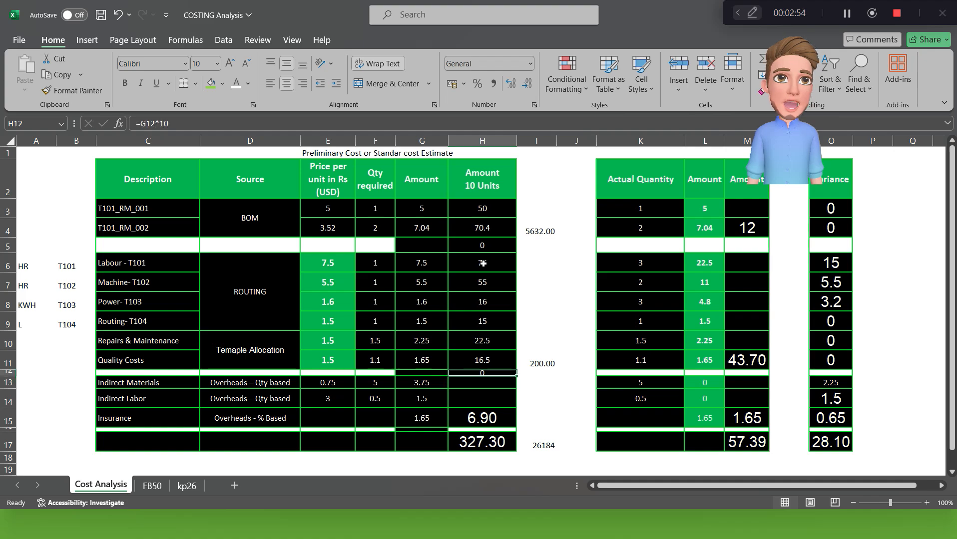
key(Down)
key(alt+Tab)
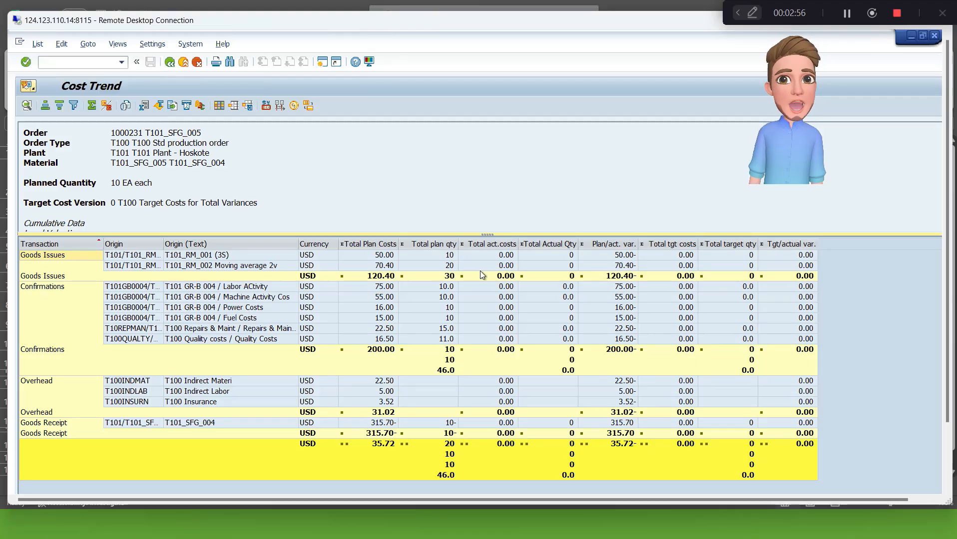
key(alt+Tab)
- Set the required quantity of Indirect Materials in F13 to 30
click(430, 382)
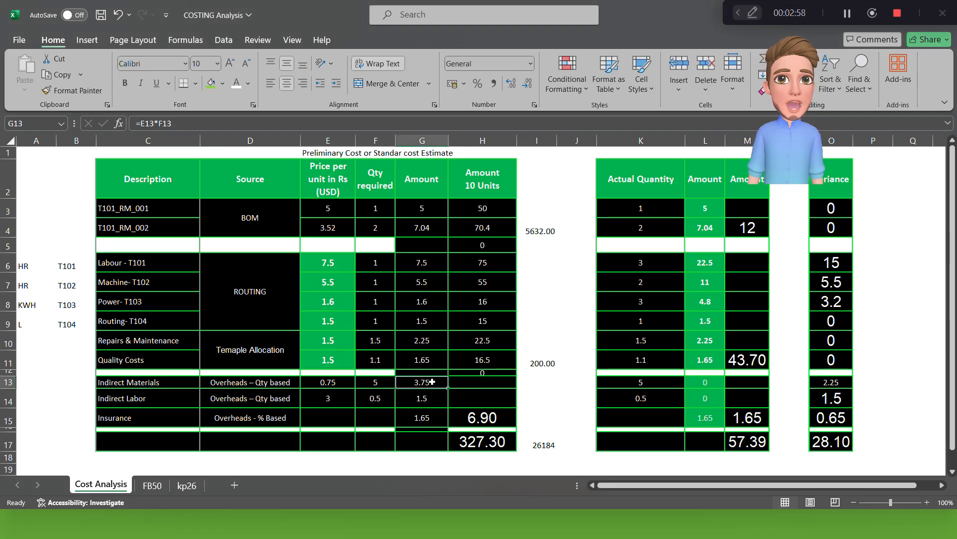
click(341, 382)
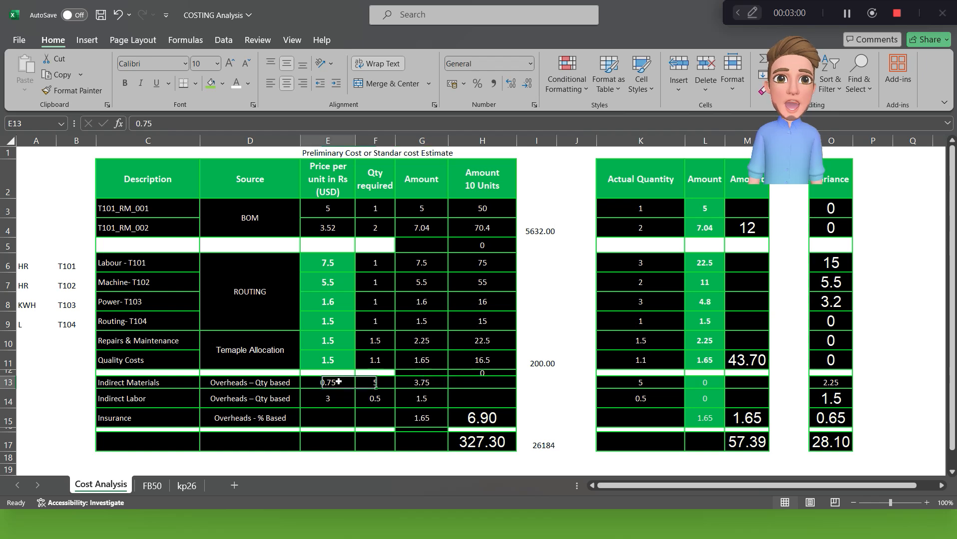
click(374, 383)
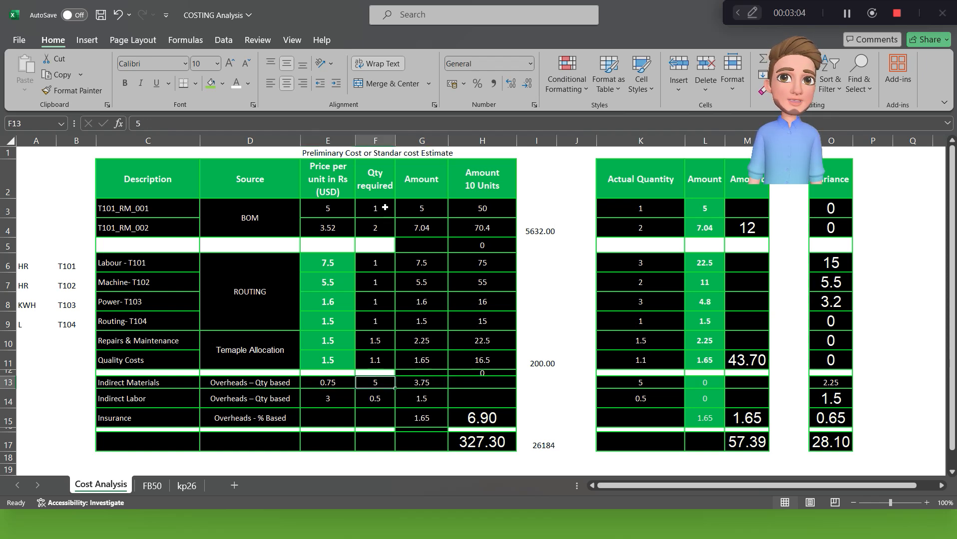
text(30)
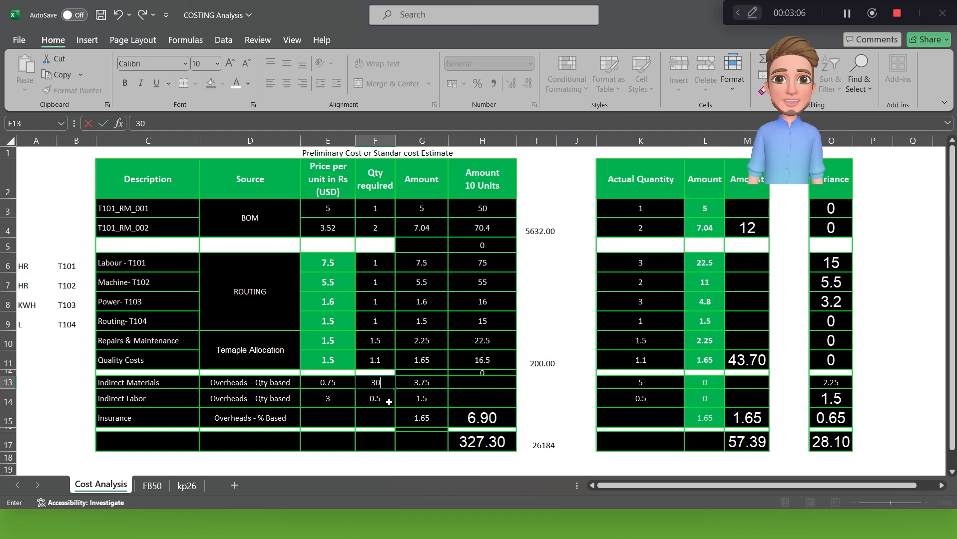
key(Return)
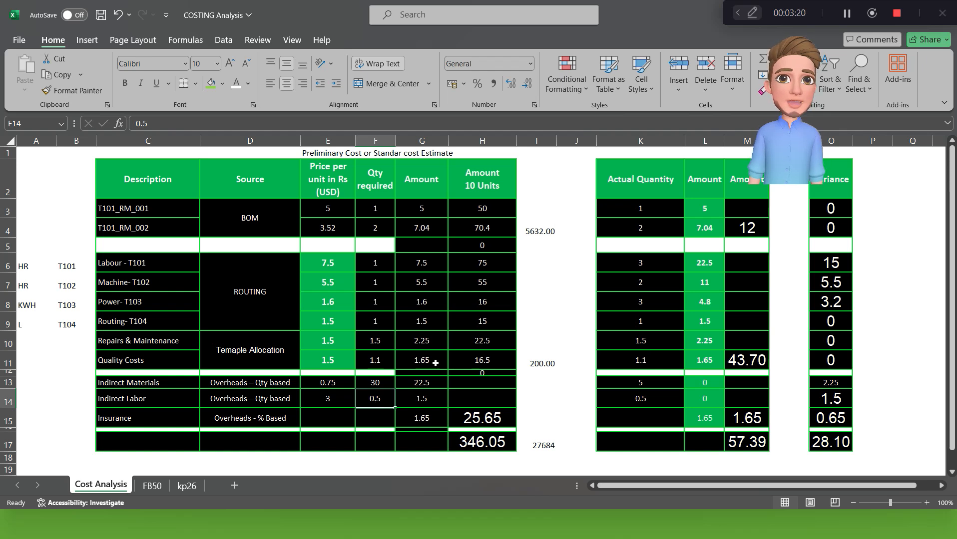
- Set the required quantity of Indirect Labor in F14 to 10
key(Down)
key(Up)
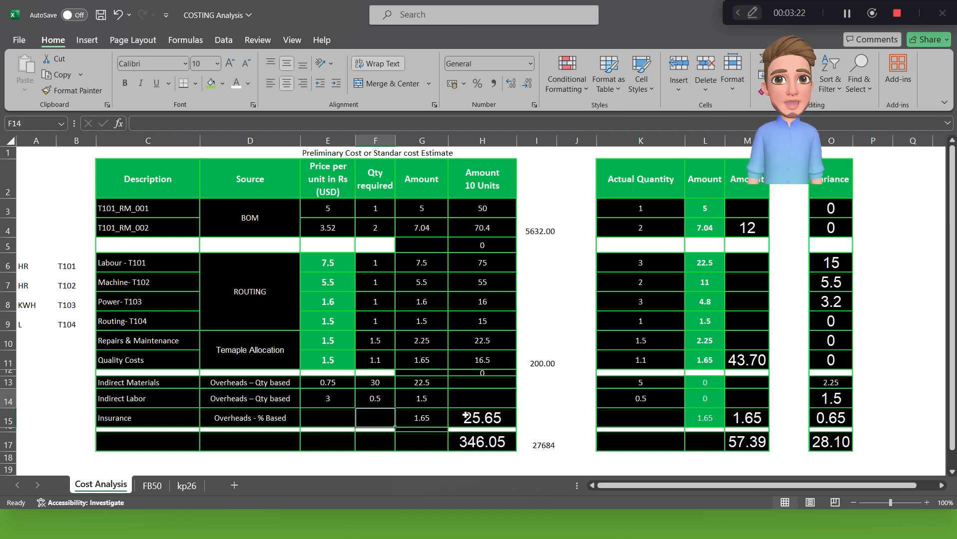
text(10)
key(Return)
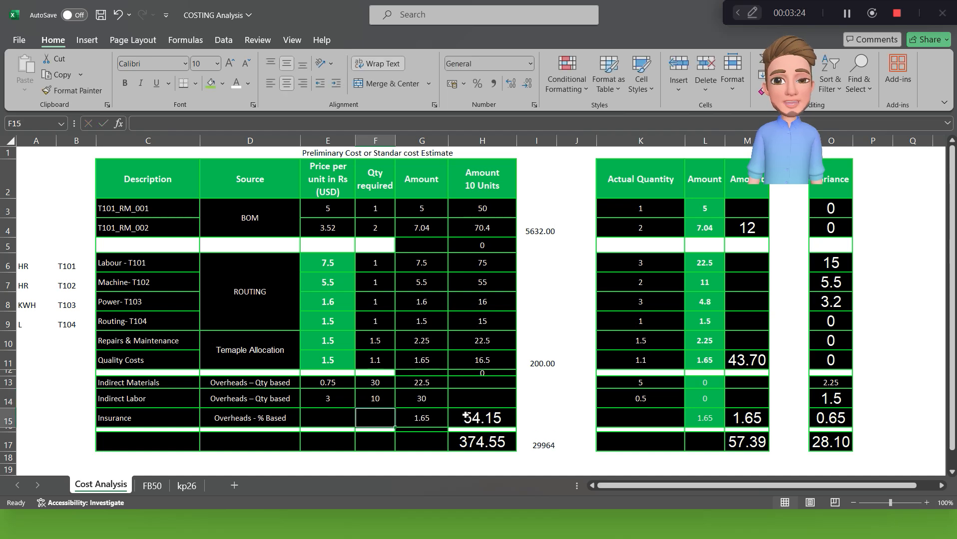
- Clear the Insurance amount in G15
key(Up)
key(Right)
key(Down)
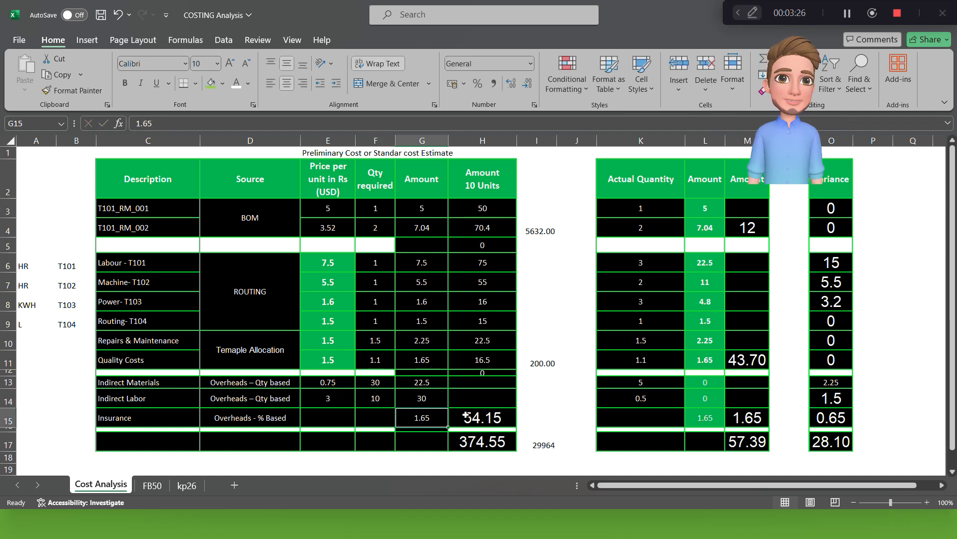
key(Right)
key(Left)
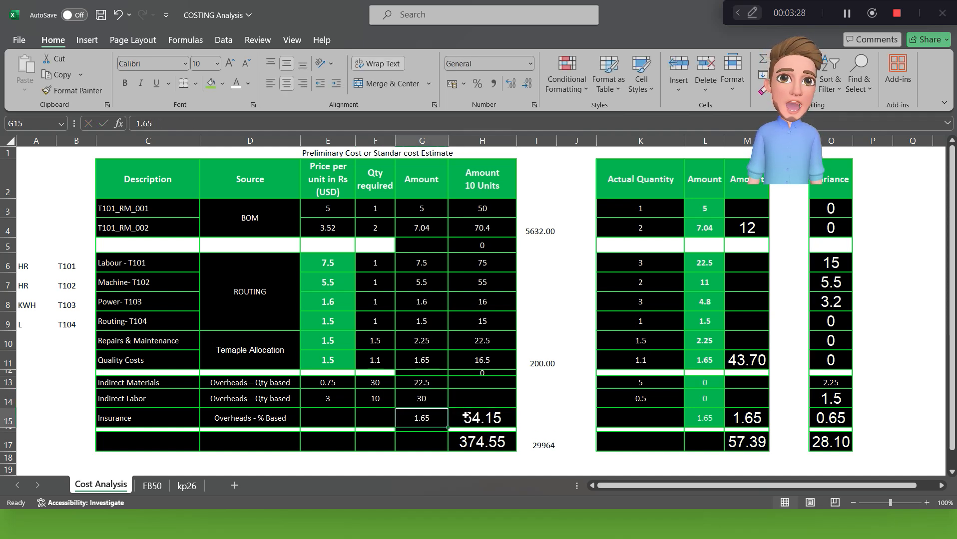
key(Delete)
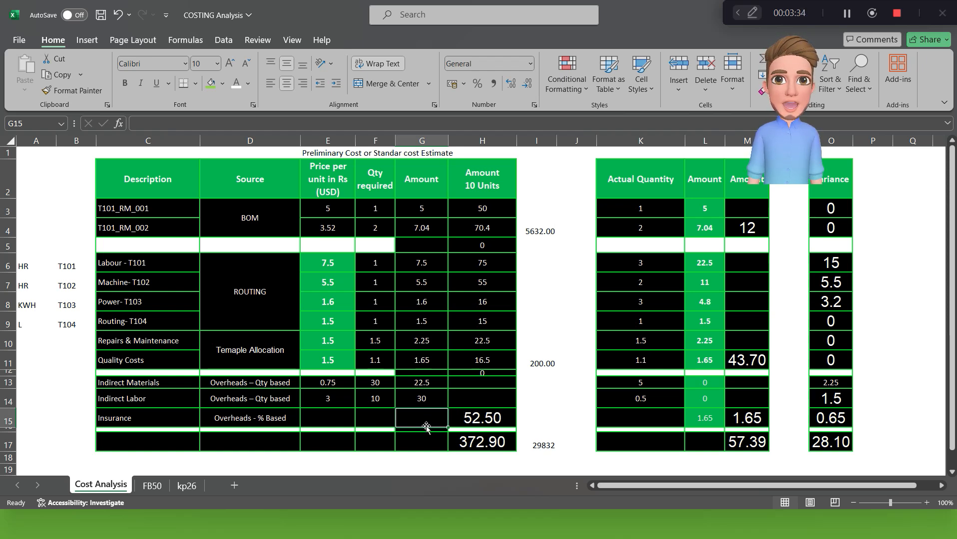
- Check the planned indirect labor cost in SAP and set the Indirect Labor price per unit in E14 of the workbook to 0.5
key(alt+Tab)
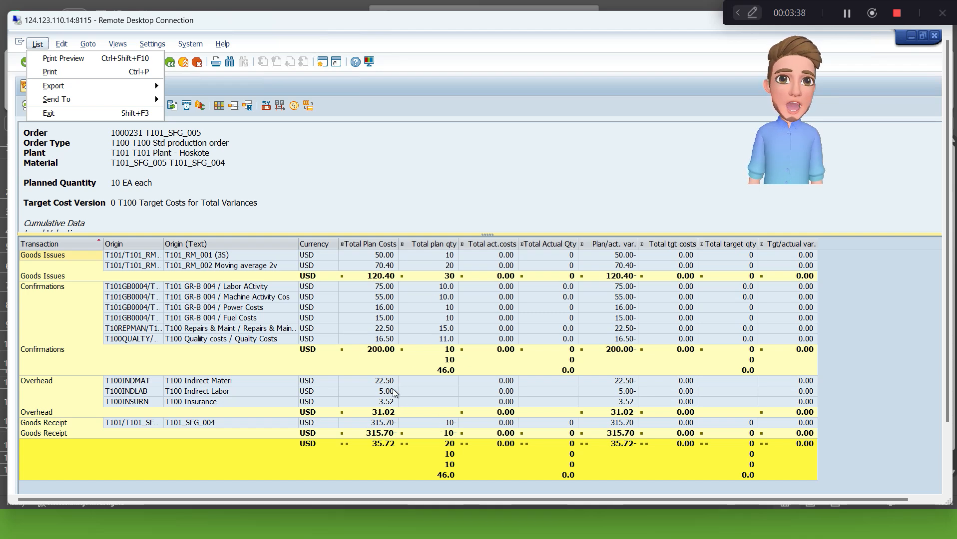
key(alt+Tab)
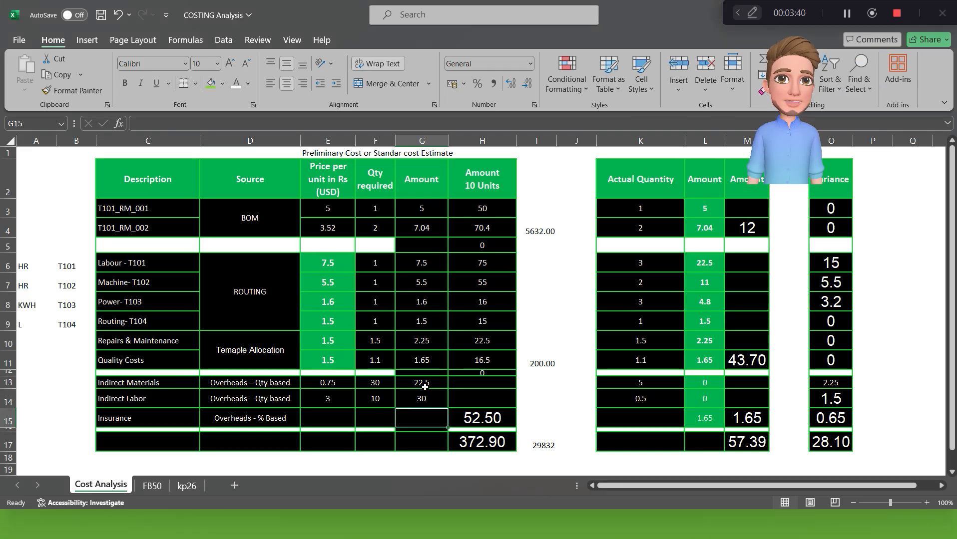
click(424, 400)
click(328, 402)
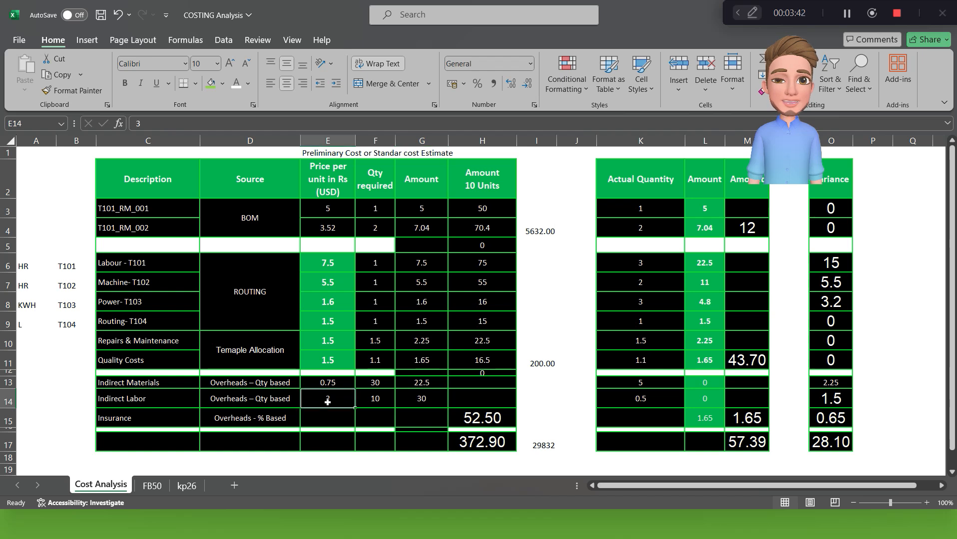
key(Return)
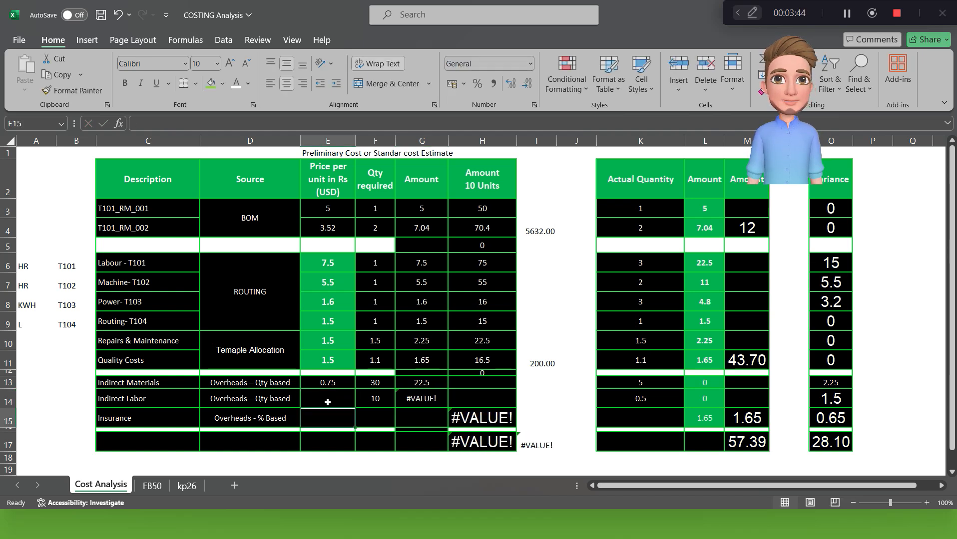
click(334, 395)
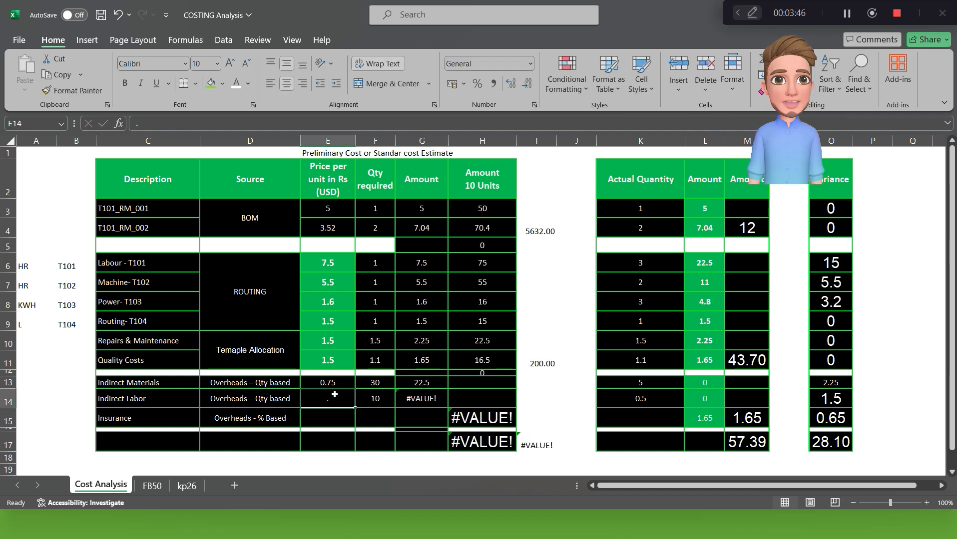
text(0.5)
key(Return)
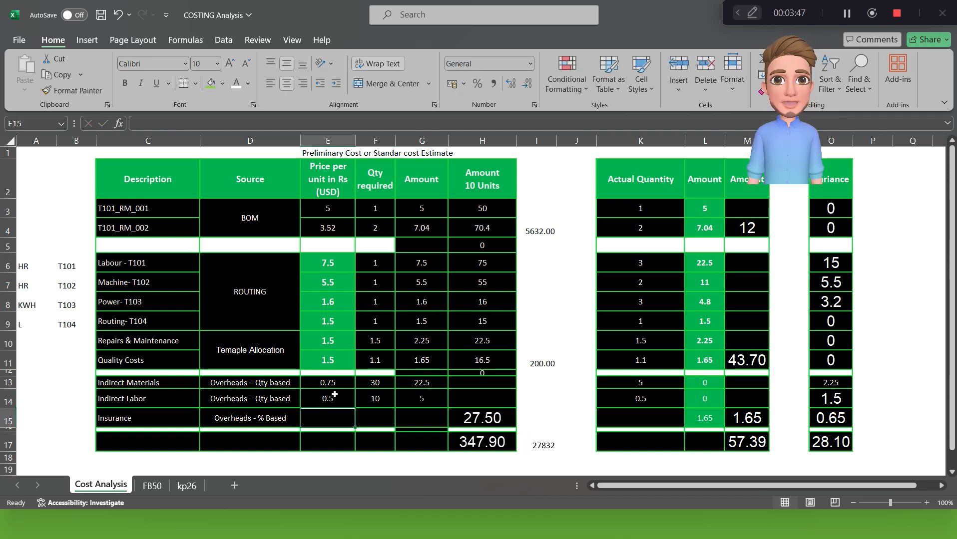
- Look up the planned insurance cost in SAP and enter 3.52 as the Insurance amount in G15 of the workbook
click(426, 414)
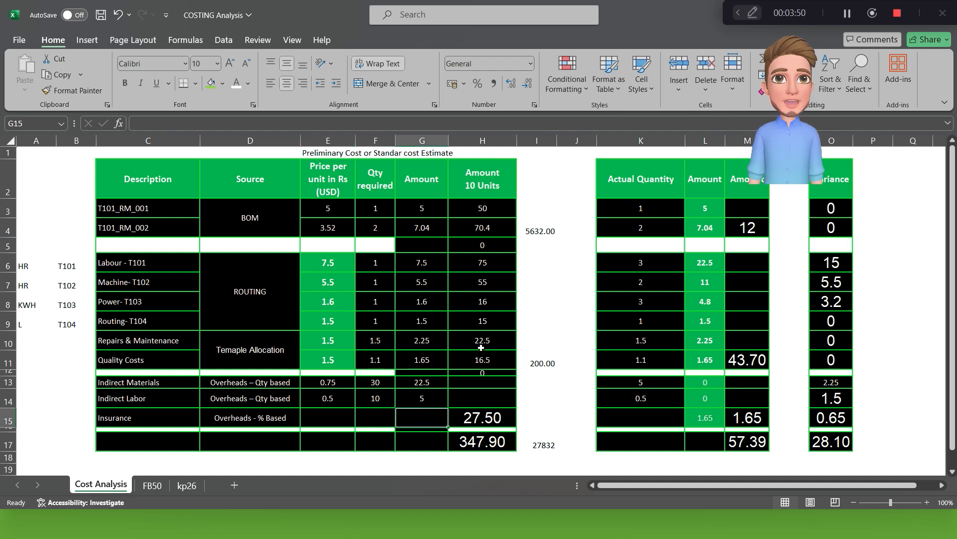
key(alt+Tab)
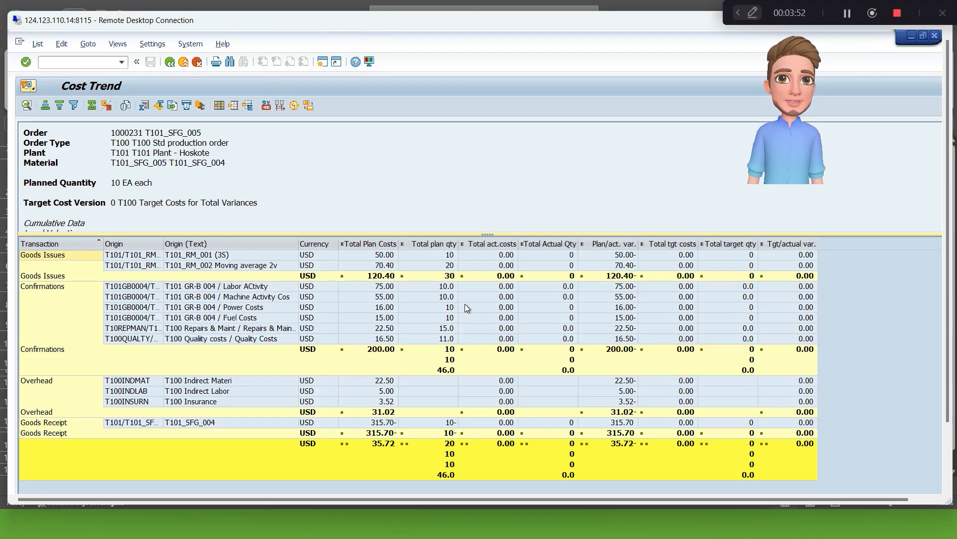
key(alt+Tab)
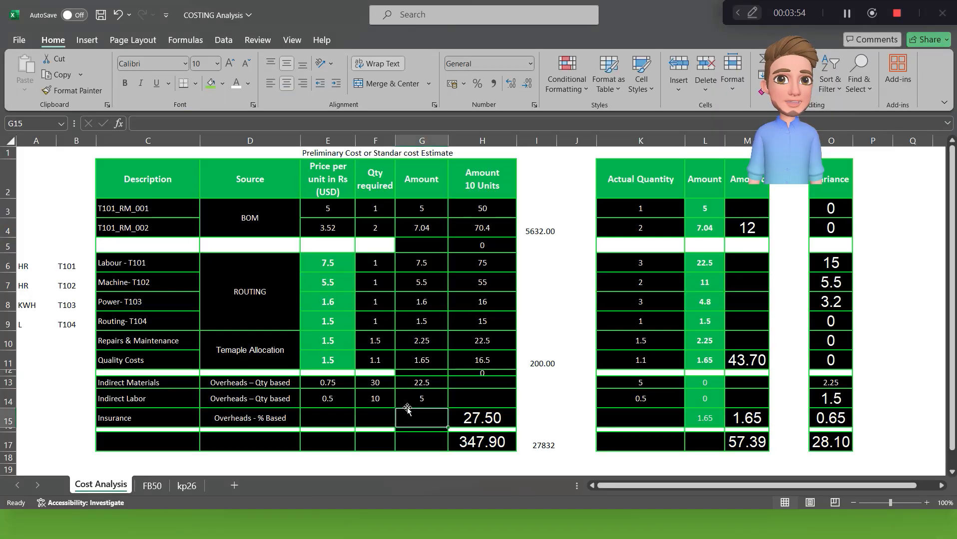
text(3.52)
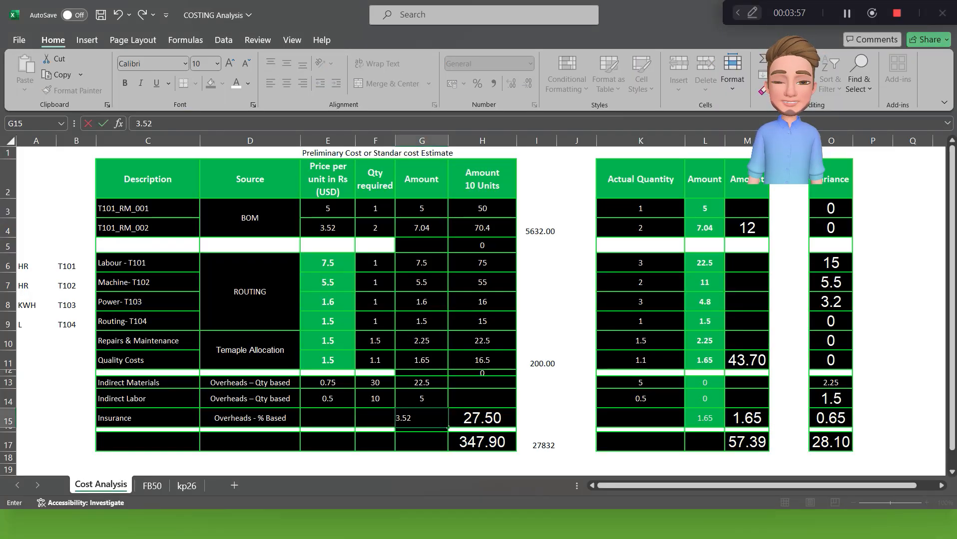
key(Return)
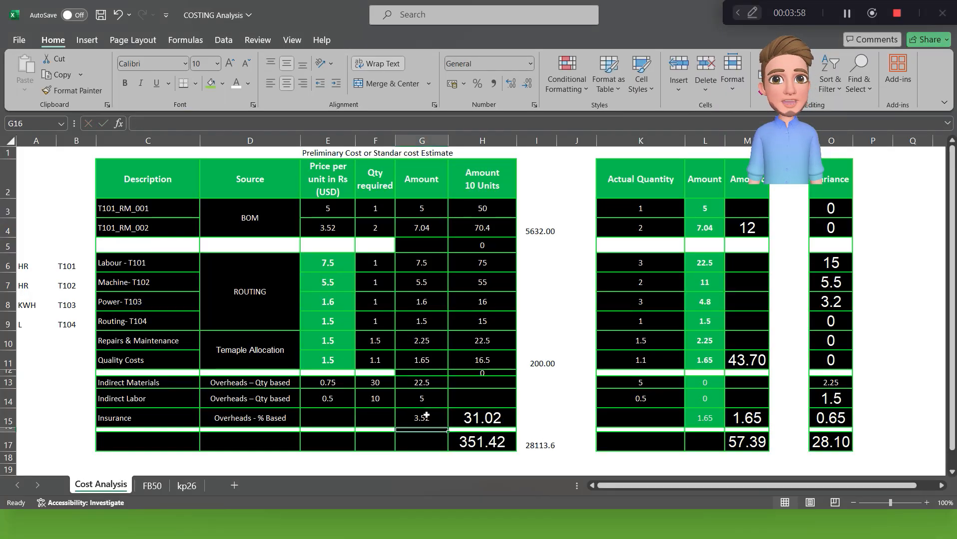
- Compare the workbook's overhead total in H15 and the overhead amounts with the planned costs in the SAP Cost Trend report
key(Up)
key(Right)
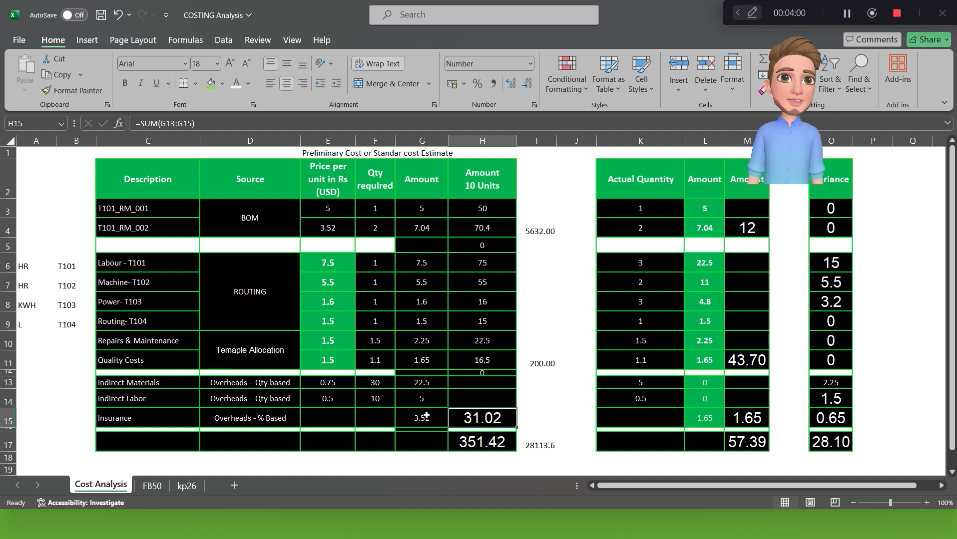
key(Down)
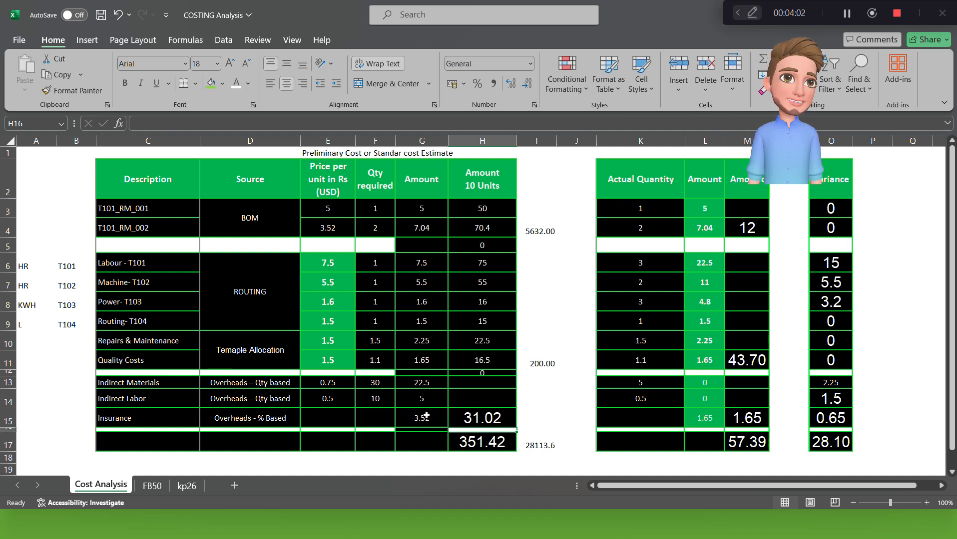
key(alt+Tab)
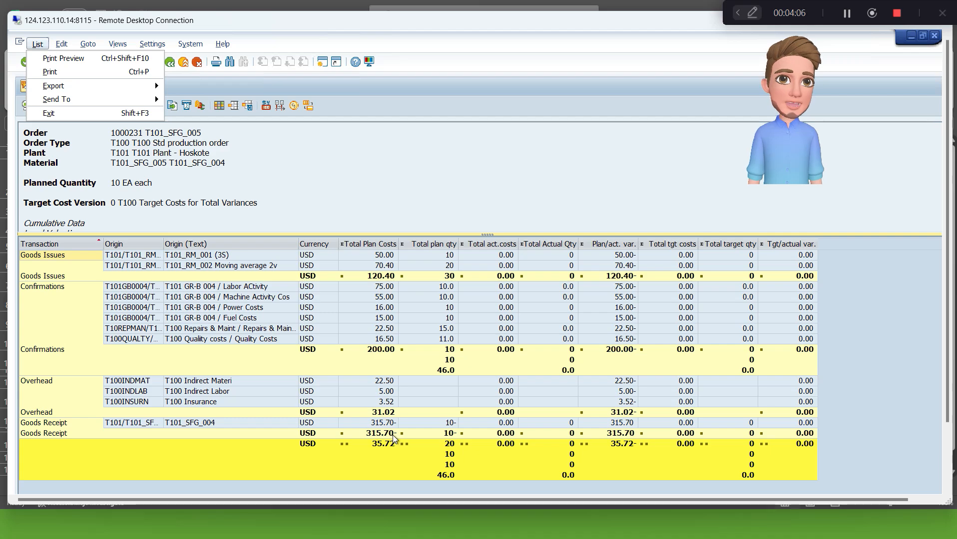
key(alt+Tab)
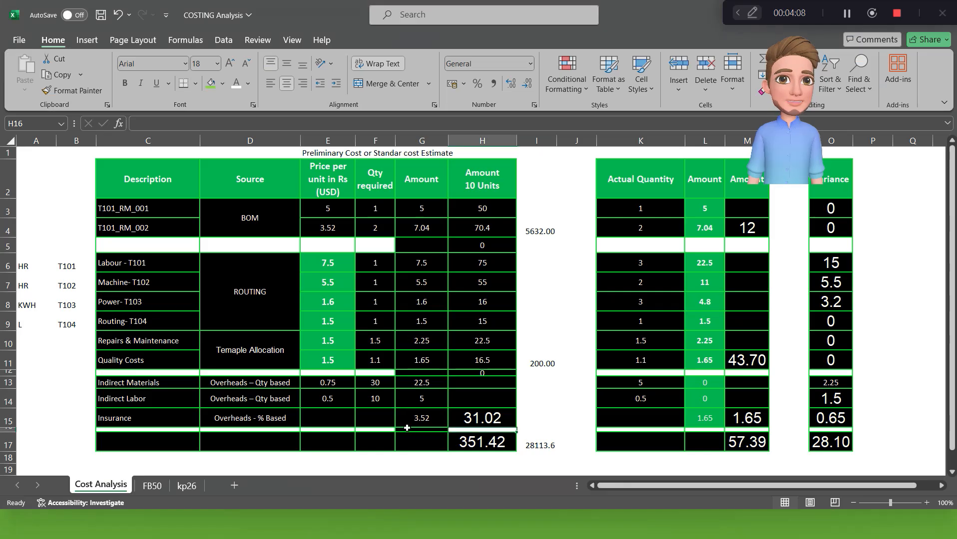
click(431, 402)
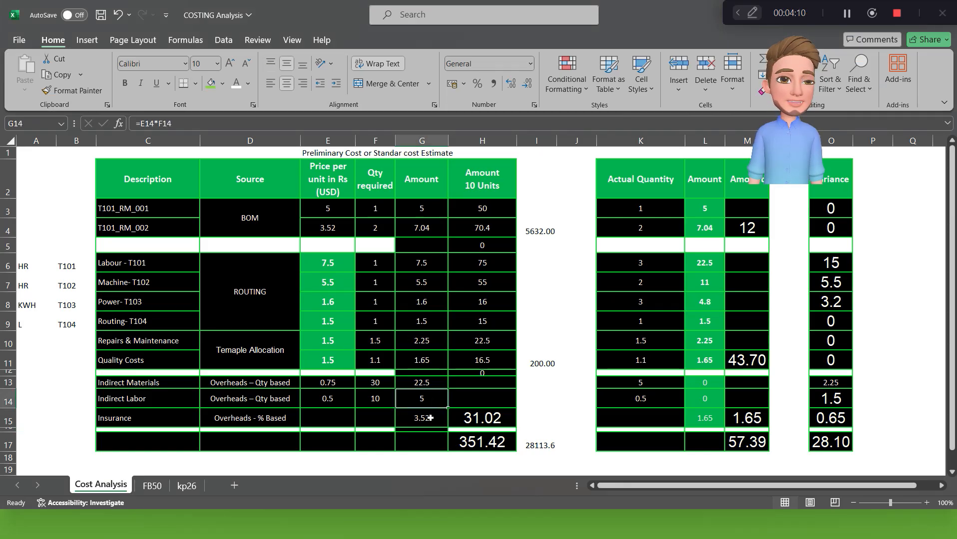
key(alt+Tab)
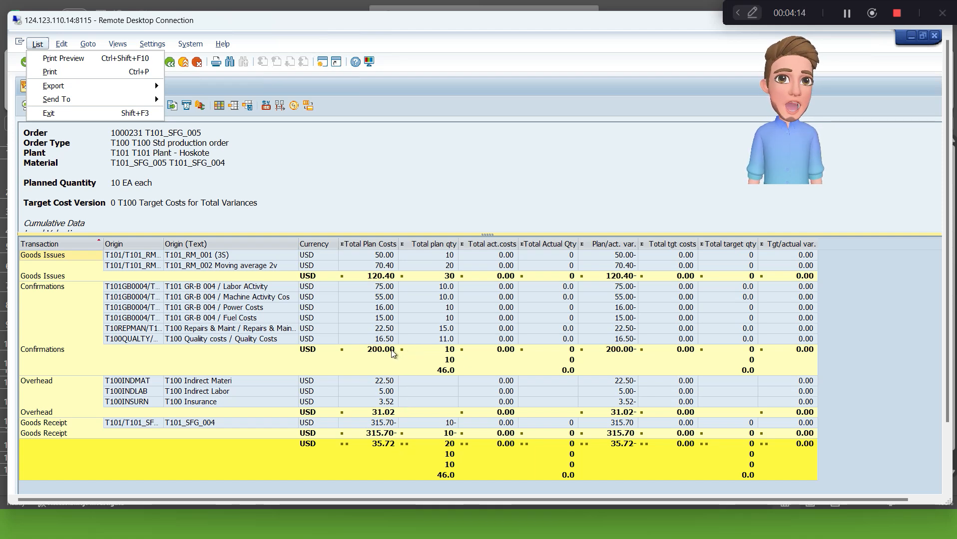
key(alt+Tab)
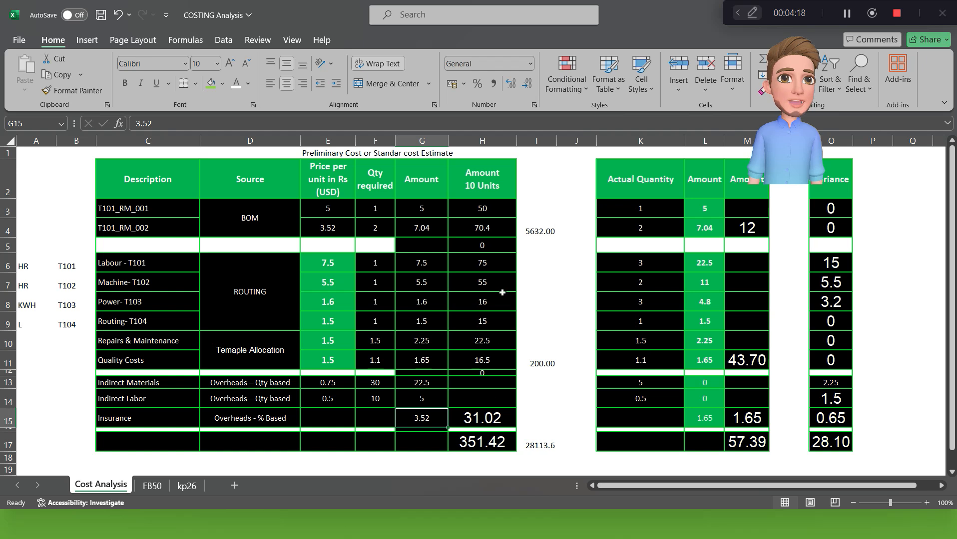
- Check the sums of the routing and template allocation amounts in H6:H11 and of the overhead amounts in G13:G15
click(498, 266)
key(ctrl+shift+Down)
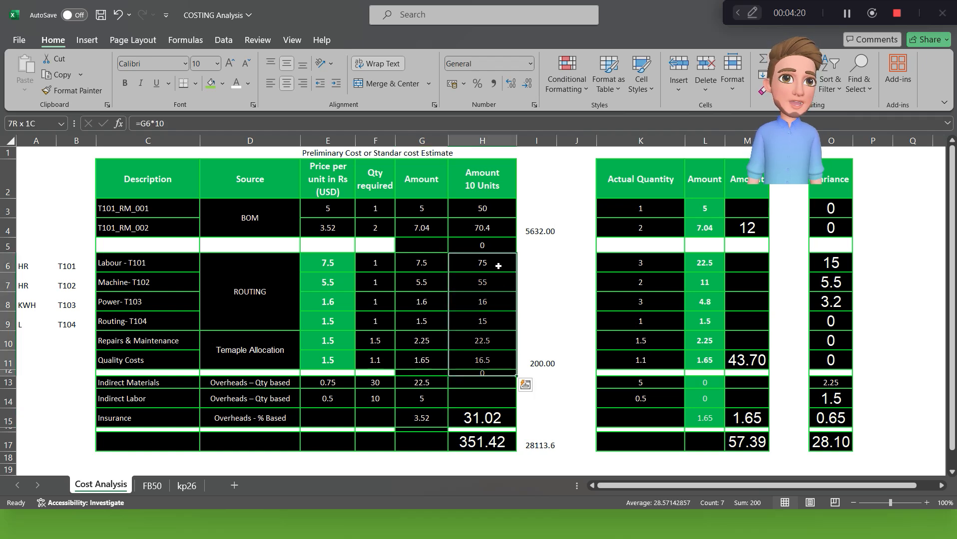
key(shift+Up)
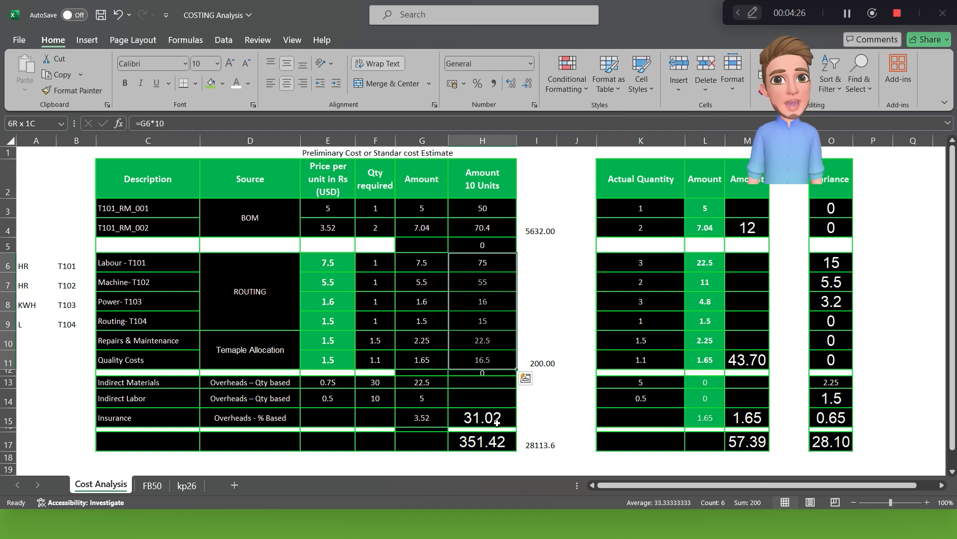
click(432, 384)
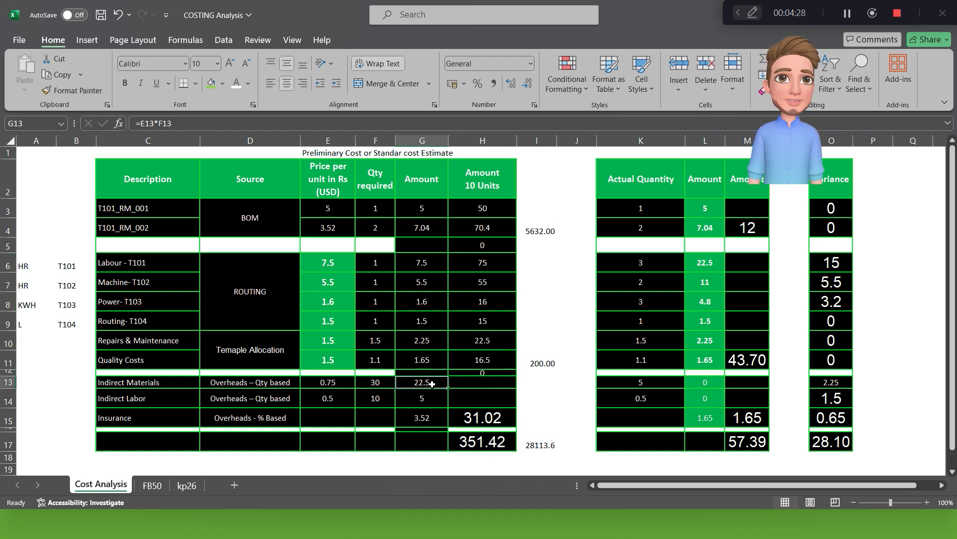
key(shift+Down)
key(shift+Down)
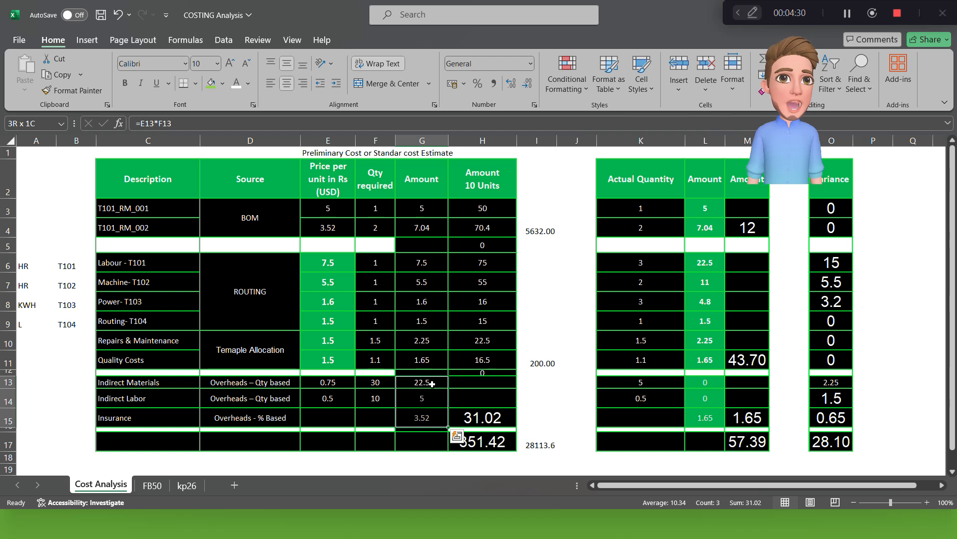
- Compare the workbook's 10-unit cost total in H17 with the planned costs in the SAP Cost Trend report
click(500, 448)
key(alt+Tab)
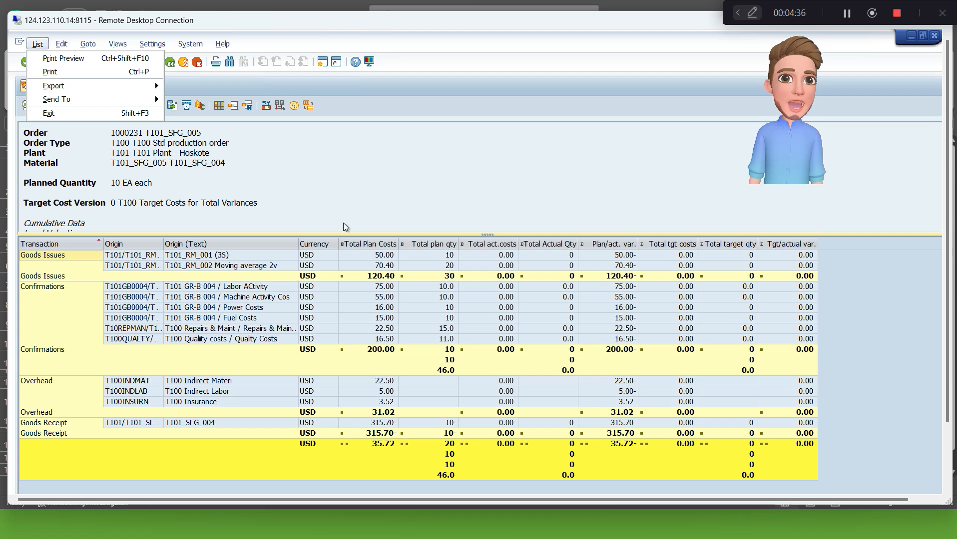
click(473, 181)
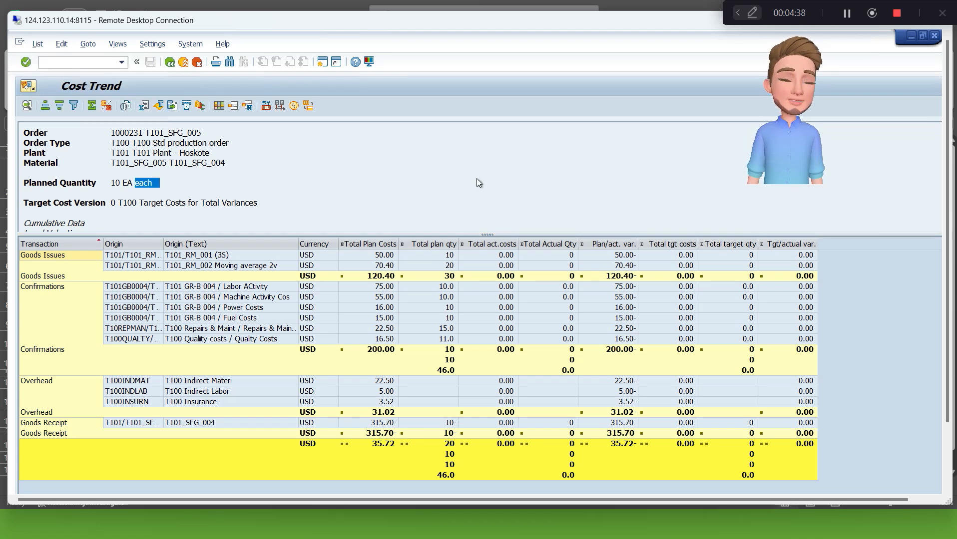
- Switch to the Simultaneous Costing slide in the PowerPoint slide show and turn on the laser pointer
key(alt+Tab)
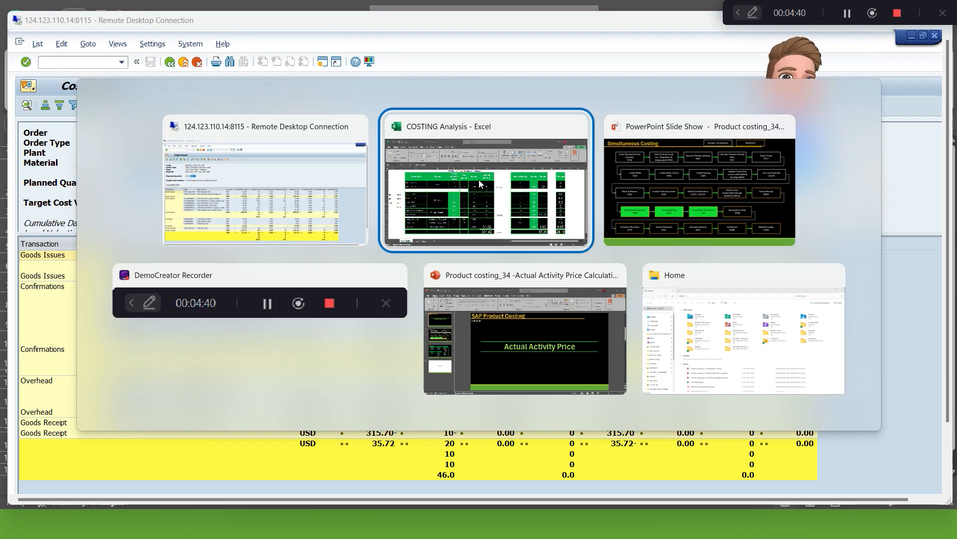
key(alt+Tab)
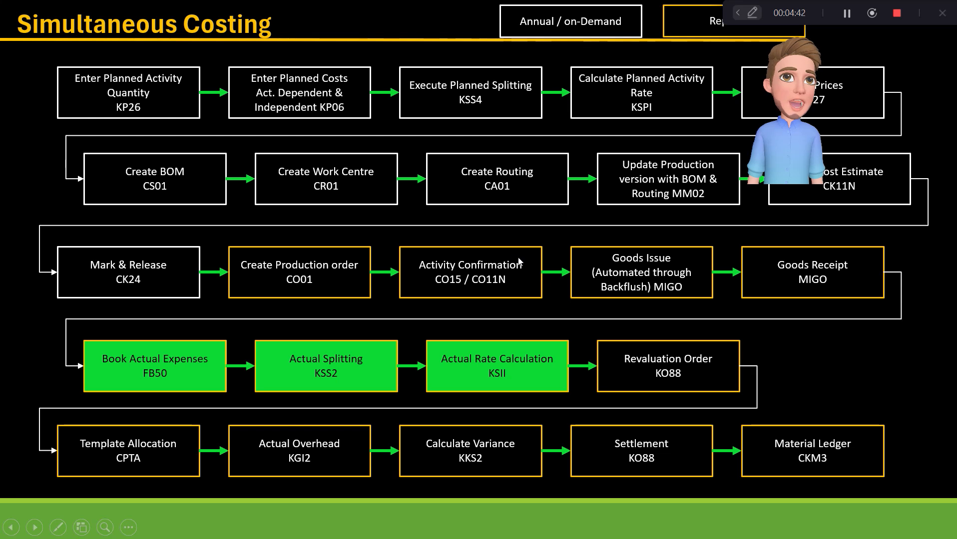
right_click(518, 259)
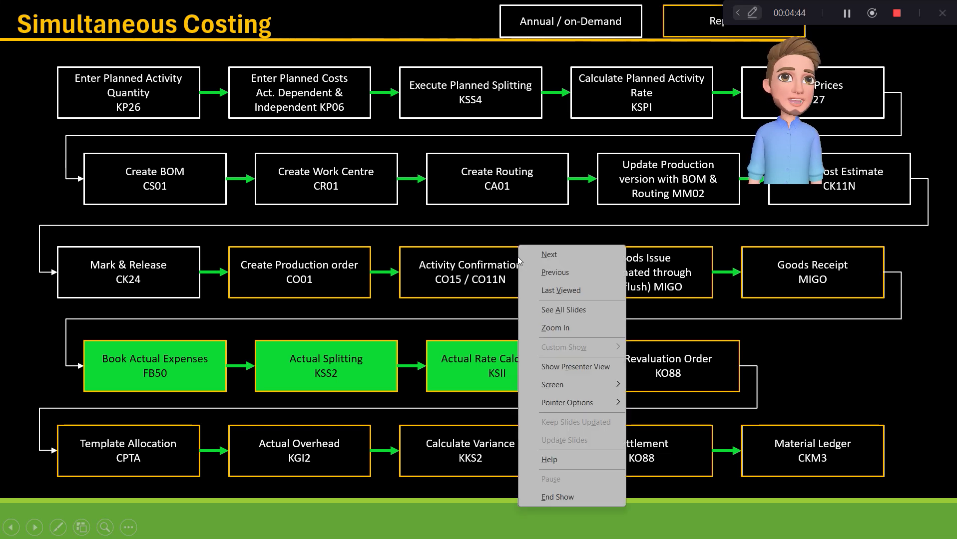
mouse_move(601, 405)
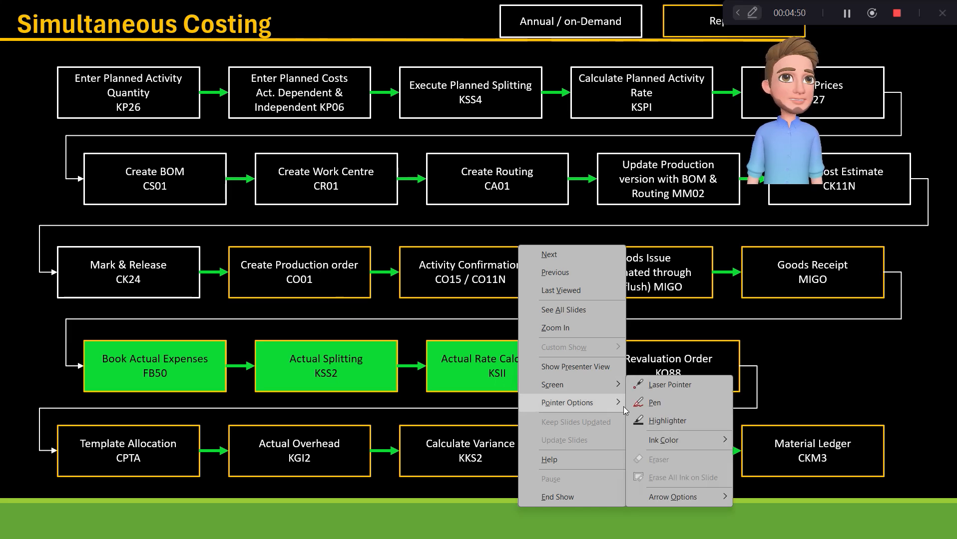
click(669, 385)
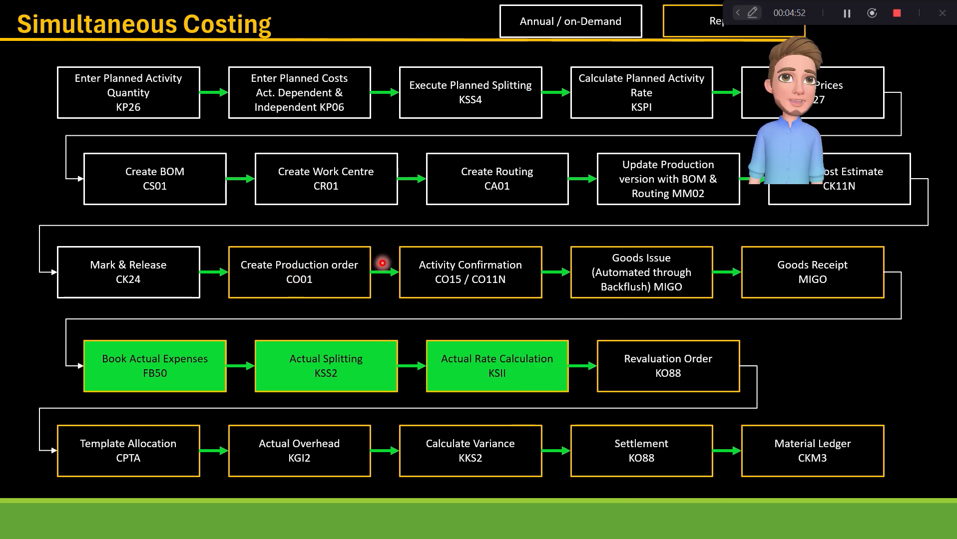
- Switch back to SAP, leave the Cost Trend report and display the production order's component overview
key(alt+Tab)
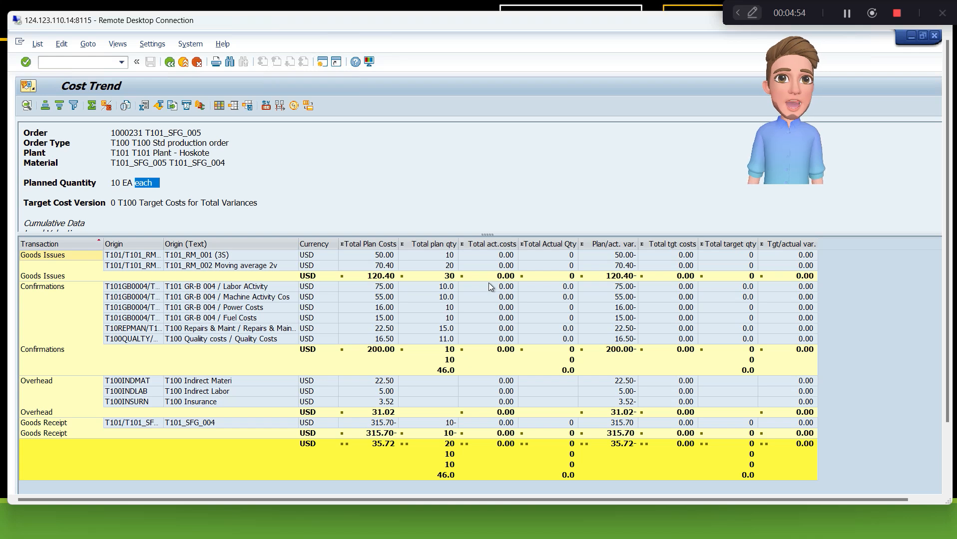
click(169, 63)
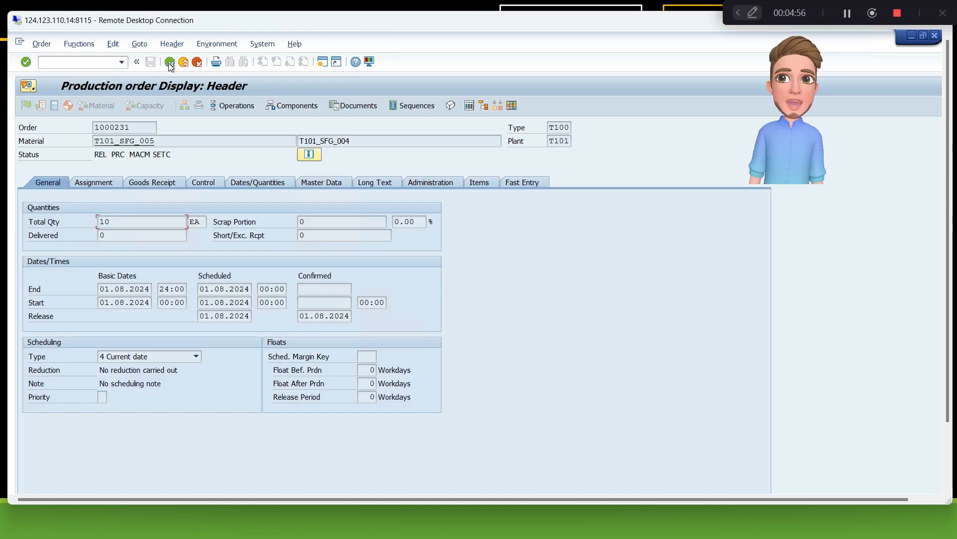
click(295, 109)
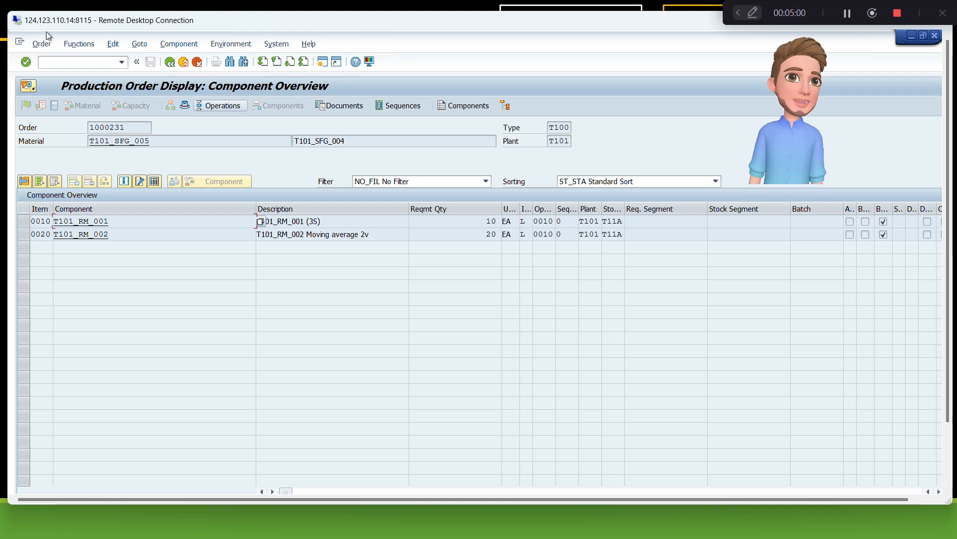
- Open the same production order in change mode with transaction CO02
click(95, 63)
text(/nco02)
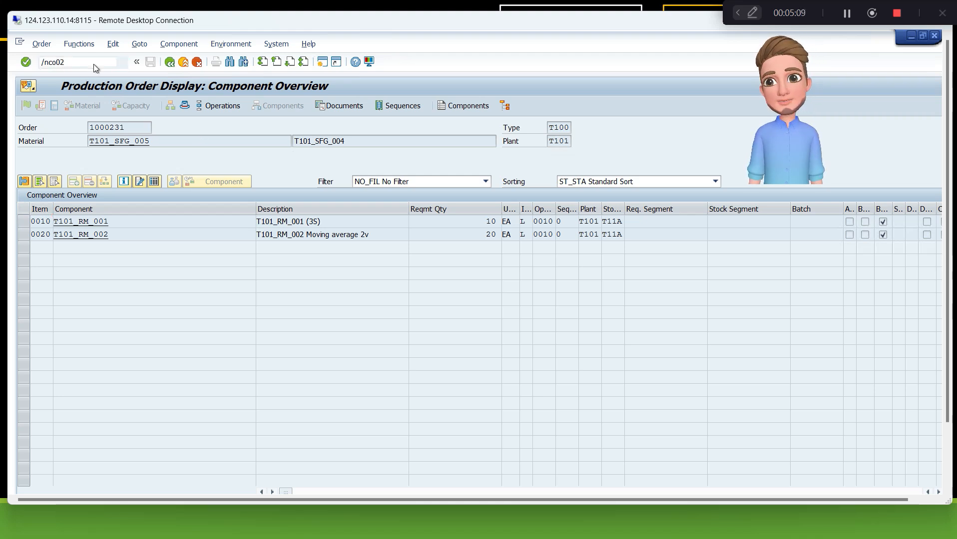
key(Return)
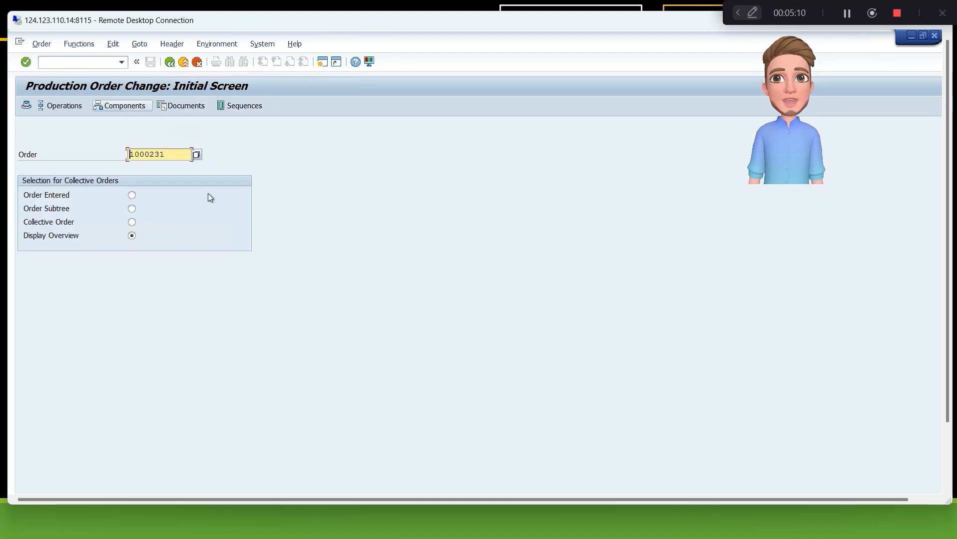
key(Return)
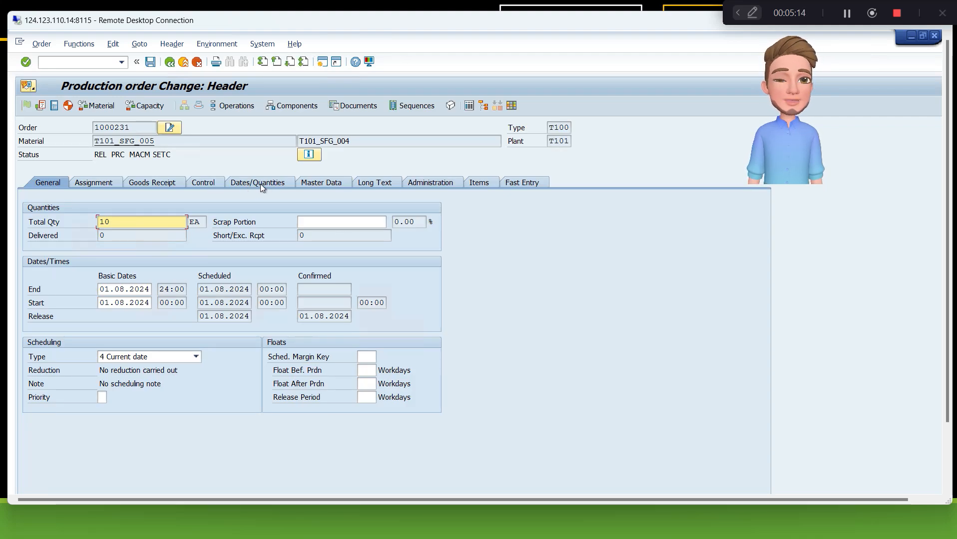
- Clear the backflush indicator for components T101_RM_001 and T101_RM_002 in the component overview and save the order
click(291, 106)
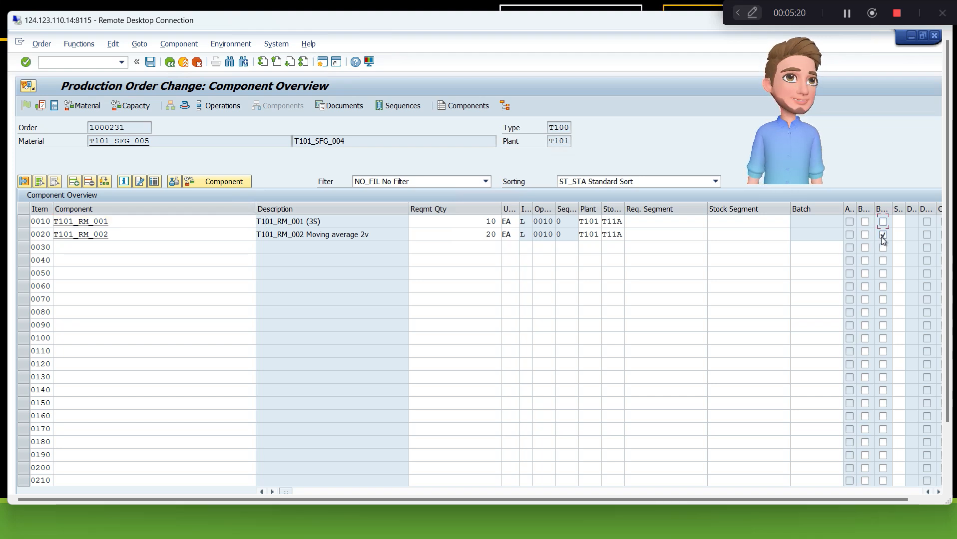
double_click(686, 232)
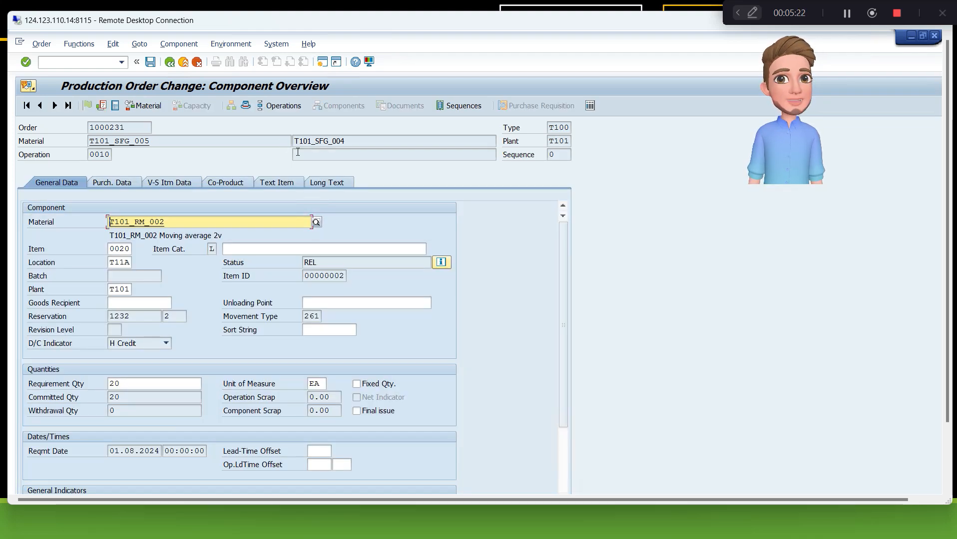
click(172, 62)
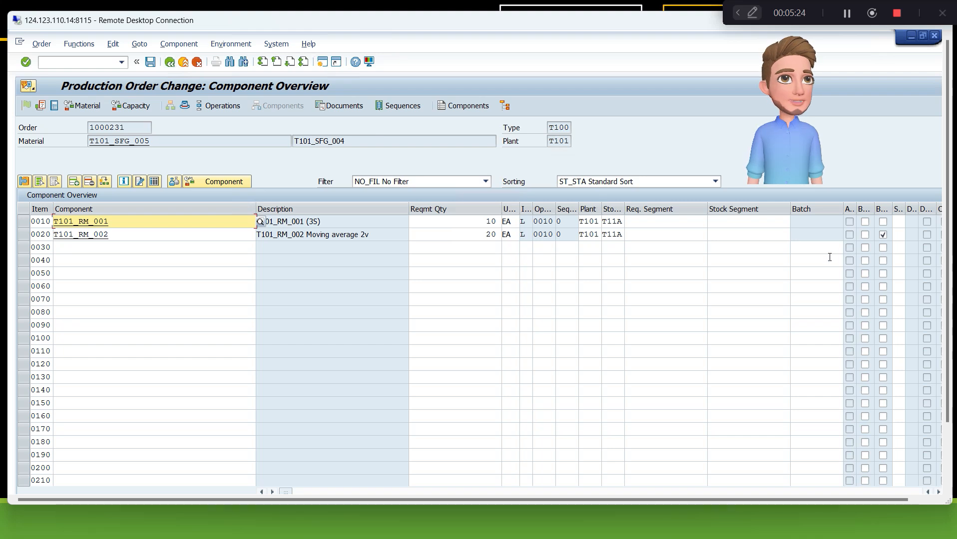
click(883, 235)
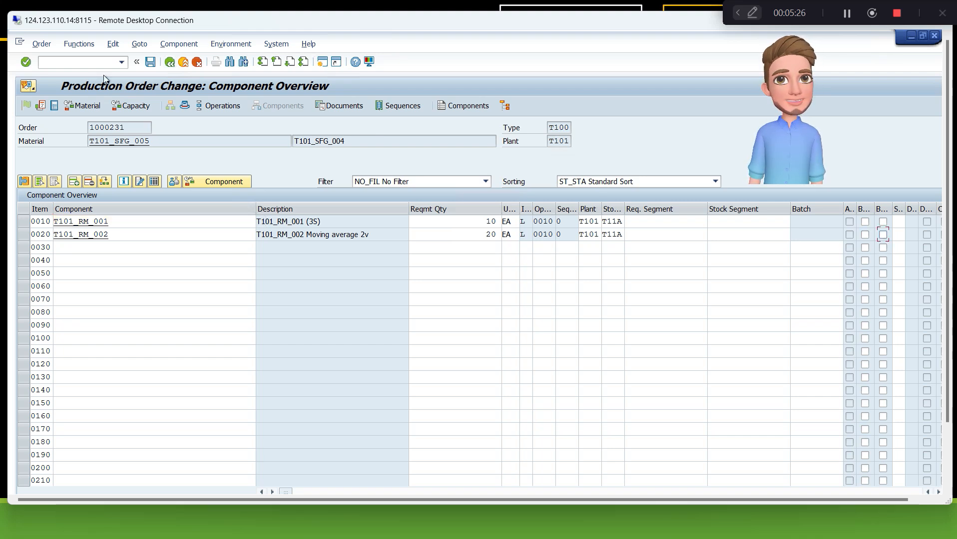
click(150, 62)
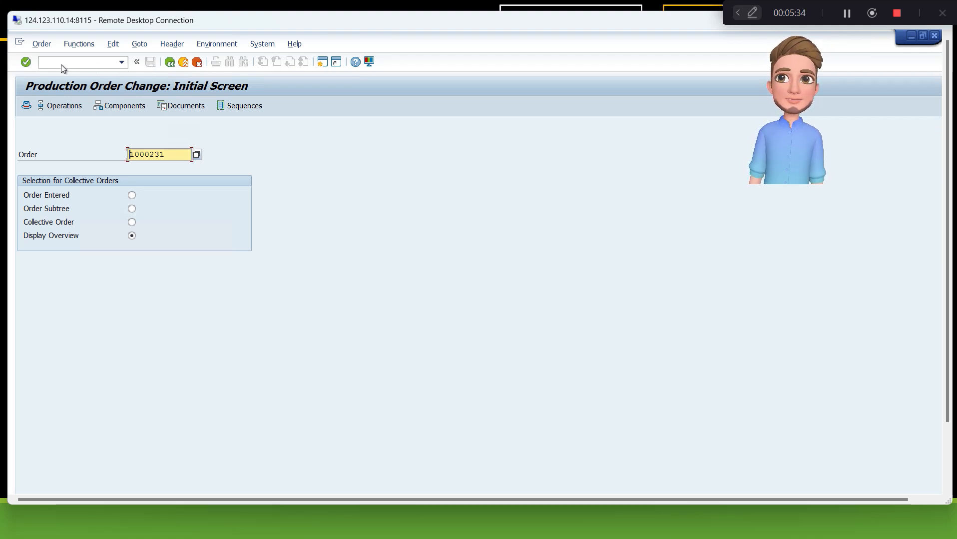
- Open the order's confirmation with transaction CO15 and check the proposed goods movements
click(102, 61)
text(/nco1)
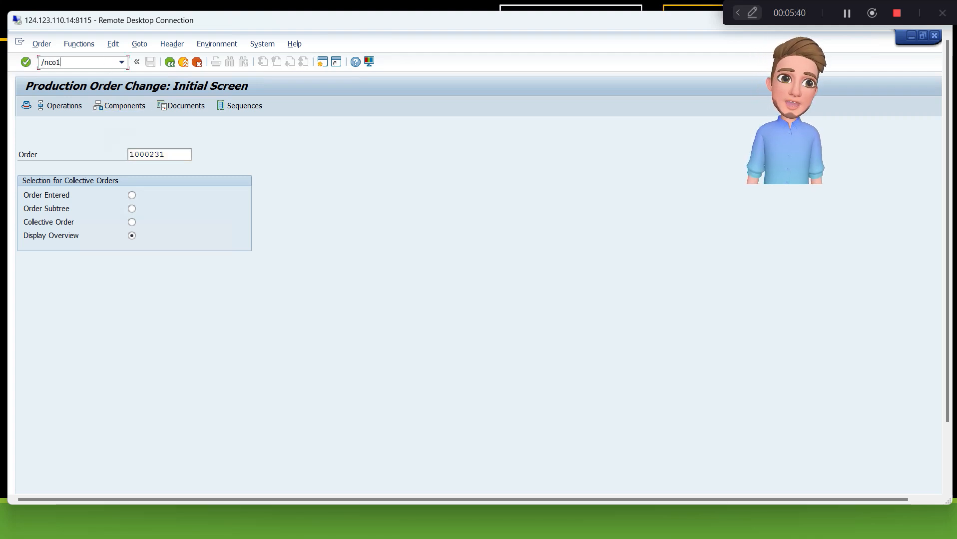
key(Return)
key(Return)
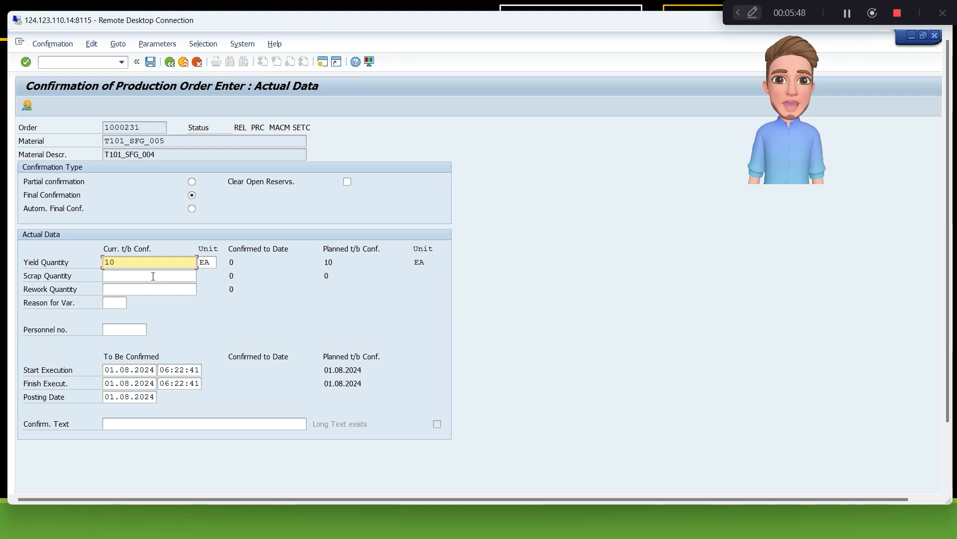
click(27, 105)
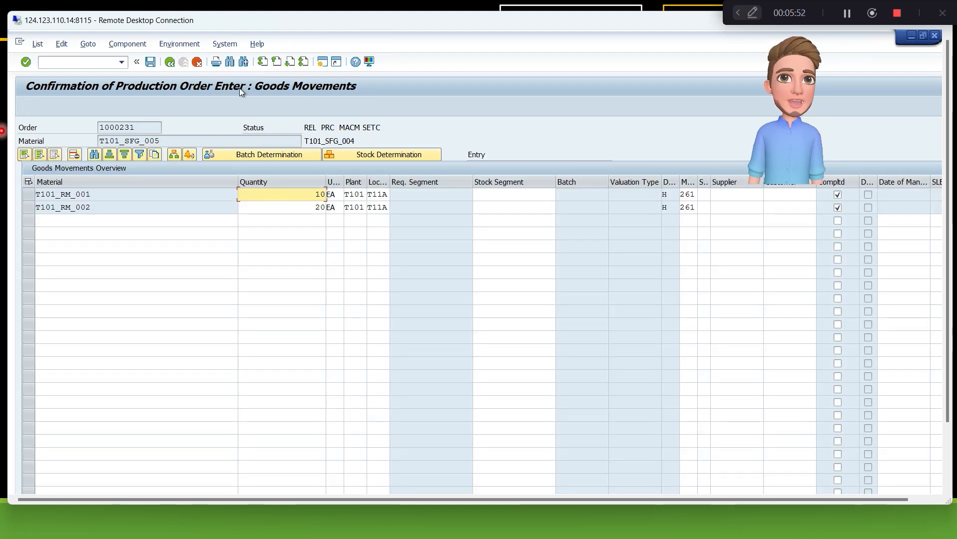
click(105, 64)
text(d)
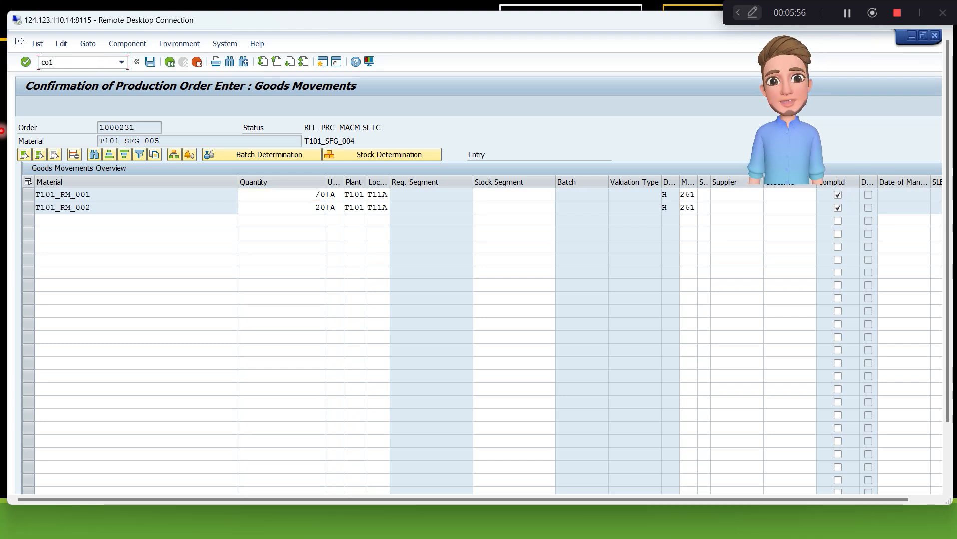
text(1)
key(Return)
- Start an operation-level confirmation for the same production order with transaction CO11
click(116, 64)
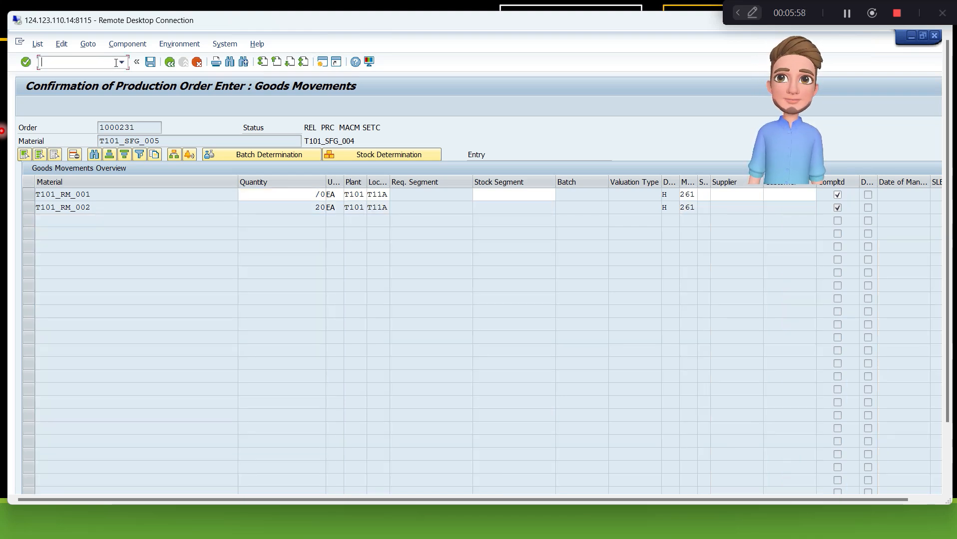
text(/nco11)
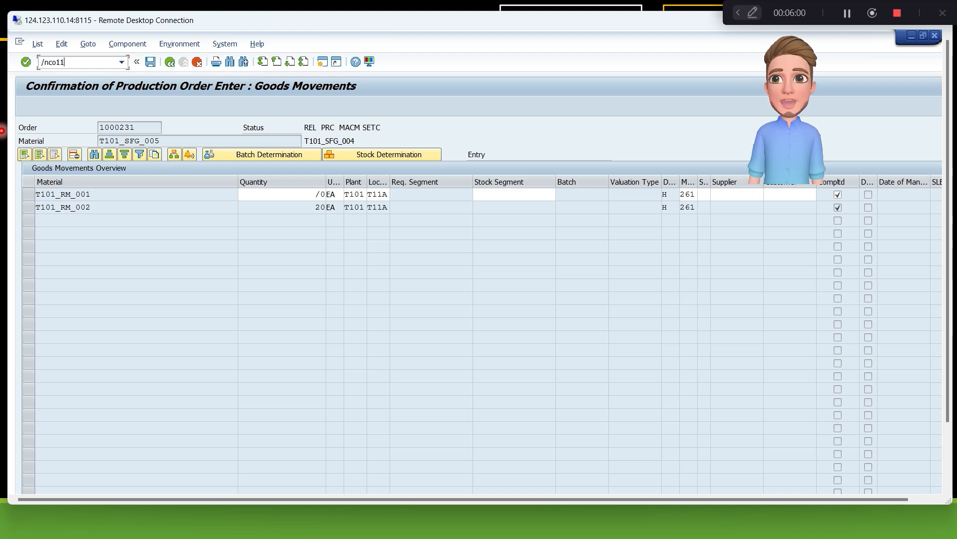
key(Return)
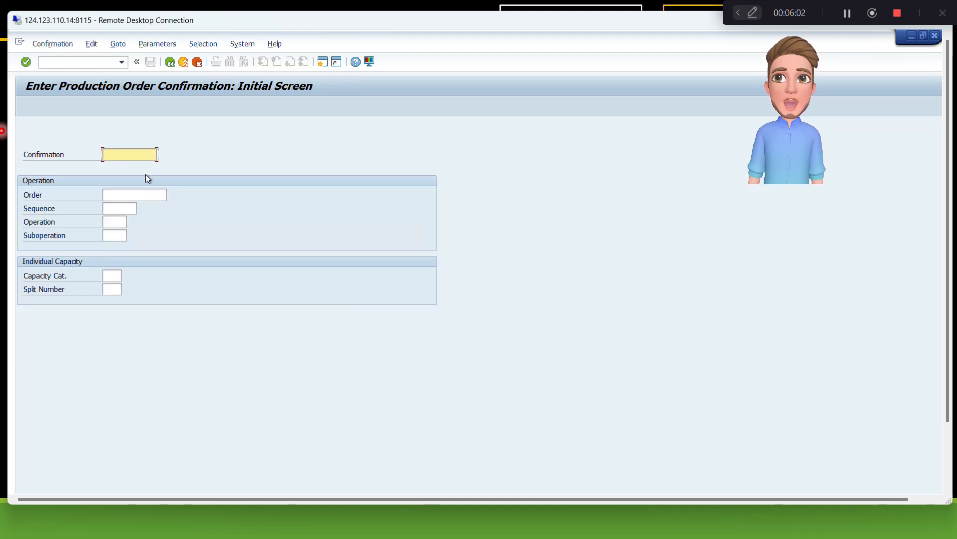
click(147, 199)
click(143, 207)
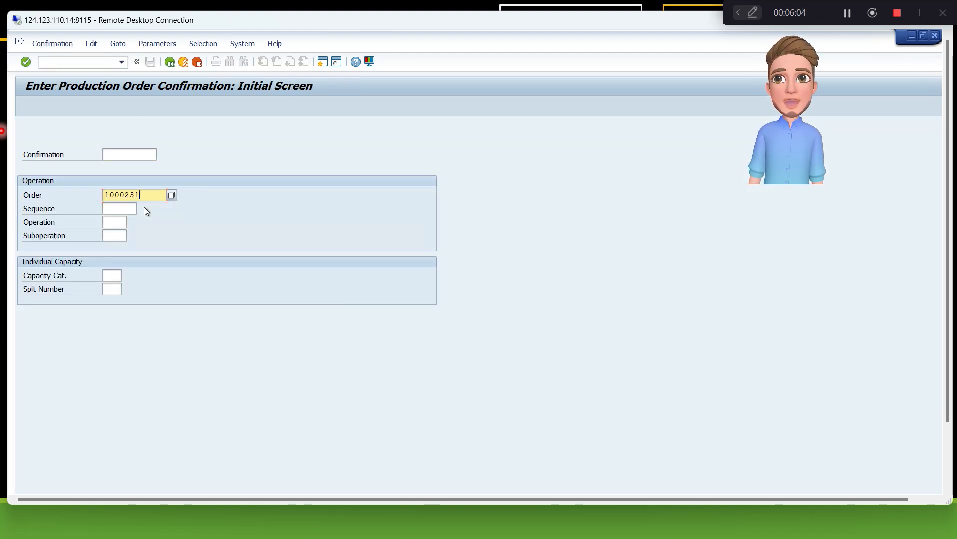
key(Return)
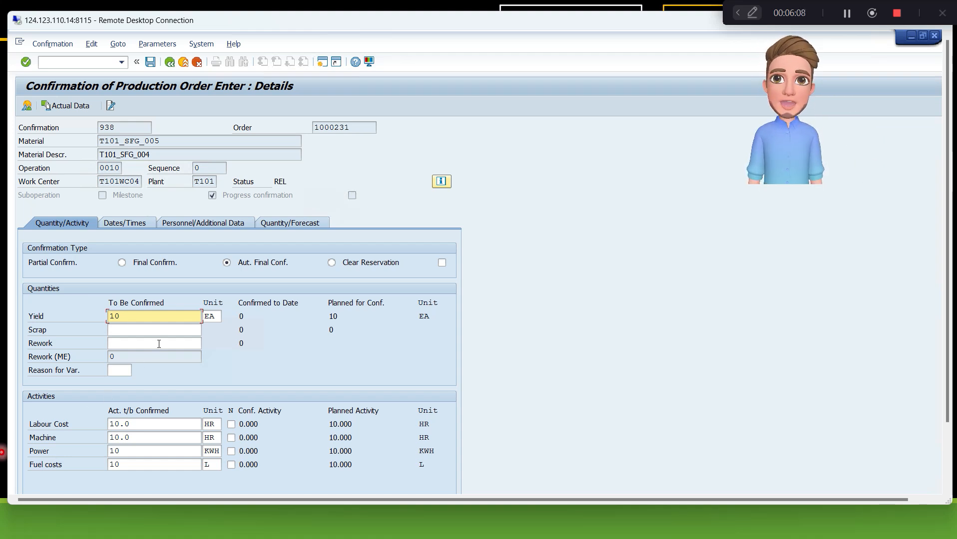
- Set the confirmation to partial with activities of 15 HR labour, 15 HR machine, 12 KWH power and 18 L fuel
click(146, 268)
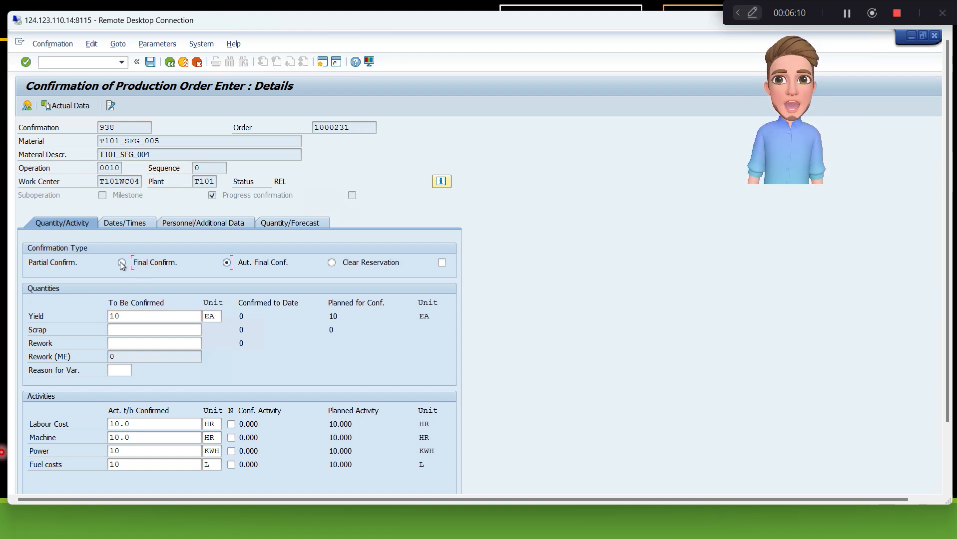
click(121, 263)
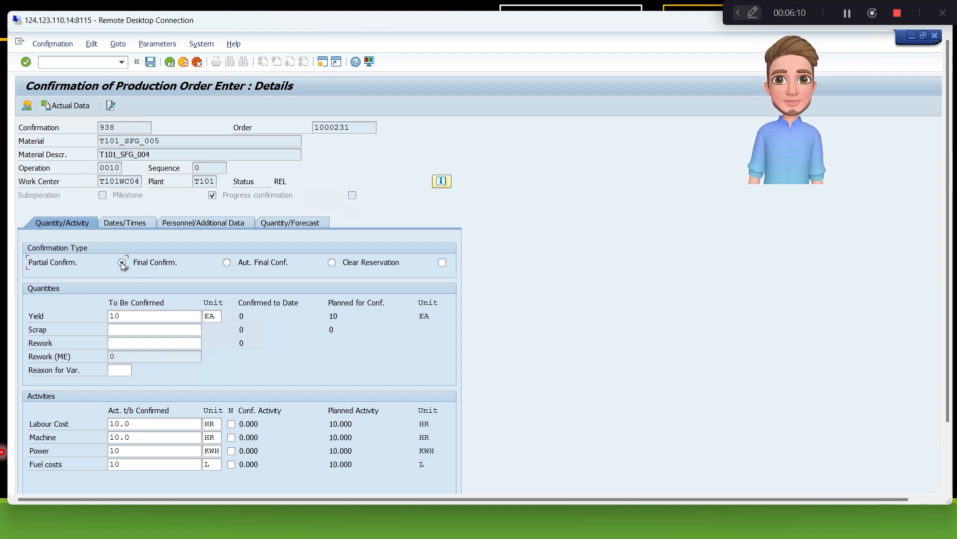
click(114, 424)
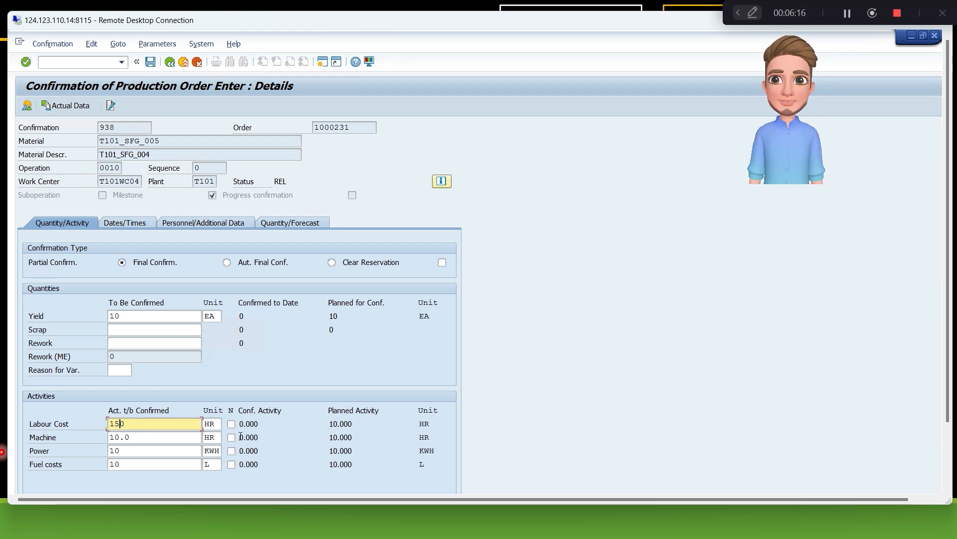
key(Down)
text(5)
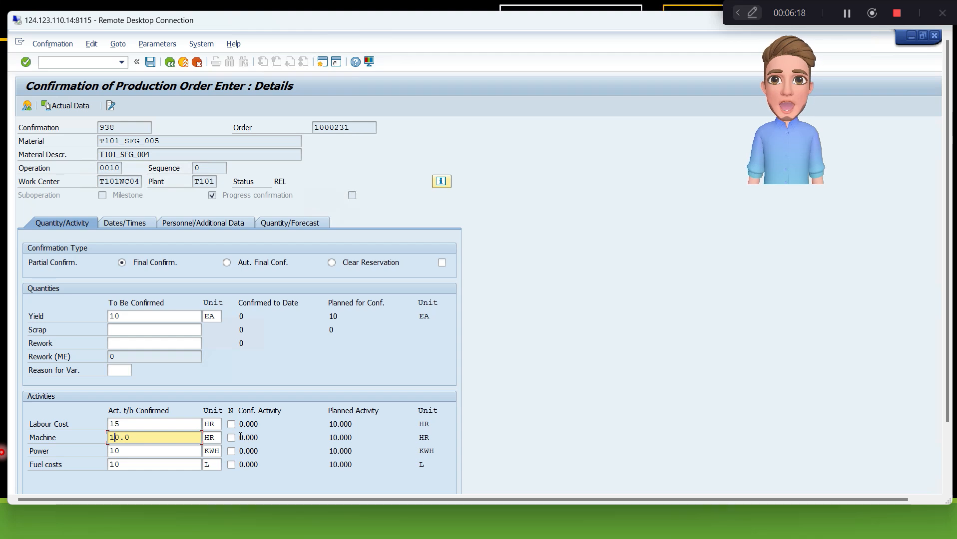
key(Down)
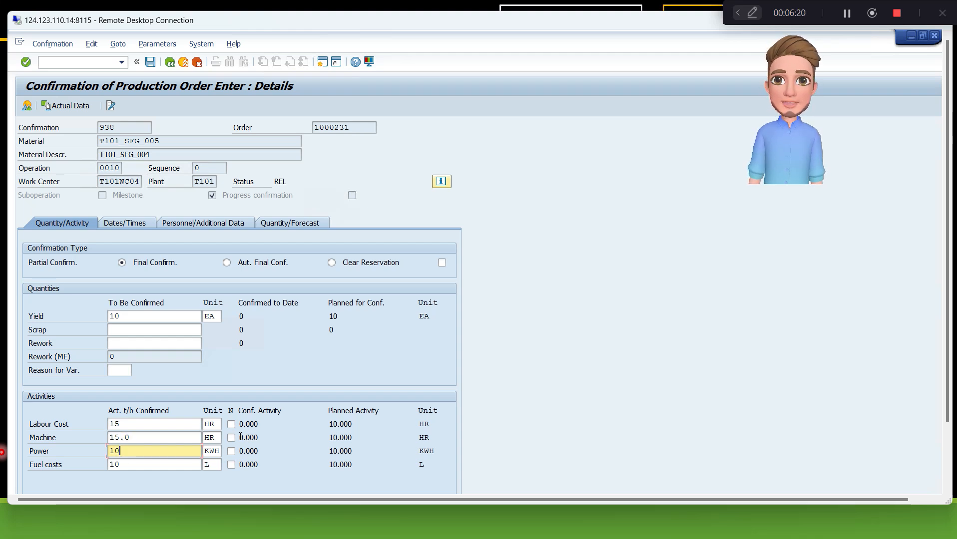
key(BackSpace)
text(2)
key(Down)
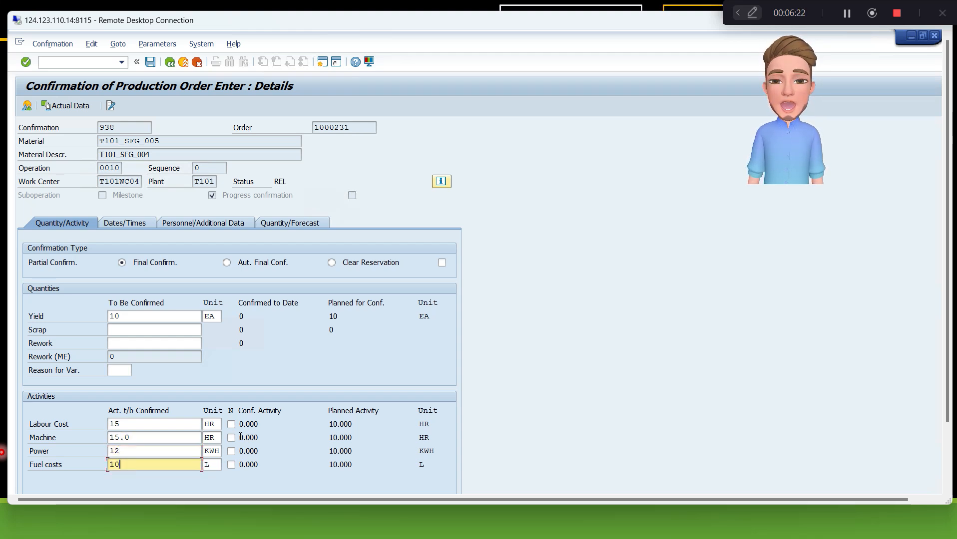
key(BackSpace)
text(8)
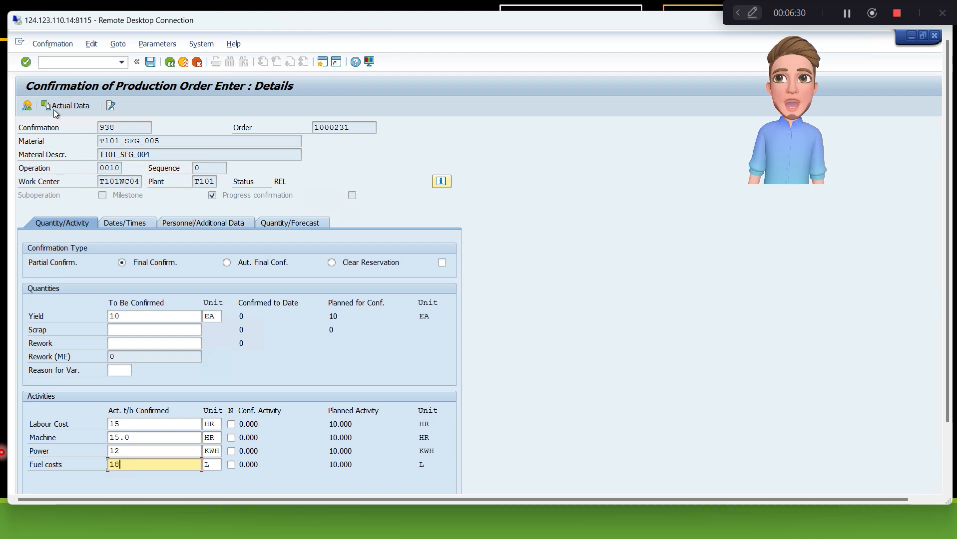
- Review the confirmation's proposed goods movements for T101_RM_001 and T101_RM_002, save the confirmation and check the save status
click(26, 106)
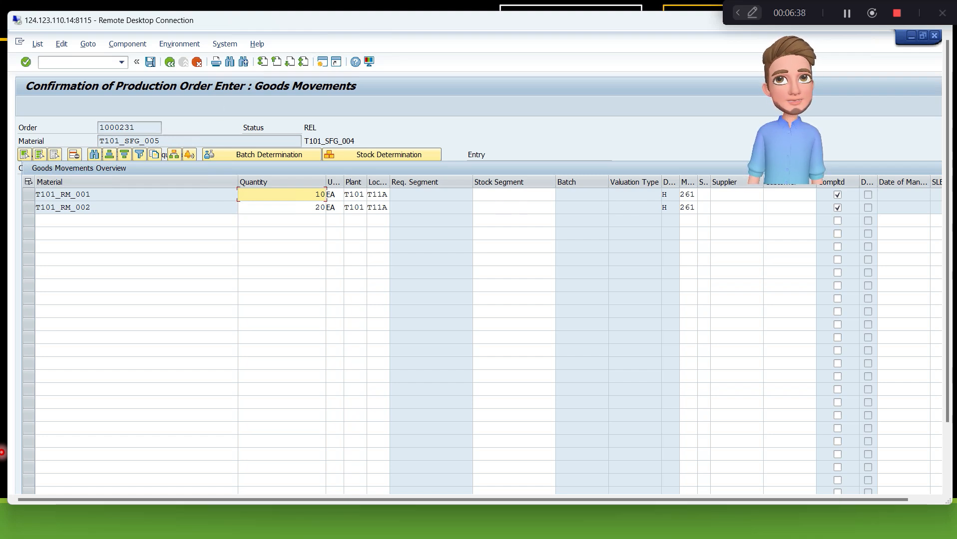
click(515, 195)
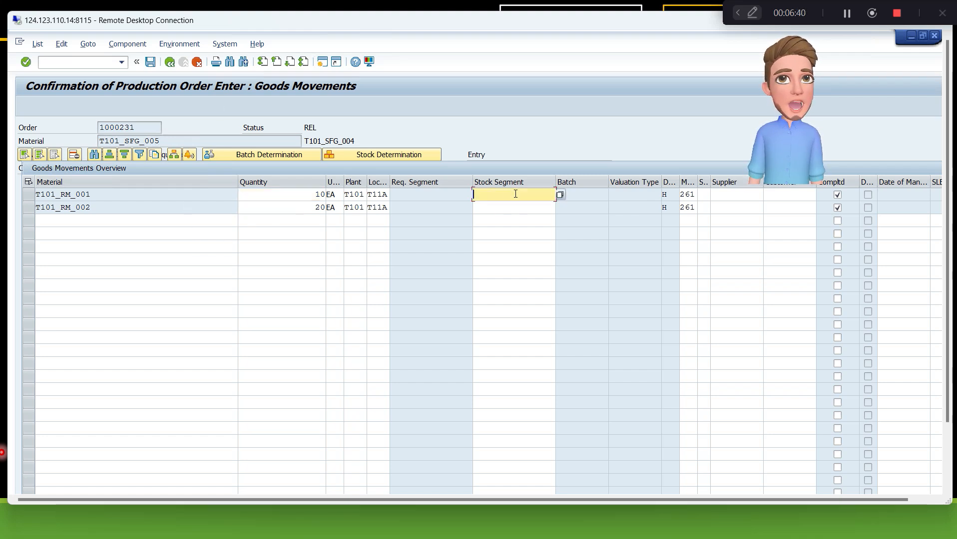
click(150, 62)
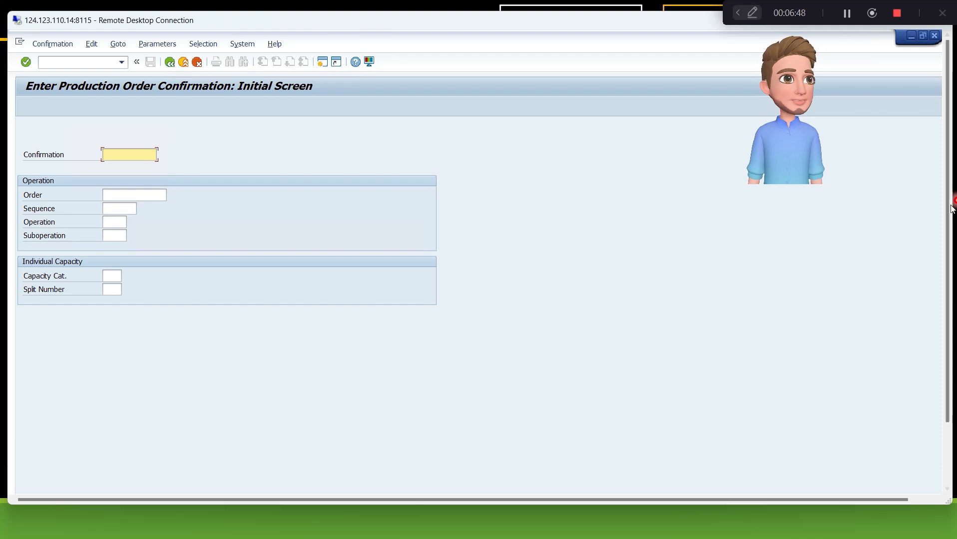
drag(949, 212, 948, 277)
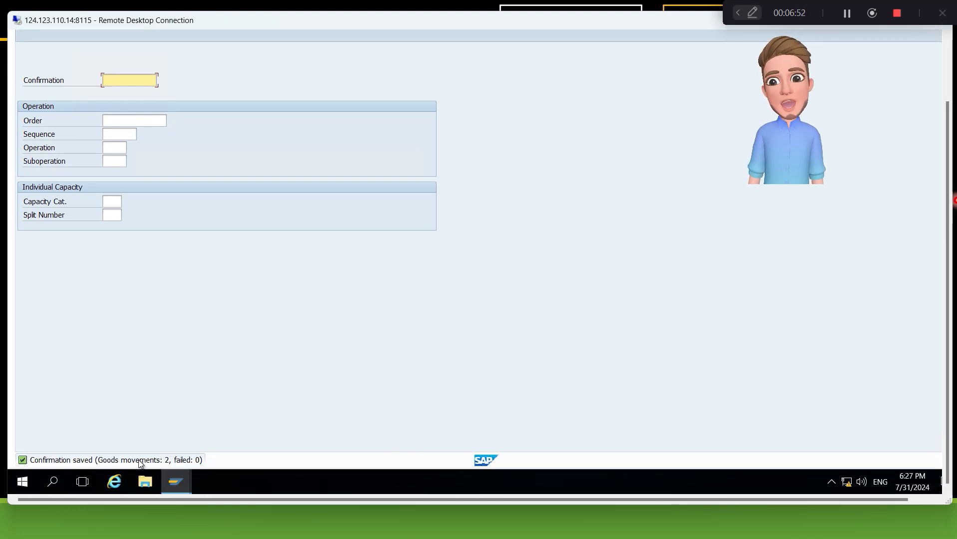
click(948, 68)
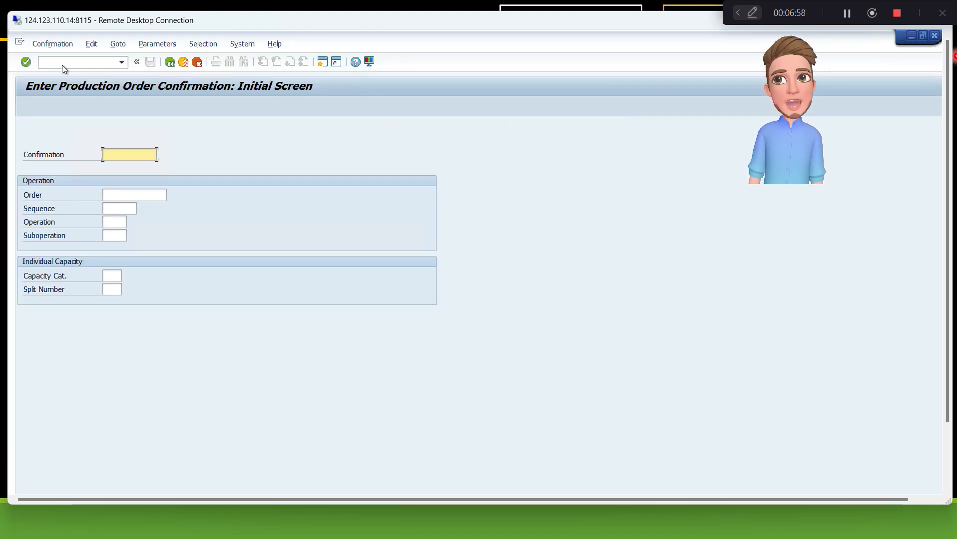
- Maximize the remote session and open the header of the same production order in display mode
key(alt+Tab)
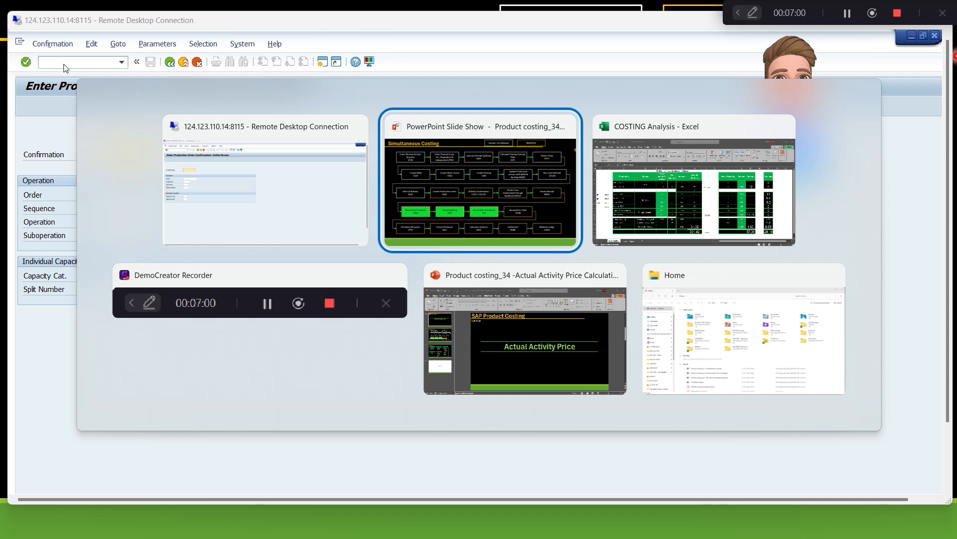
click(298, 190)
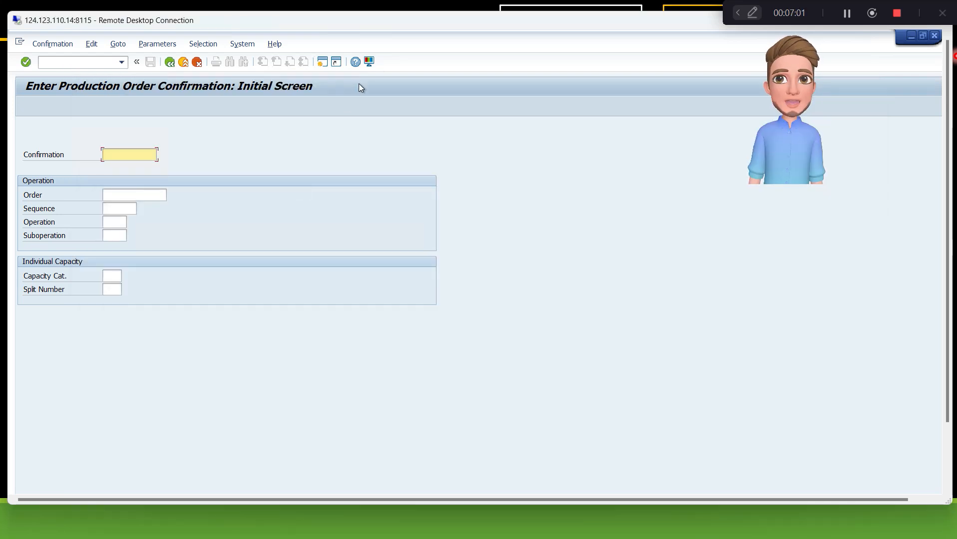
double_click(400, 22)
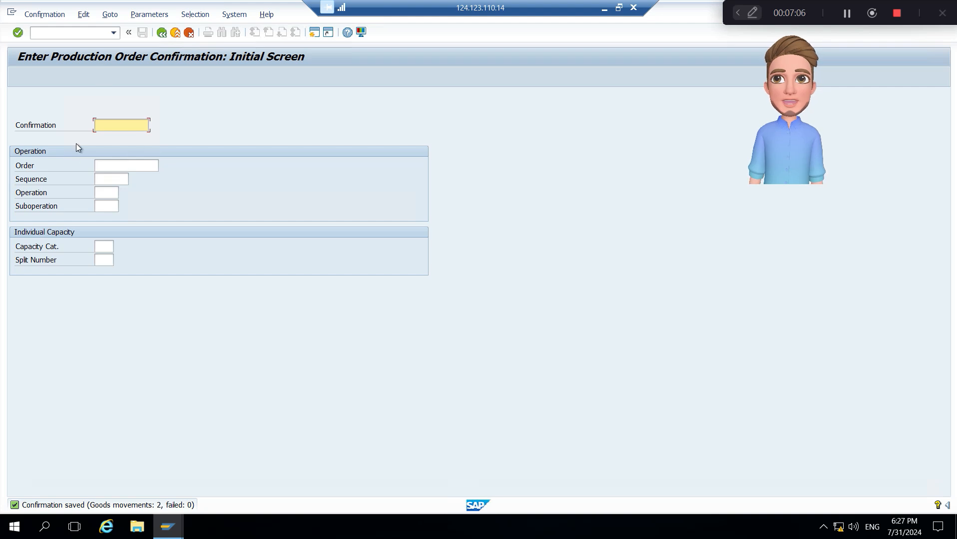
click(67, 34)
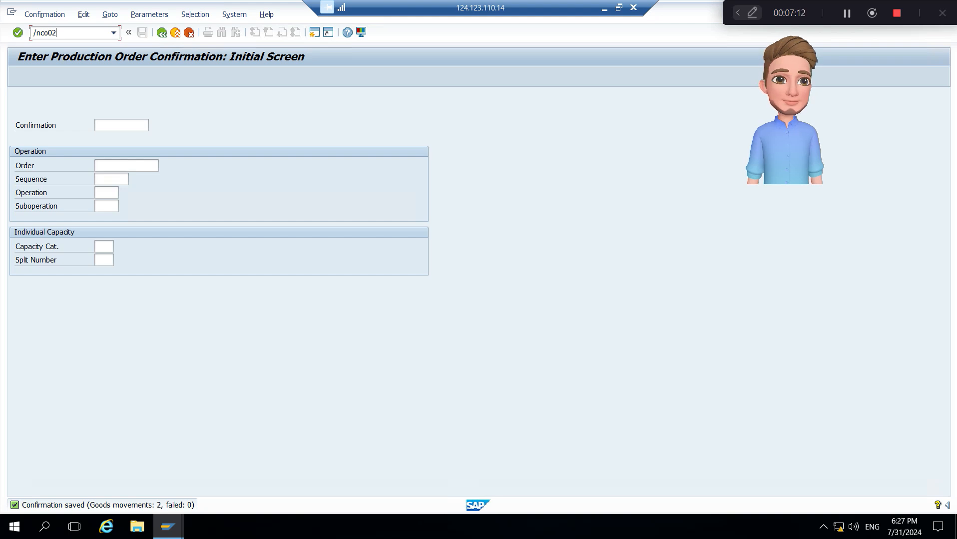
key(Return)
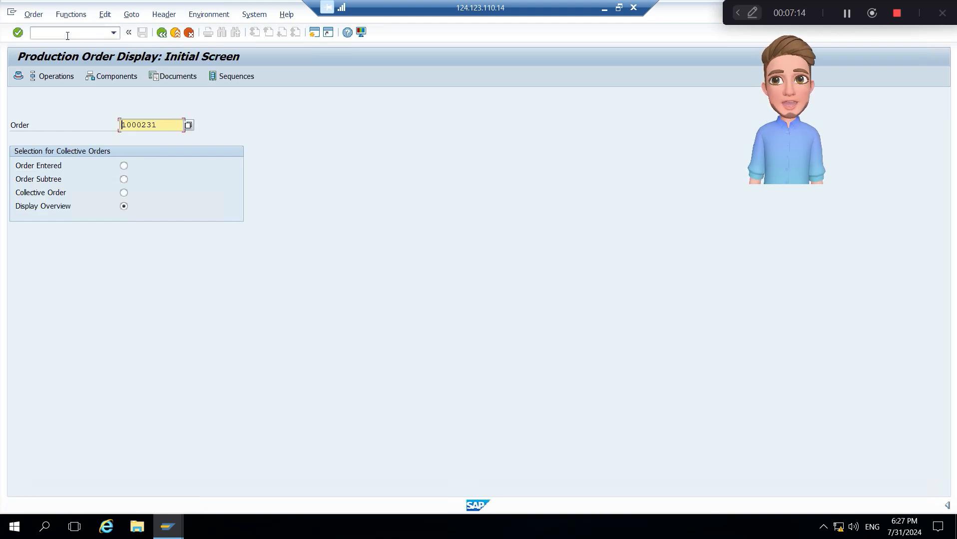
key(Return)
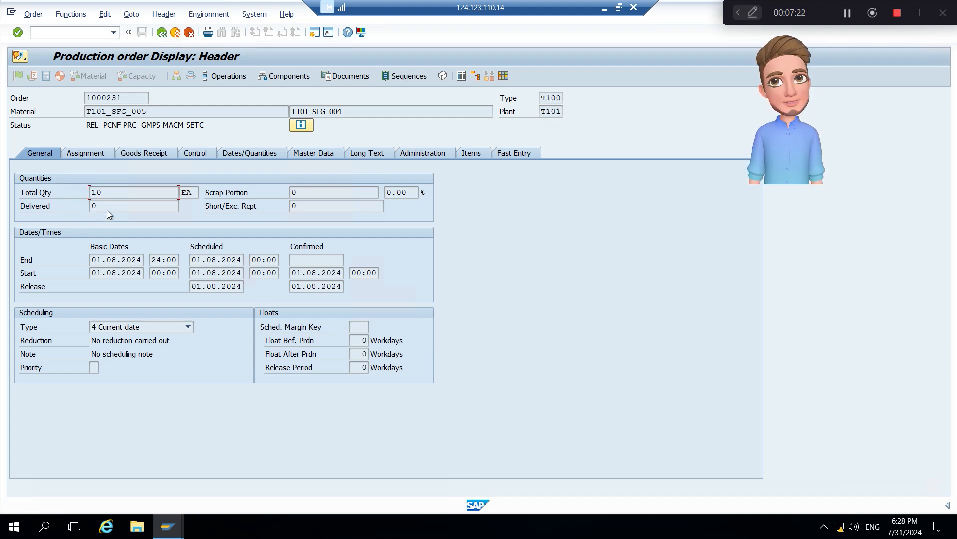
- Open the production order's cost analysis to compare its planned and actual costs
click(132, 14)
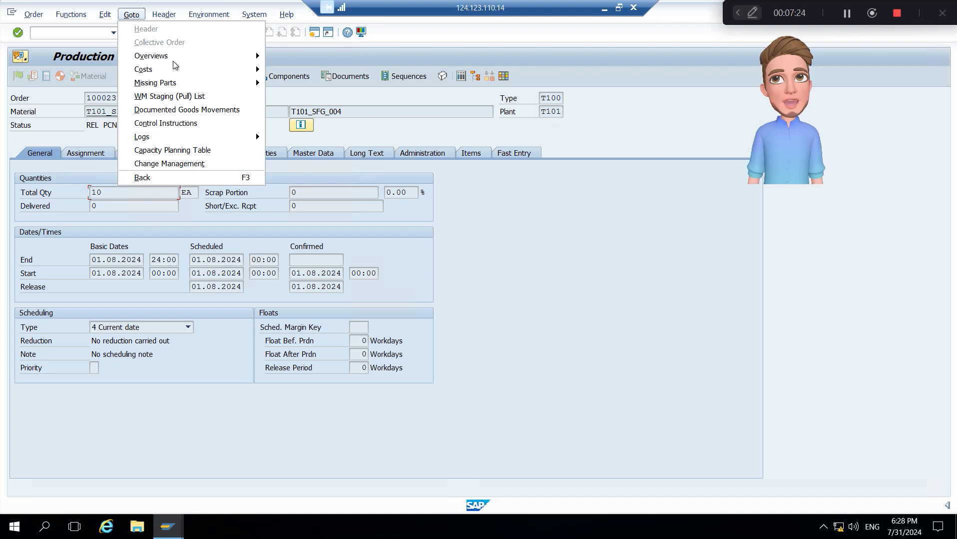
mouse_move(186, 65)
click(319, 65)
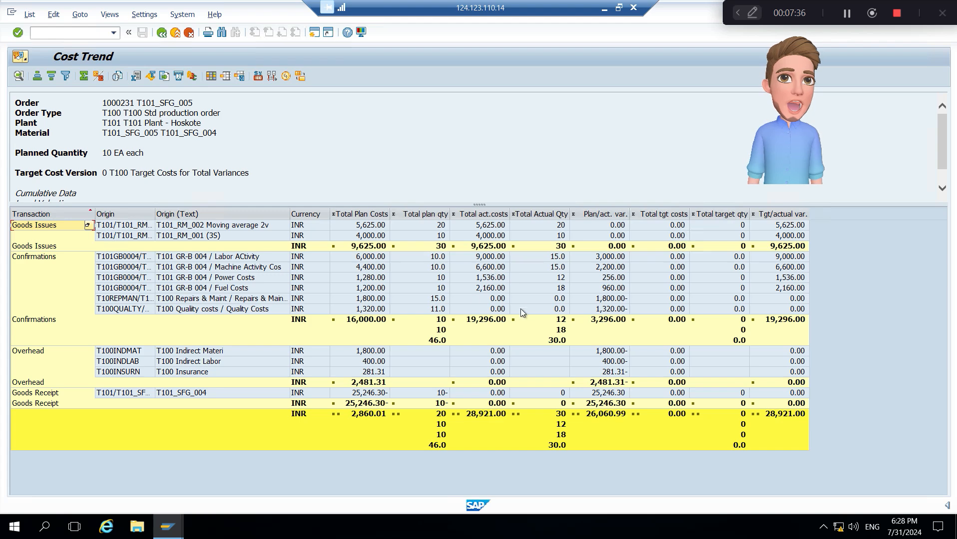
- Restore the remote session to a smaller window and switch to the COSTING Analysis workbook in Excel
key(alt+Tab)
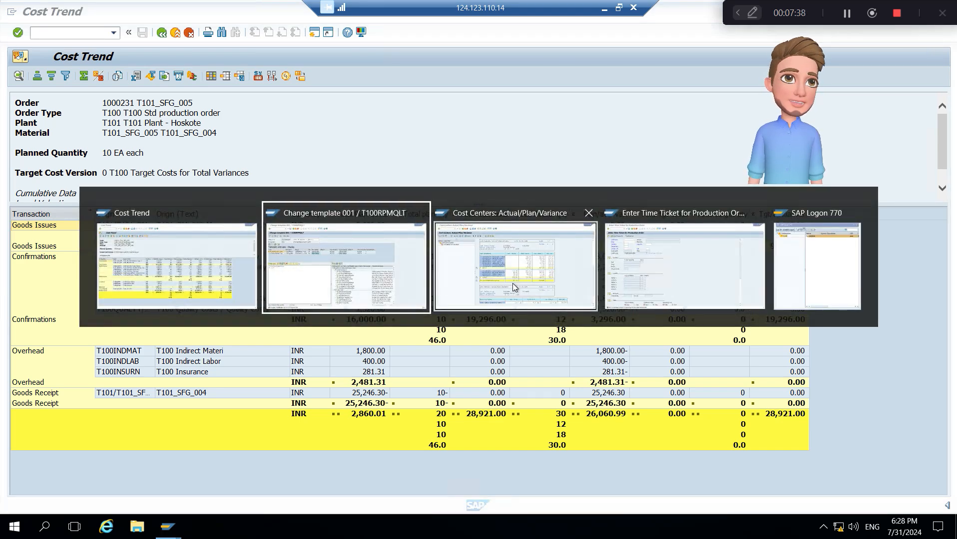
click(216, 272)
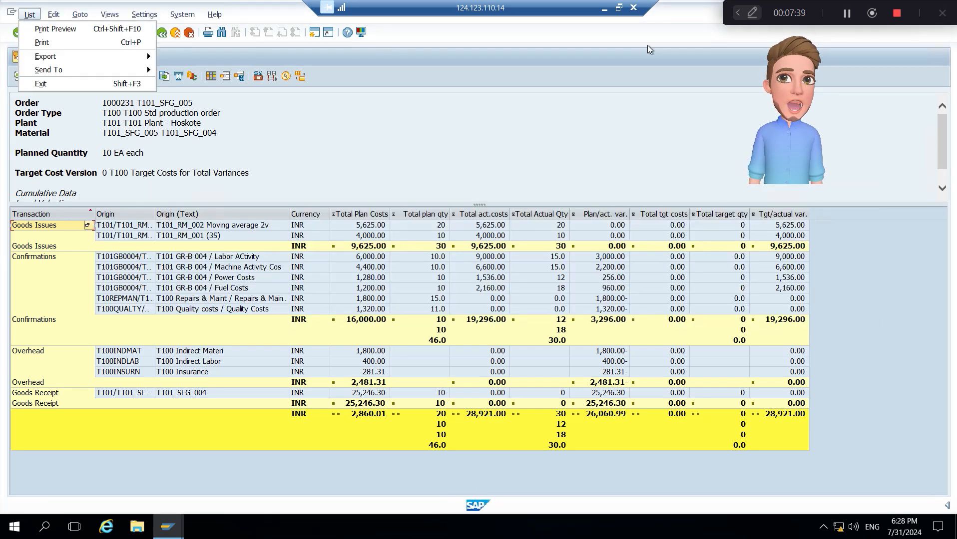
click(620, 9)
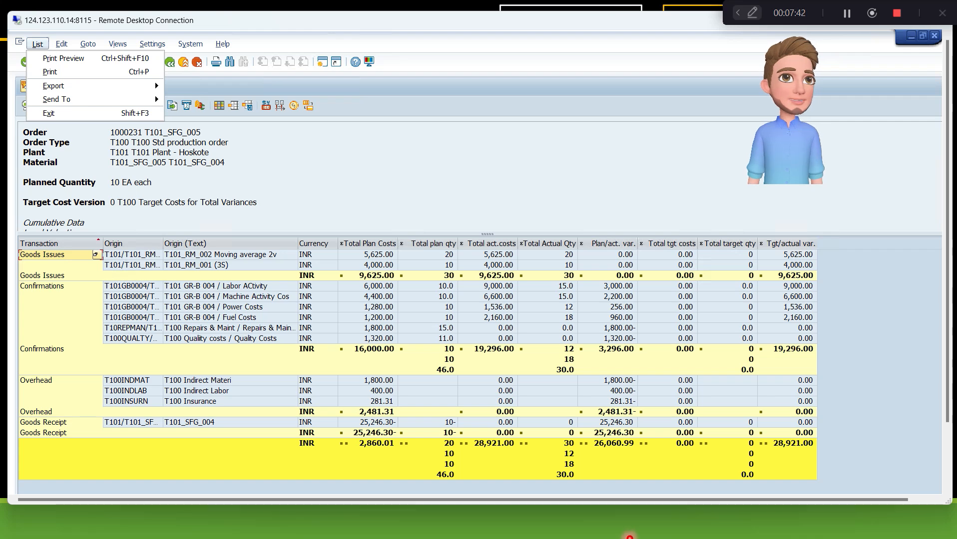
key(alt+Tab)
key(Tab)
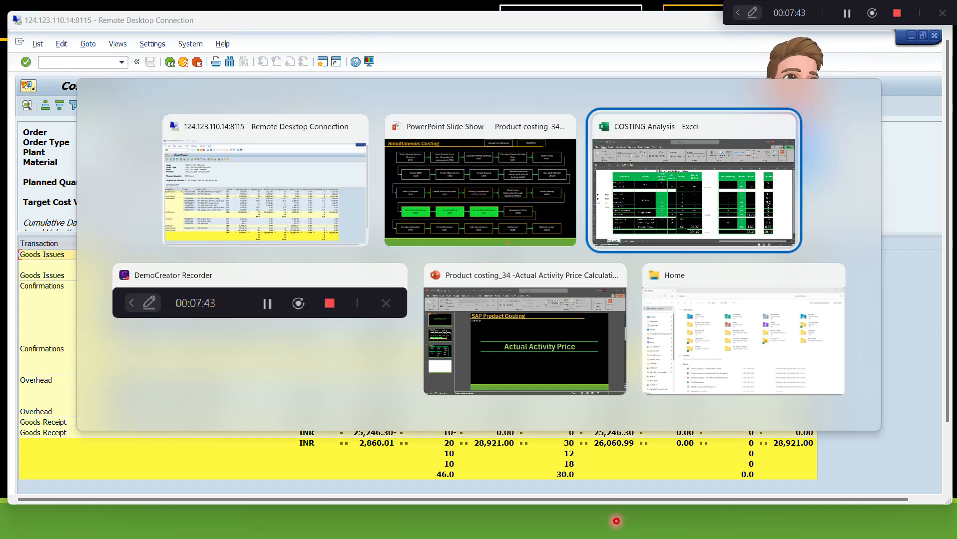
click(662, 206)
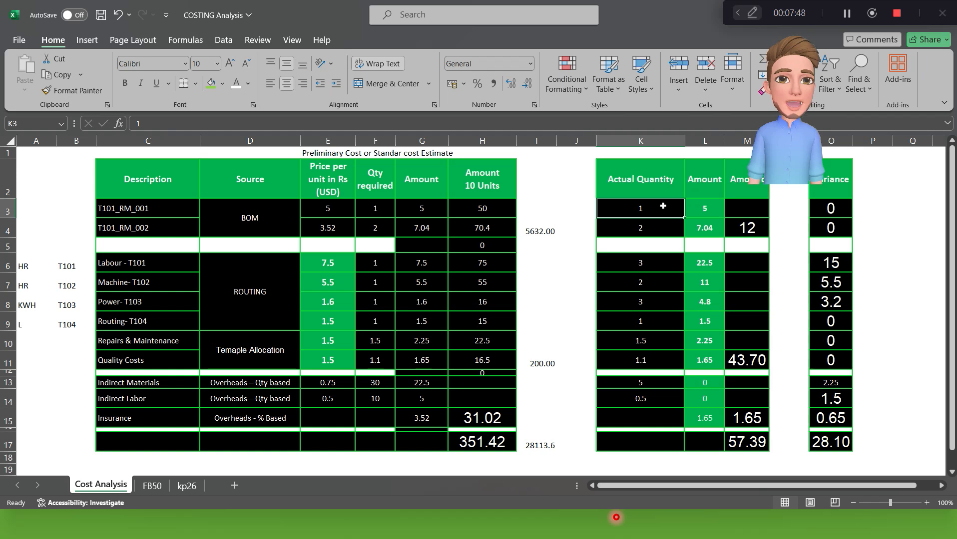
- Calculate the T101_RM_001 actual quantity in K3 as =F3*10 and fill the formula down to T101_RM_002 in K4
text(=)
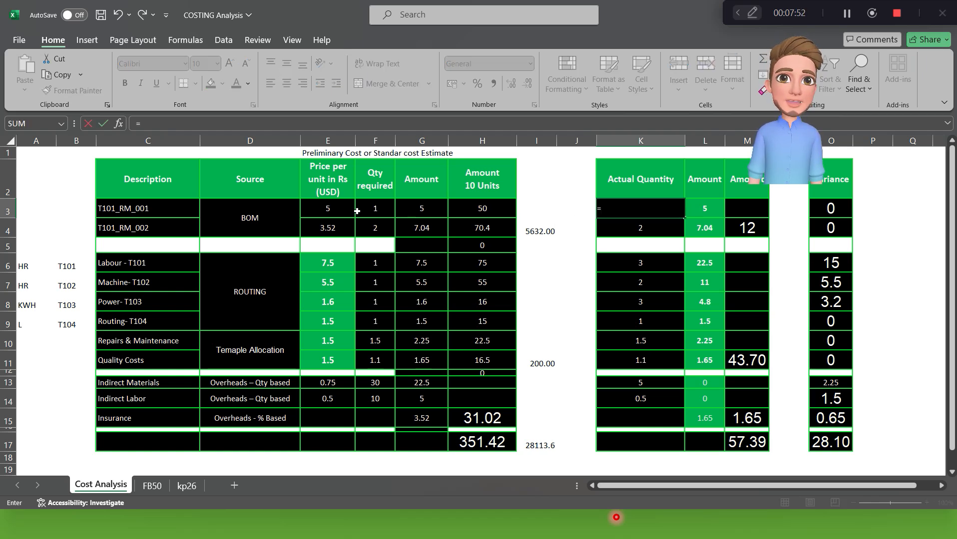
click(375, 210)
text(*10)
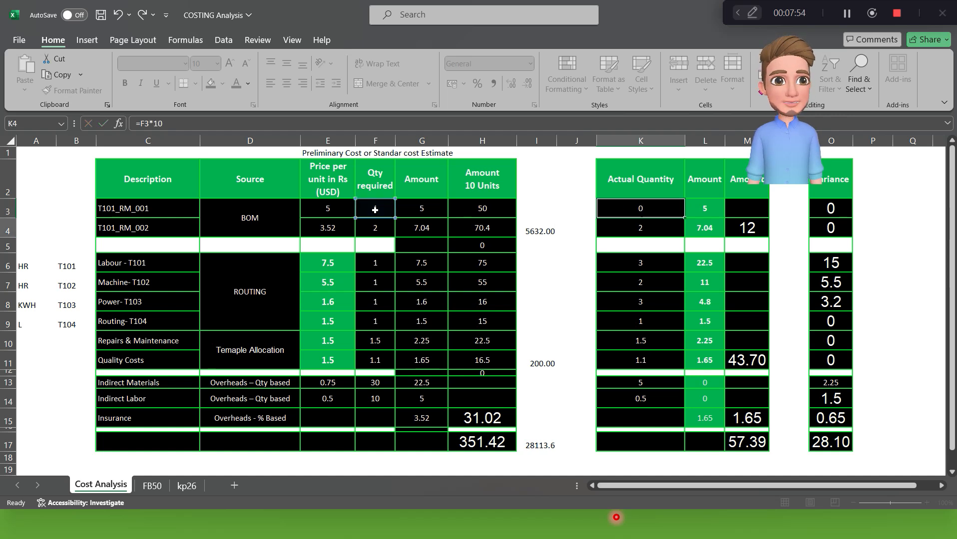
key(Return)
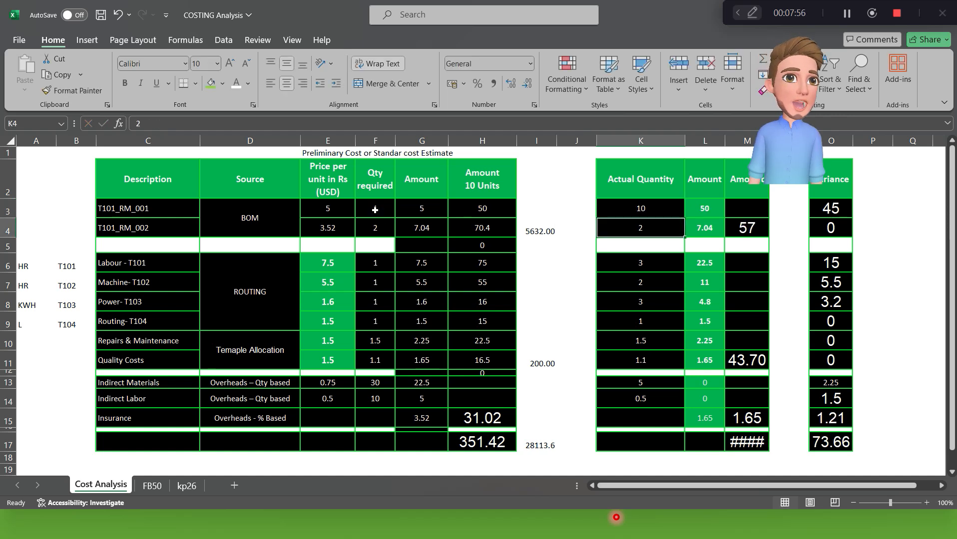
key(ctrl+d)
key(Right)
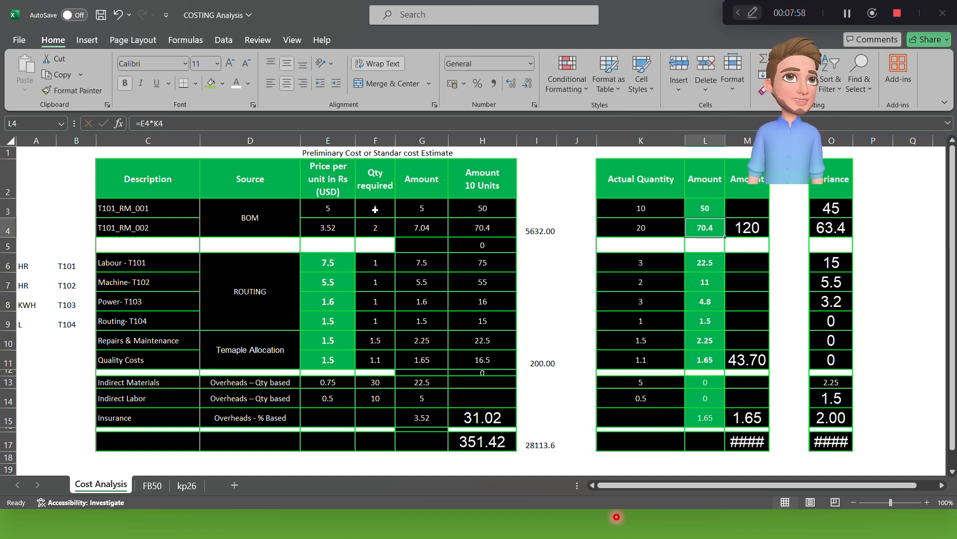
key(Right)
key(Left)
key(Left)
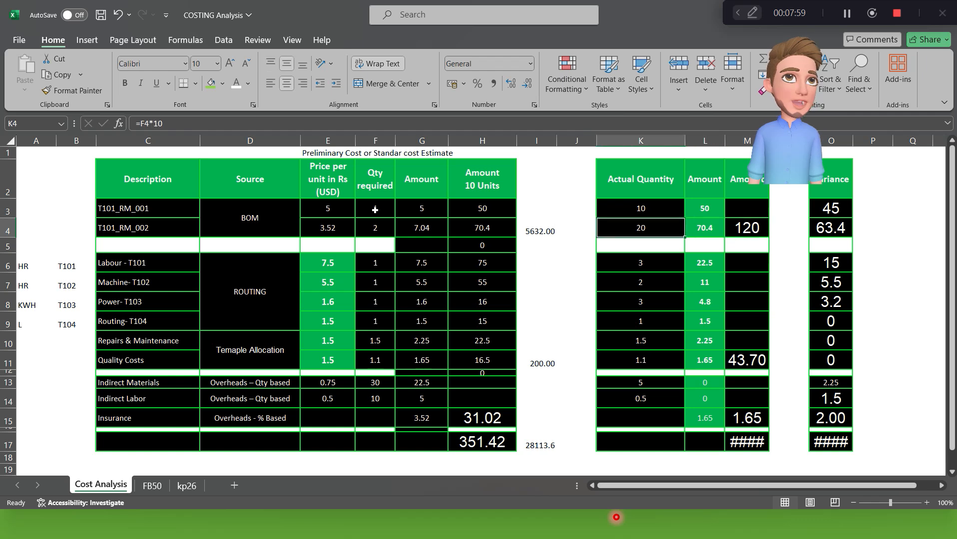
- Set the actual quantity for Labour - T101 in K6 to 15
key(Down)
key(Down)
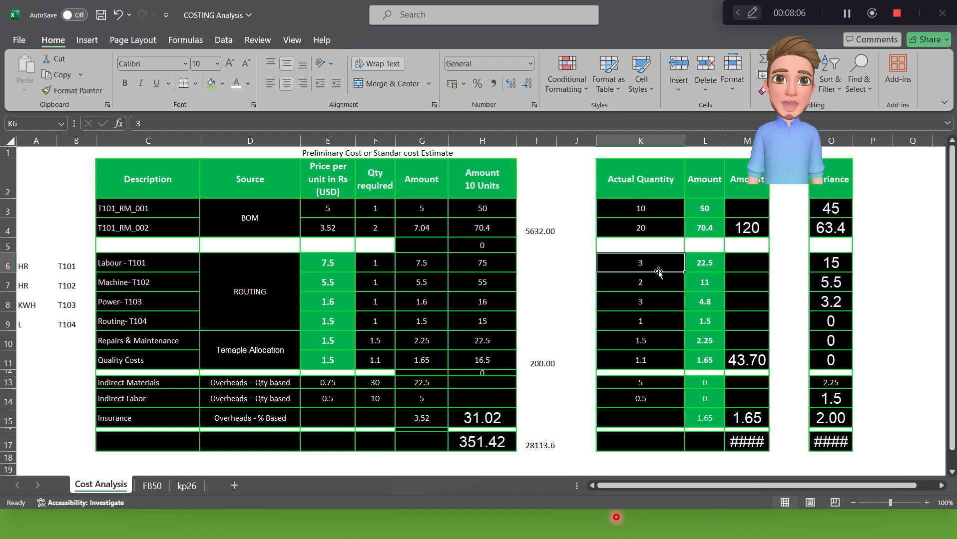
text(15)
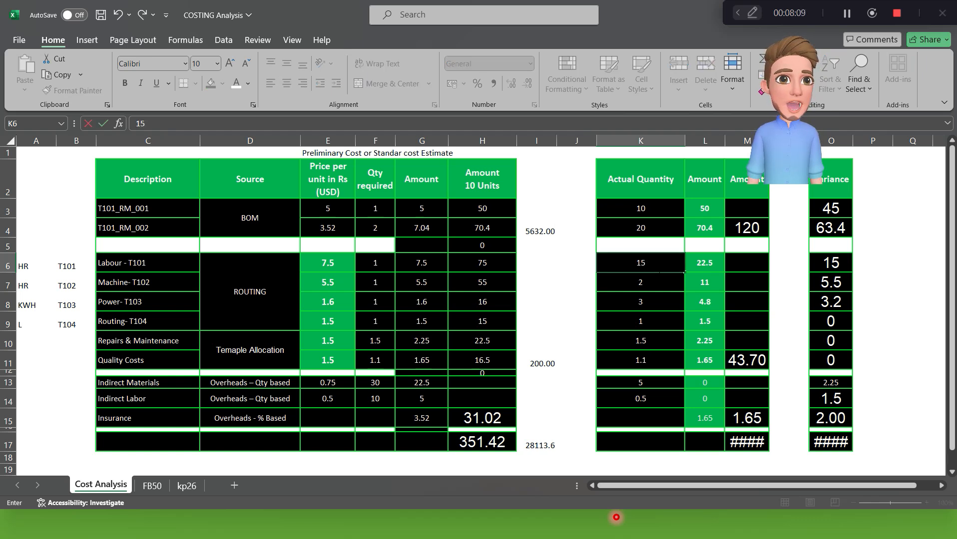
key(Return)
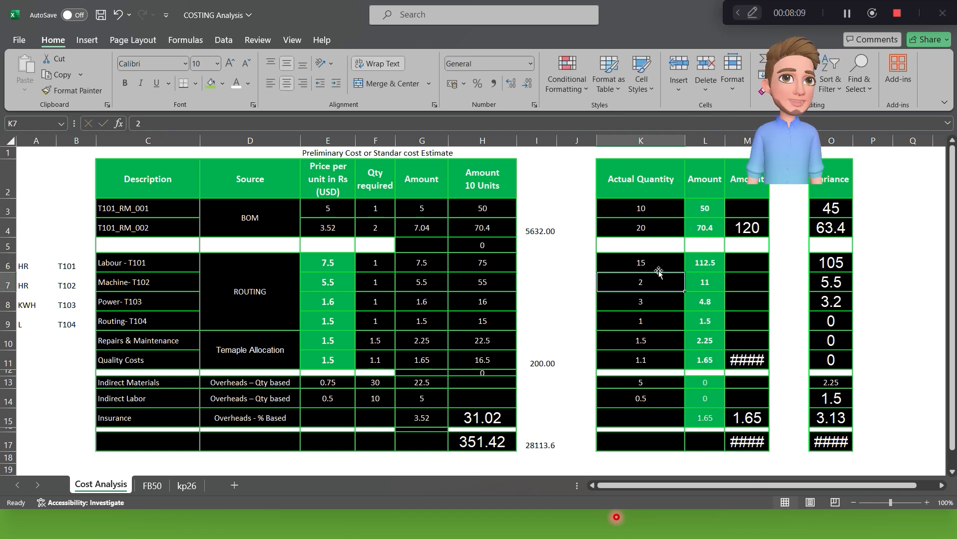
- Check the machine activity's actual quantity in the SAP cost report and set Machine - T102 in the Excel workbook to 15
key(alt+Tab)
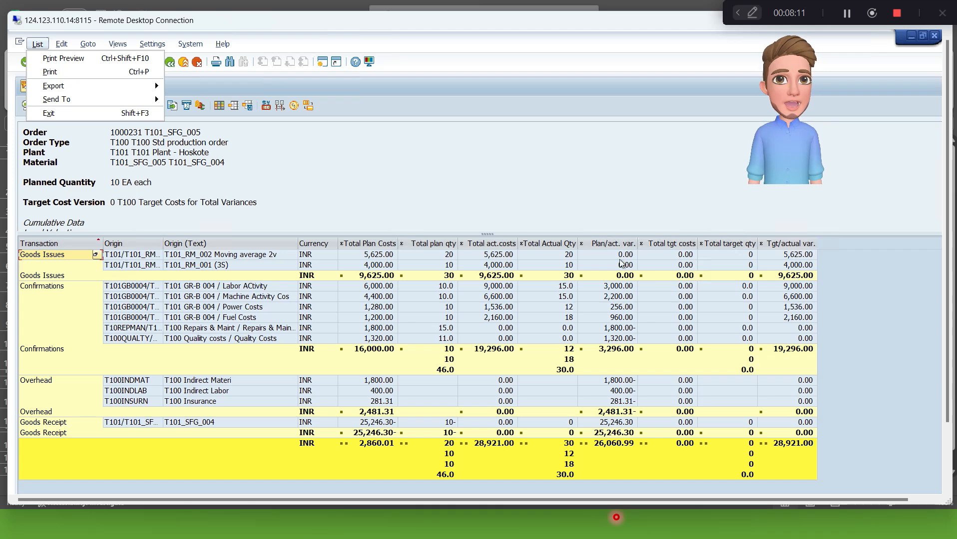
click(568, 300)
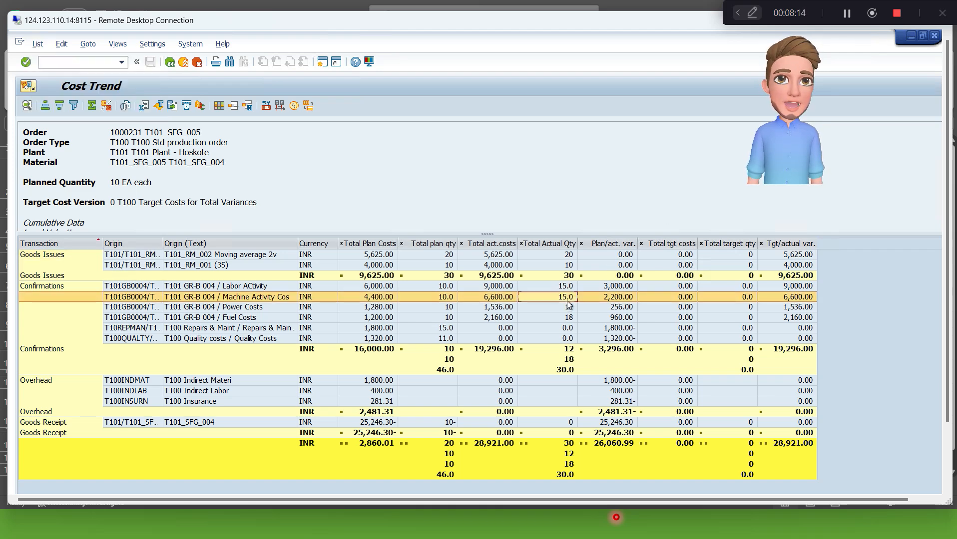
key(alt+Tab)
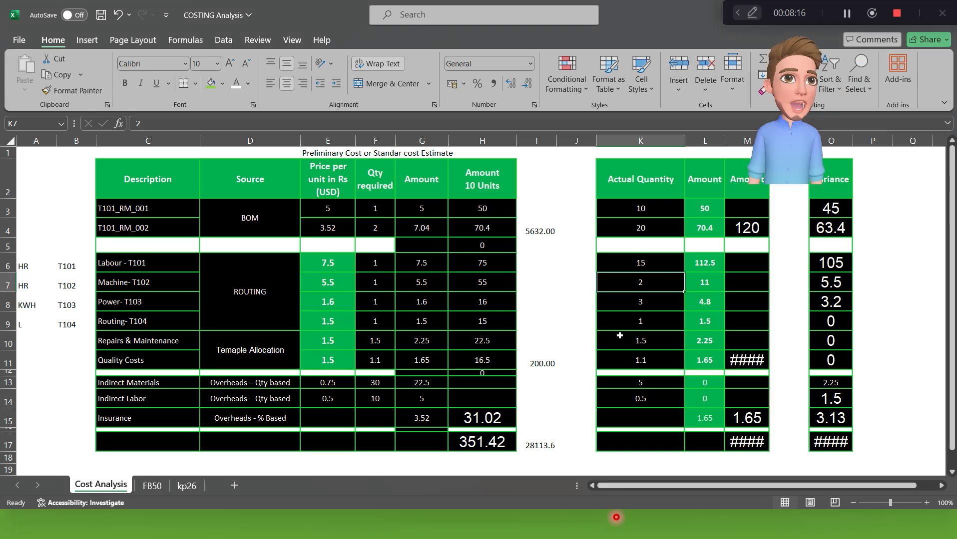
text(15)
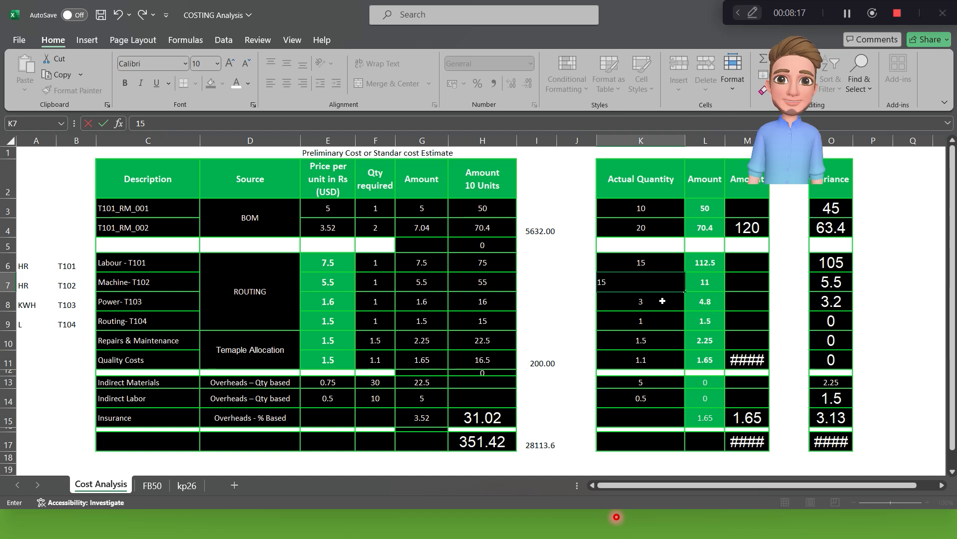
key(Return)
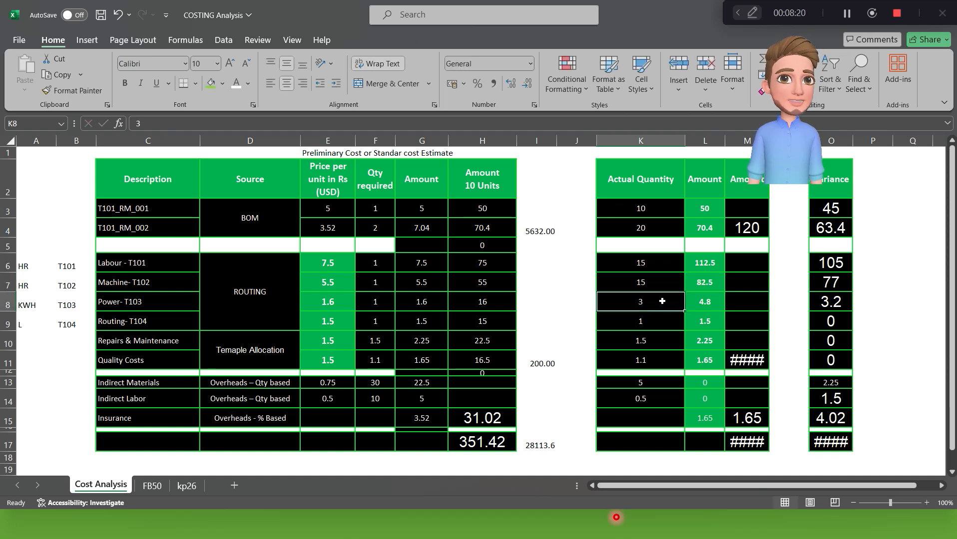
- Set the actual quantities to 12 for Power - T103 and 18 for Routing - T104
text(12)
key(Return)
text(1)
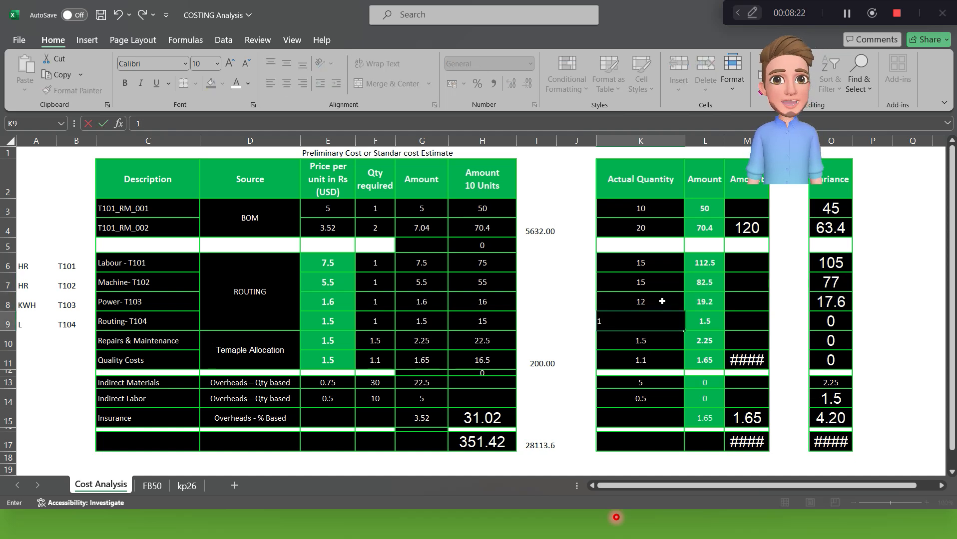
text(8)
key(Return)
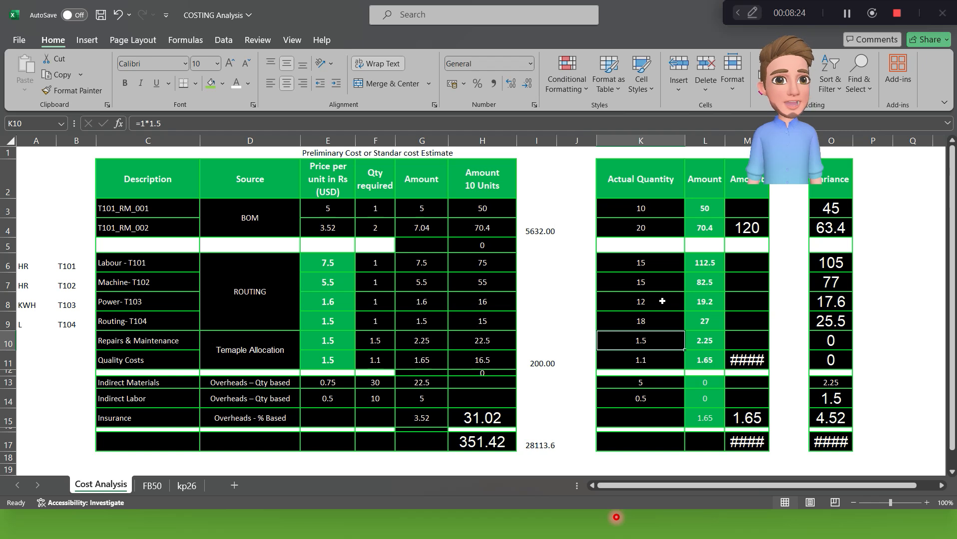
- Set the actual quantities for Repairs & Maintenance and Quality Costs to 0
text(0)
key(Return)
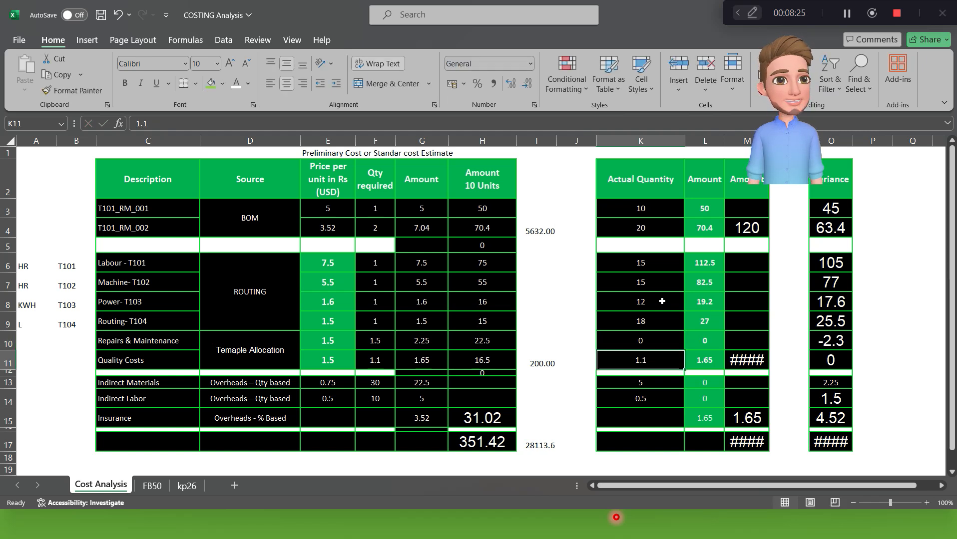
text(0)
key(Return)
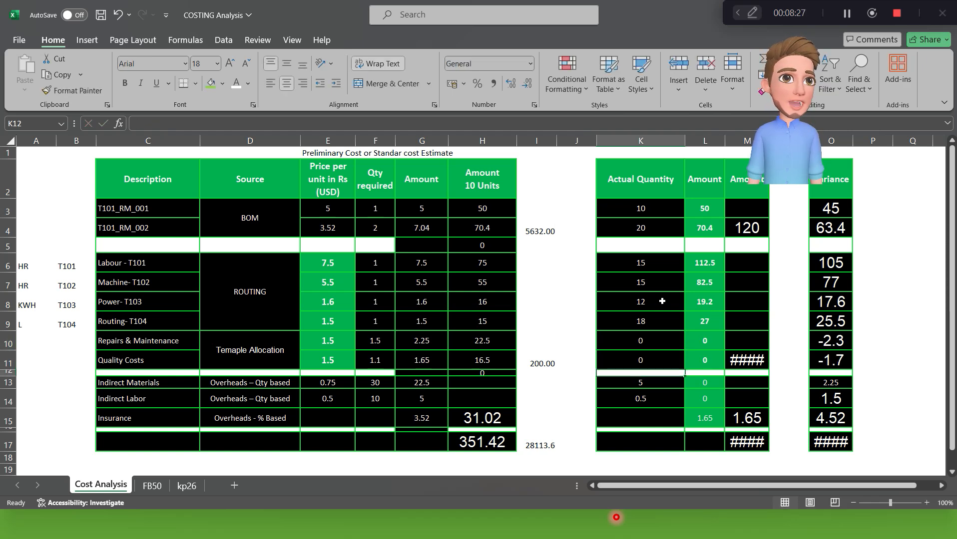
- Widen column M of the cost analysis sheet to fit its amounts
key(Up)
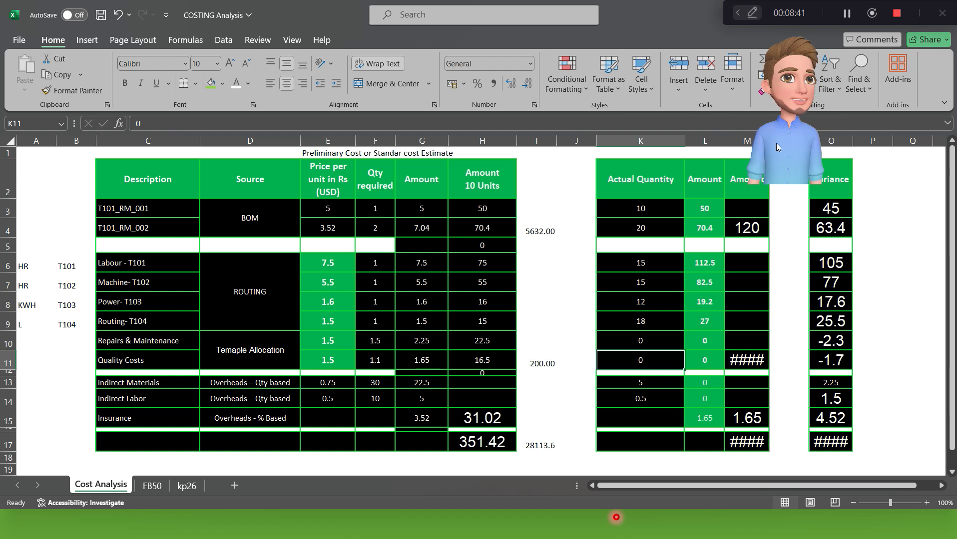
drag(776, 143, 844, 138)
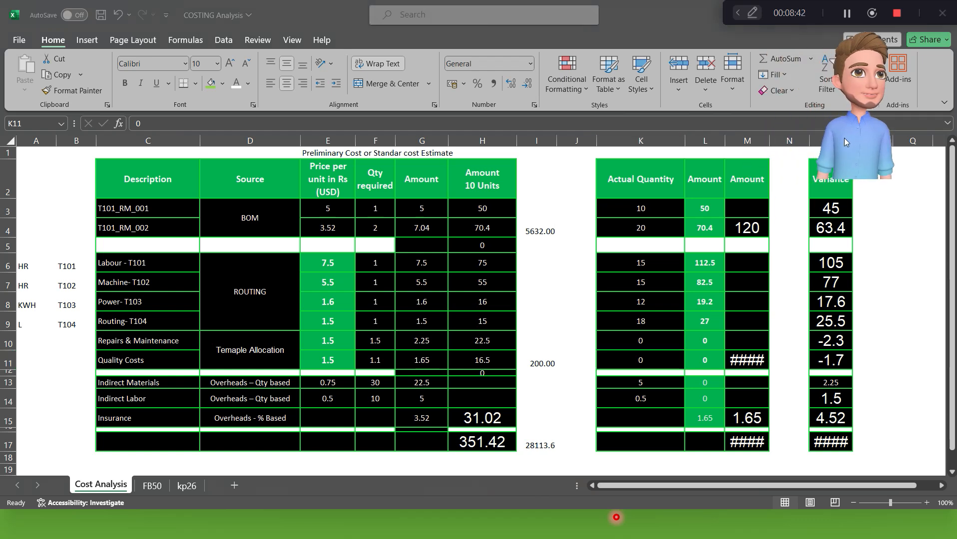
double_click(768, 140)
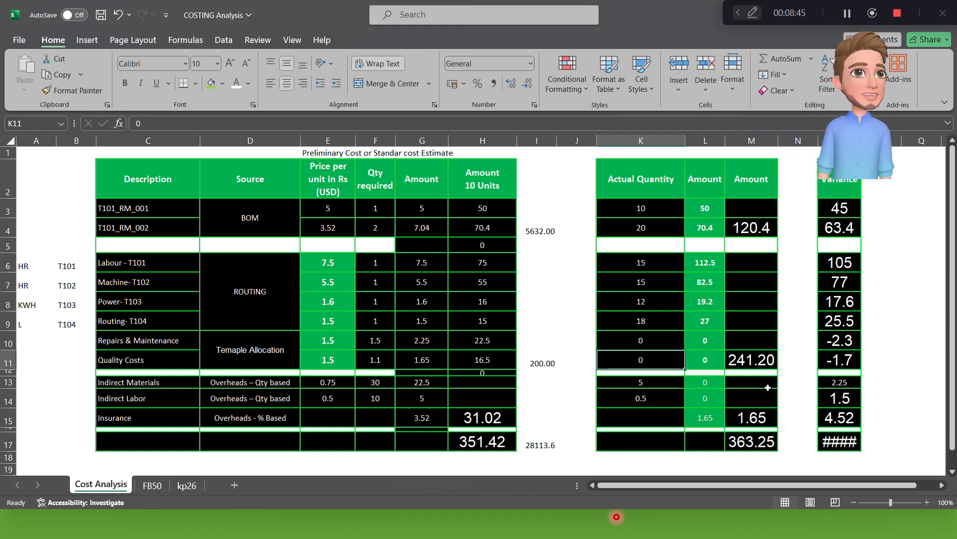
- Switch to the SAP Cost Trend report and display its costs in the controlling area currency
key(alt+Tab)
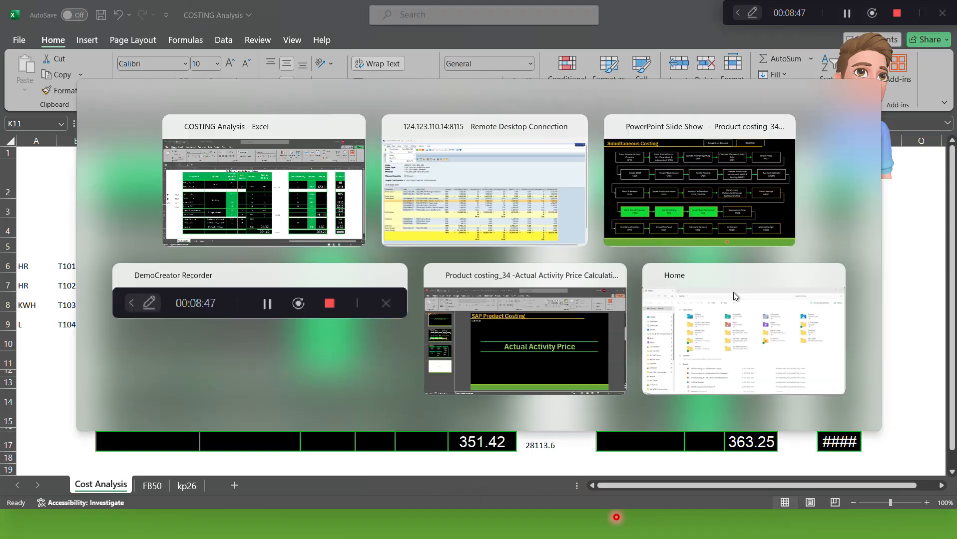
click(522, 322)
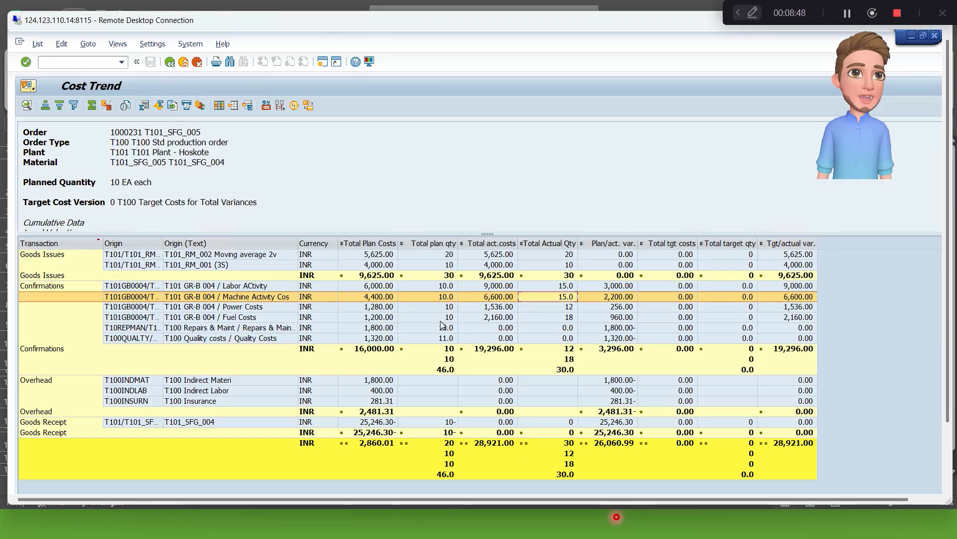
click(266, 105)
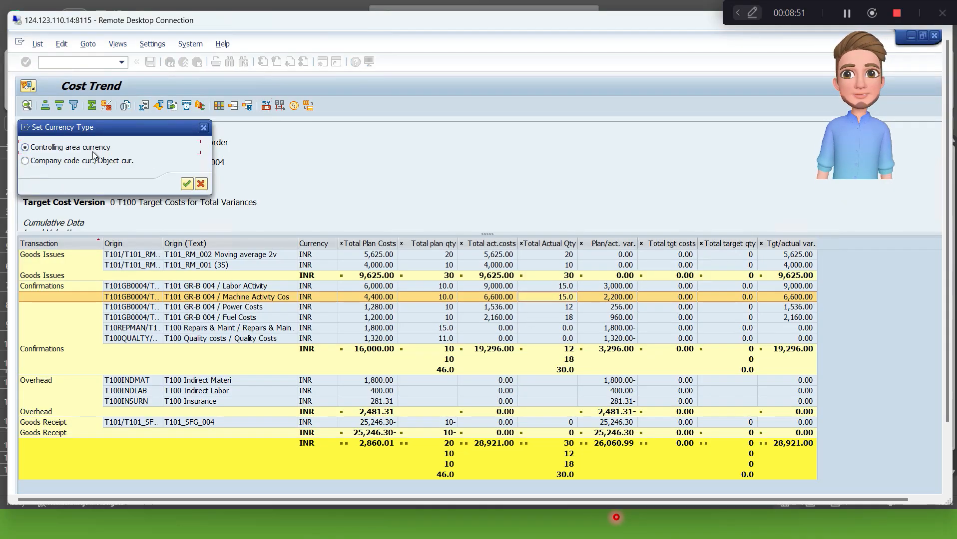
click(186, 184)
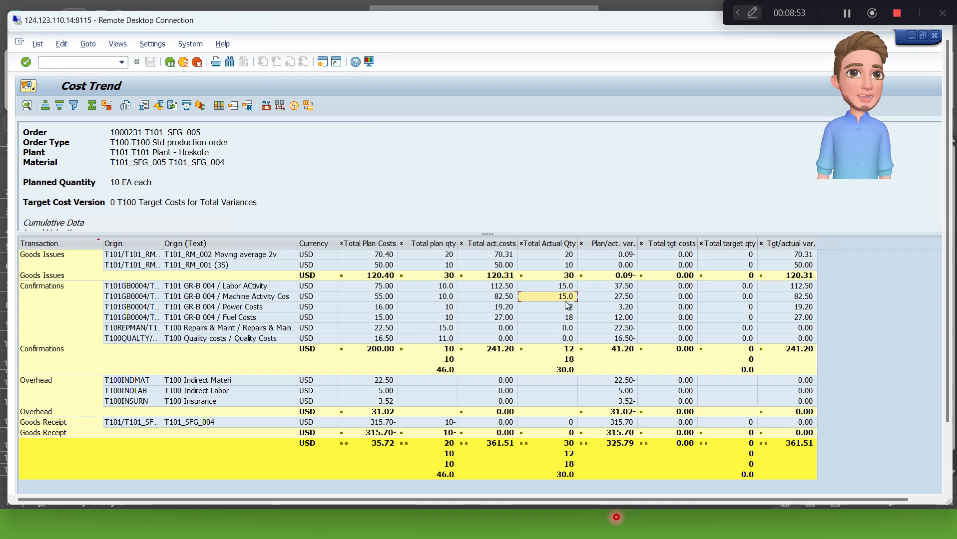
- Compare the actual cost subtotals for goods issues and confirmations in SAP with the amounts in the Excel cost analysis
click(504, 277)
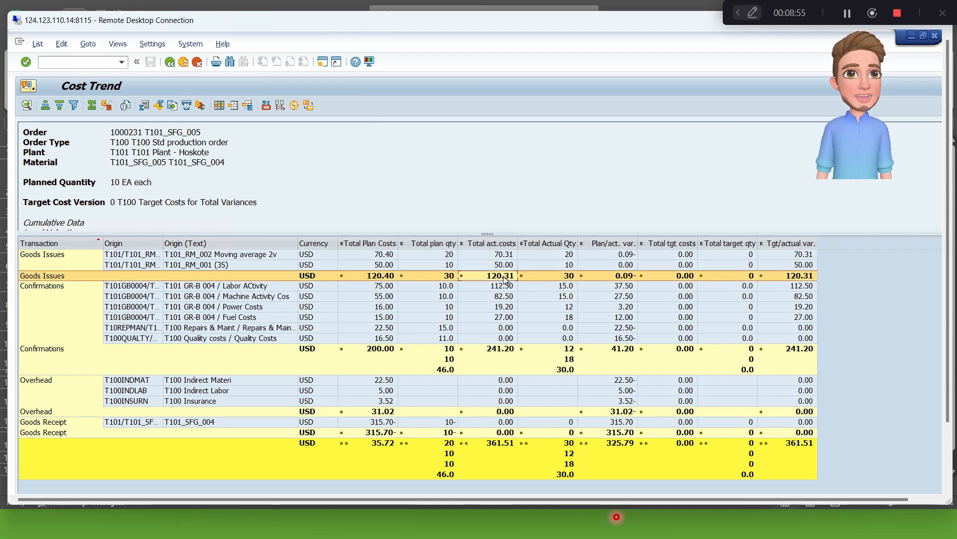
key(alt+Tab)
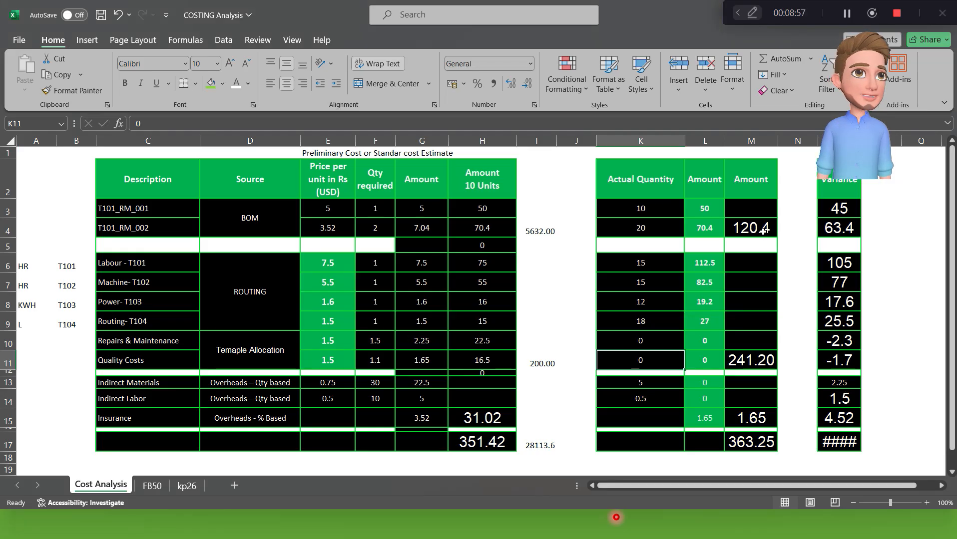
key(alt+Tab)
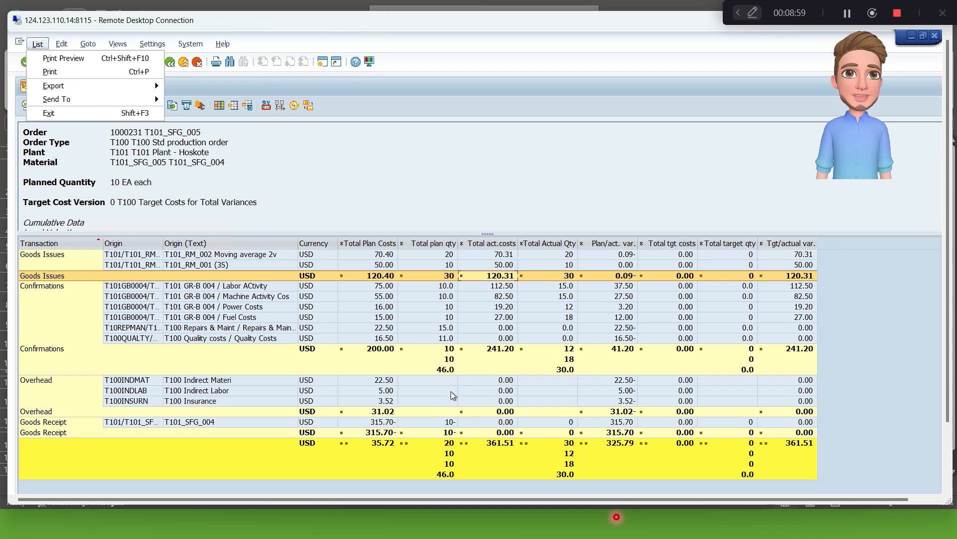
click(500, 351)
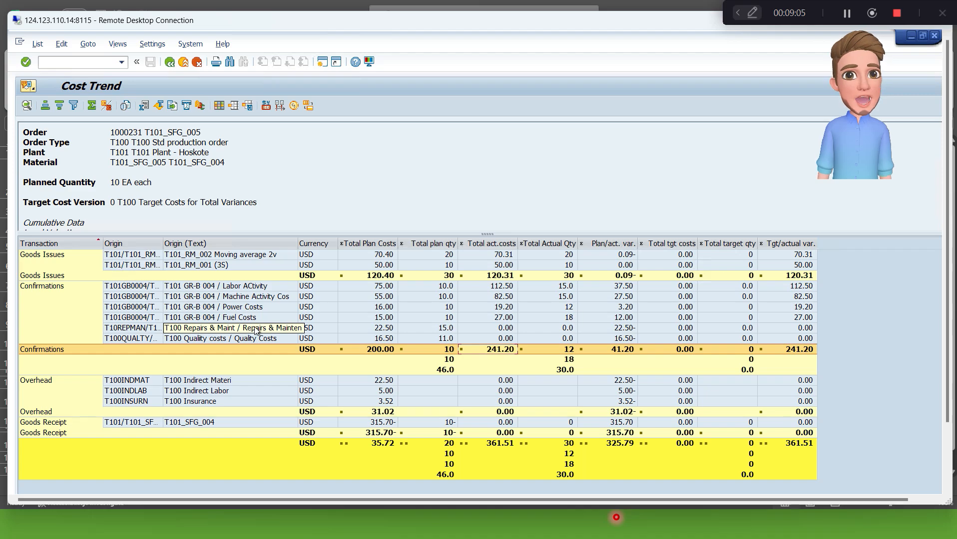
key(alt+Tab)
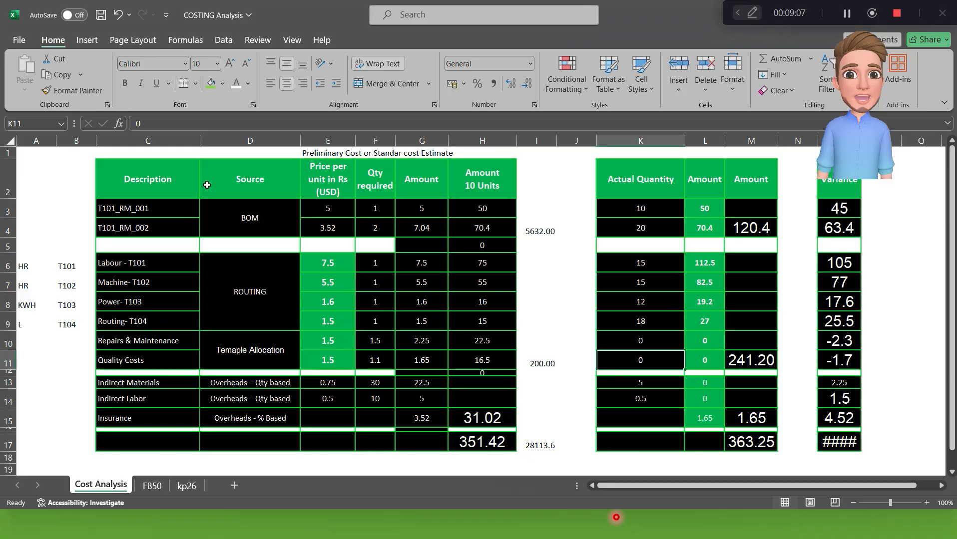
- In SAP, exit the Cost Centers: Actual/Plan/Variance report and rerun it for cost center group T101GRB4, period 8 of 2024
key(alt+Tab)
double_click(362, 20)
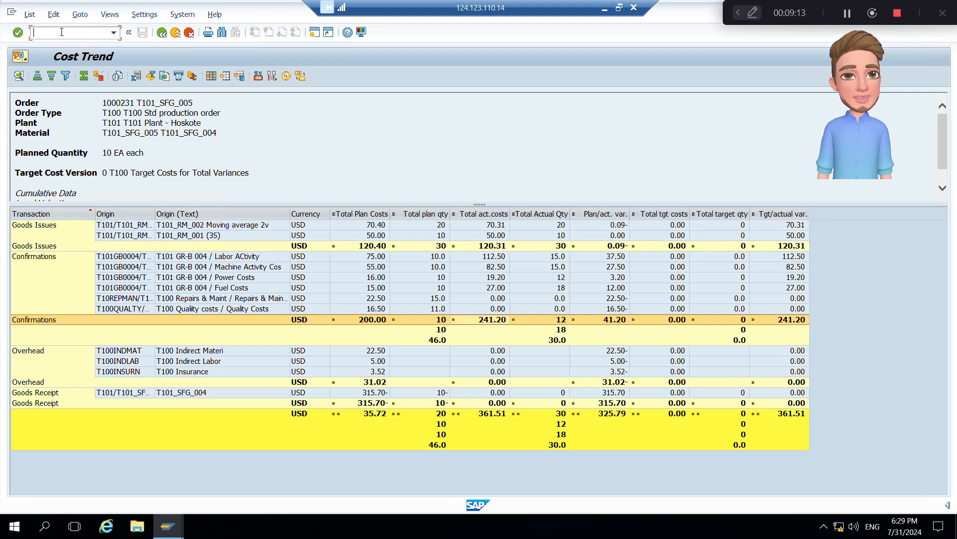
key(alt+Tab)
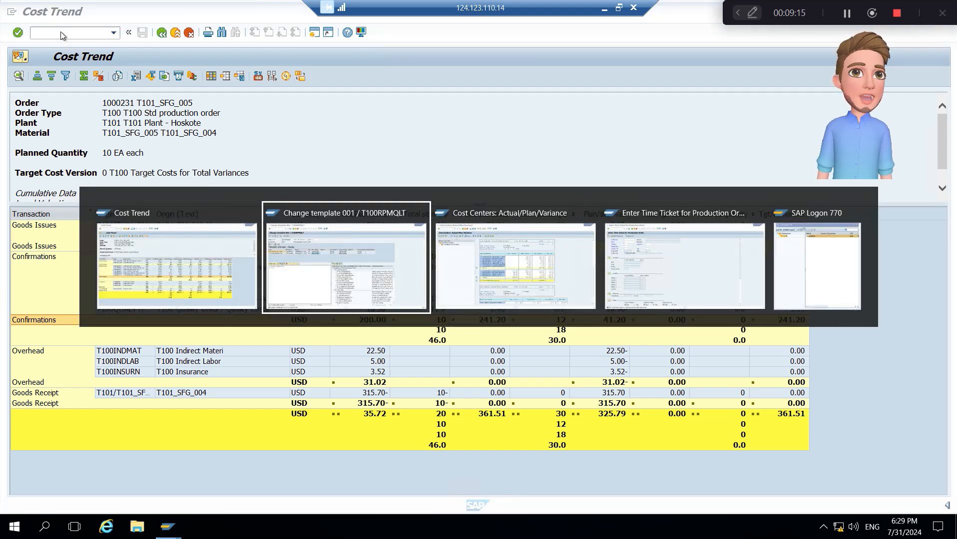
key(alt+Tab)
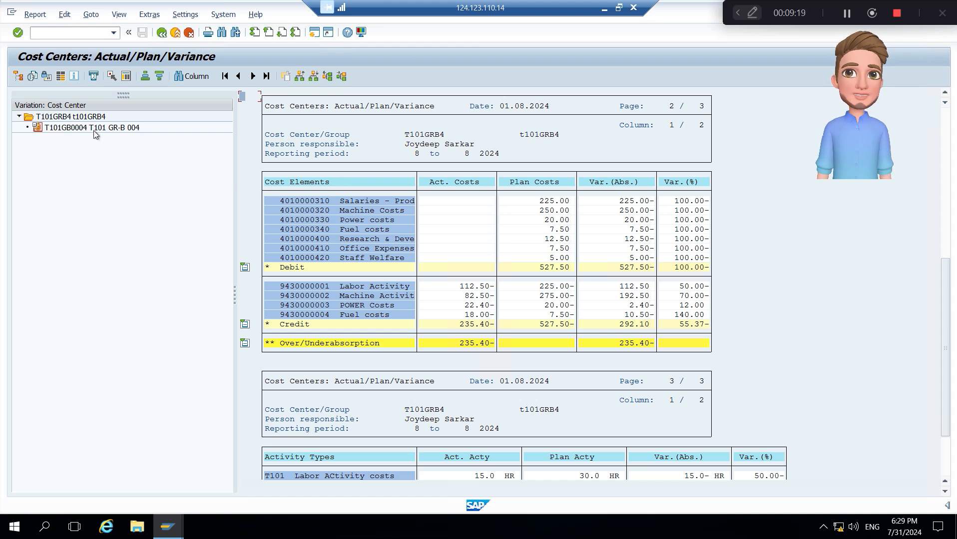
click(93, 131)
click(162, 32)
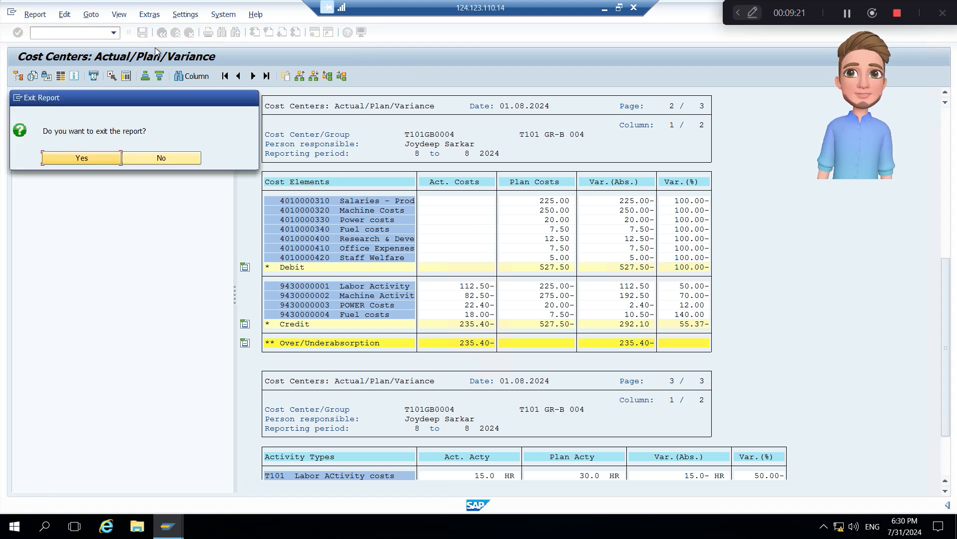
click(95, 158)
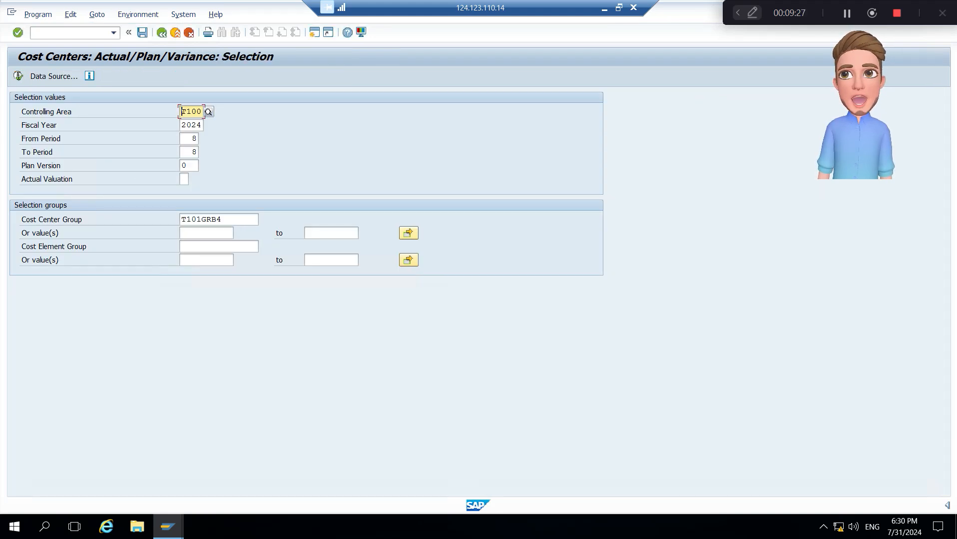
key(F8)
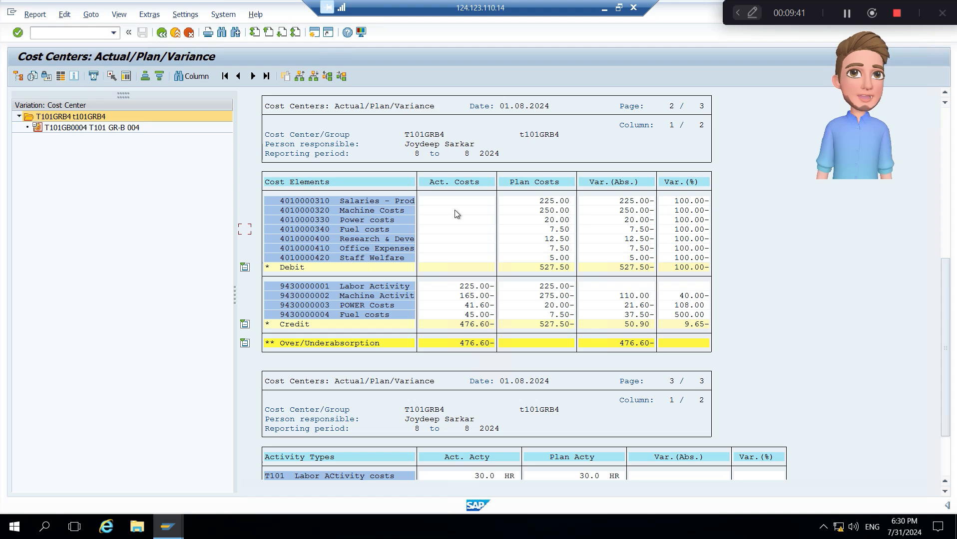
- Compare the Cost Trend report's activity costs with the actual credits in the cost center report
key(alt+Tab)
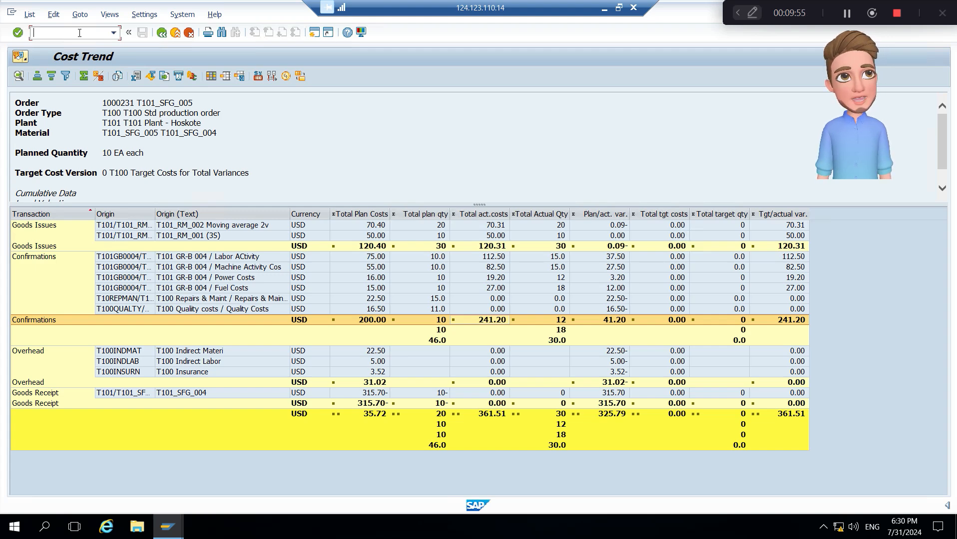
key(alt+Tab)
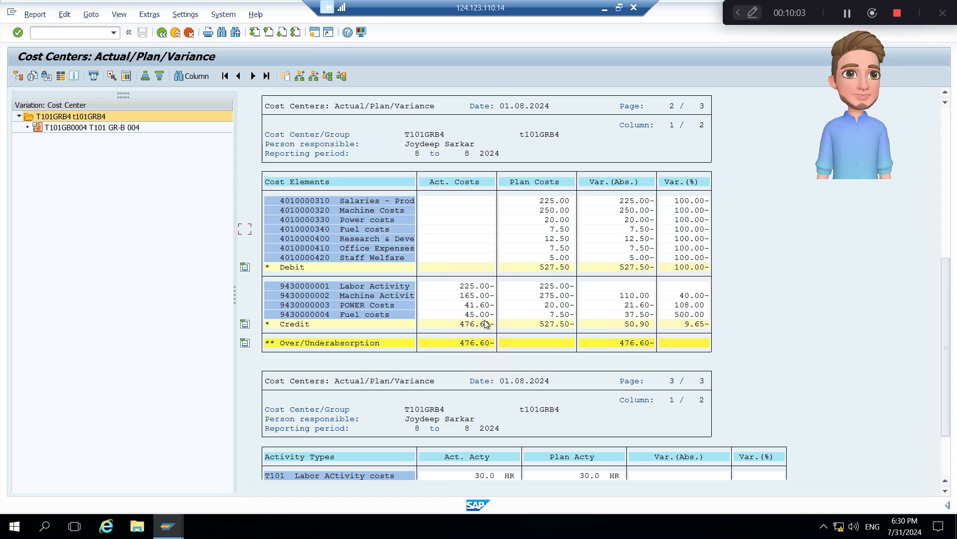
click(618, 8)
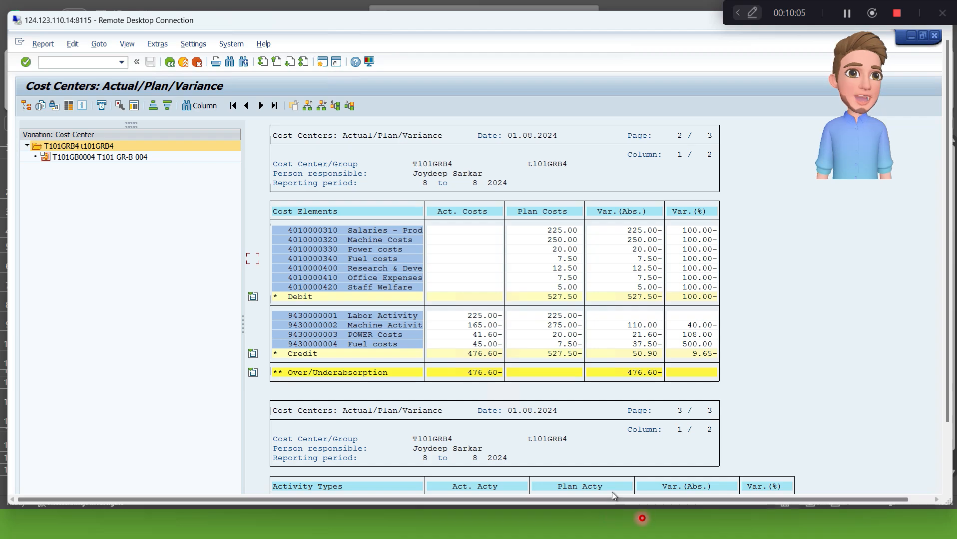
- Switch to the Excel workbook's FB50 sheet and set the labour cost in C3 to 225
key(alt+Tab)
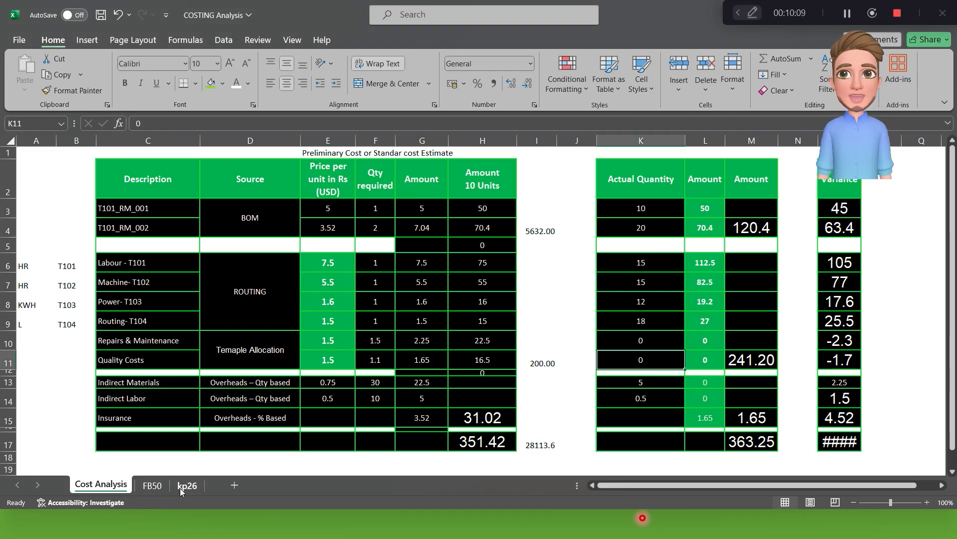
click(152, 485)
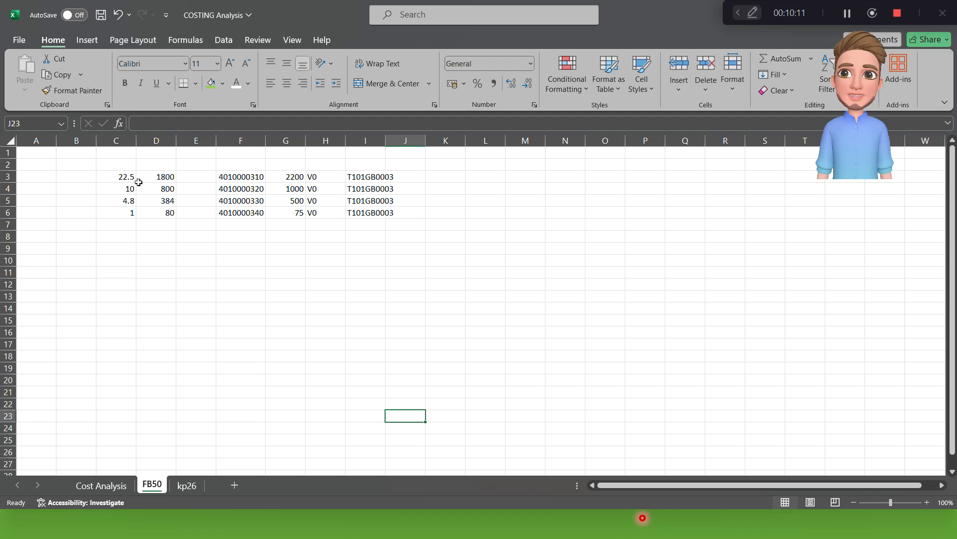
click(112, 176)
key(Left)
key(BackSpace)
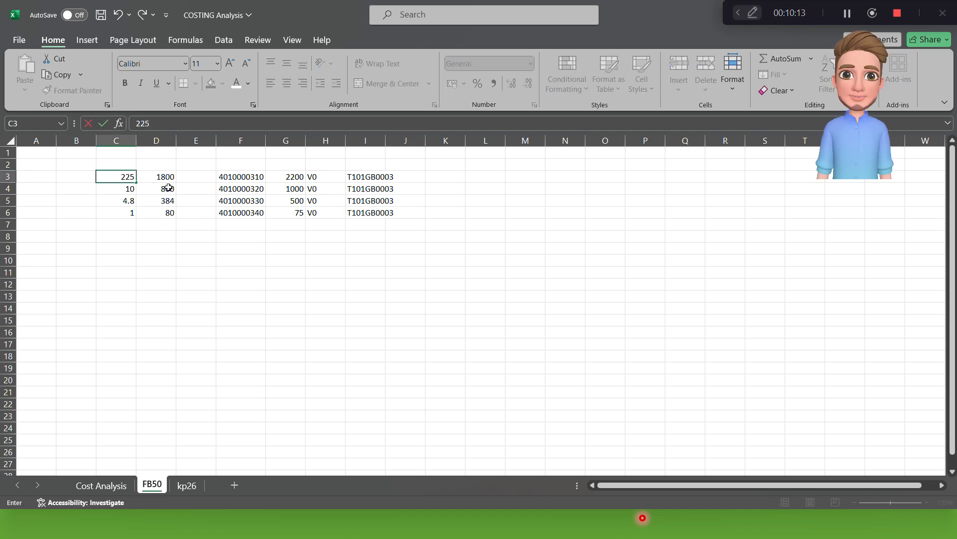
key(Return)
key(Up)
key(alt+Tab)
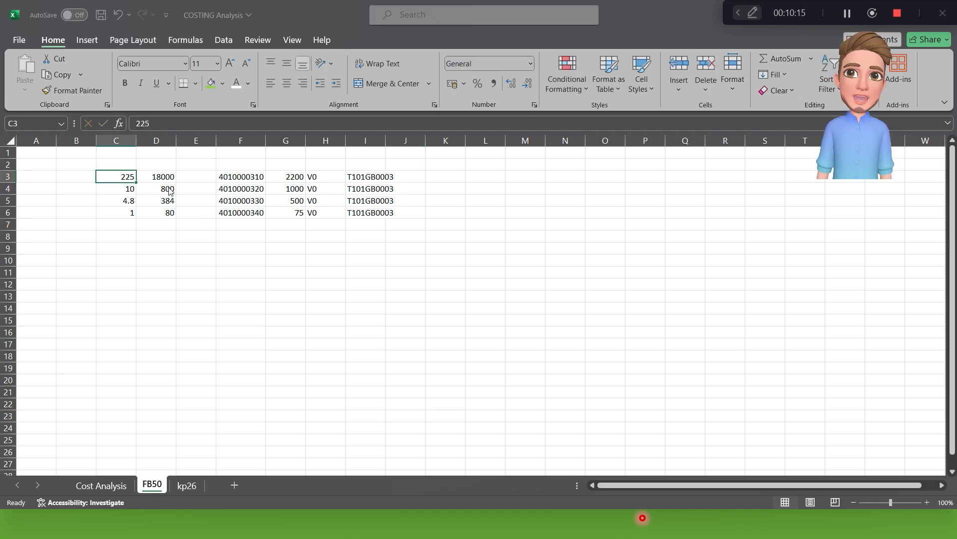
- Check the actual machine activity cost in the SAP cost center report and enter 165 in C4 of the FB50 sheet
key(alt+Tab)
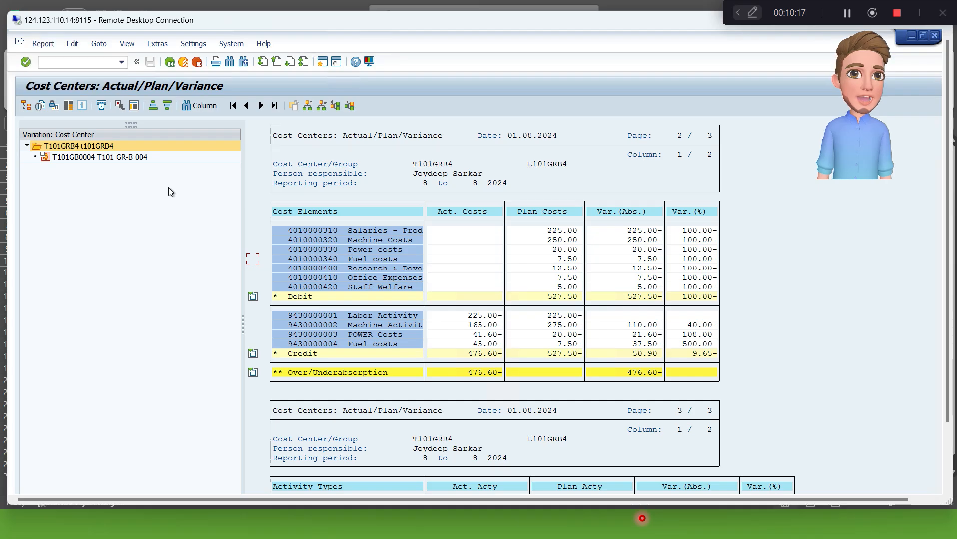
key(Down)
text(165)
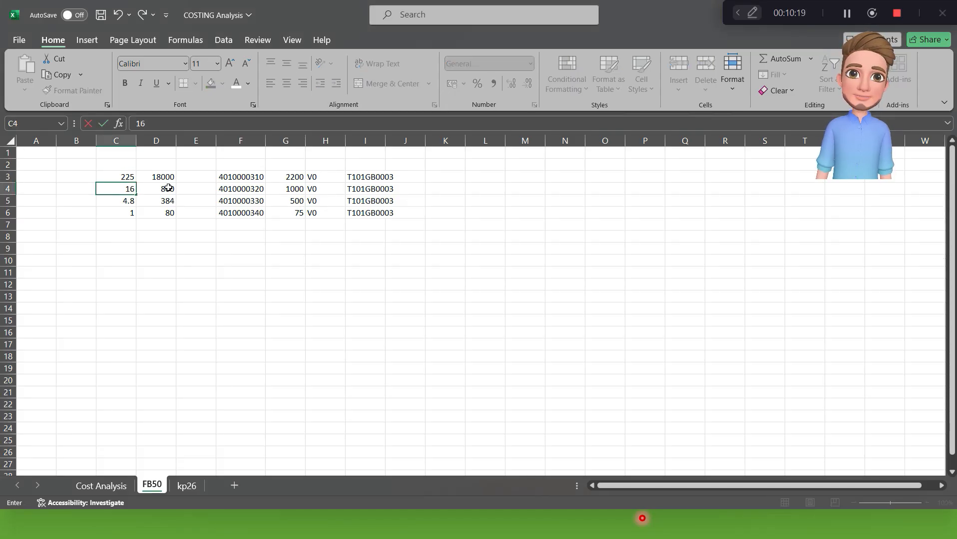
key(Return)
- Check the actual power and fuel costs in the SAP report and enter 41 in C5 and 45 in C6
key(alt+Tab)
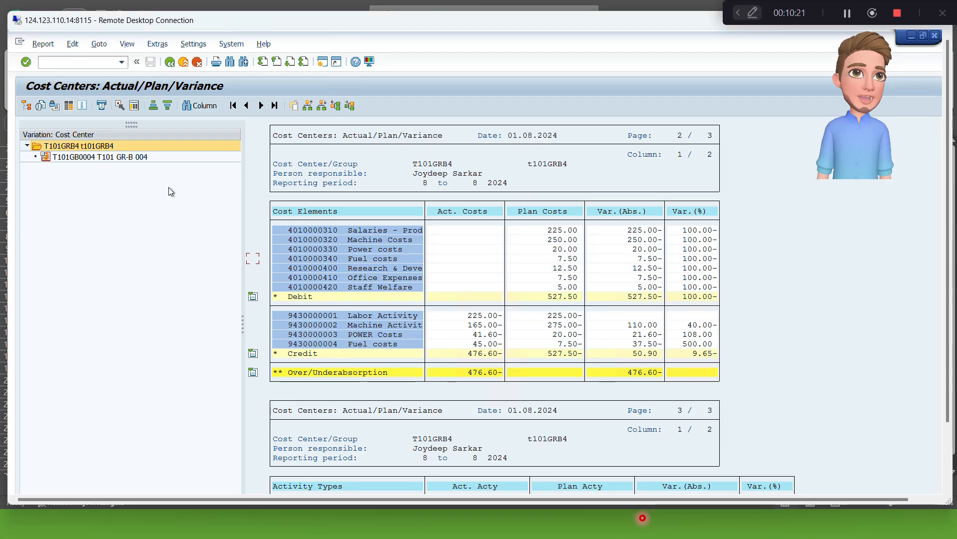
key(alt+Tab)
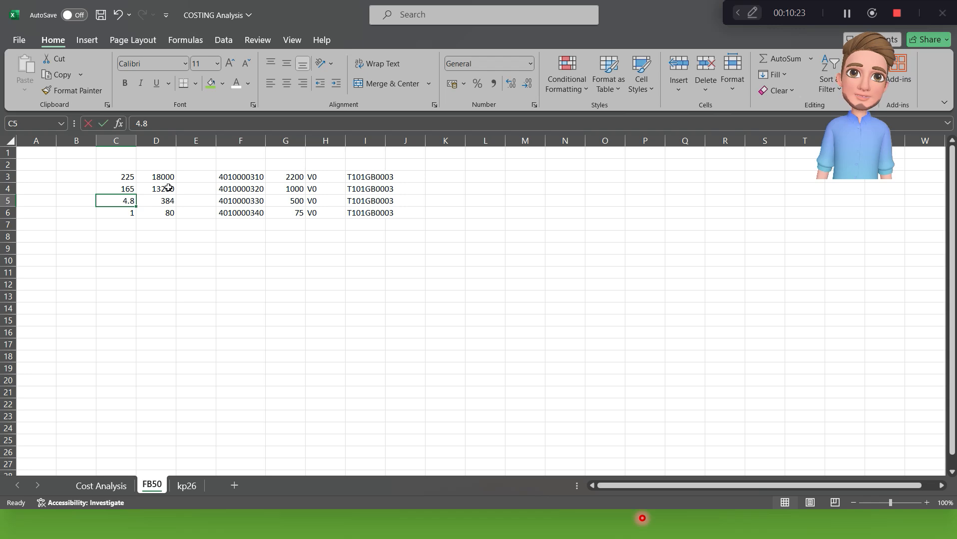
text(41)
key(Return)
text(45)
key(Return)
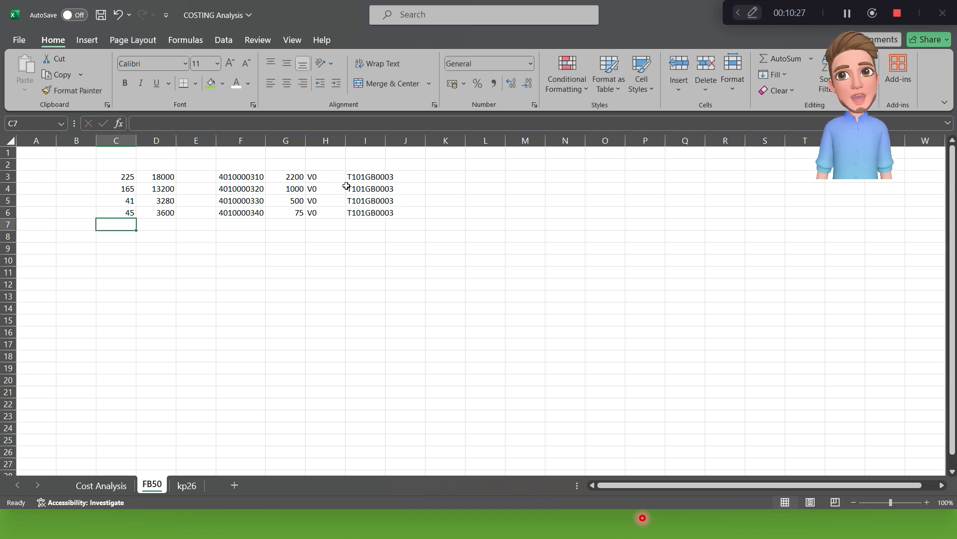
- Change the cost center in I3 to T101GB0004 and fill it down through I6
click(361, 177)
click(217, 124)
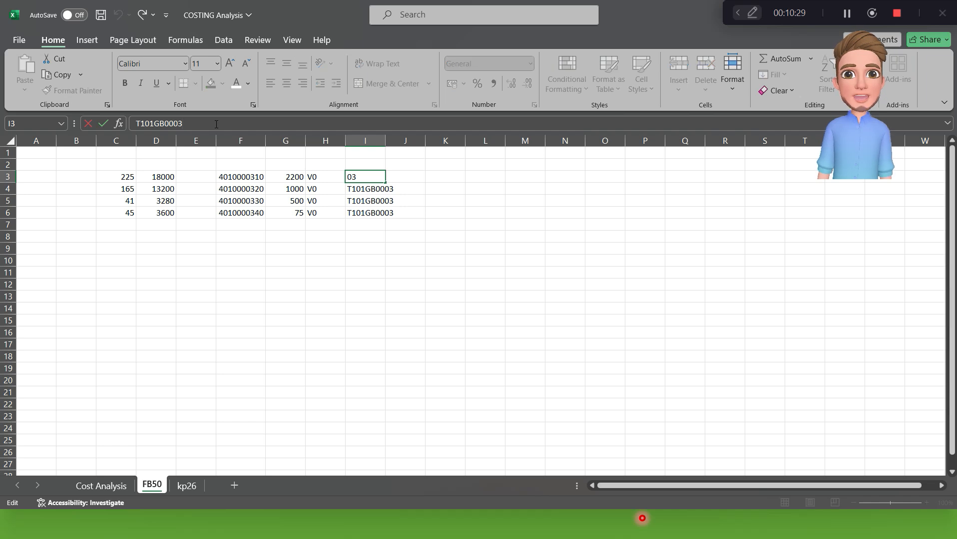
key(BackSpace)
text(4)
key(Return)
key(ctrl+d)
key(Down)
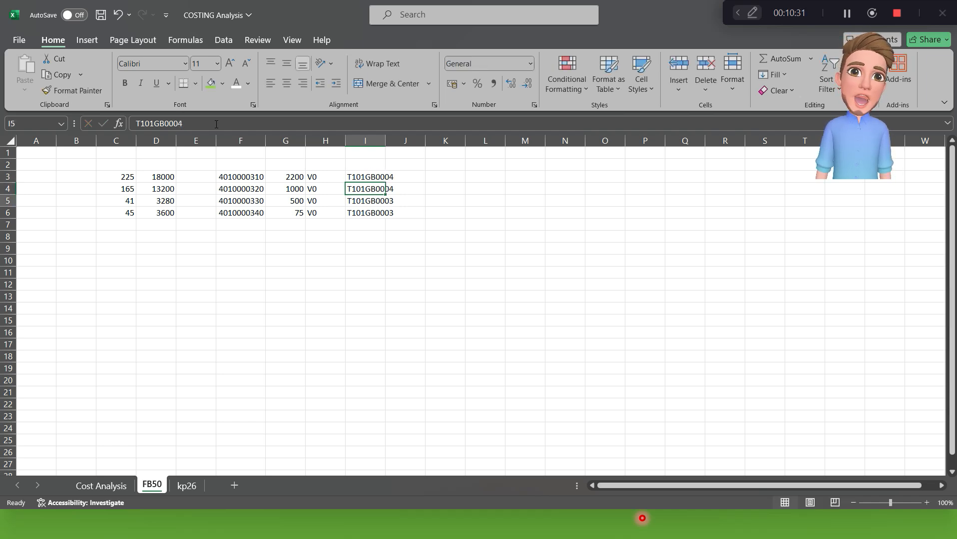
key(ctrl+d)
key(Down)
key(ctrl+d)
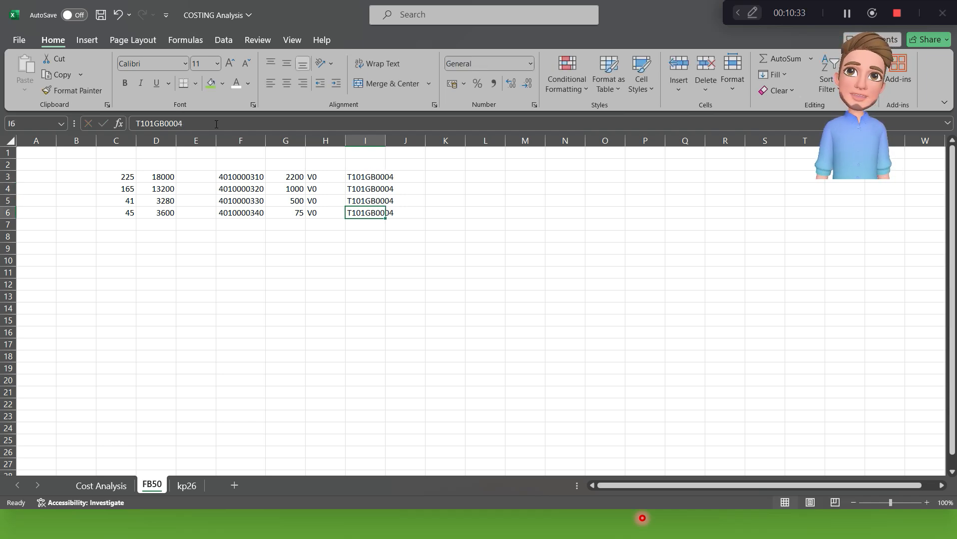
- Review the amount formula in D3 of the FB50 sheet and fit column I's width to the cost center values
key(Left)
key(Left)
key(Left)
key(Up)
key(Up)
key(Up)
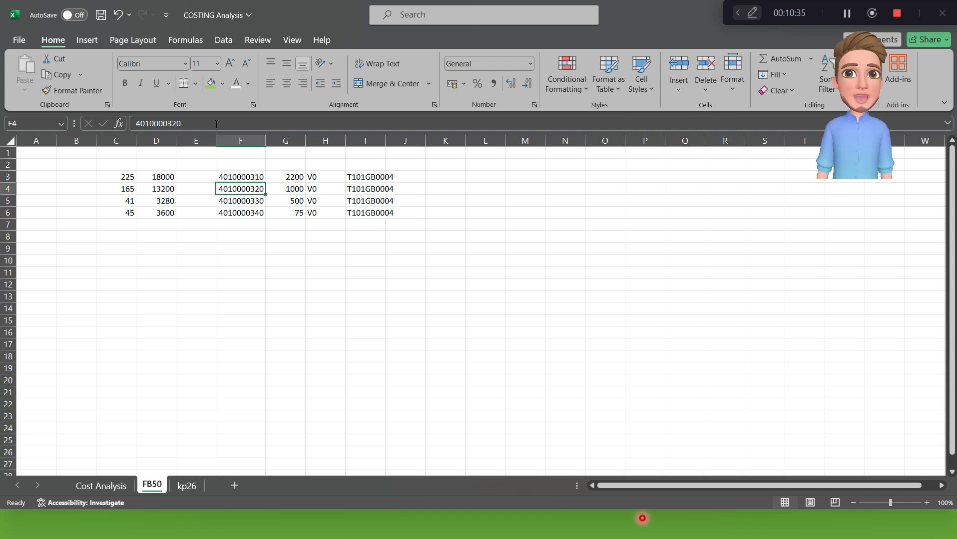
key(Left)
key(Left)
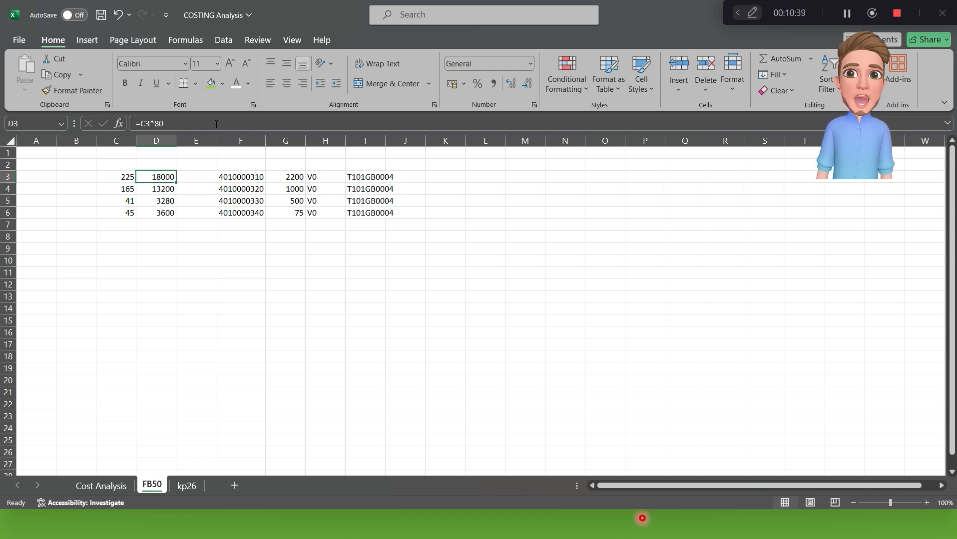
double_click(387, 140)
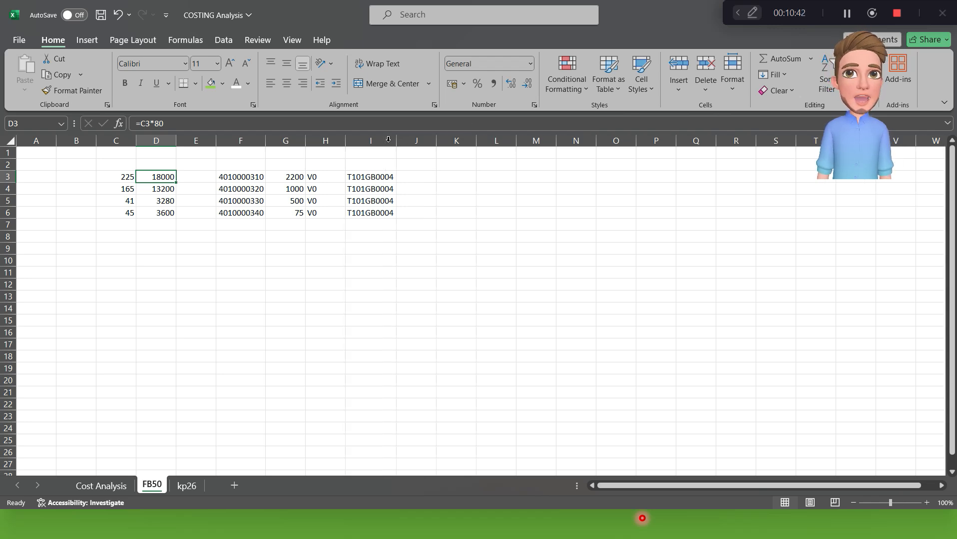
- Delete column G with the old amounts and clear the V0 codes that shift into its place
click(289, 141)
key(ctrl+minus)
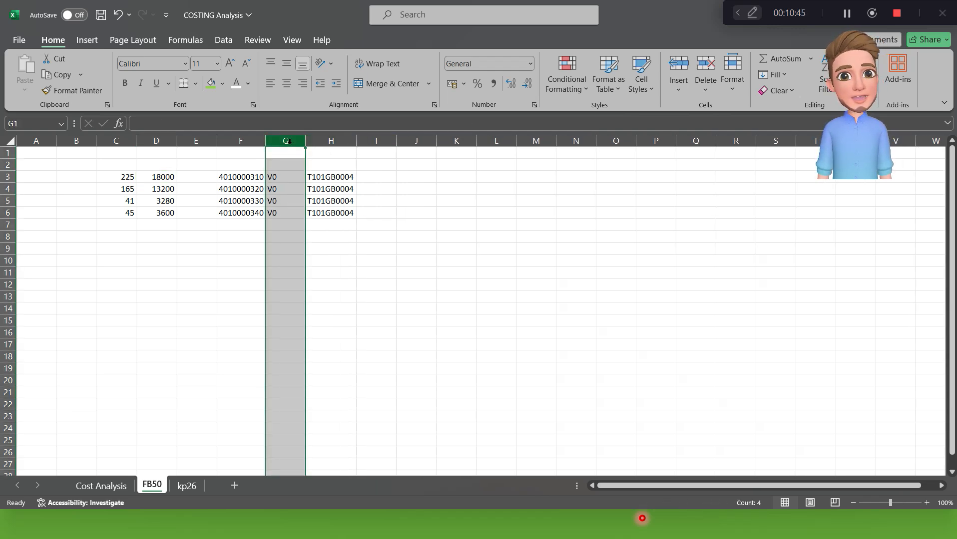
key(Delete)
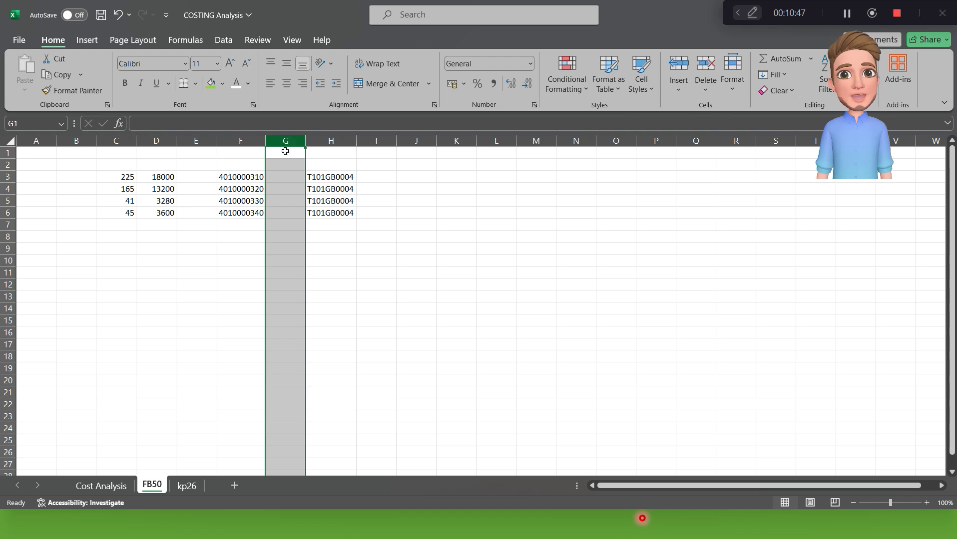
click(250, 225)
- Switch to the SAP remote desktop session and exit the cost center report to its selection screen
key(alt+Tab)
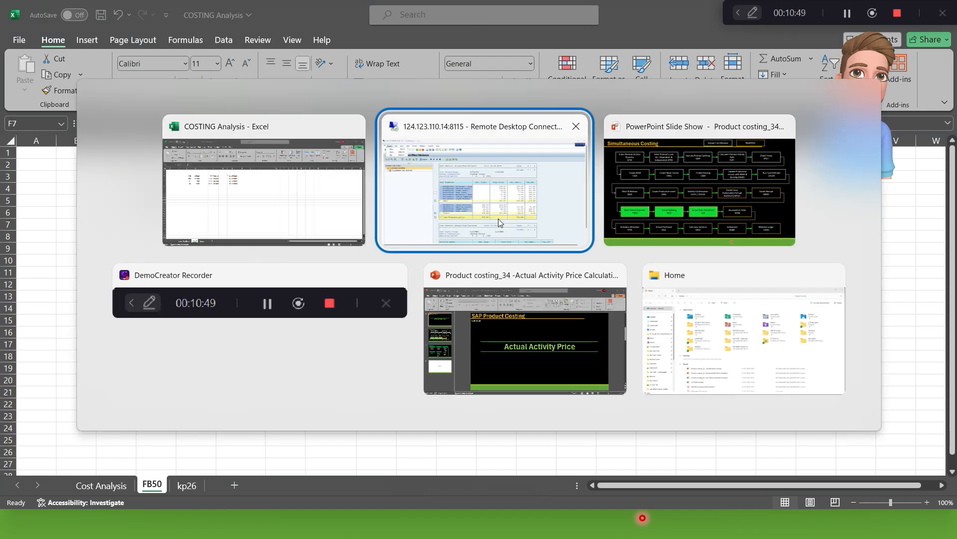
click(498, 219)
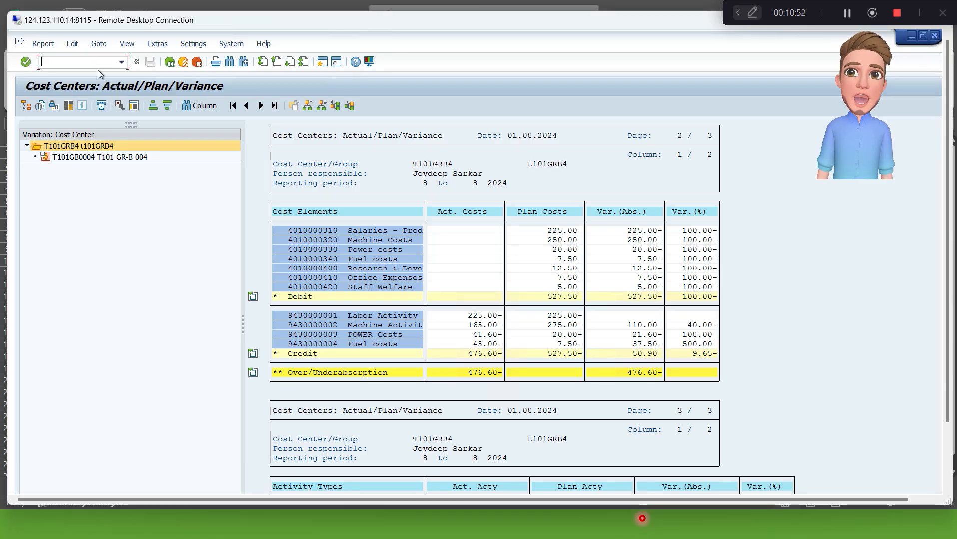
click(170, 63)
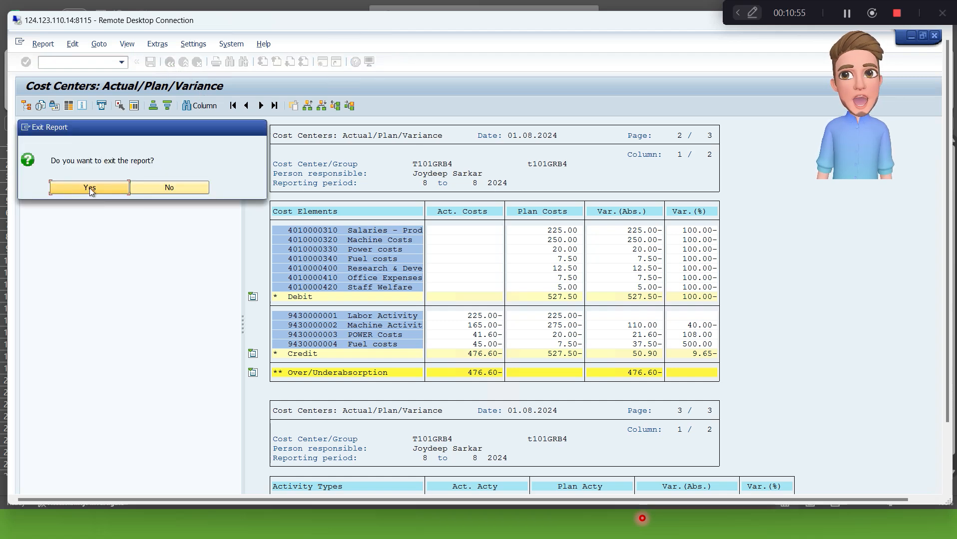
click(90, 187)
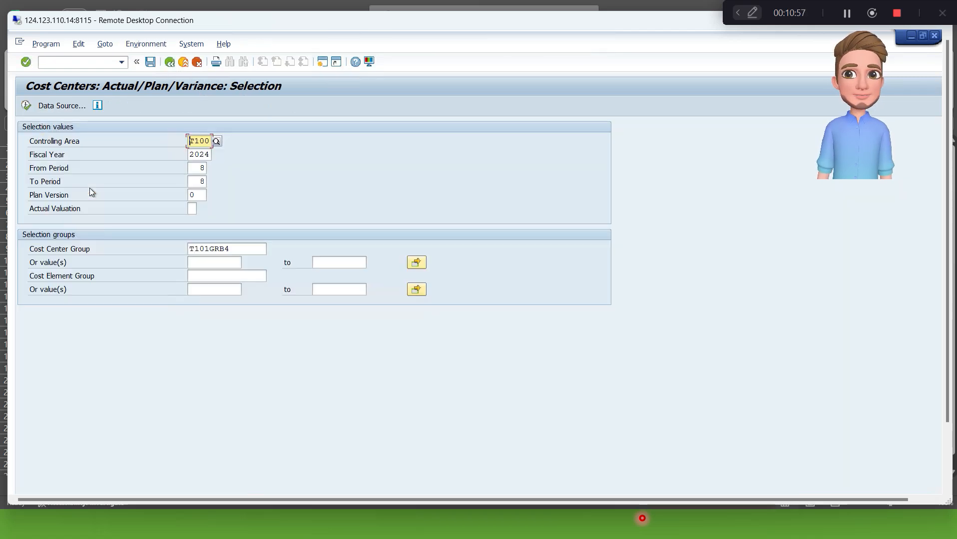
- Replace the cost center group with T10REPMAN and try to run the report
click(248, 248)
key(BackSpace)
key(BackSpace)
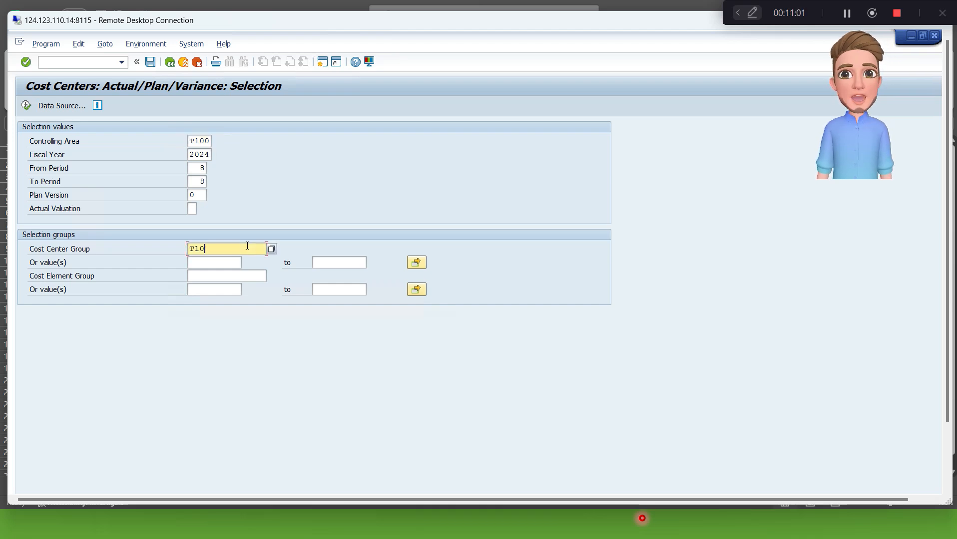
key(Caps_Lock)
text(REPMAN)
key(Return)
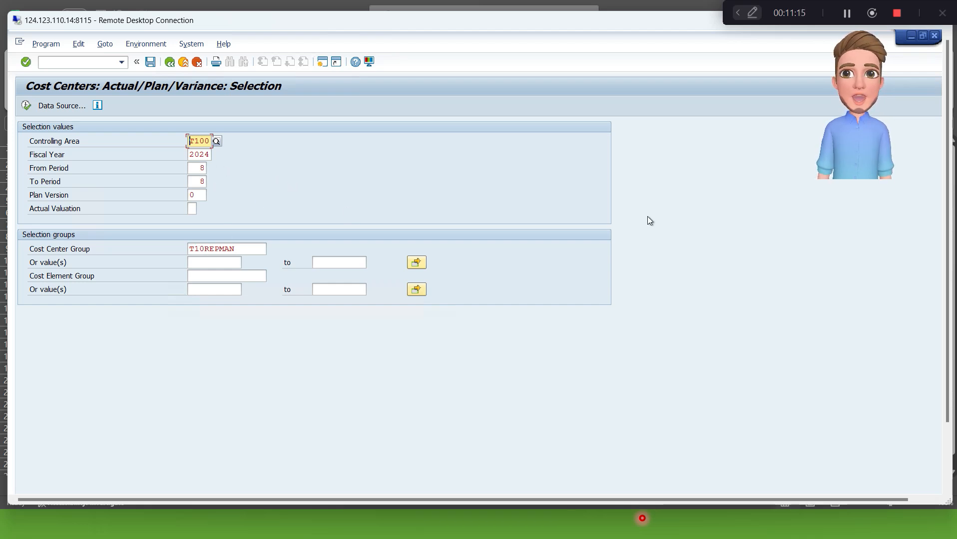
- Move T10REPMAN from the cost center group to the individual cost center value and execute the report
scroll(947, 221, down, 1)
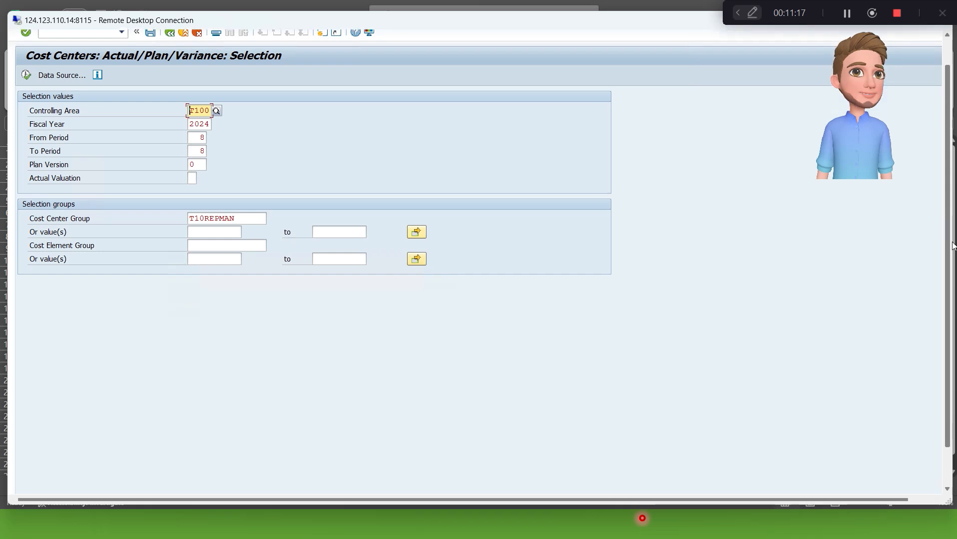
click(215, 222)
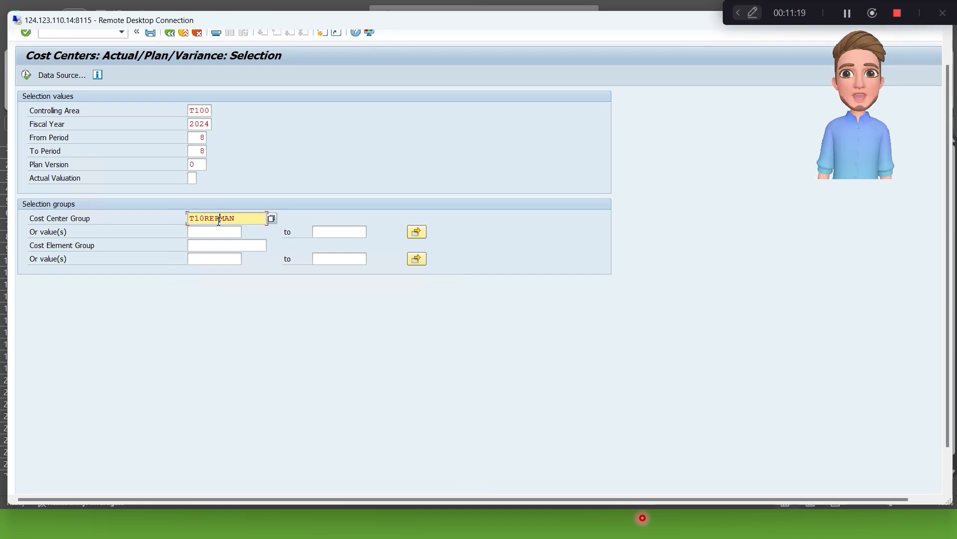
double_click(218, 223)
key(ctrl+c)
key(Delete)
click(224, 232)
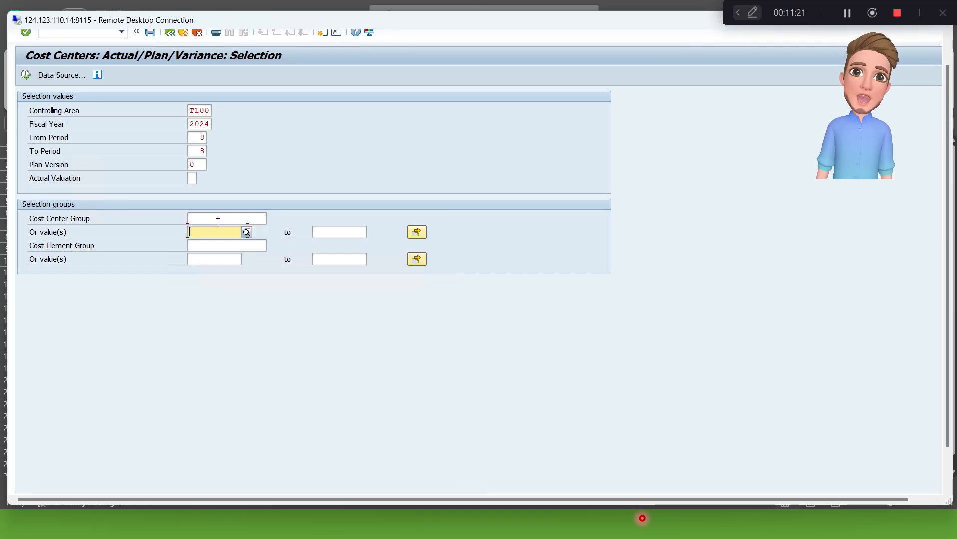
key(ctrl+v)
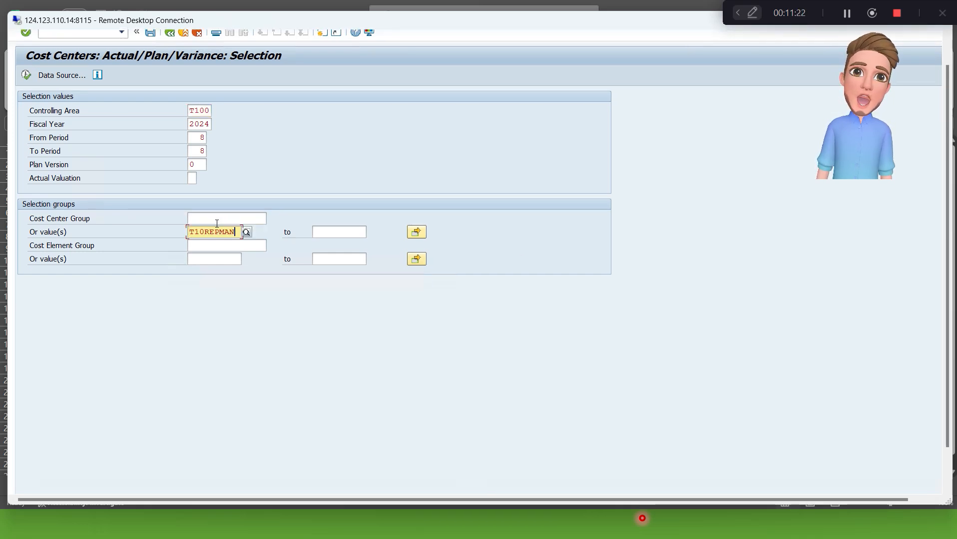
click(26, 75)
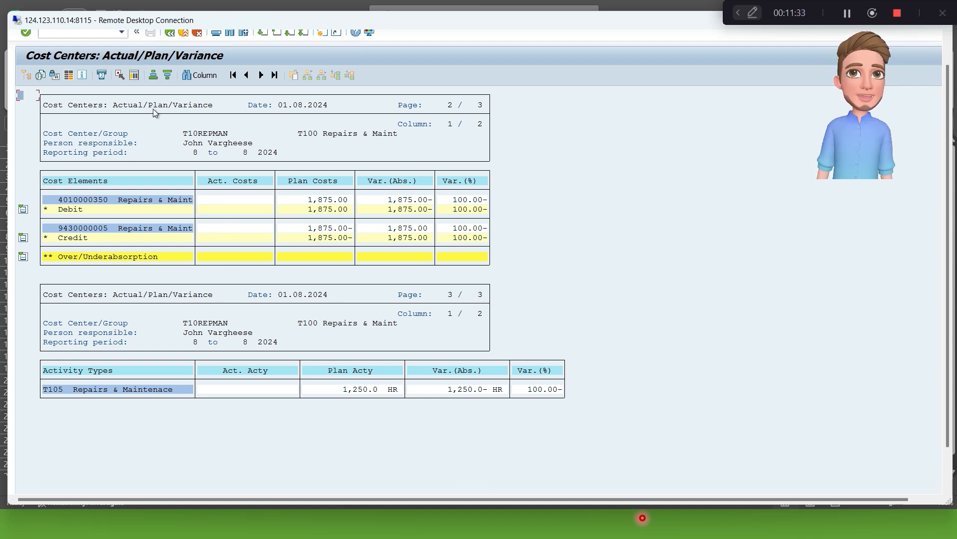
- Leave the report and open the actual template allocation for an order with transaction CPTA
click(80, 34)
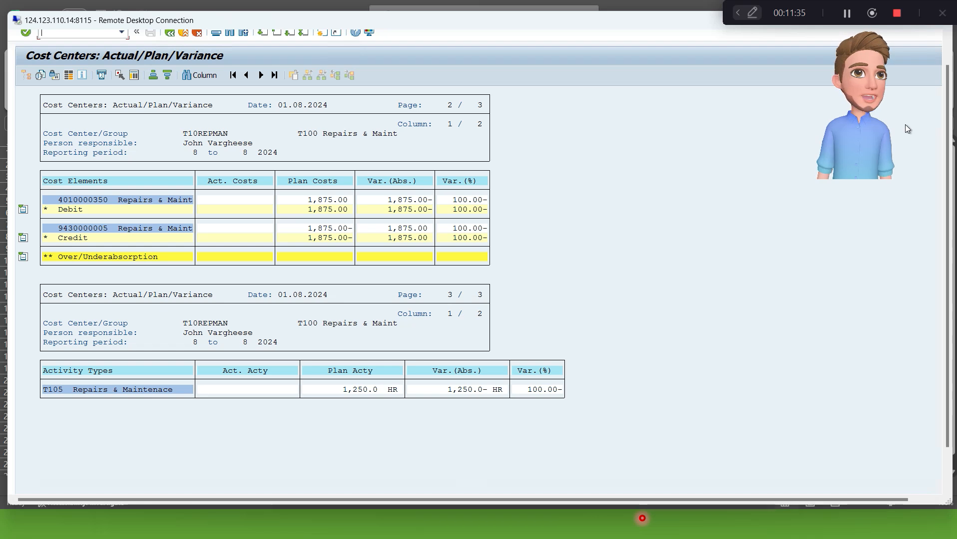
drag(947, 95, 946, 63)
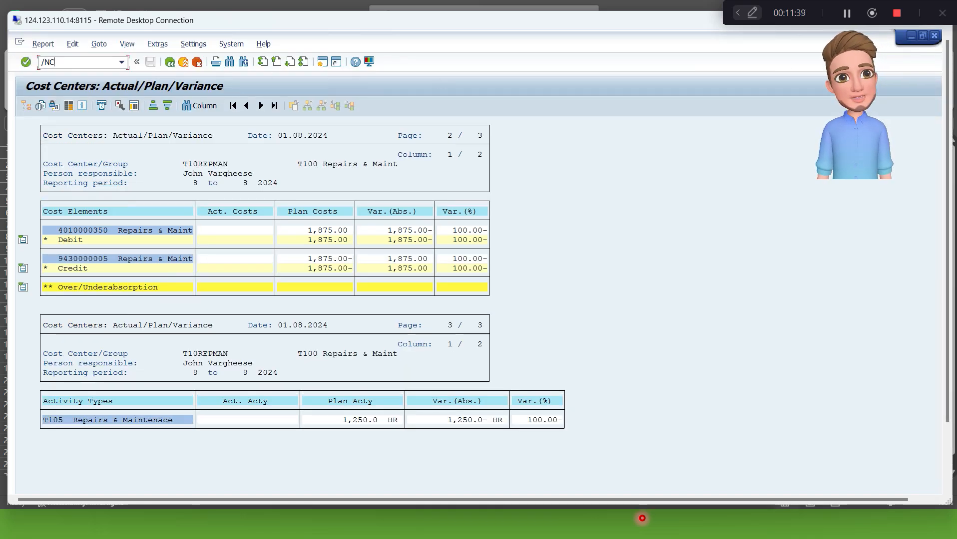
text(/NCPTA)
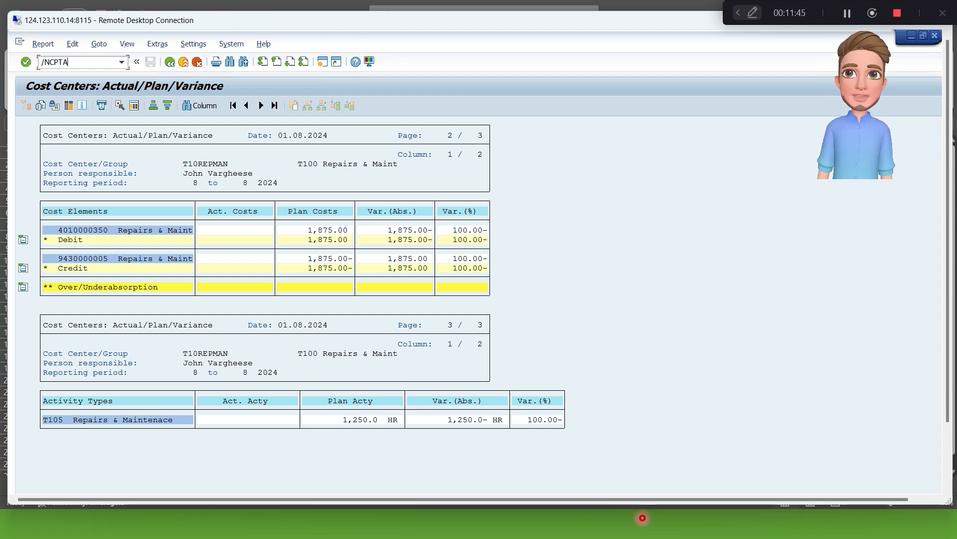
key(Return)
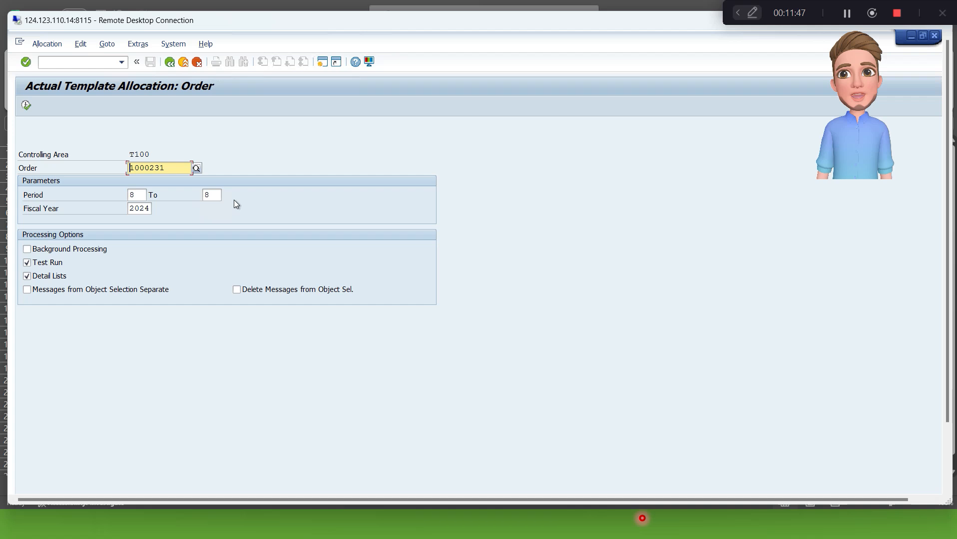
- Run the actual template allocation for the preset order with Test Run switched off, and return to the selection screen
click(53, 263)
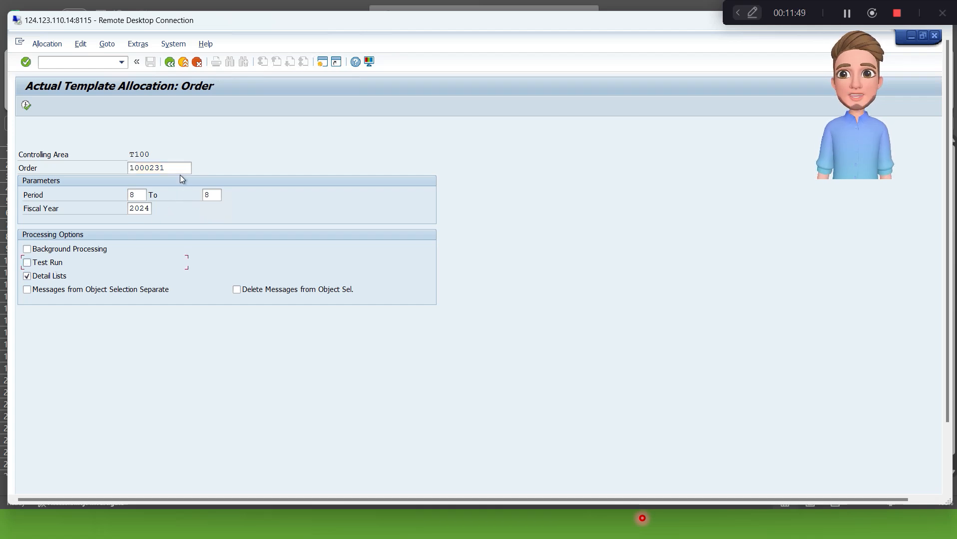
click(26, 106)
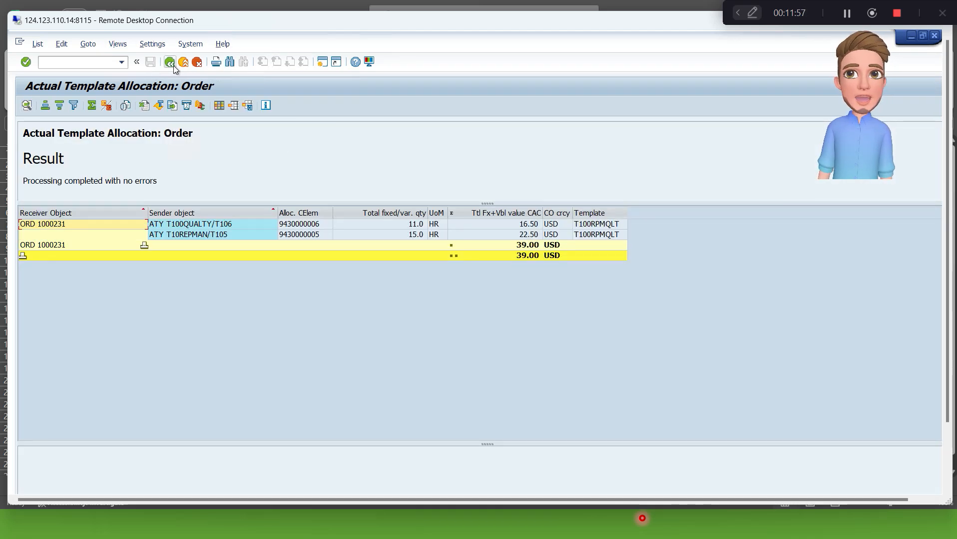
click(170, 62)
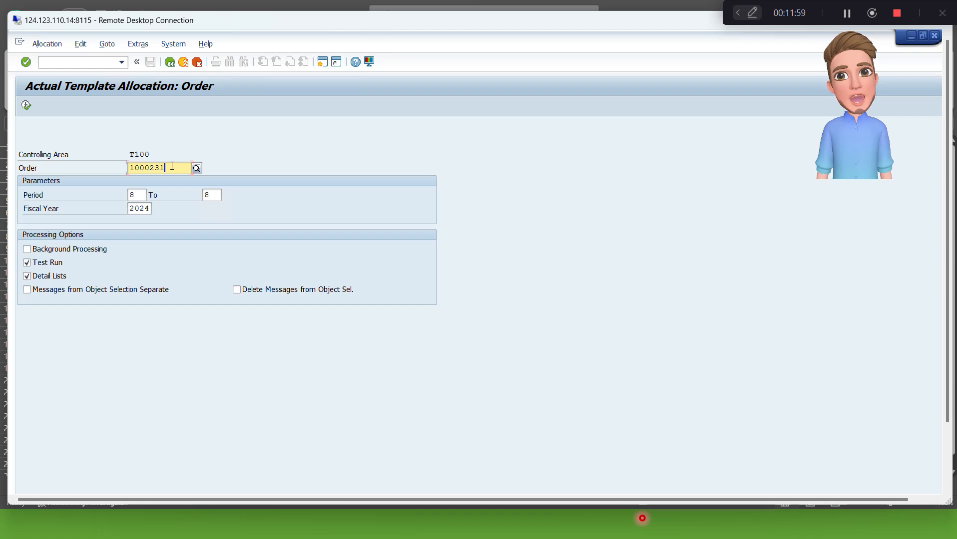
- Change the order's last digit to 0, execute its template allocation with Test Run switched off, and return to the selection screen
key(BackSpace)
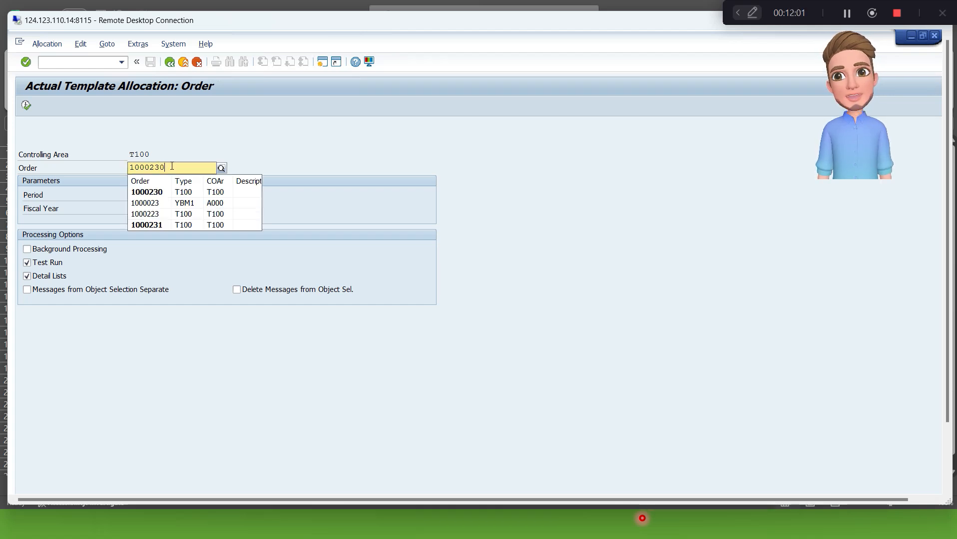
click(49, 262)
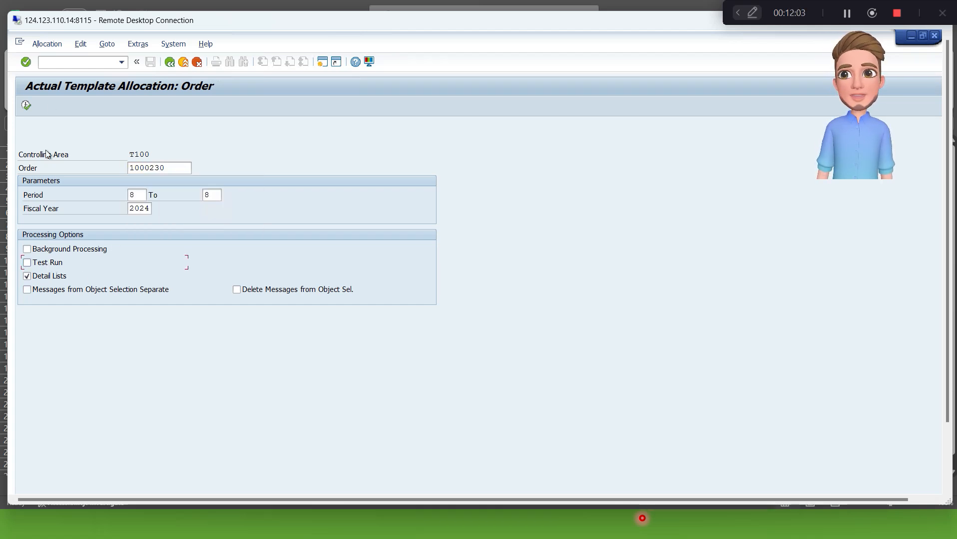
click(27, 106)
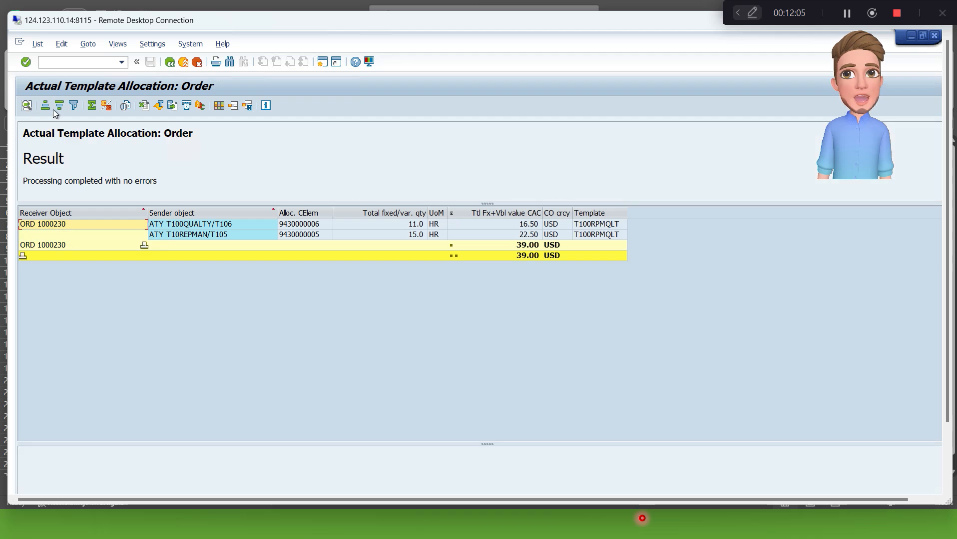
click(170, 61)
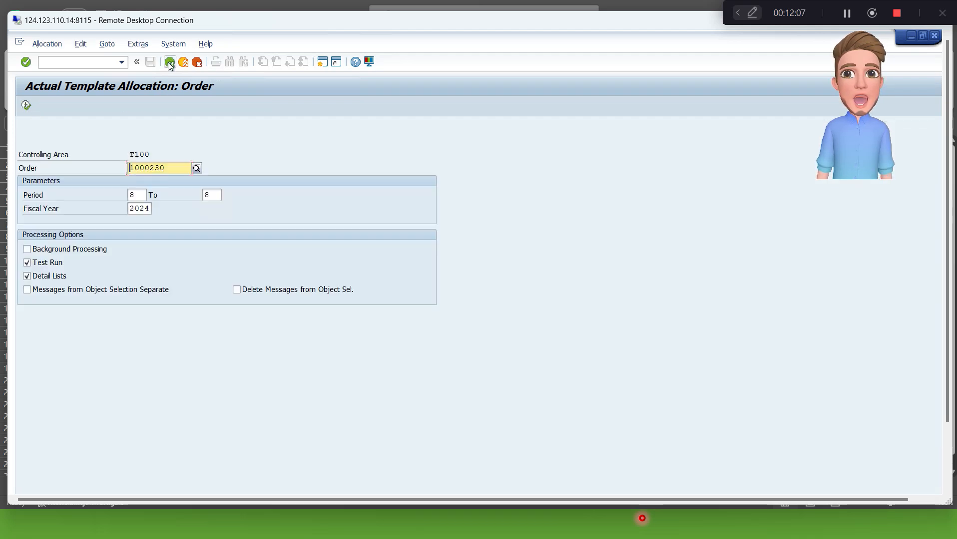
- Enter /Ns_alr_87013611 as the transaction command and collapse the command field
click(121, 63)
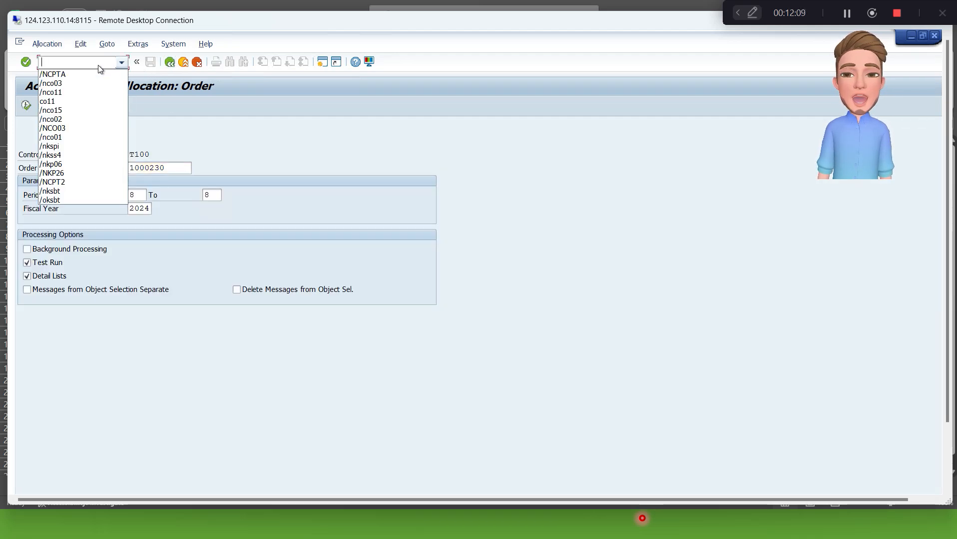
text(/Ns)
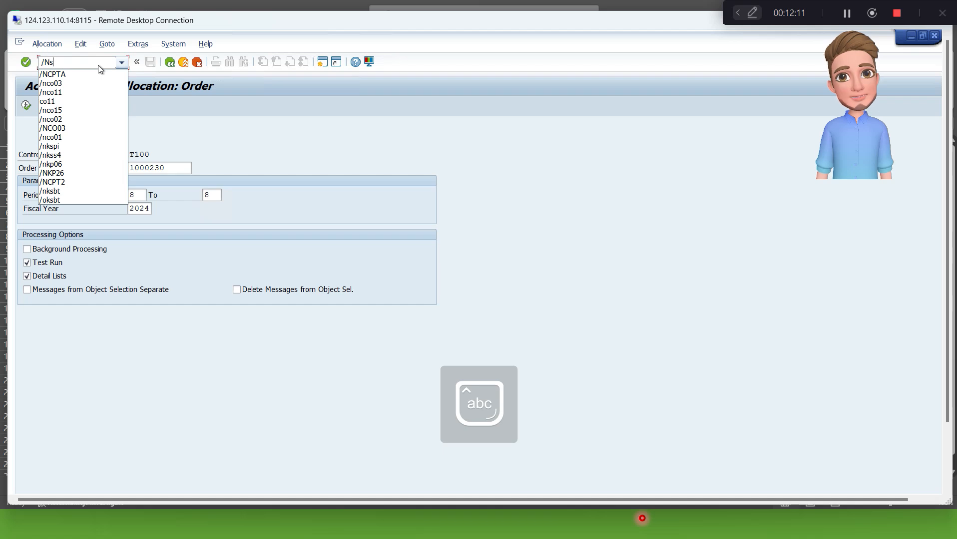
text(_alr)
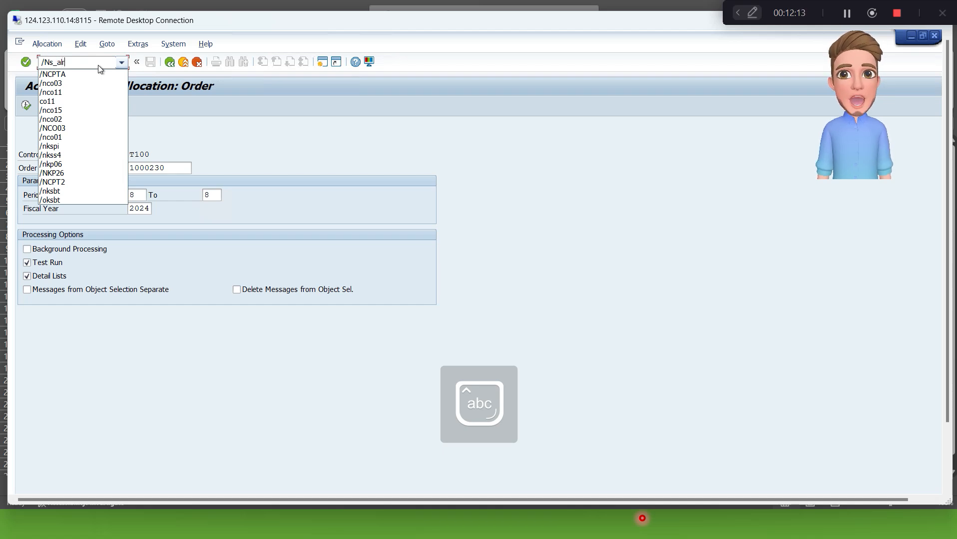
text(_87013611)
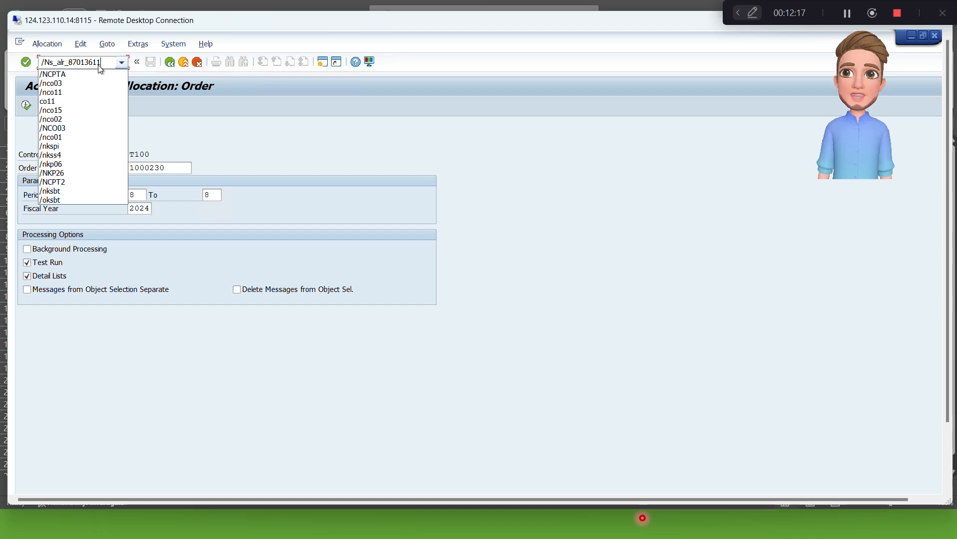
click(99, 64)
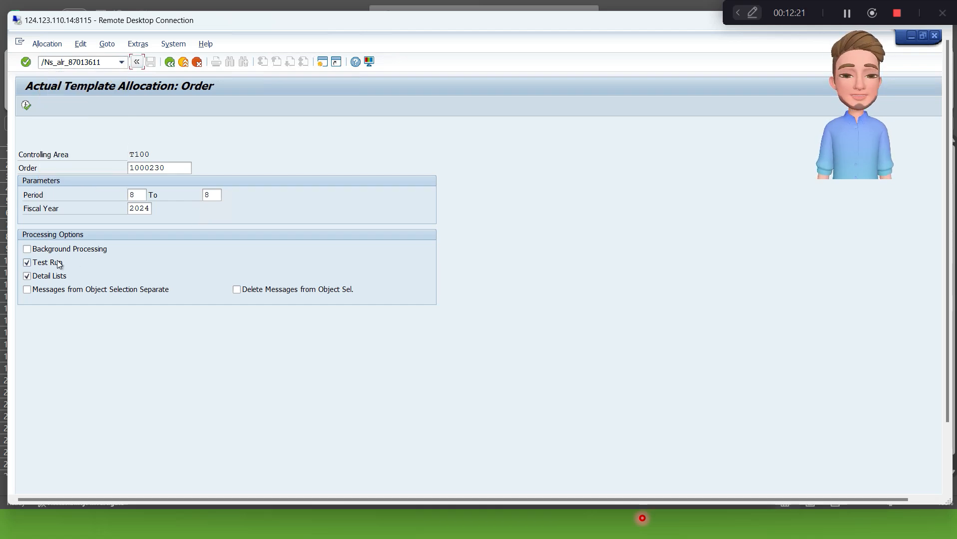
key(Return)
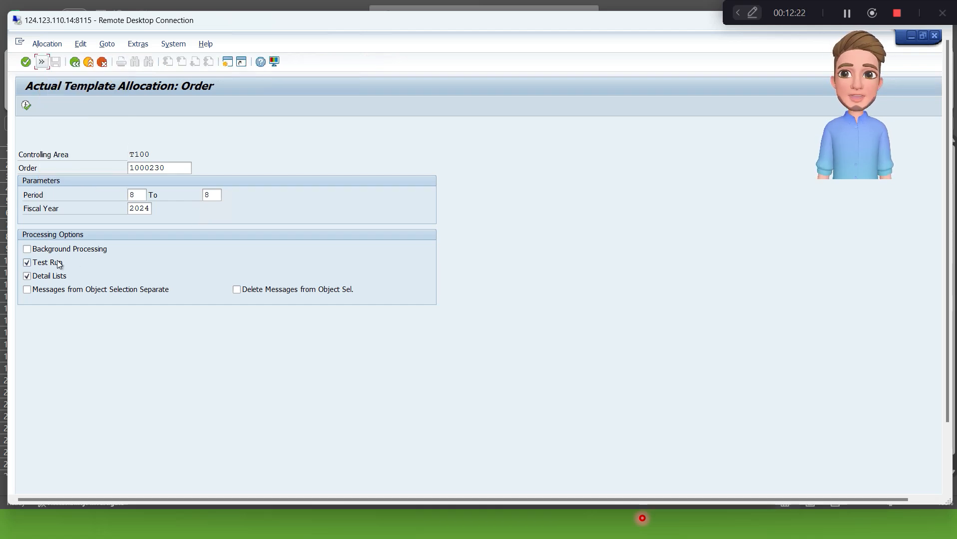
- Change the last digit of the order for the actual template allocation to 1 and expand the command field
click(174, 168)
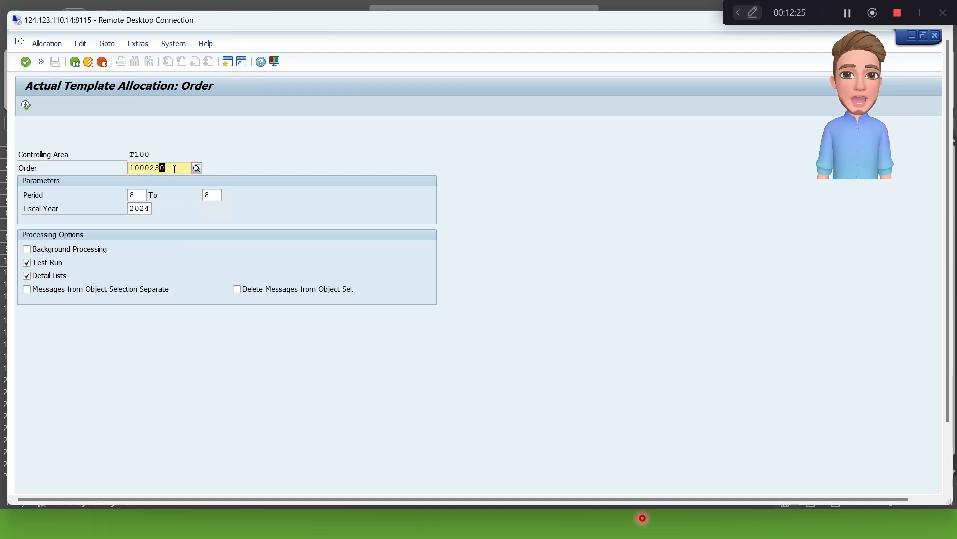
text(1)
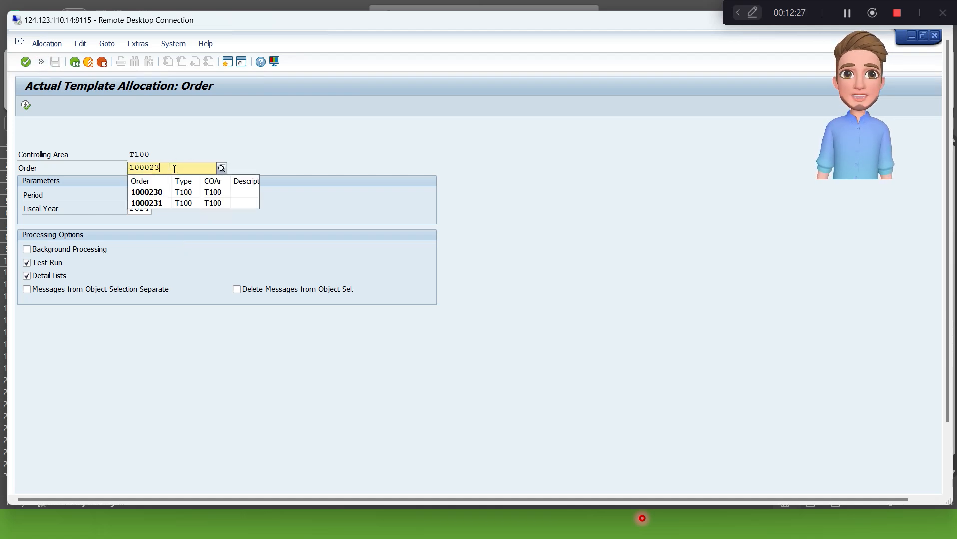
text(1)
key(Return)
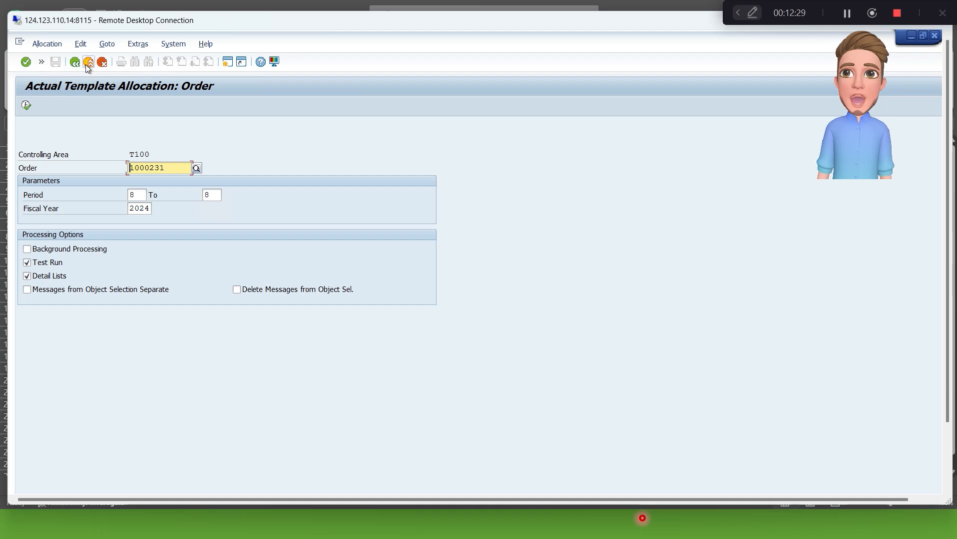
click(42, 62)
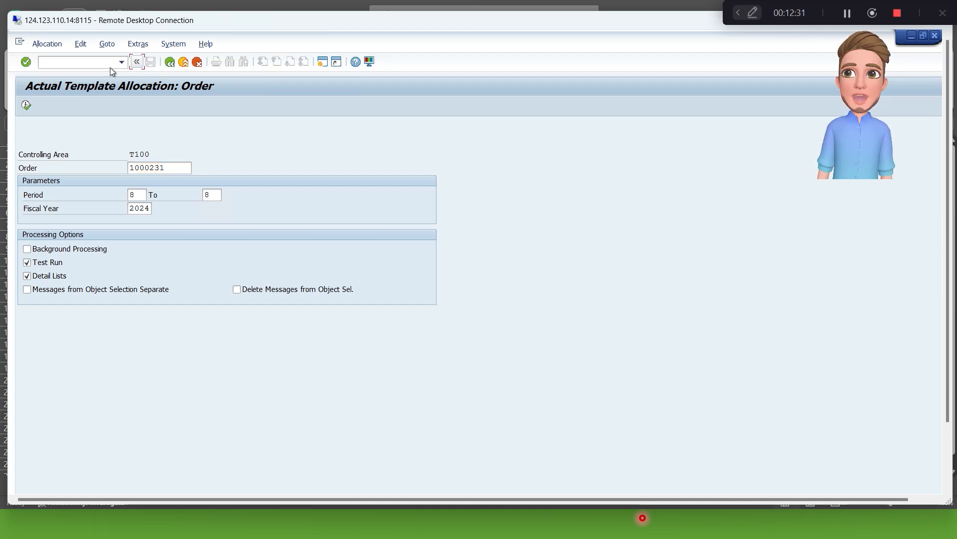
- Show the remote desktop in full screen and switch to the SAP session with template T100RPMQLT
key(alt+Tab)
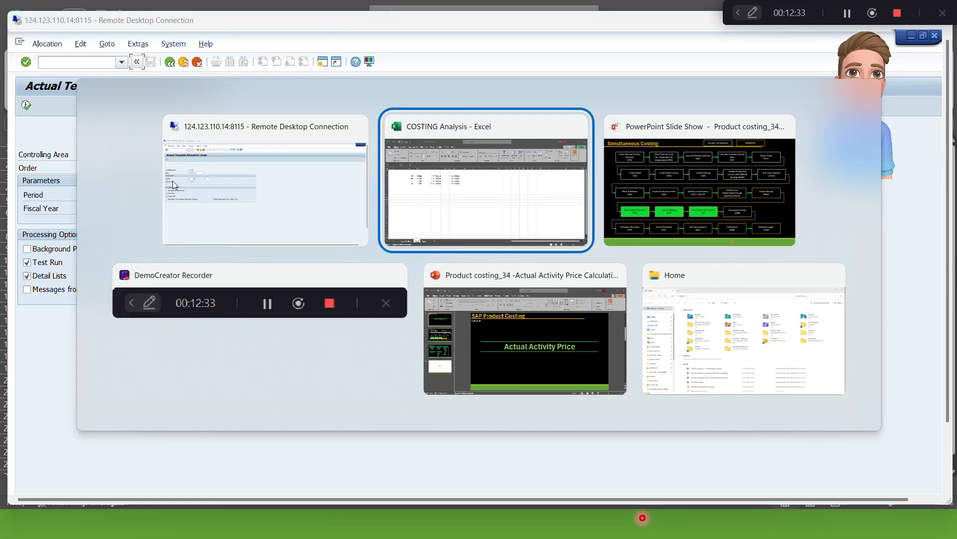
click(255, 203)
double_click(355, 26)
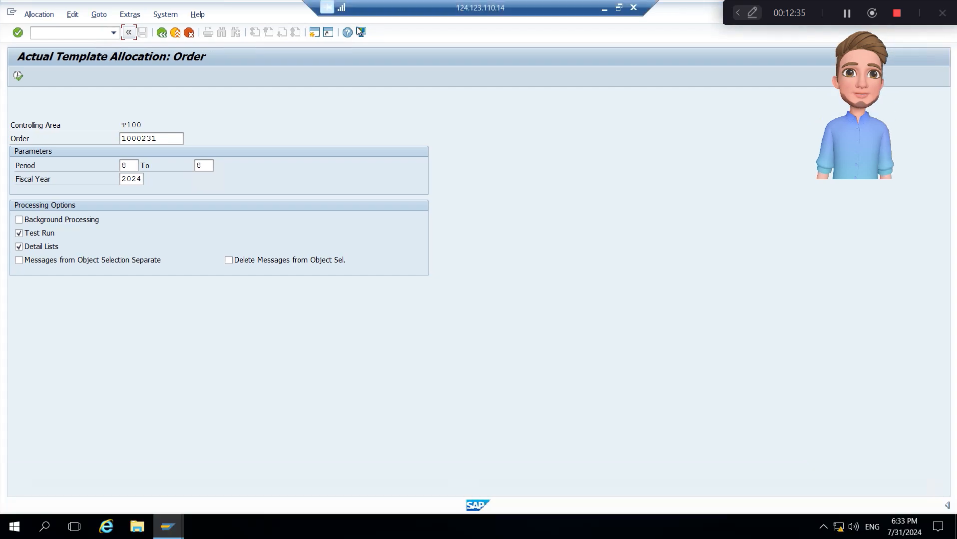
key(alt+Tab)
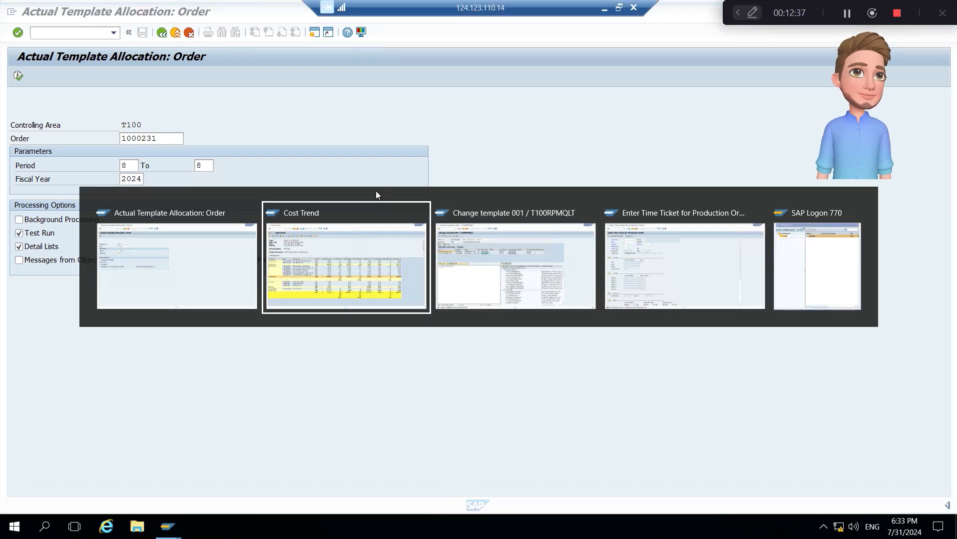
key(alt+Tab)
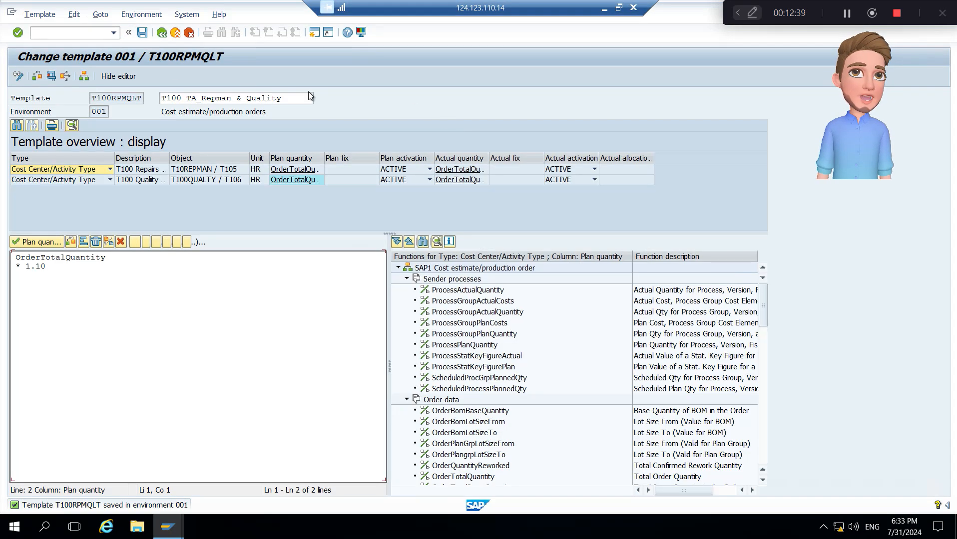
- Open the cost center report with /nS_ALR_87013611 and execute it for the preset cost center group and periods
click(115, 33)
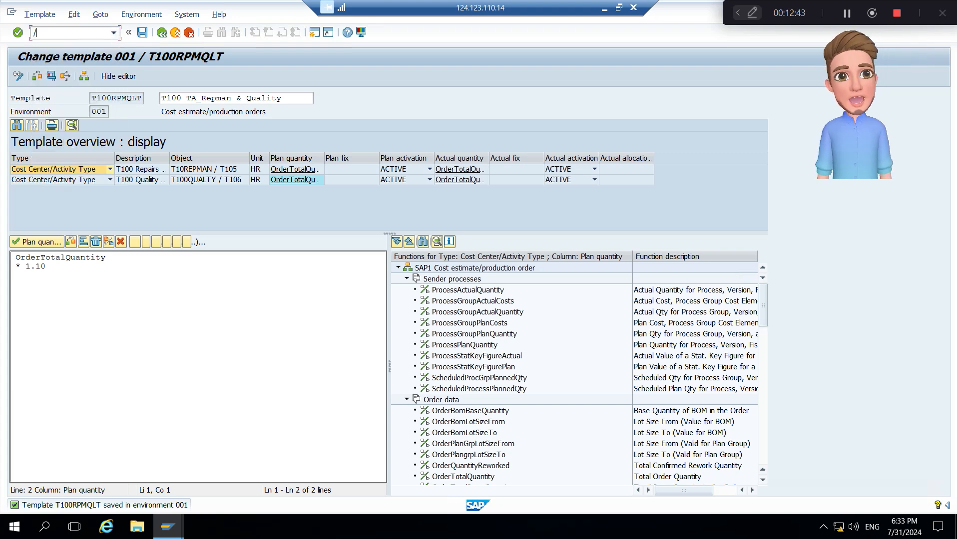
text(/nS_)
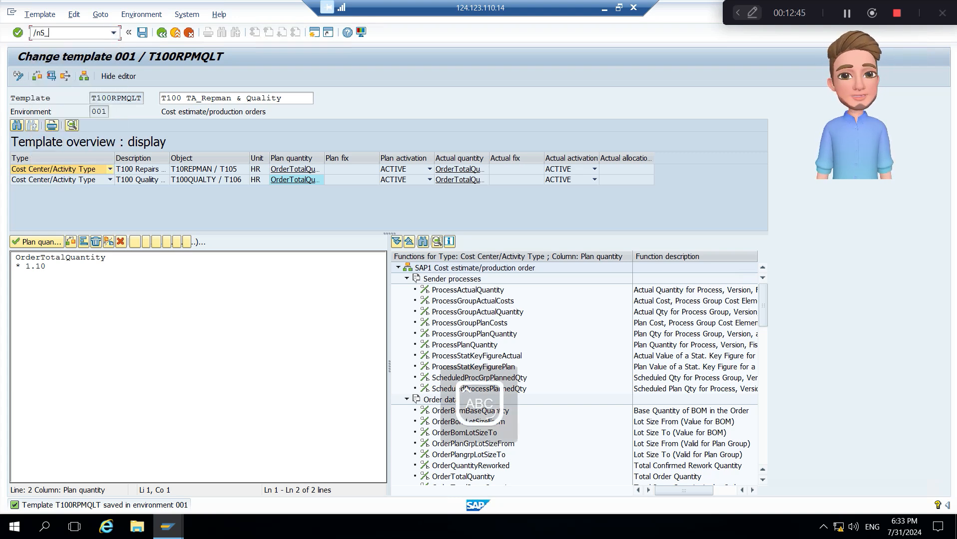
text(ALR_87)
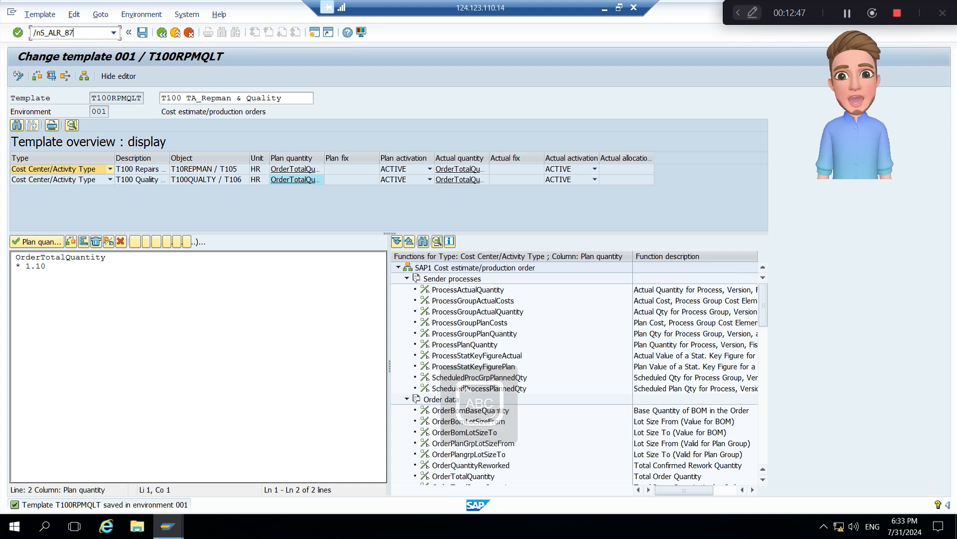
text(013611)
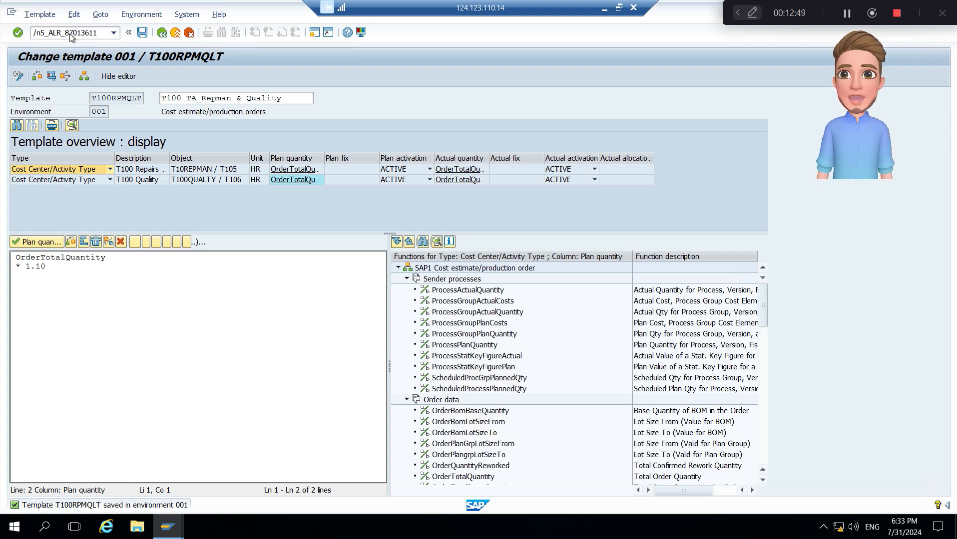
key(Return)
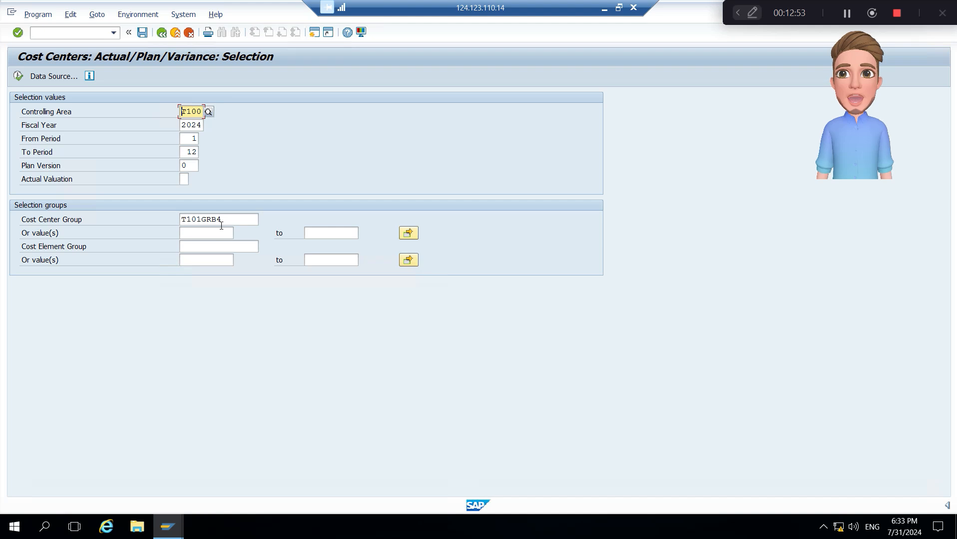
click(17, 78)
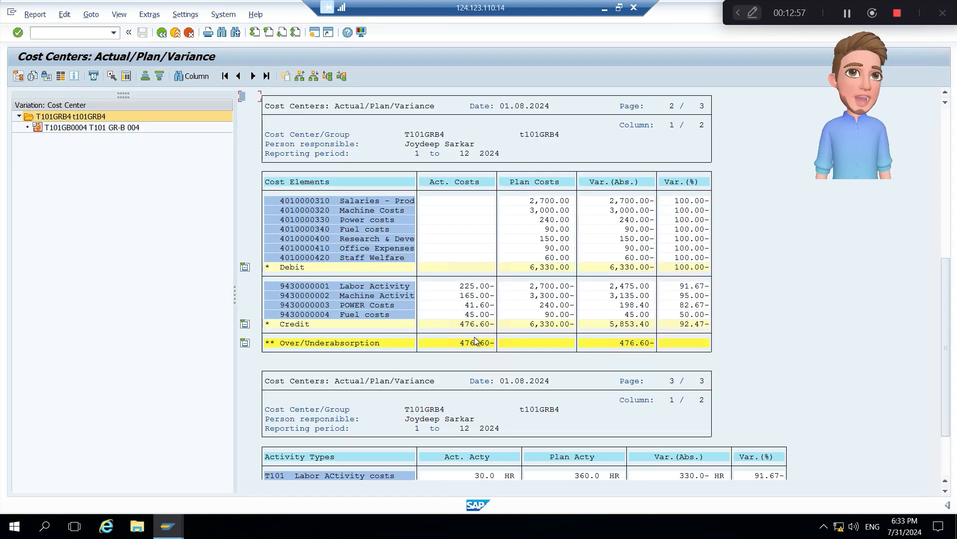
- Take the remote desktop out of full screen, switch to the COSTING Analysis workbook, and total C3:C8 in cell C9
click(619, 8)
key(alt+Tab)
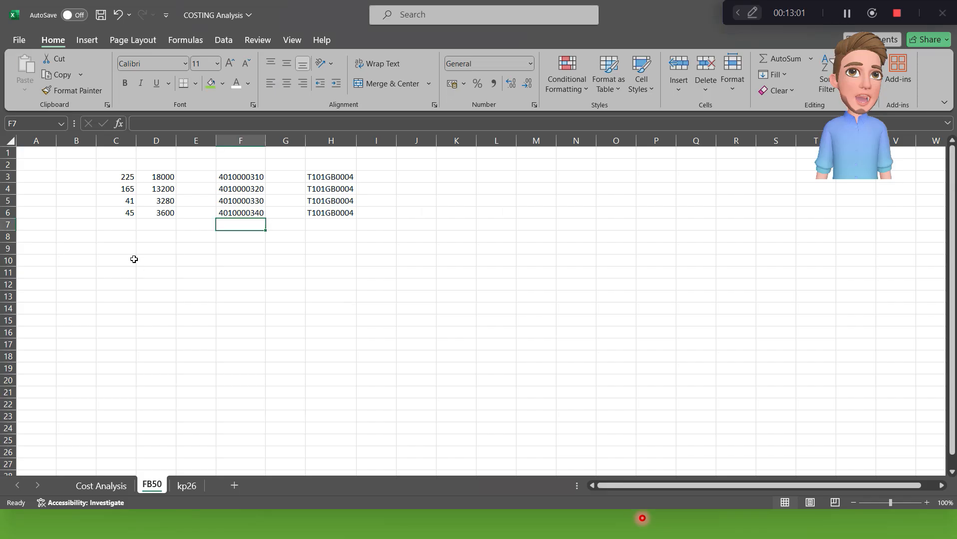
click(124, 247)
key(Escape)
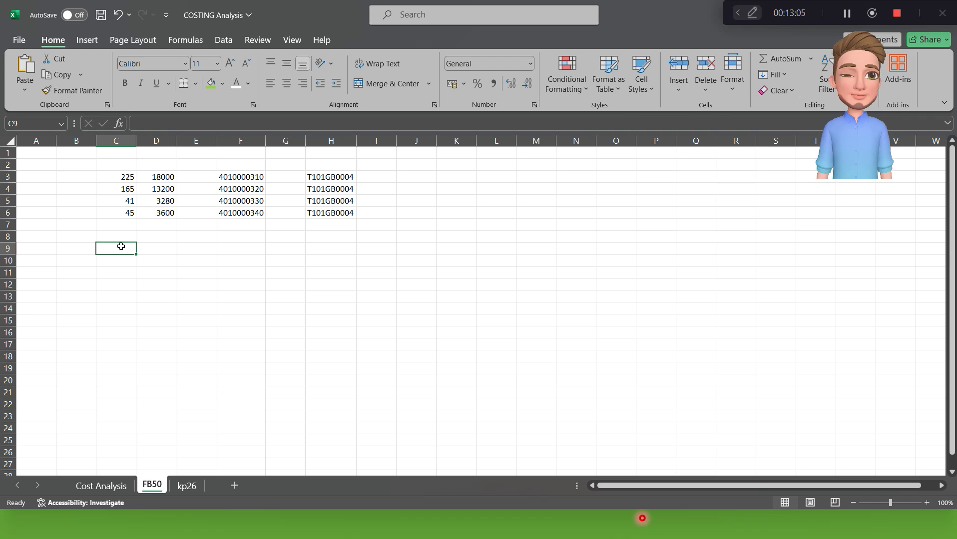
key(alt+equal)
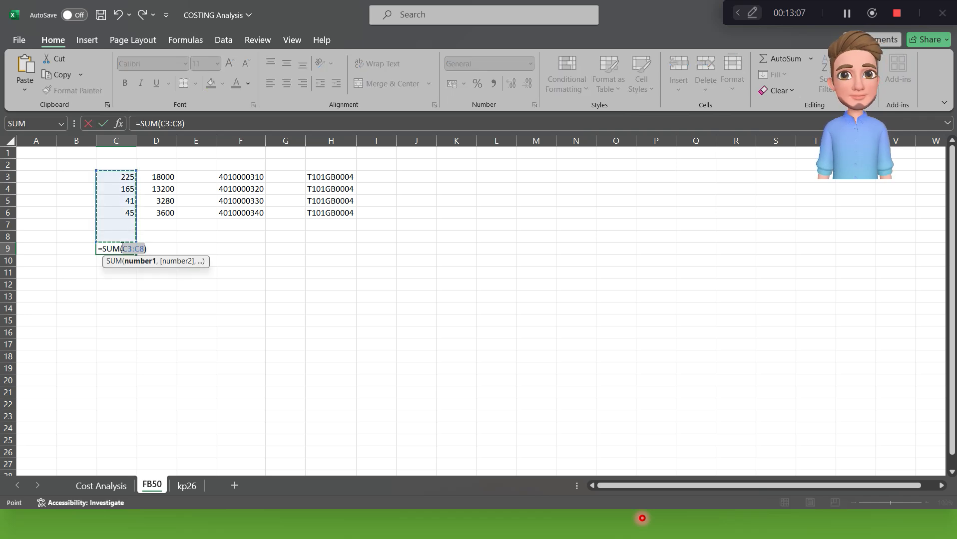
key(Return)
click(120, 247)
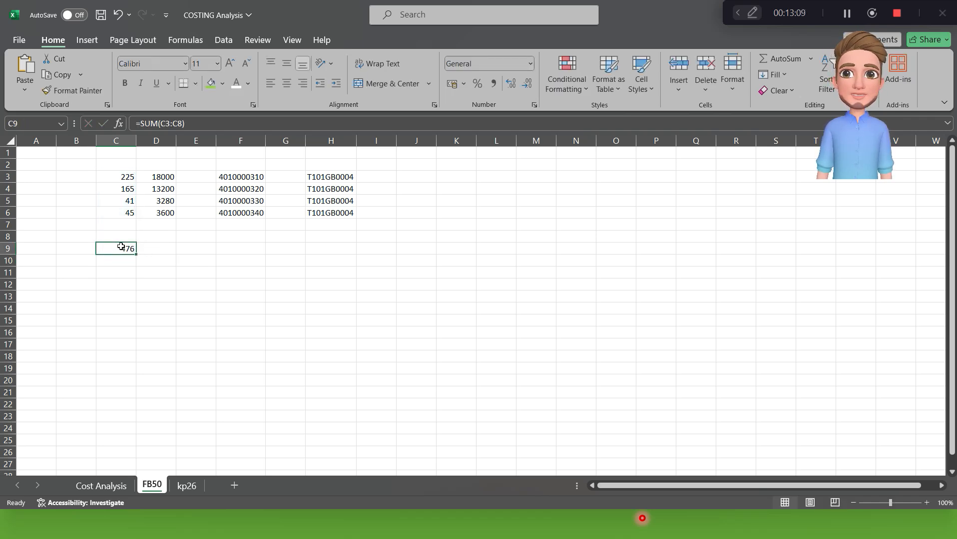
- Examine the calculated amounts in D3:D6 of the FB50 sheet
click(159, 177)
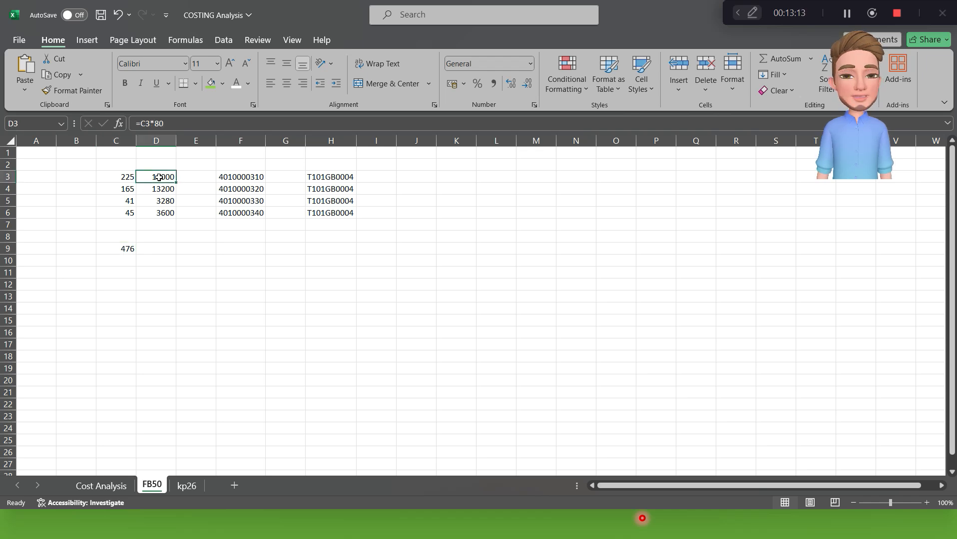
key(shift+Down)
key(shift+Down)
key(shift+Down)
- Switch back to SAP, exit the cost center report, and set From Period and To Period to 8
key(alt+Tab)
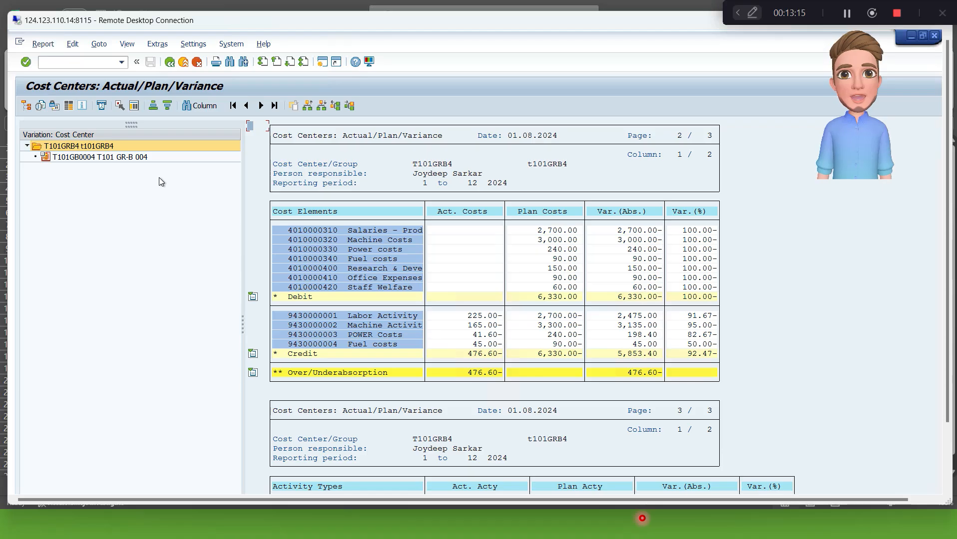
click(171, 62)
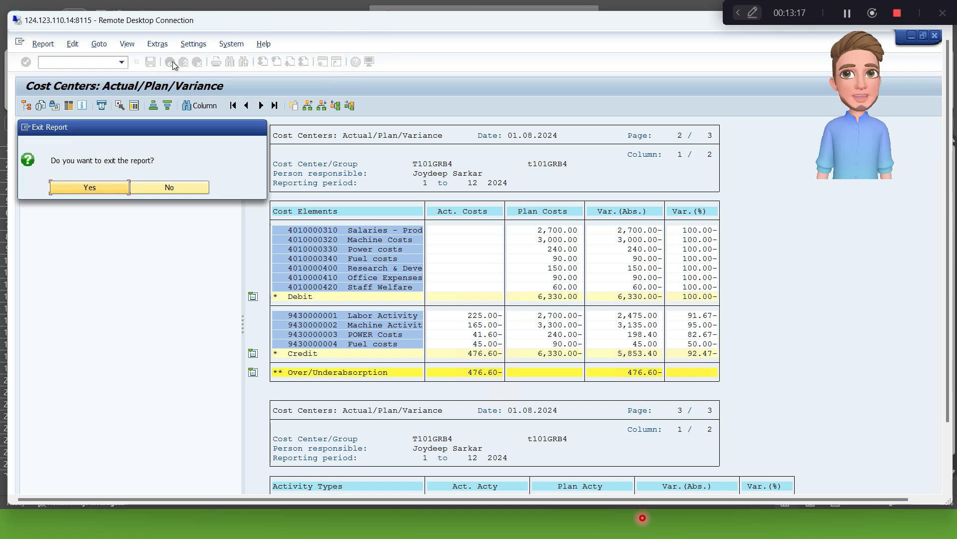
click(107, 189)
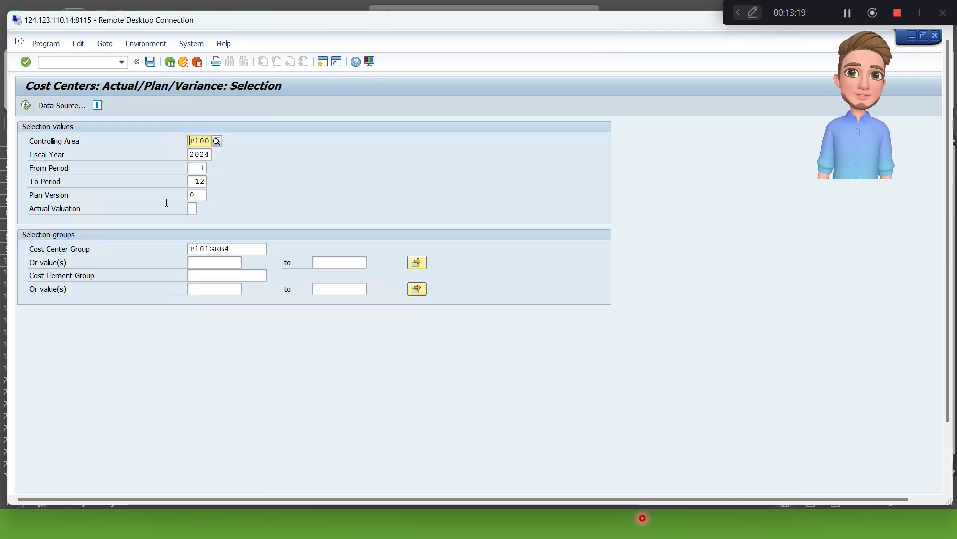
click(203, 170)
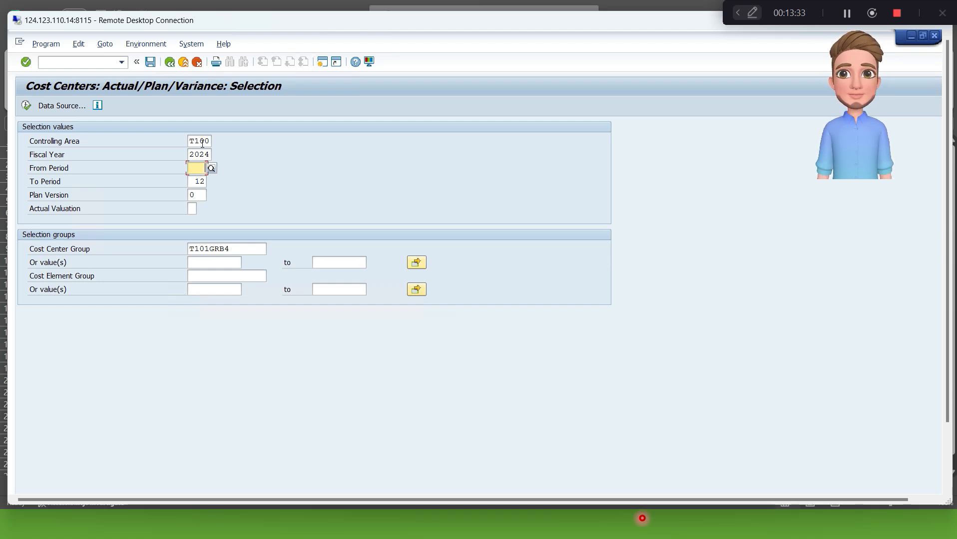
text(8)
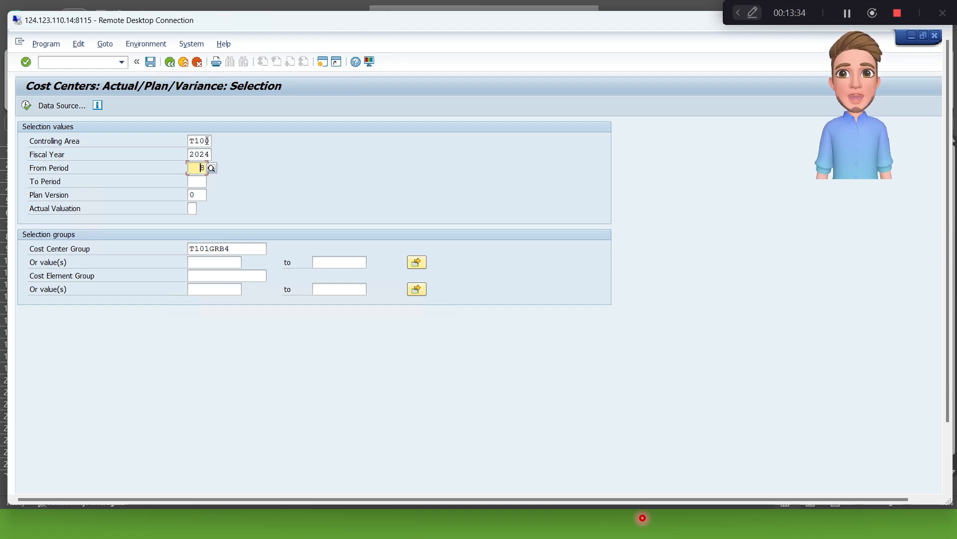
click(196, 181)
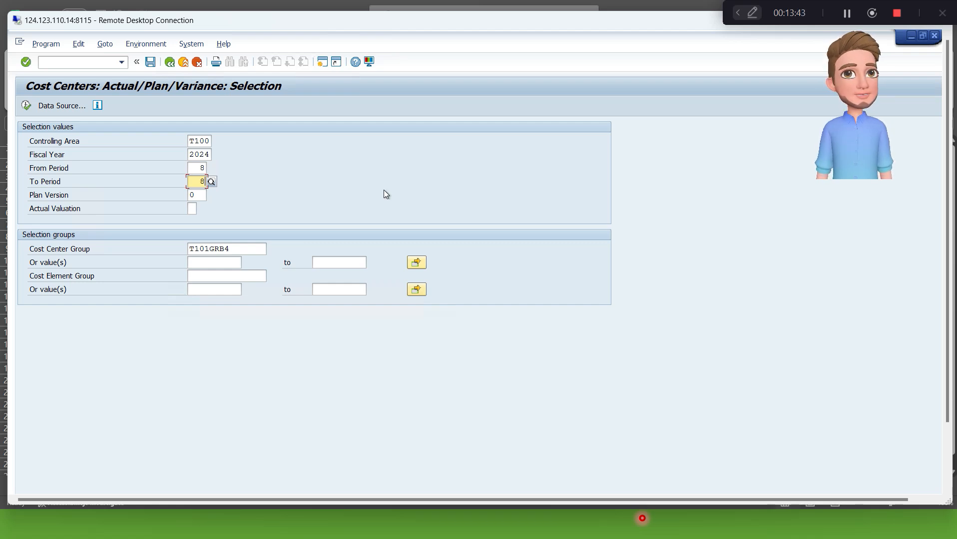
- Try to run the report with T10REPMAN as the cost center group
click(247, 249)
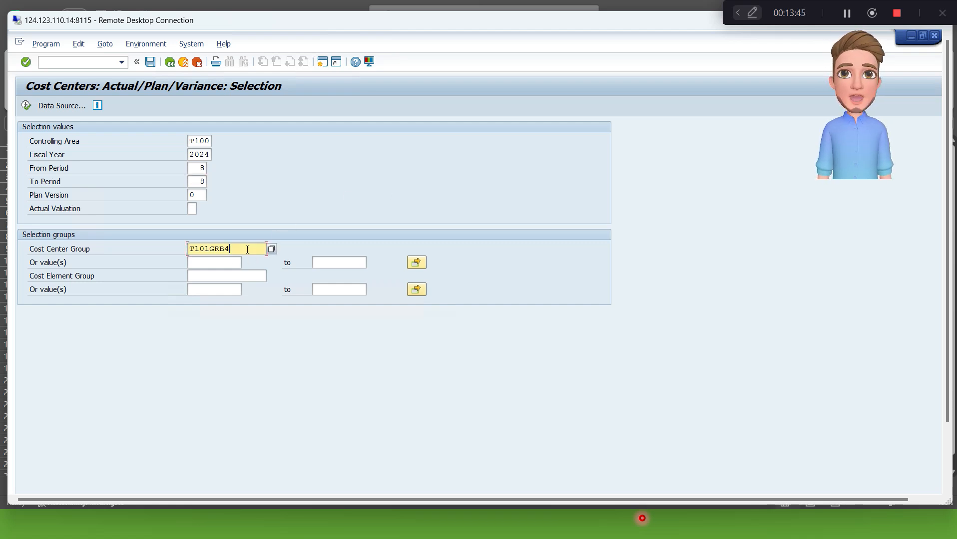
key(BackSpace)
key(BackSpace)
key(BackSpace)
key(BackSpace)
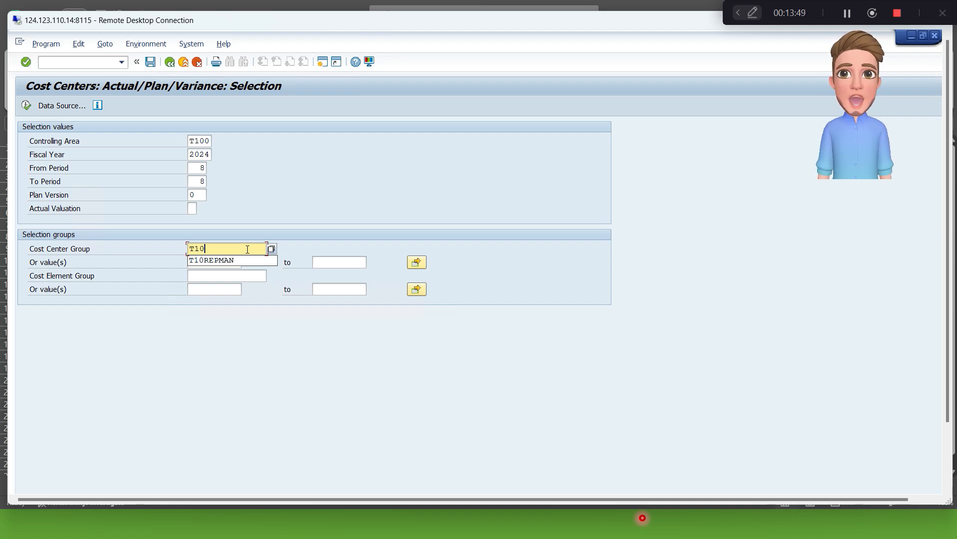
click(231, 261)
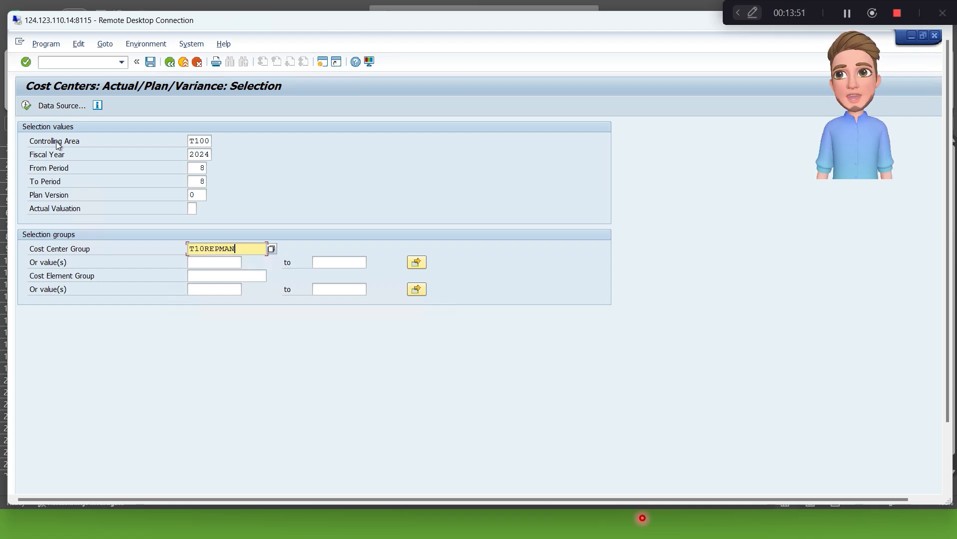
click(28, 107)
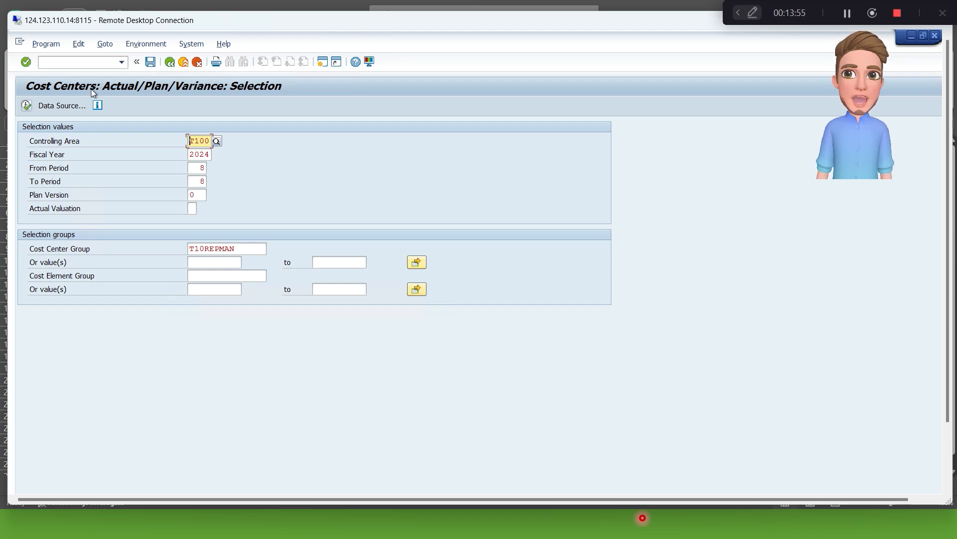
- Move T10REPMAN from the cost center group to the individual cost center value below it and execute the report
click(244, 248)
double_click(245, 248)
key(ctrl+c)
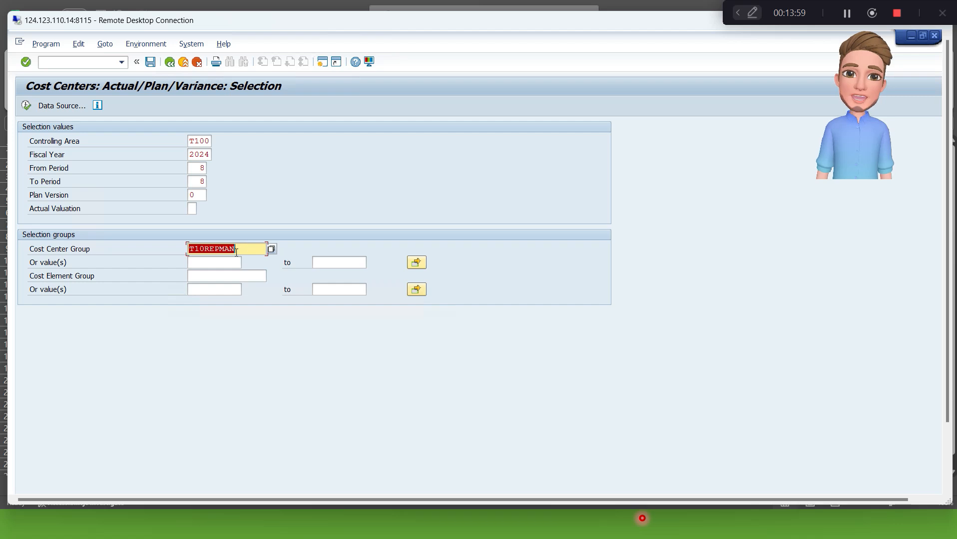
key(Delete)
click(200, 265)
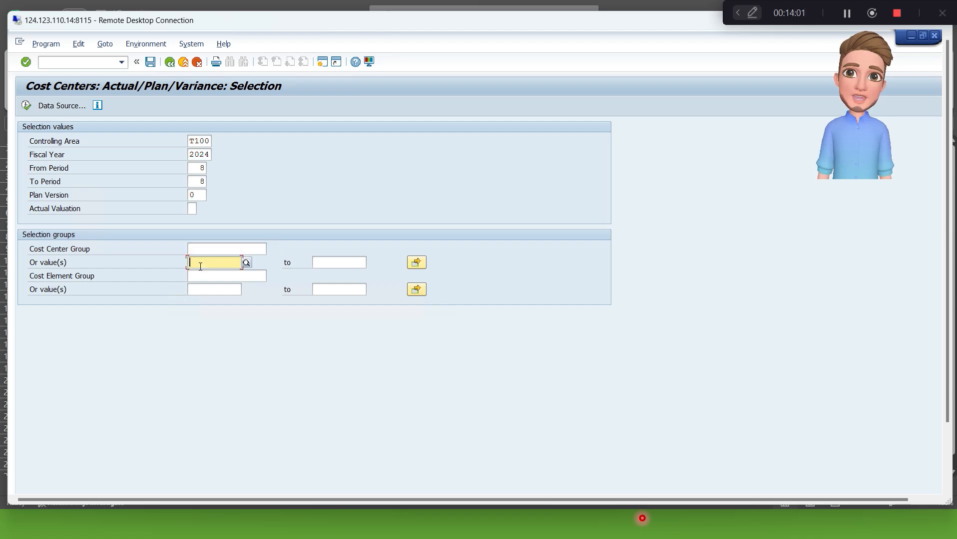
key(ctrl+v)
click(26, 106)
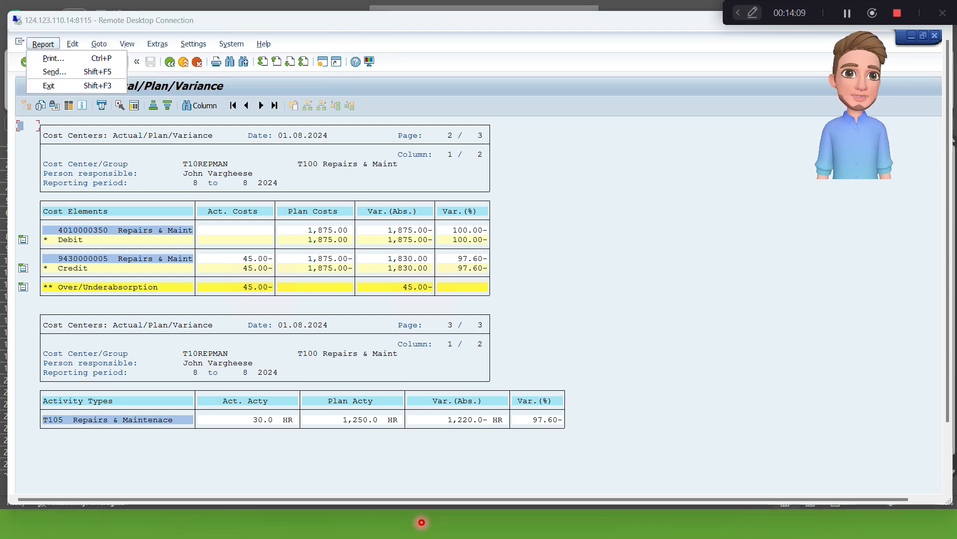
- Switch to Excel and fill C7 of the FB50 sheet with 45 from the cell above
key(alt+Tab)
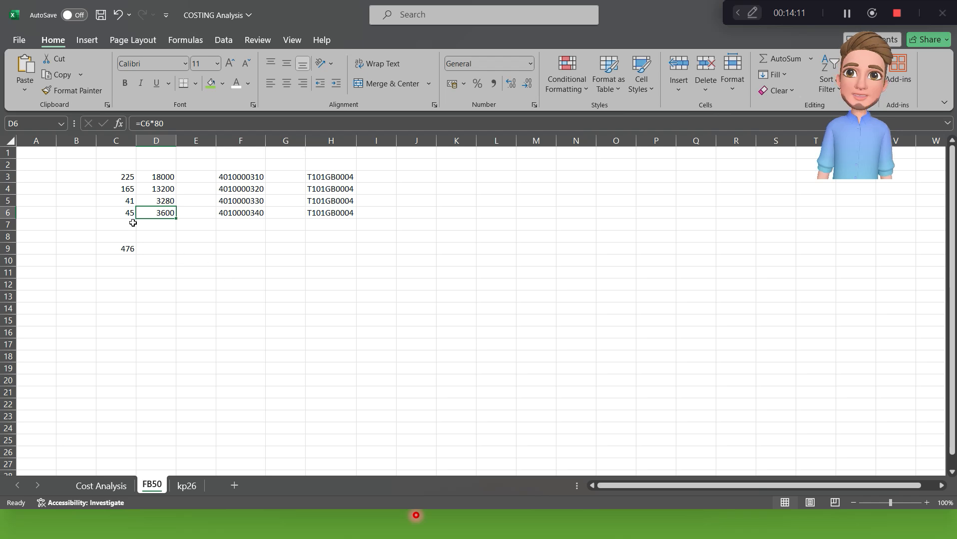
click(131, 222)
key(ctrl+d)
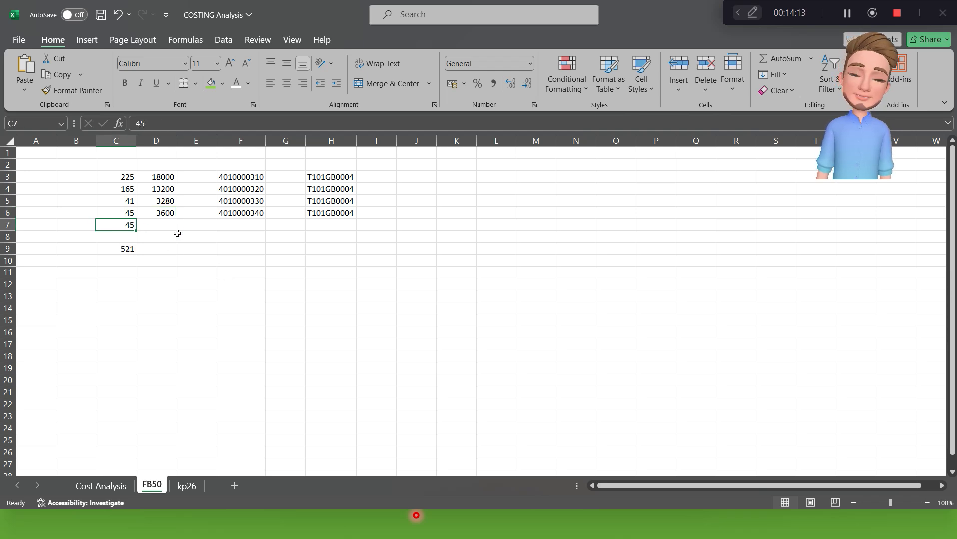
- Enter T101 in B3 and extend the series down column B to T106 in B8
key(Up)
key(Up)
key(Up)
key(Up)
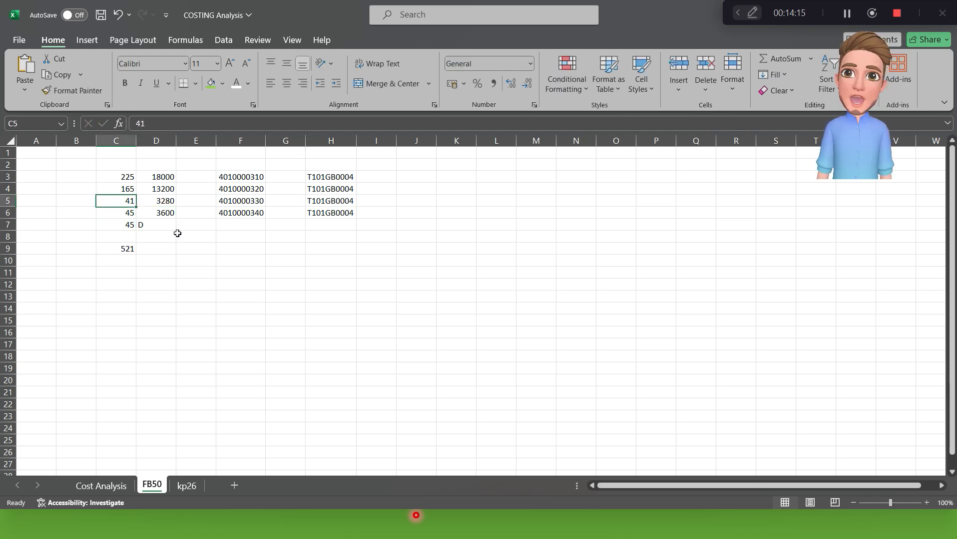
key(Left)
text(t)
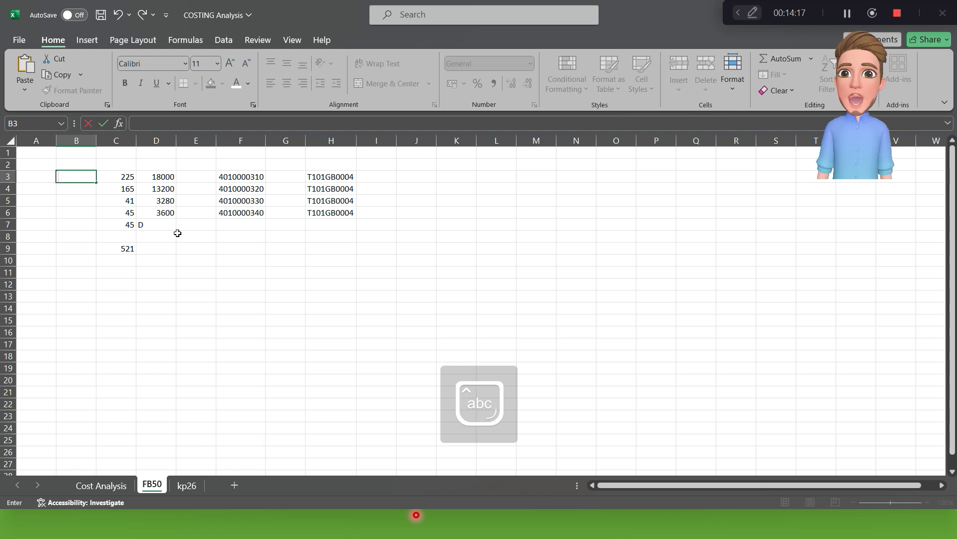
text(101)
key(Return)
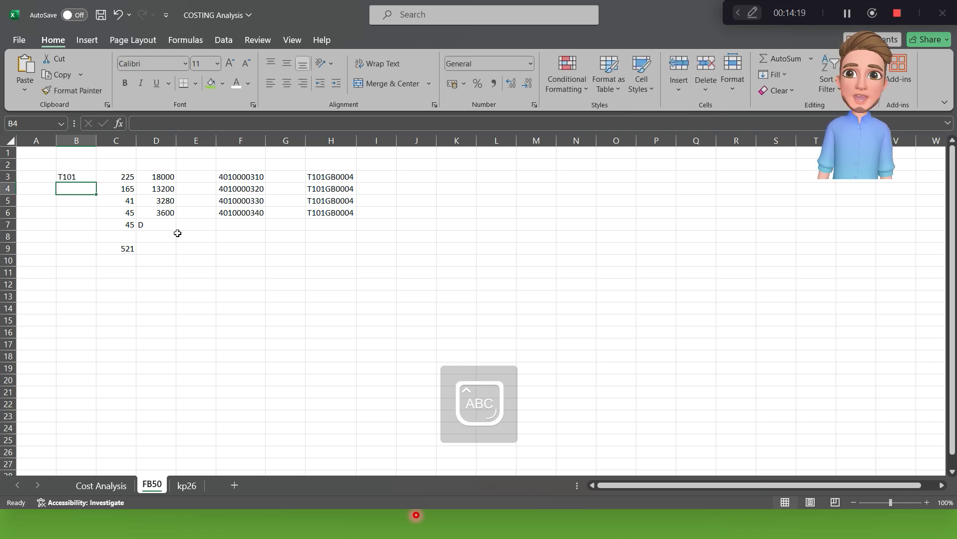
click(83, 179)
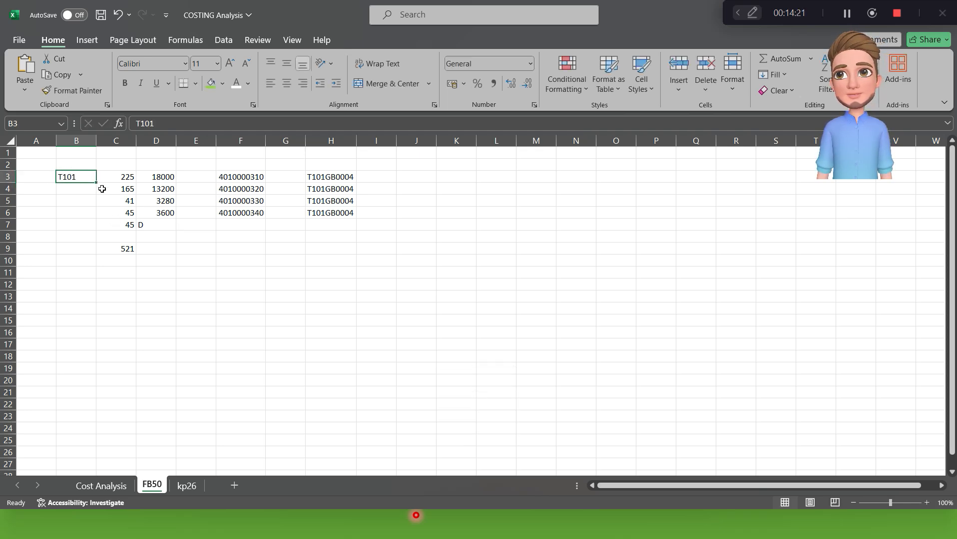
drag(97, 183, 102, 241)
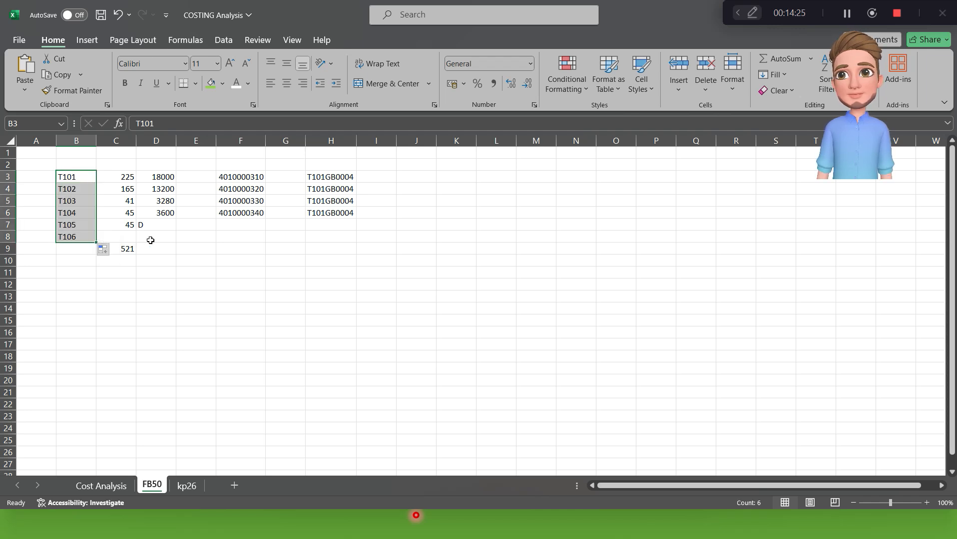
- Fill the amount formula from D6 down into D7, giving =C7*80 for T105
click(162, 225)
key(ctrl+d)
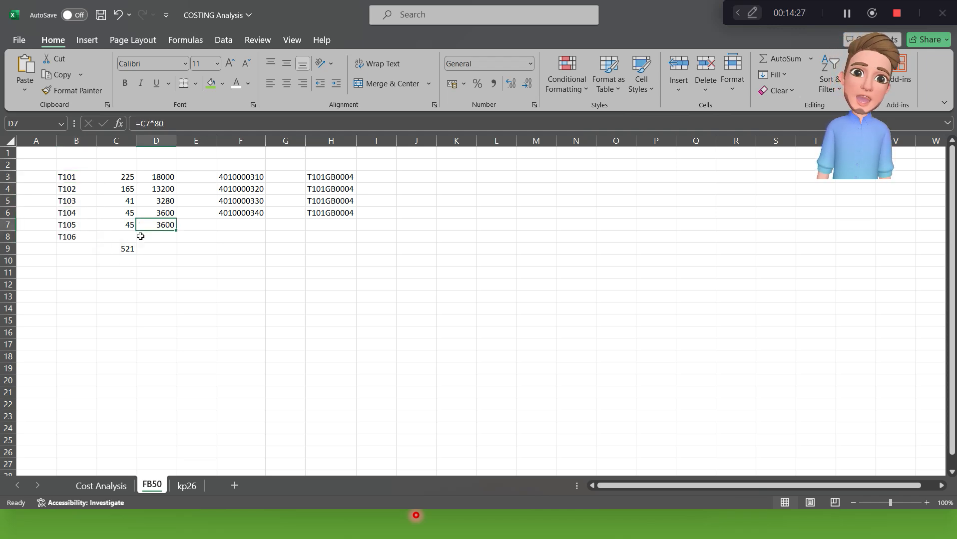
click(111, 238)
- Switch back to SAP, exit the T10REPMAN report, and execute it for cost center T100QUALTY instead
key(alt+Tab)
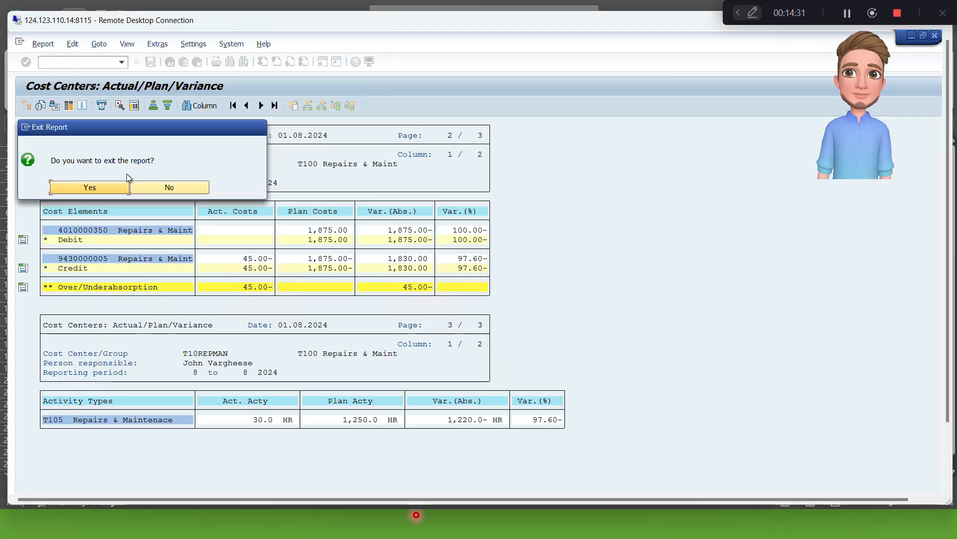
click(112, 186)
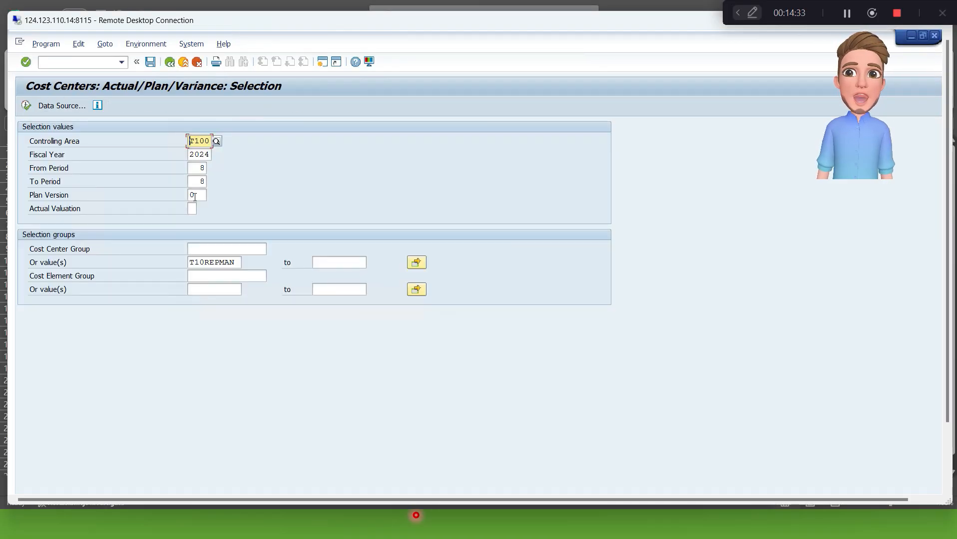
click(238, 264)
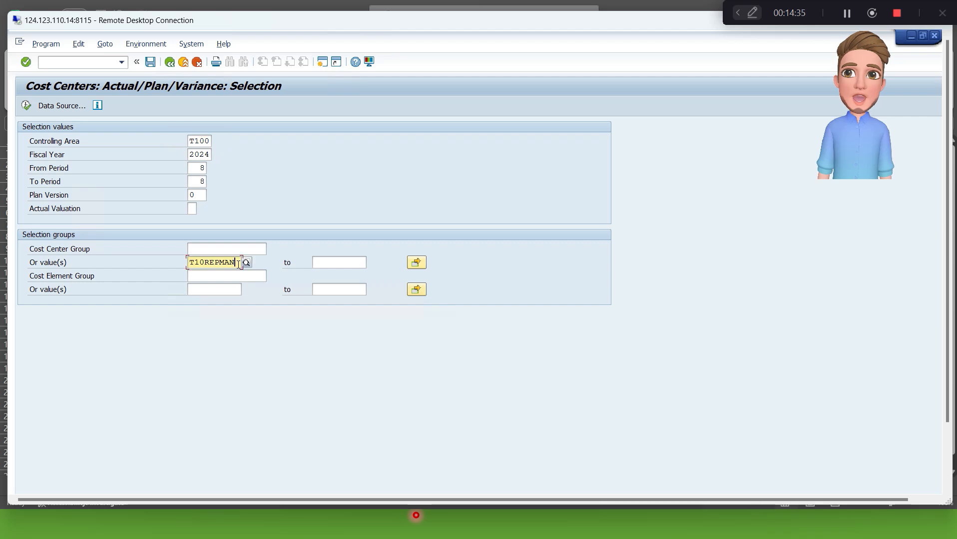
key(BackSpace)
key(BackSpace)
key(BackSpace)
key(BackSpace)
key(BackSpace)
key(BackSpace)
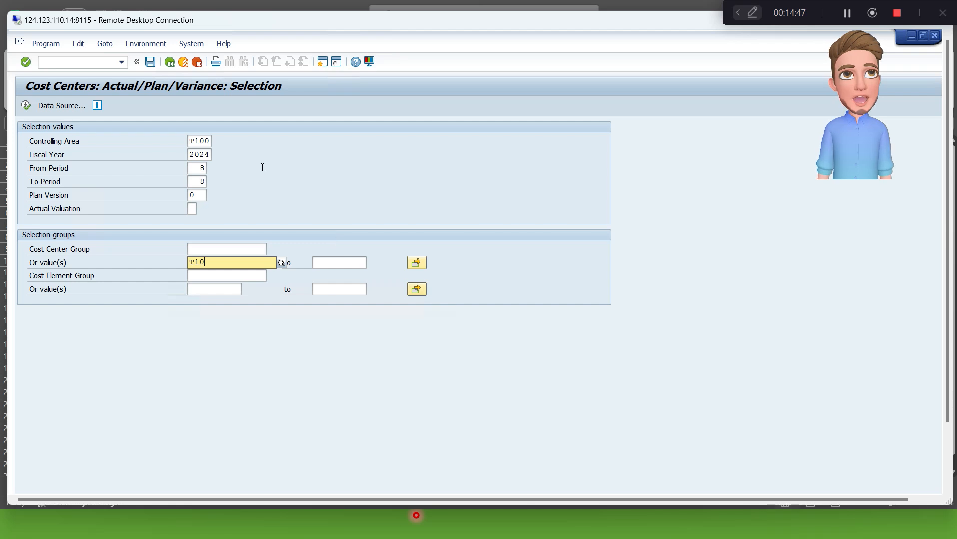
text(0QUALTY)
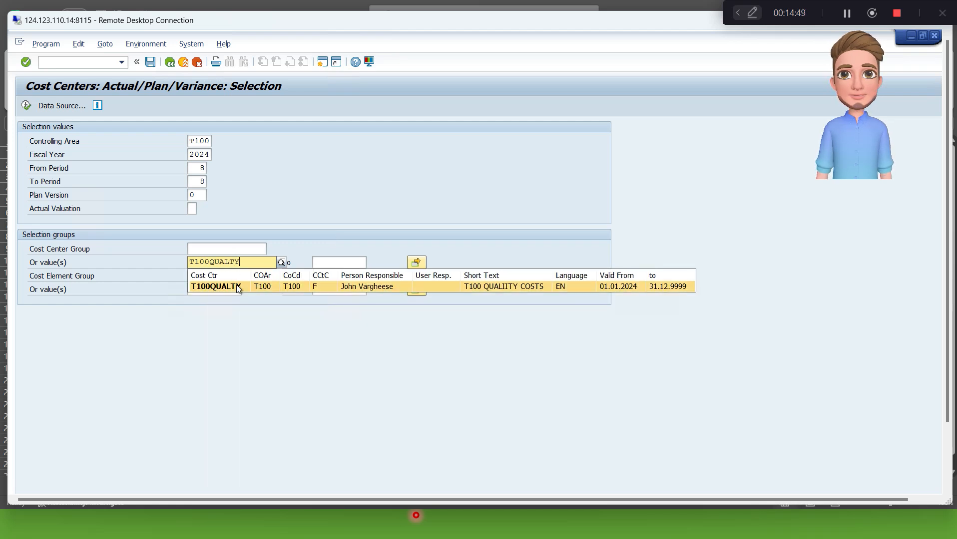
click(237, 286)
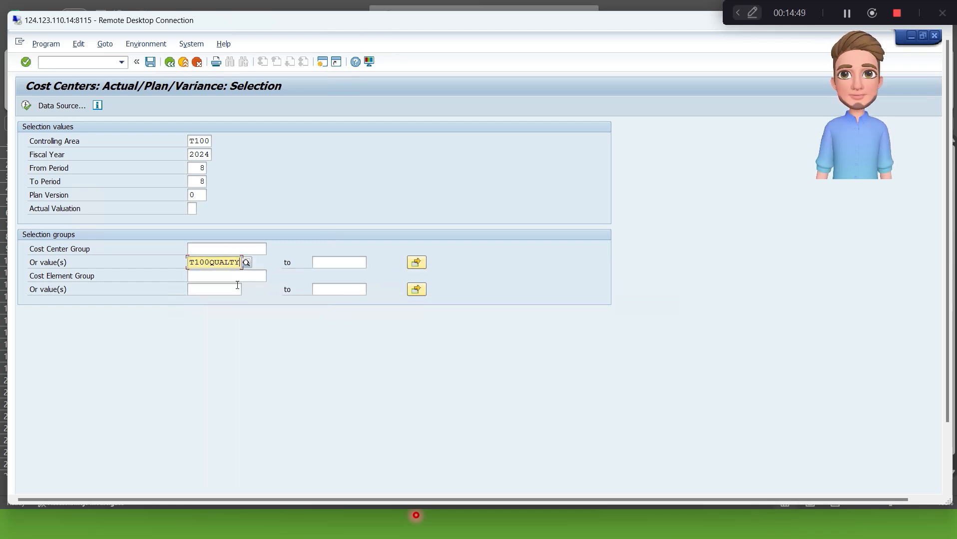
click(26, 105)
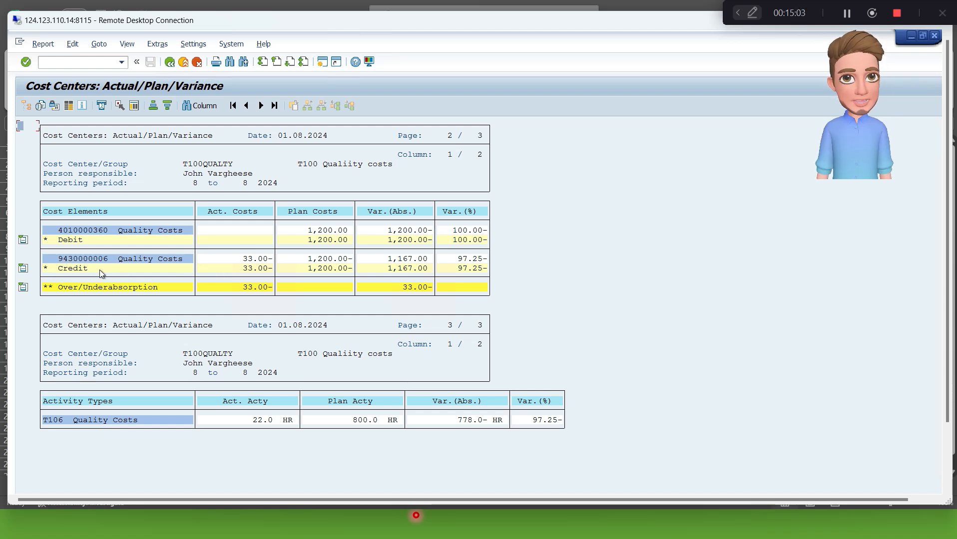
- Switch to Excel and enter 33 in C8 as the T106 value
key(alt+Tab)
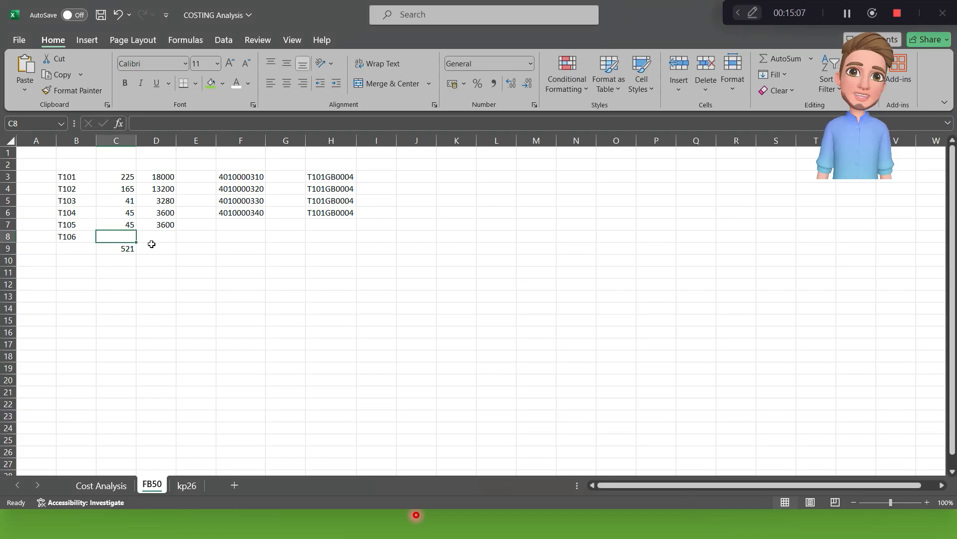
text(33)
key(Tab)
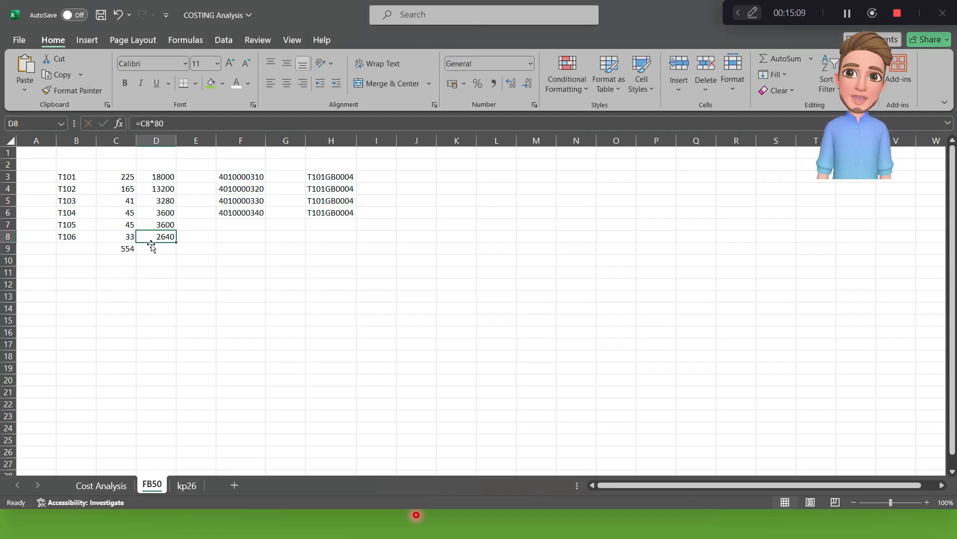
- Enter the note "During Activity confirmation, costs are booked against secondary cost element, and this is not part of P&L" in D13
key(Left)
key(Down)
key(Down)
key(Down)
key(Down)
key(Down)
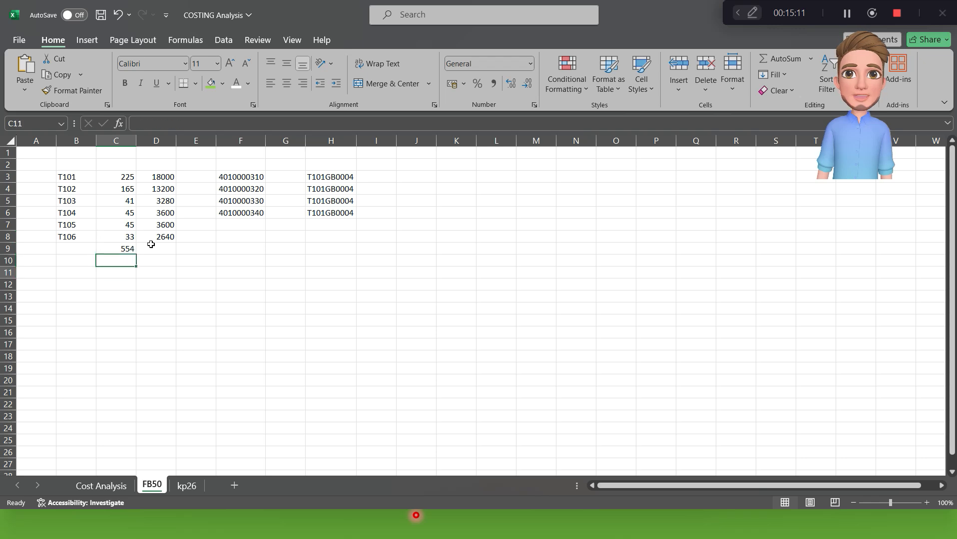
key(Right)
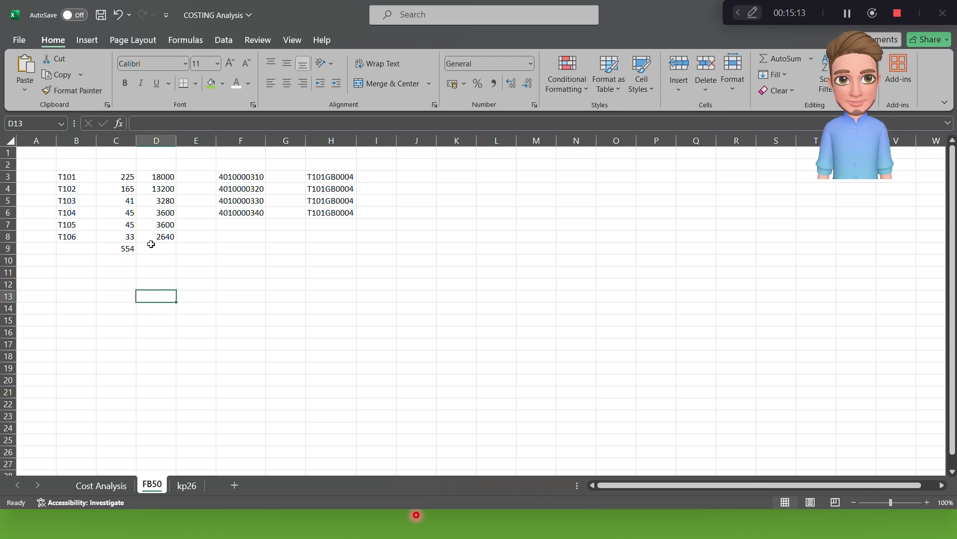
text(During A)
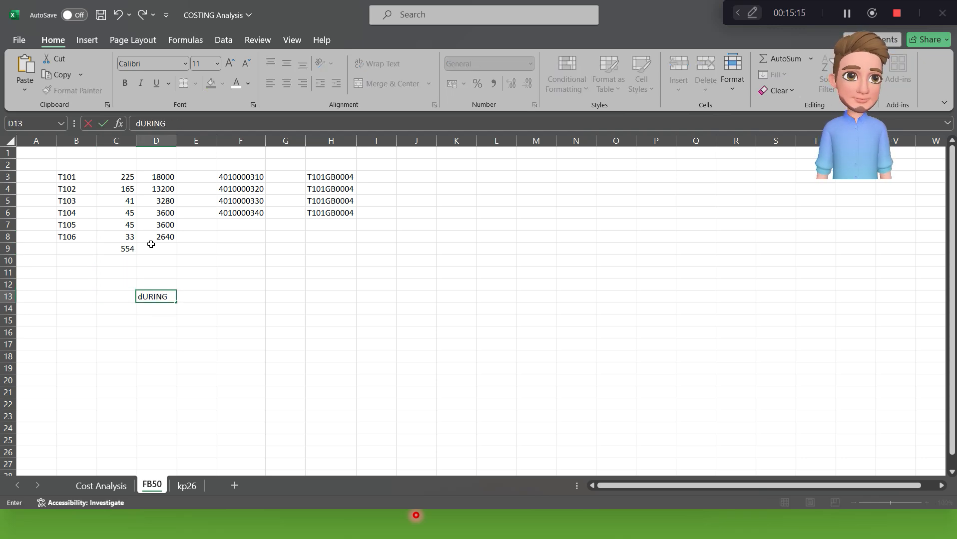
text(ctivity c)
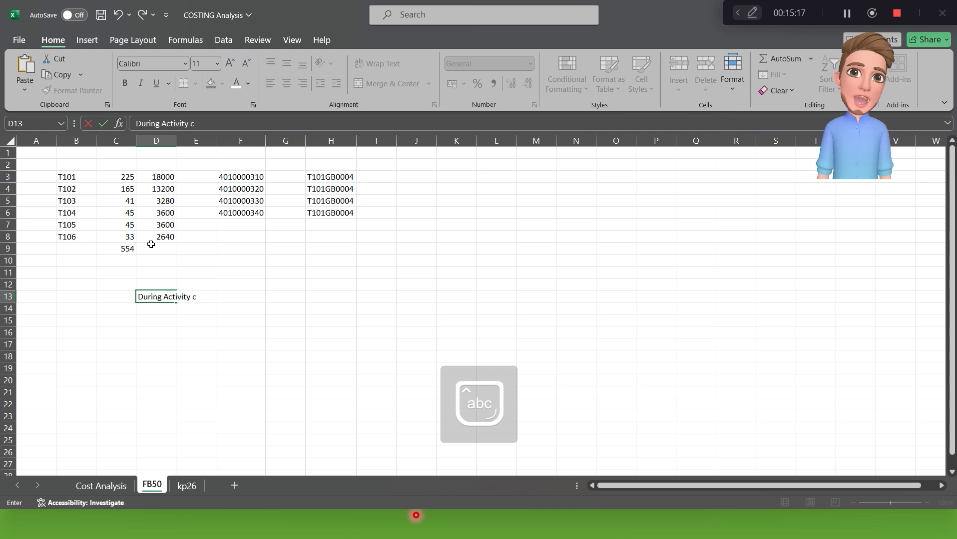
text(onfirmation, cost)
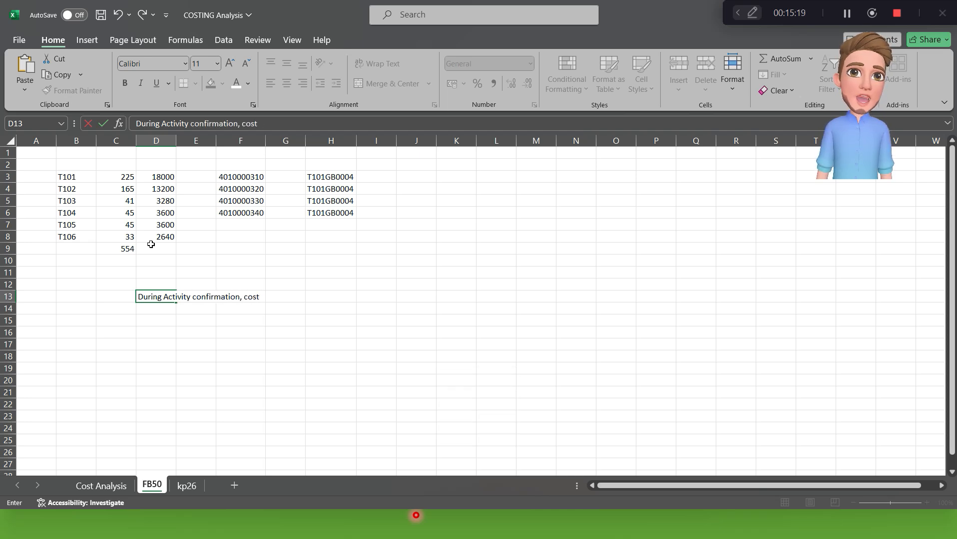
text(s are booke)
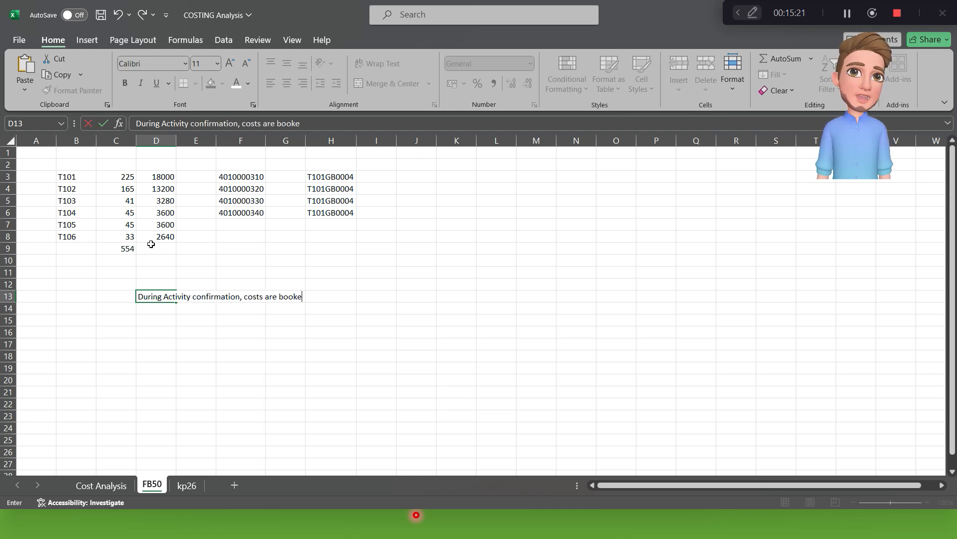
text(d against seco)
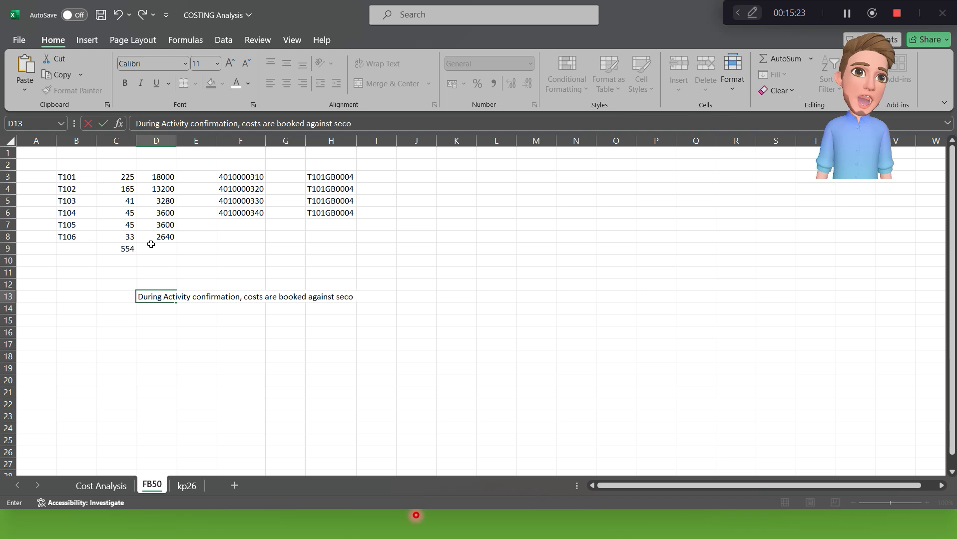
text(ndary cost element)
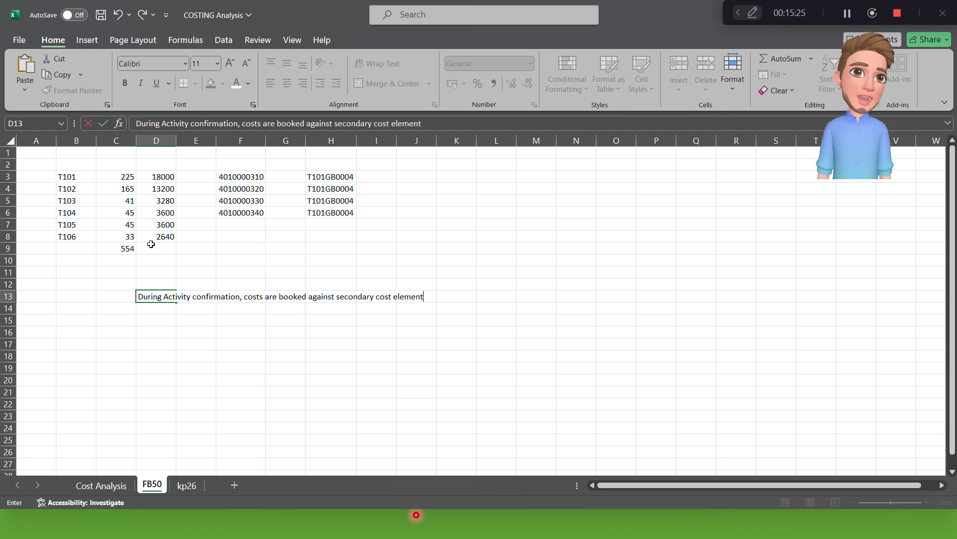
text(, and this is not part of)
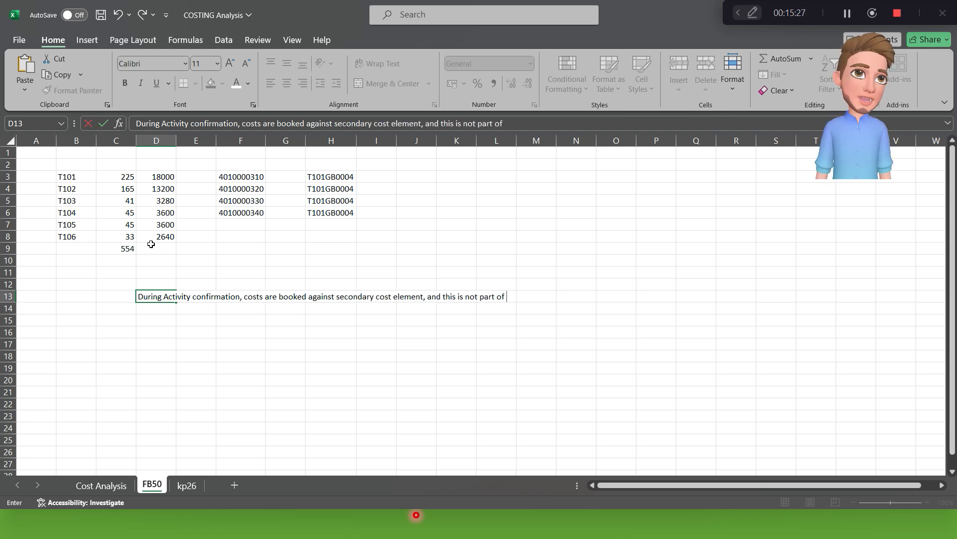
key(Caps_Lock)
text(P&)
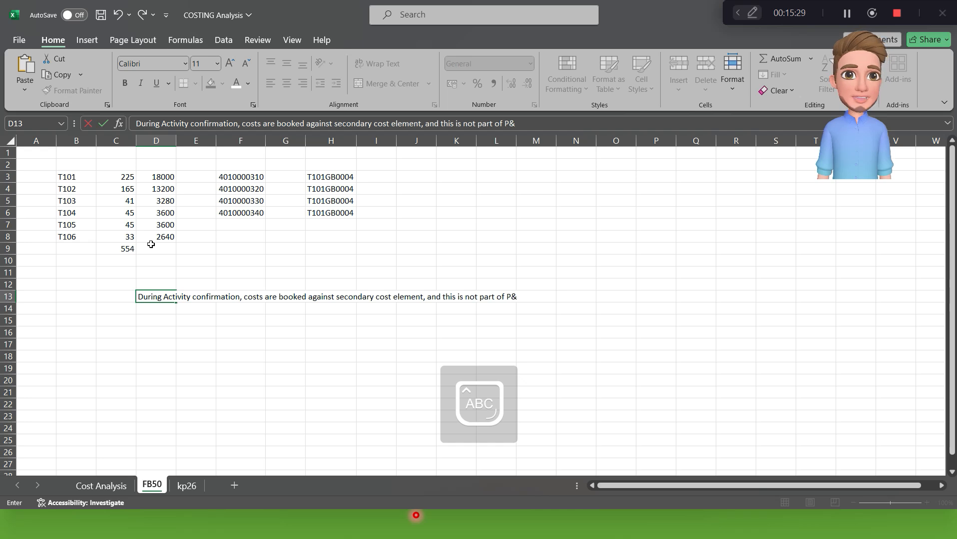
text(L)
key(Return)
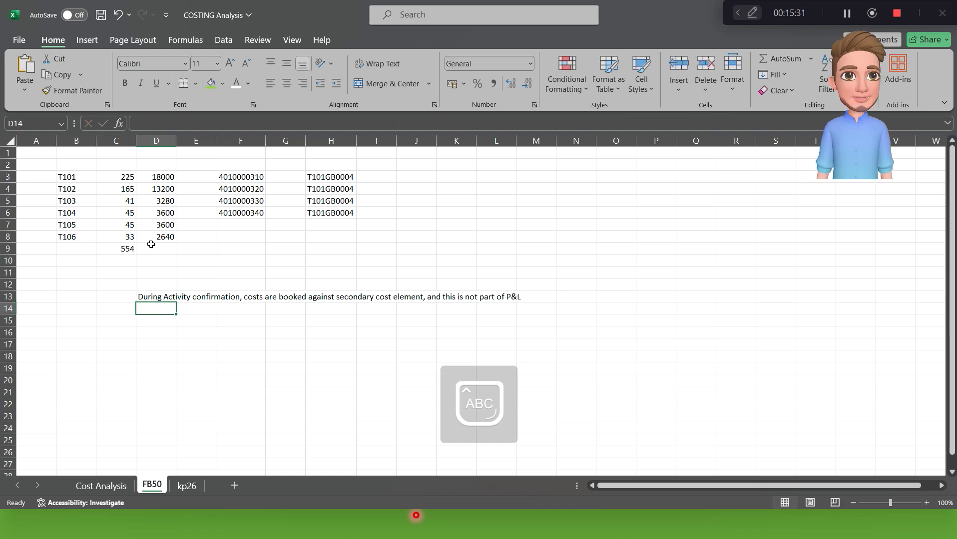
- Enter the heading Effect in D16 with the labels Dr in D17 and Cr in D18
key(Down)
key(Down)
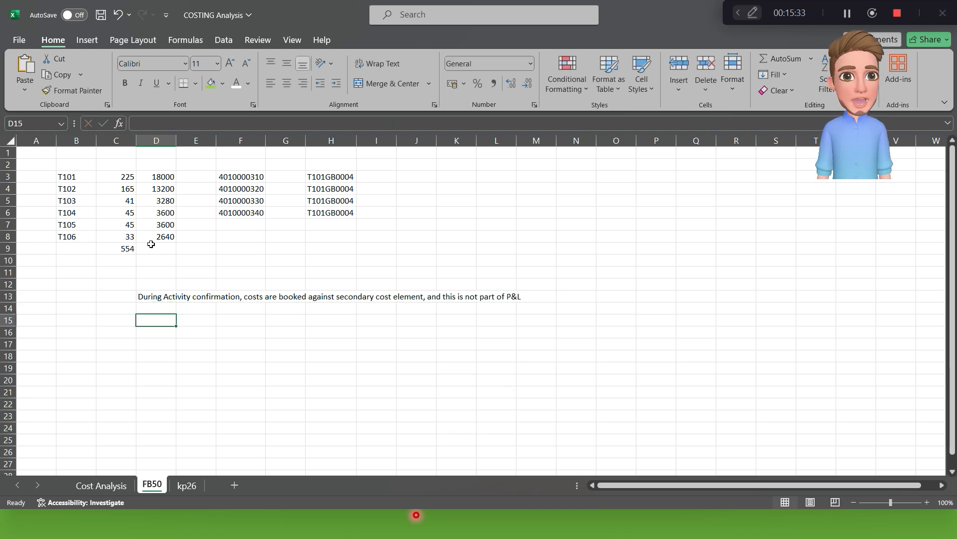
text(Effect)
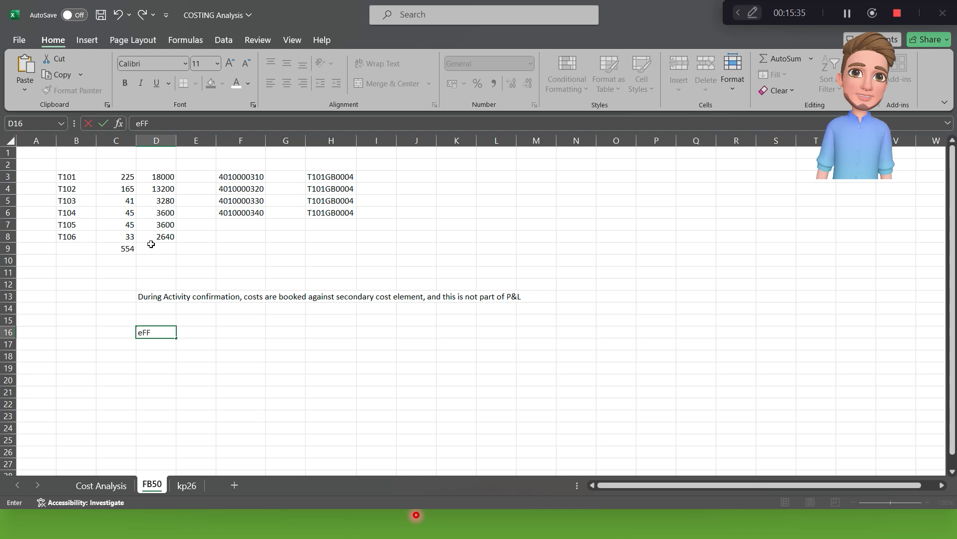
key(Return)
key(Caps_Lock)
text(D)
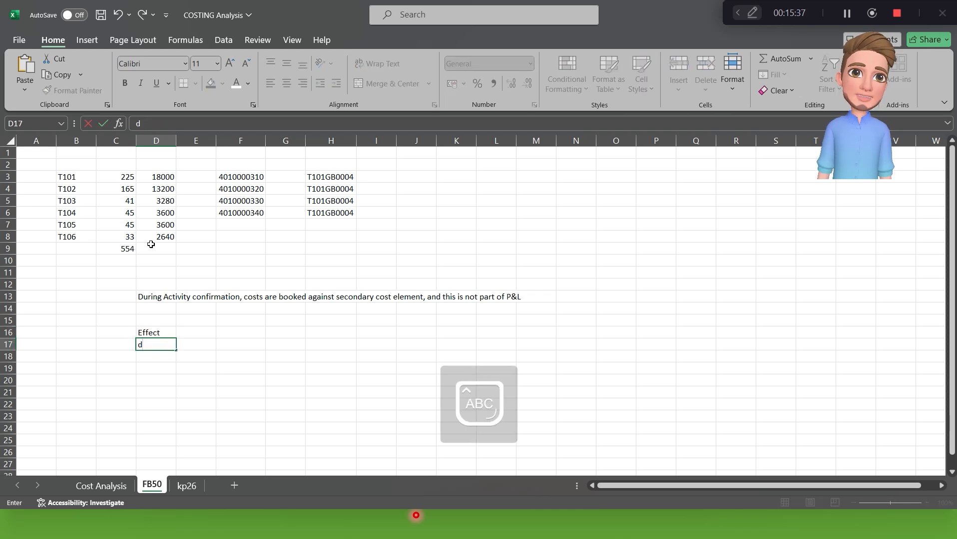
text(r)
key(Return)
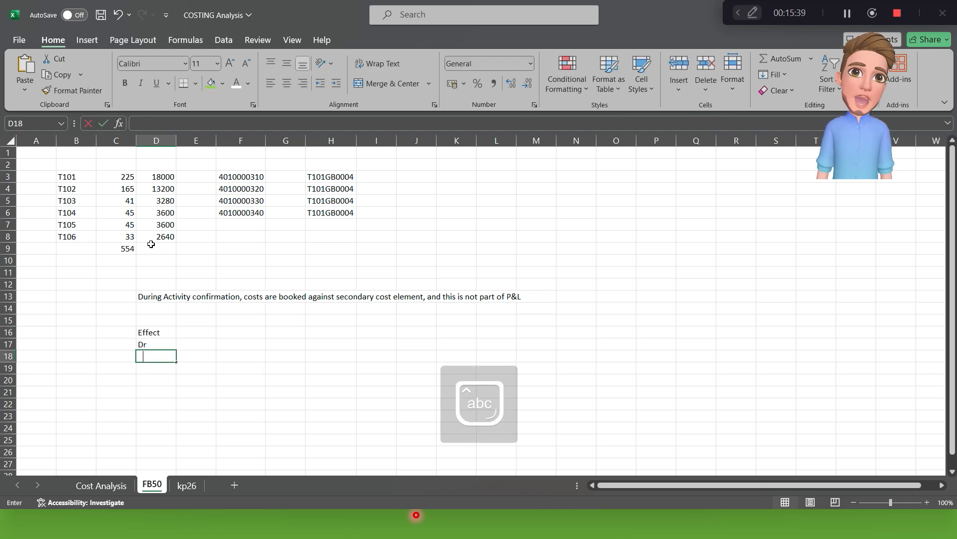
text(Cr)
- Enter Order in E17 beside Dr and Cost center in E18 beside Cr
key(Up)
key(Right)
key(Right)
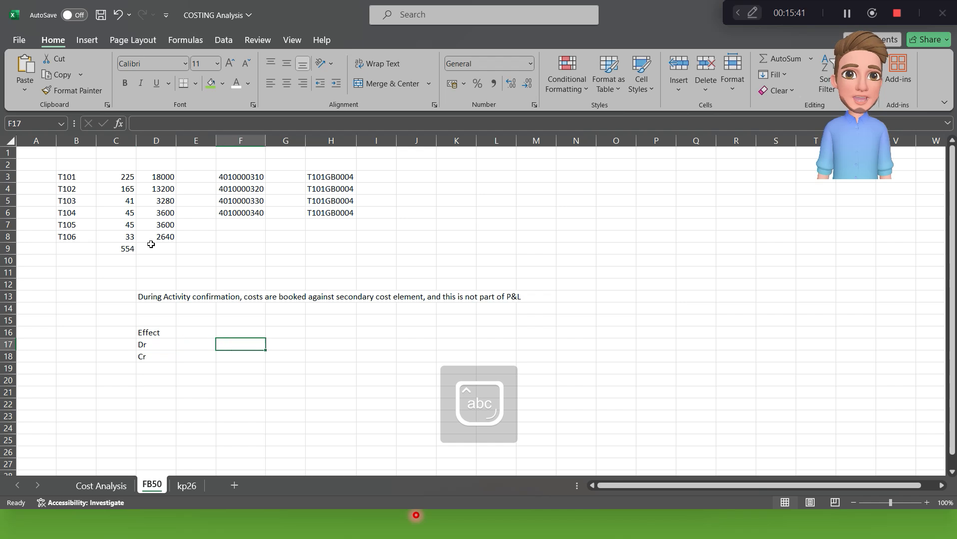
key(Left)
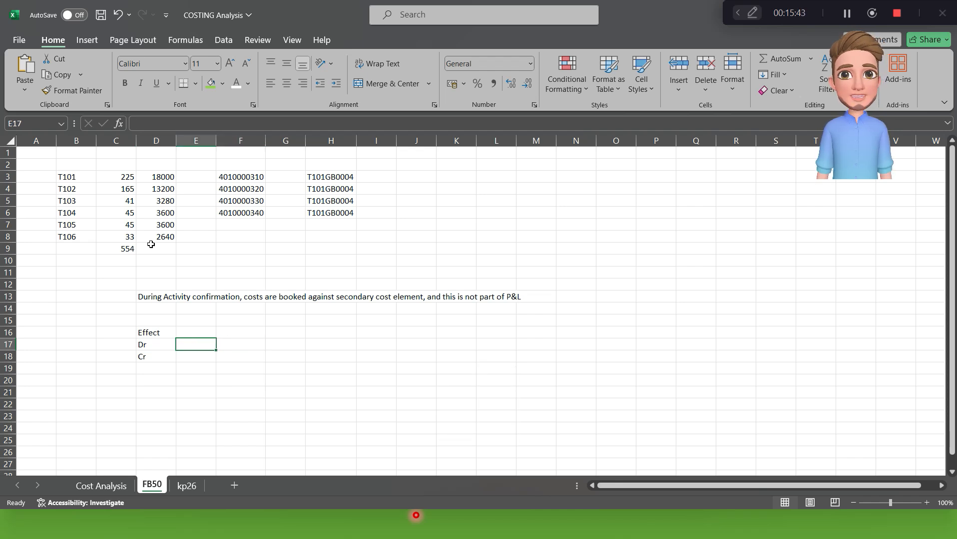
text(Order)
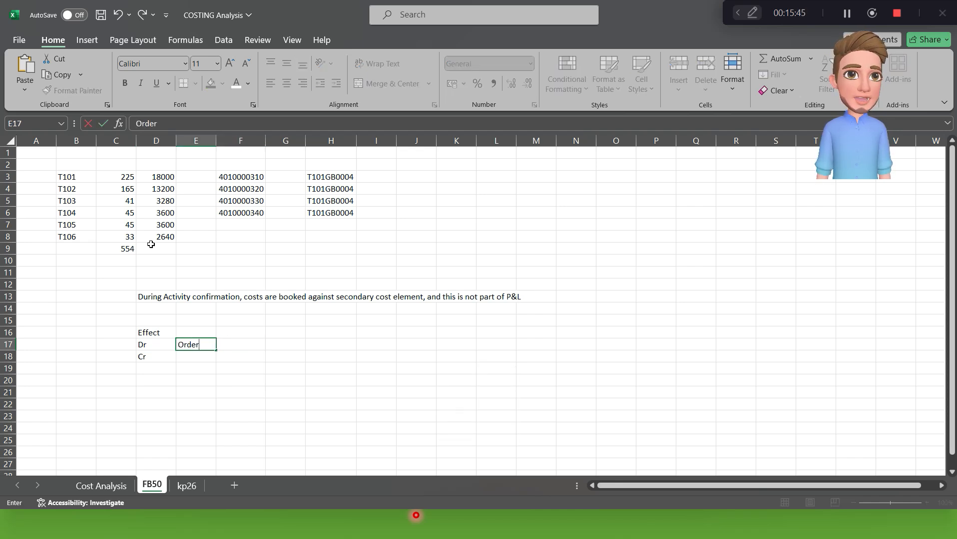
key(Return)
text(Co)
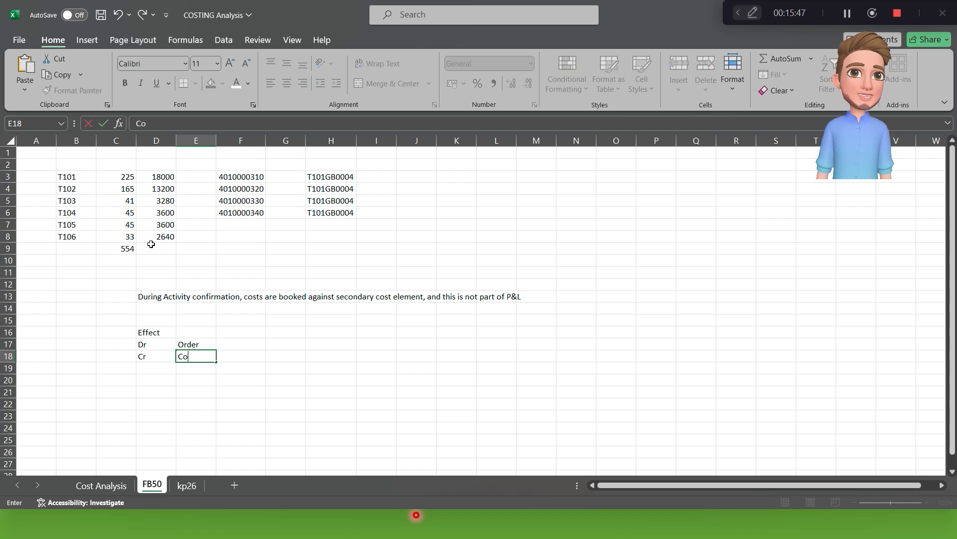
text(st center)
key(Return)
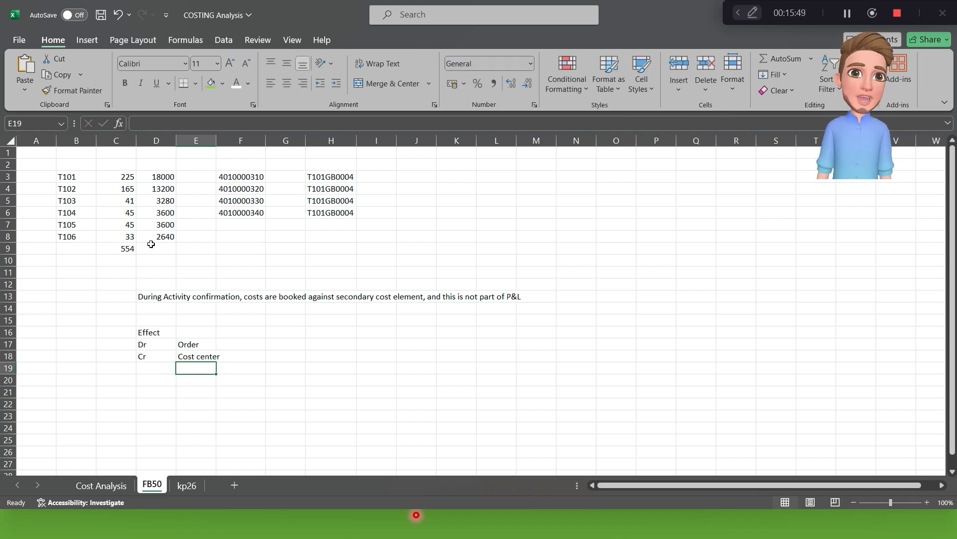
- Glance at the T100QUALTY cost report in SAP, return to Excel, and copy T101GB0004 from H6 into F18
key(alt+Tab)
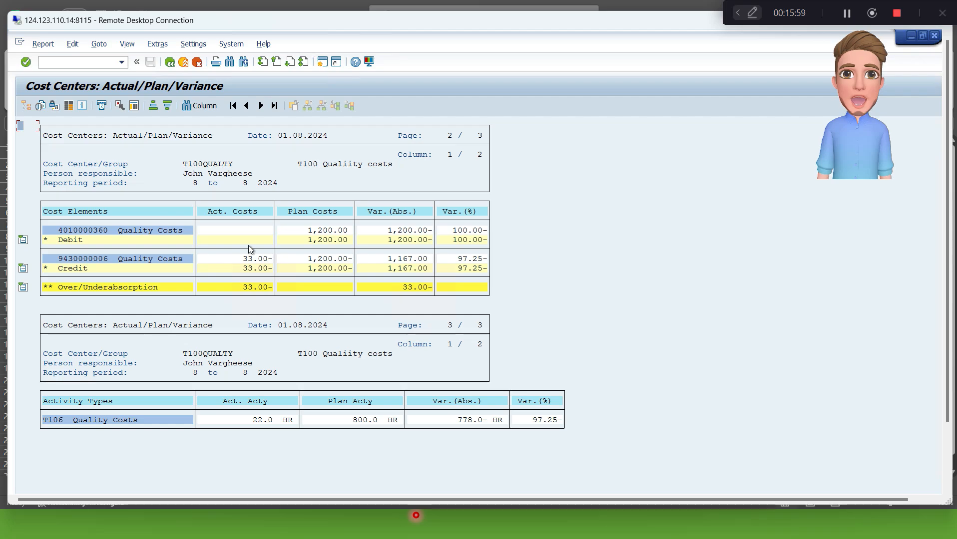
key(alt+Tab)
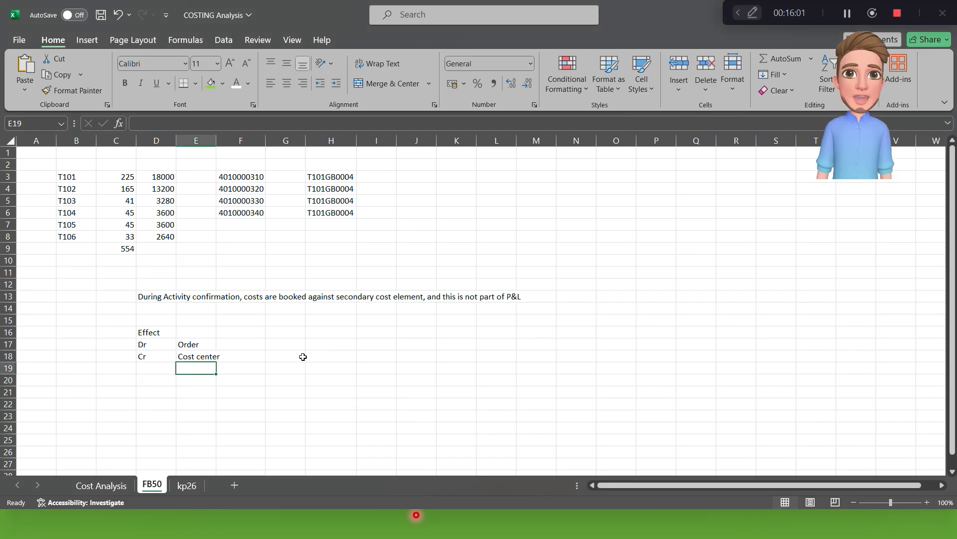
click(254, 355)
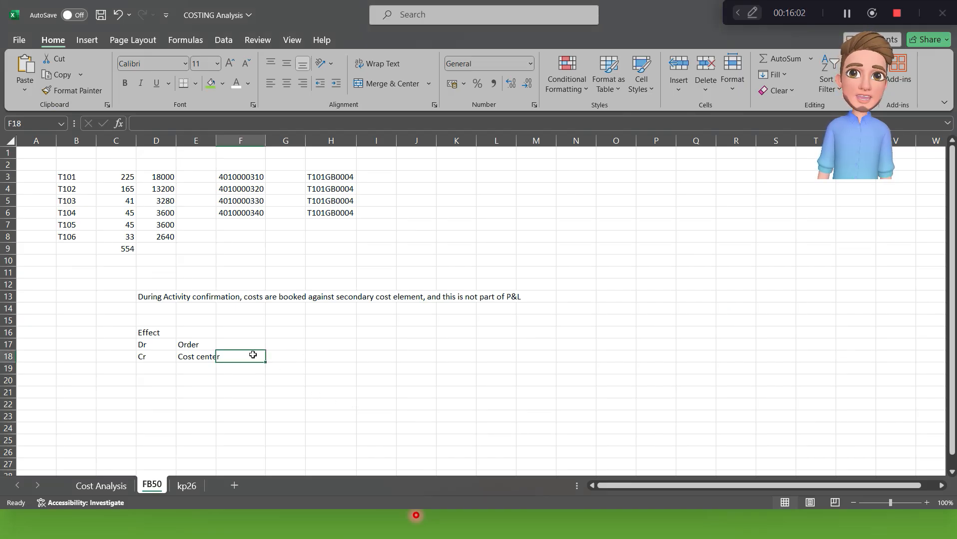
click(348, 215)
key(ctrl+c)
click(234, 358)
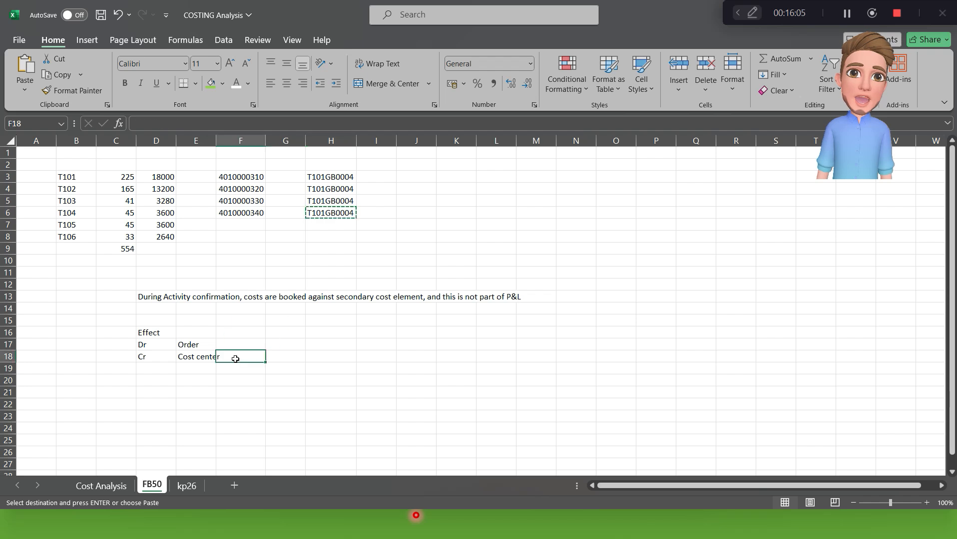
key(ctrl+v)
- Enter the order number in F17 beside the Order label
click(238, 344)
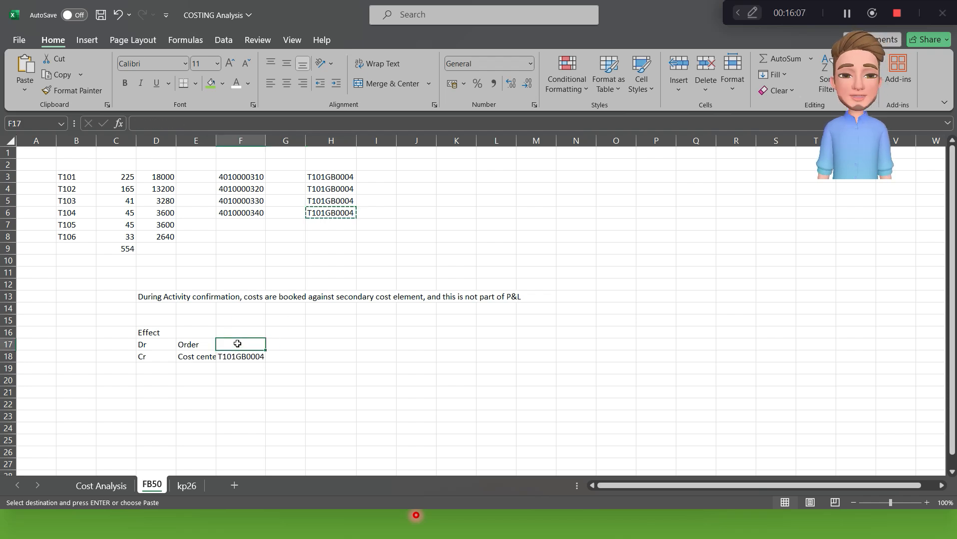
key(Escape)
text(1000231)
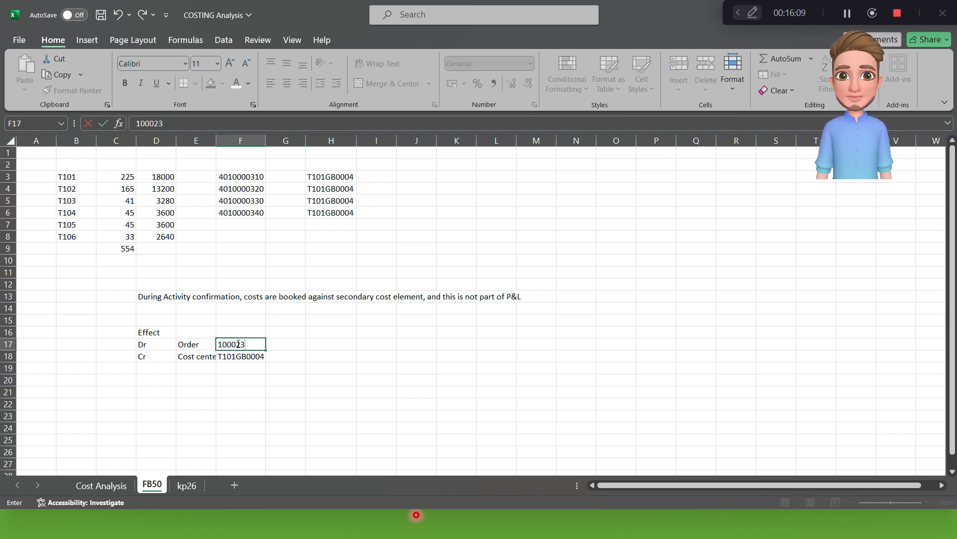
key(Return)
- Add the heading Amount in G16, with 33 in G17 for the debit and -33 in G18 for the credit
key(Up)
key(Up)
key(Right)
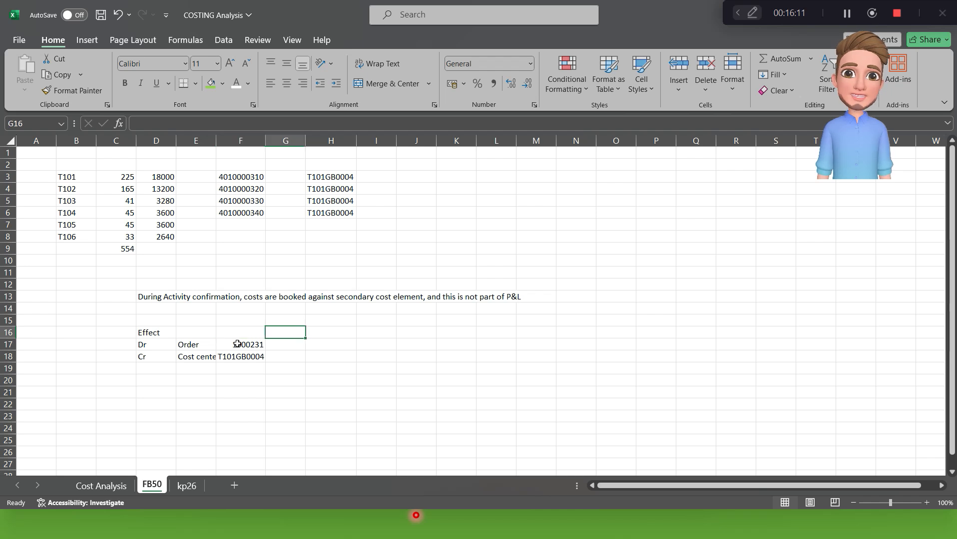
text(Amount)
key(Return)
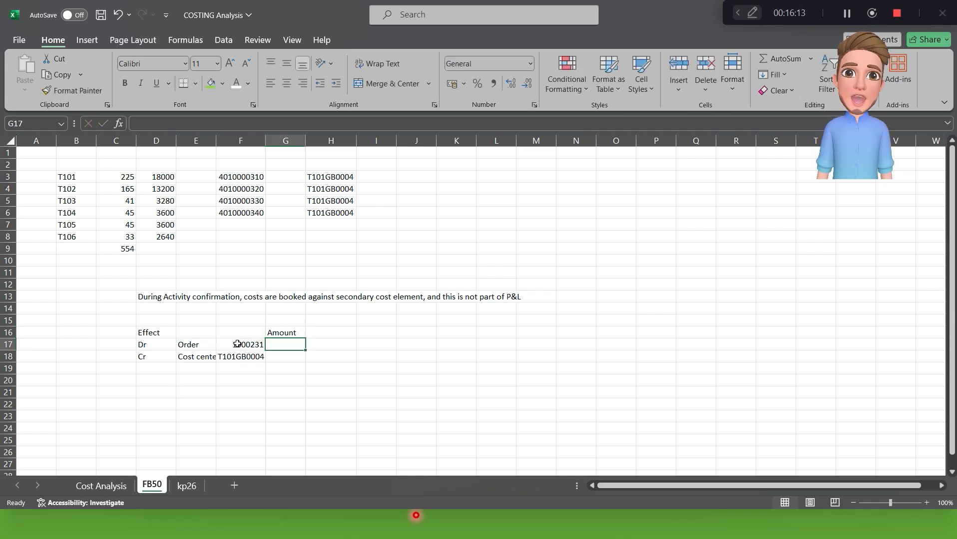
text(33)
key(Return)
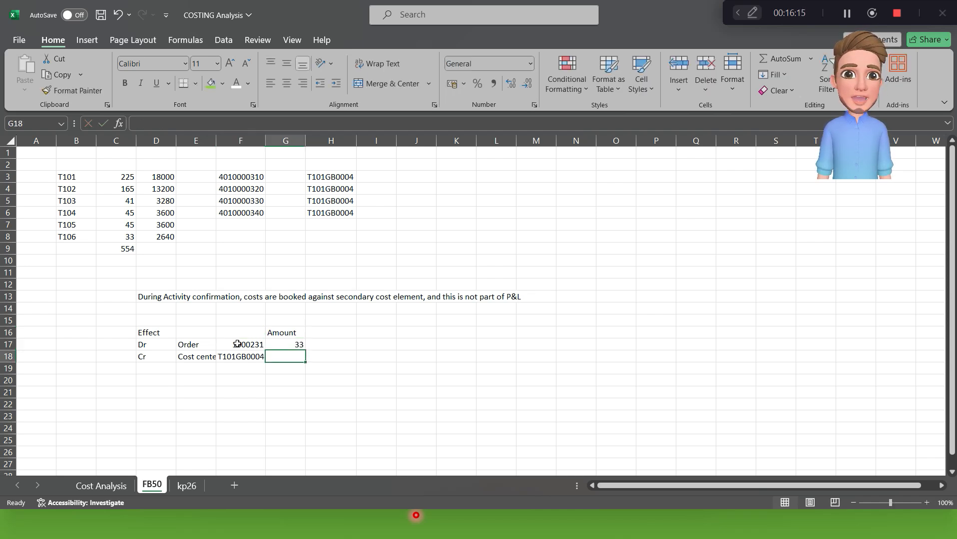
text(-33)
key(Return)
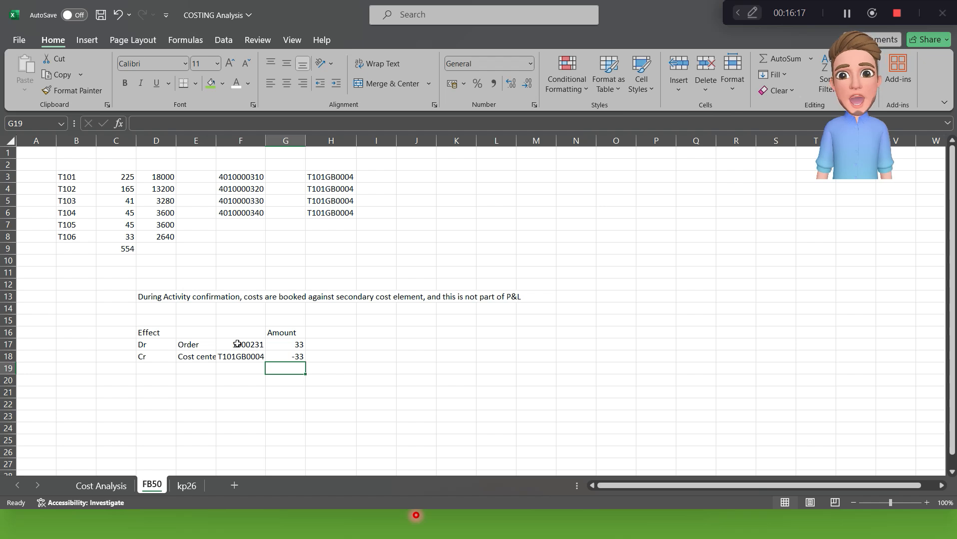
key(Up)
key(Left)
key(Left)
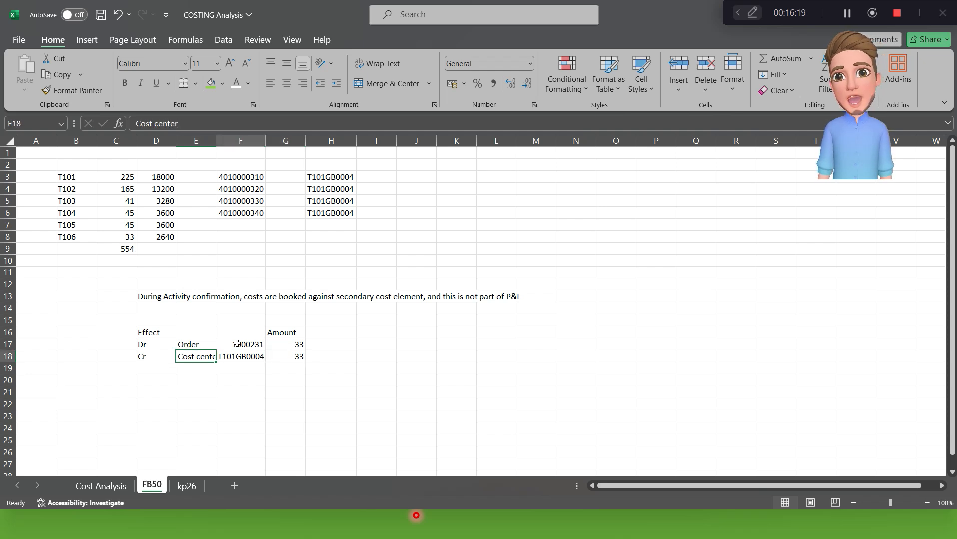
key(Right)
key(Right)
key(Up)
key(Up)
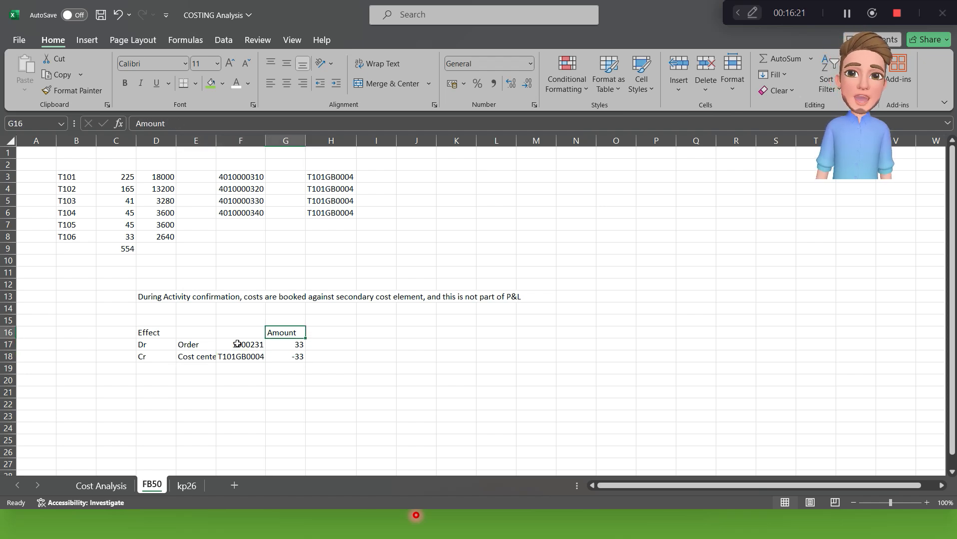
- Move the Amount heading and its two values from G16:G18 one column over, to start at H16
key(shift+Down)
key(shift+Down)
key(ctrl+x)
key(Right)
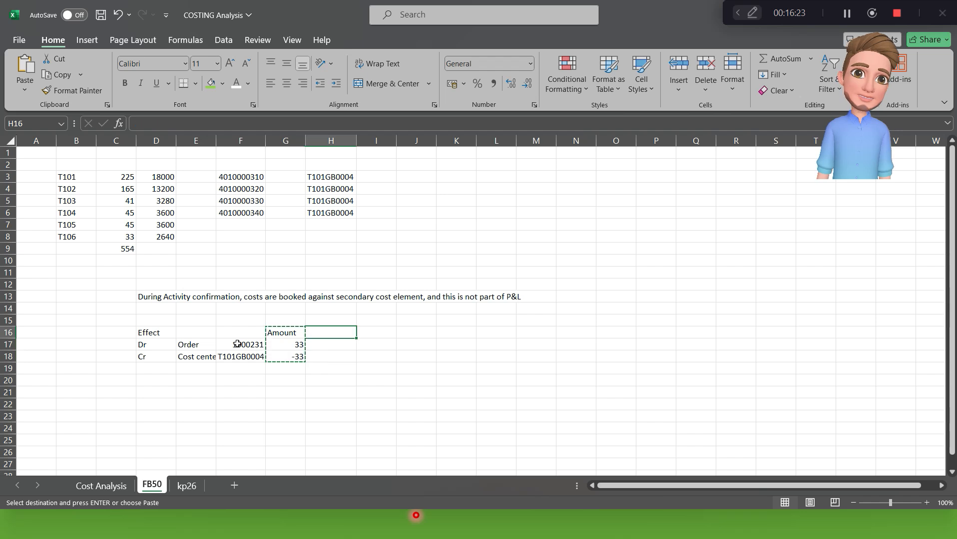
key(ctrl+v)
- Enter the cost element 943000005 in G17 for the Dr line and copy it down to the Cr line in G18
key(Left)
key(Down)
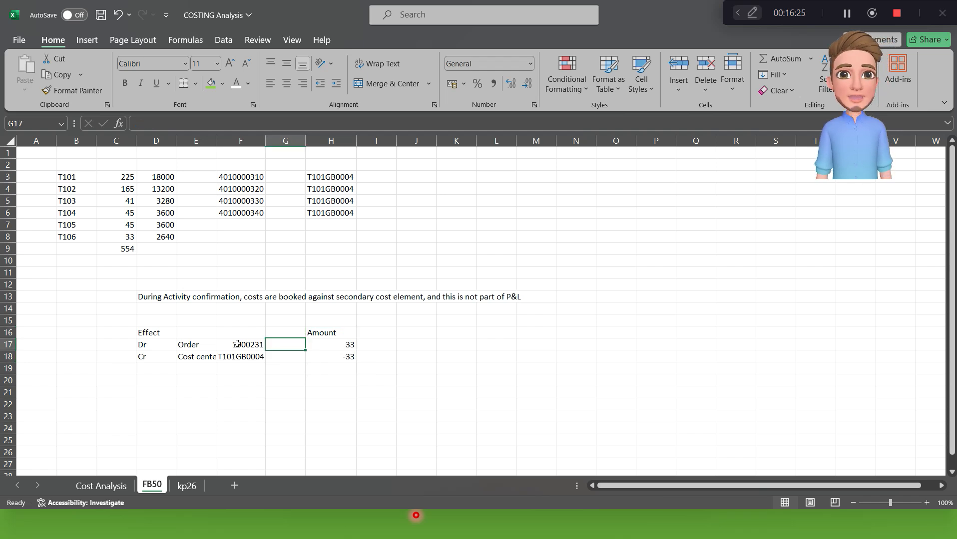
text(94300)
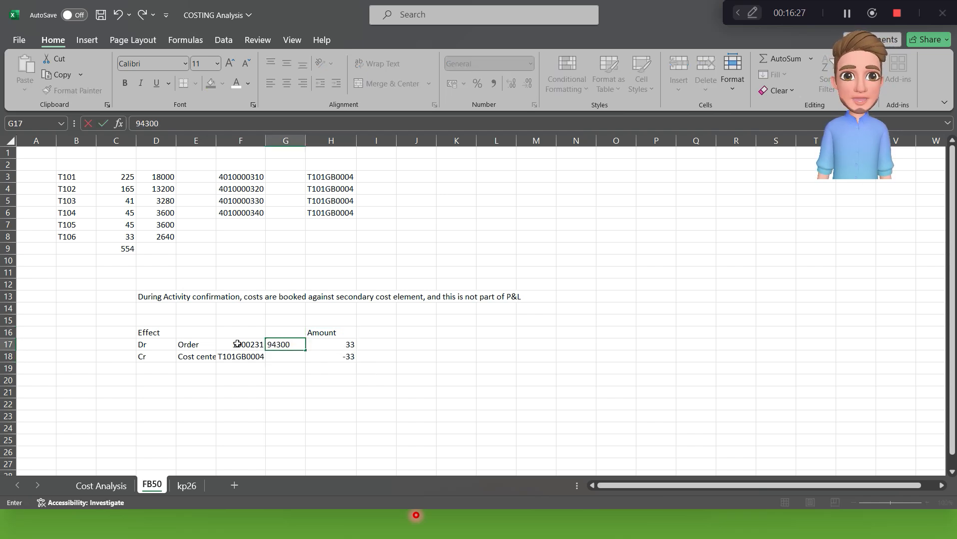
text(0005)
key(Return)
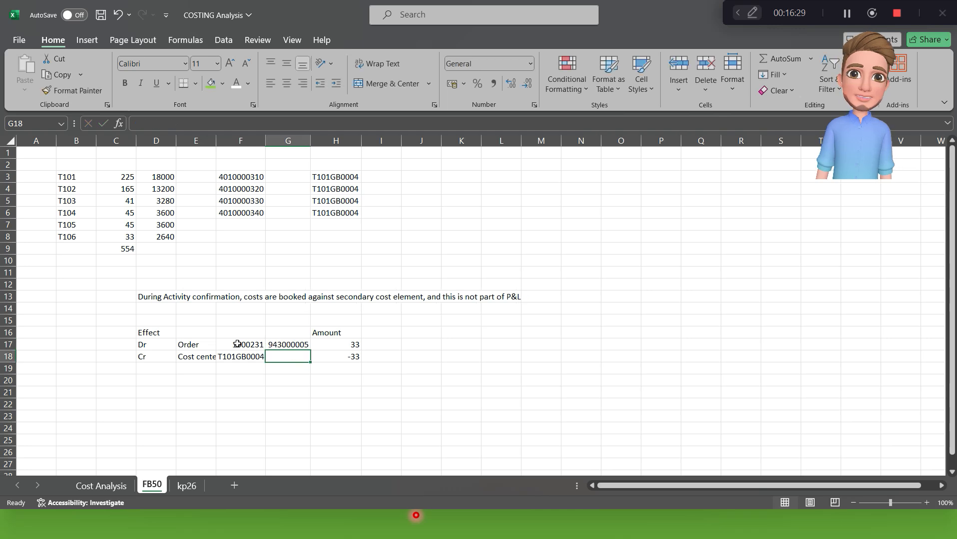
key(ctrl+d)
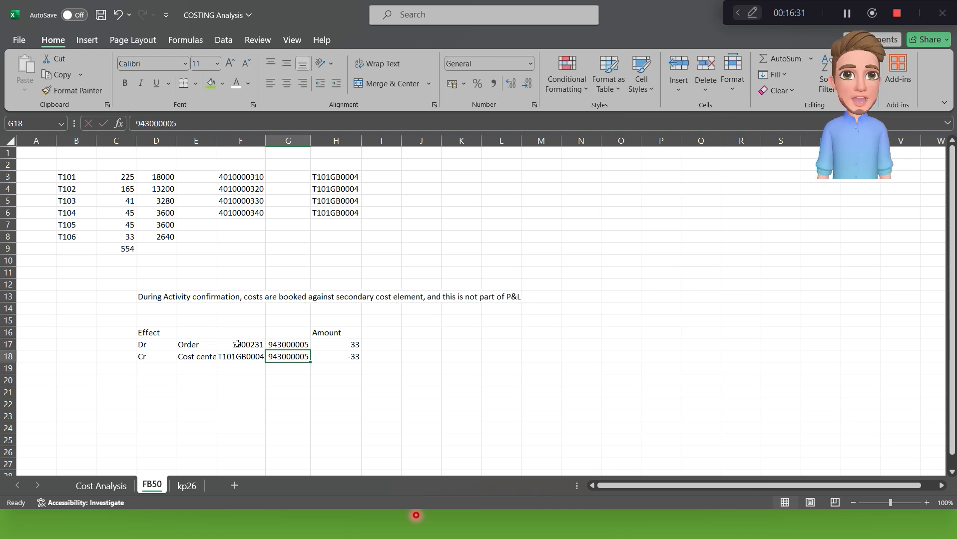
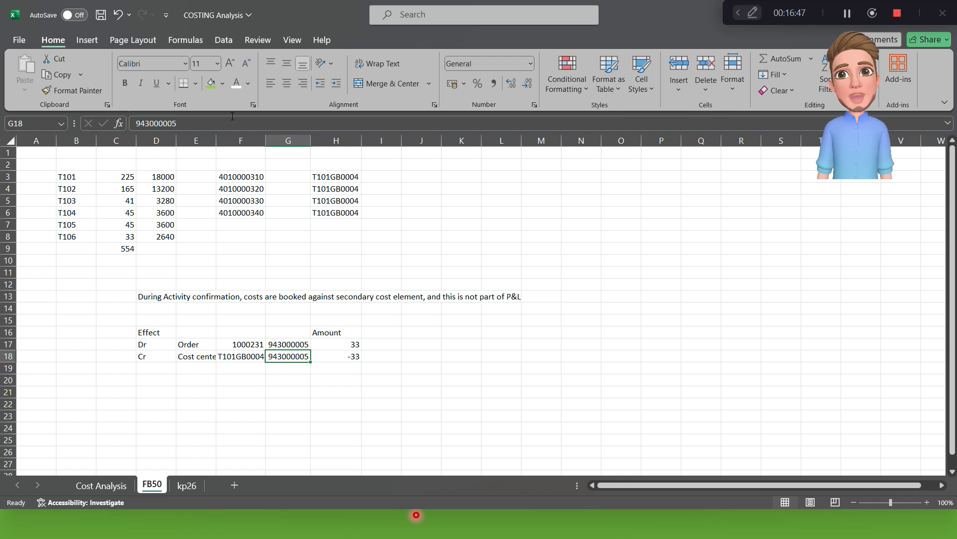
click(260, 223)
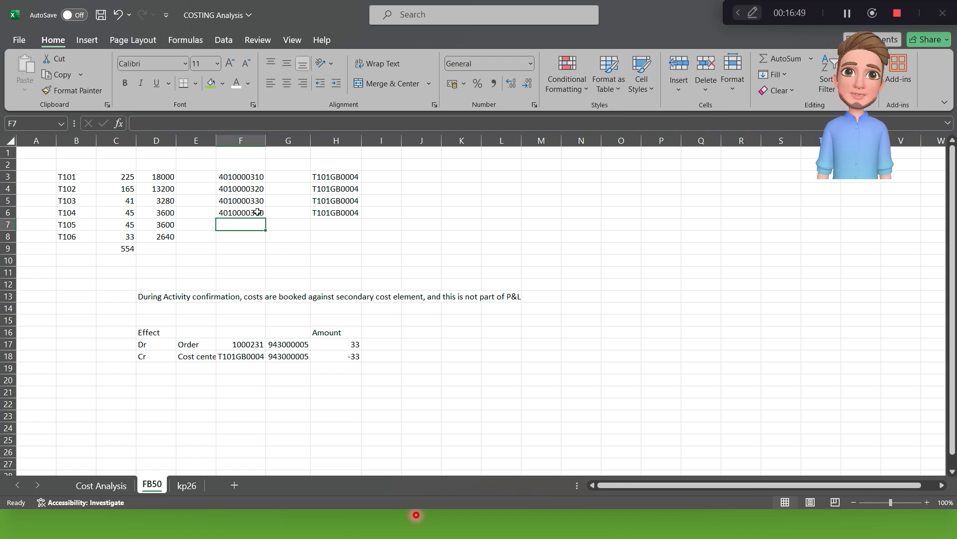
click(254, 213)
drag(265, 219, 265, 232)
click(253, 223)
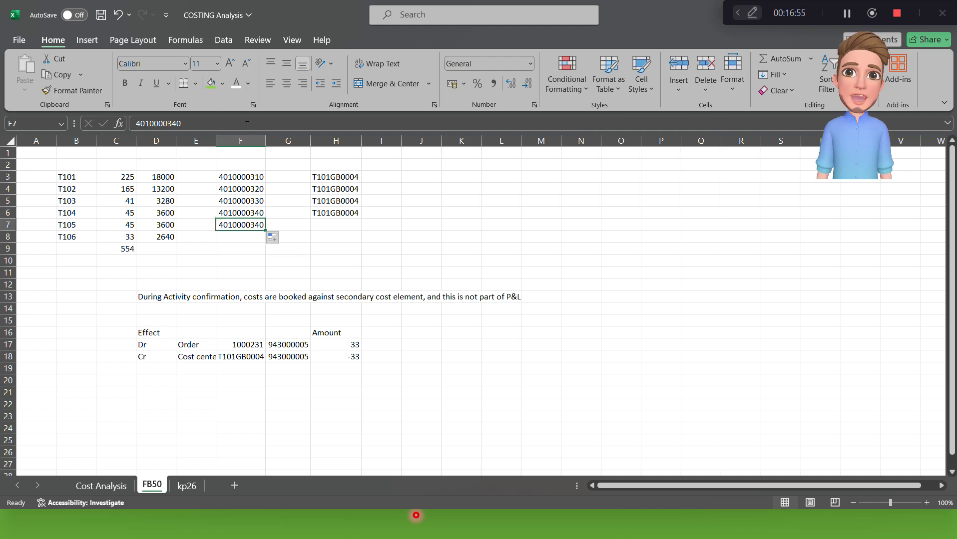
click(194, 124)
key(BackSpace)
key(BackSpace)
text(50)
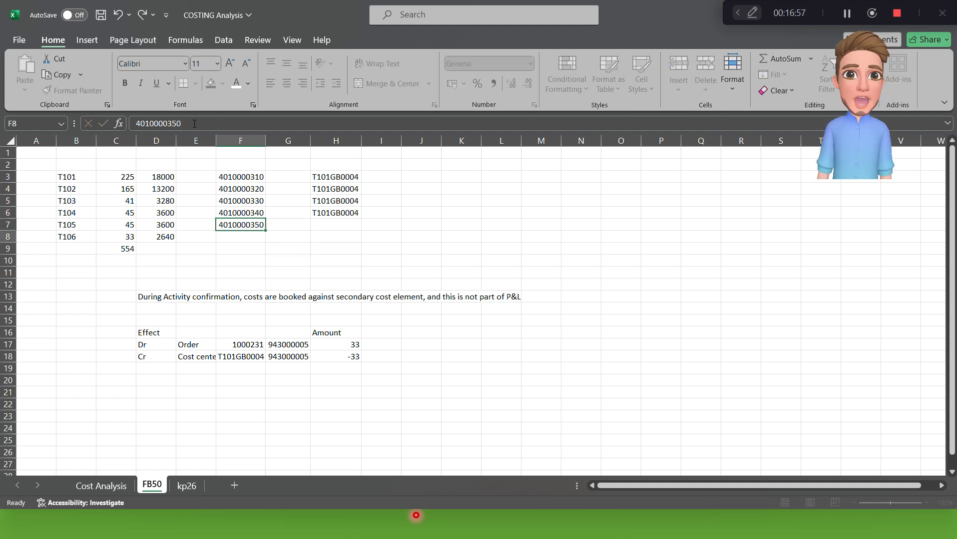
key(Return)
key(ctrl+d)
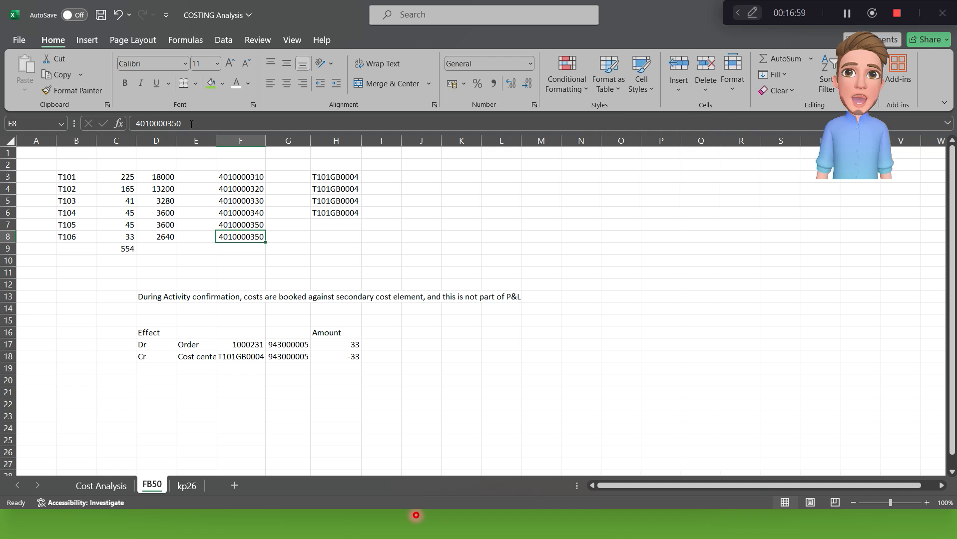
double_click(197, 125)
key(BackSpace)
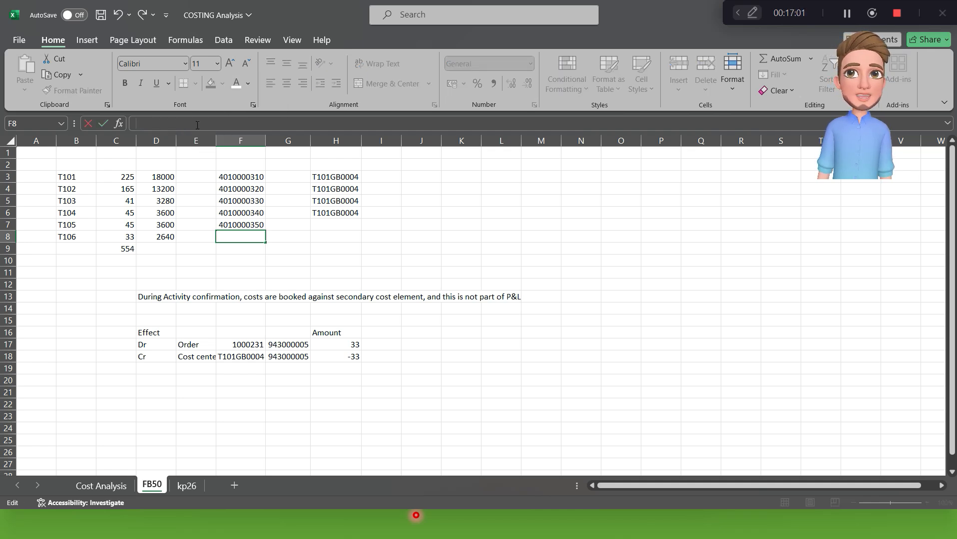
key(Escape)
double_click(197, 125)
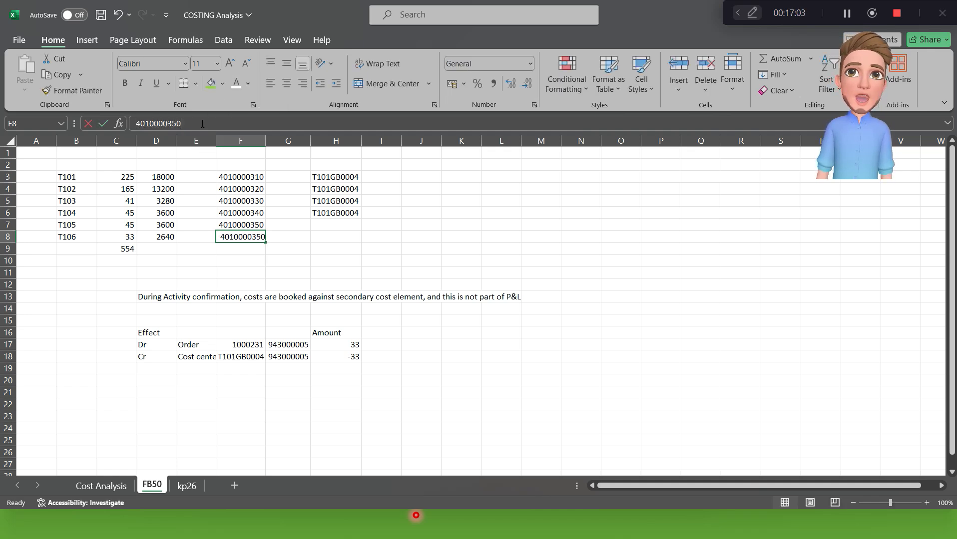
click(206, 122)
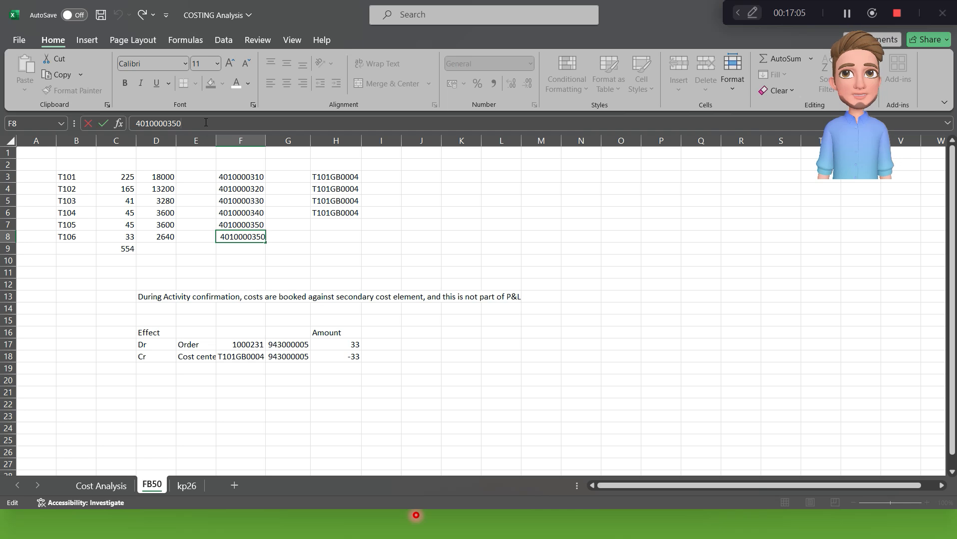
key(BackSpace)
key(BackSpace)
text(60)
key(Return)
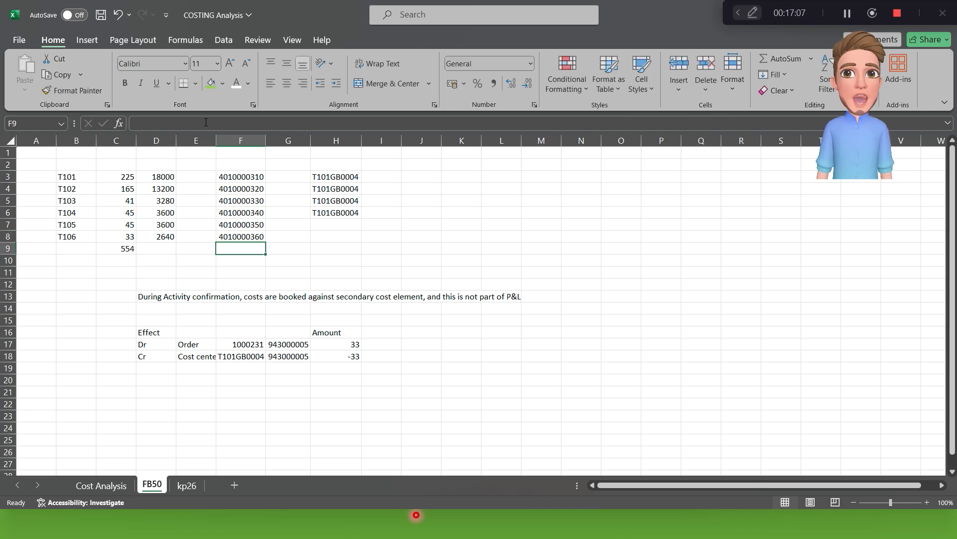
- Enter the cost center T10REPMAN for T105 in cell H7
key(Up)
key(Up)
key(Right)
key(Right)
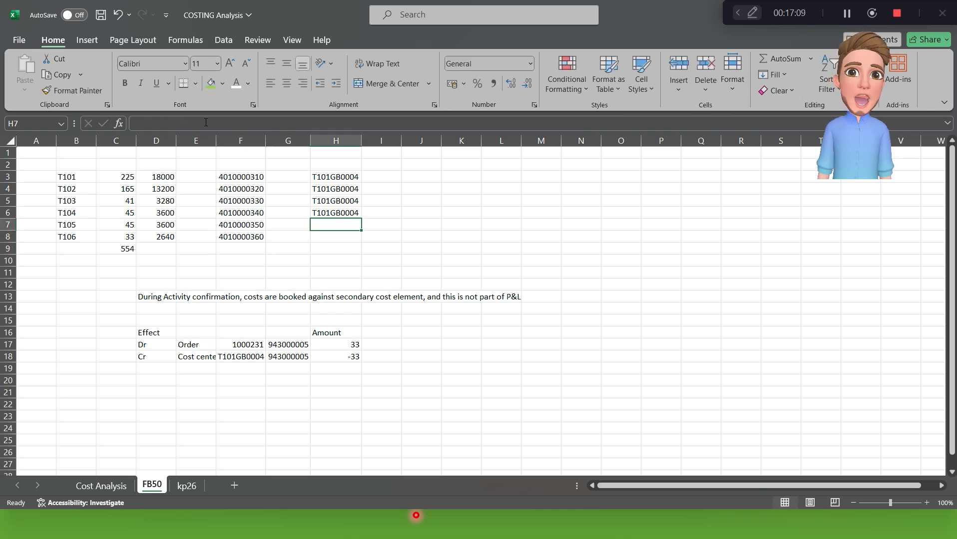
key(Caps_Lock)
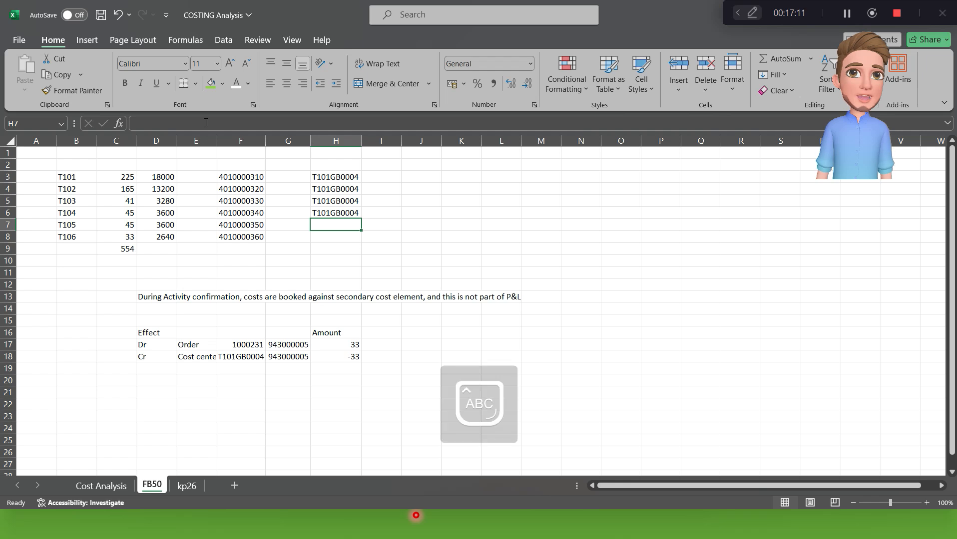
text(G)
key(BackSpace)
text(T)
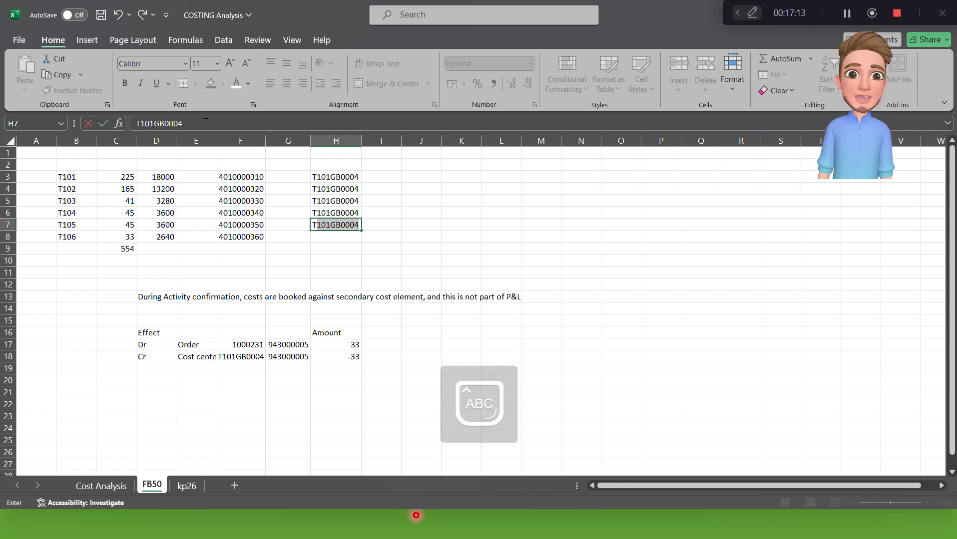
text(10REPMAN)
key(Return)
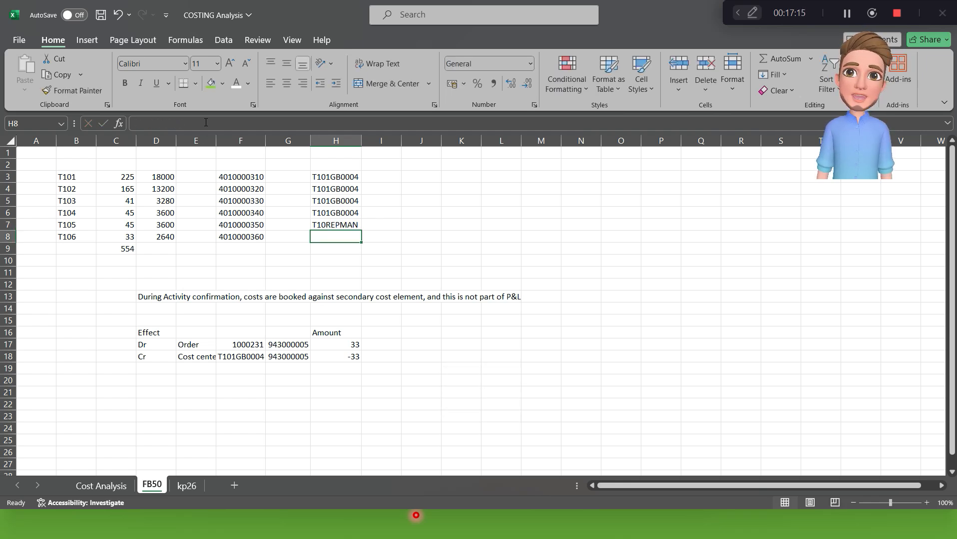
- Enter the cost center T100QUALTY for T106 in cell H8
text(T100)
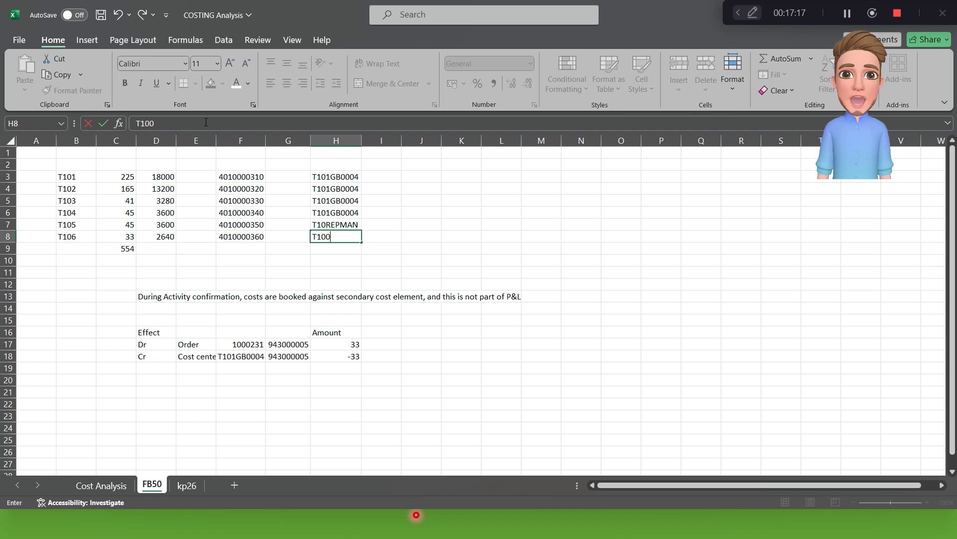
text(QUALTY)
key(Return)
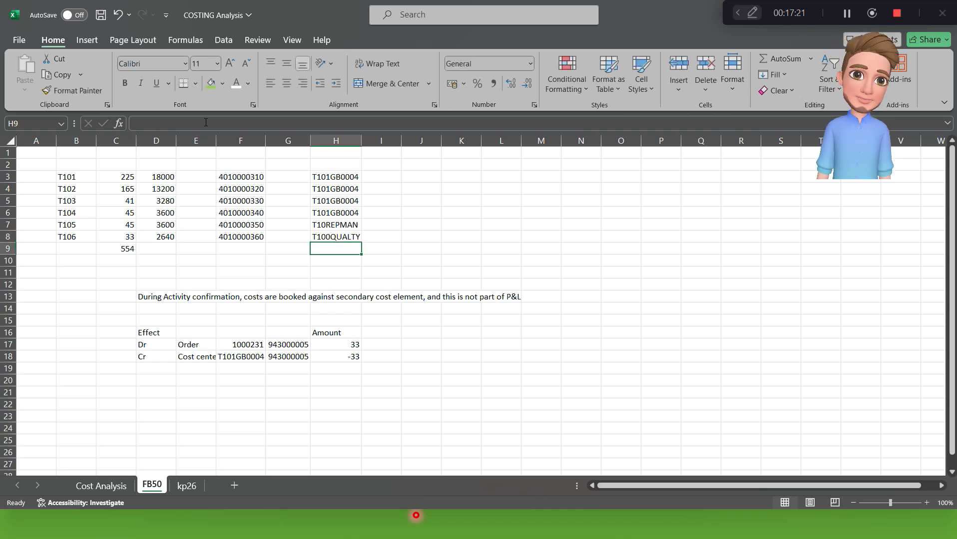
- Enter the amounts 22000 in I3 and 15000 in I4, beside the cost centers for T101 and T102
key(Up)
key(Up)
key(Up)
key(Up)
key(Up)
key(Up)
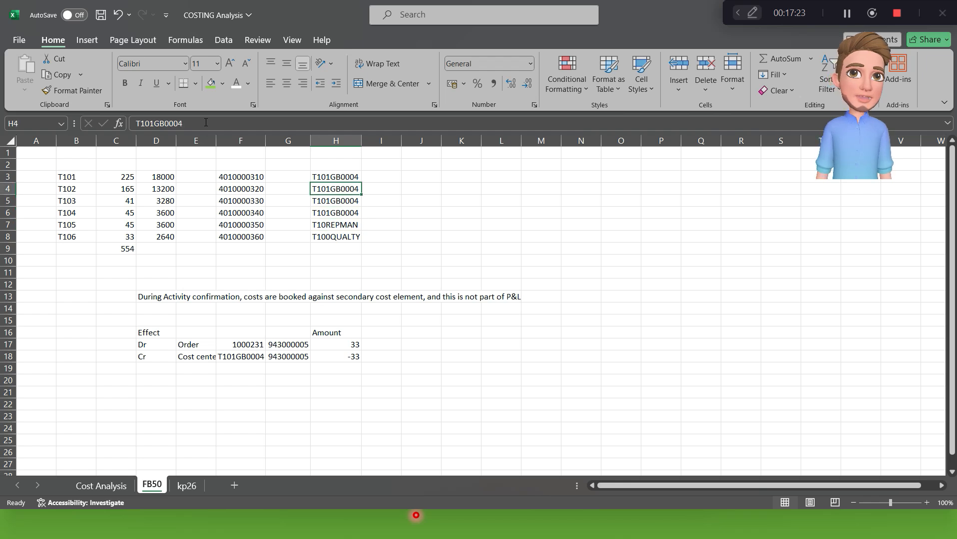
key(Right)
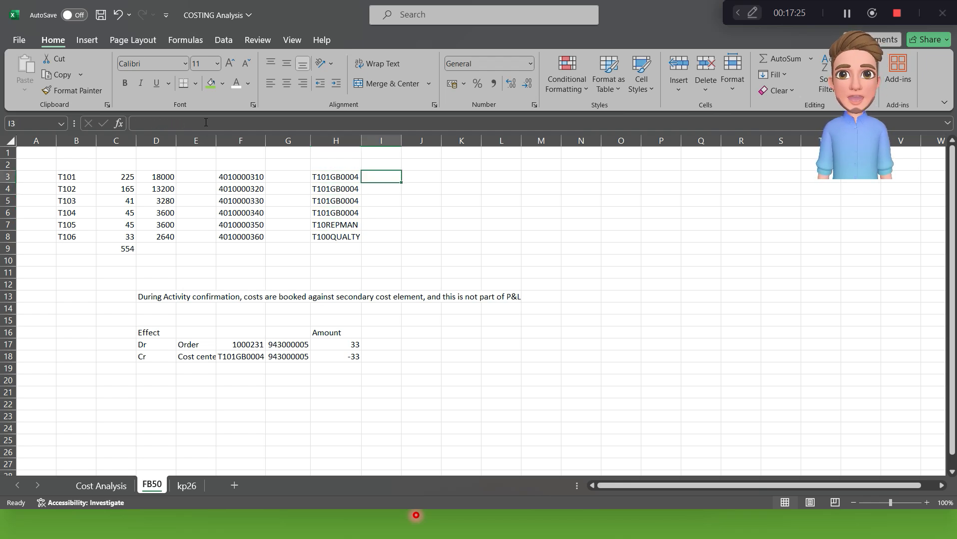
text(22000)
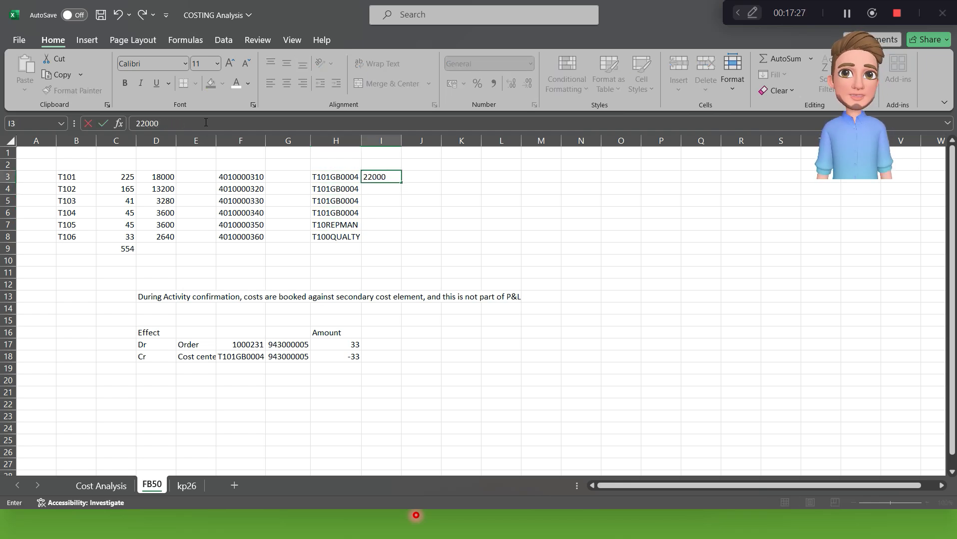
key(Return)
text(15)
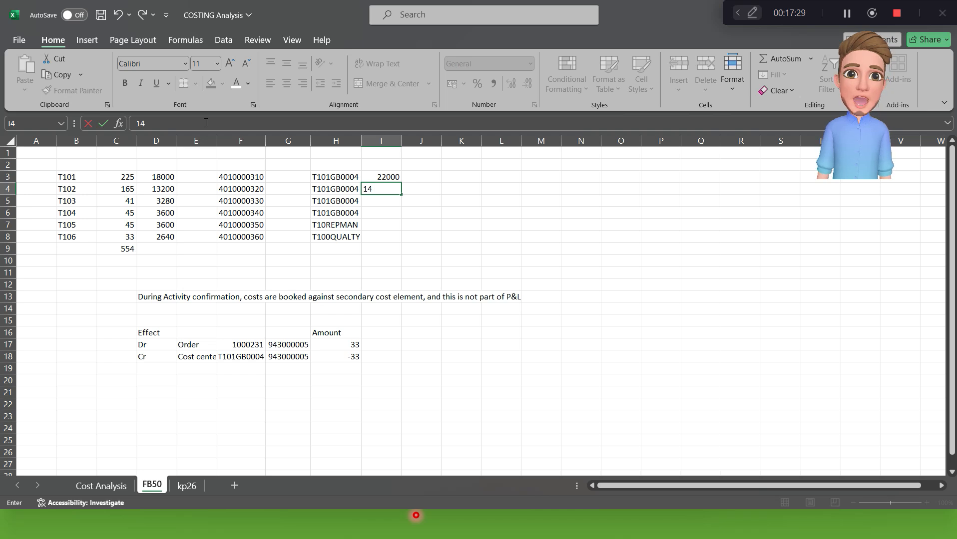
text(000)
key(Return)
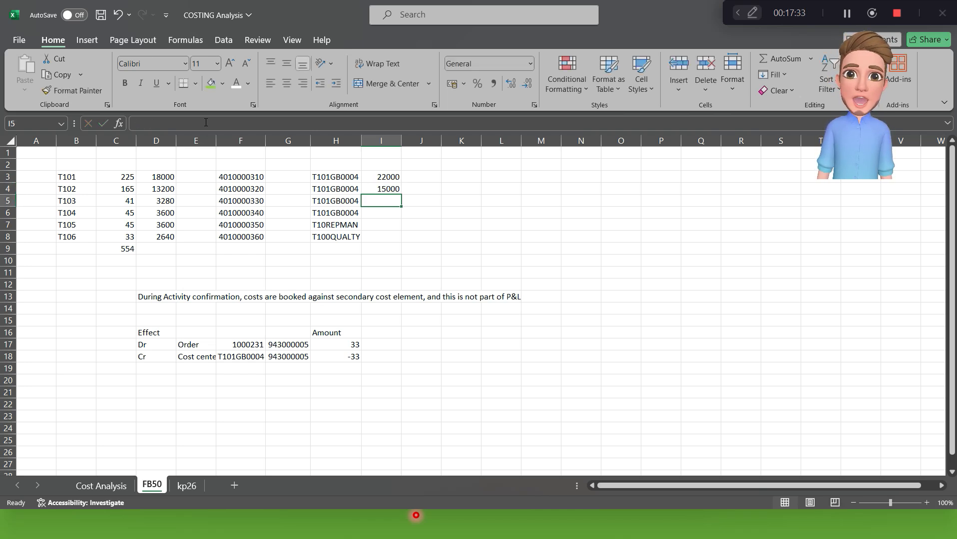
- Fill in the remaining amounts for T103 to T106 in I5:I8 with 4000, 4200, 4500 and 4200
text(4000)
key(Return)
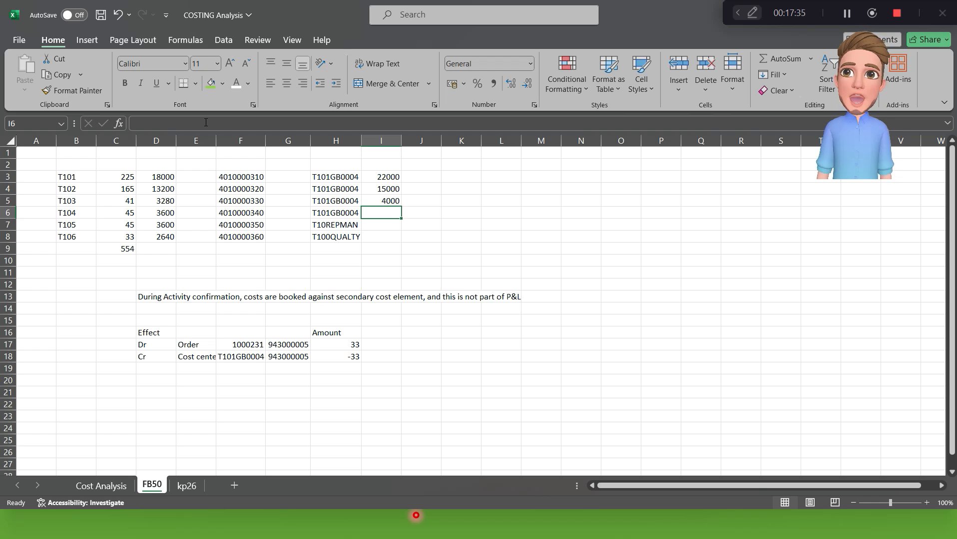
text(4200)
key(Return)
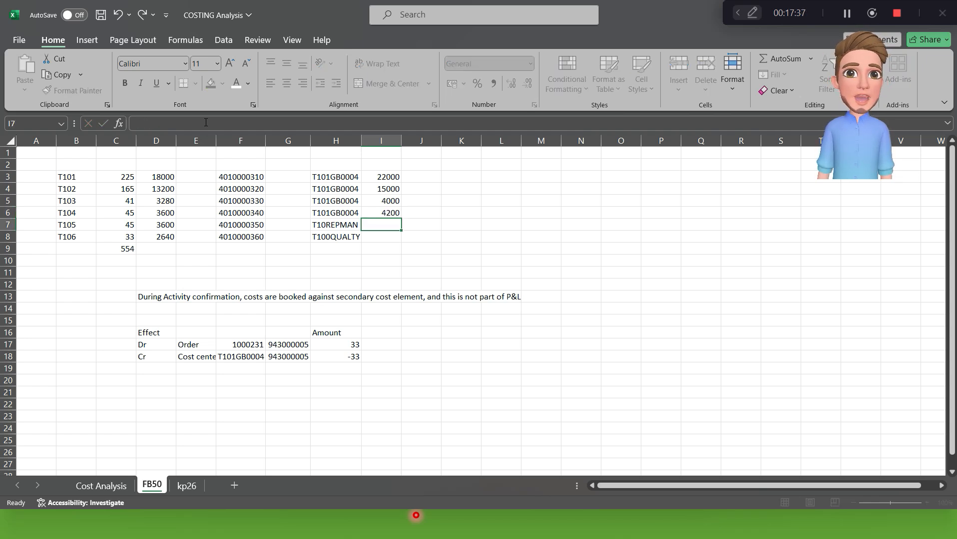
text(4500)
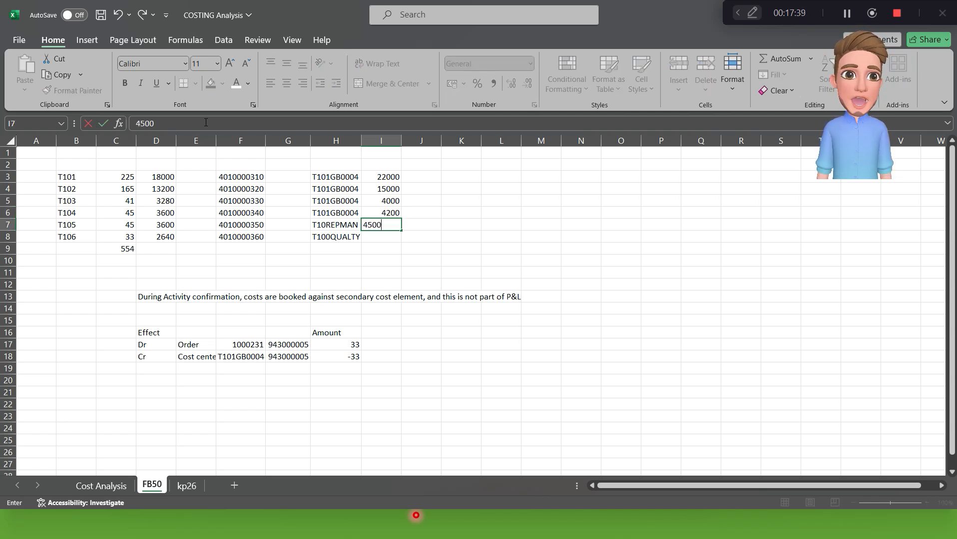
key(Return)
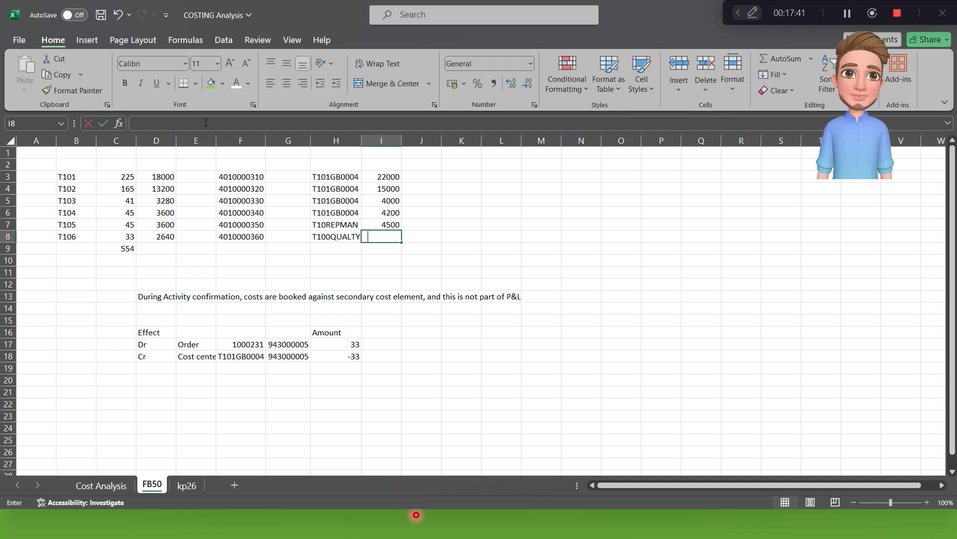
text(4200)
key(Return)
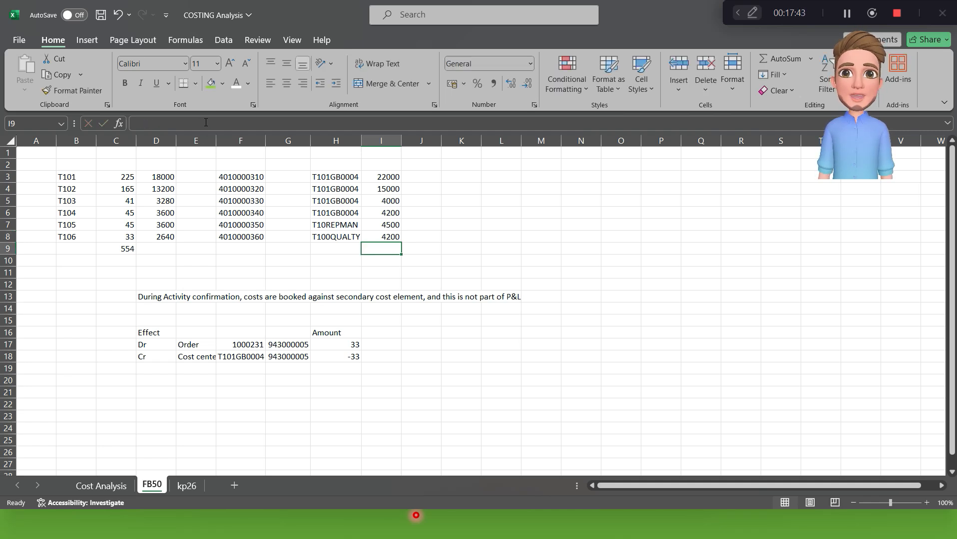
key(Up)
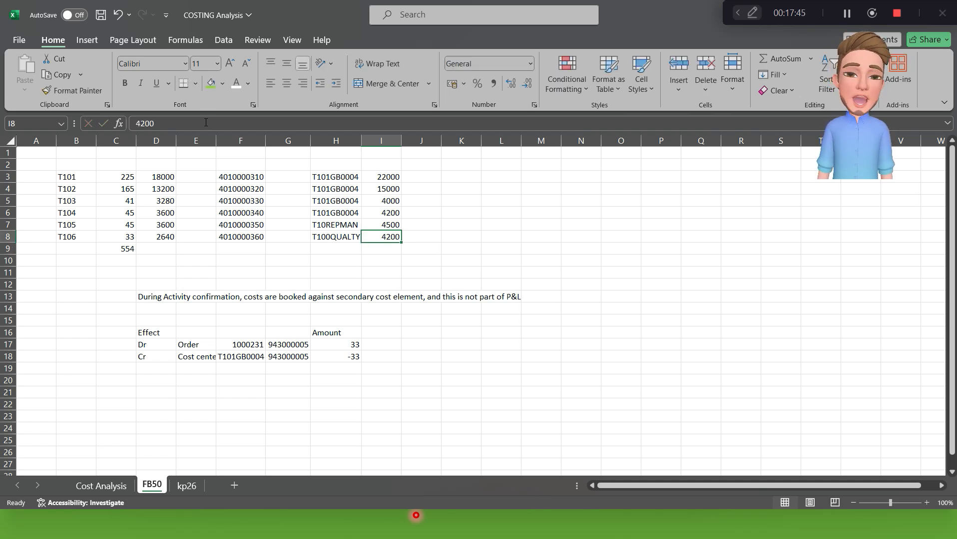
- Switch to the SAP cost center report and look at the detail reports offered for the T106 actual activity
key(alt+Tab)
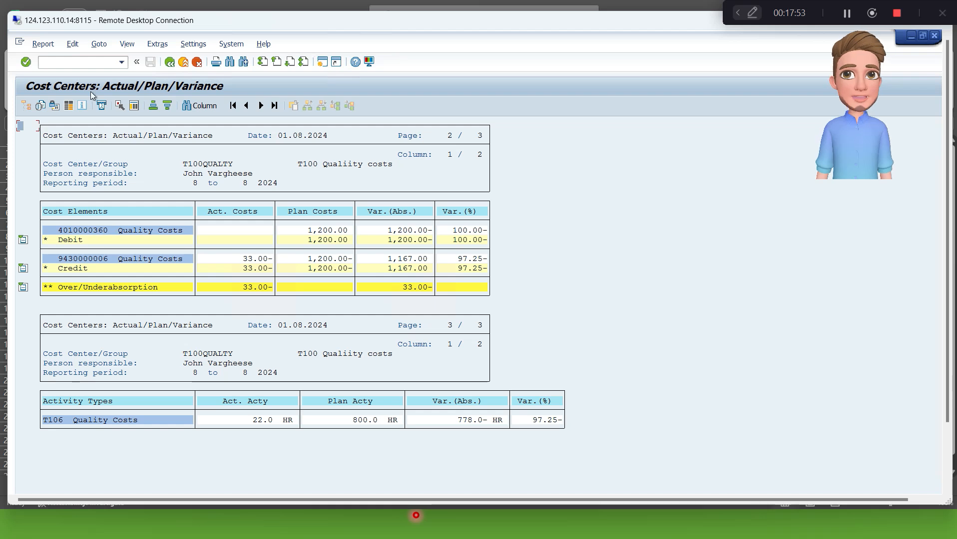
click(80, 63)
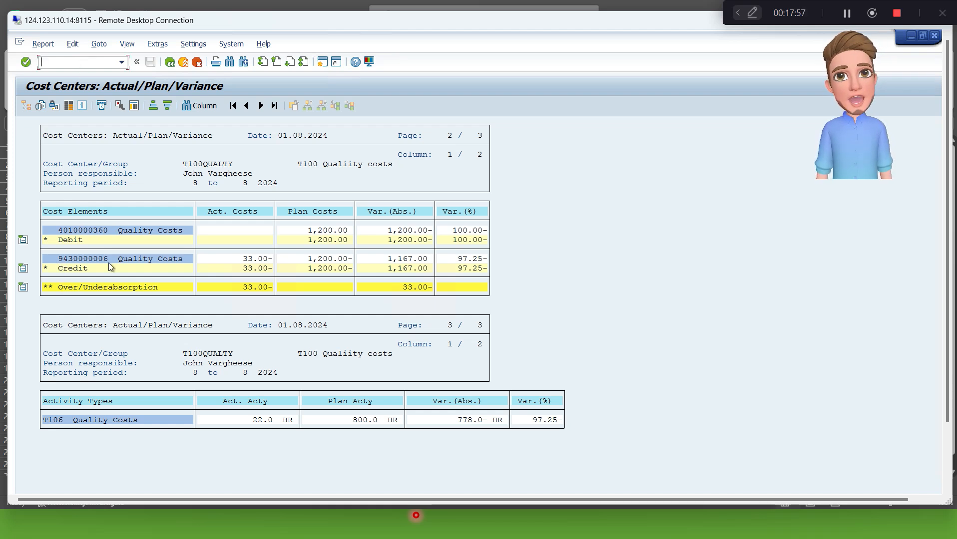
double_click(257, 425)
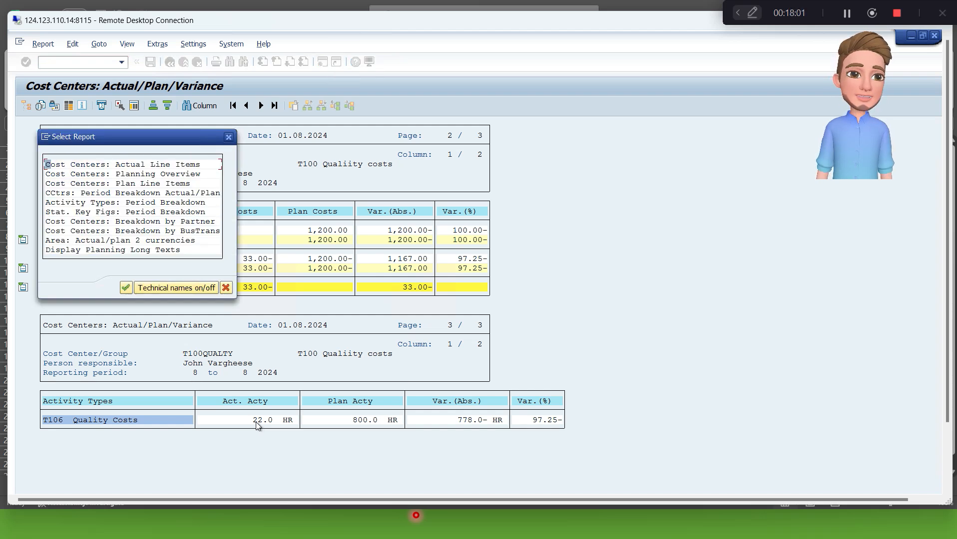
click(228, 137)
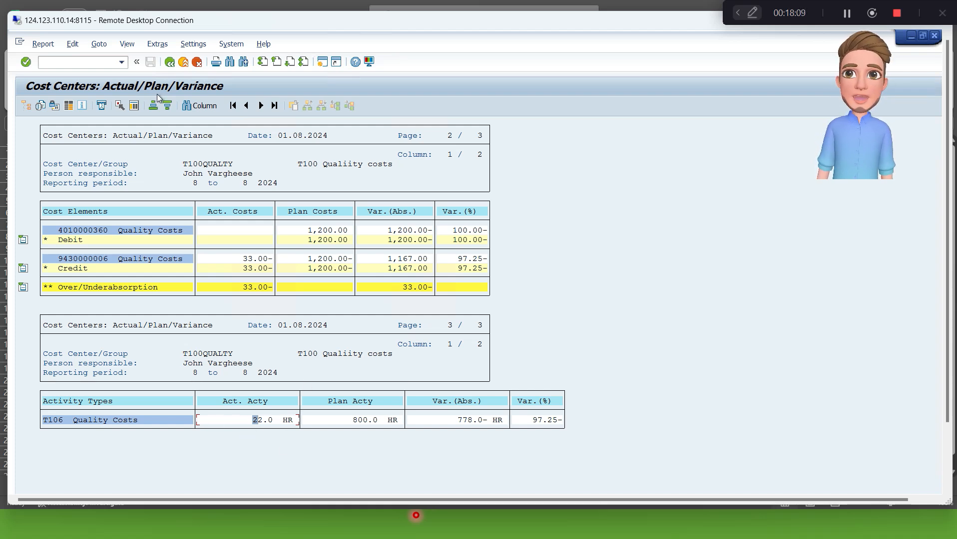
- Exit the current report and run the Actual/Plan/Variance cost center report for cost center T101GB0004
click(169, 62)
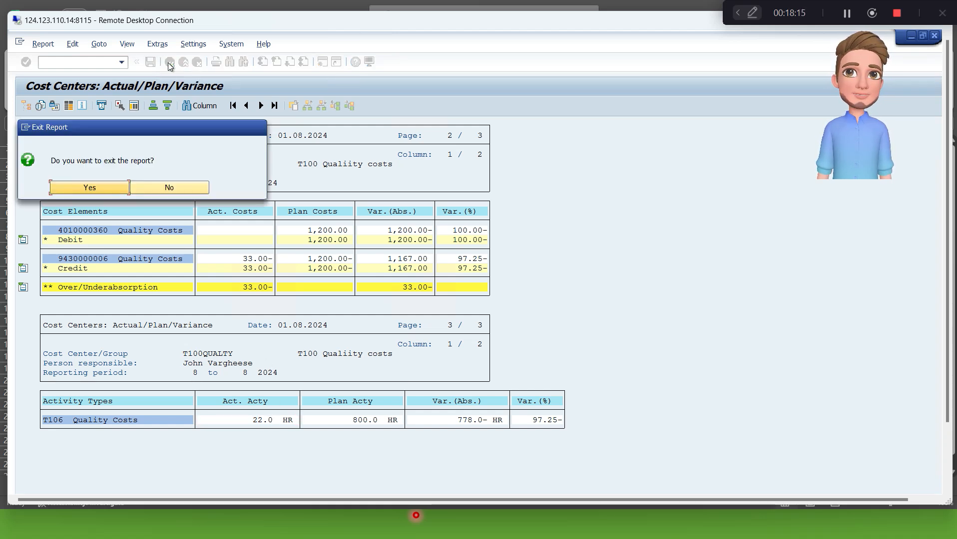
click(109, 188)
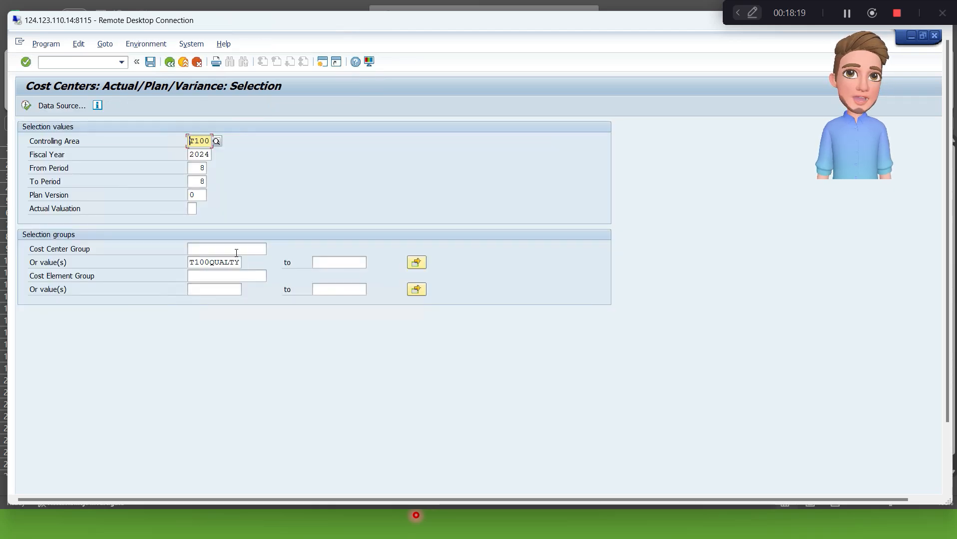
click(235, 263)
key(BackSpace)
key(BackSpace)
key(BackSpace)
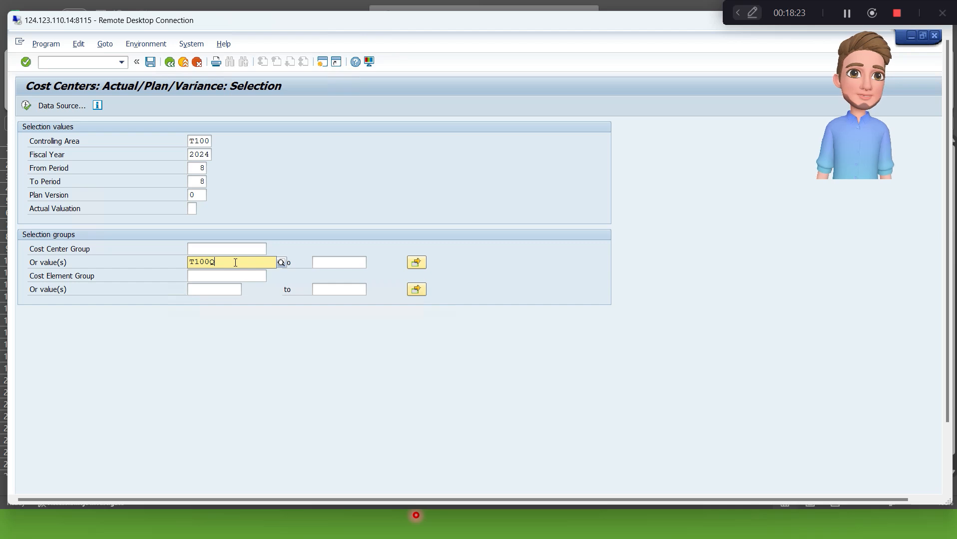
key(BackSpace)
key(BackSpace)
key(BackSpace)
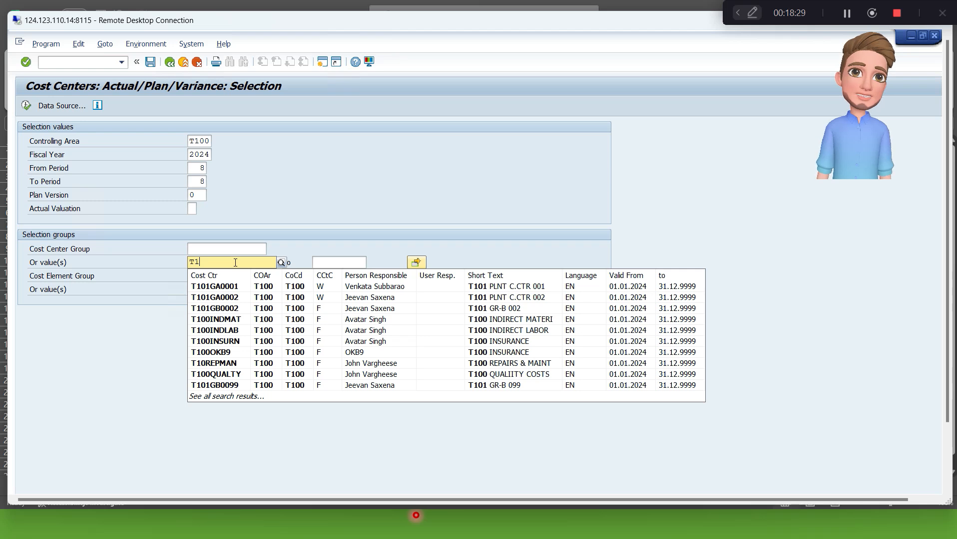
text(01)
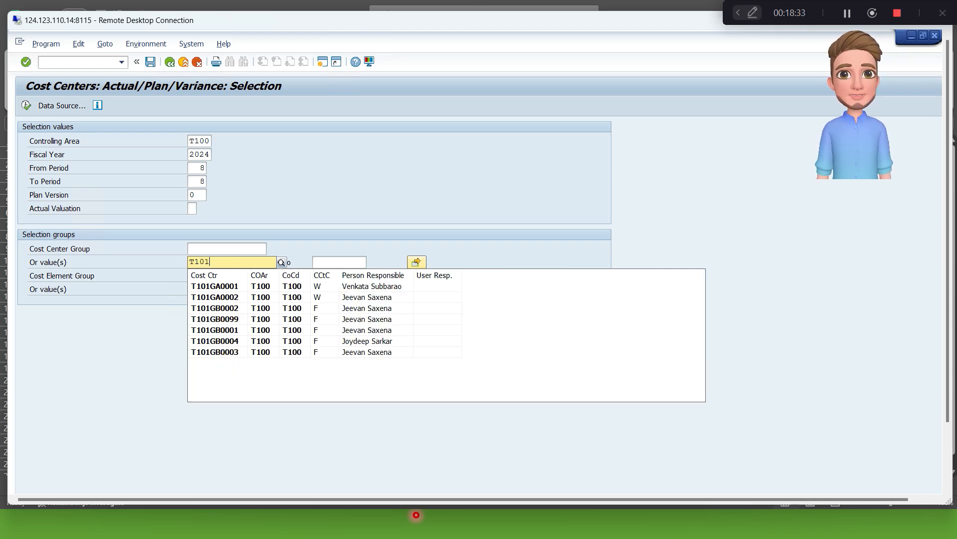
click(233, 329)
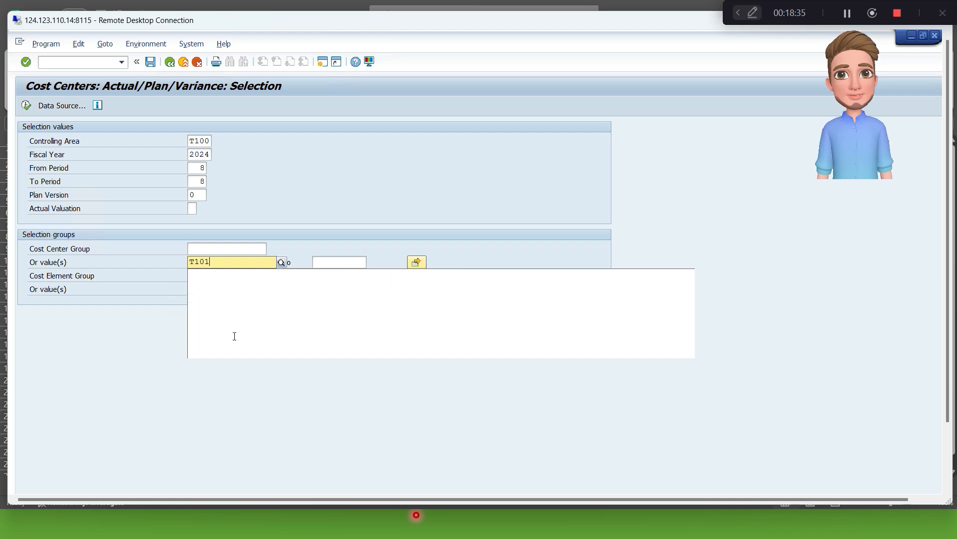
key(Caps_Lock)
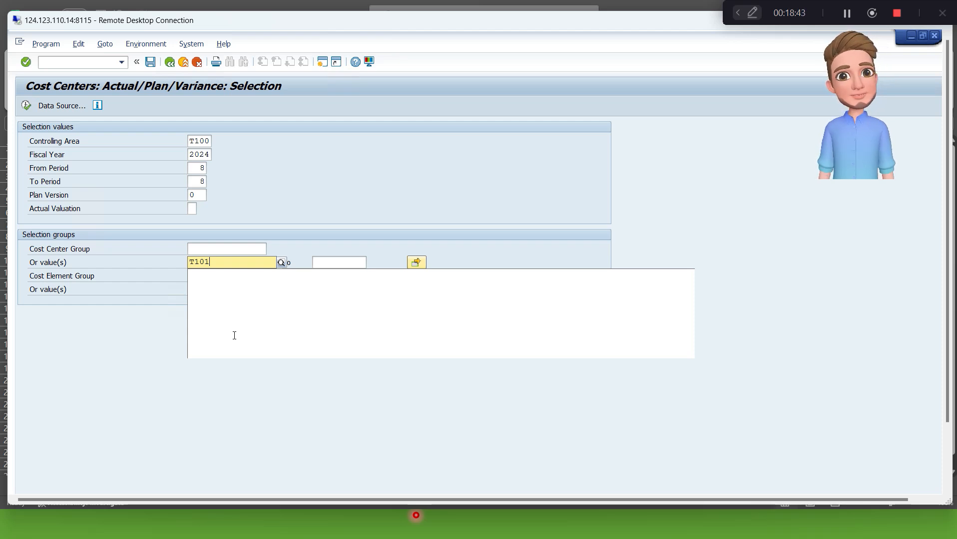
text(gb0004)
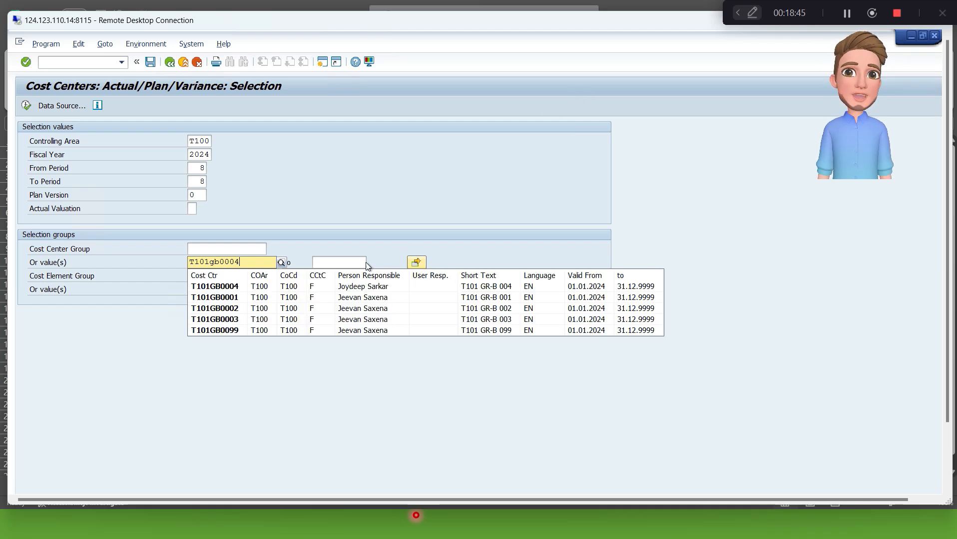
key(Return)
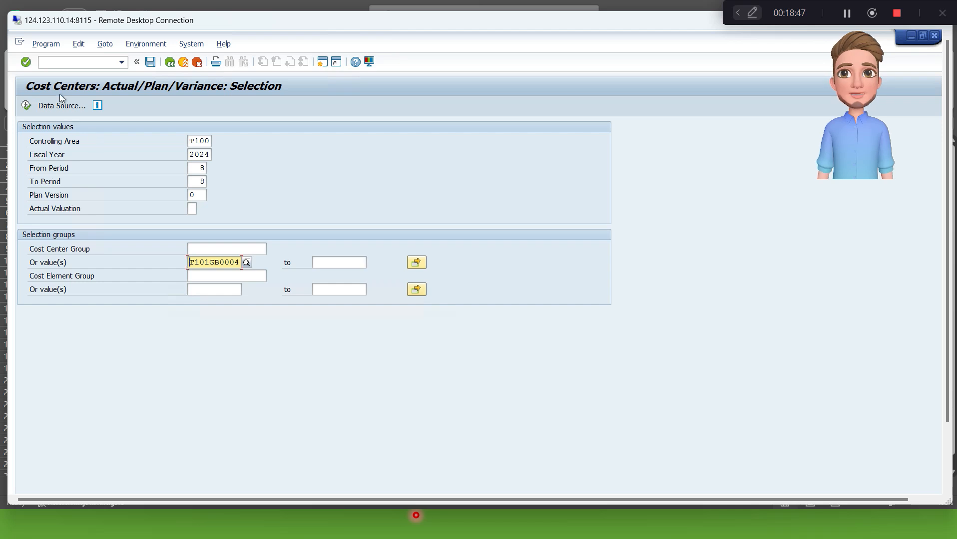
click(27, 108)
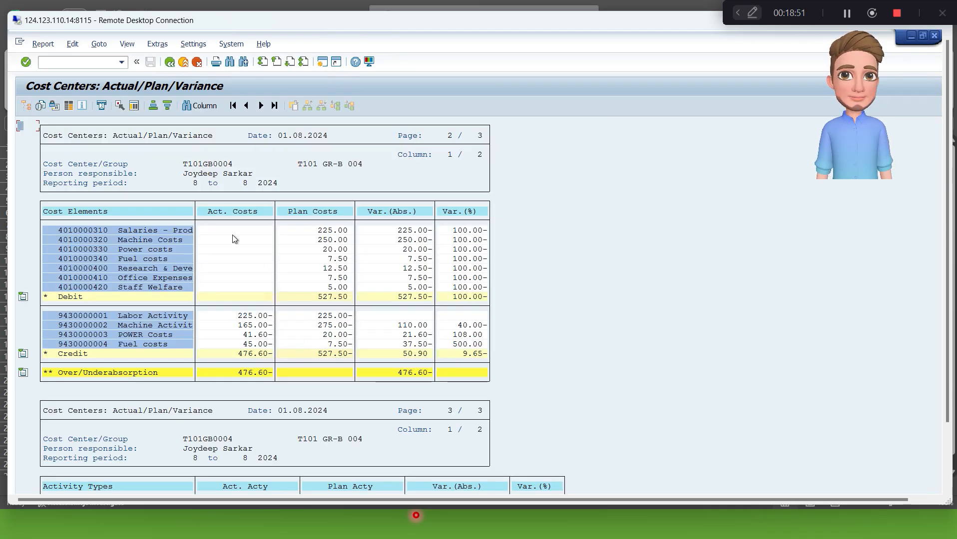
- Open the G/L account document entry transaction FB50 in a new session
click(98, 62)
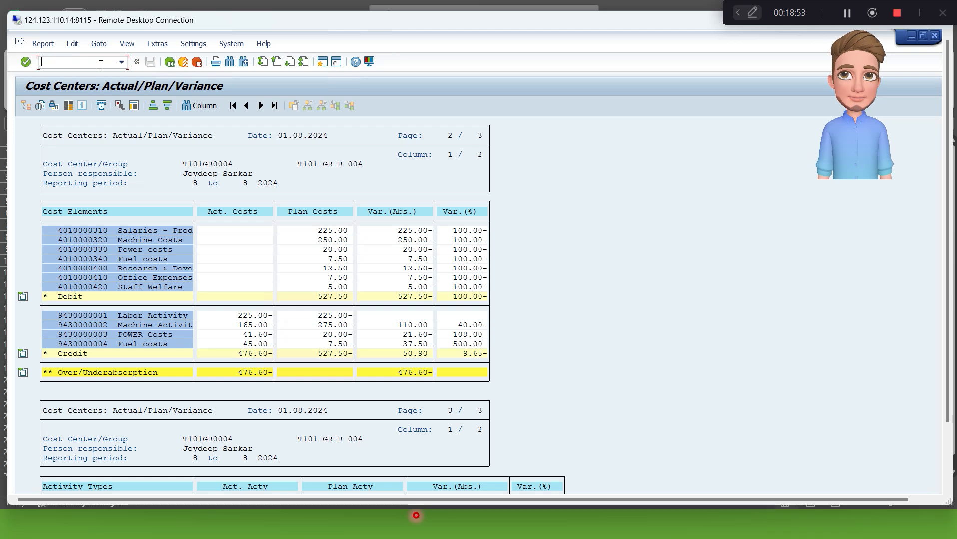
text(/ofb50)
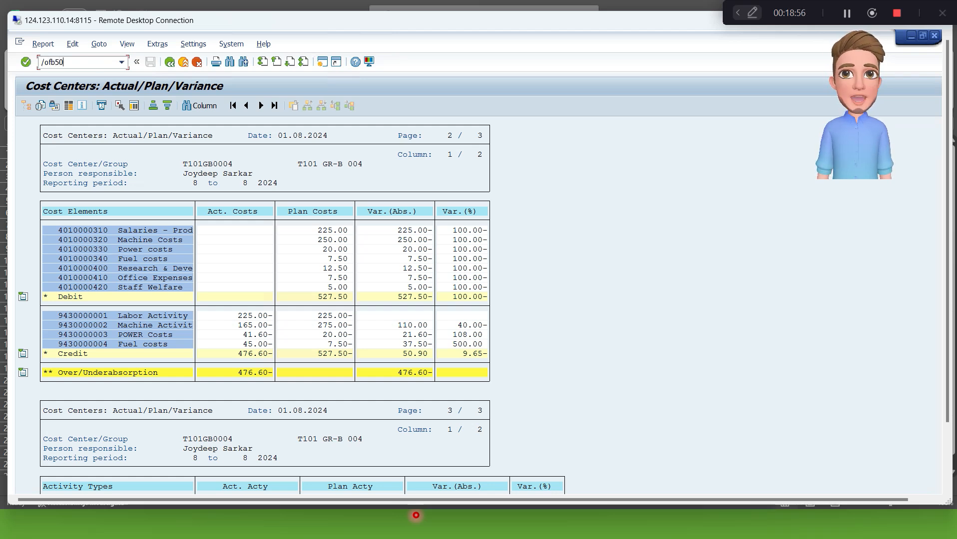
key(Return)
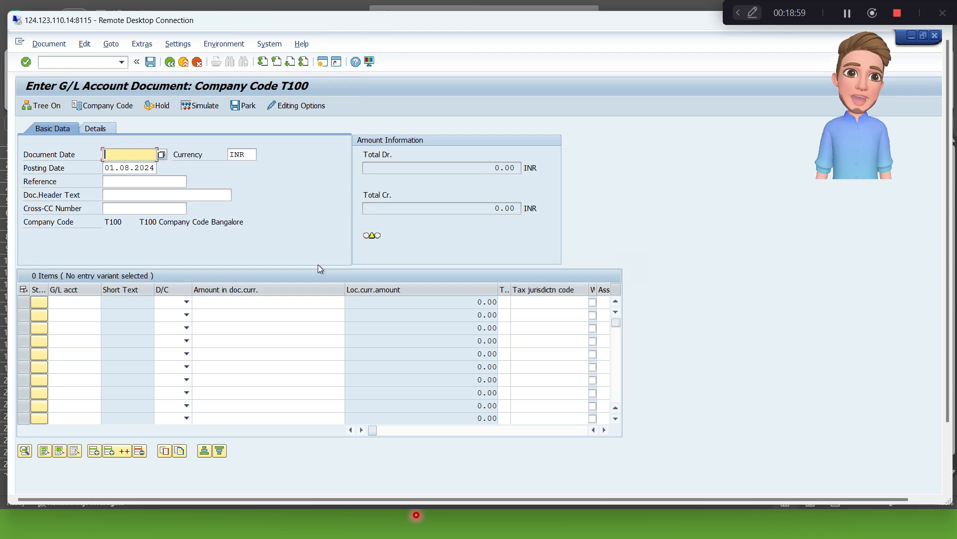
- Switch to the Excel costing workbook and enter the multiplier 10 in cell I2 of the Cost Analysis sheet
key(alt+Tab)
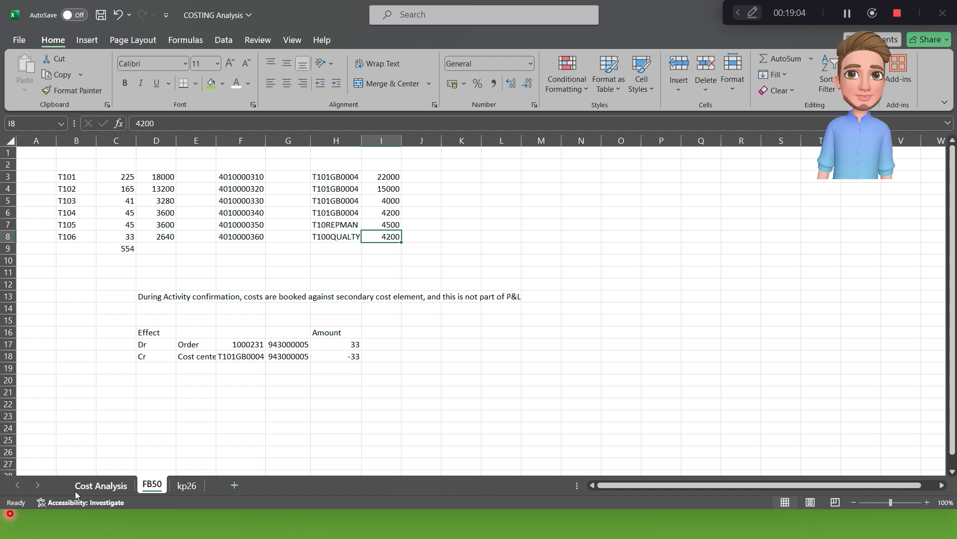
click(88, 487)
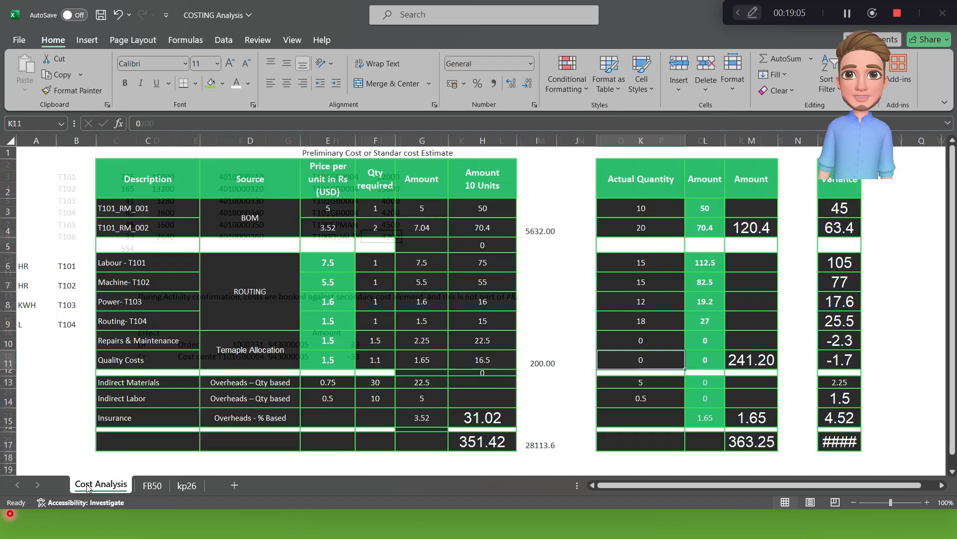
click(382, 185)
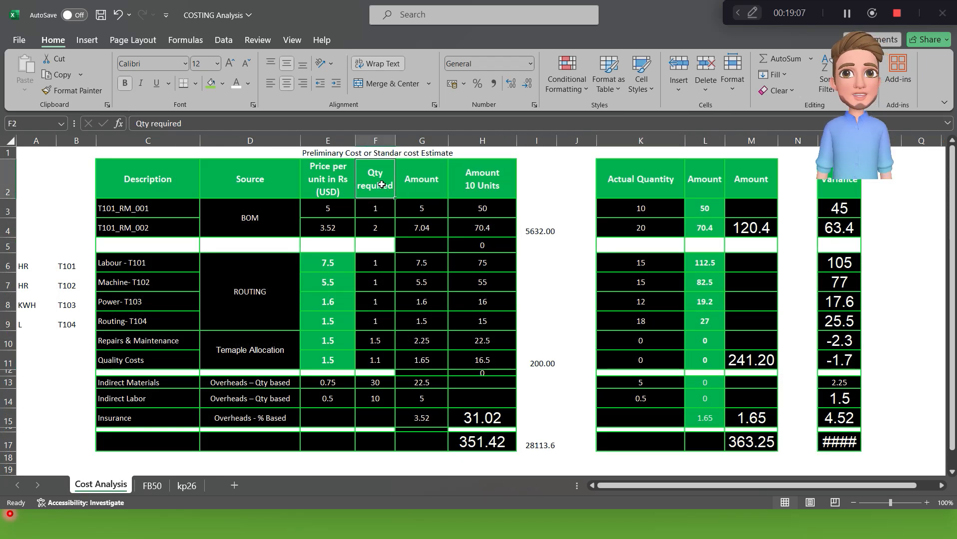
click(539, 168)
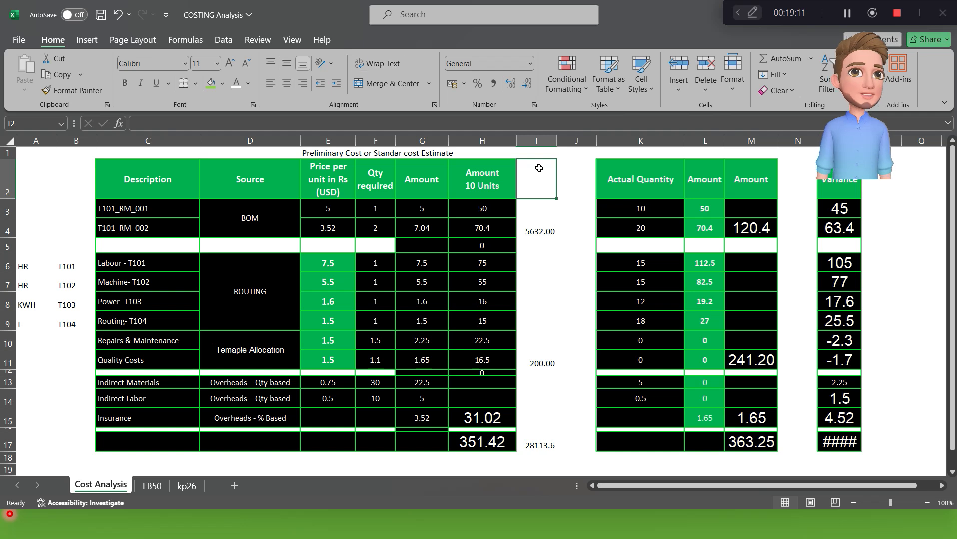
text(10)
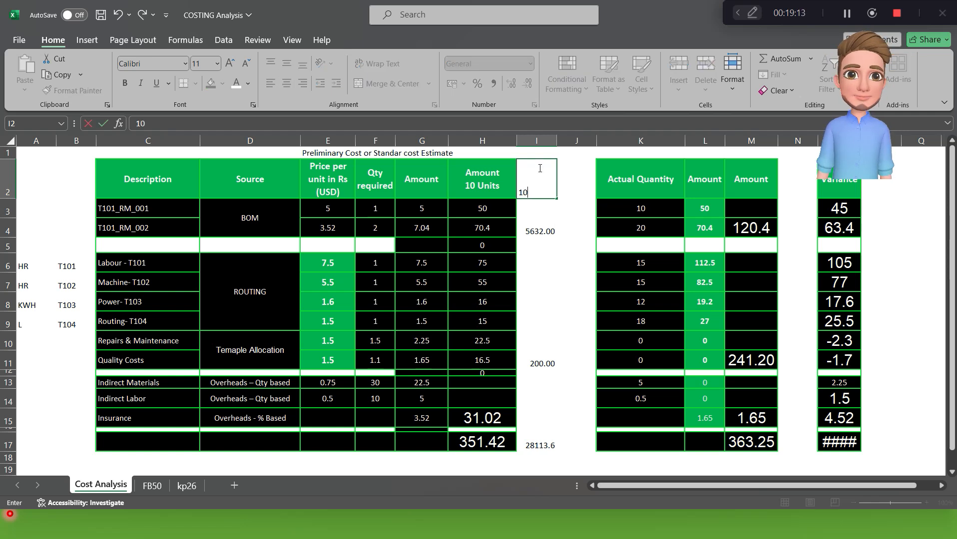
key(ctrl+Return)
- Multiply the required quantities in F3:F11 by the 10 in I2, using Paste Special with values and Multiply
key(ctrl+c)
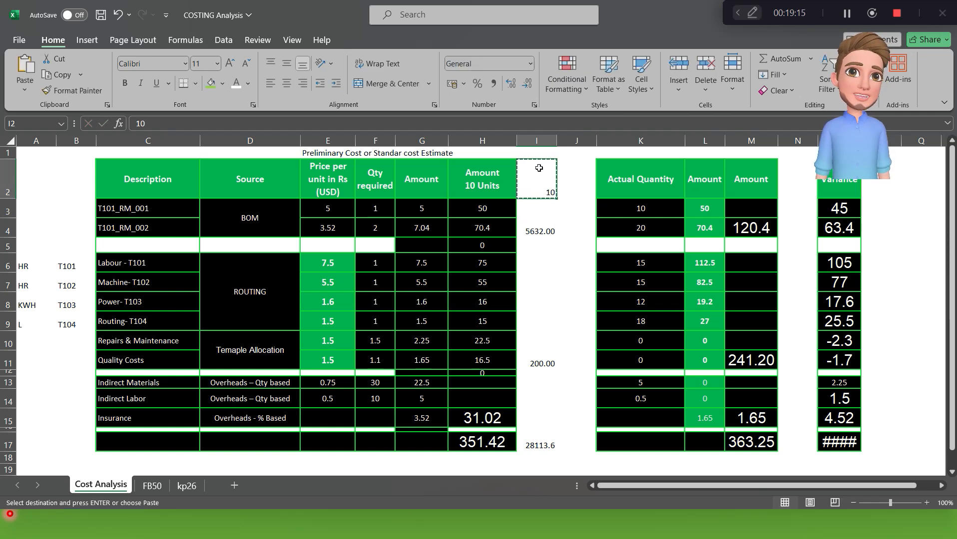
click(389, 207)
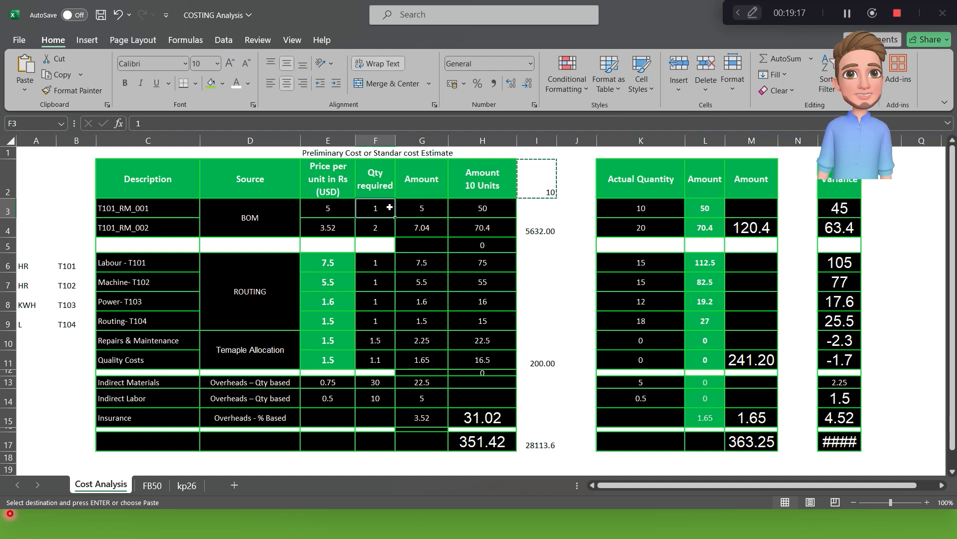
key(shift+Down)
key(shift+Down)
key(shift+Down)
key(shift+Down)
key(shift+Down)
key(shift+Down)
key(shift+Down)
key(shift+Down)
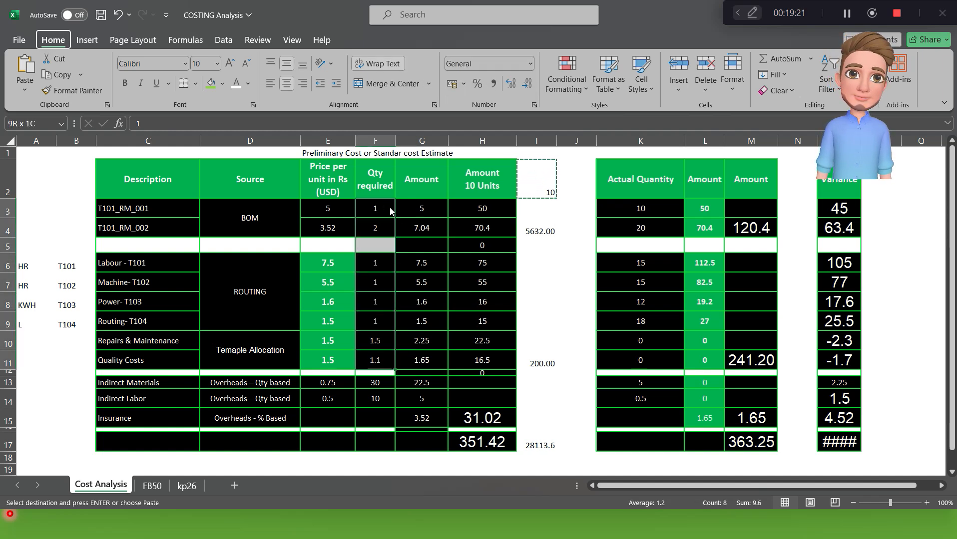
key(ctrl+alt+v)
key(v)
key(m)
key(Return)
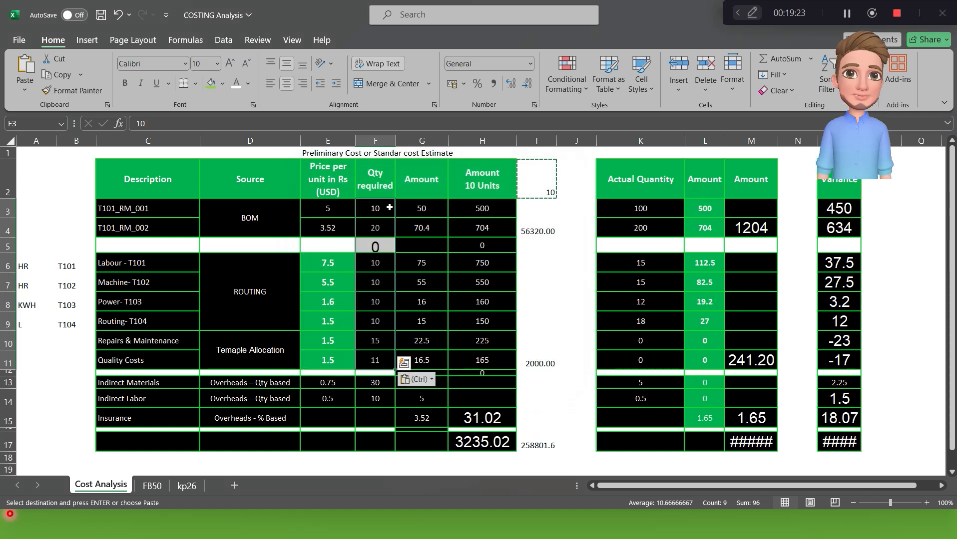
key(Escape)
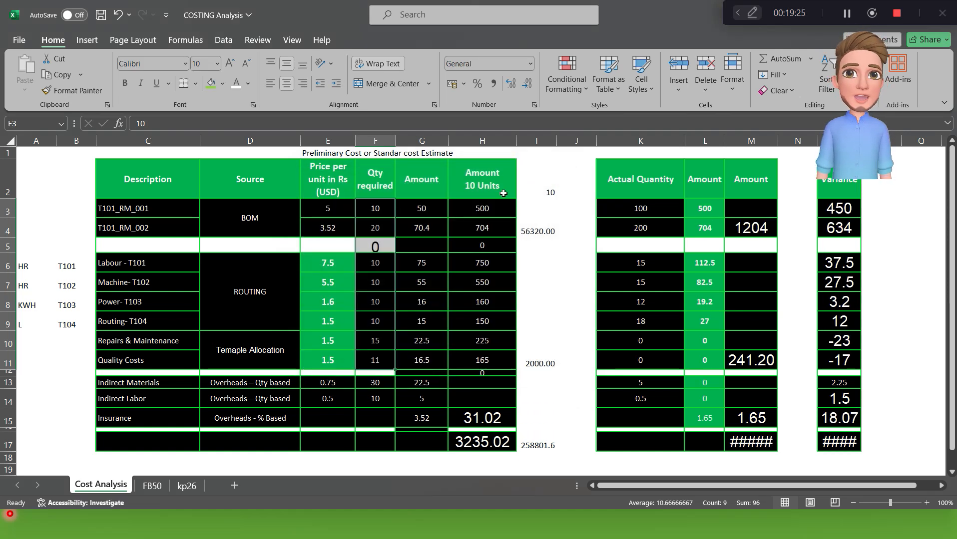
- Clear the Amount 10 Units formulas in H3:H12
click(495, 204)
key(shift+Down)
key(shift+Down)
key(shift+Down)
key(shift+Down)
key(shift+Down)
key(shift+Down)
key(shift+Down)
key(shift+Down)
key(shift+Down)
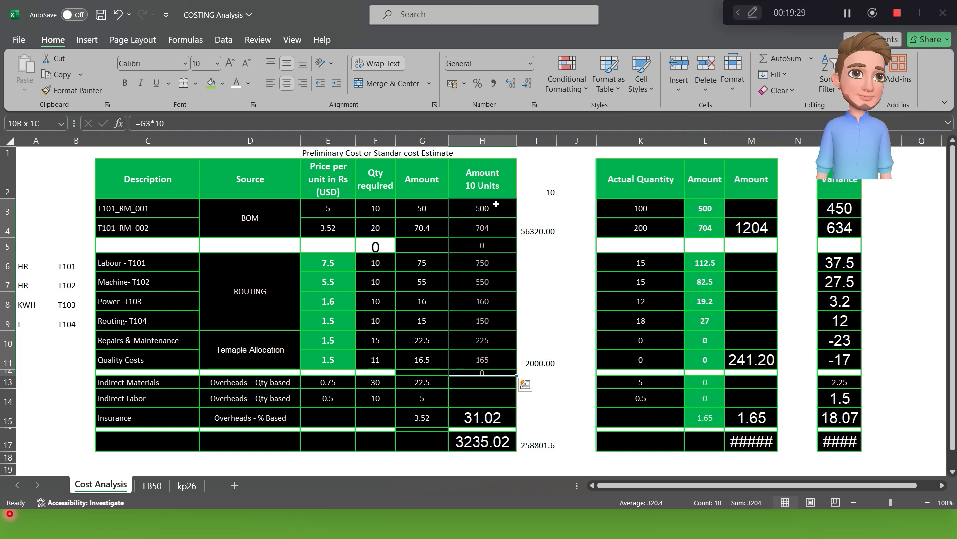
key(Delete)
click(410, 230)
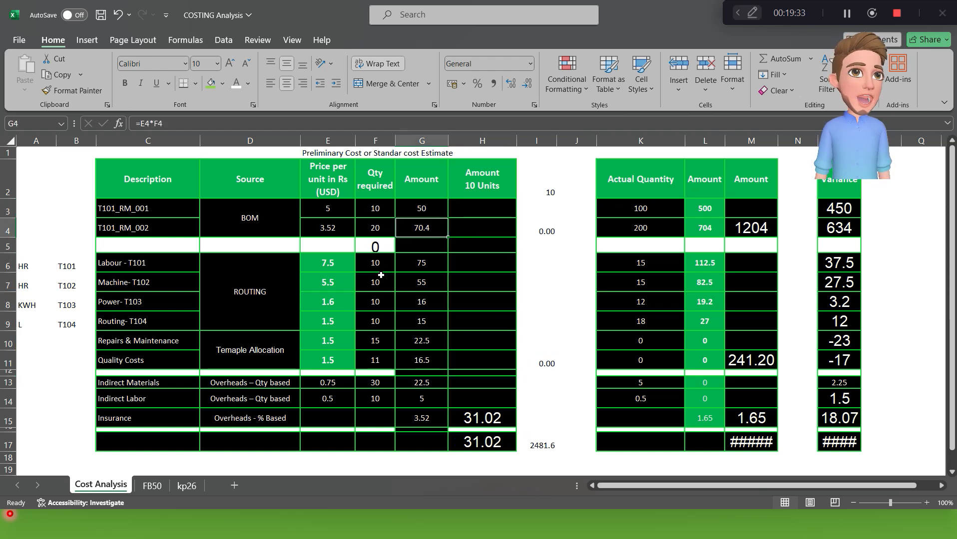
- Set the T101_RM_001 actual quantity in K3 to =F3 and fill the formula down to K4
click(652, 211)
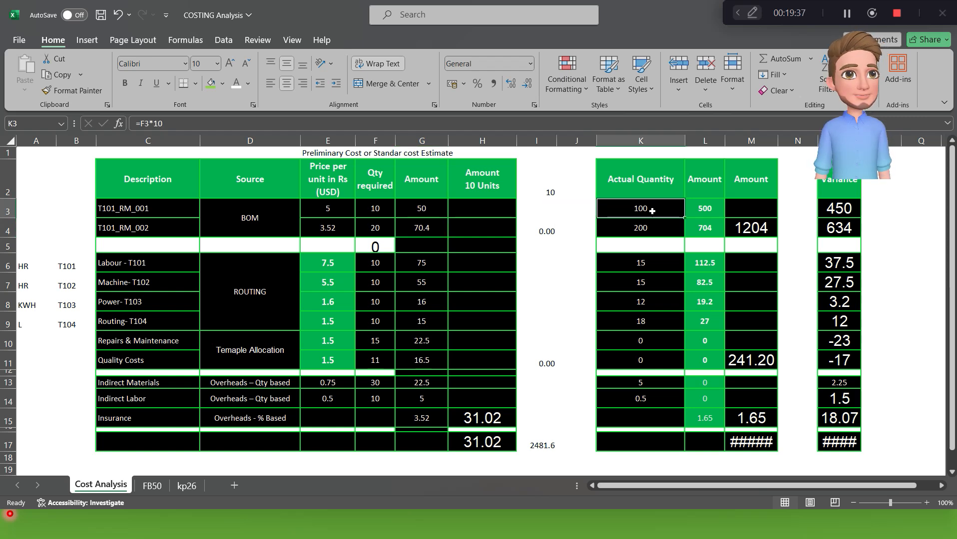
text(=)
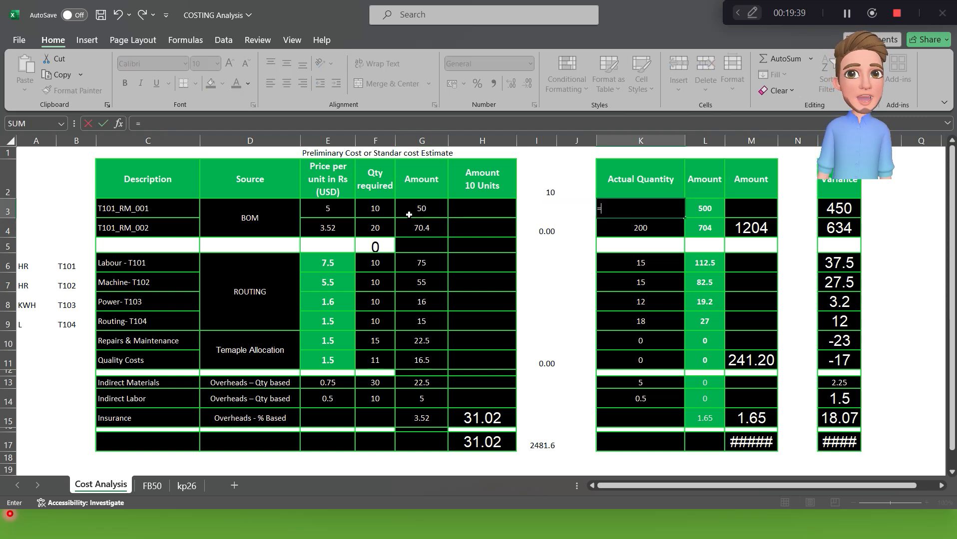
click(381, 210)
key(Return)
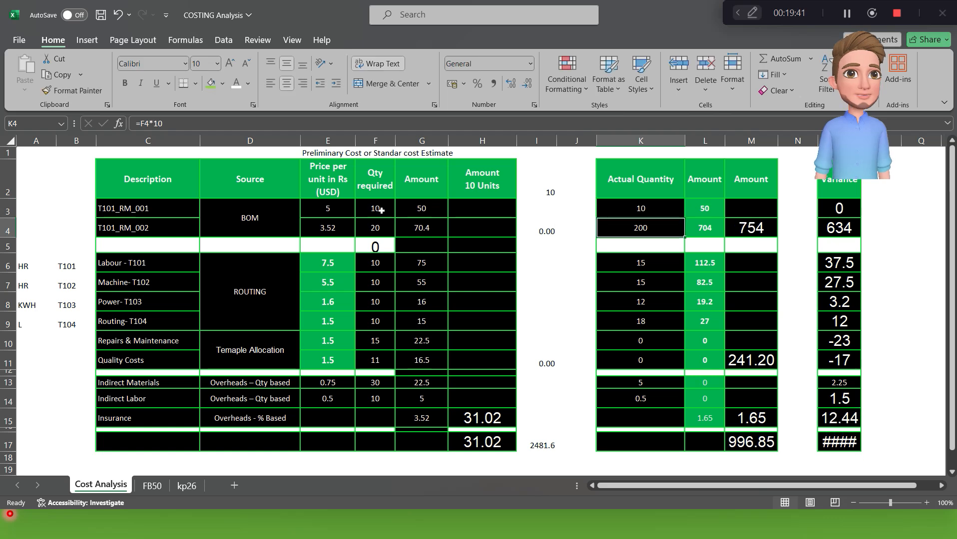
key(ctrl+d)
key(Down)
key(Down)
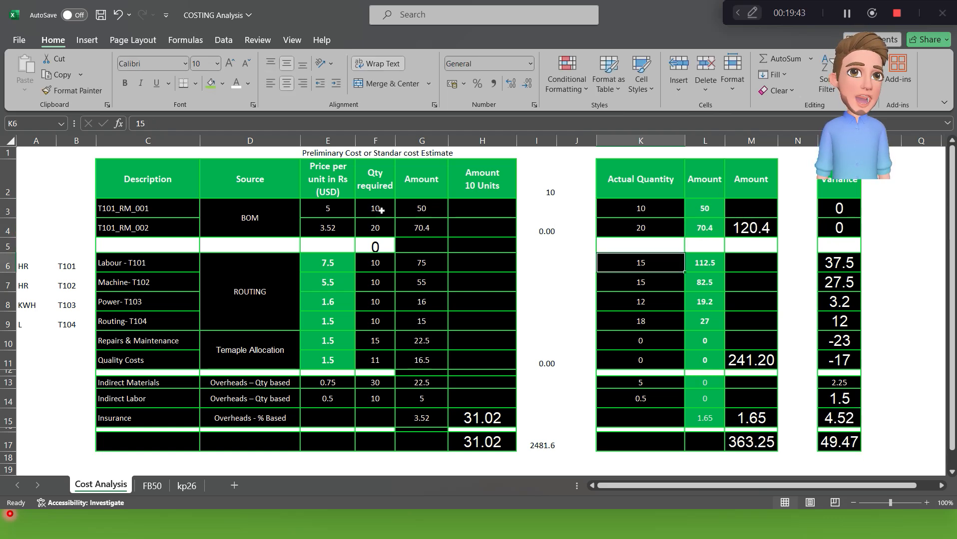
- Switch to the SAP remote desktop in full screen, examine the Labor Activity quantities in the Cost Trend report, and return to the G/L document entry
key(alt+Tab)
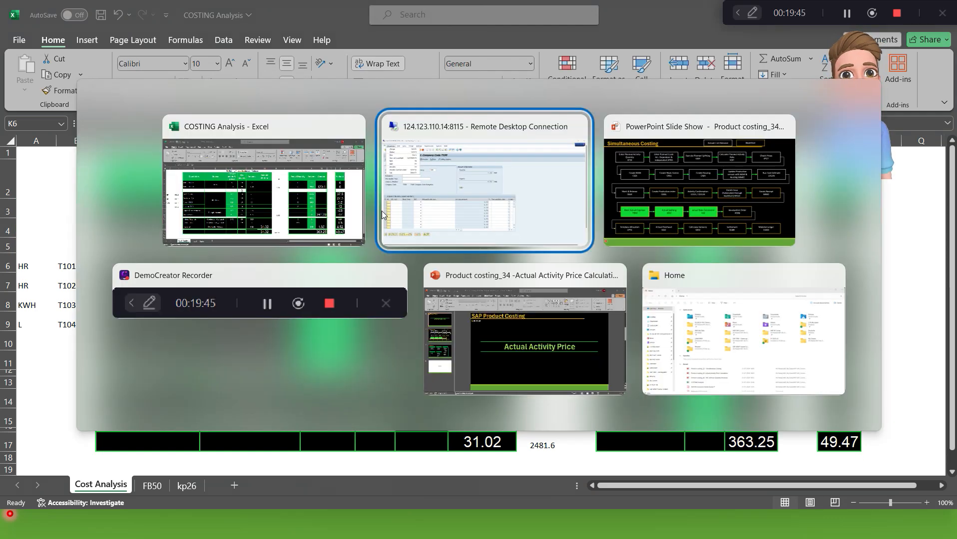
click(440, 230)
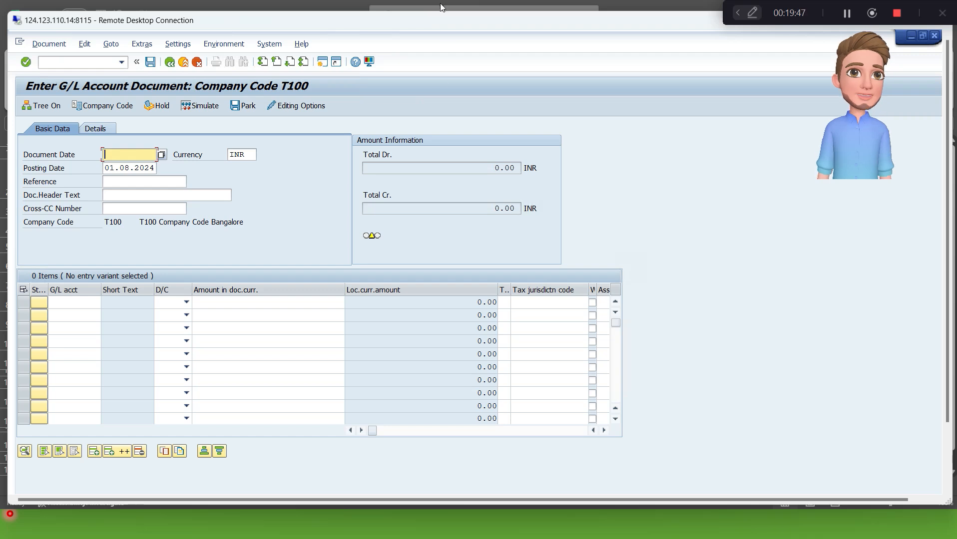
double_click(443, 22)
key(alt+Tab)
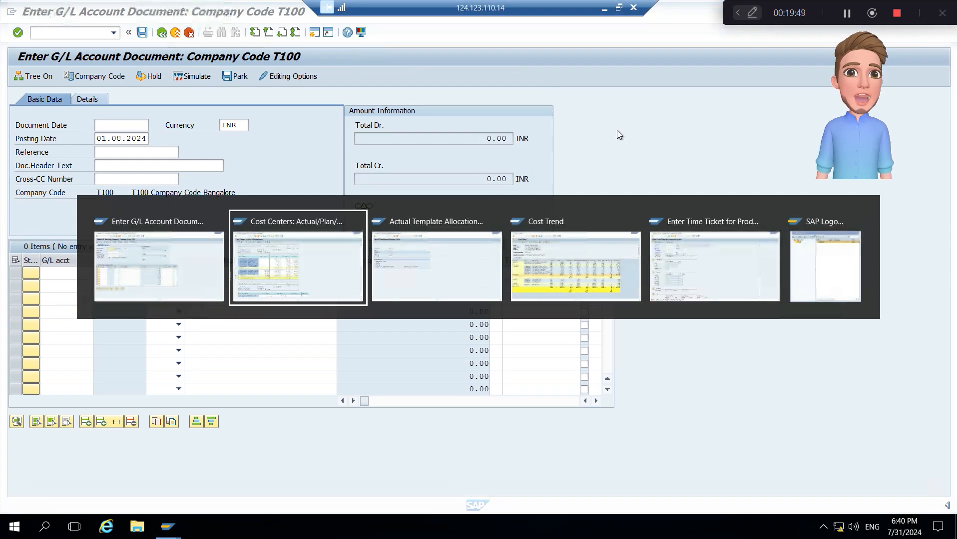
key(alt+Tab)
key(alt+Tab)
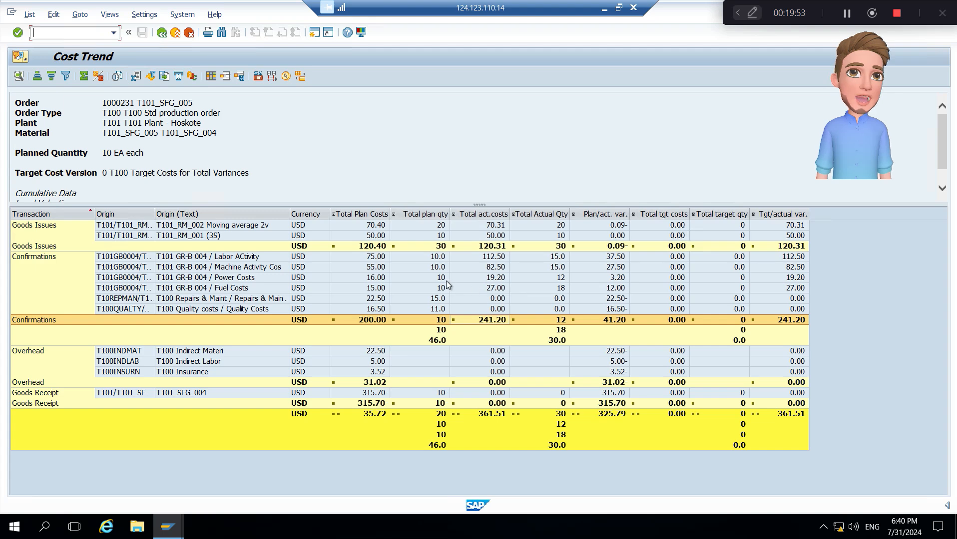
click(427, 257)
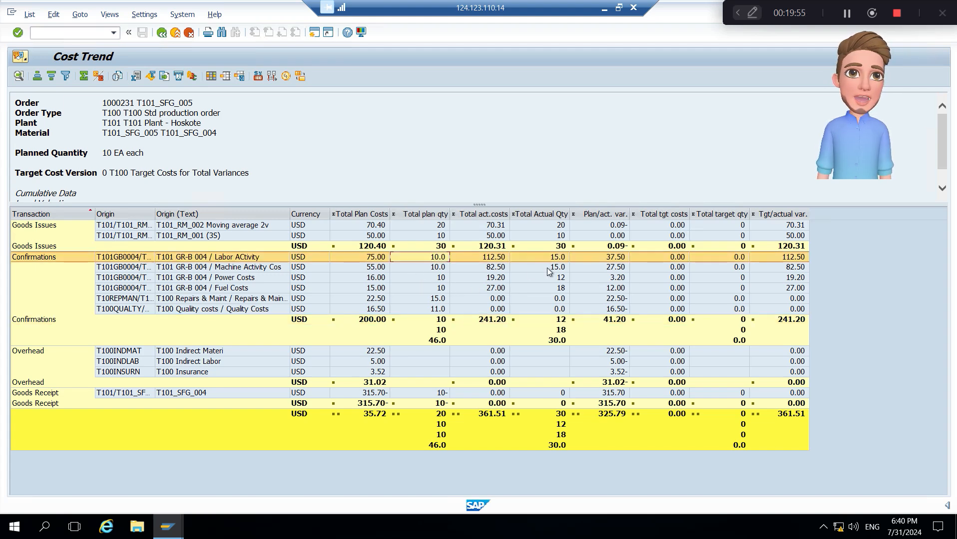
key(alt+Tab)
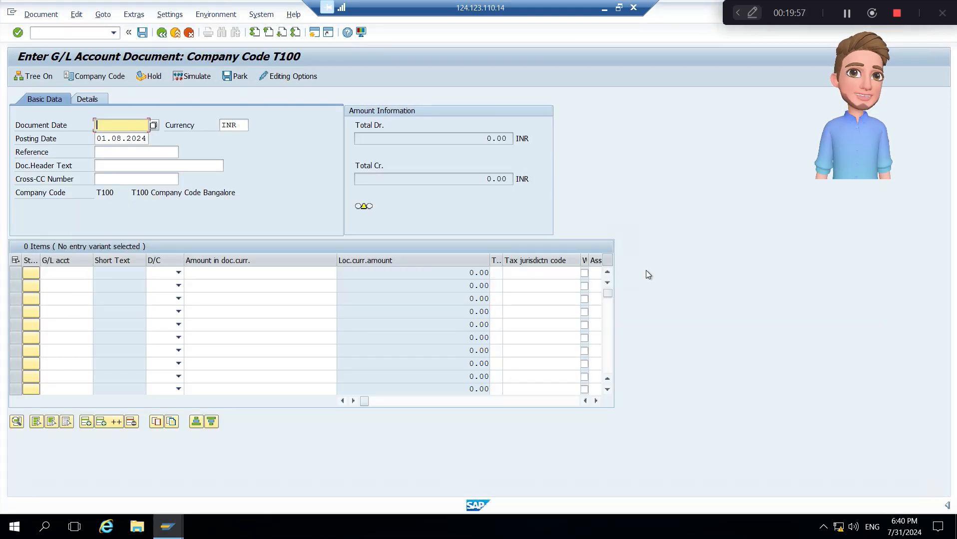
- Leave the full-screen Cost Trend report, switch to Excel and review the actual quantities in K6:K10 of the Cost Analysis sheet
key(alt+Tab)
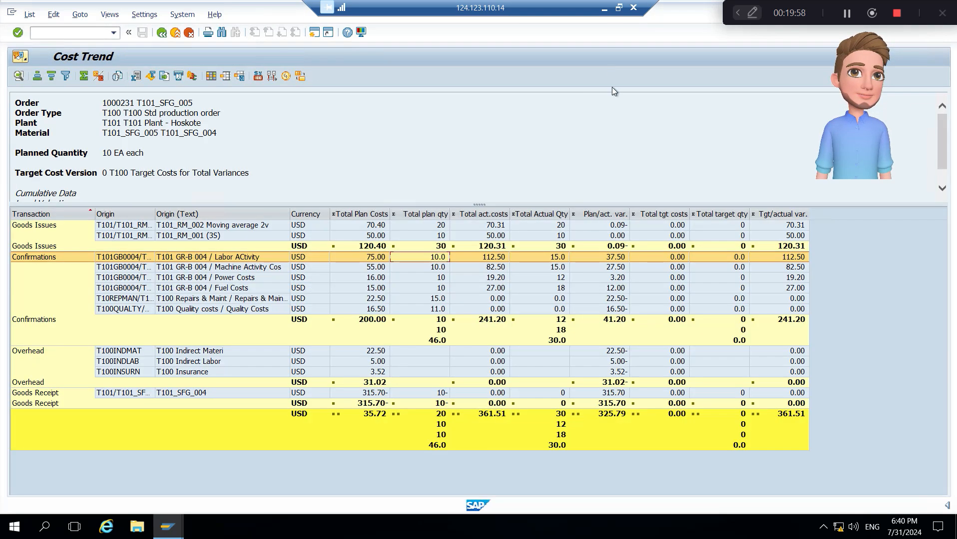
click(619, 8)
key(alt+Tab)
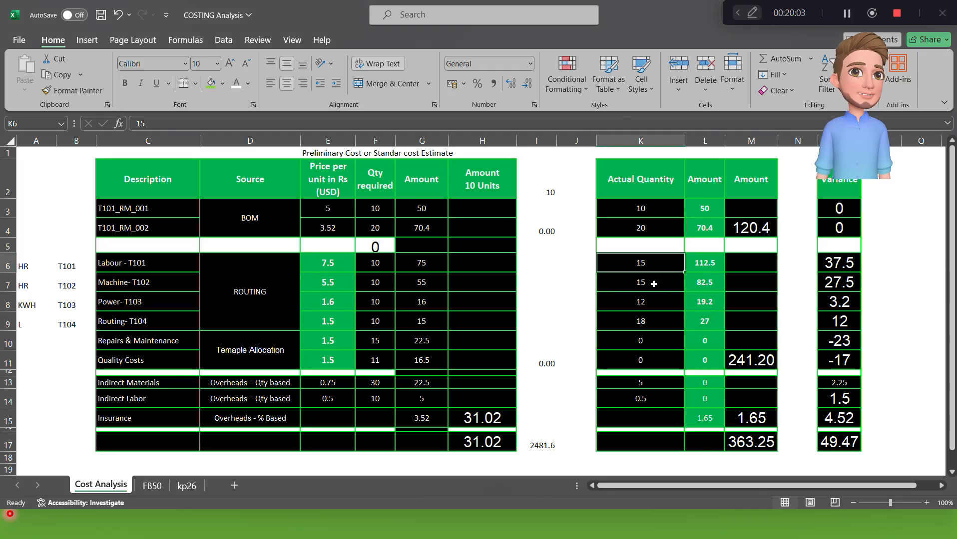
click(653, 300)
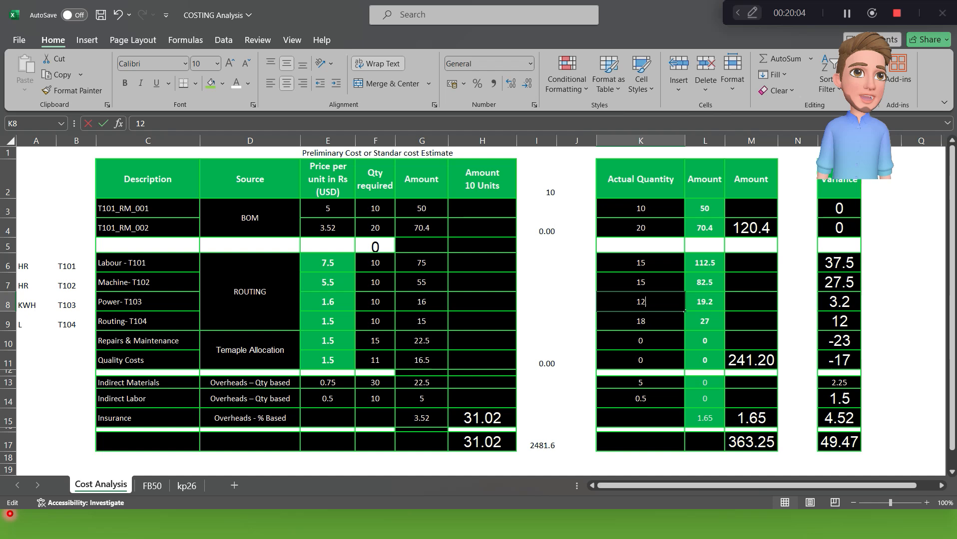
click(659, 319)
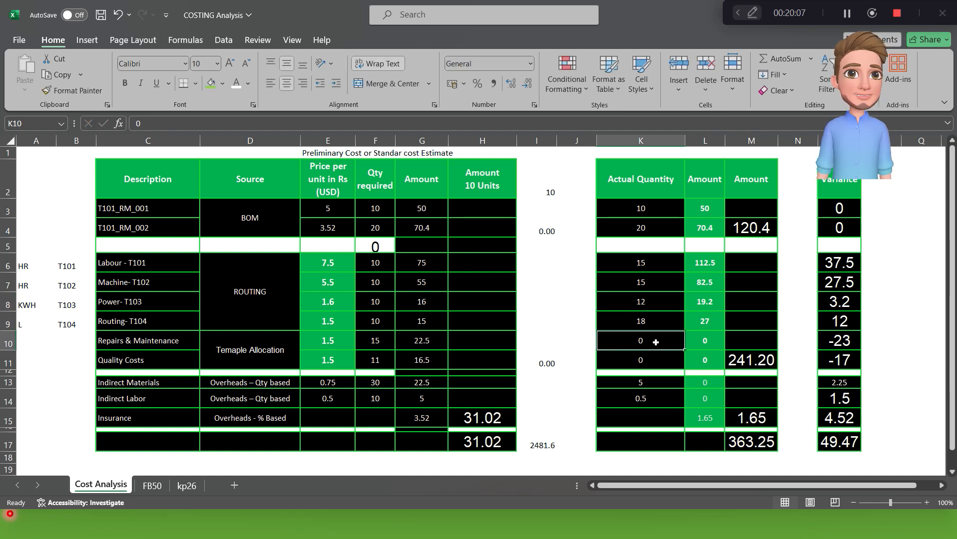
- Switch to SAP, leave the Cost Trend report and reopen the cost analysis of the production order to refresh it
key(alt+Tab)
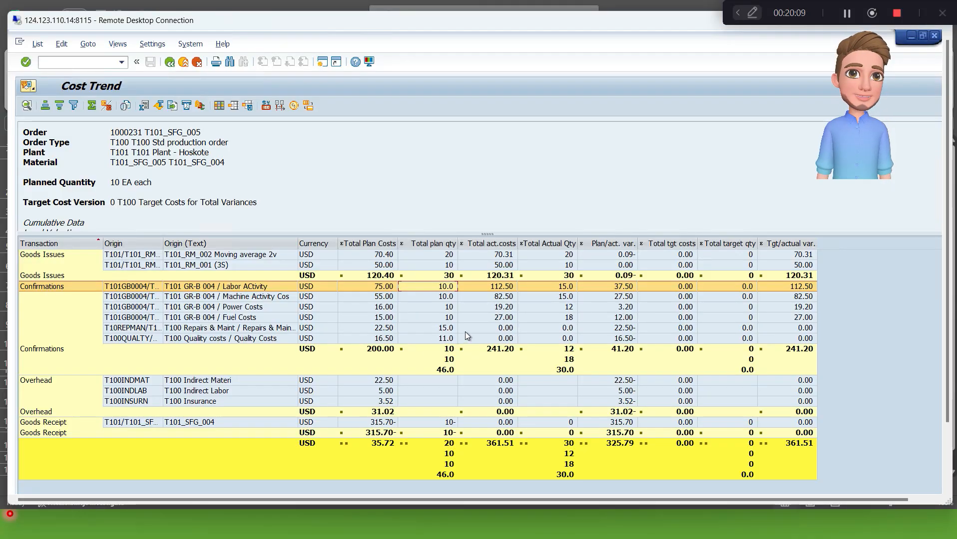
click(170, 62)
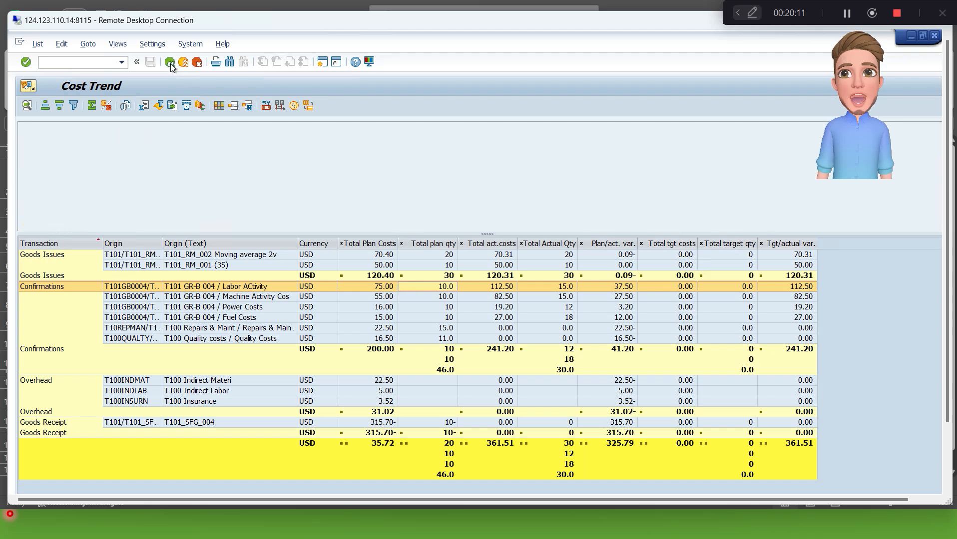
click(145, 45)
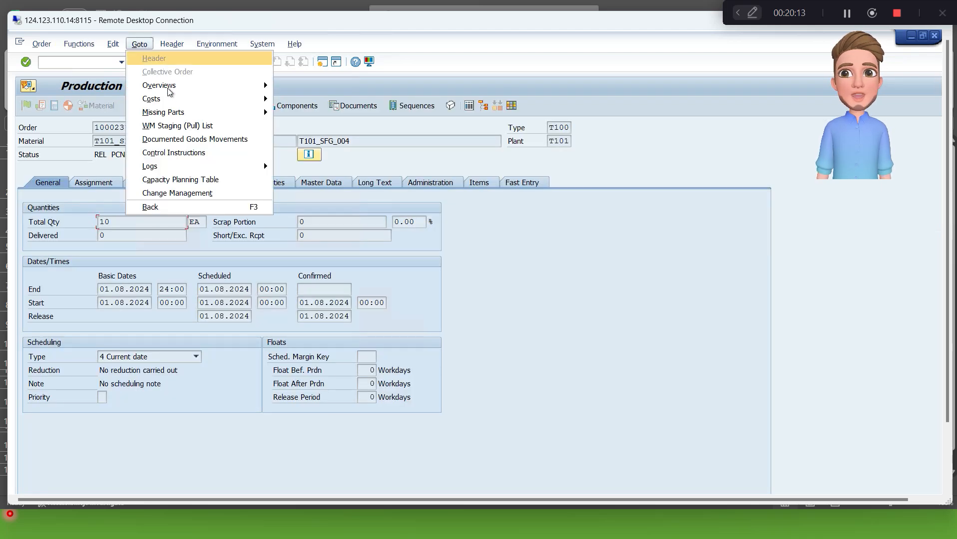
mouse_move(177, 98)
click(300, 98)
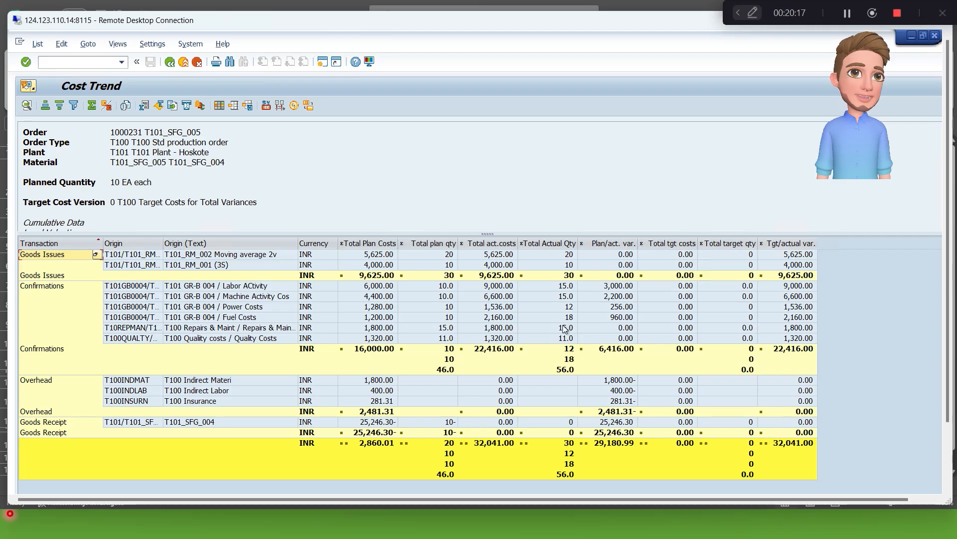
- Switch to Excel and set the actual quantities to 15 for Repairs & Maintenance (K10) and 11 for Quality Costs (K11)
key(alt+Tab)
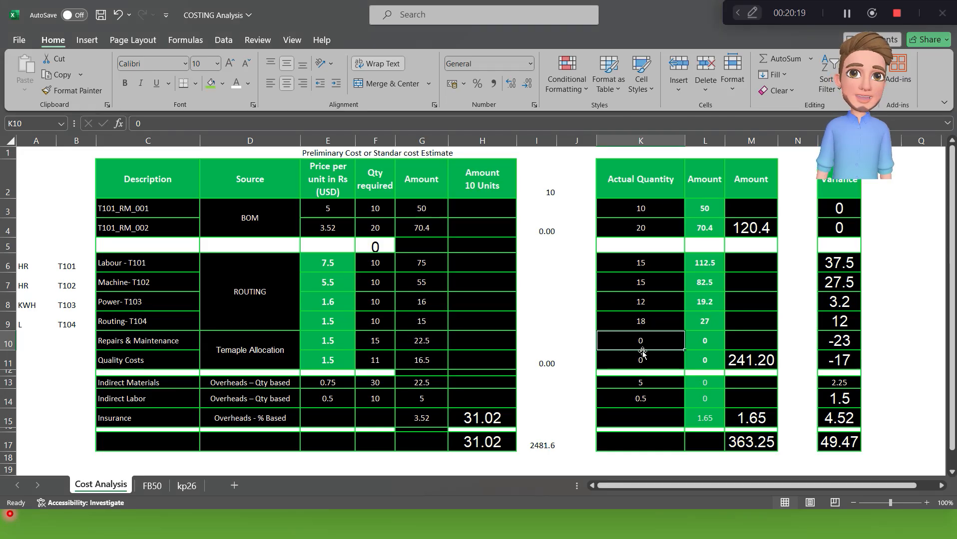
text(15)
key(Return)
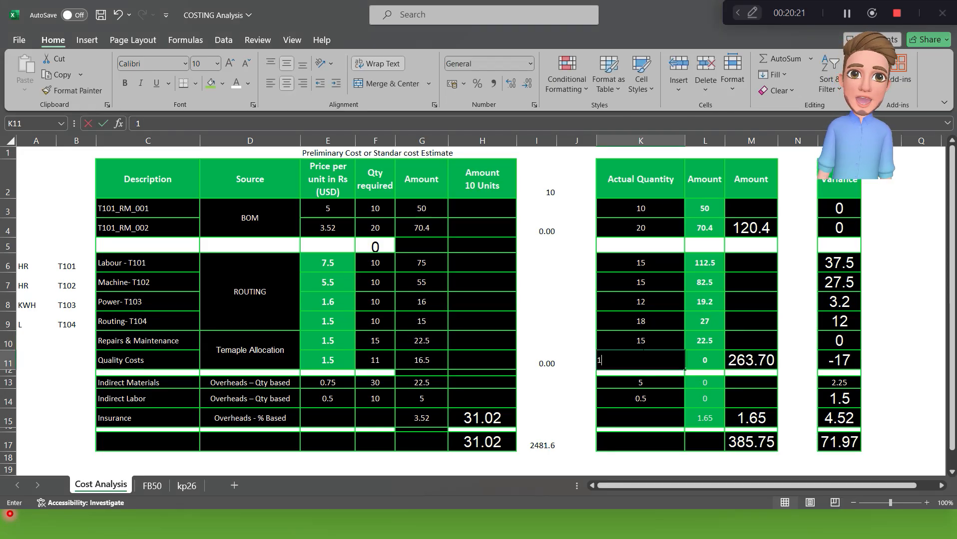
text(11)
key(Return)
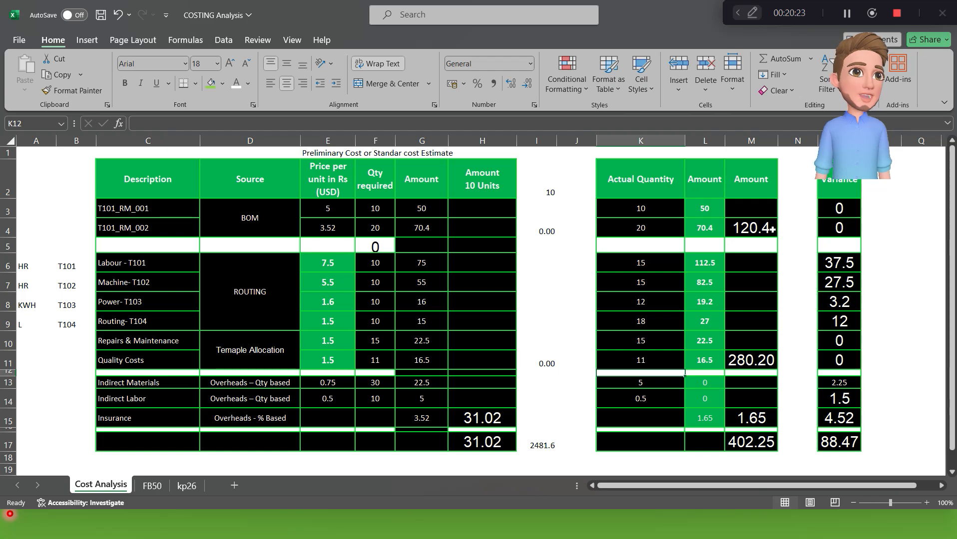
- Switch to SAP, set the Cost Trend report's currency type to controlling area currency, and show the remote desktop full screen
key(alt+Tab)
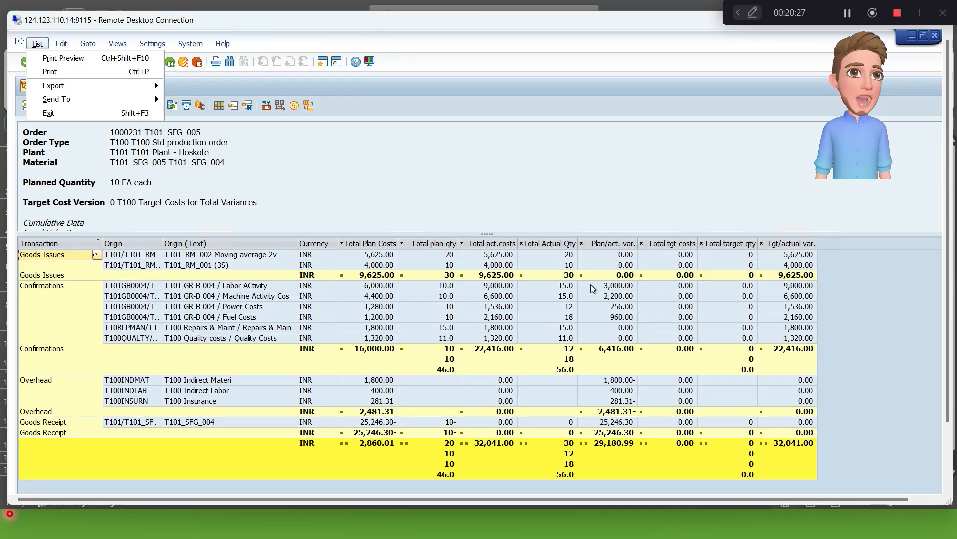
click(279, 146)
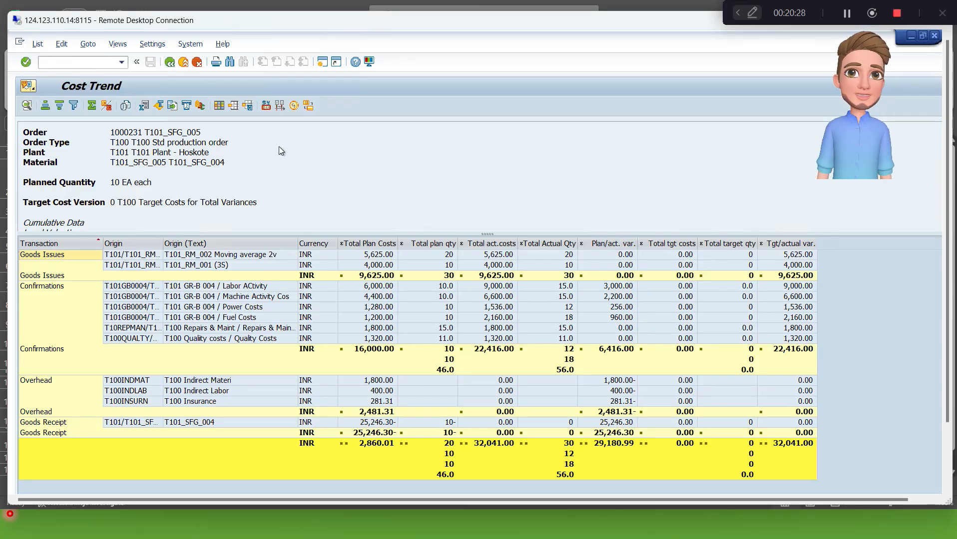
click(266, 106)
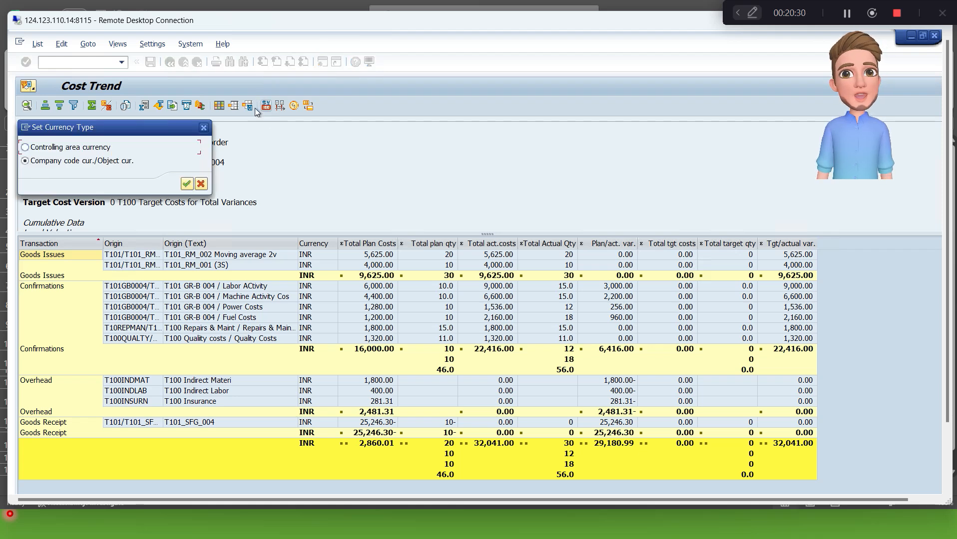
click(99, 148)
click(187, 184)
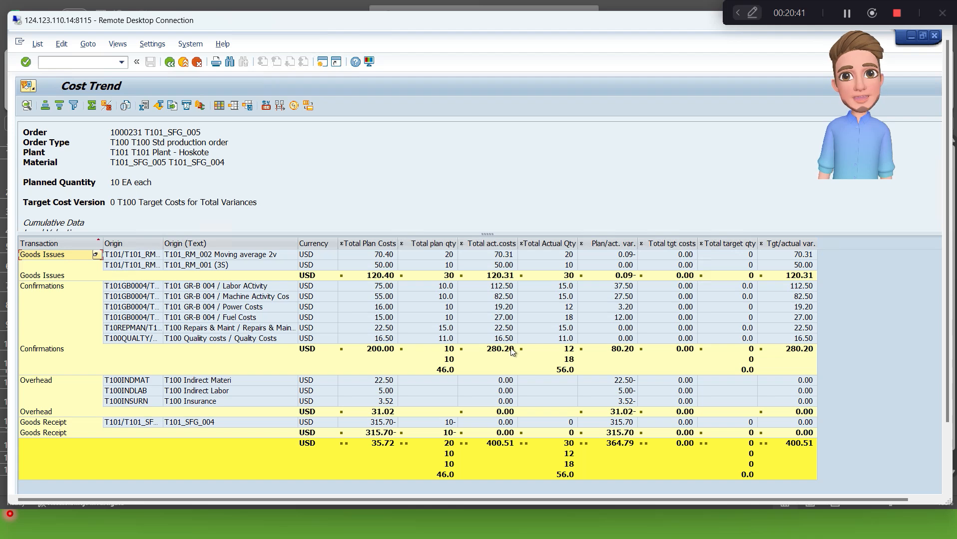
double_click(422, 25)
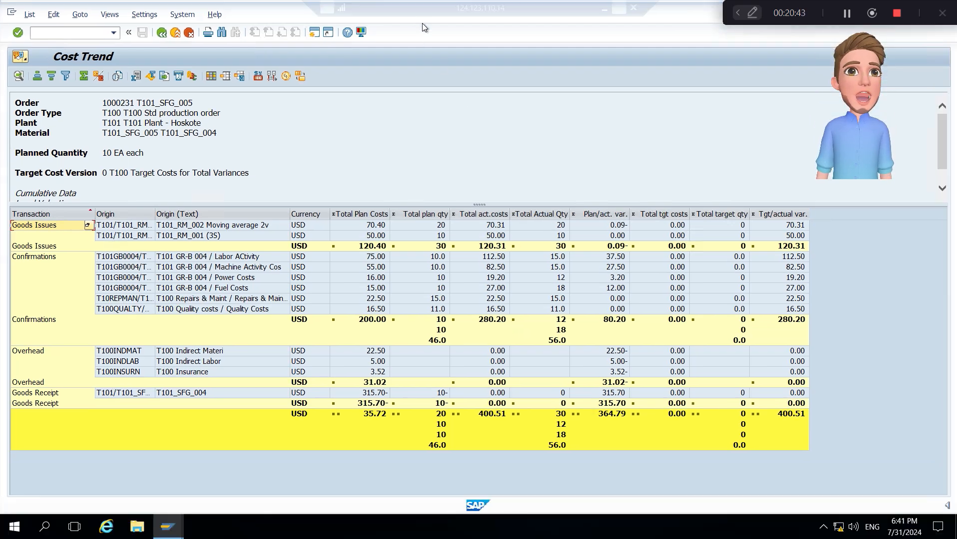
- Switch to the G/L account document entry and enter 1.8.2024 as the document date
key(alt+Tab)
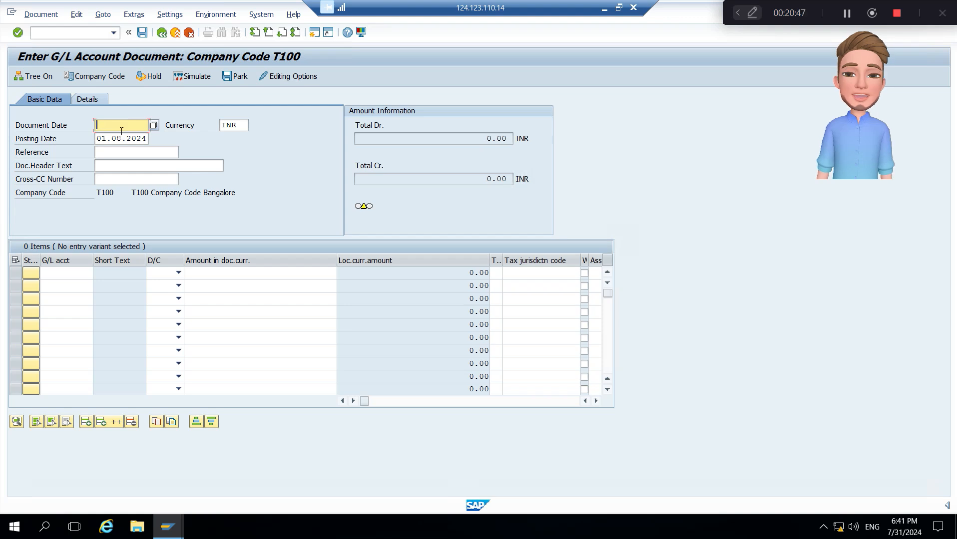
text(1.)
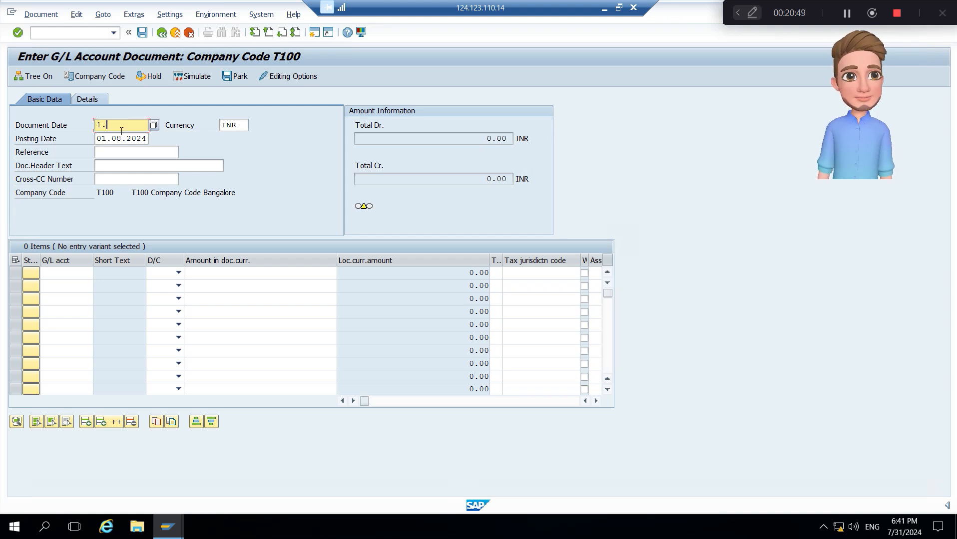
text(8.2024)
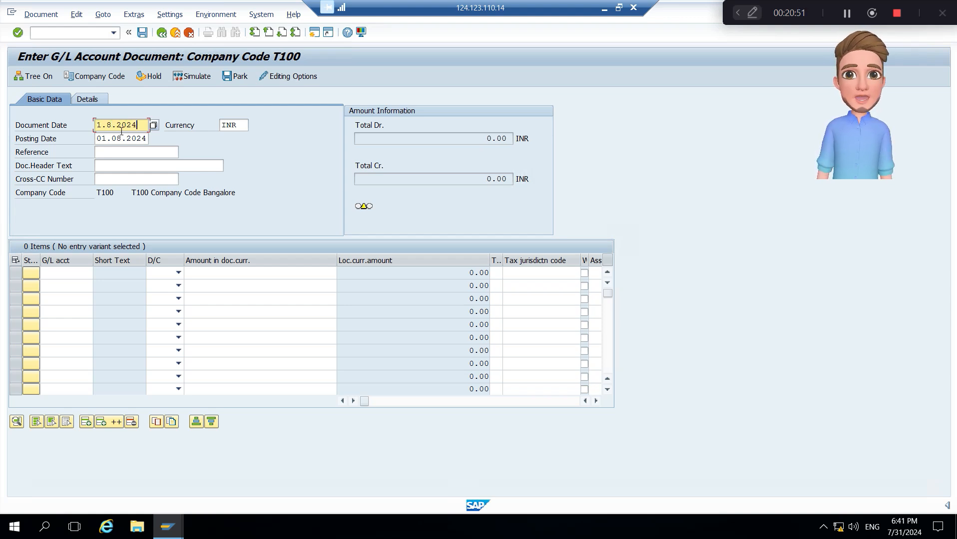
key(Tab)
- Copy the six G/L accounts in F3:F8 of the Excel FB50 sheet into the G/L acct column of the SAP document
click(71, 272)
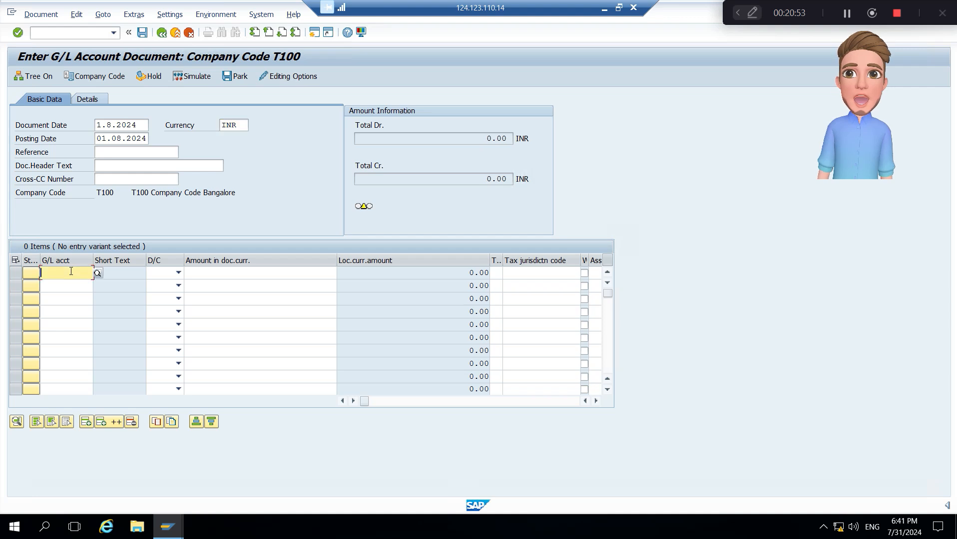
click(623, 10)
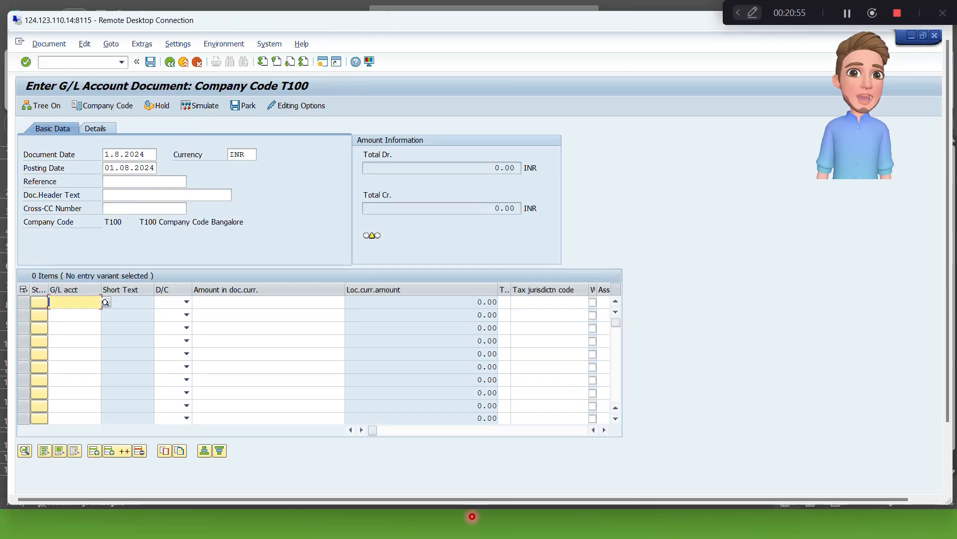
key(alt+Tab)
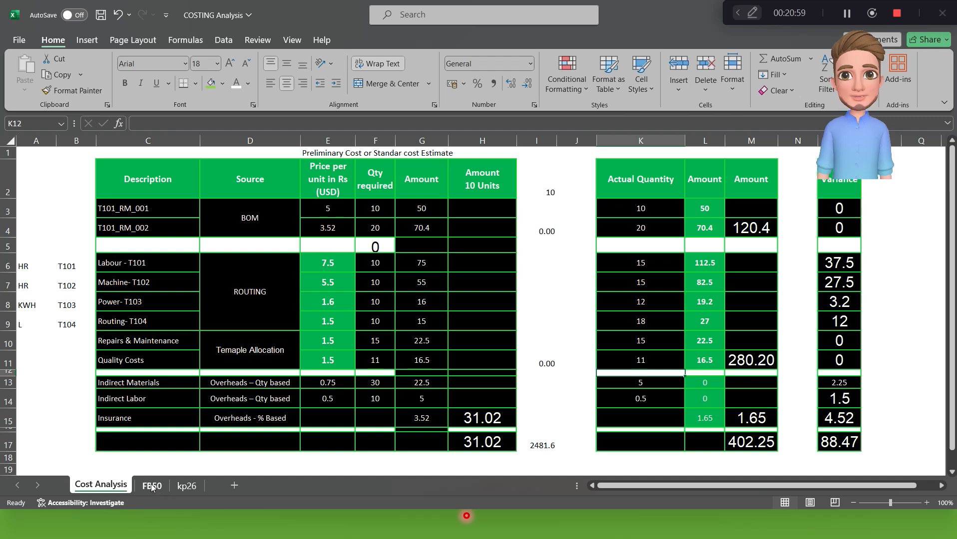
click(157, 488)
click(251, 175)
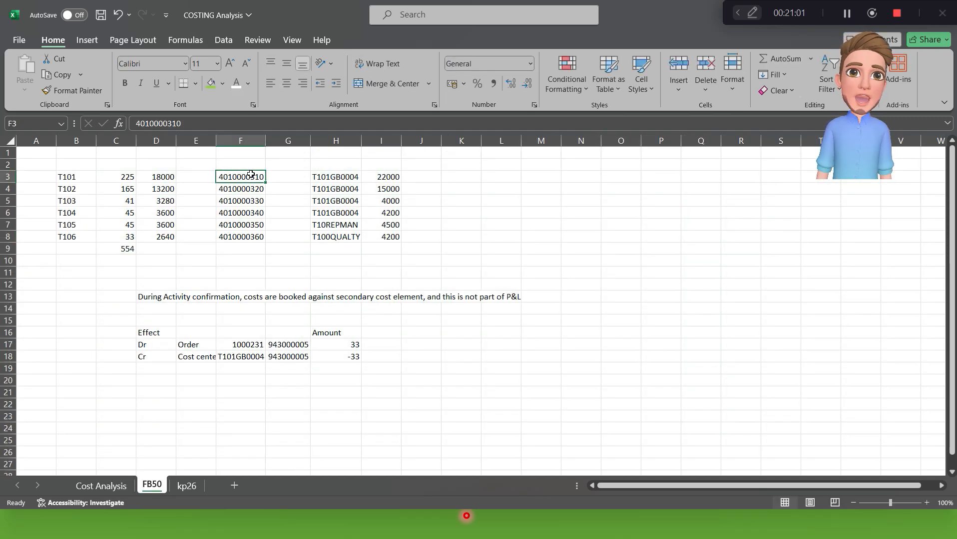
key(ctrl+shift+Down)
key(ctrl+c)
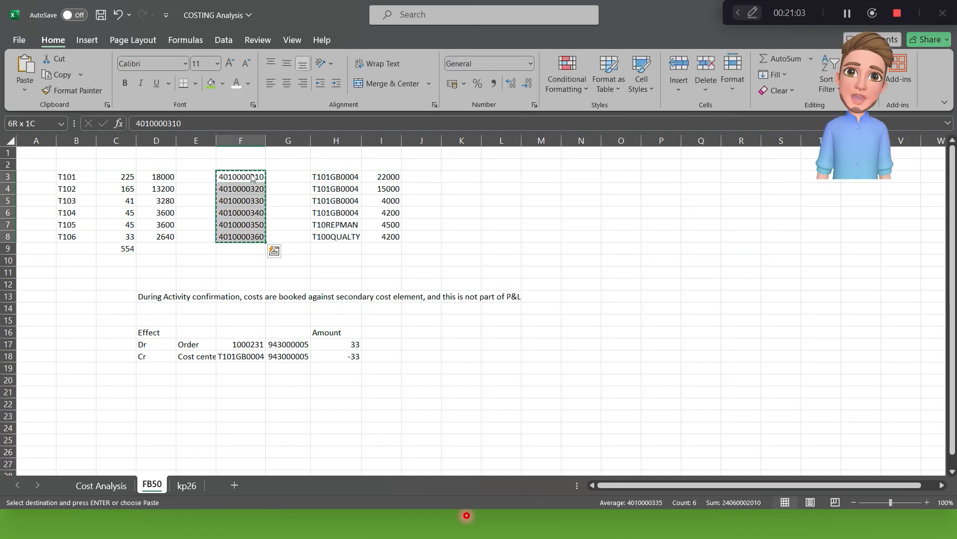
key(alt+Tab)
key(ctrl+v)
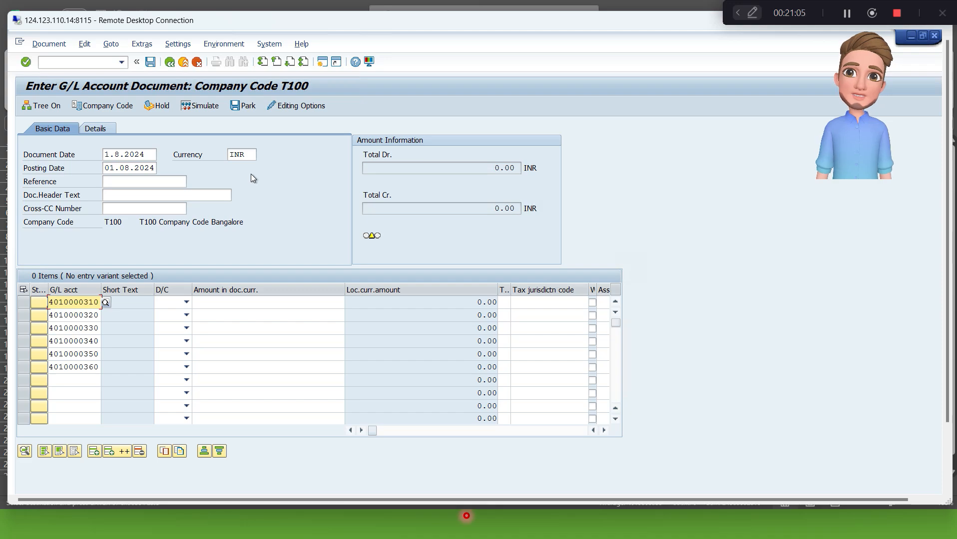
key(Tab)
- Switch to Excel, enter S in G3 of the FB50 sheet and fill it down to G8
key(alt+Tab)
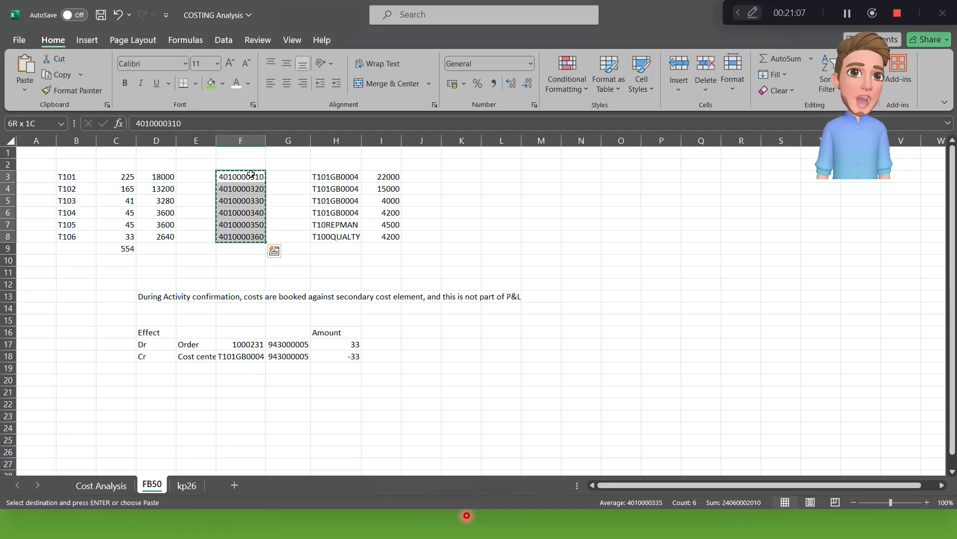
text(s)
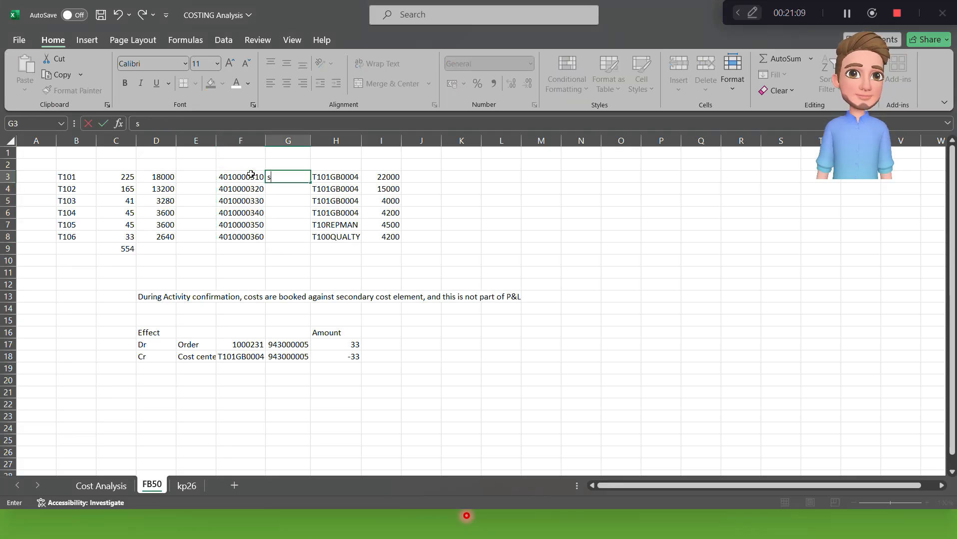
key(BackSpace)
text(S)
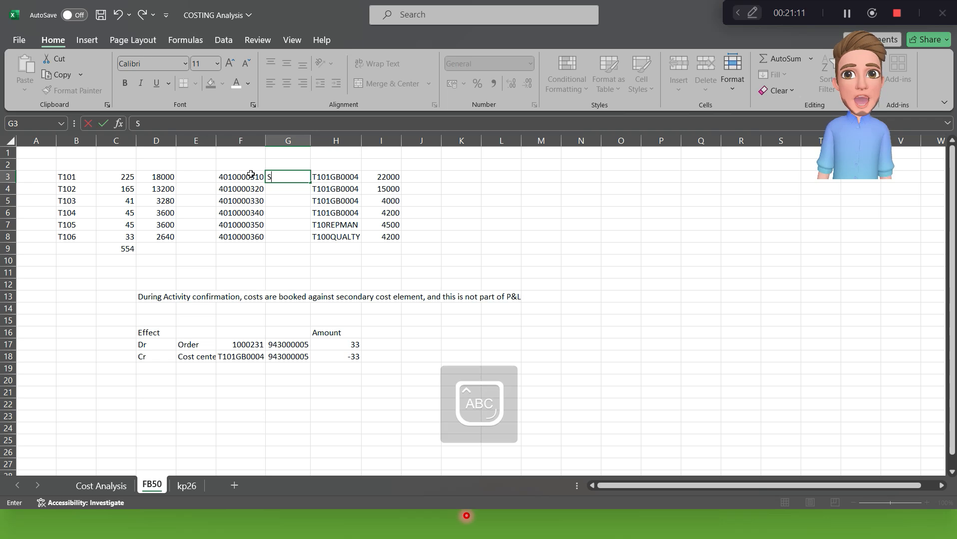
key(Return)
key(Left)
key(ctrl+Down)
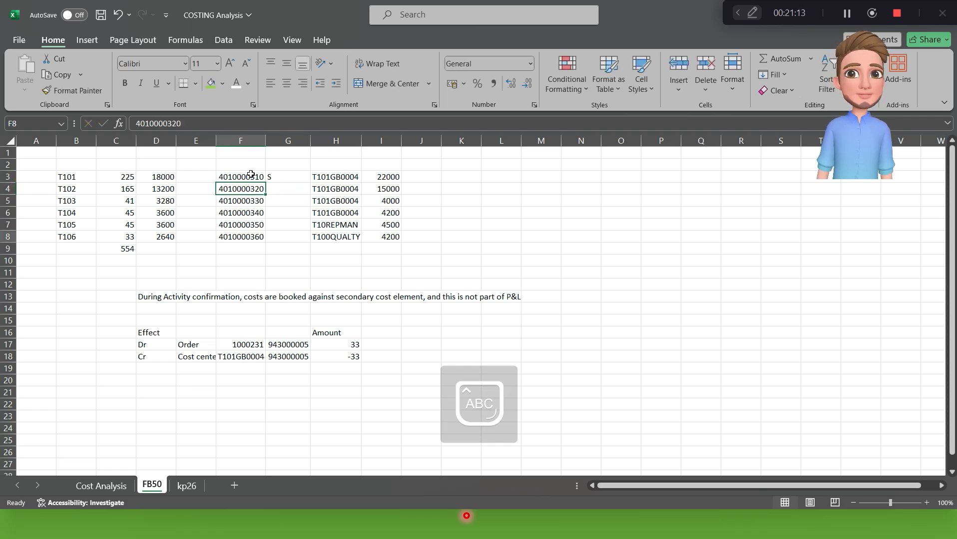
key(Right)
key(ctrl+shift+Up)
key(ctrl+d)
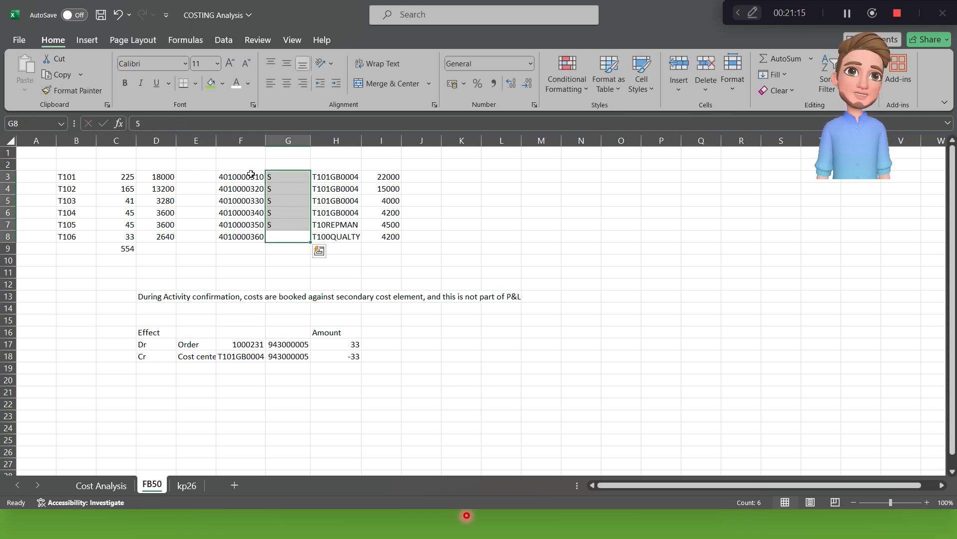
- Copy the S indicators in G3:G8 to SAP and set D/C to S Debit on all six G/L lines
key(ctrl+c)
key(alt+Tab)
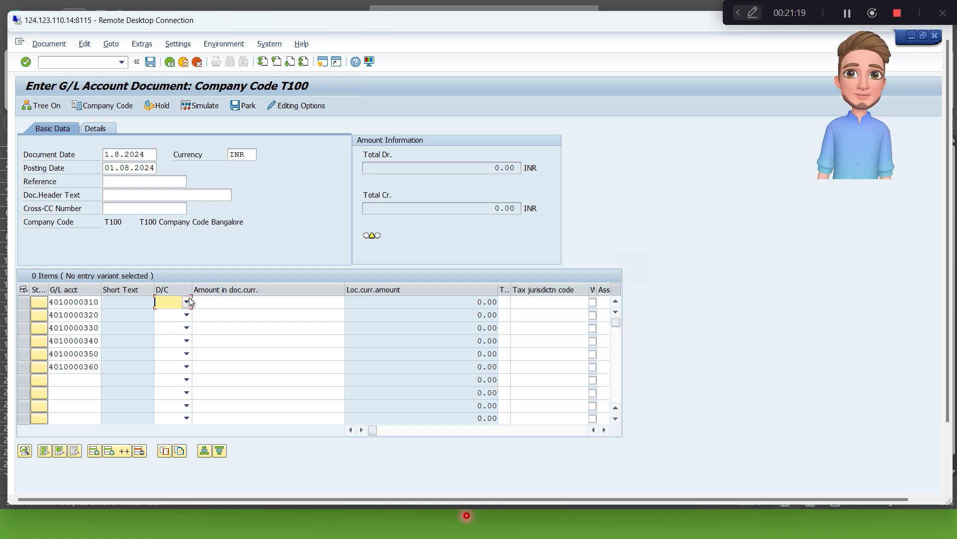
key(ctrl+v)
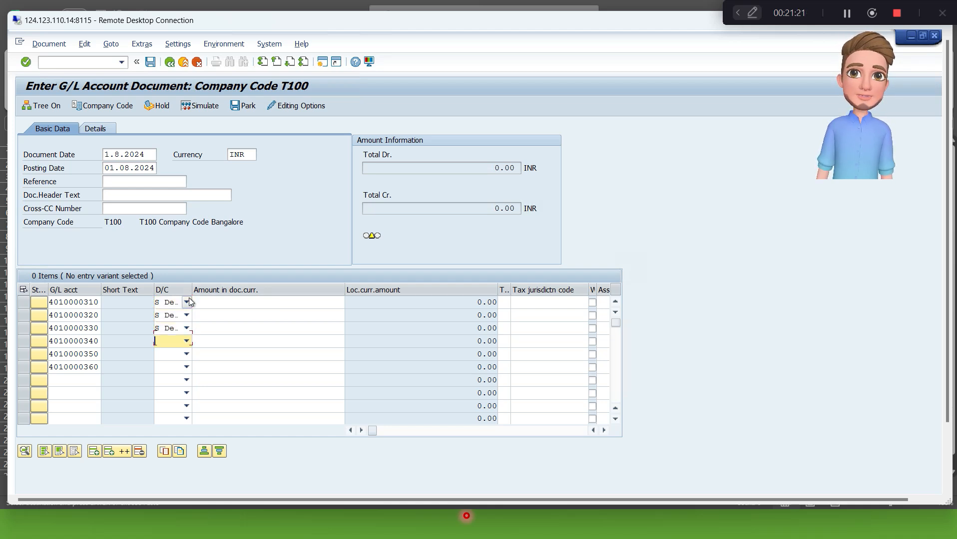
key(Down)
text(s)
key(Up)
key(Up)
key(Up)
key(Up)
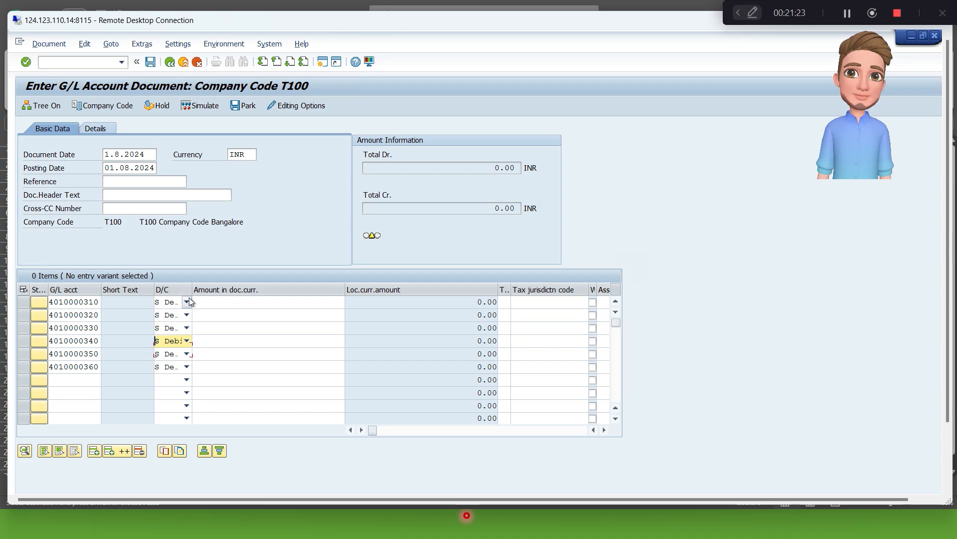
key(Up)
key(Tab)
- Copy the six amounts in I3:I8 of the Excel FB50 sheet into the Amount in doc.curr. column of the SAP document
key(alt+Tab)
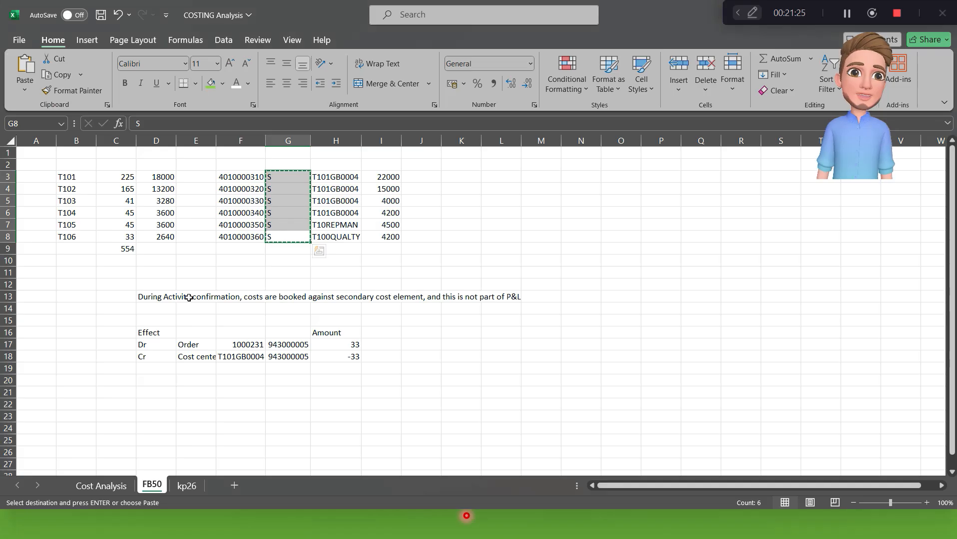
key(Right)
key(Right)
key(Right)
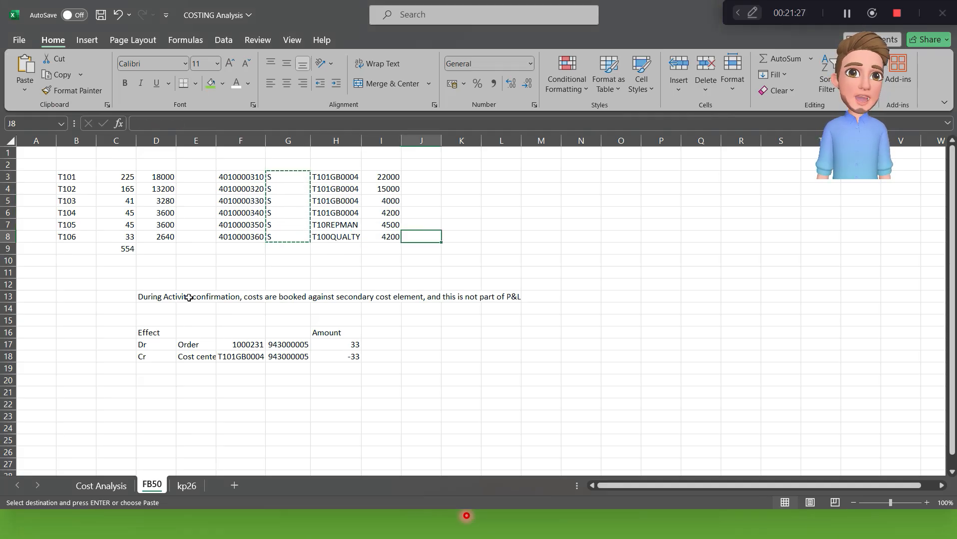
key(Left)
key(ctrl+Up)
key(ctrl+shift+Down)
key(ctrl+c)
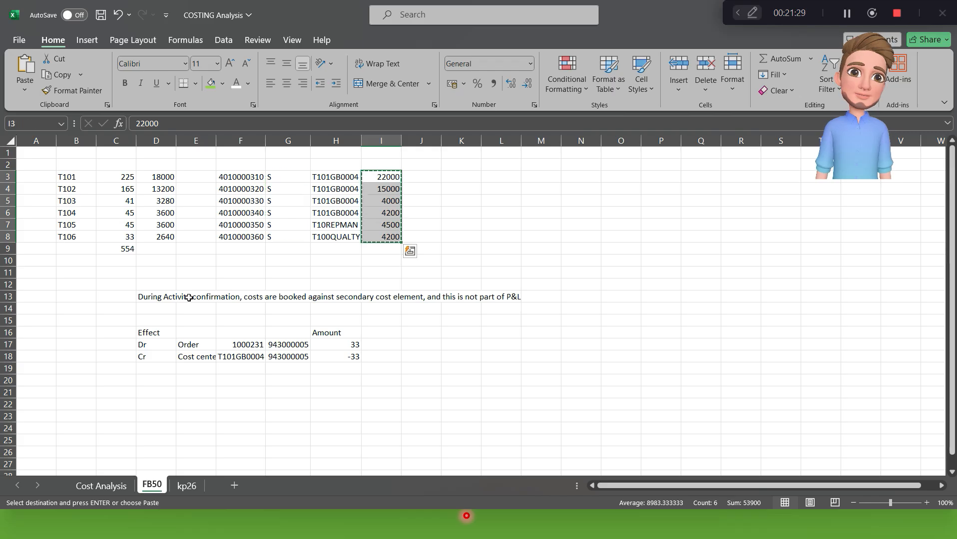
key(alt+Tab)
key(ctrl+v)
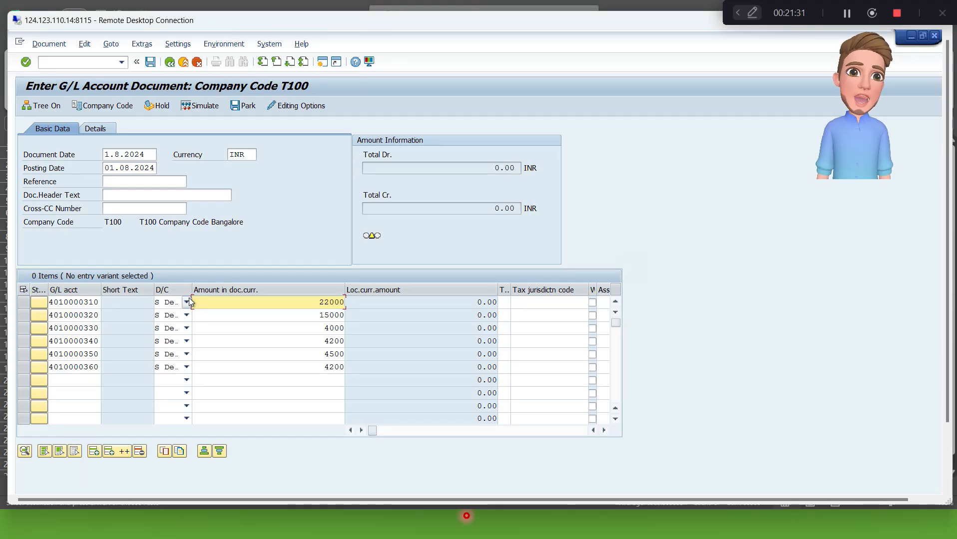
- Copy the six cost centers in H3:H8 of the Excel FB50 sheet into the Cost center column of the SAP document
key(Tab)
key(Tab)
key(Tab)
key(Tab)
key(Tab)
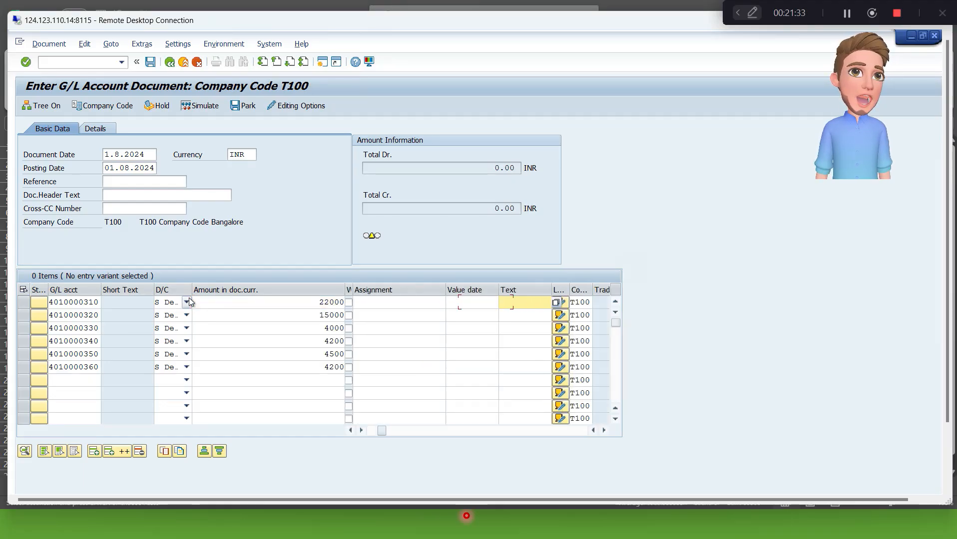
key(Tab)
key(Tab)
key(Tab)
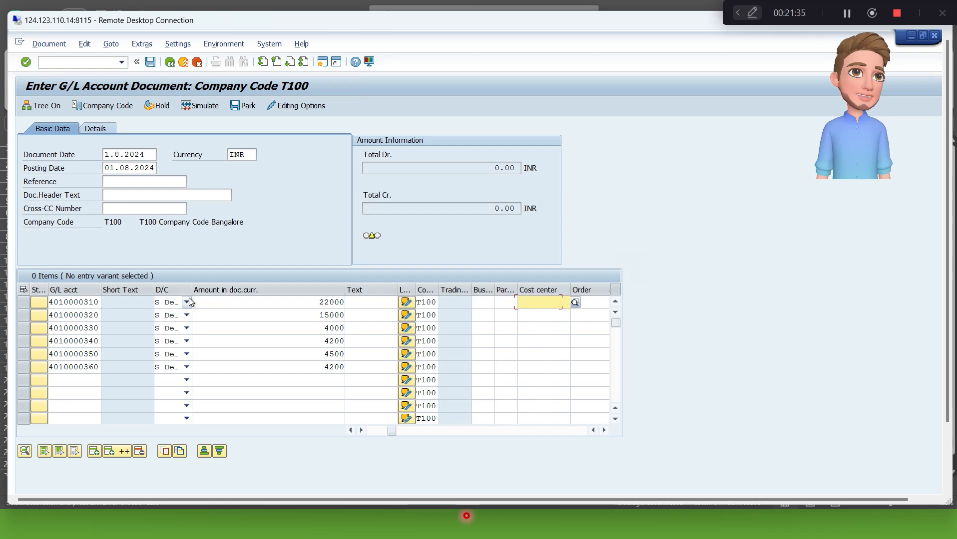
key(alt+Tab)
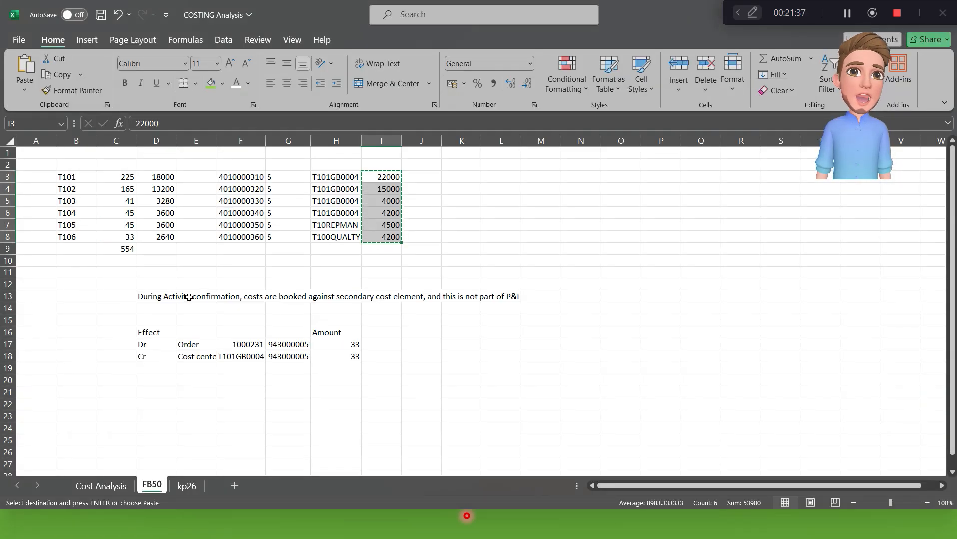
key(Left)
key(Left)
key(Right)
key(ctrl+shift+Down)
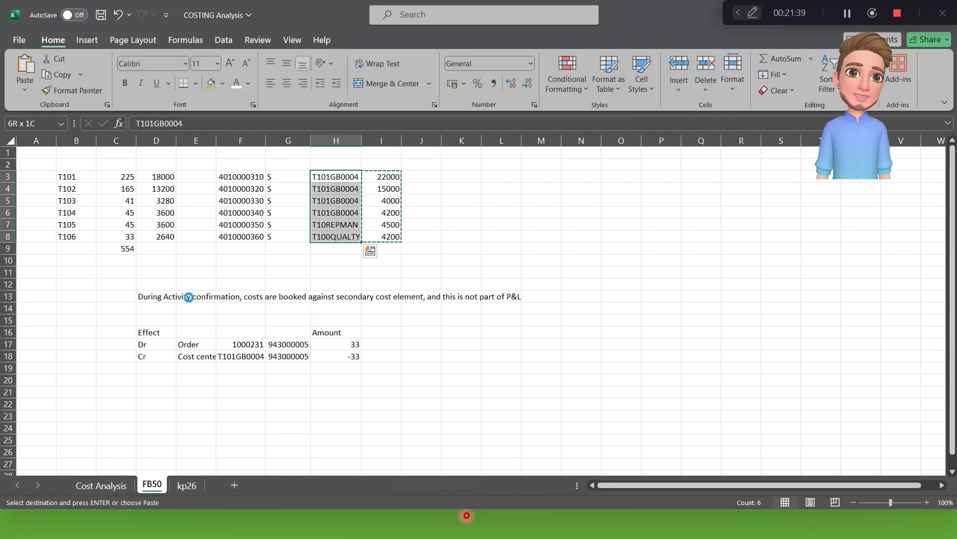
key(ctrl+c)
key(alt+Tab)
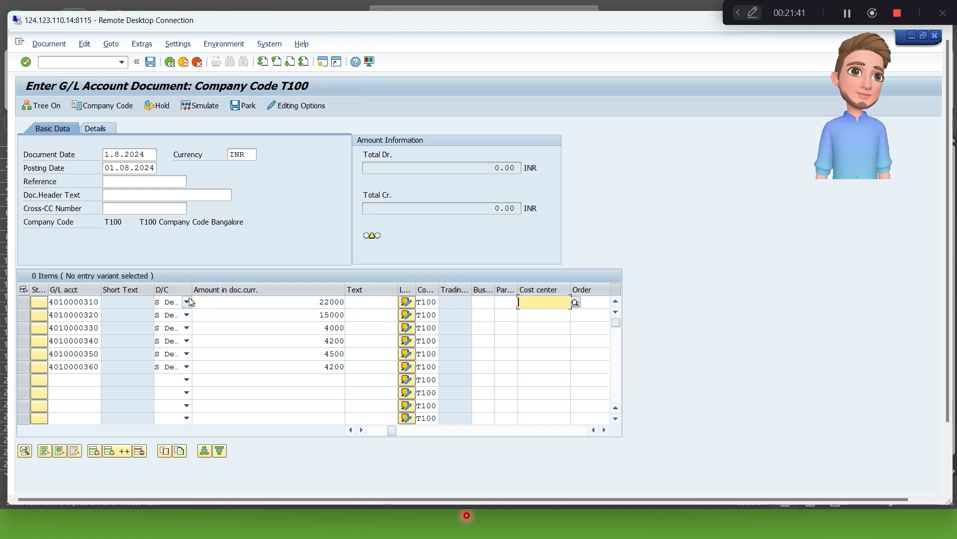
key(ctrl+v)
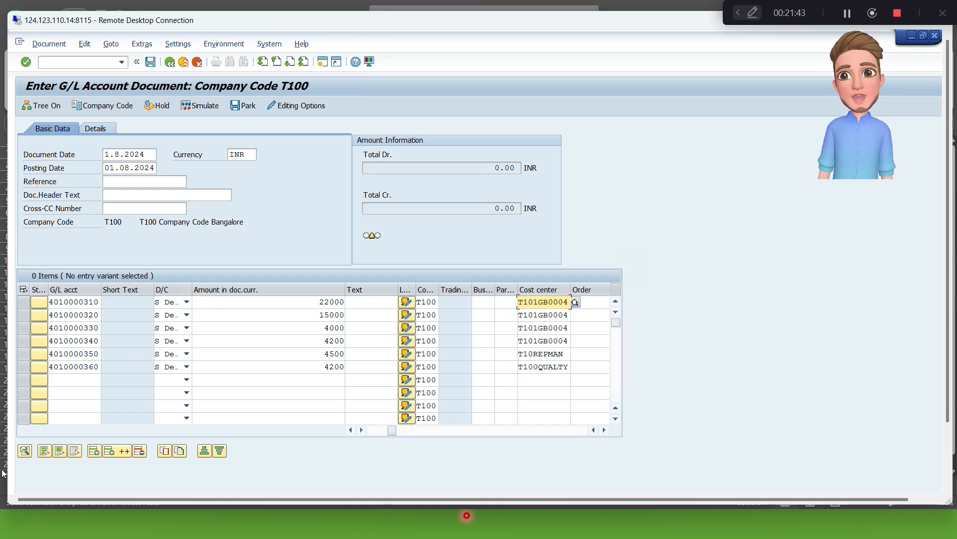
click(68, 383)
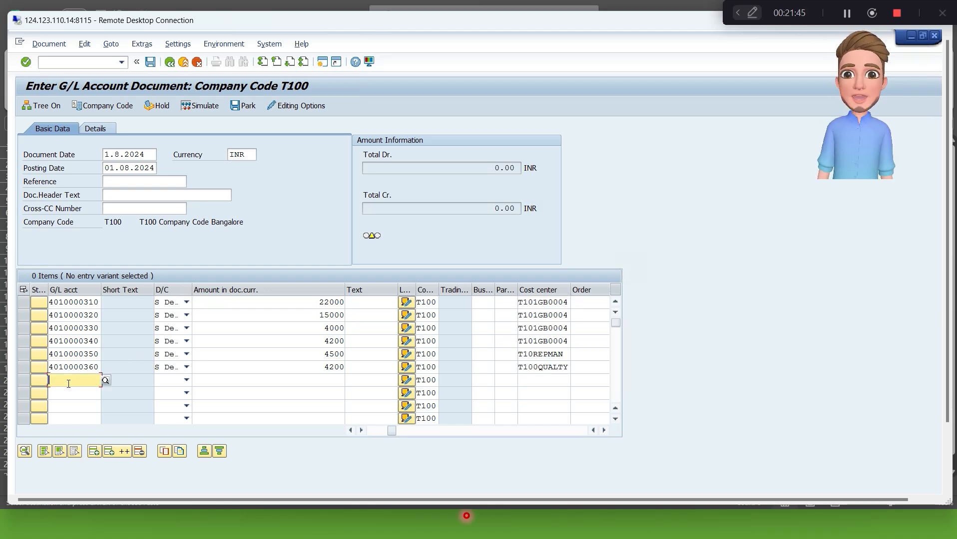
text(105)
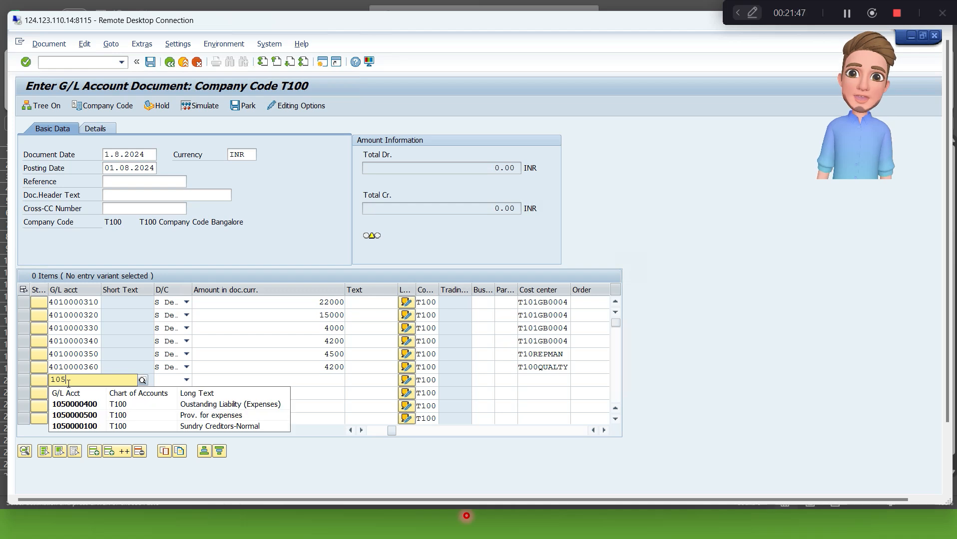
key(Down)
key(Down)
key(Return)
key(Tab)
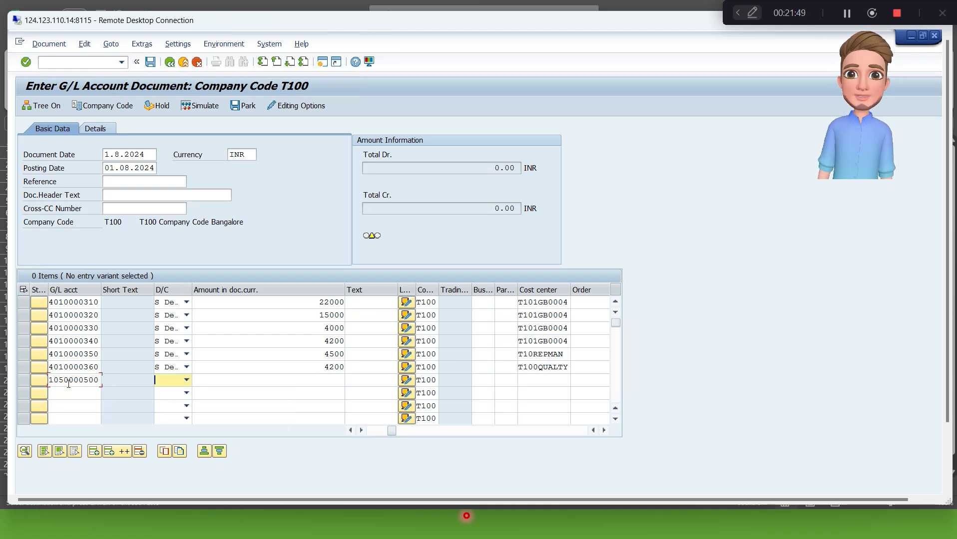
text(H Crec)
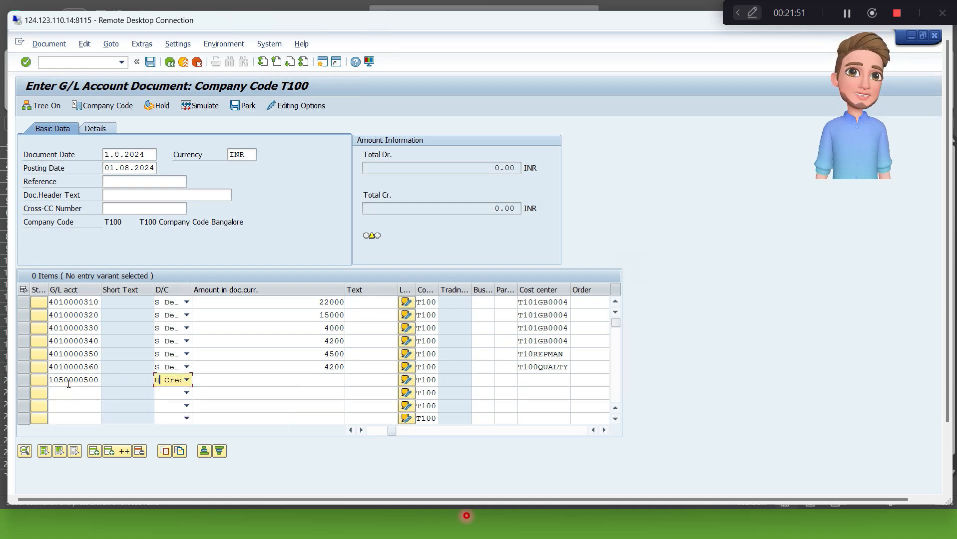
- Check the sum of I3:I8 in the Excel FB50 sheet and enter 53900 as the credit line's amount in SAP
key(Tab)
key(alt+Tab)
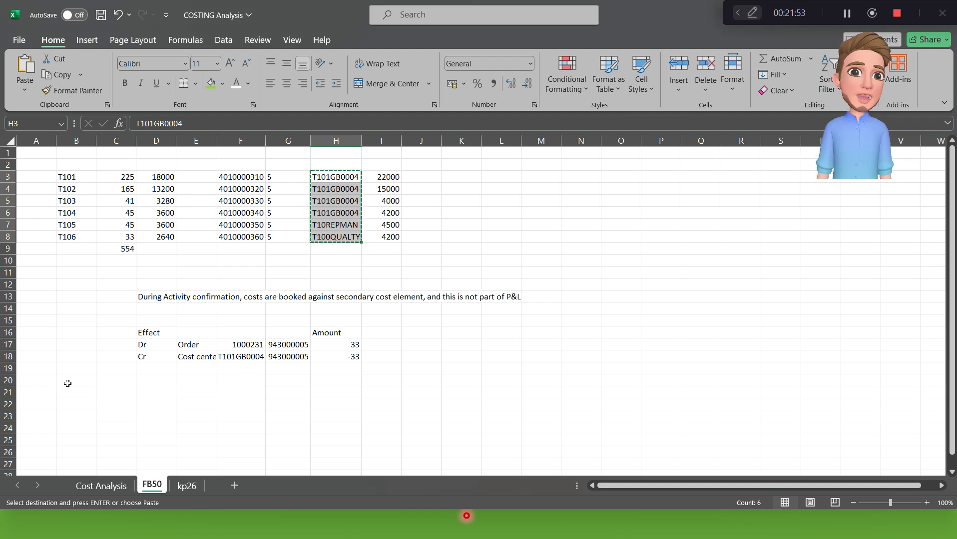
key(ctrl+shift+Down)
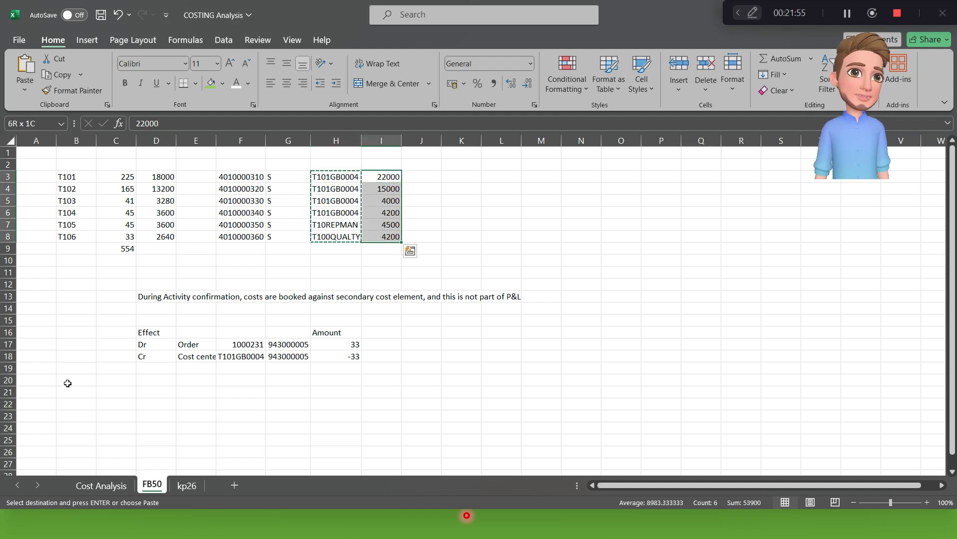
key(alt+Tab)
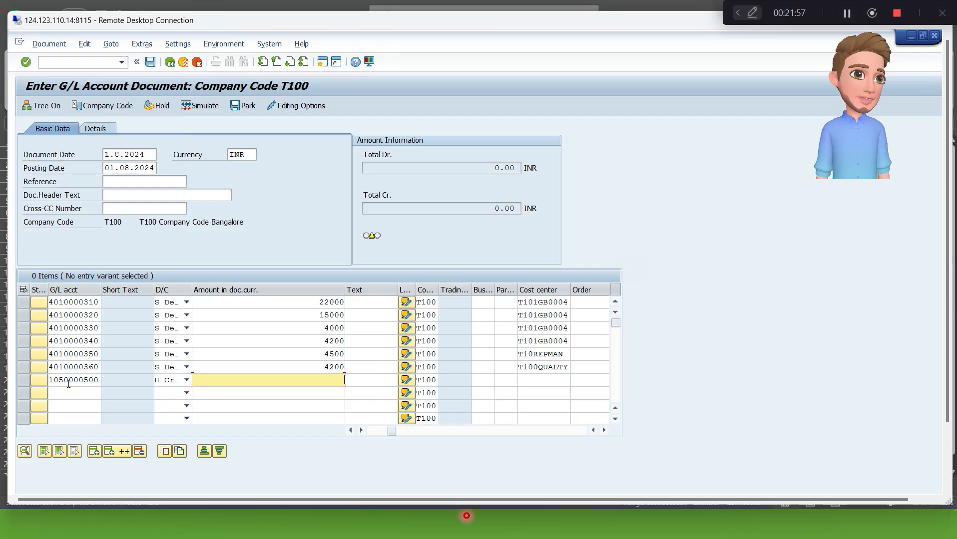
text(53900)
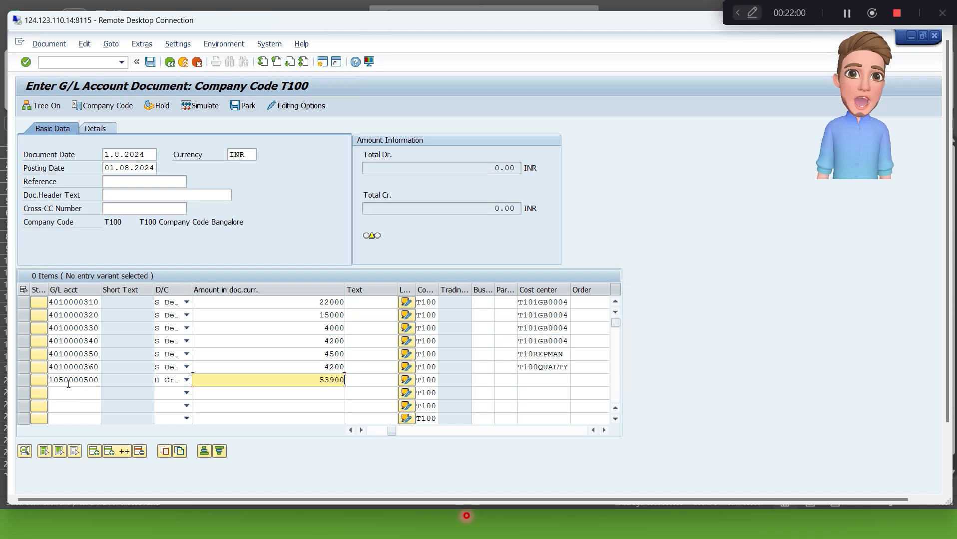
key(Tab)
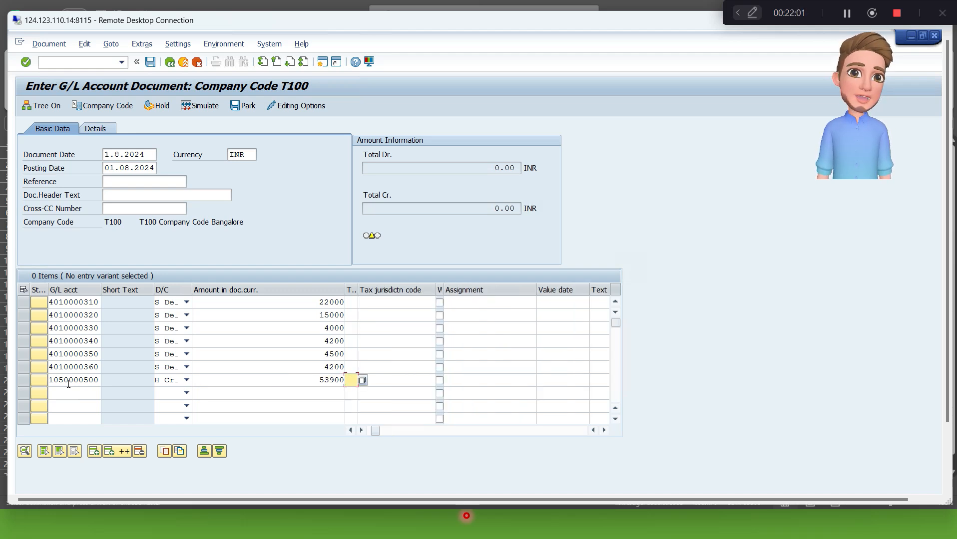
- Validate the seven line items, simulate the G/L document and post it
key(Return)
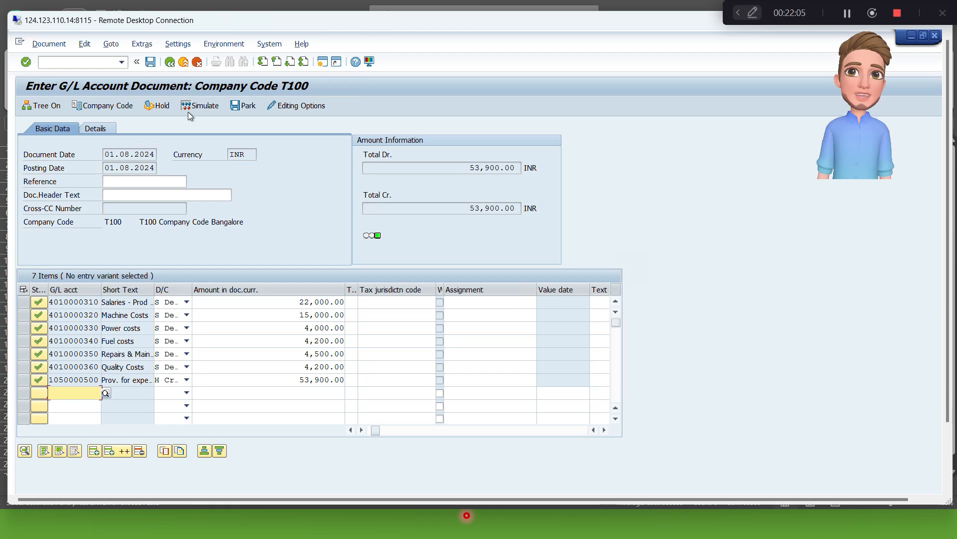
click(200, 111)
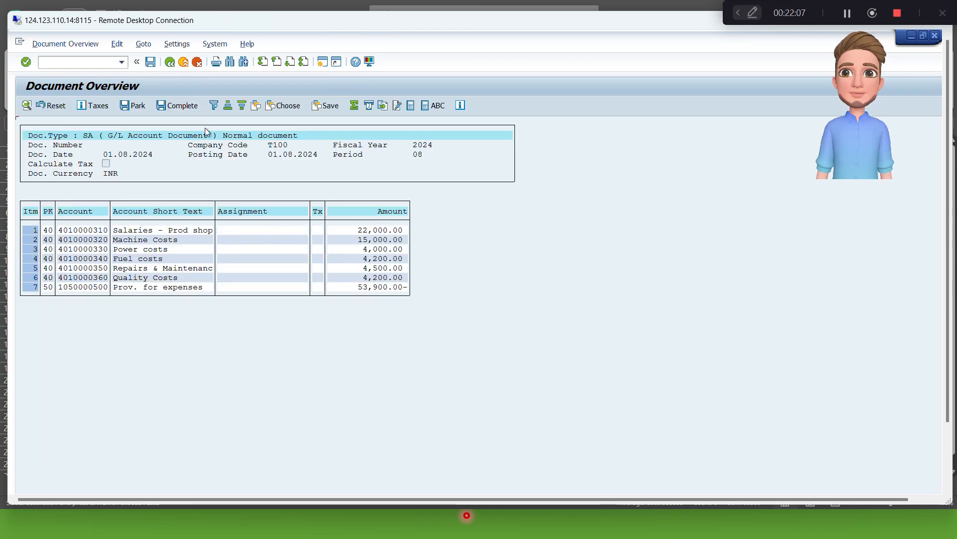
click(151, 62)
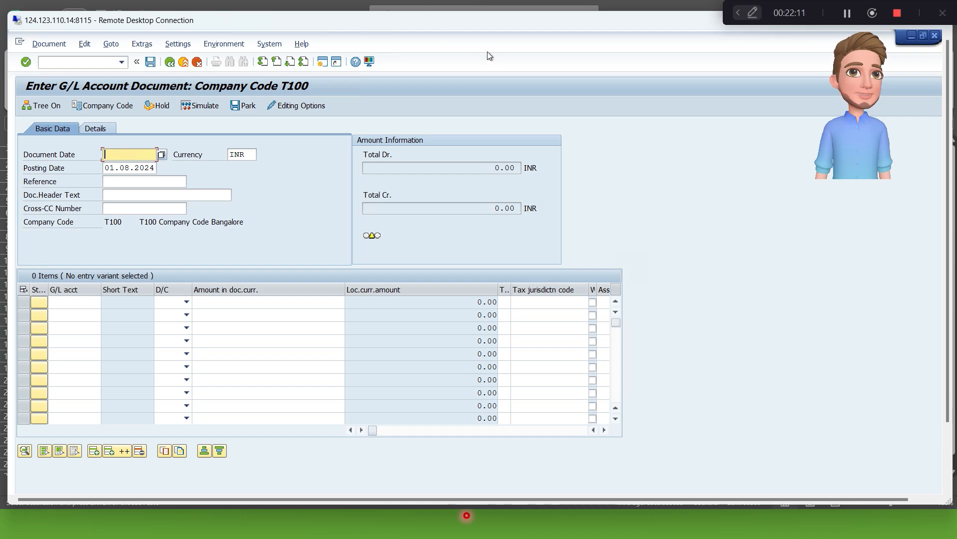
- Expand the remote desktop window with the SAP session to full screen
key(alt+Tab)
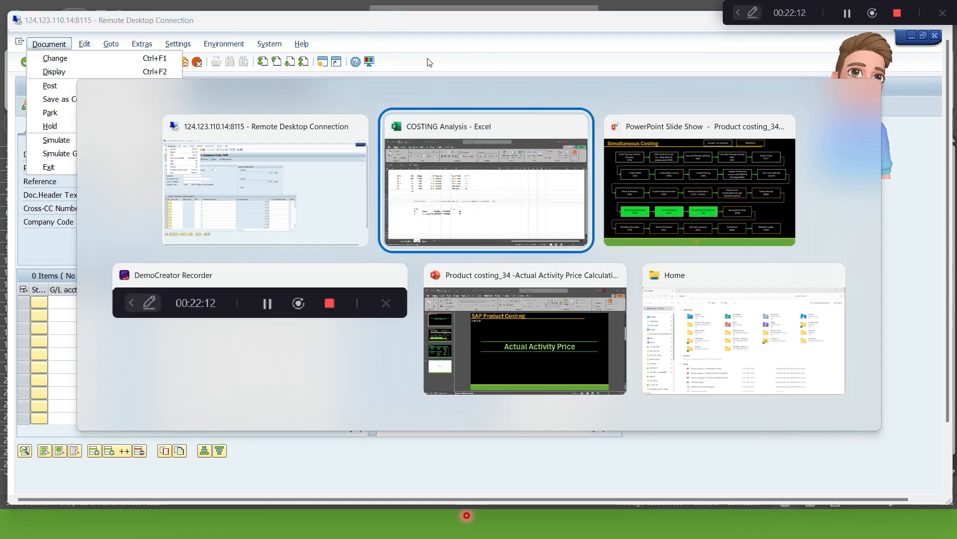
click(428, 63)
click(428, 25)
double_click(427, 24)
click(669, 163)
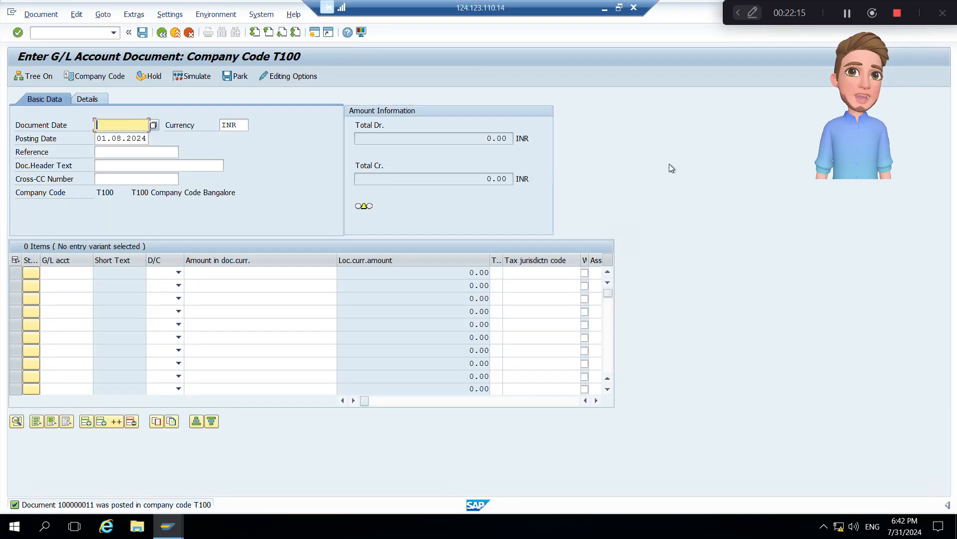
- Switch to the Cost Centers: Actual/Plan/Variance report, exit it and rerun it for cost center T101GB0004, period 8 of 2024
key(alt+Tab)
key(alt+Tab)
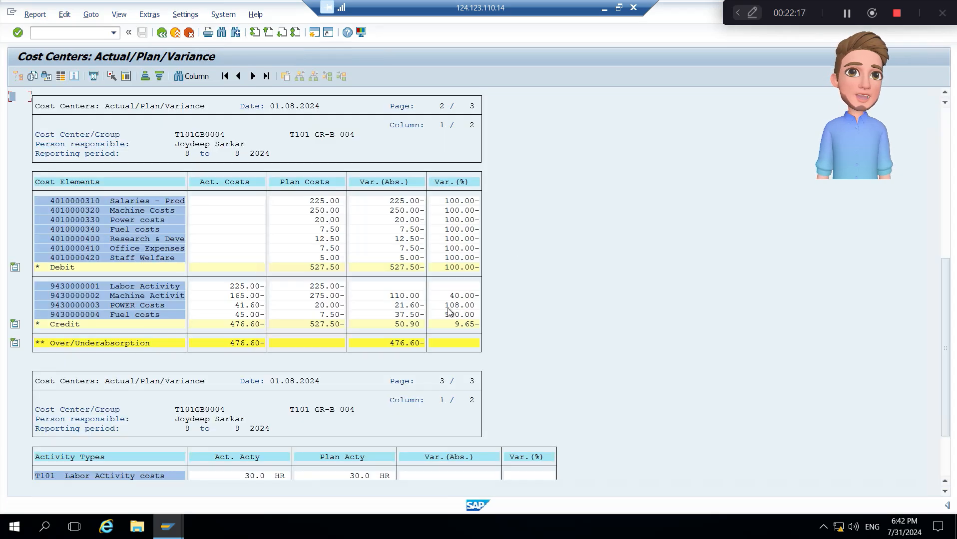
click(161, 33)
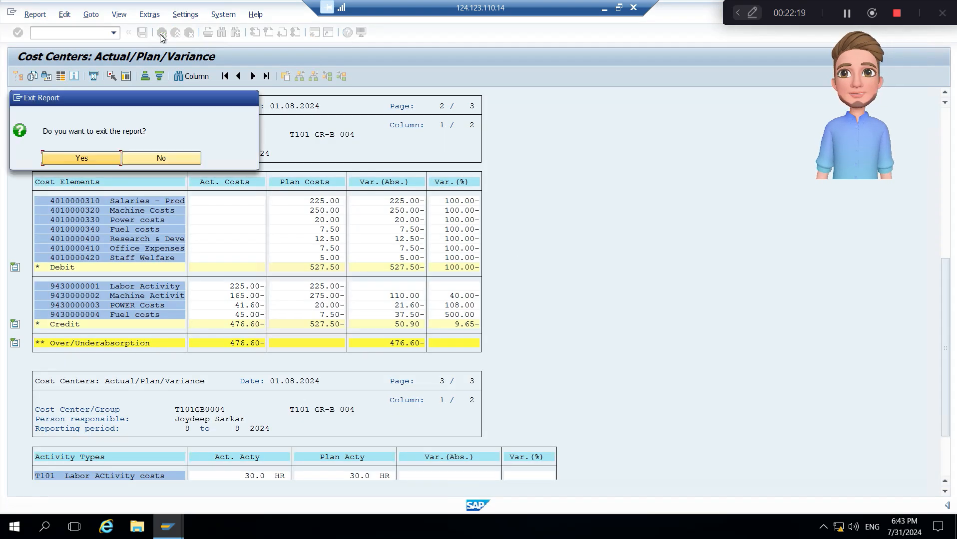
click(90, 159)
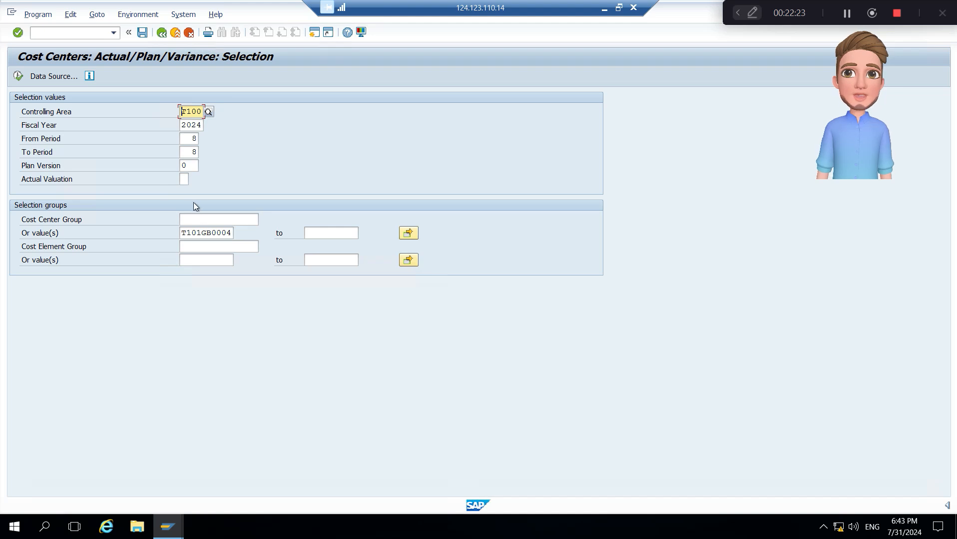
click(19, 78)
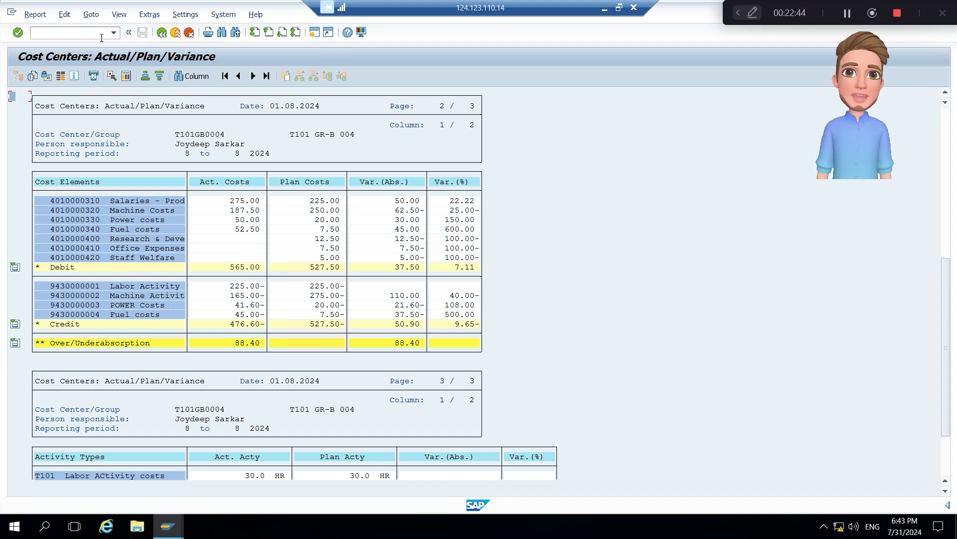
- Return to the G/L account document entry, enter 1.8.2024 as the document date and go to the first G/L account line
key(alt+Tab)
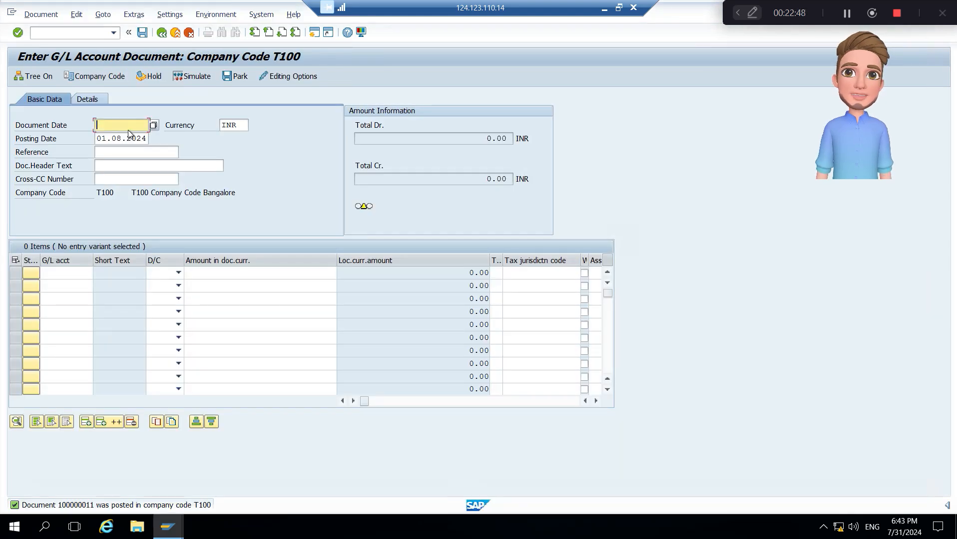
text(1.8.)
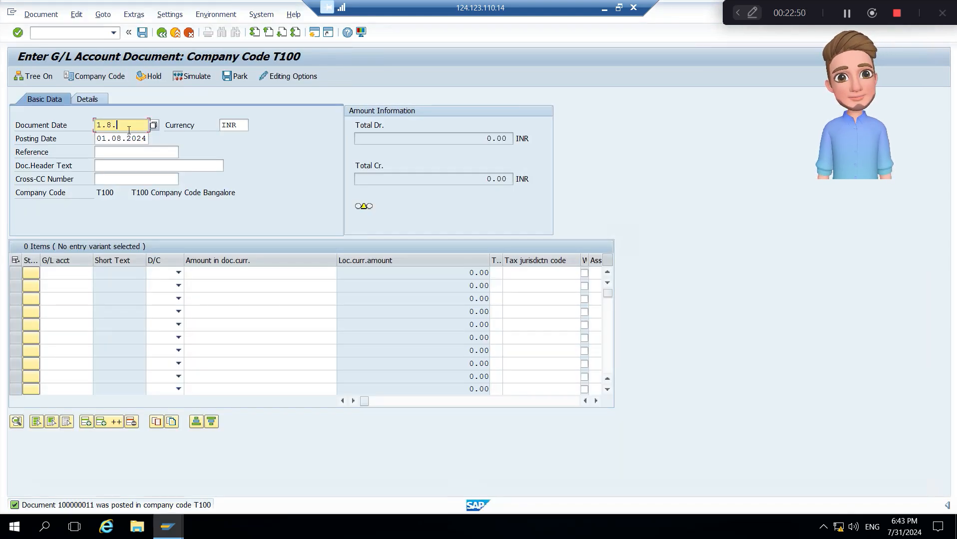
text(2024)
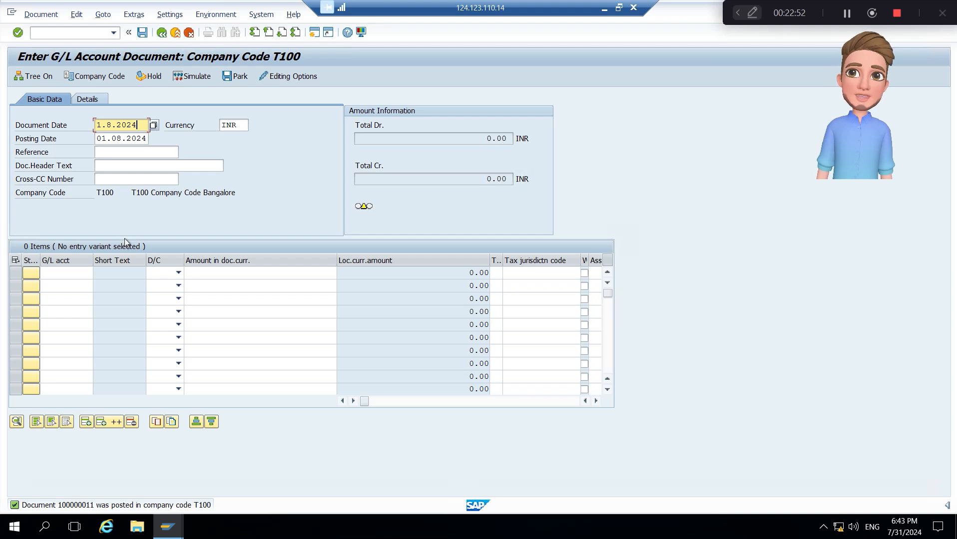
click(84, 277)
- Check the cost elements in the cost center report again, and switch to the FB50 sheet in Excel with the pending copy cleared
key(alt+Tab)
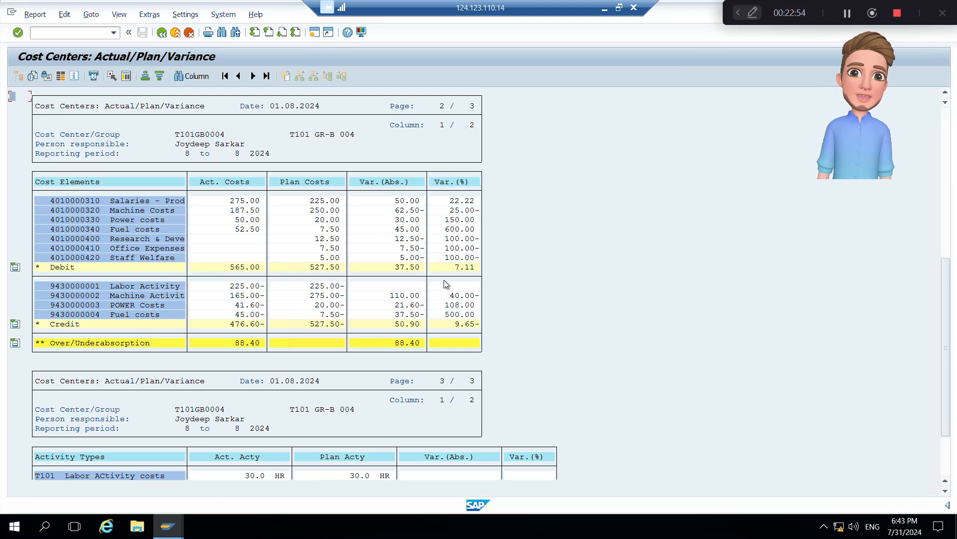
key(alt+Tab)
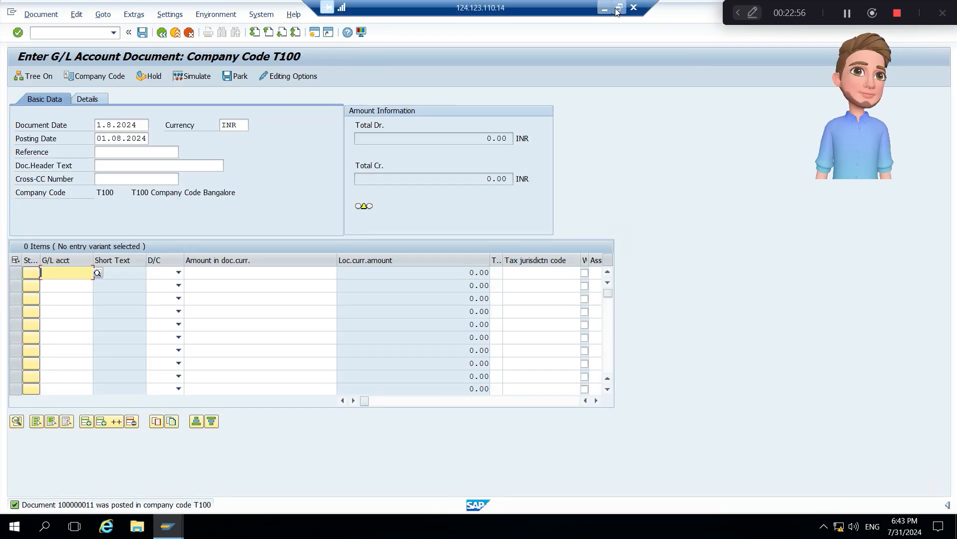
click(618, 8)
key(alt+Tab)
key(alt+Tab)
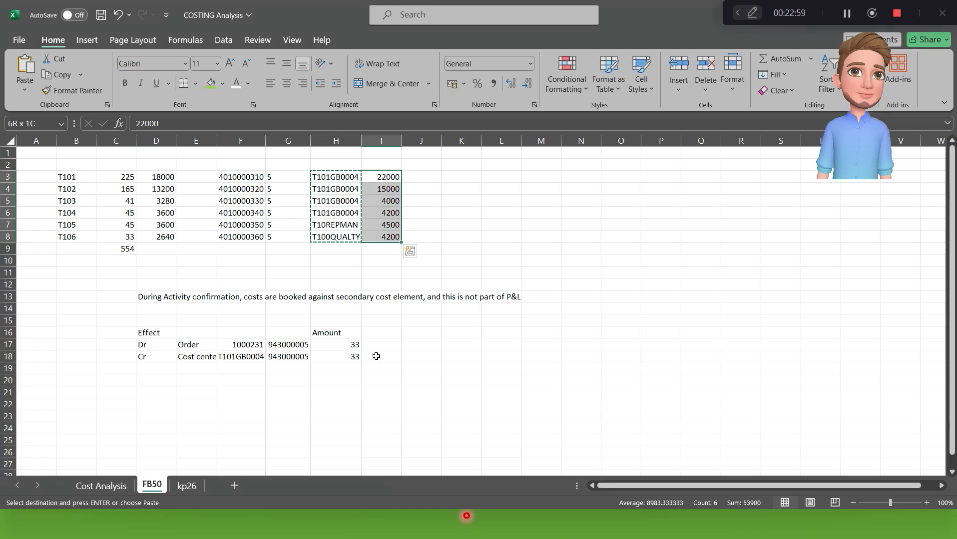
click(319, 251)
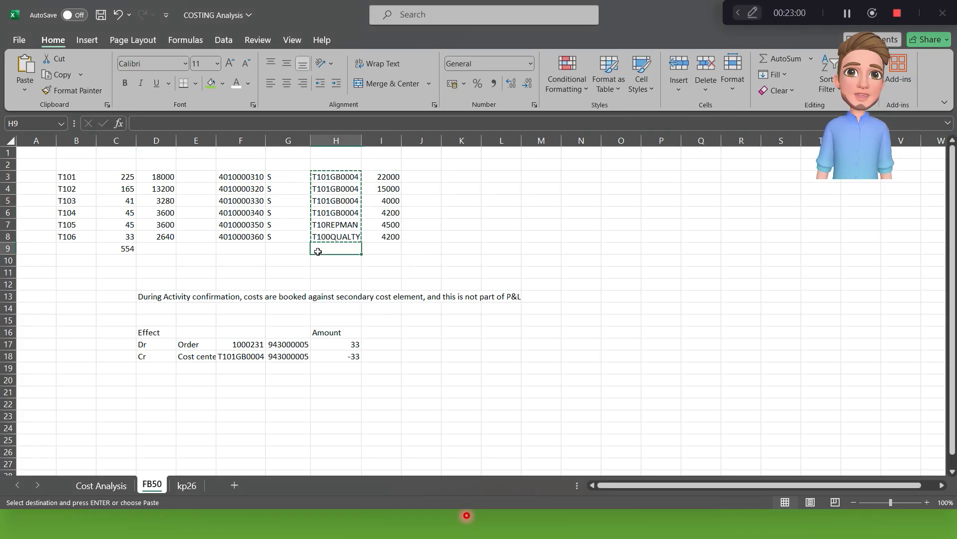
key(Escape)
click(241, 246)
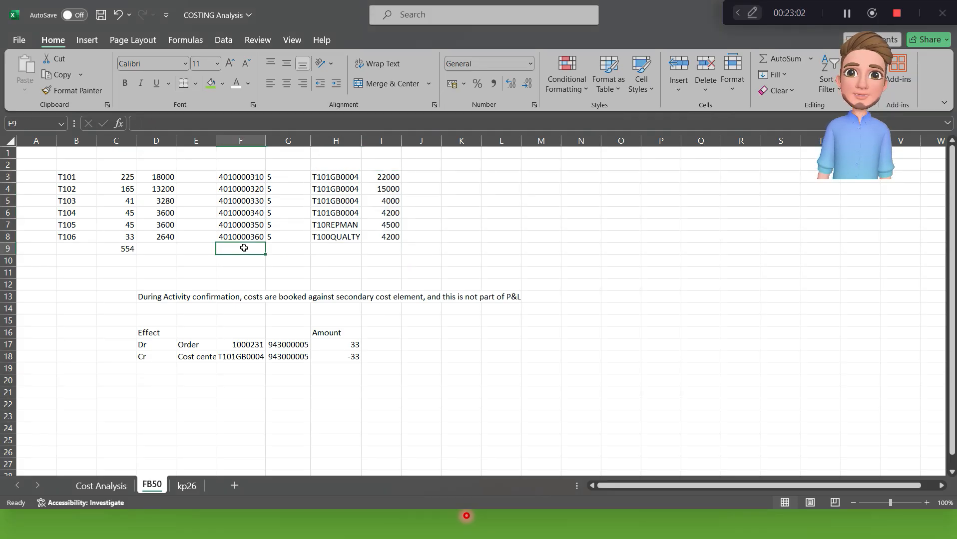
key(ctrl+d)
click(213, 121)
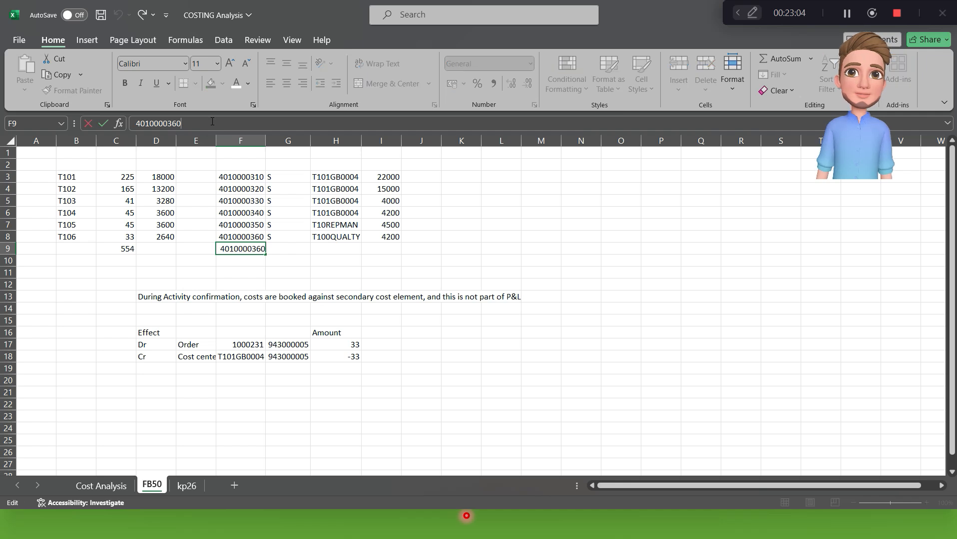
key(BackSpace)
key(BackSpace)
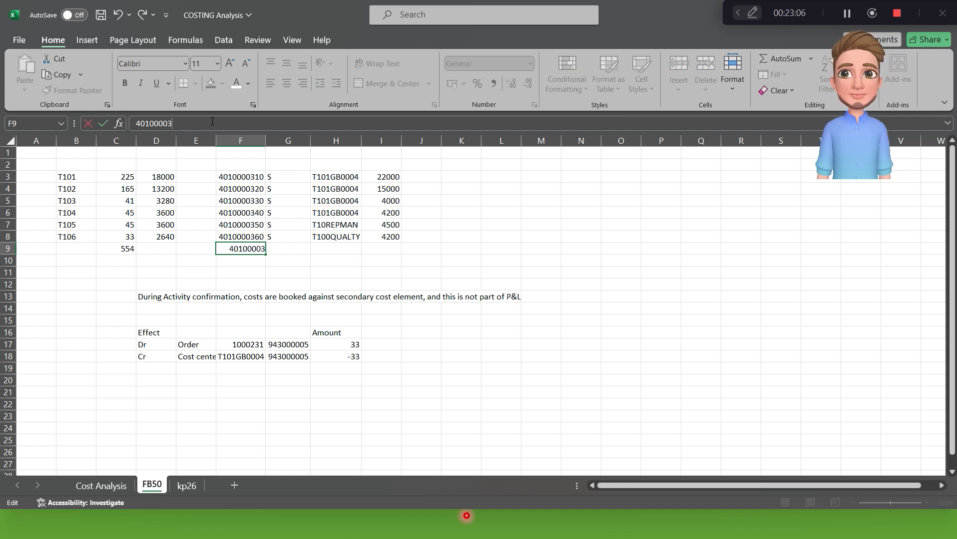
key(BackSpace)
text(400)
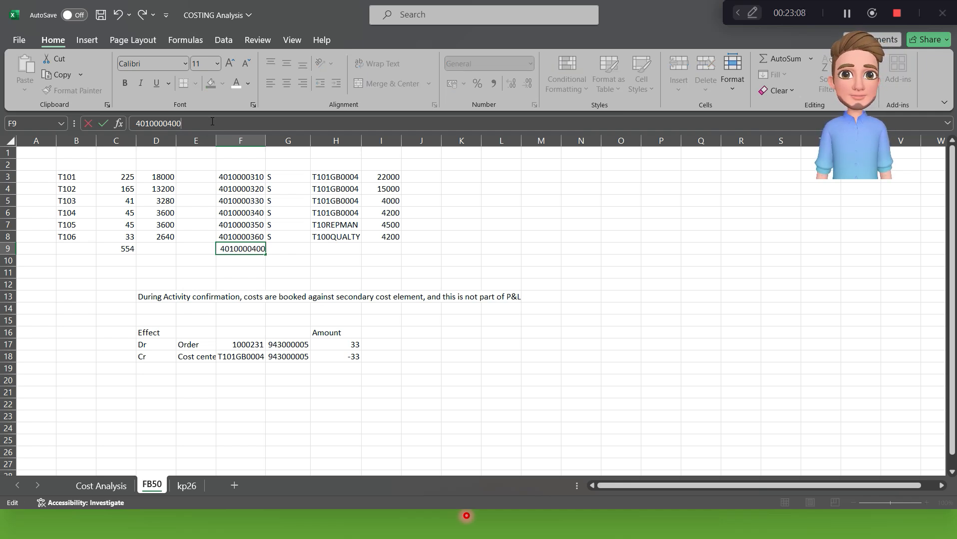
key(Return)
key(ctrl+d)
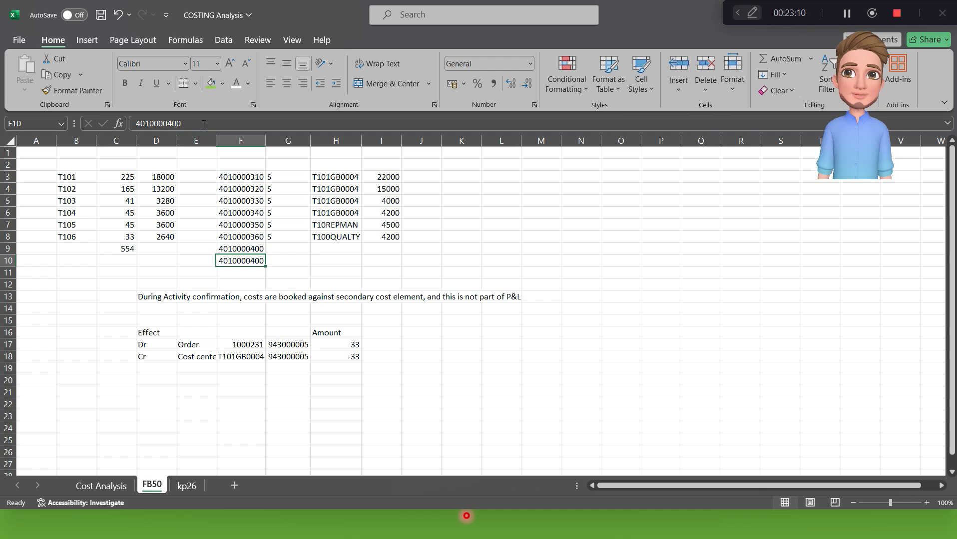
click(204, 124)
key(BackSpace)
key(BackSpace)
text(10)
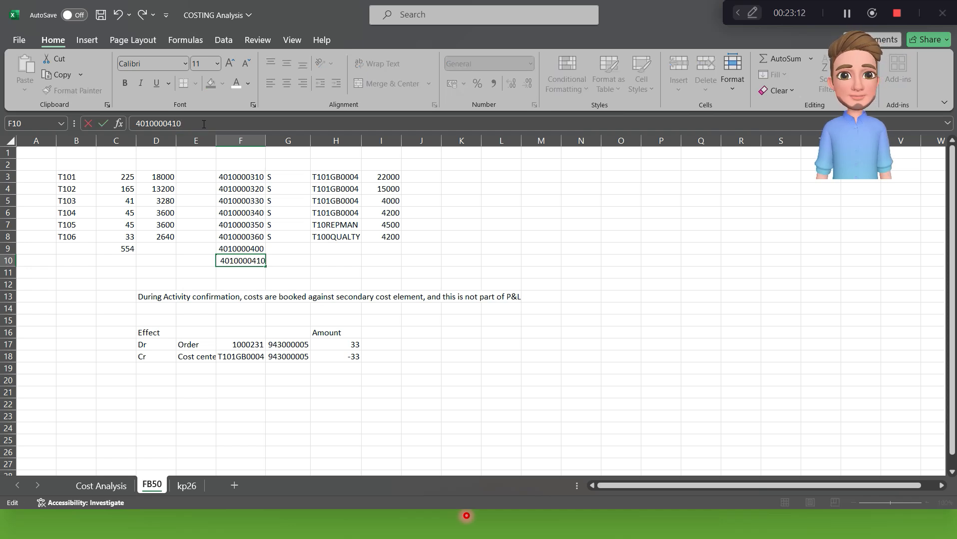
key(Return)
key(ctrl+d)
click(203, 125)
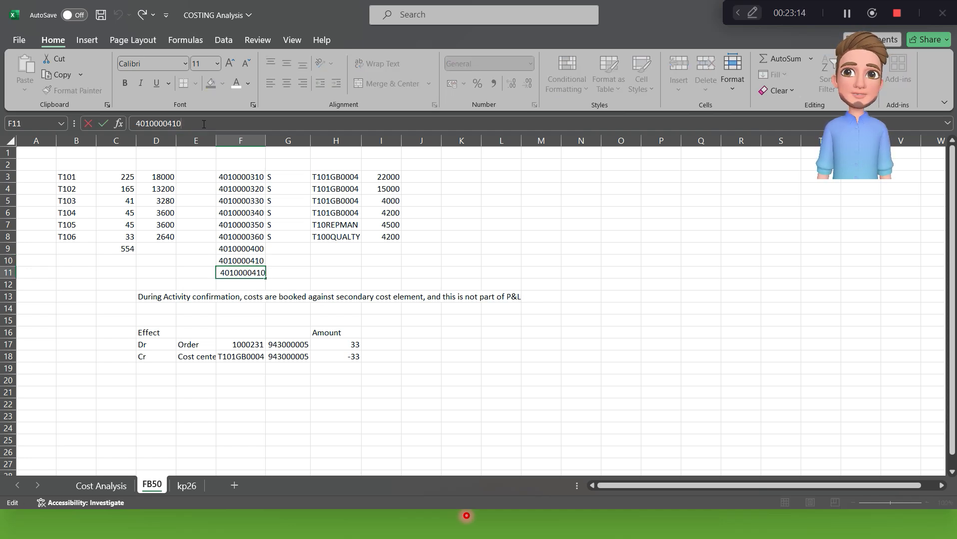
key(BackSpace)
key(BackSpace)
text(20)
key(Return)
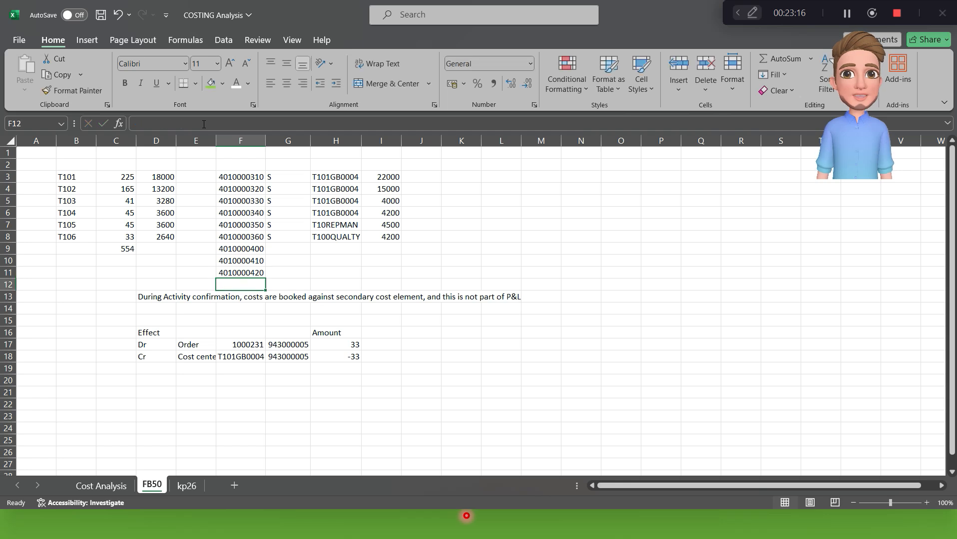
- Enter an amount of 5000 for each of the three added accounts in cells I9 to I11
click(389, 250)
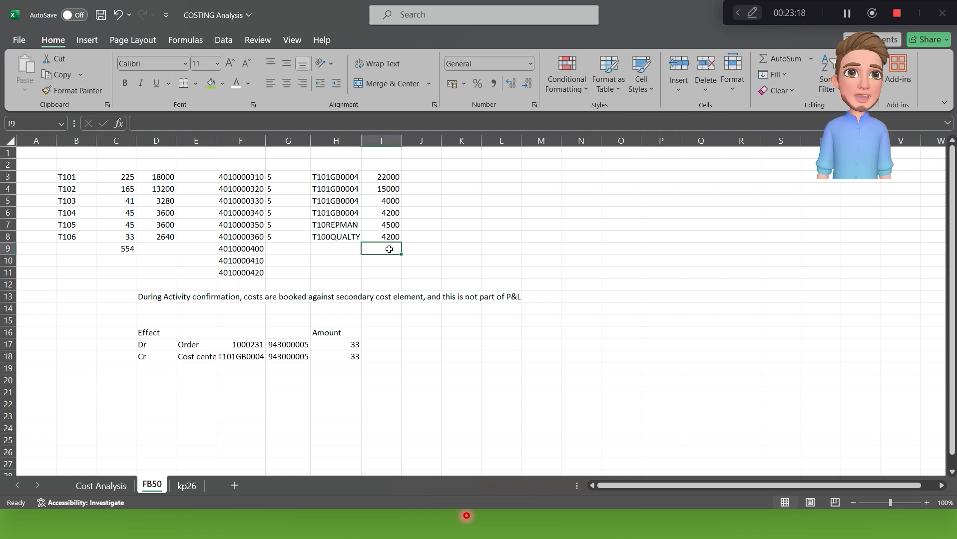
text(5000)
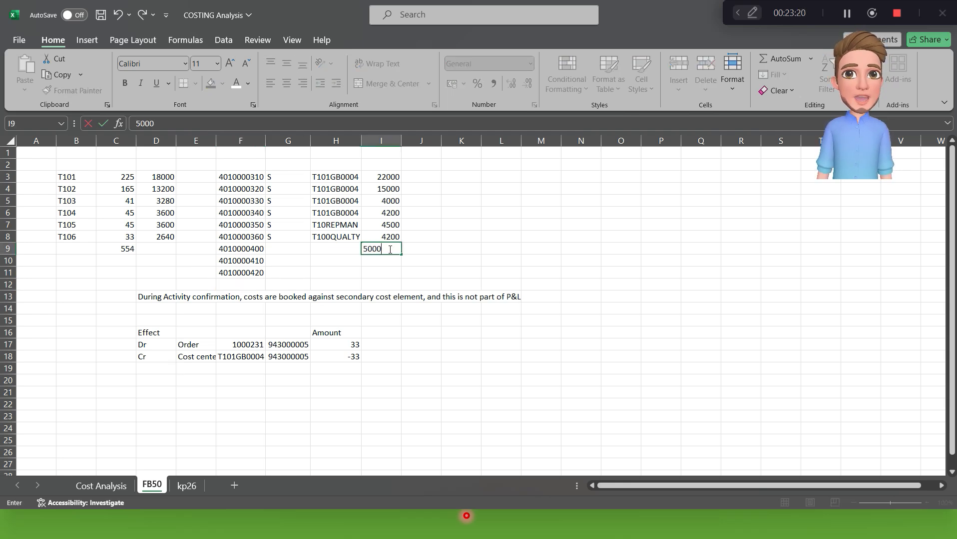
key(Return)
key(ctrl+d)
key(Down)
key(ctrl+d)
key(Up)
key(Up)
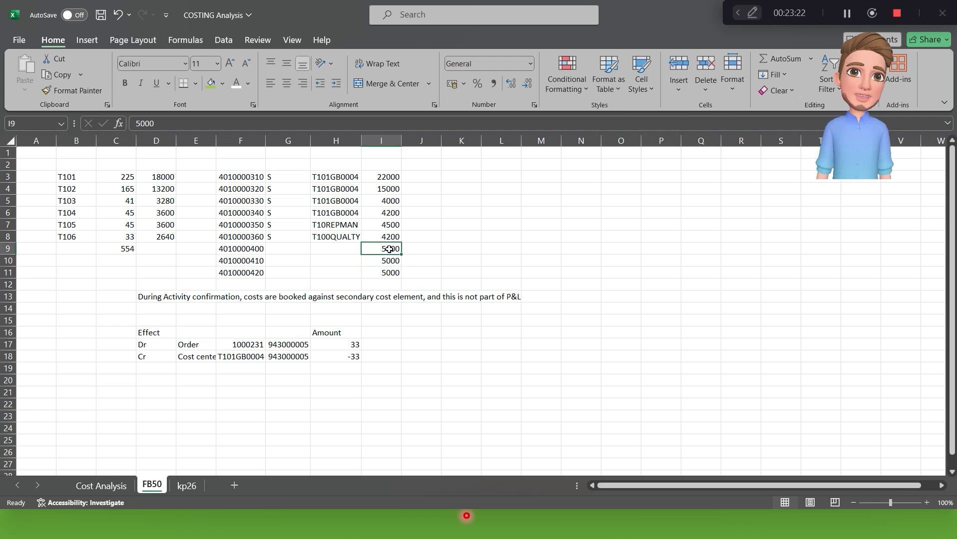
- Copy the G/L accounts in F9:F11 and paste them into the first three line items of the SAP G/L document
key(Left)
key(Left)
key(Left)
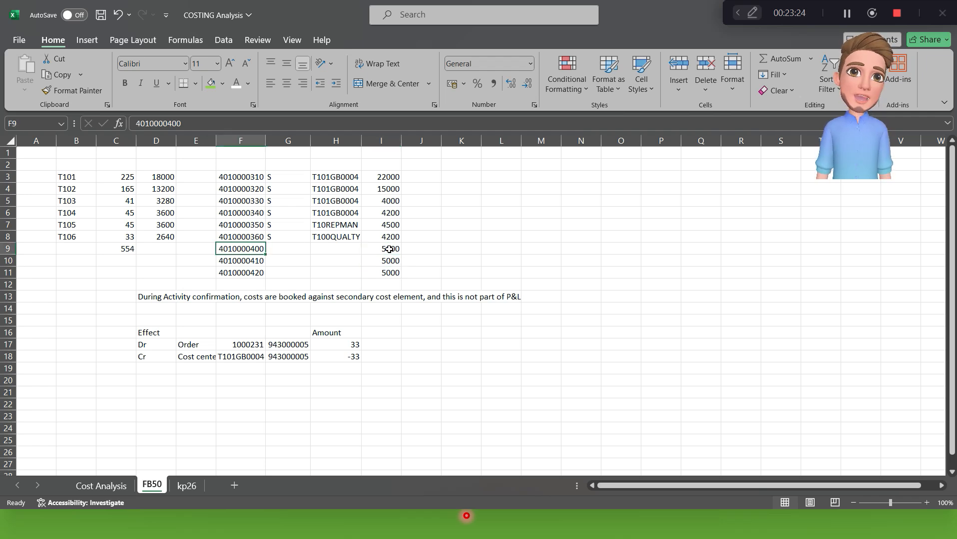
key(shift+Down)
key(shift+Down)
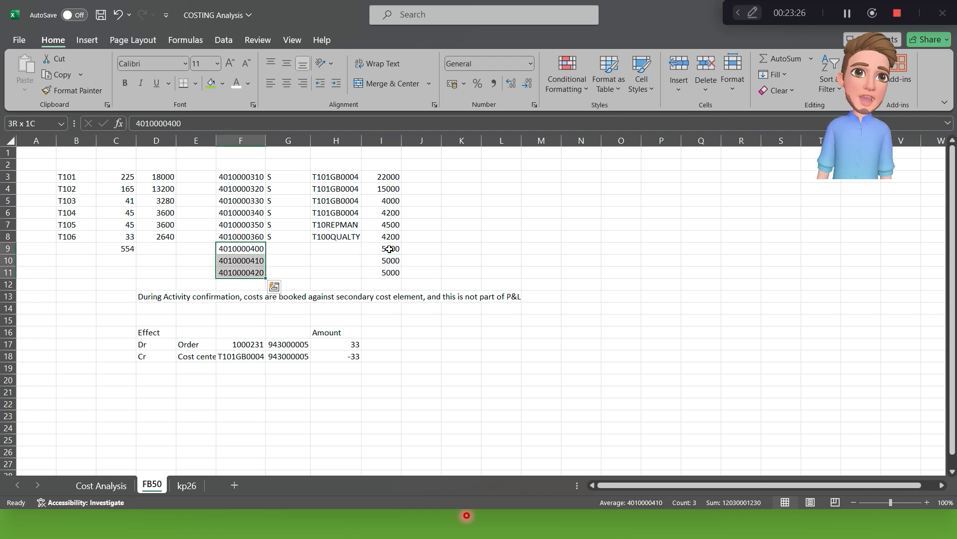
key(ctrl+c)
key(alt+Tab)
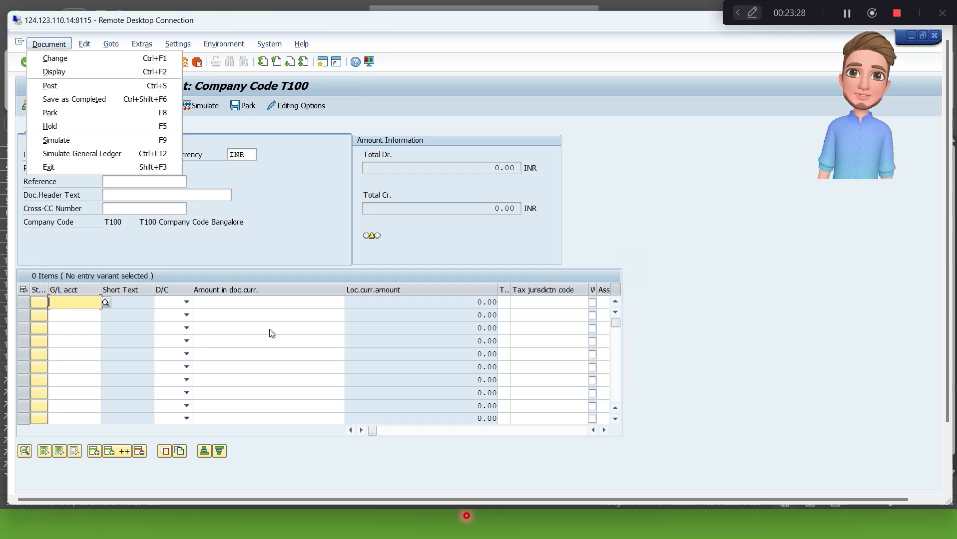
click(80, 304)
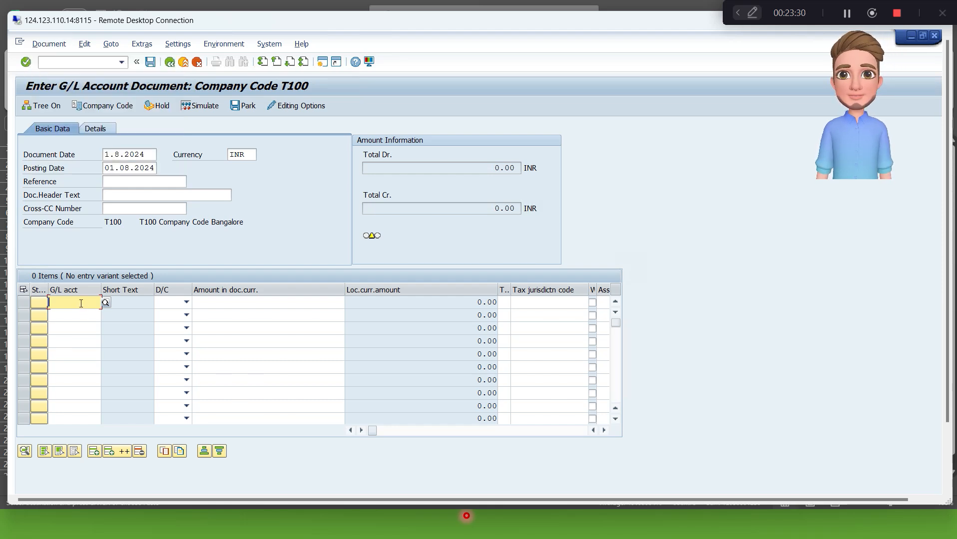
key(ctrl+v)
- Set the debit/credit indicator of the three expense lines to S Debit
click(161, 305)
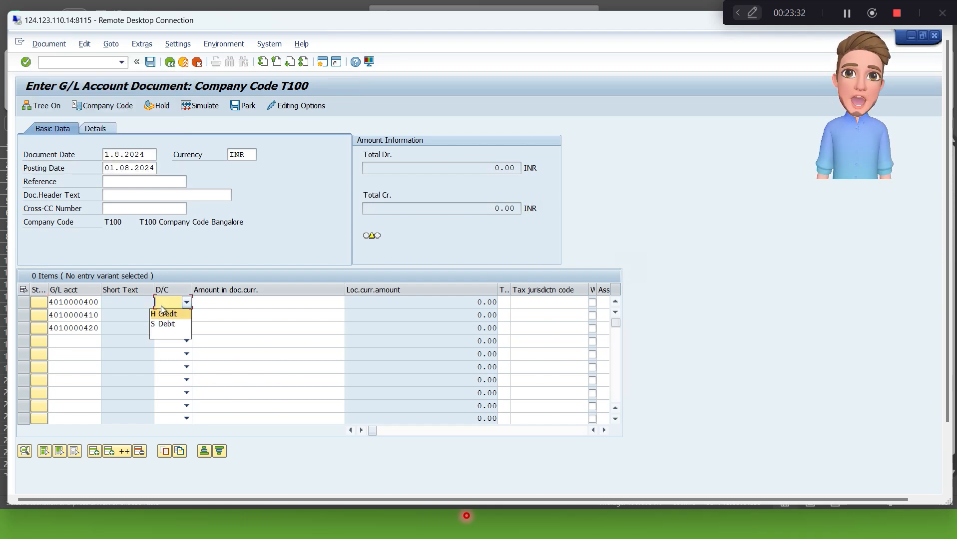
key(Down)
key(Down)
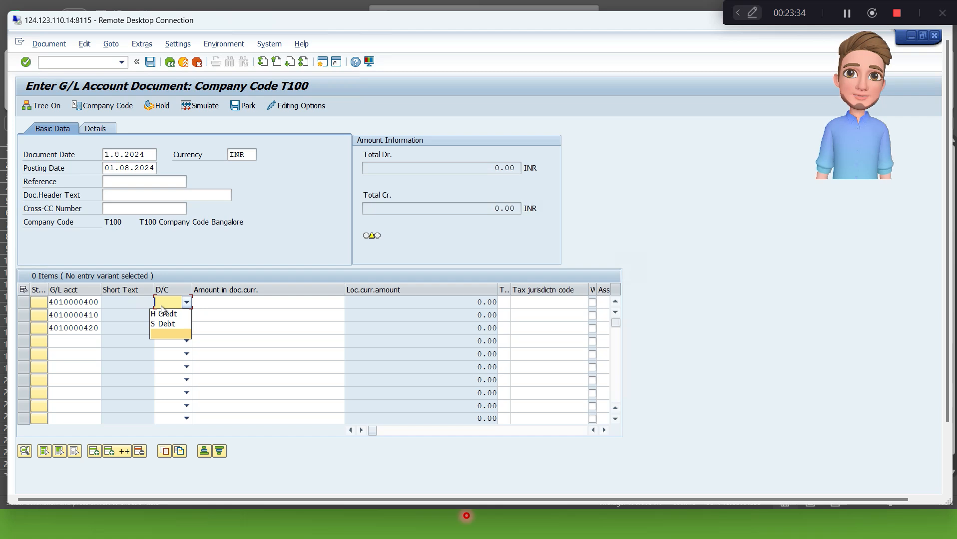
key(Up)
key(Return)
key(Down)
text(S)
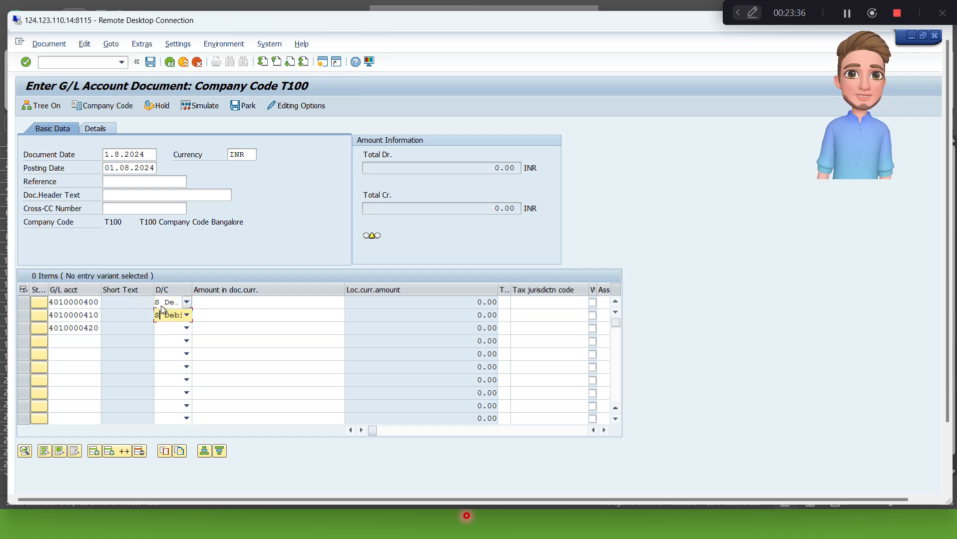
key(Down)
text(S)
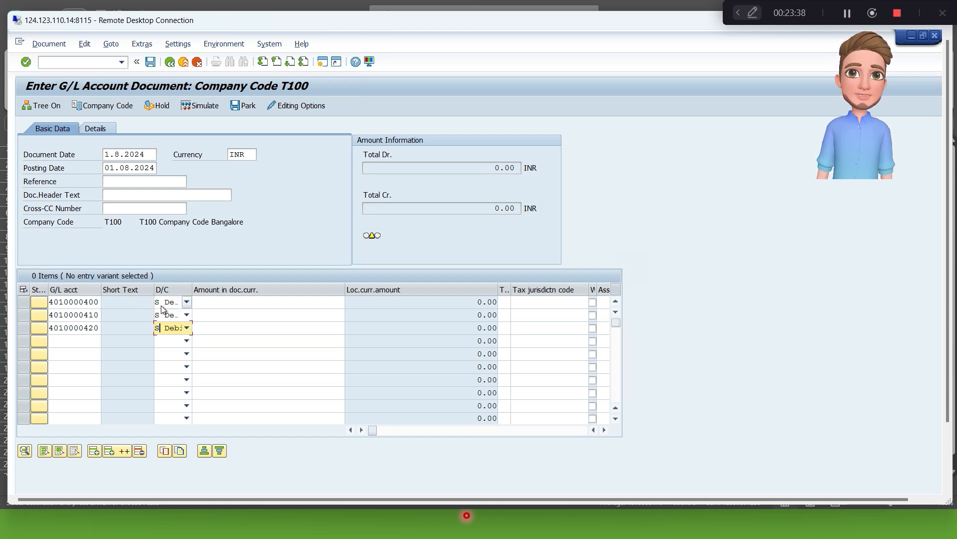
key(Down)
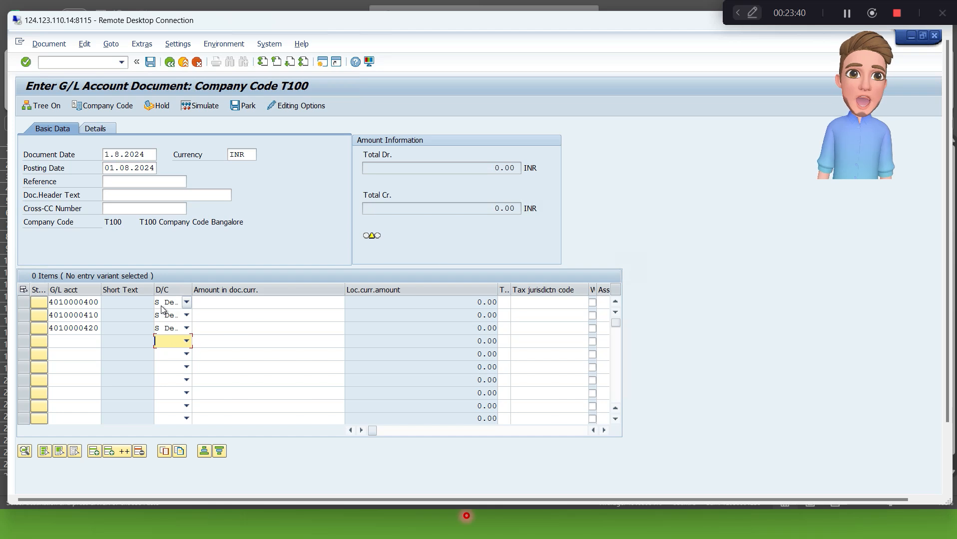
text(H Cr..)
key(shift+Tab)
text(1)
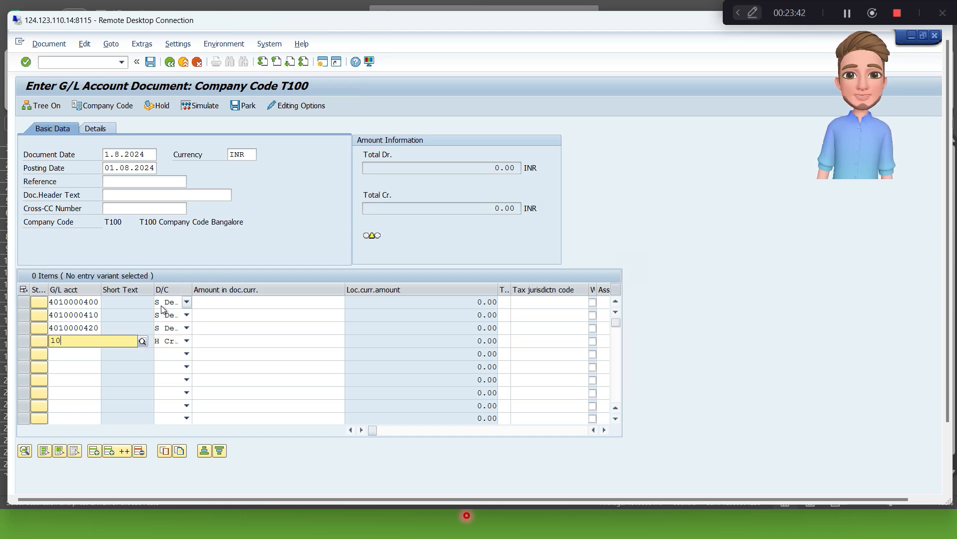
key(Down)
key(Down)
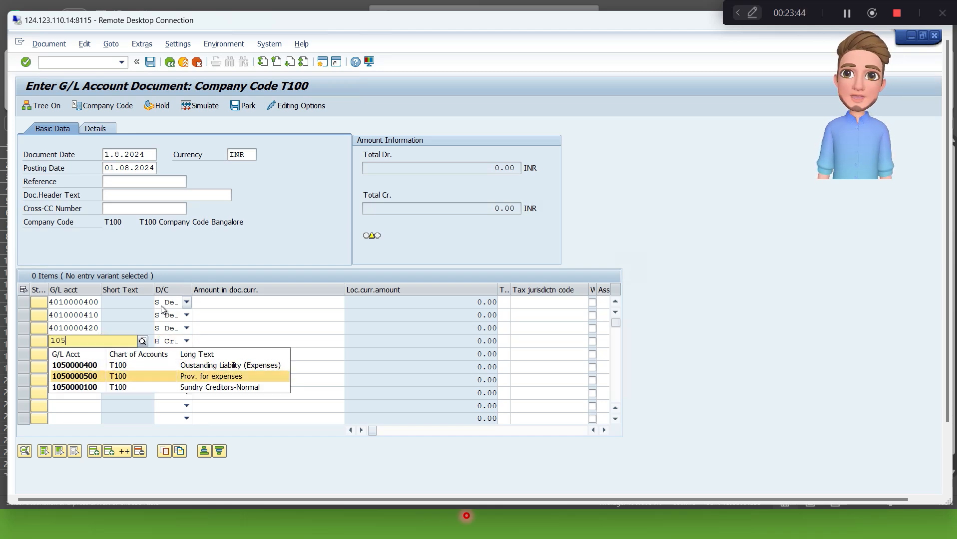
key(Return)
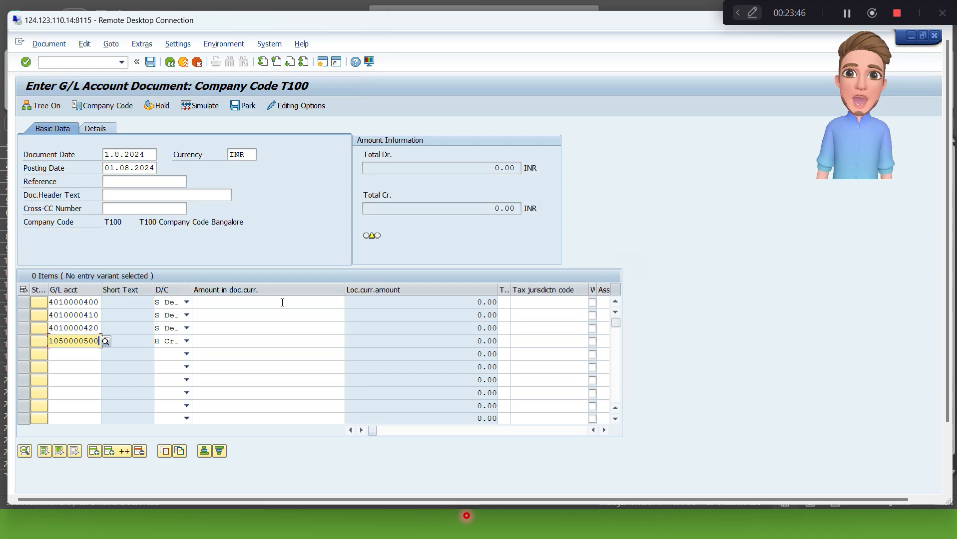
- Copy the amounts in I9:I11 of the Excel sheet and paste them as document amounts of the three debit lines in SAP
click(279, 302)
key(alt+Tab)
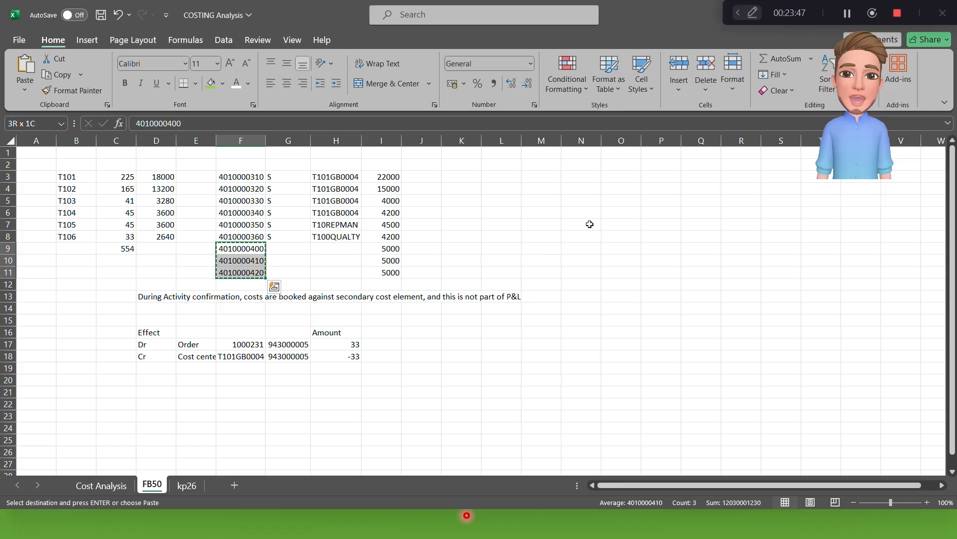
click(393, 249)
key(shift+Down)
key(shift+Down)
key(ctrl+c)
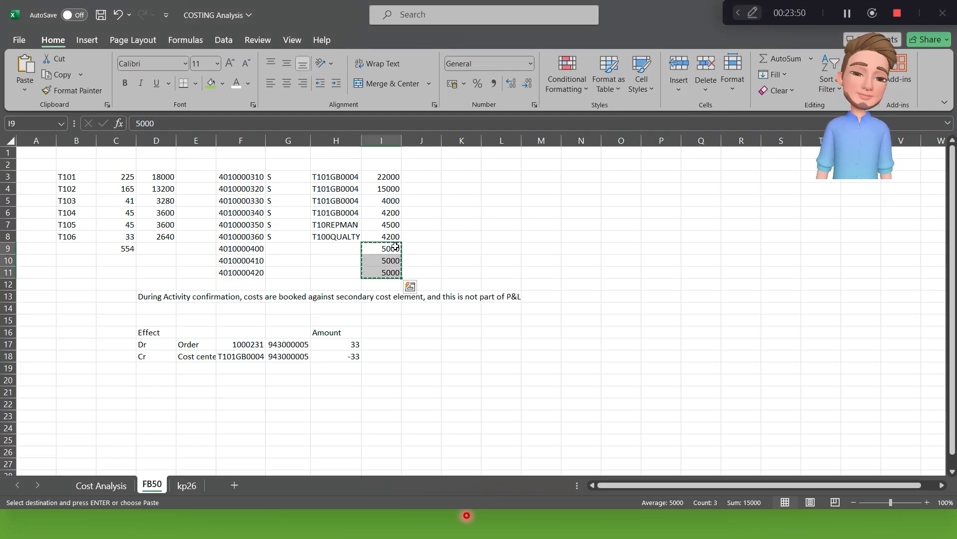
key(alt+Tab)
key(ctrl+v)
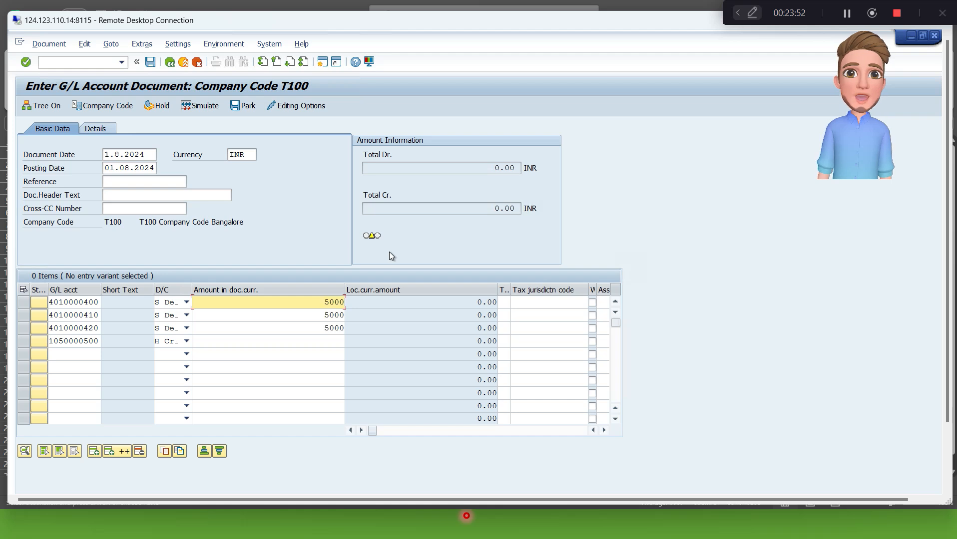
- Copy the cost centers in H3:H5 of the Excel sheet and paste T101GB0004 as cost center of the three debit lines in SAP
key(Tab)
key(Tab)
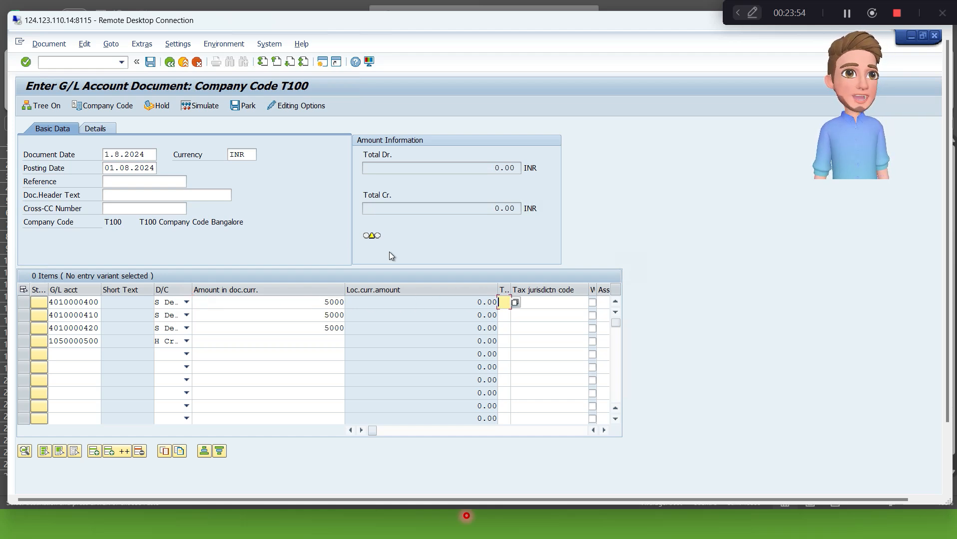
key(Tab)
key(Tab)
key(Tab)
key(Tab)
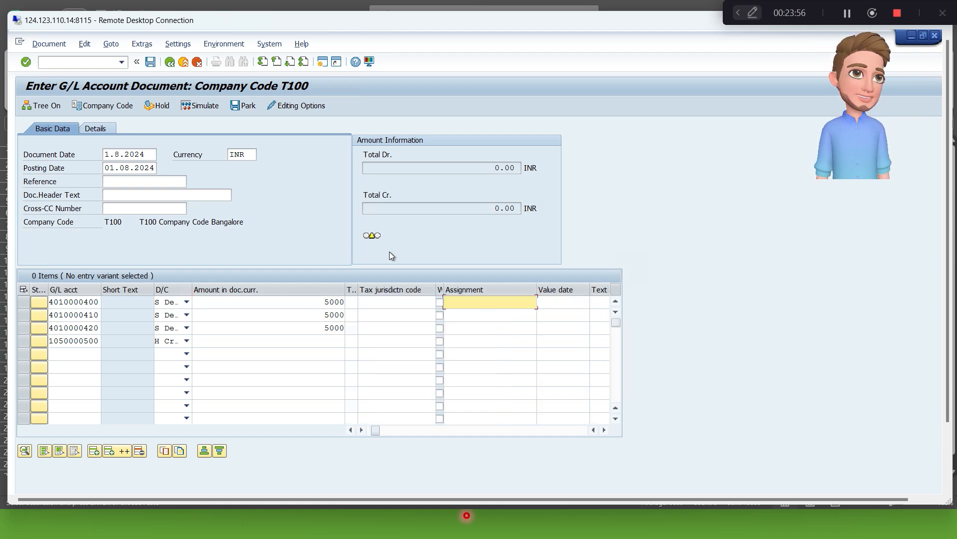
key(Tab)
key(Tab)
key(Tab)
key(Tab)
key(Tab)
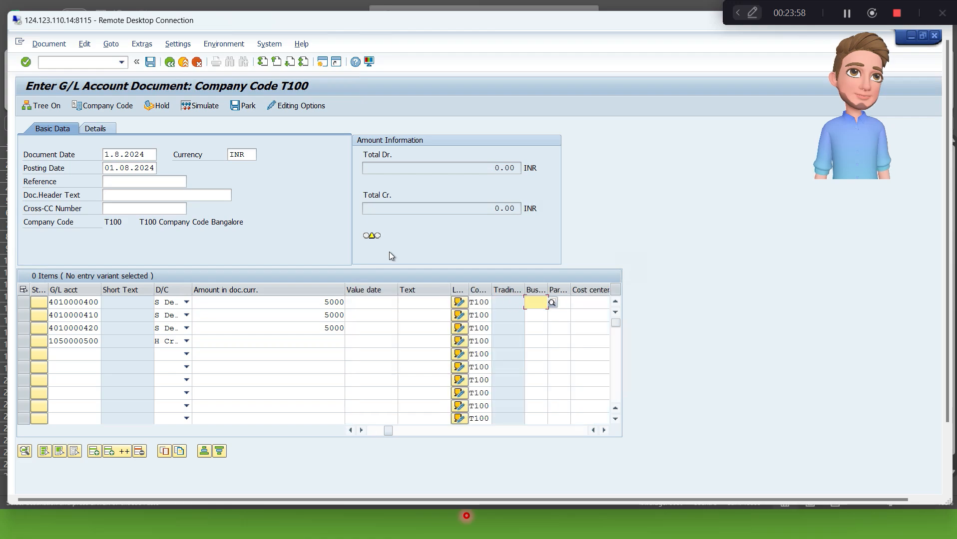
key(alt+Tab)
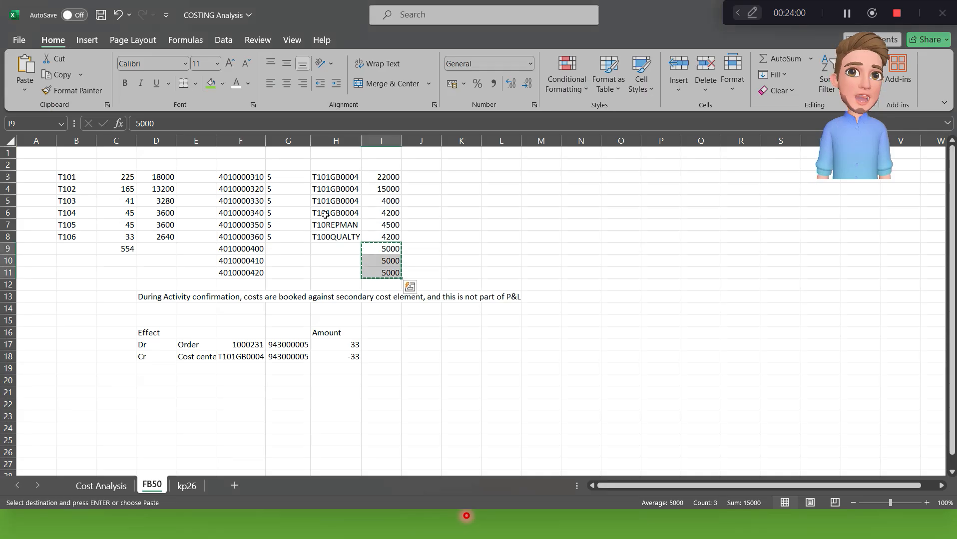
click(390, 175)
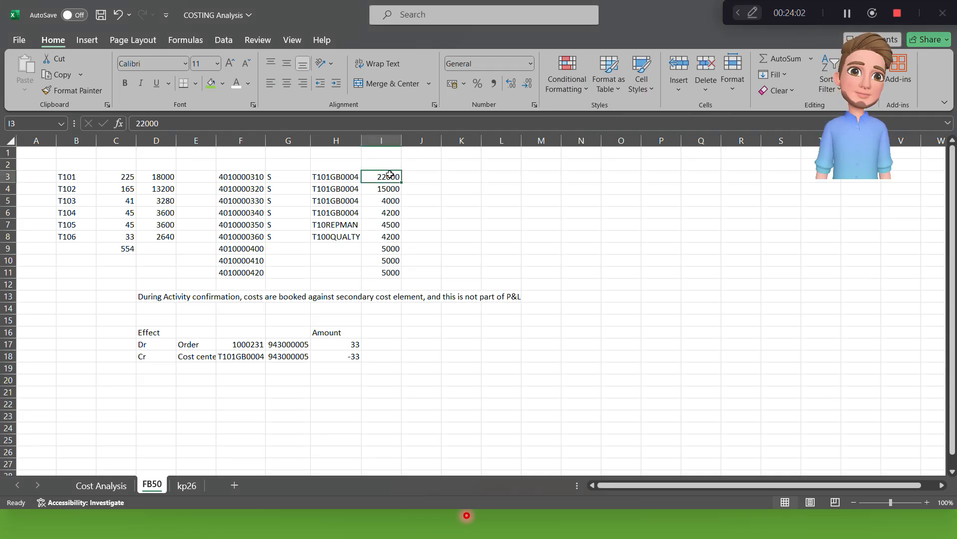
key(Left)
key(shift+Down)
key(shift+Down)
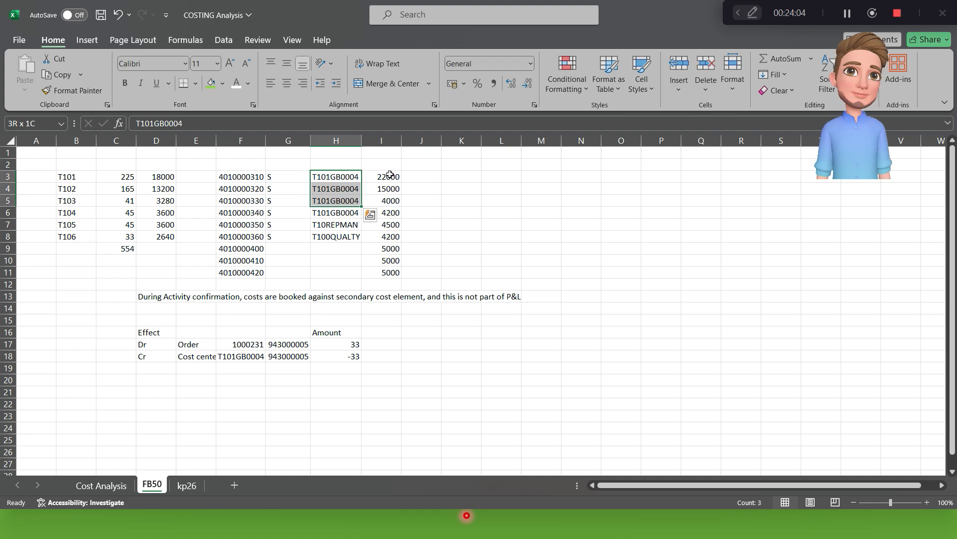
key(ctrl+c)
key(alt+Tab)
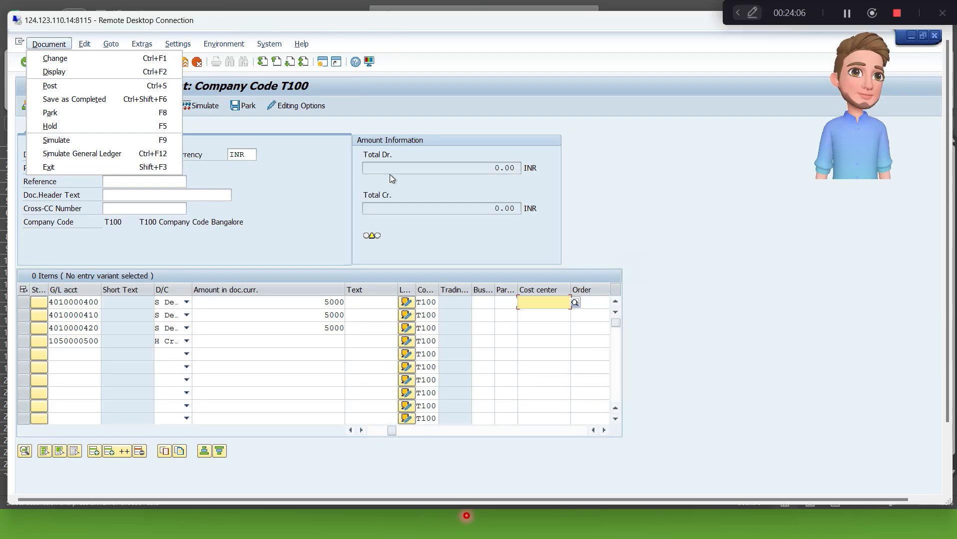
click(551, 306)
key(ctrl+v)
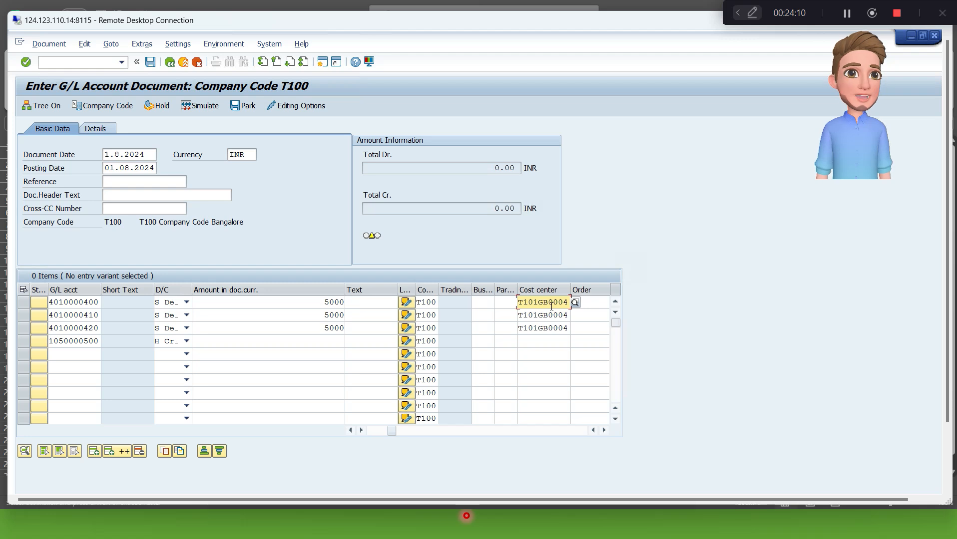
key(Return)
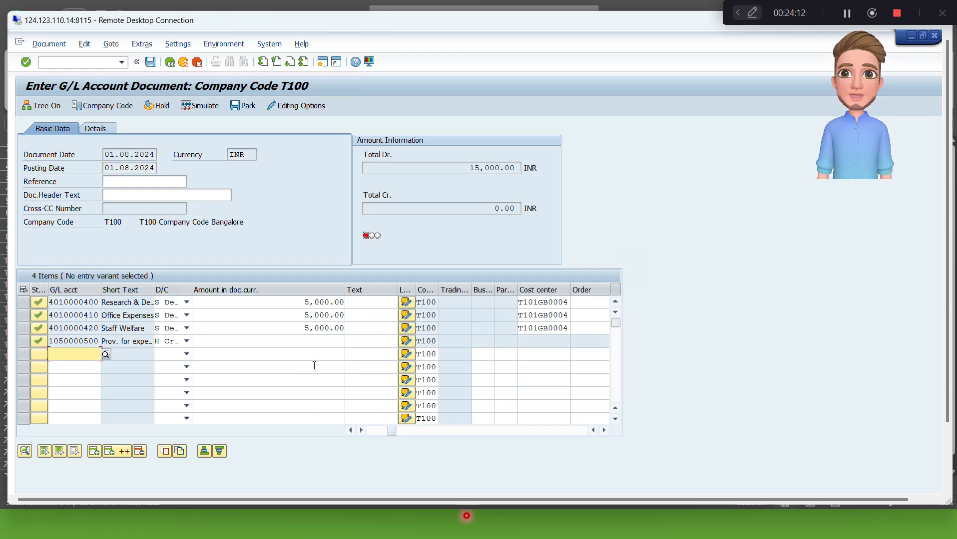
- Set the amount of the Prov. for expenses credit line to 15000 and post the G/L document
click(319, 341)
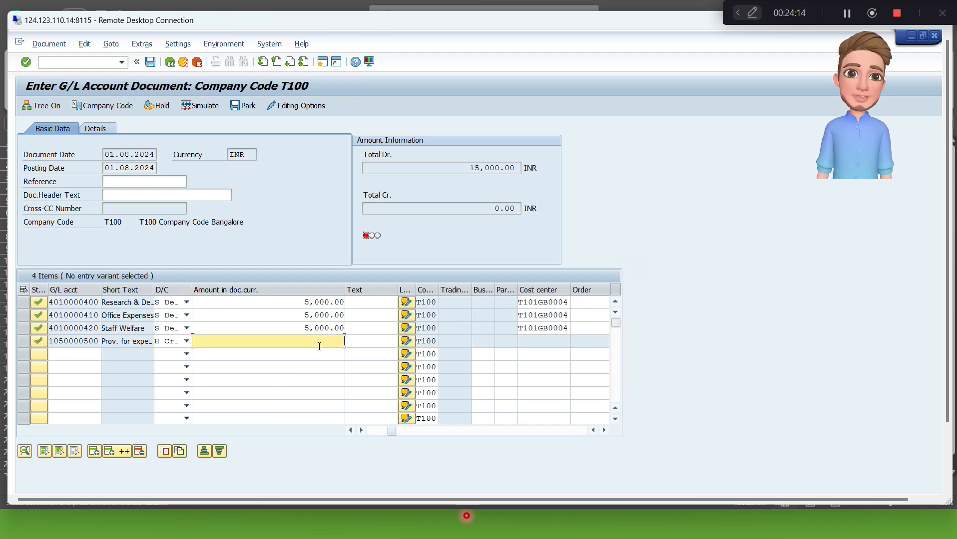
text(15000)
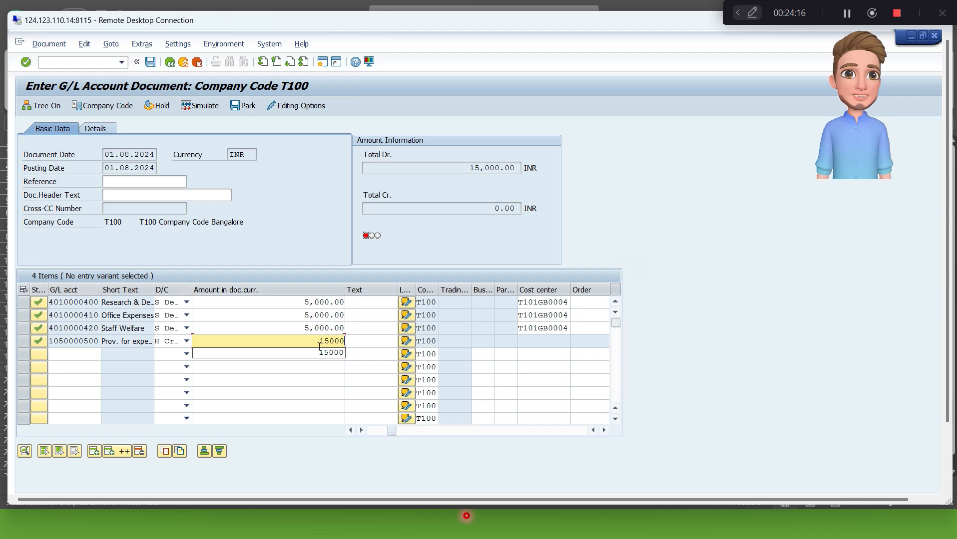
key(Return)
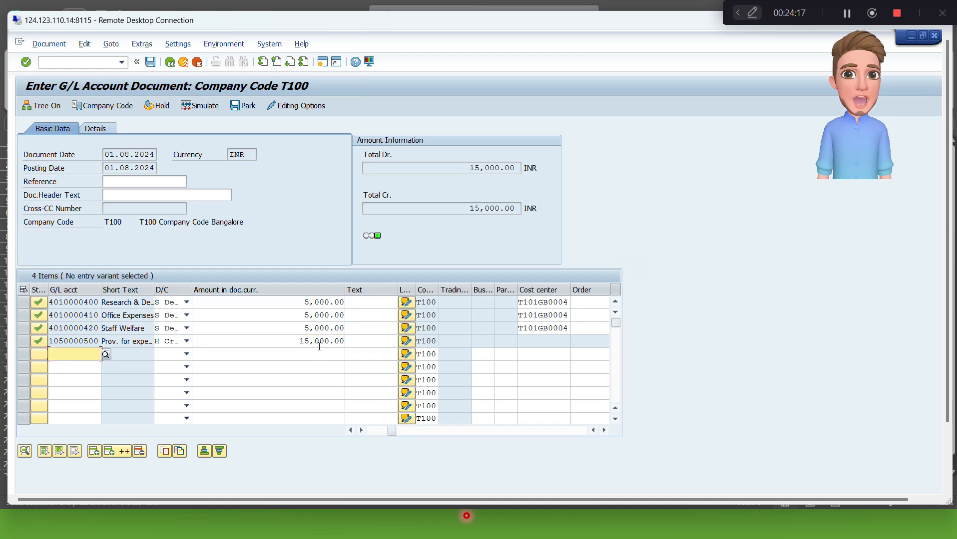
click(150, 62)
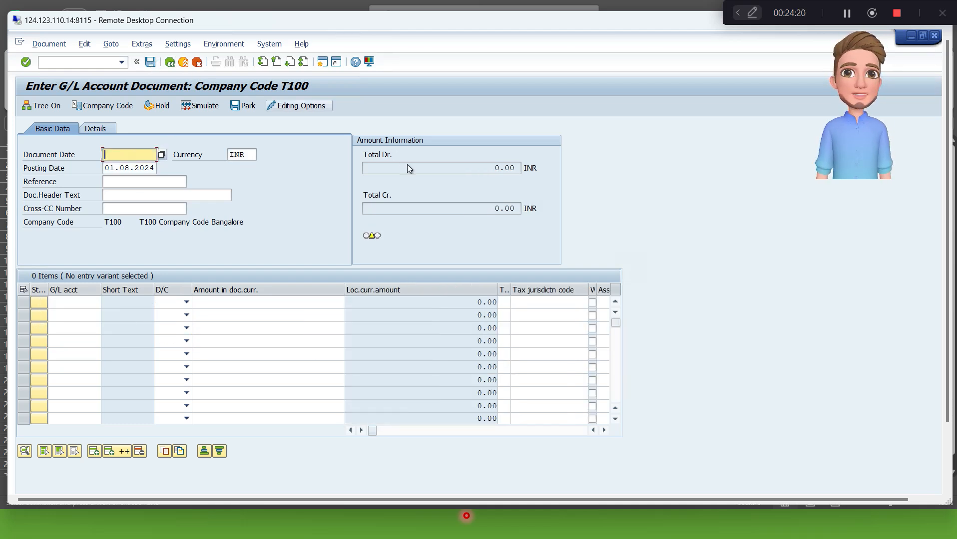
- Switch to the Cost Centers: Actual/Plan/Variance report, exit it and run it again for cost center T101GB0004, period 8 of 2024
double_click(530, 21)
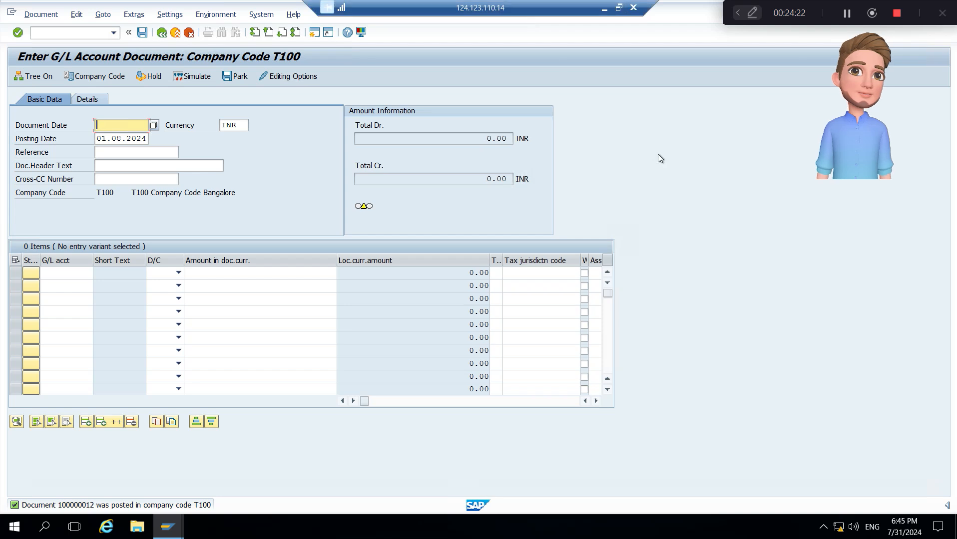
key(alt+Tab)
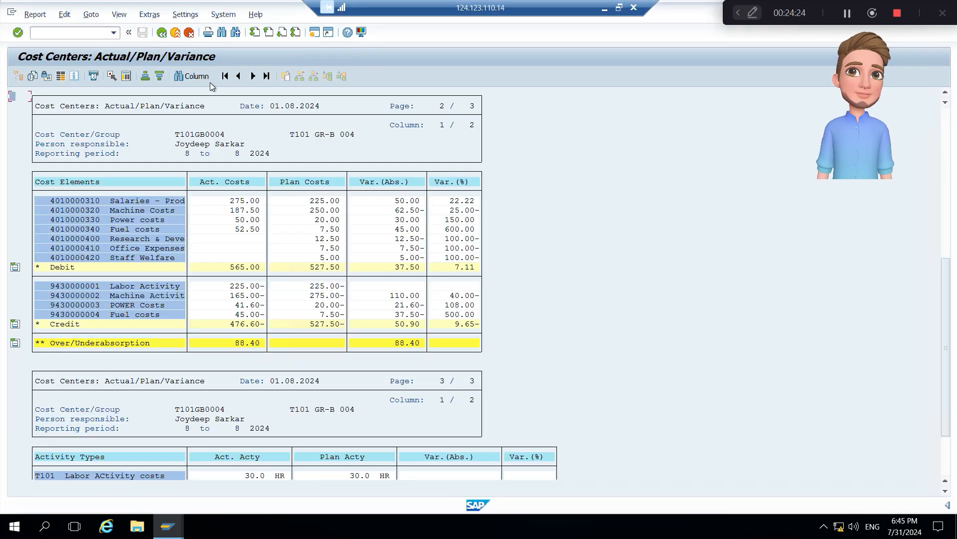
click(162, 33)
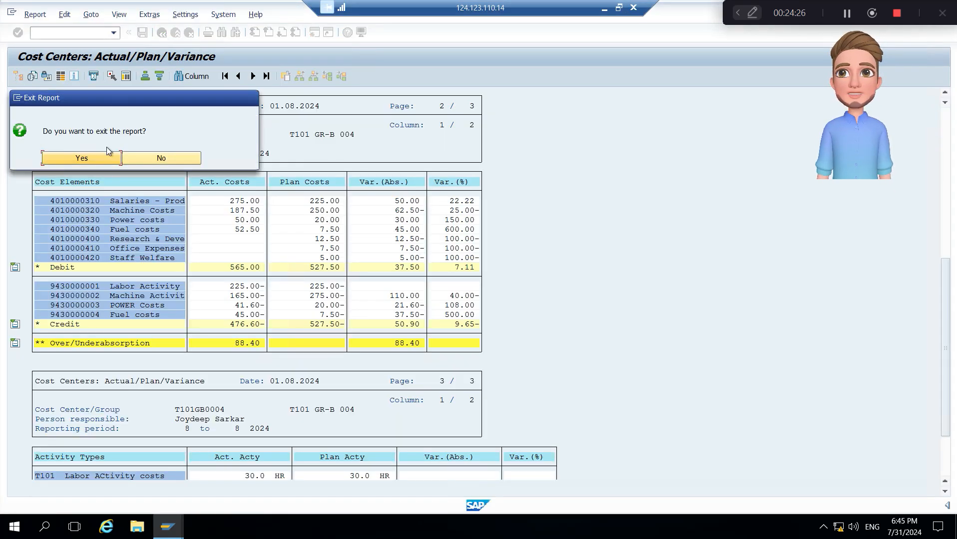
click(96, 159)
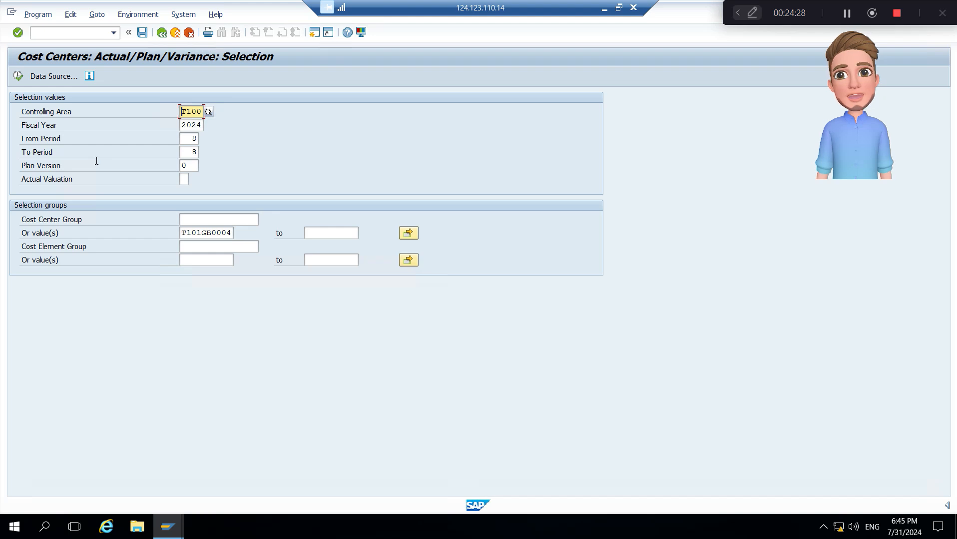
click(19, 78)
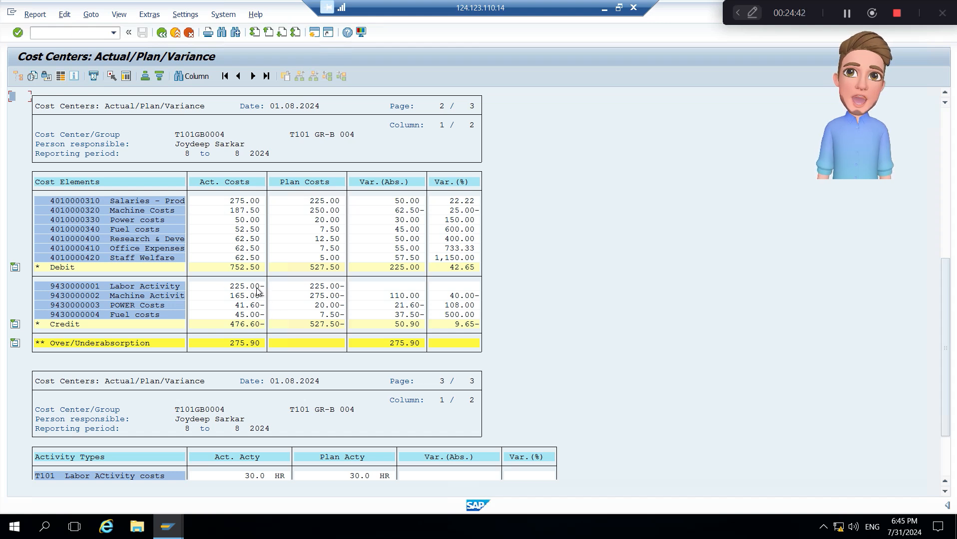
- Examine the actual and plan costs, the over/underabsorption and the activity quantities of cost center T101GB0004 in the variance report
click(256, 344)
click(237, 267)
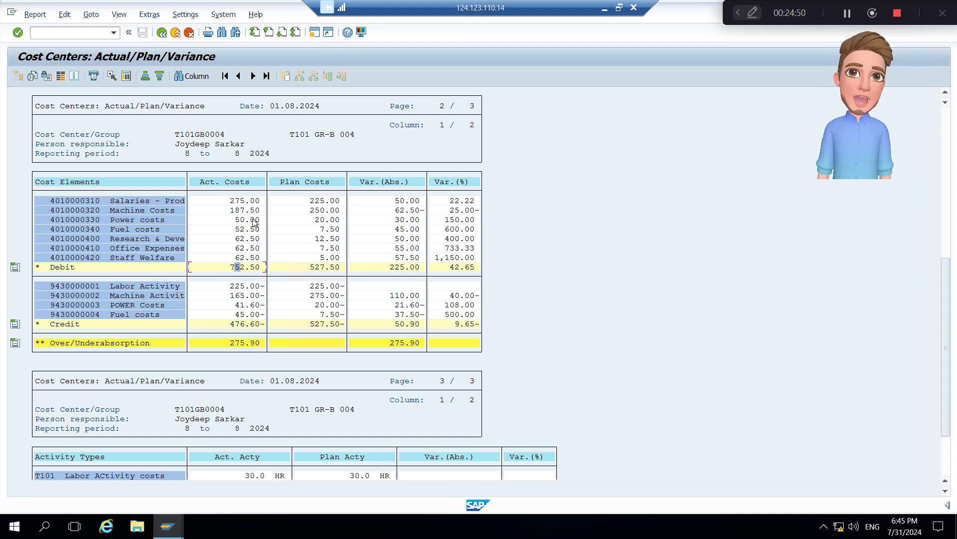
click(140, 202)
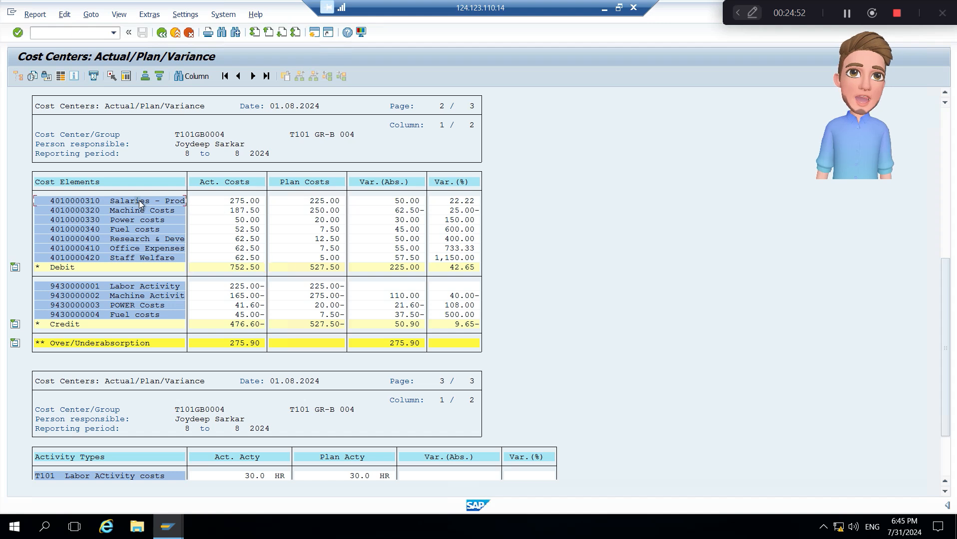
click(237, 211)
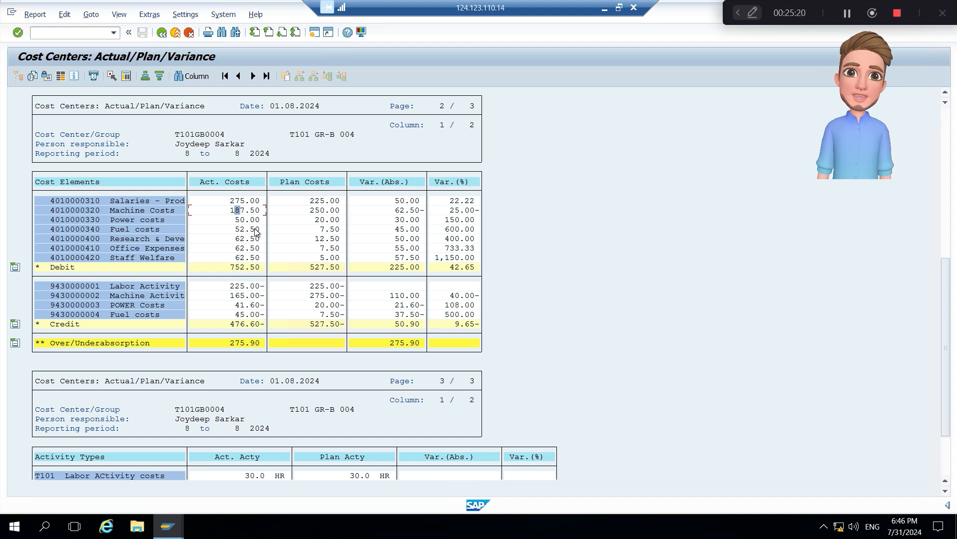
scroll(363, 300, down, 3)
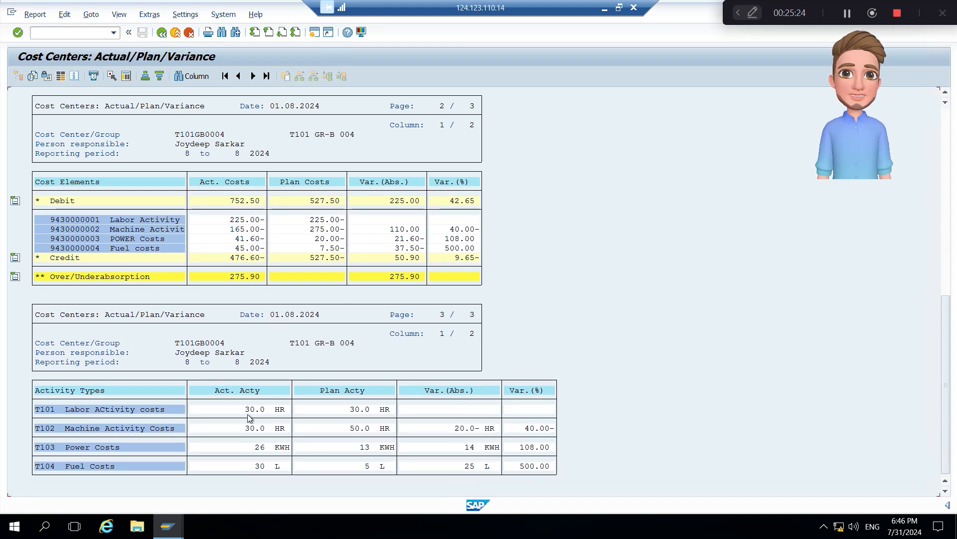
scroll(257, 257, up, 3)
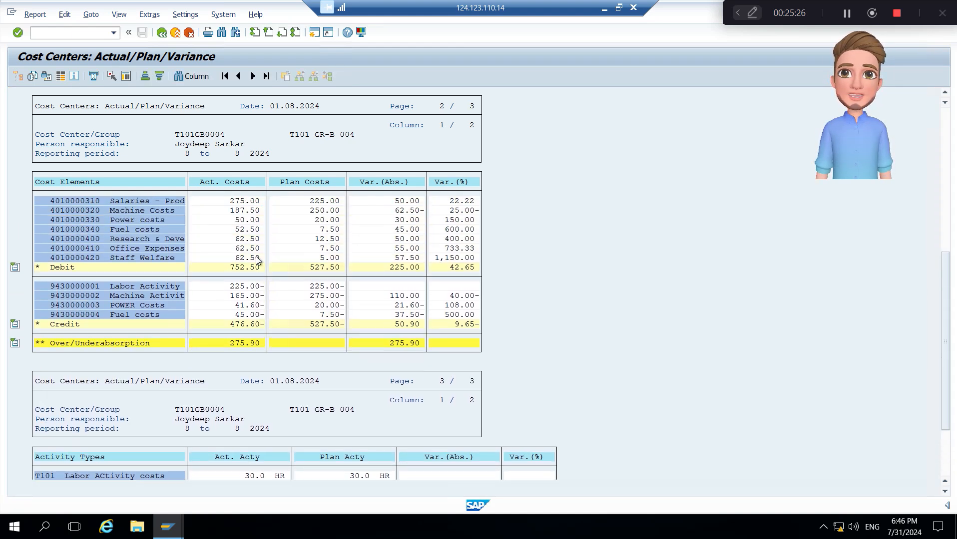
scroll(256, 258, up, 2)
click(236, 258)
scroll(242, 266, down, 2)
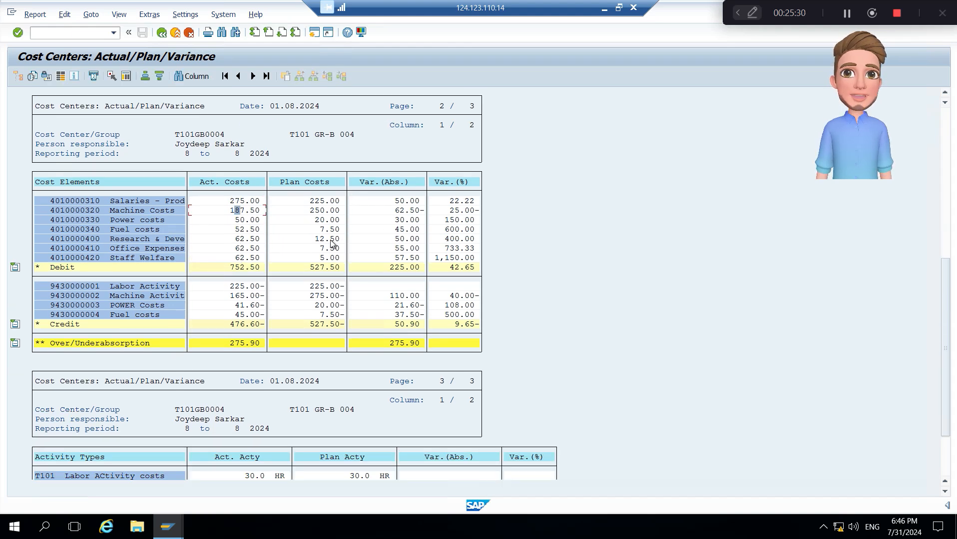
scroll(330, 243, down, 1)
scroll(330, 243, down, 1)
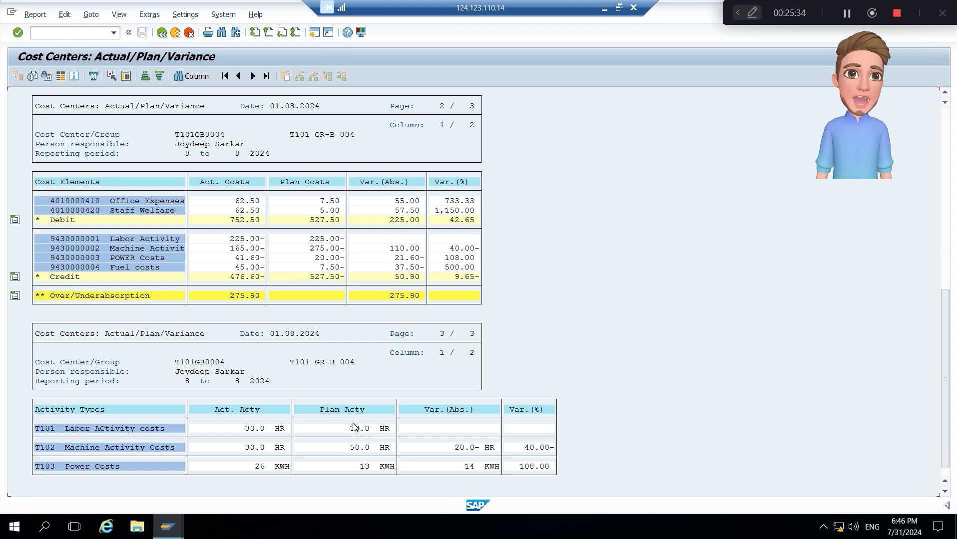
scroll(242, 215, up, 3)
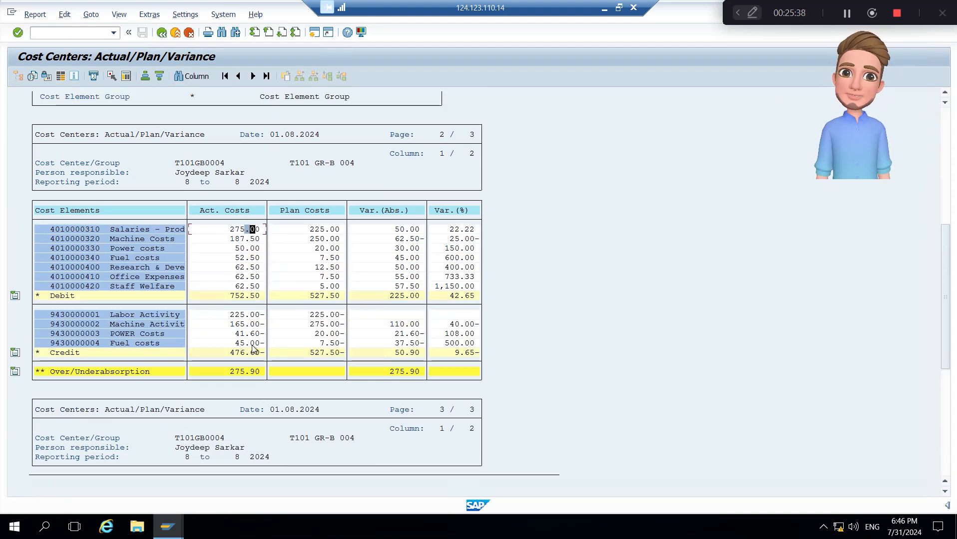
scroll(282, 421, down, 1)
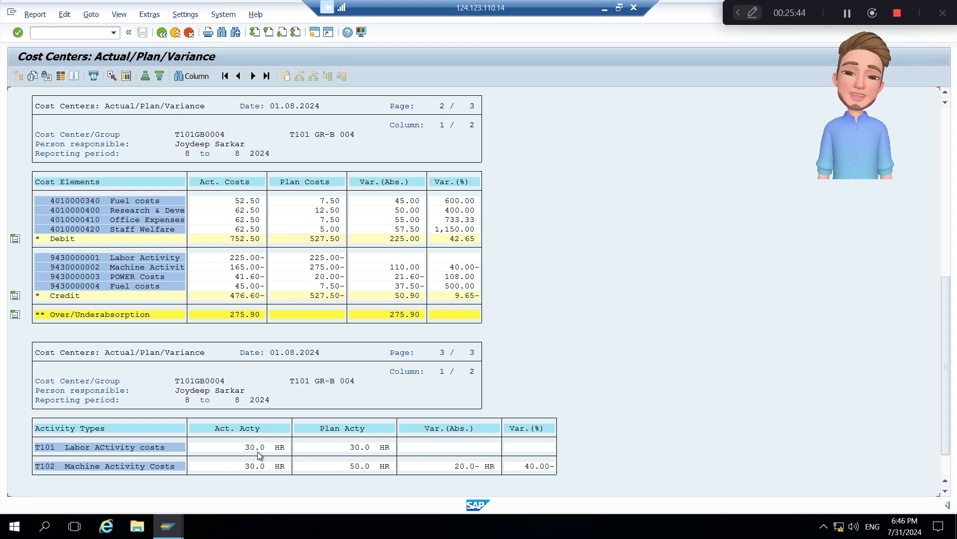
- Switch to the COSTING Analysis workbook in Excel and enter 75 in O4 and 30 in O5 of the FB50 sheet
key(alt)
key(alt+Tab)
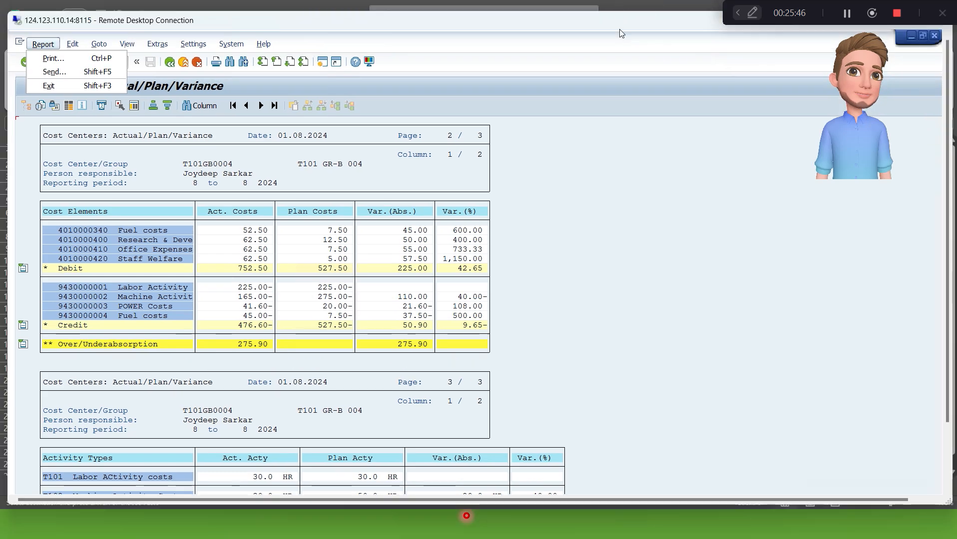
key(alt+Tab)
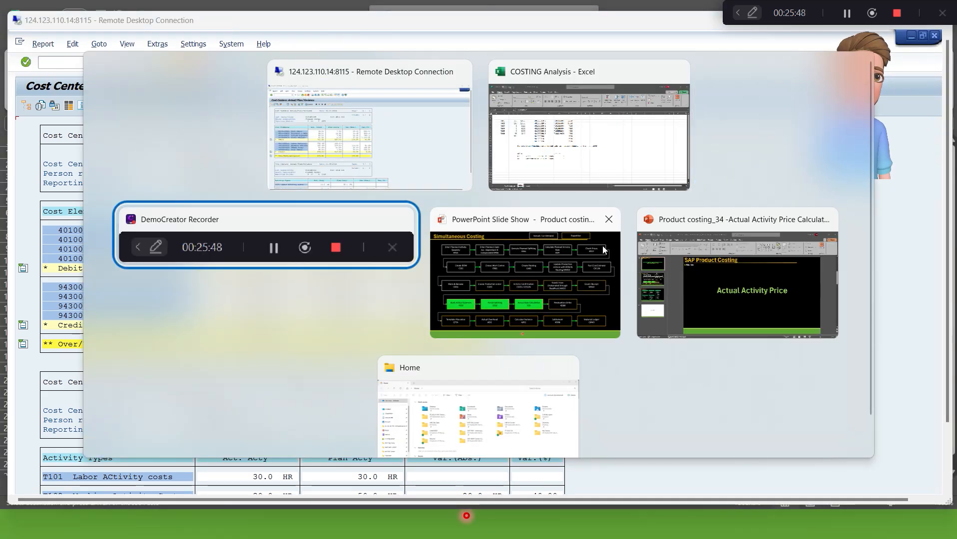
click(601, 172)
click(616, 192)
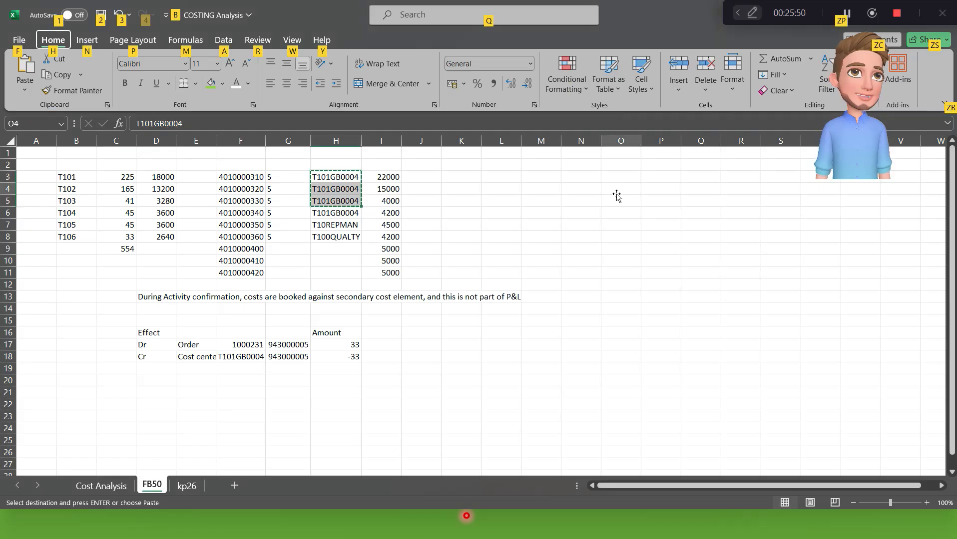
text(275)
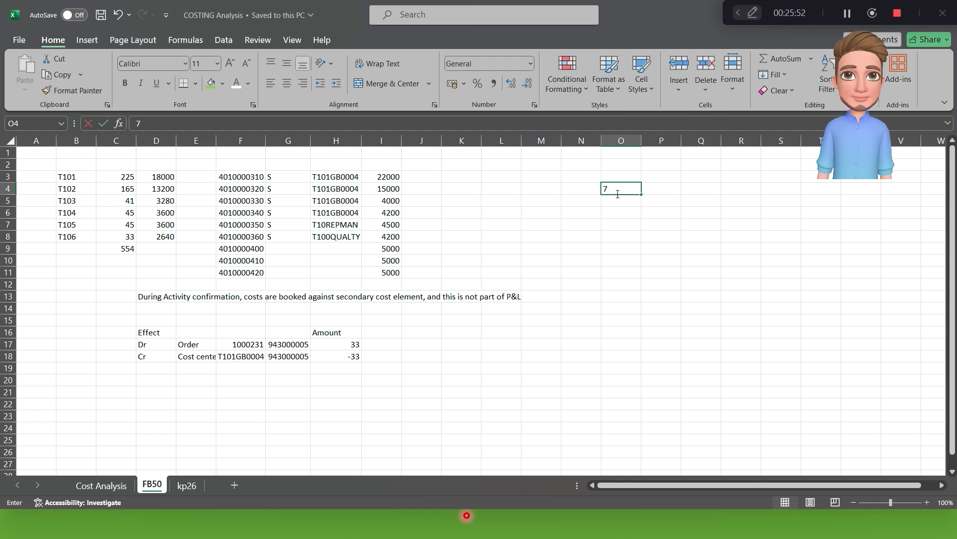
key(Return)
text(30)
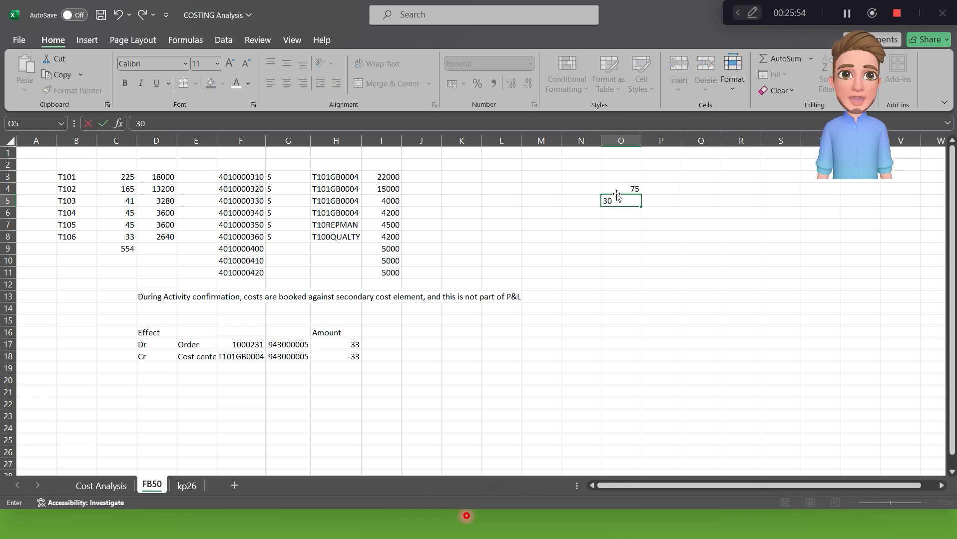
key(Return)
- Label the 75 value by entering Actual cost in N4, and select the empty cell O3
click(617, 192)
key(Left)
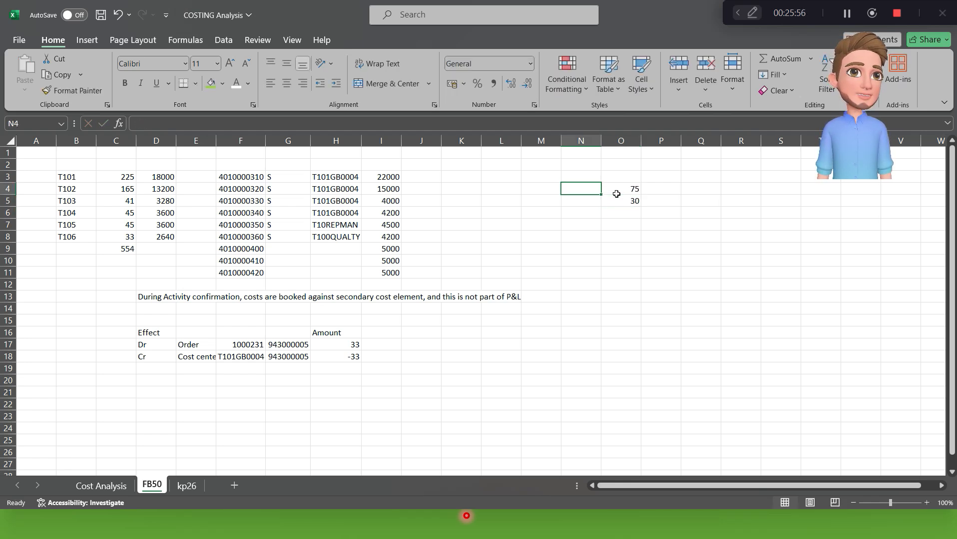
text(Actual cost)
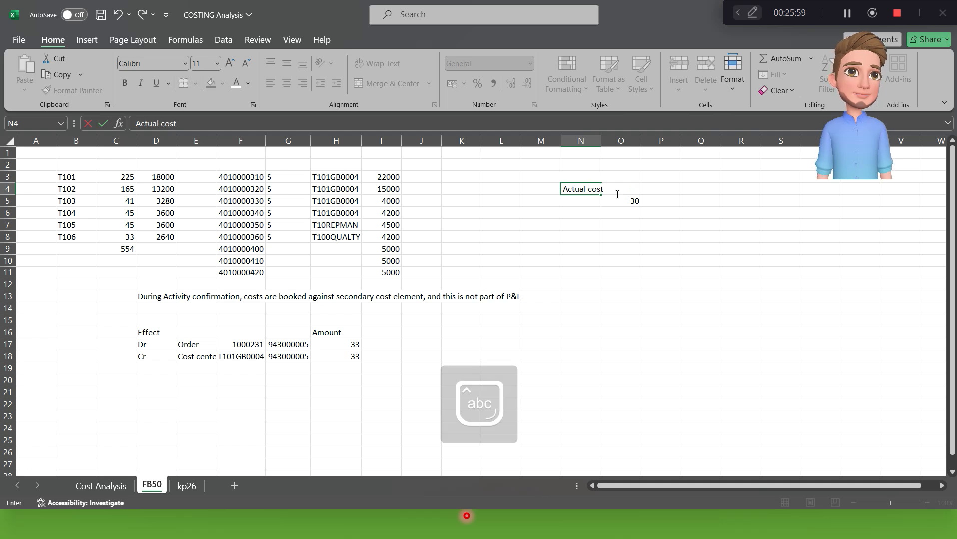
key(Return)
key(Up)
key(Up)
key(Right)
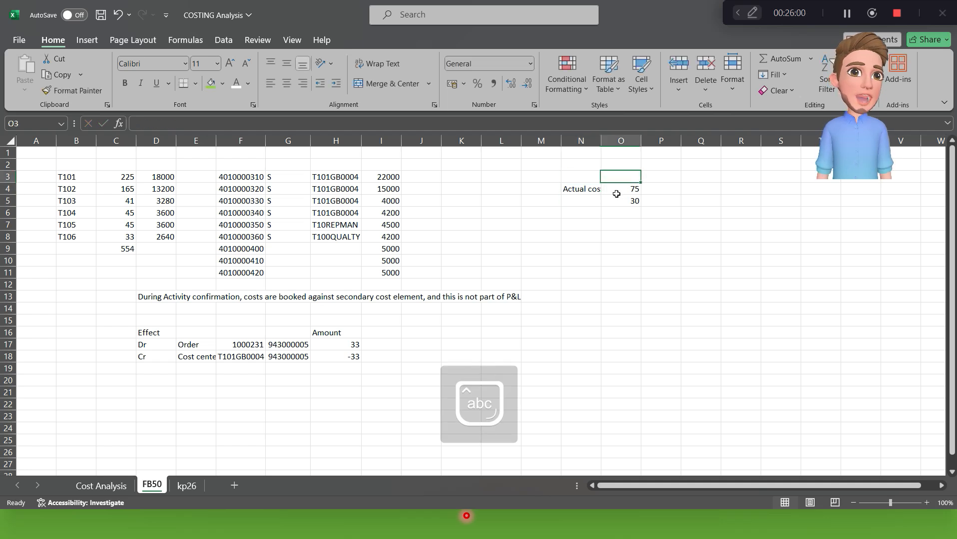
- Enter the column heading Labour in O3 and label the 30 value with Actual qty in N5
text(Labour)
key(Return)
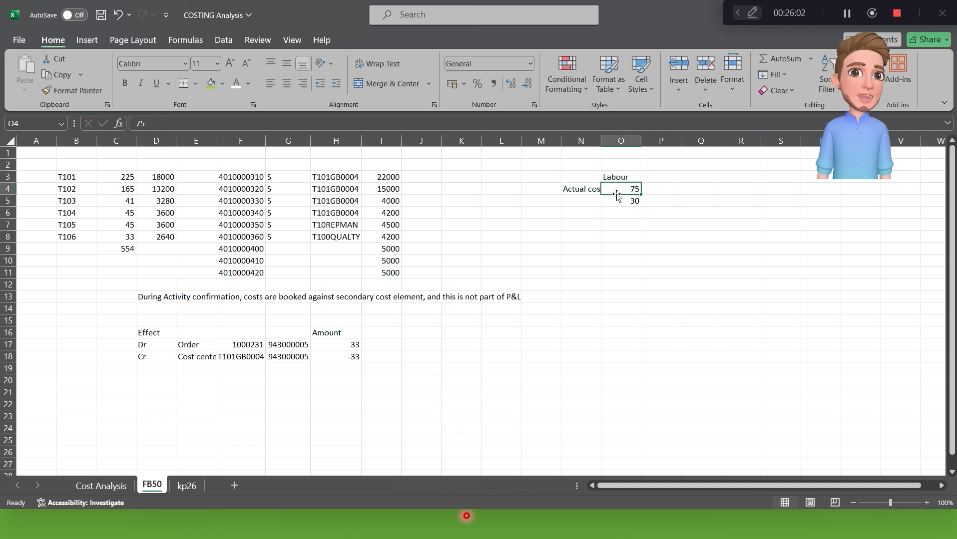
key(Down)
key(Left)
text(Actual )
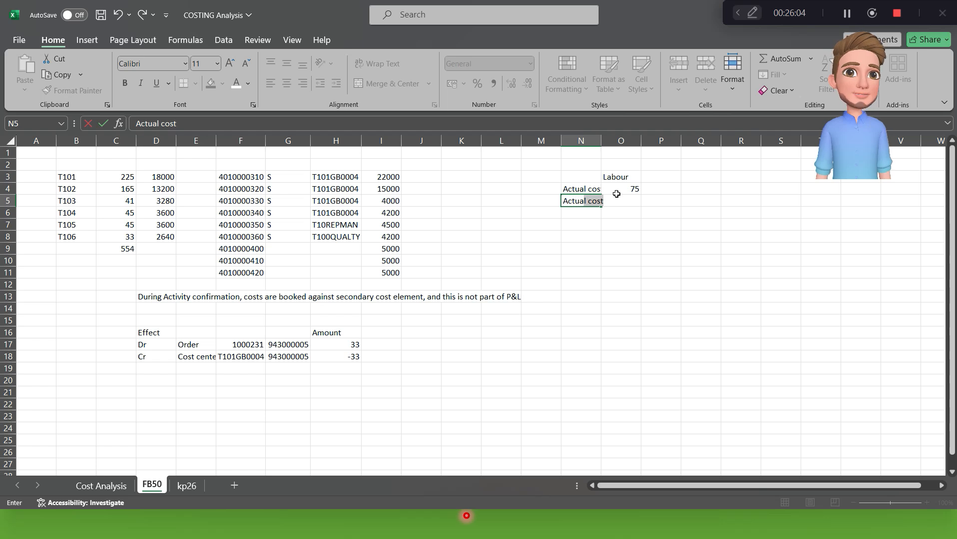
text(qty)
key(Return)
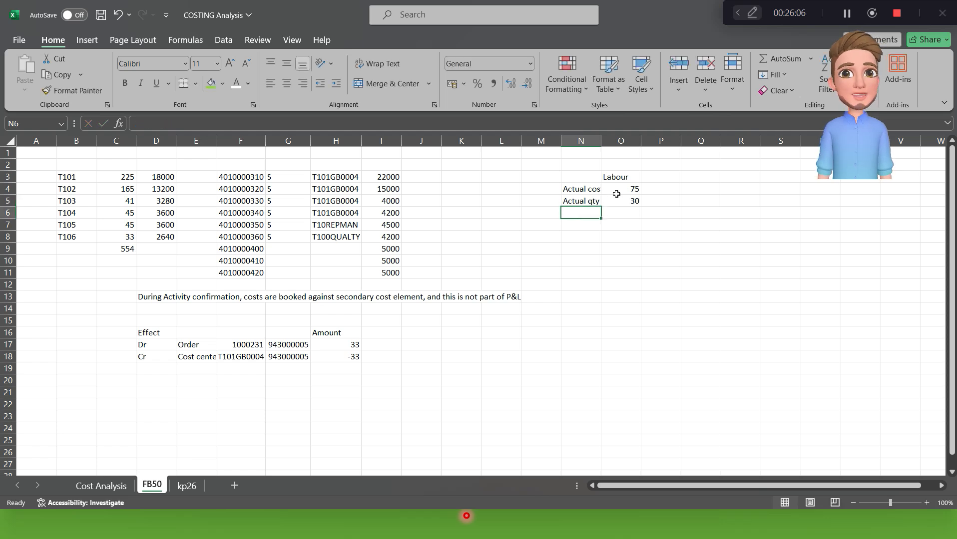
key(Right)
key(Down)
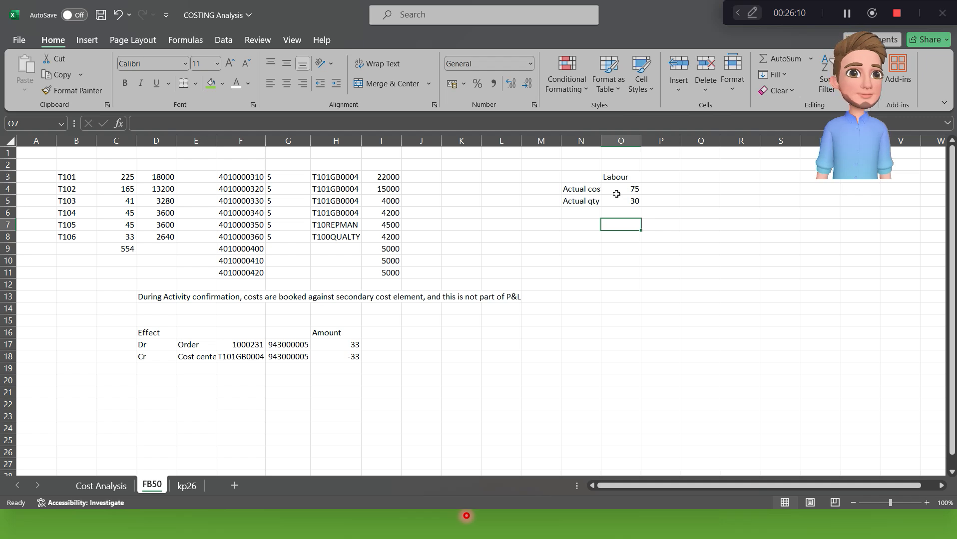
- Set the labour actual cost in O4 to 275
key(Up)
key(Up)
key(Up)
text(275)
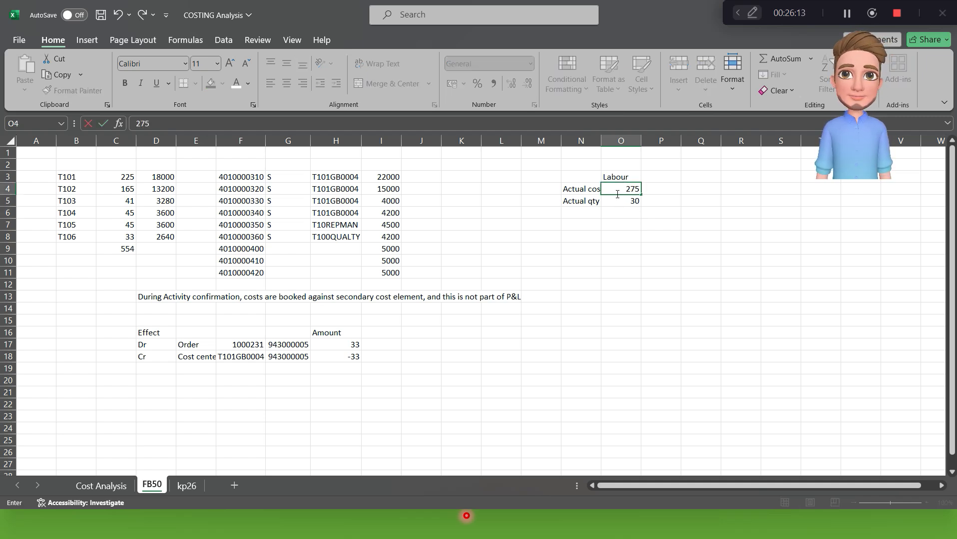
key(Return)
key(Return)
key(Down)
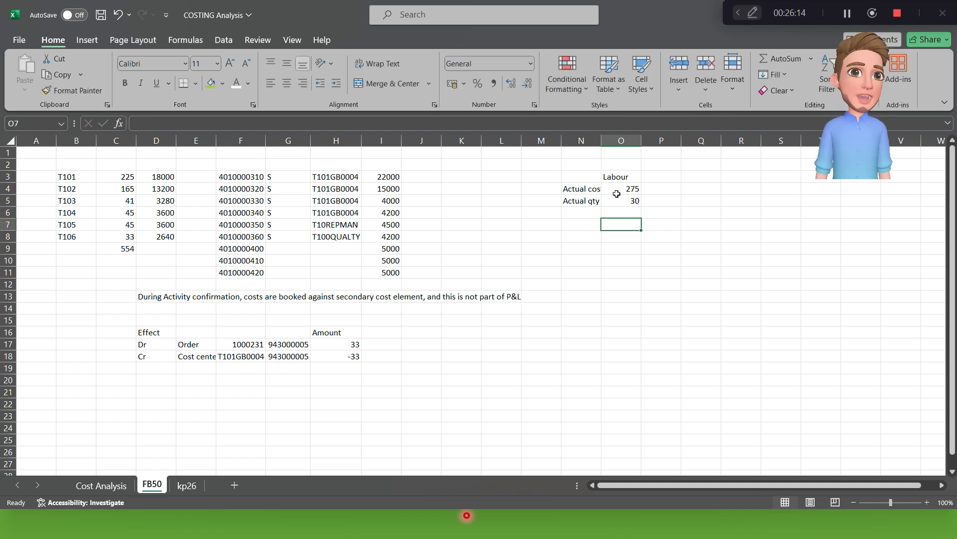
- Label N7 as Actual Rate and calculate the rate in O7 with =O4/O5
key(Left)
text(Actual Rat)
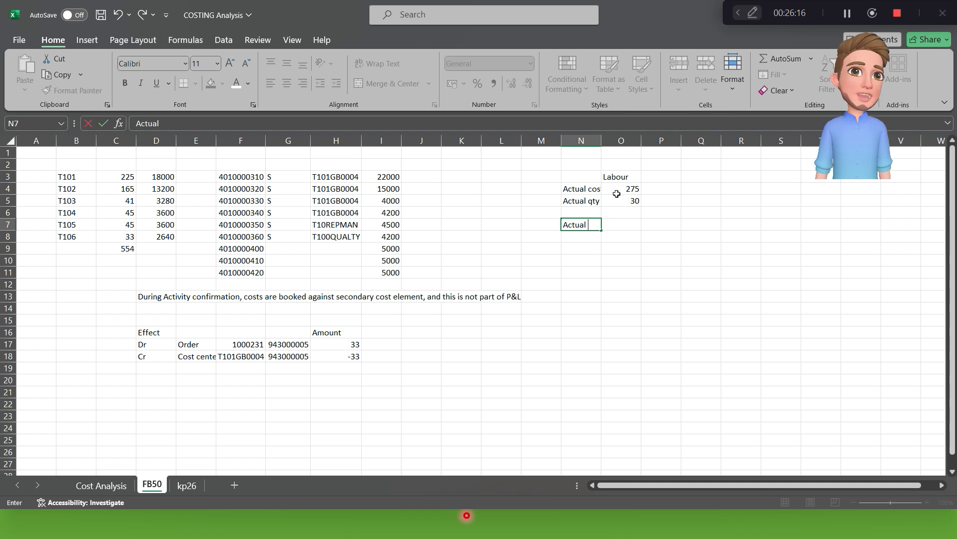
key(Tab)
text(=)
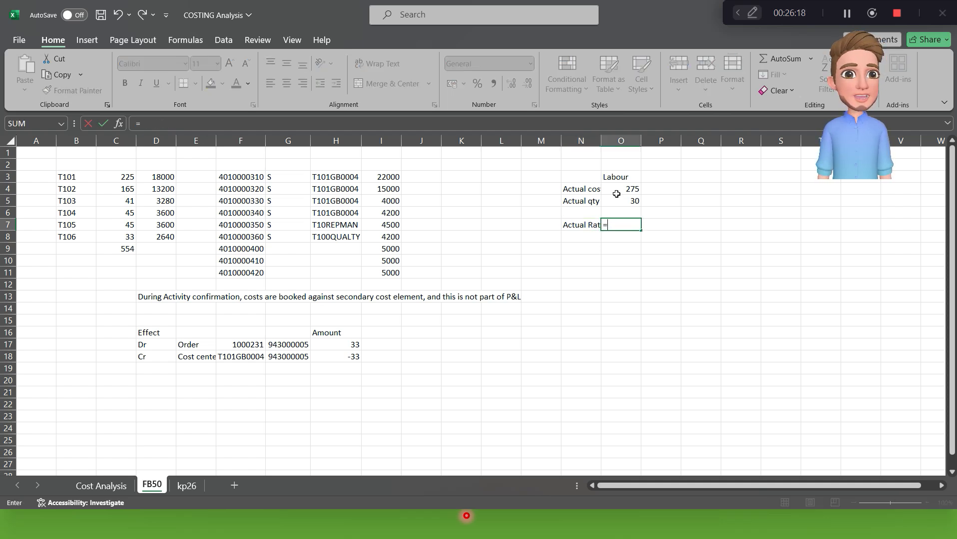
click(616, 194)
text(/)
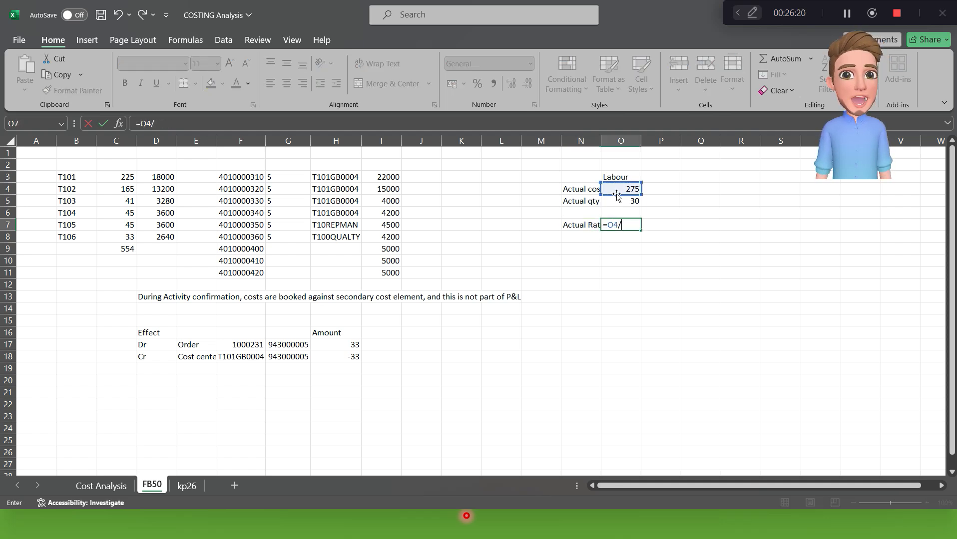
click(617, 200)
key(Return)
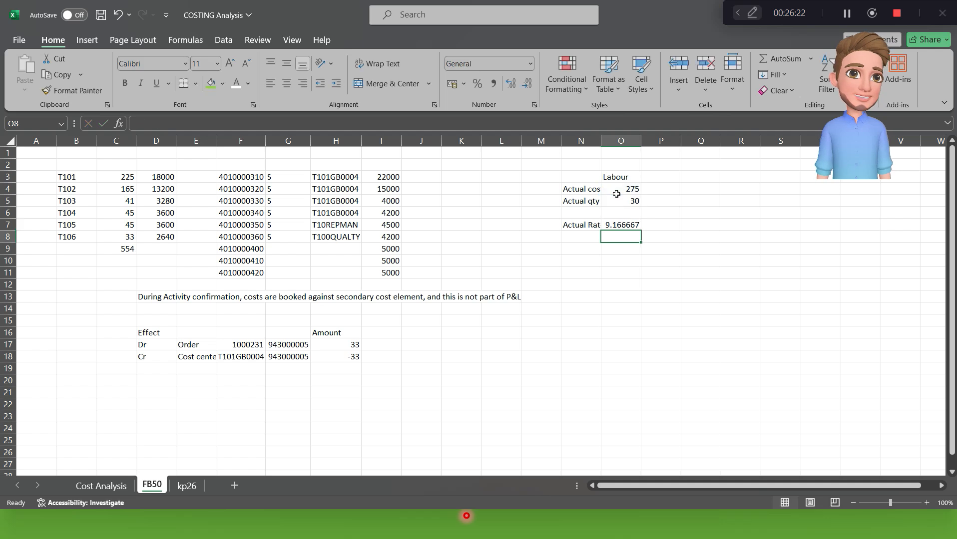
key(Up)
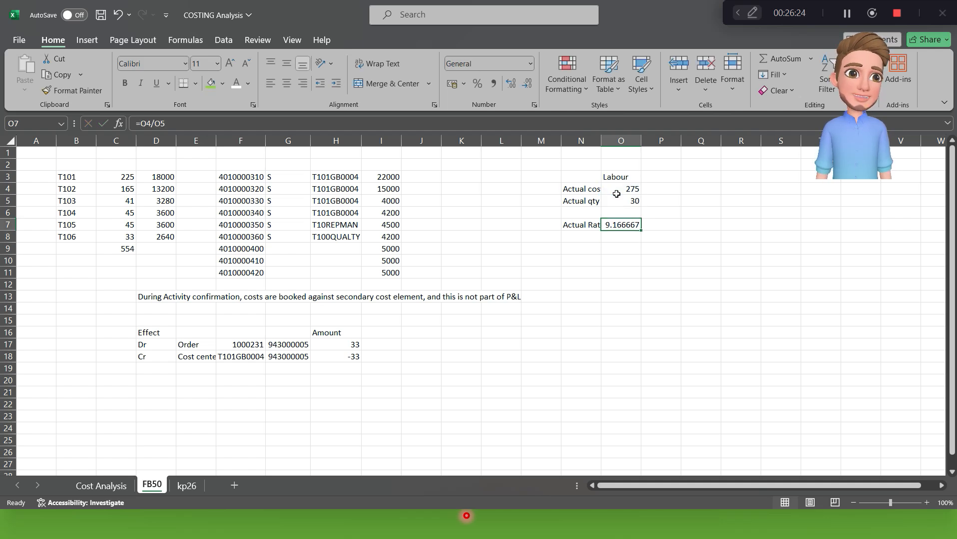
- Switch to the SAP remote session, maximize it, and leave the G/L document entry for the SAP Easy Access screen with /n
key(alt+Tab)
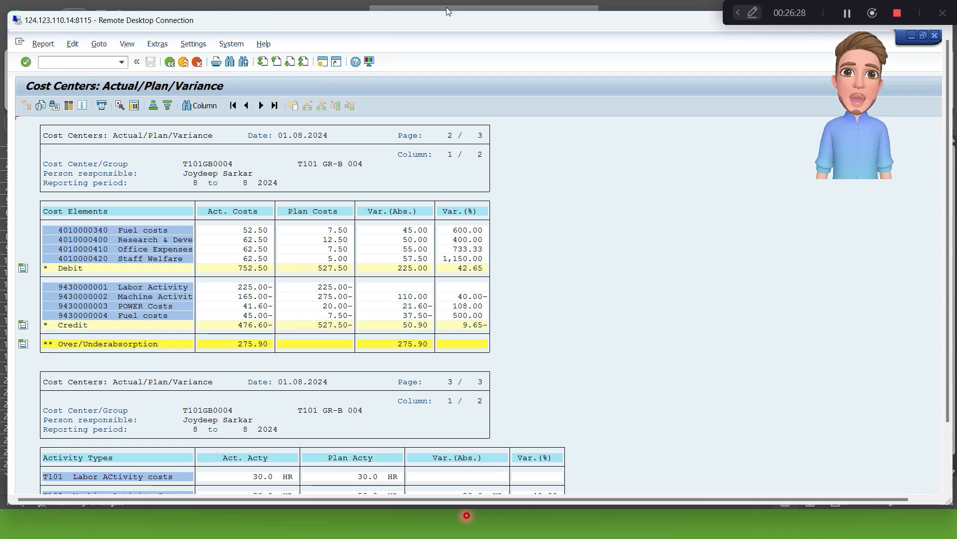
double_click(444, 22)
key(alt+Tab)
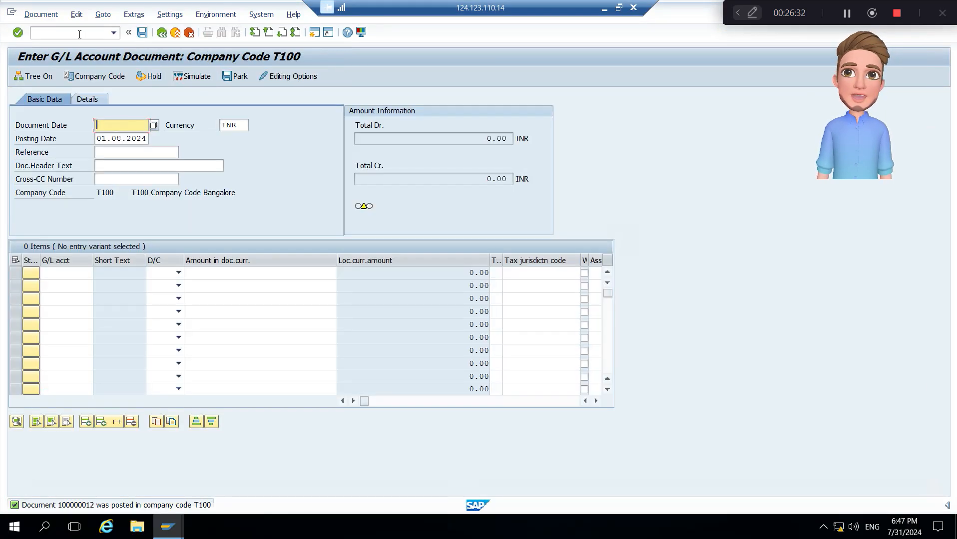
click(80, 34)
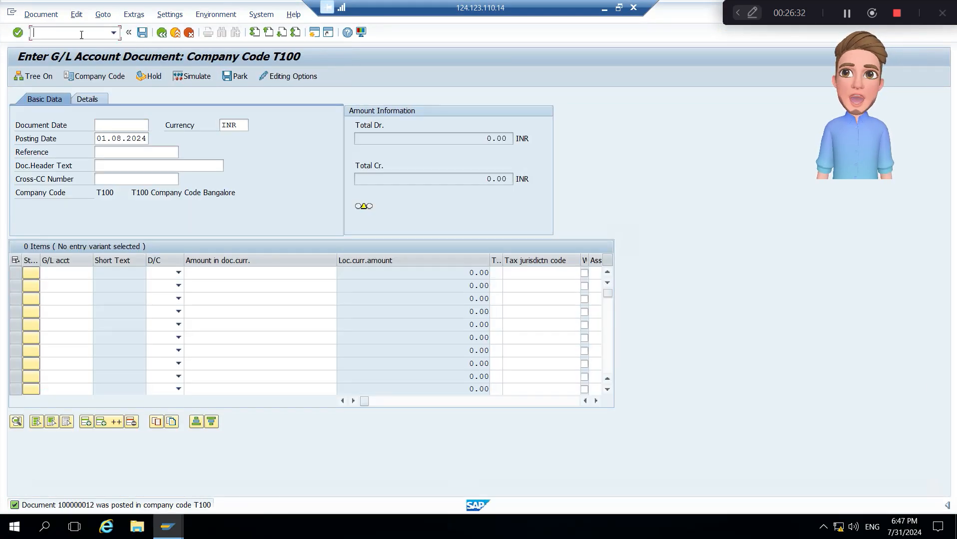
text(/n)
key(Return)
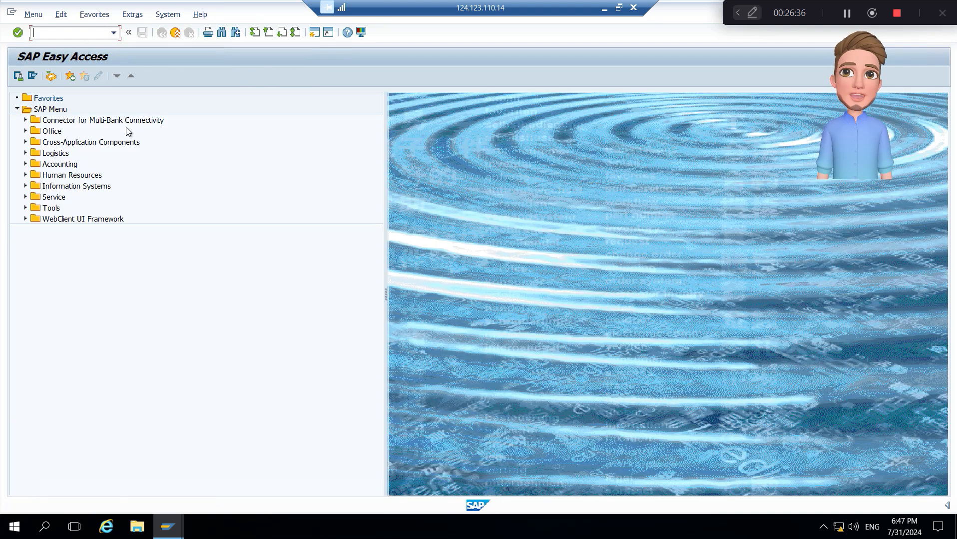
- Expand the Accounting folder and try to find kssi in the SAP menu tree
click(76, 189)
click(60, 166)
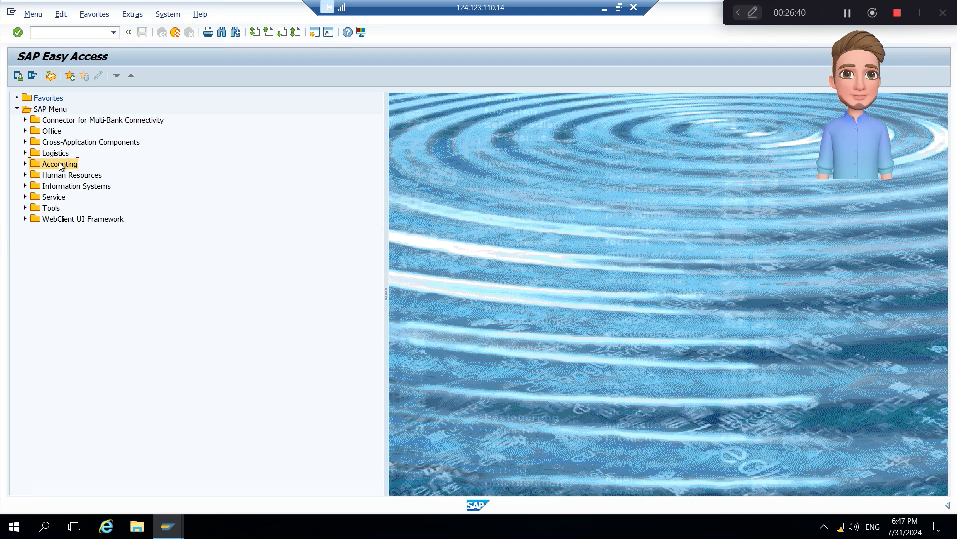
click(26, 164)
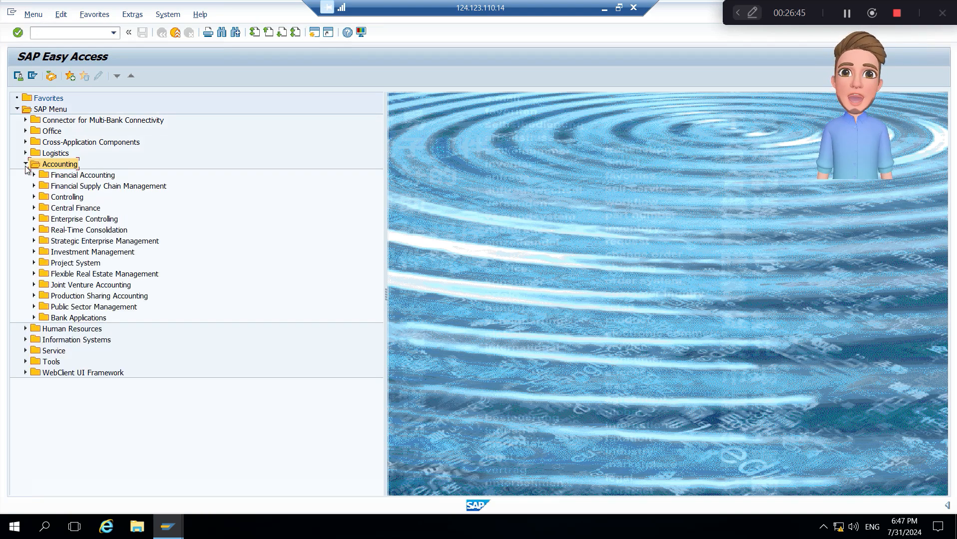
click(222, 32)
text(kssi)
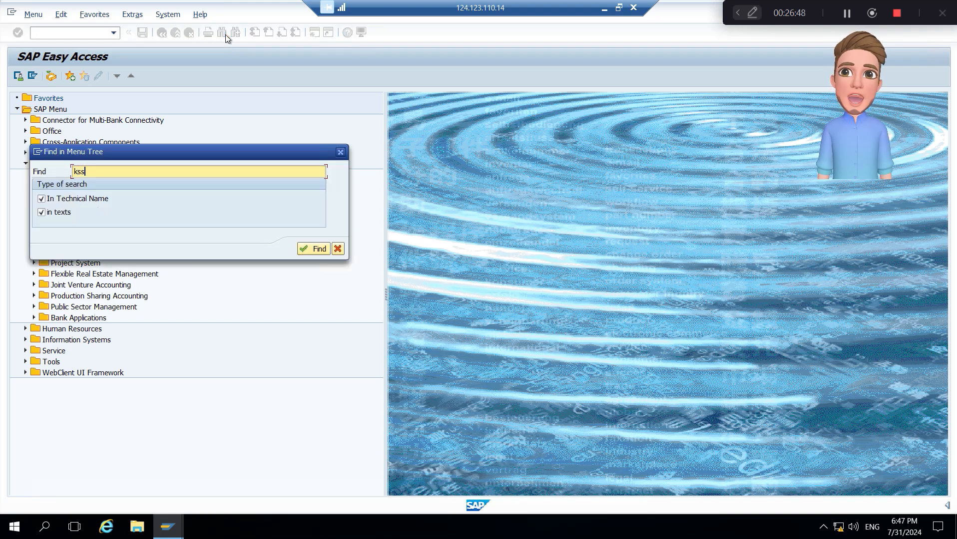
key(Return)
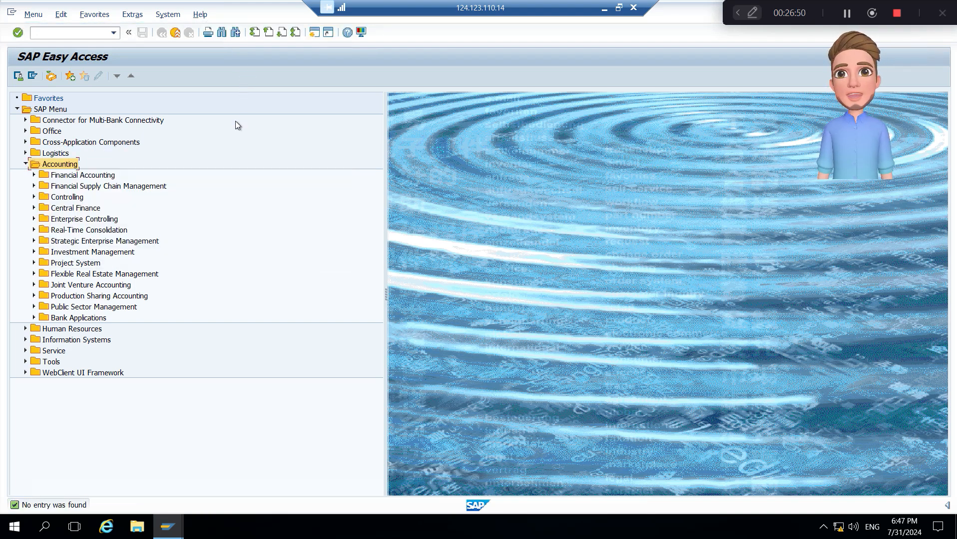
- Find ksii in the SAP menu tree
click(223, 36)
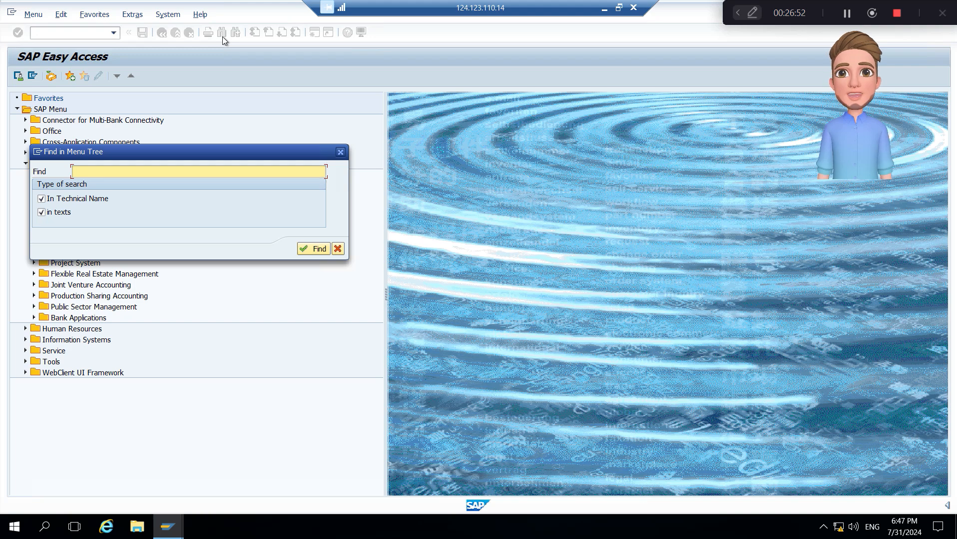
text(ksii)
key(Return)
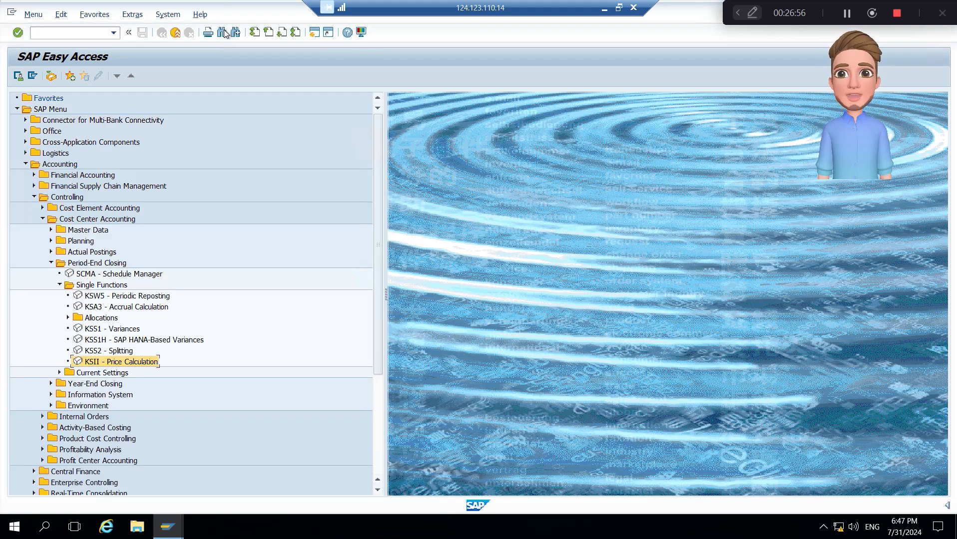
- Open KSS2 - Splitting, run it for cost center group T101GRB4, period 008 of 2024, with Test Run off, and return to its initial screen
click(104, 351)
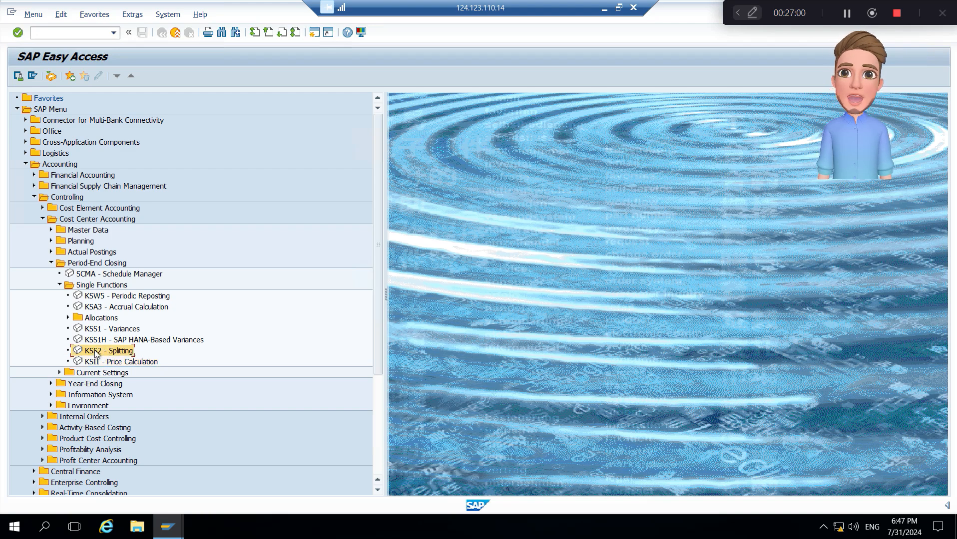
double_click(100, 351)
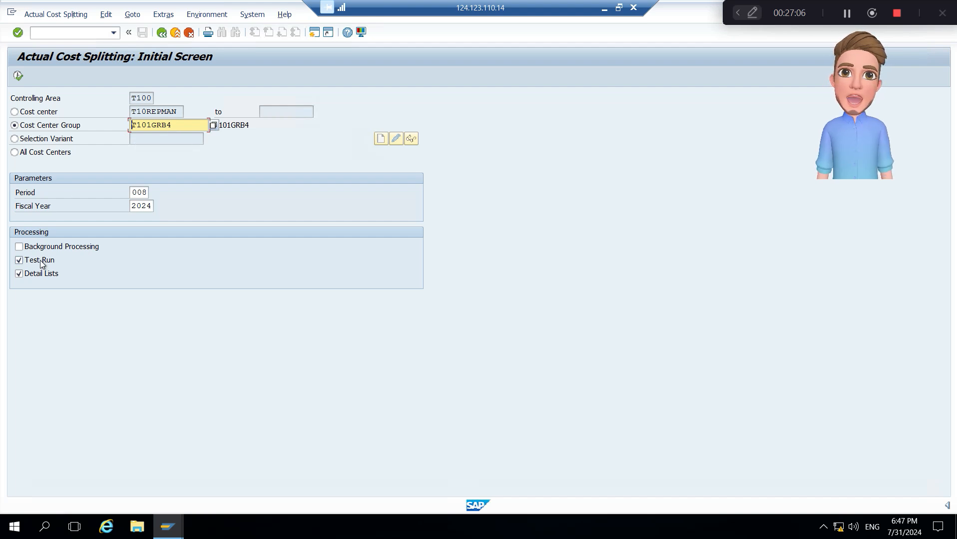
click(19, 260)
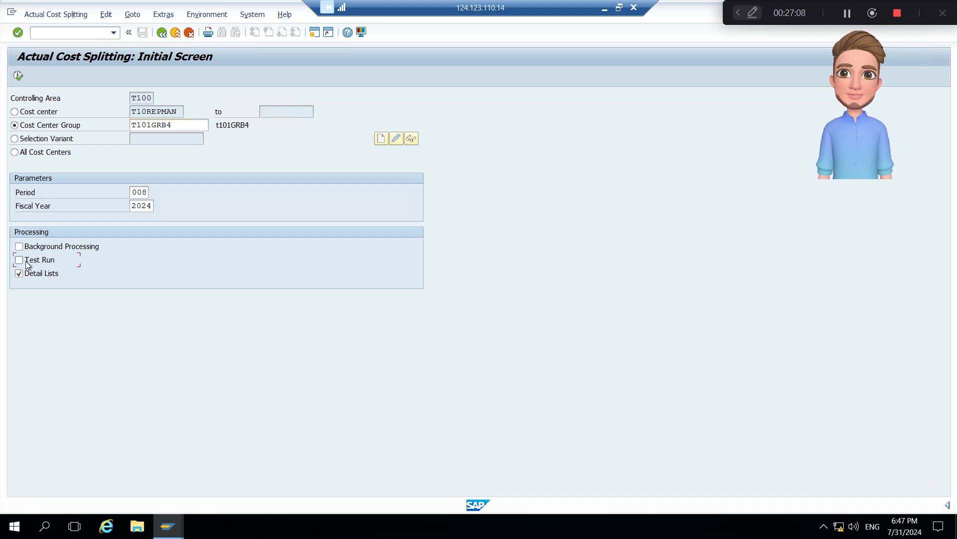
click(18, 78)
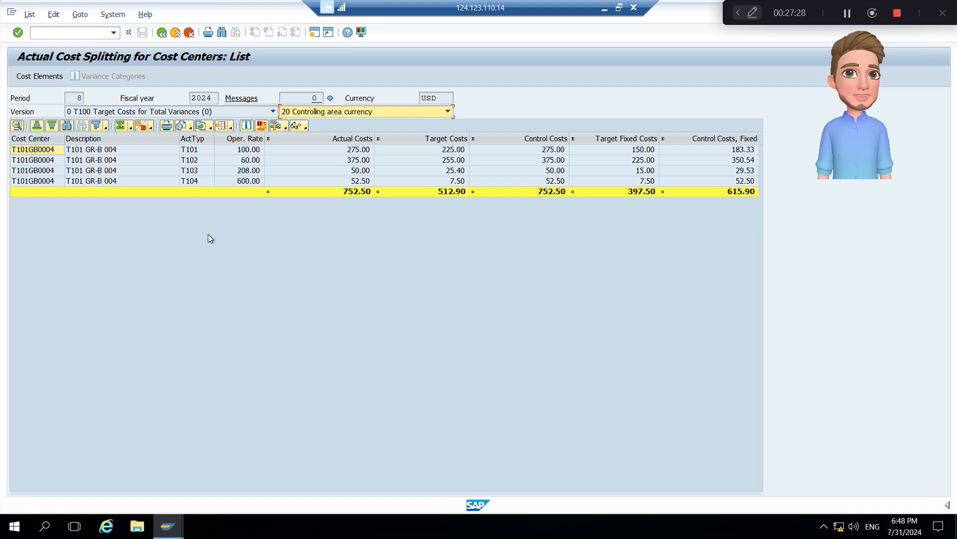
click(161, 35)
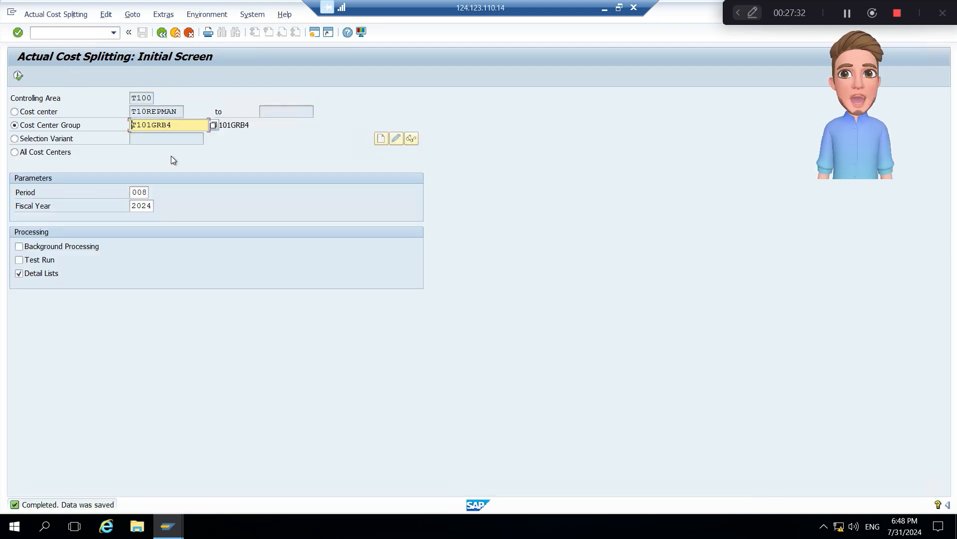
- Run the actual cost splitting once more with the same selection and go back to SAP Easy Access
click(18, 75)
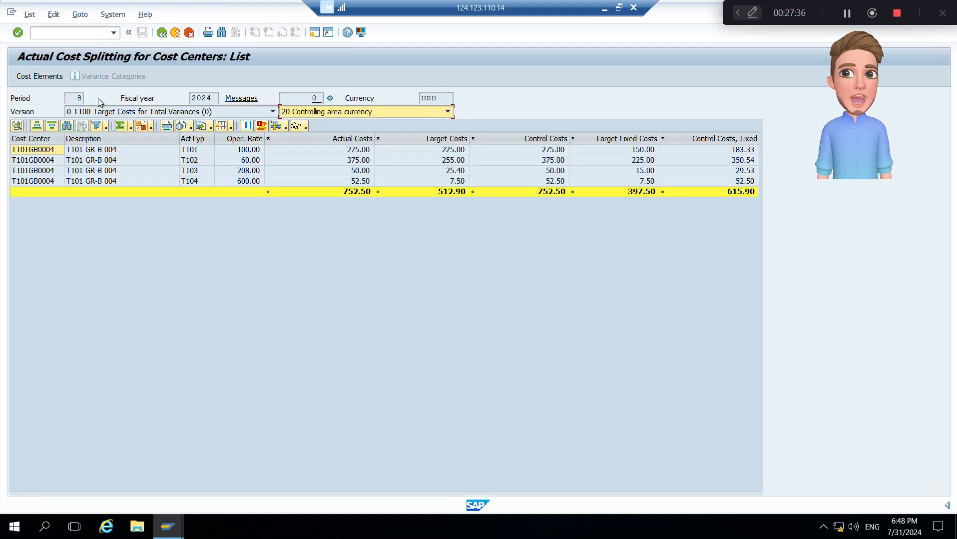
click(161, 33)
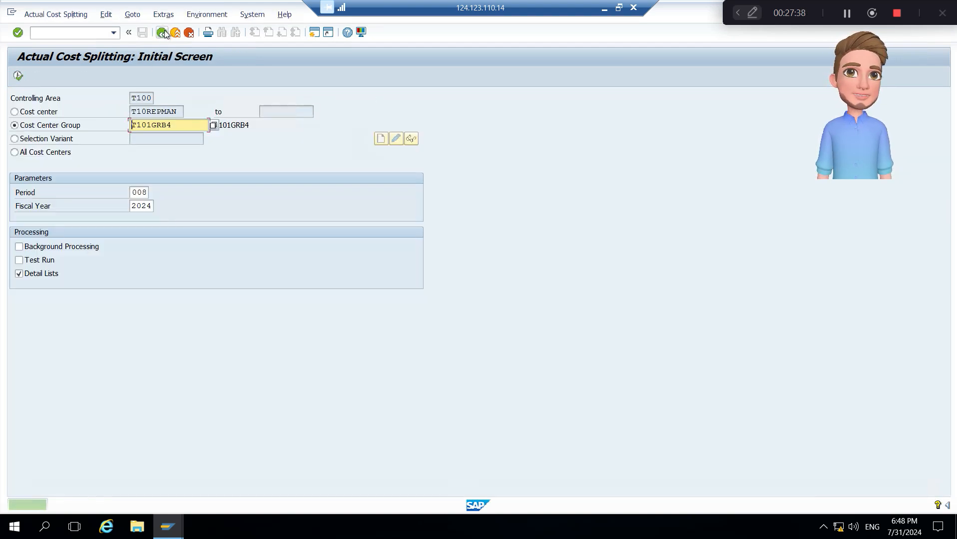
click(161, 33)
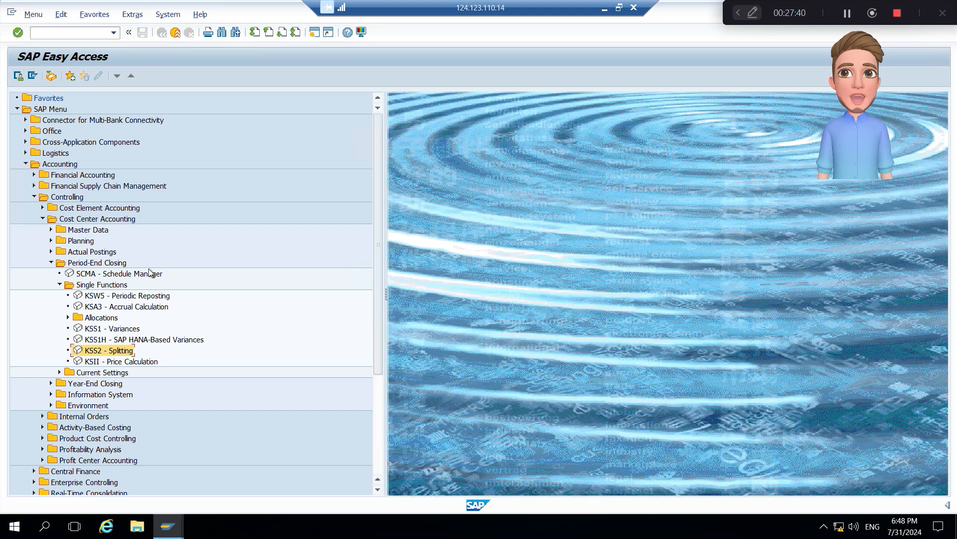
- Open KSII - Price Calculation, run it for T101GRB4, period 8 of 2024, with Test Run off, and acknowledge the posting message
double_click(111, 360)
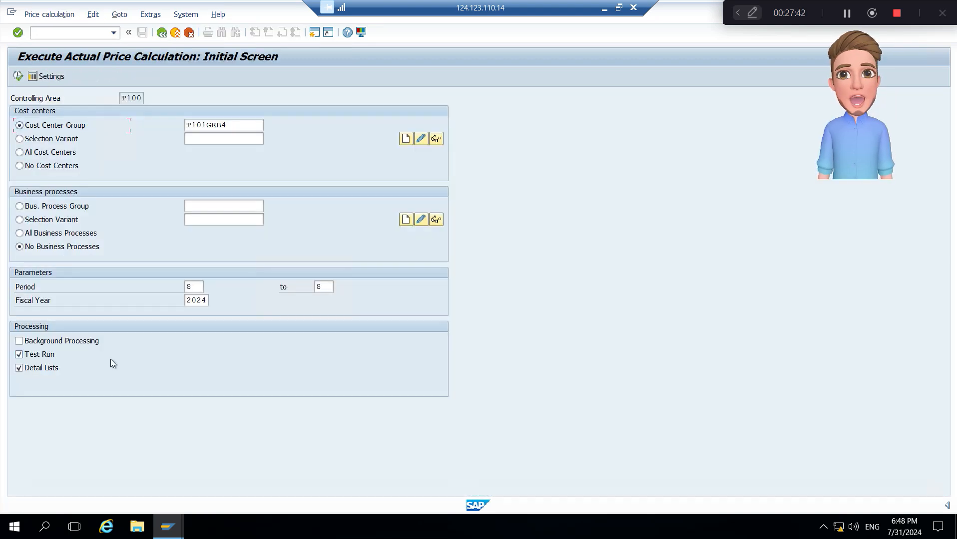
click(45, 358)
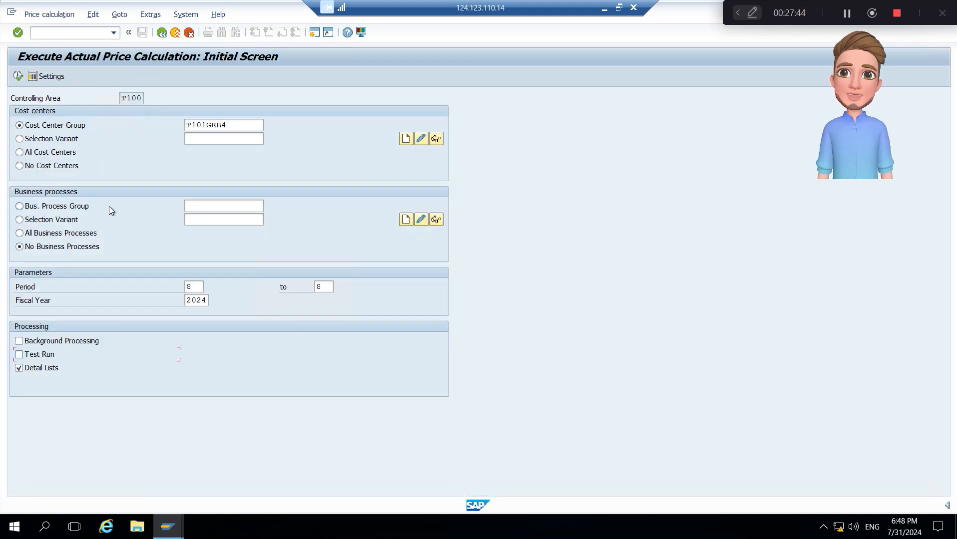
click(223, 124)
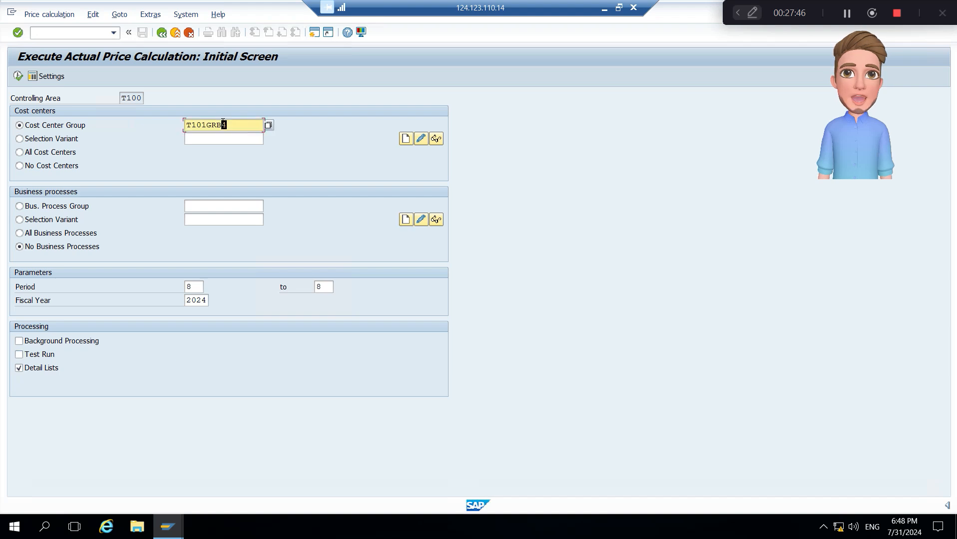
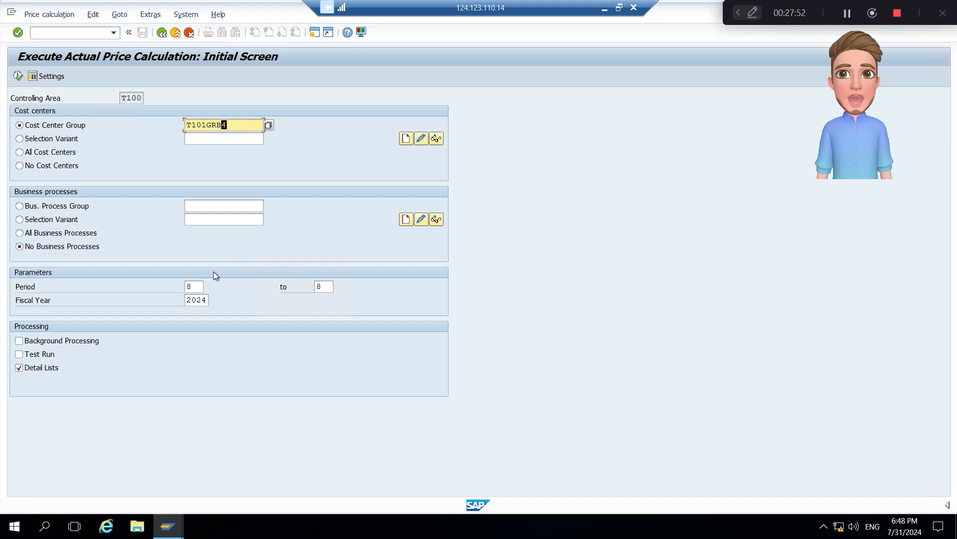
click(18, 75)
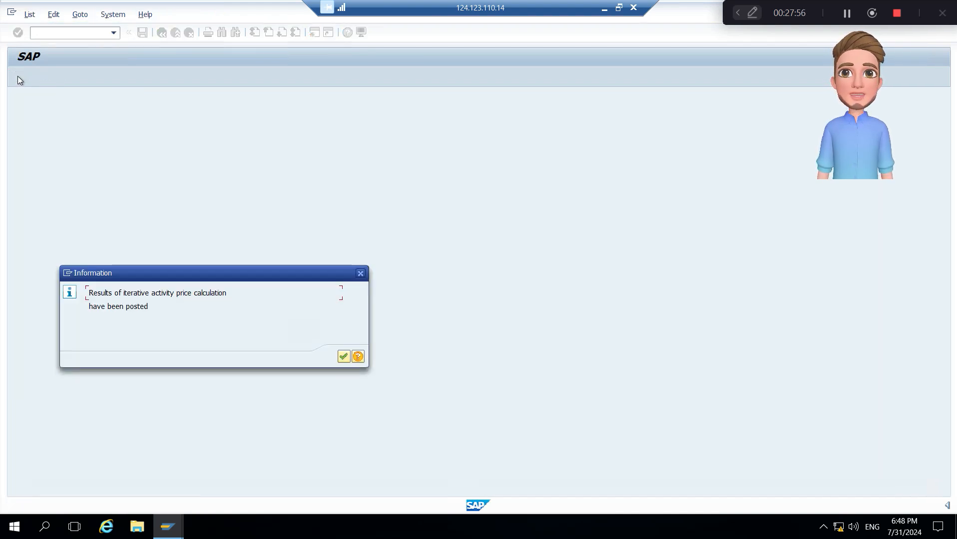
click(348, 357)
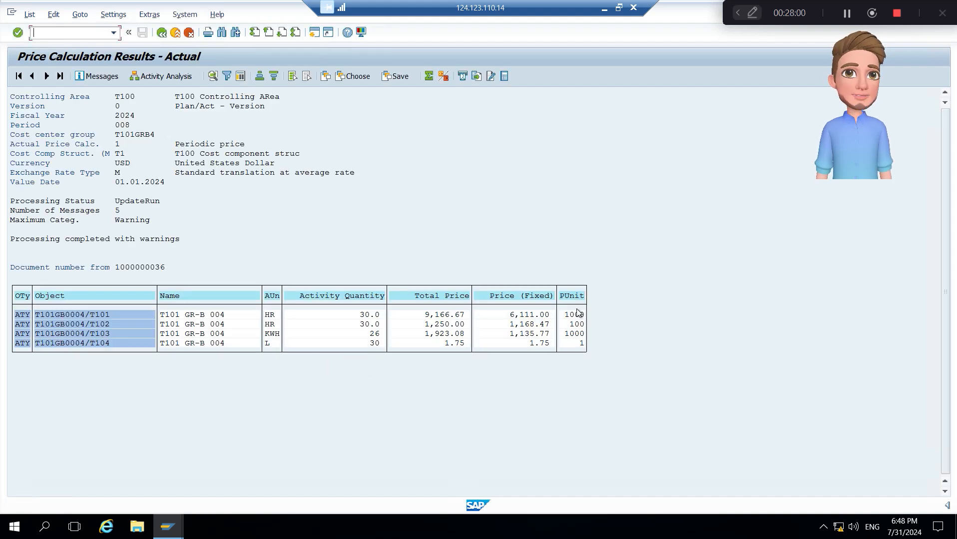
- Display the actual price calculation results with a price unit of 1
click(114, 15)
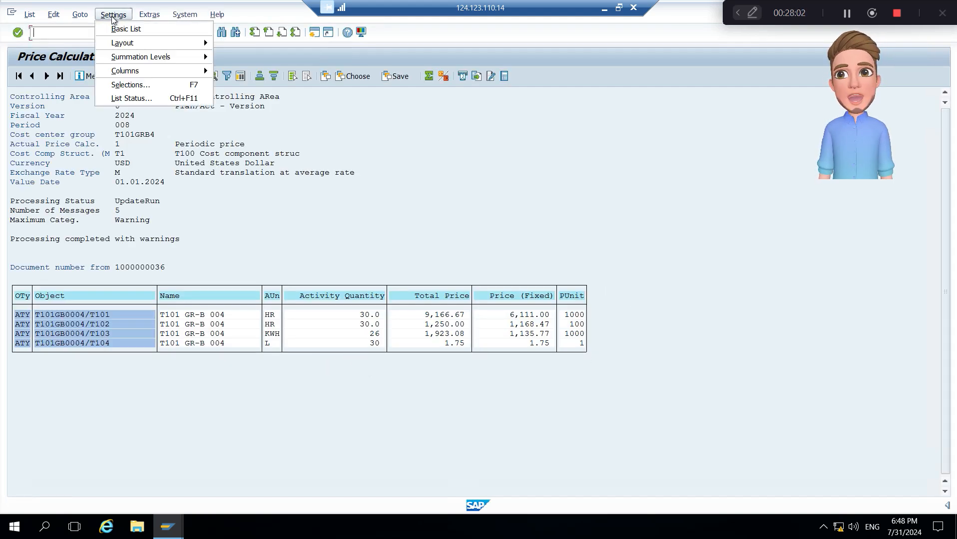
mouse_move(71, 19)
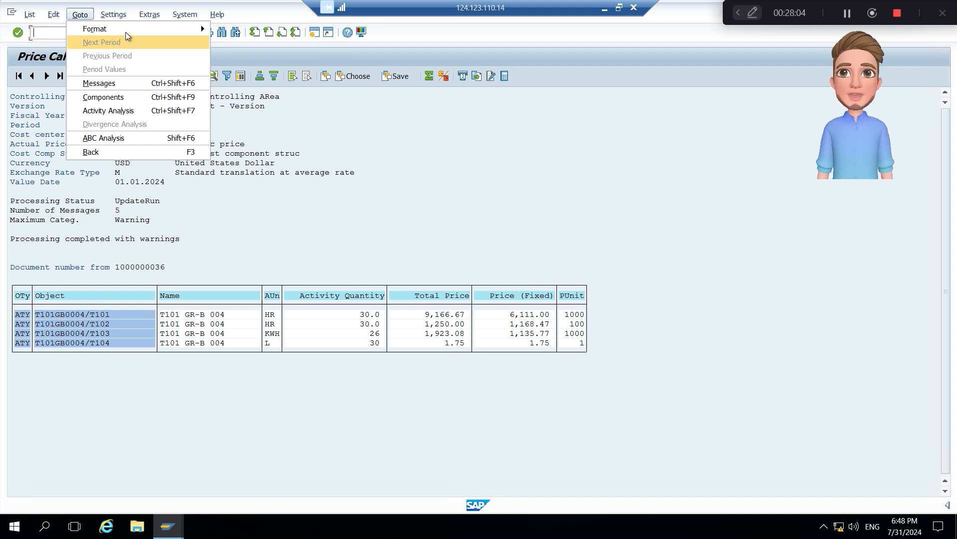
mouse_move(194, 30)
mouse_move(247, 29)
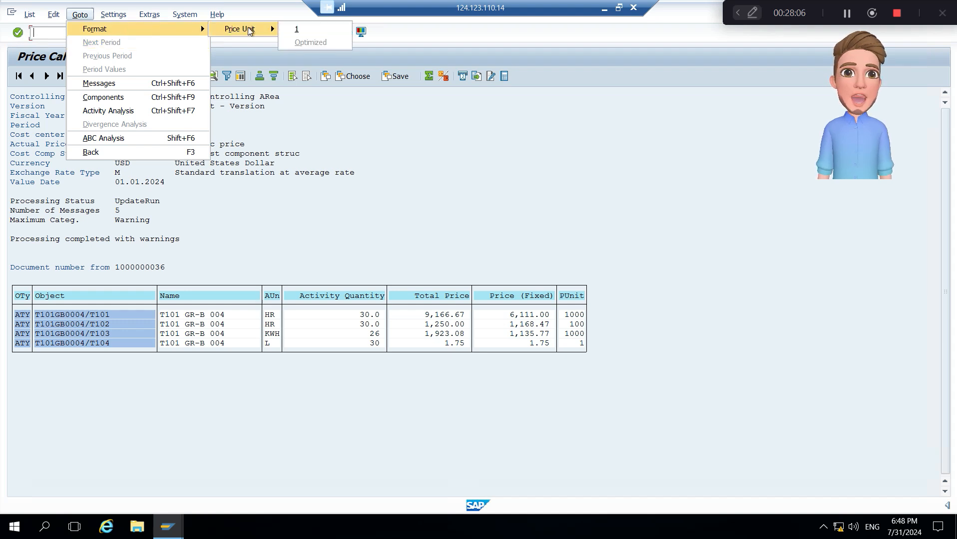
click(294, 39)
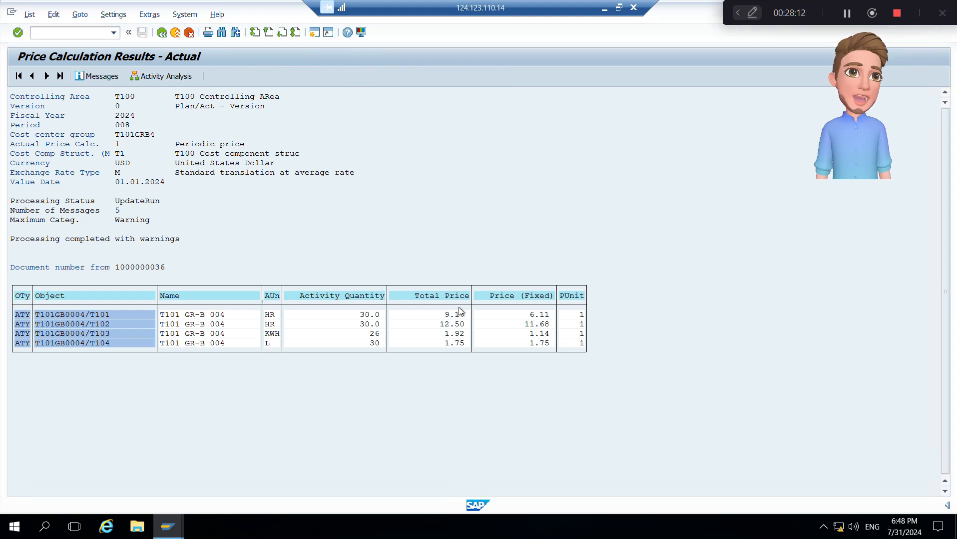
- Switch to the COSTING Analysis workbook in Excel and apply the comma number style to the labour actual rate in O7
key(alt+Tab)
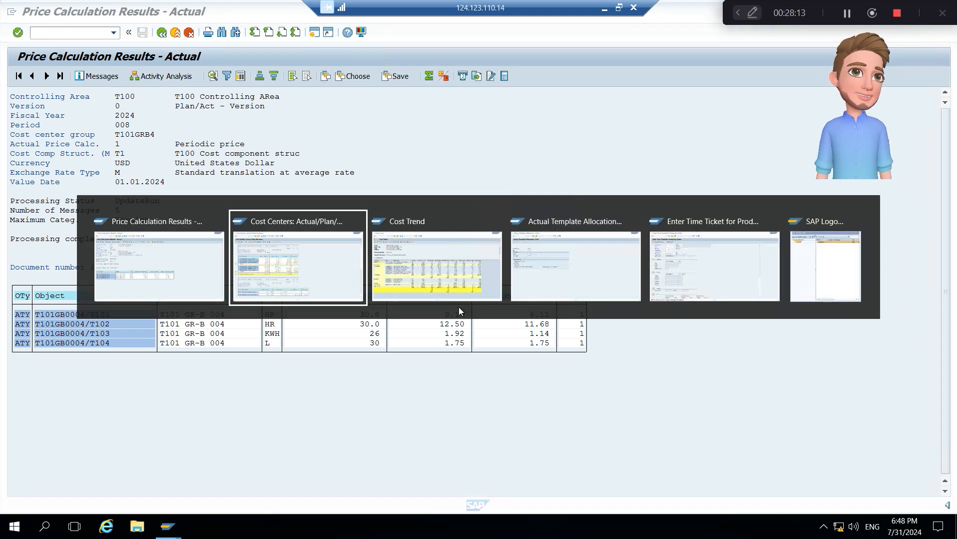
click(204, 288)
key(alt)
click(618, 8)
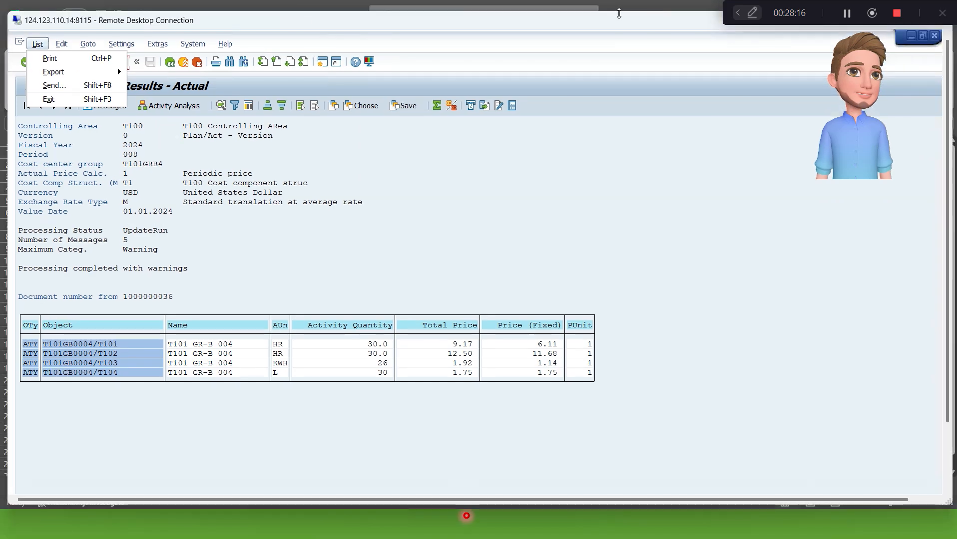
click(591, 530)
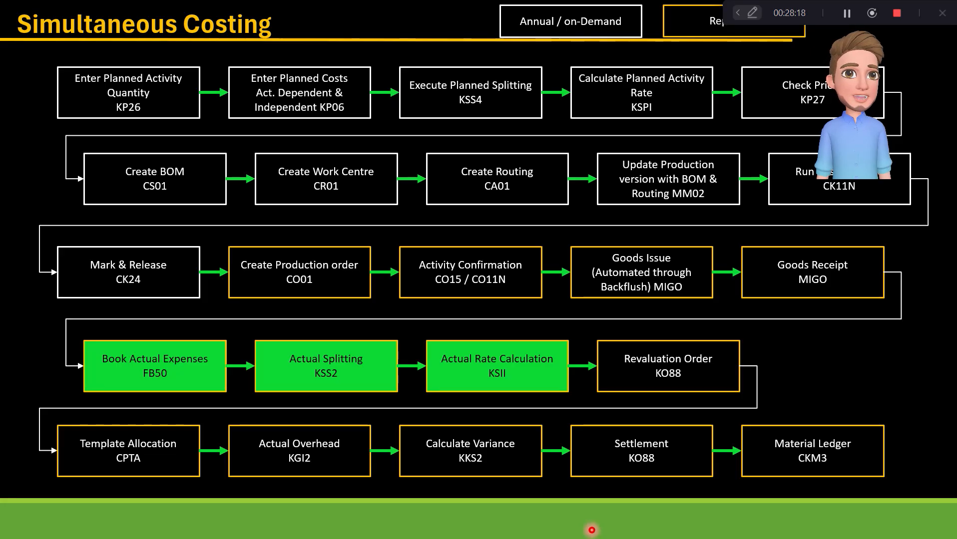
key(alt+Tab)
key(Tab)
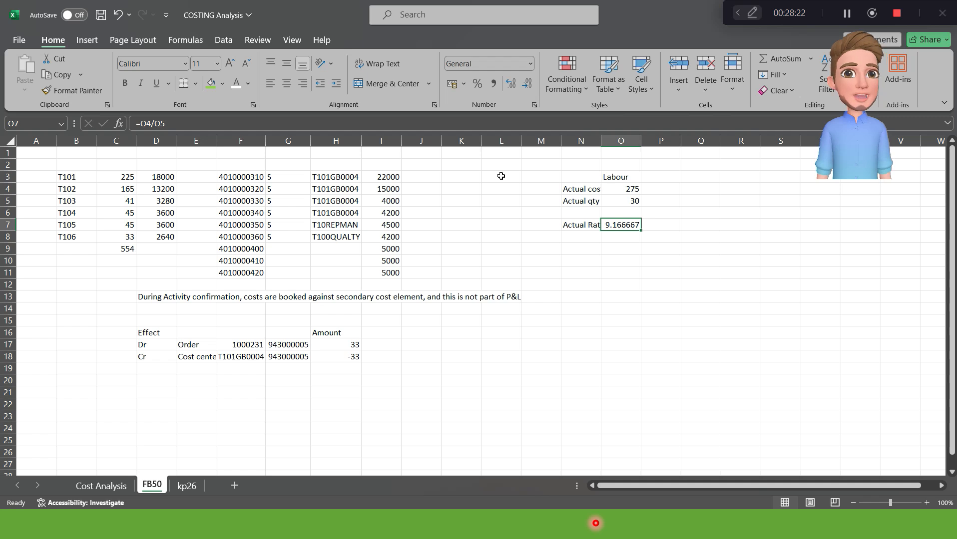
click(494, 85)
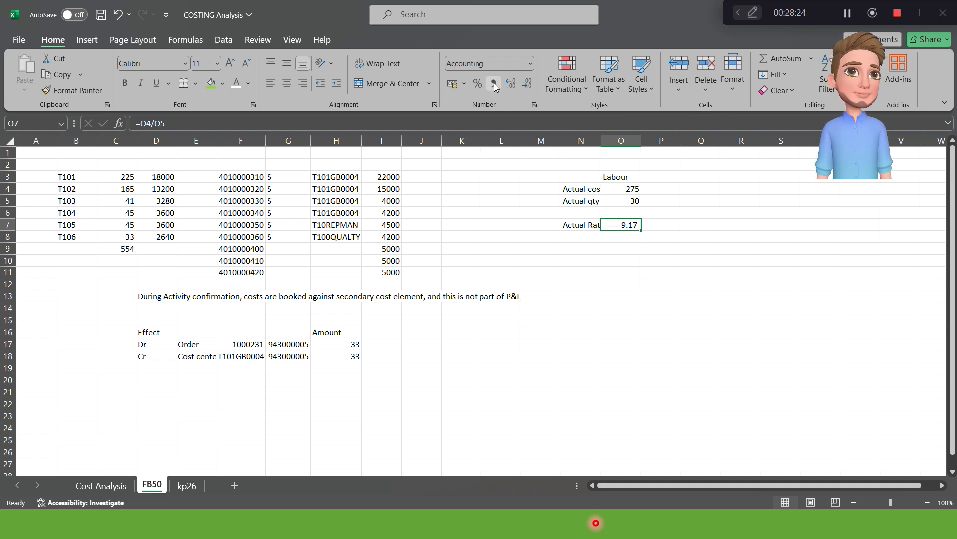
- Add the heading "machine" in P3 beside the Labour column
double_click(376, 188)
key(Escape)
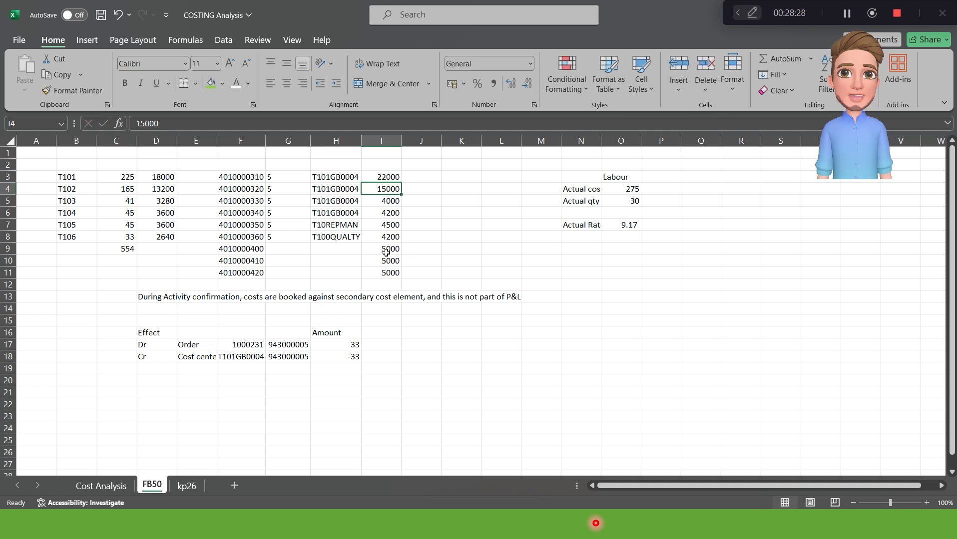
click(675, 180)
text(ma)
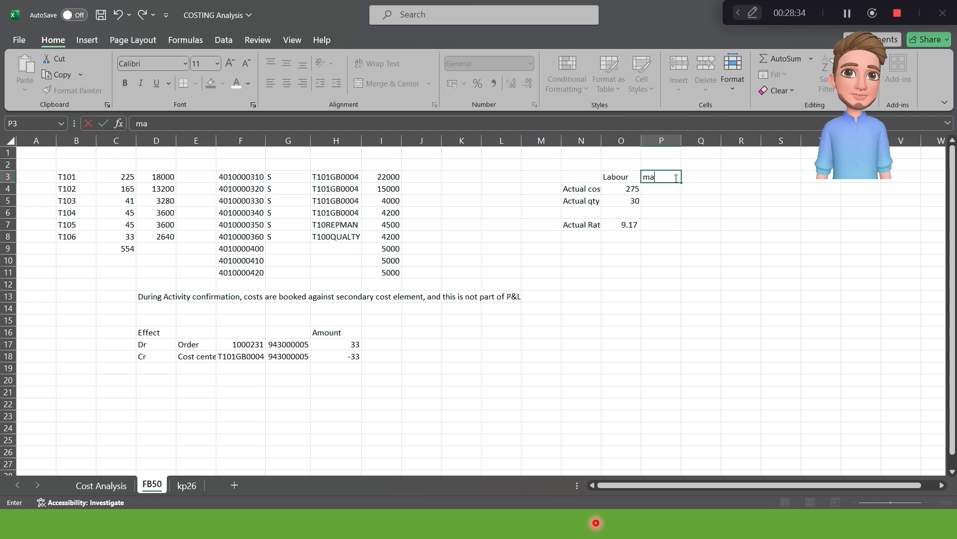
text(chine)
key(Return)
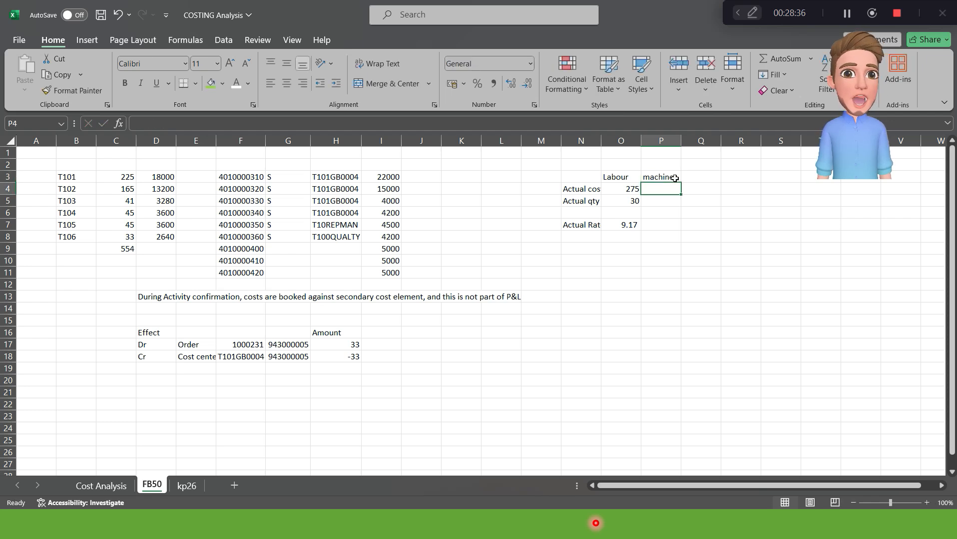
- Fill the machine-related cost amounts in I4 and I9:I11 with green
click(382, 191)
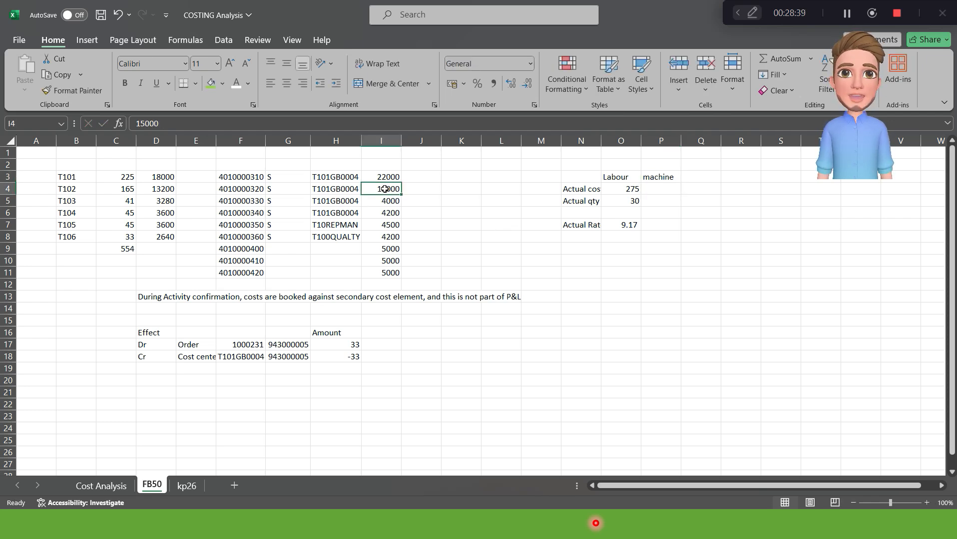
click(212, 86)
double_click(373, 246)
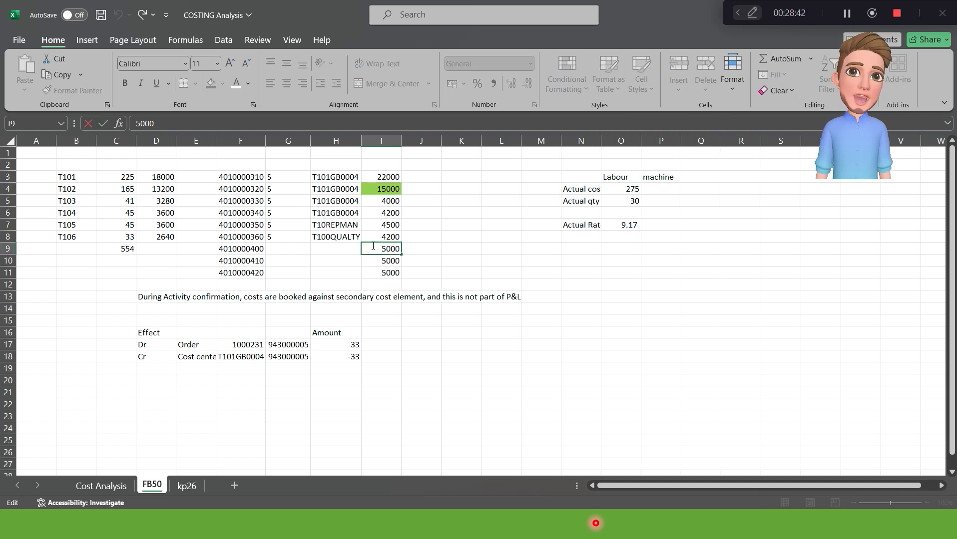
drag(373, 245, 379, 272)
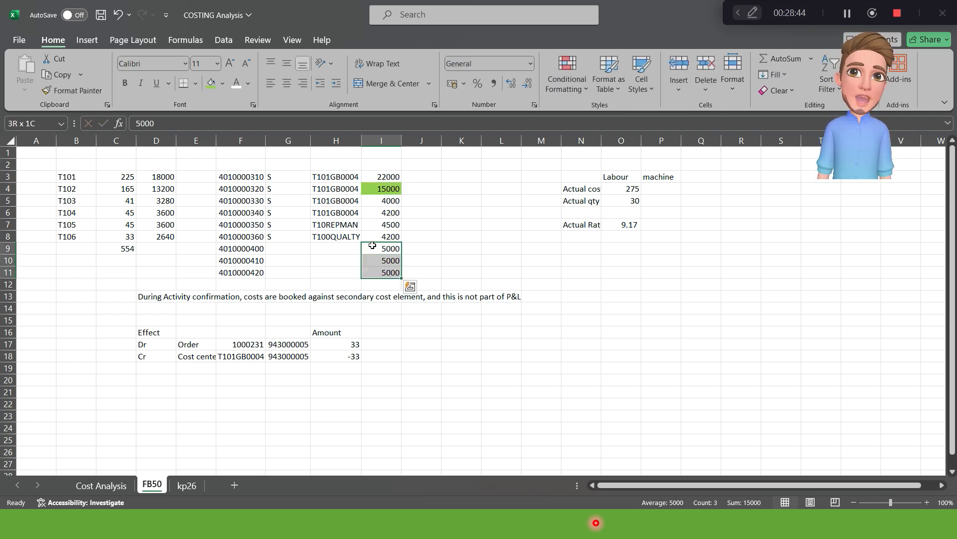
click(211, 84)
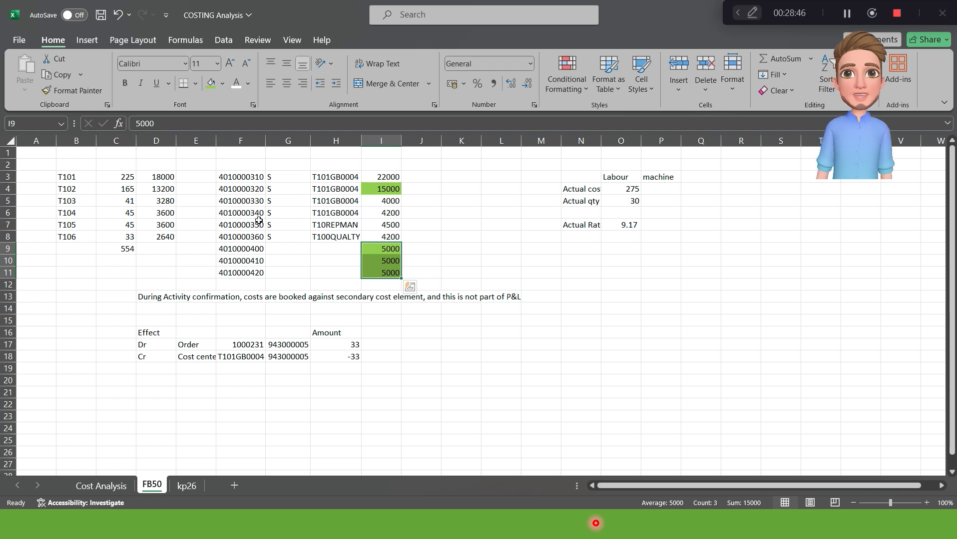
- Enter the formula =30000/80 in P4 as the actual machine cost
click(657, 200)
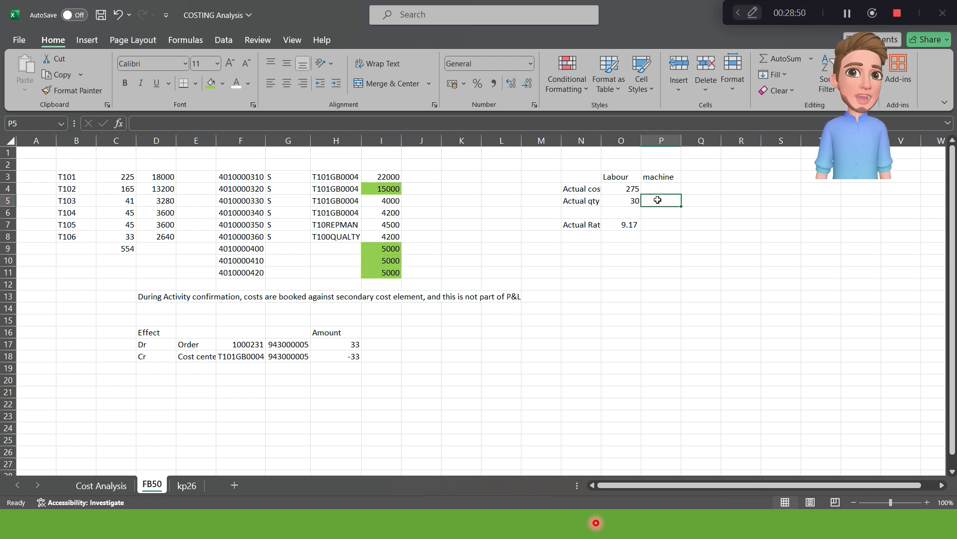
click(660, 191)
text(=)
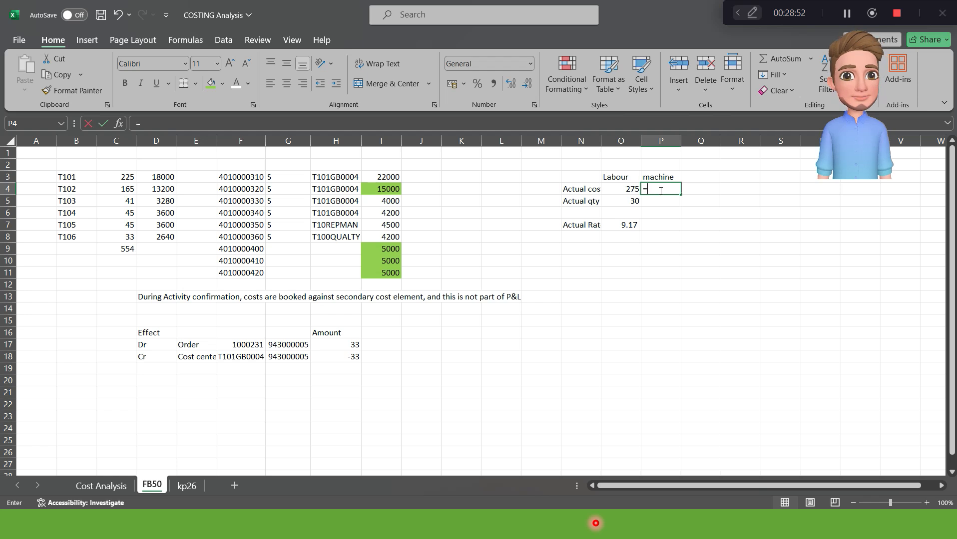
text(3000)
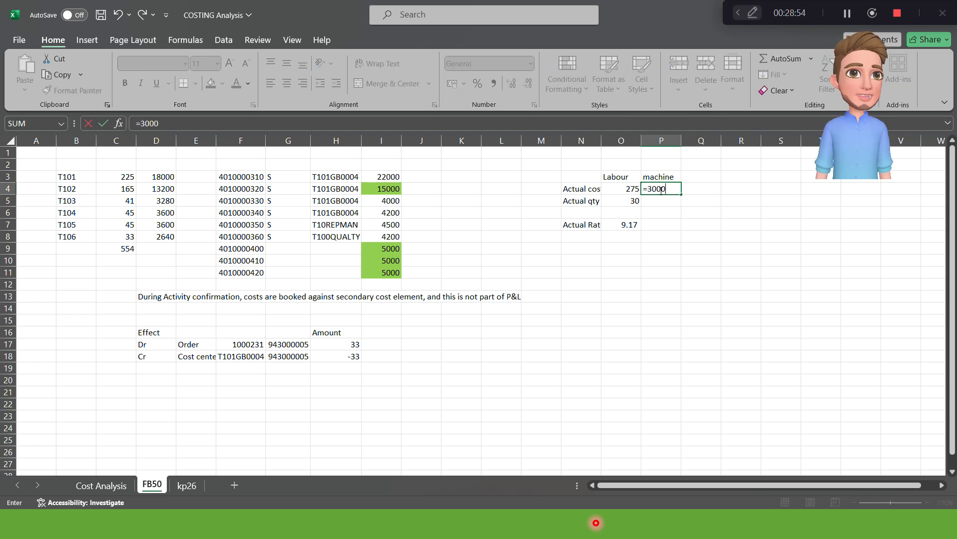
text(0/80)
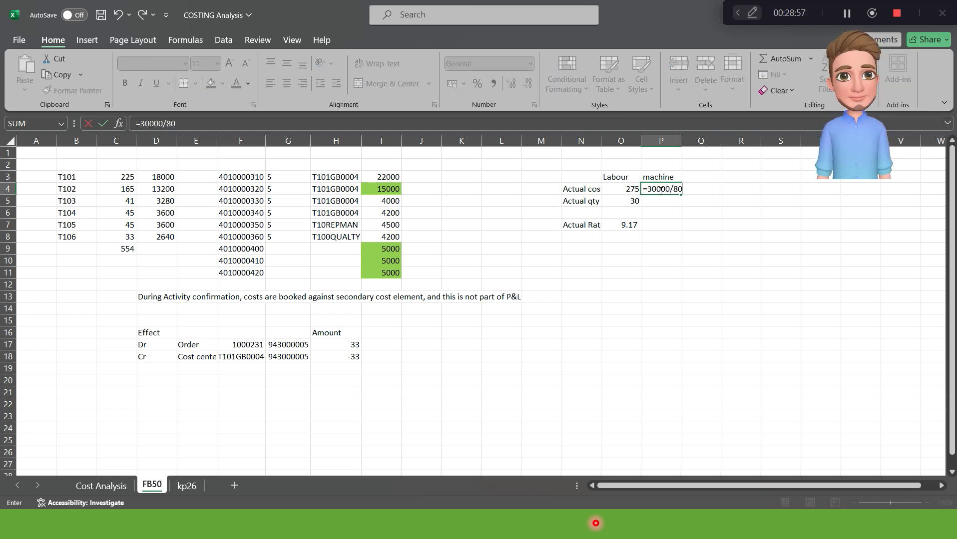
key(Return)
click(660, 191)
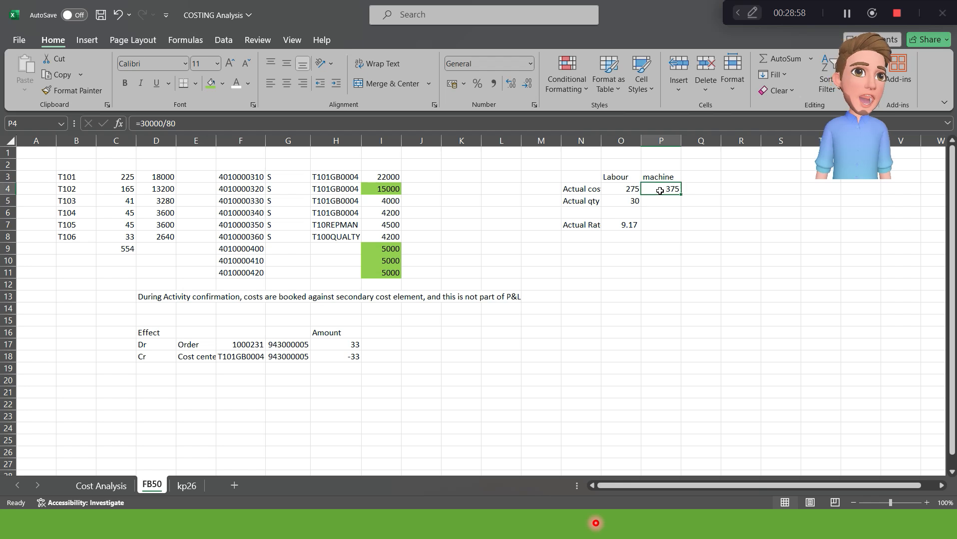
key(Down)
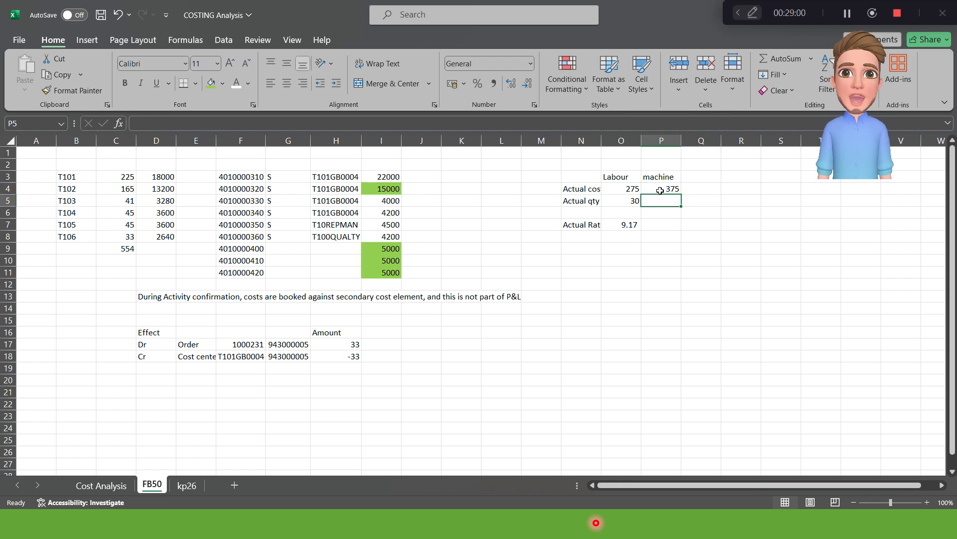
- Look up the actual T102 machine activity in SAP's Cost Centers: Actual/Plan/Variance report and enter 30 in P5 in Excel as the machine quantity
key(alt+Tab)
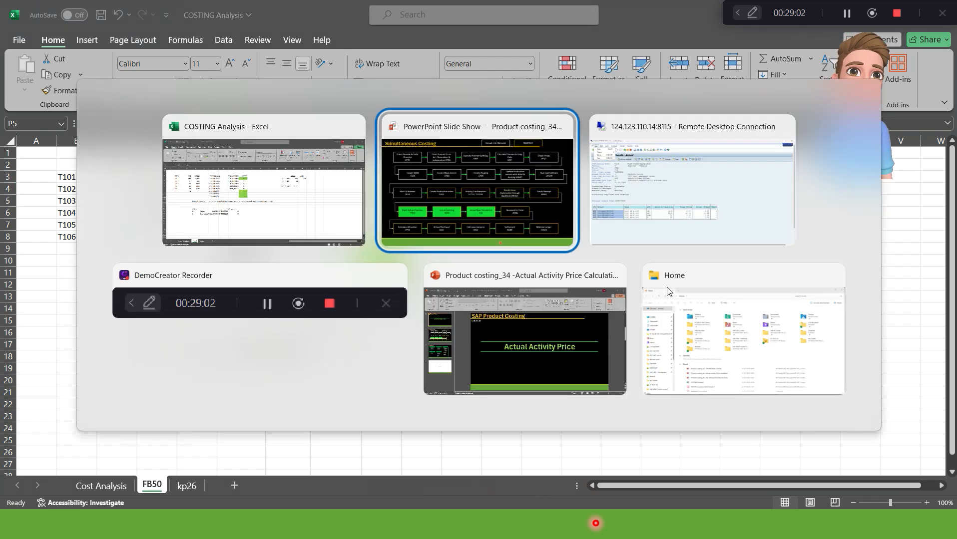
key(alt+Tab)
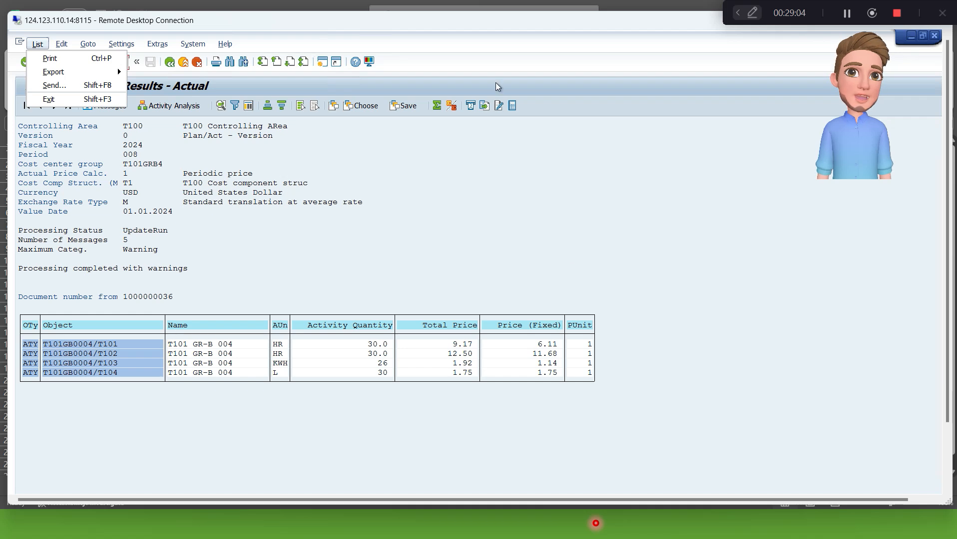
click(479, 39)
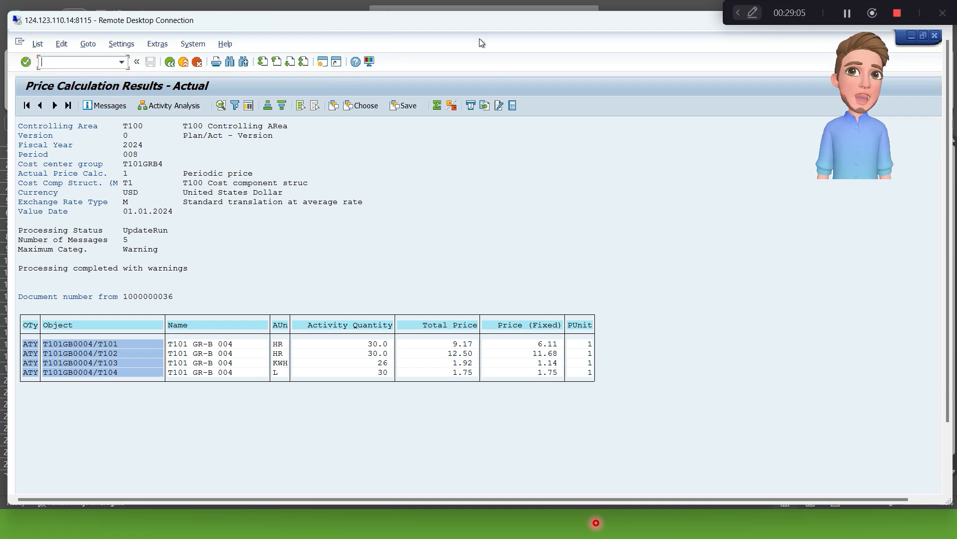
click(934, 36)
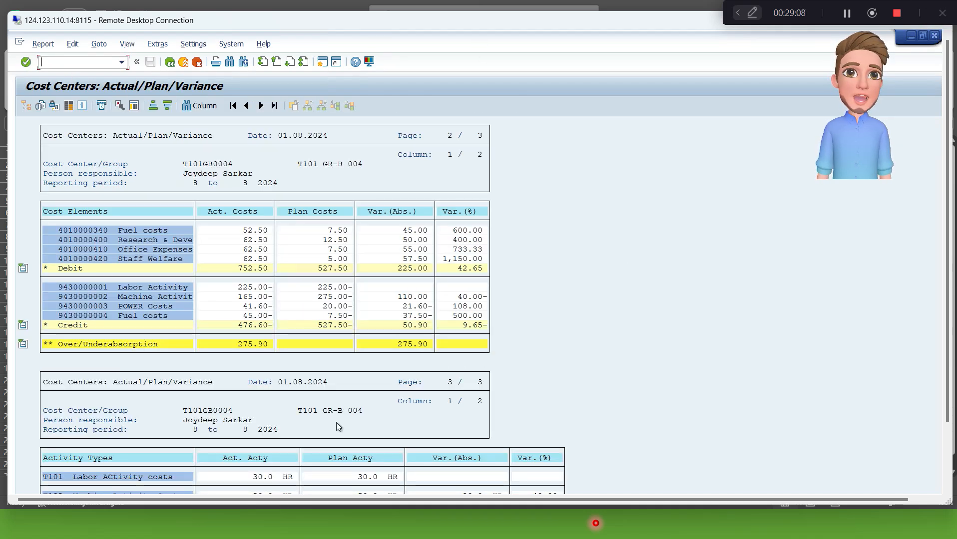
scroll(332, 419, down, 2)
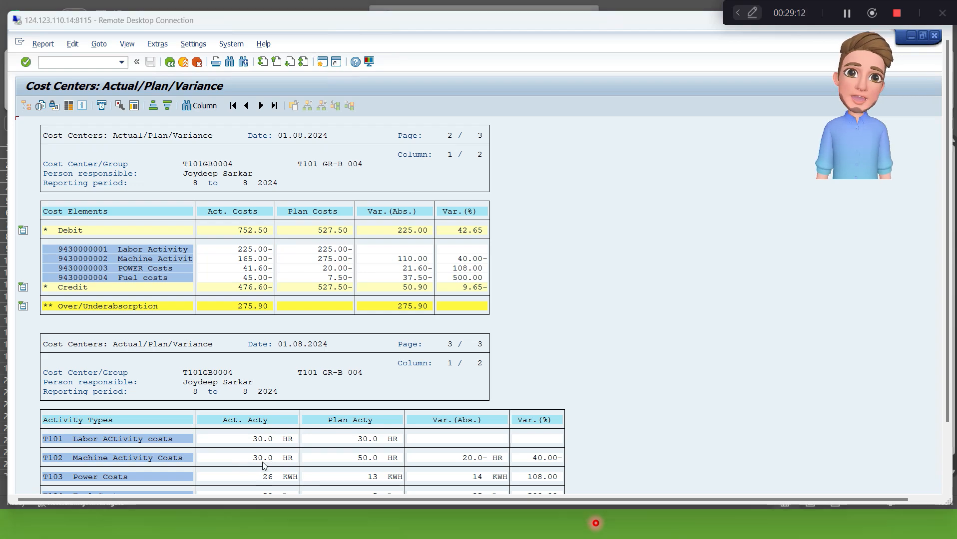
key(alt+Tab)
text(30)
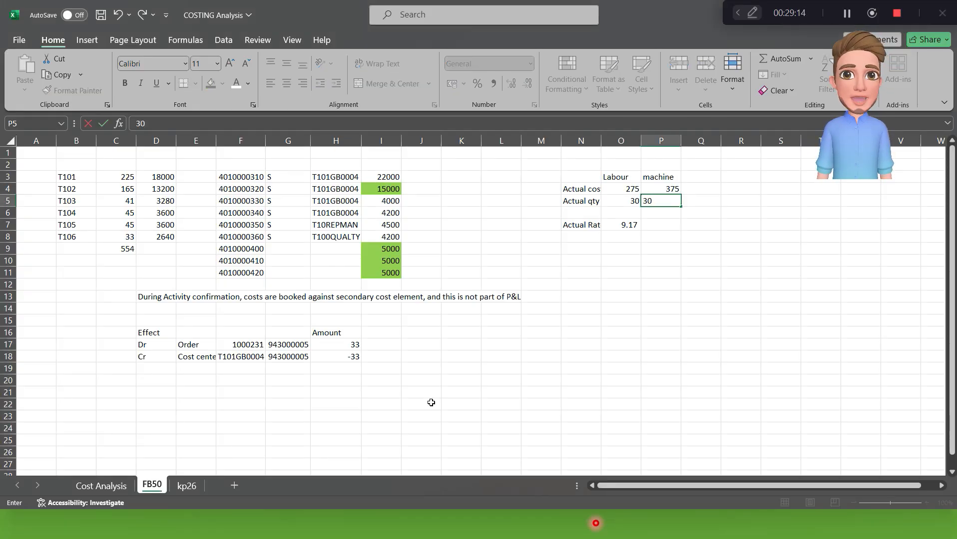
key(Return)
- Copy the labour actual rate formula from O7 into P7 to calculate the machine's actual rate
key(Down)
key(Left)
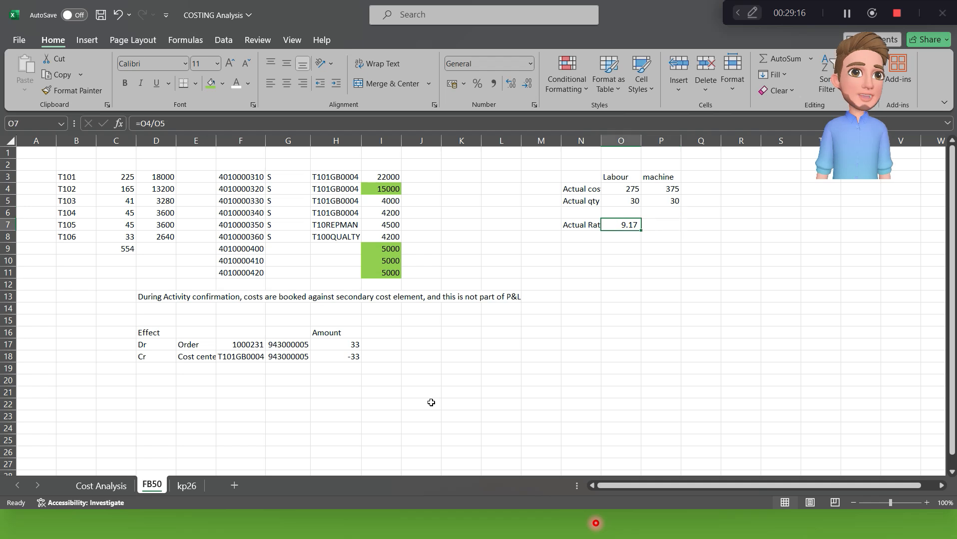
key(ctrl+c)
key(Right)
key(ctrl+v)
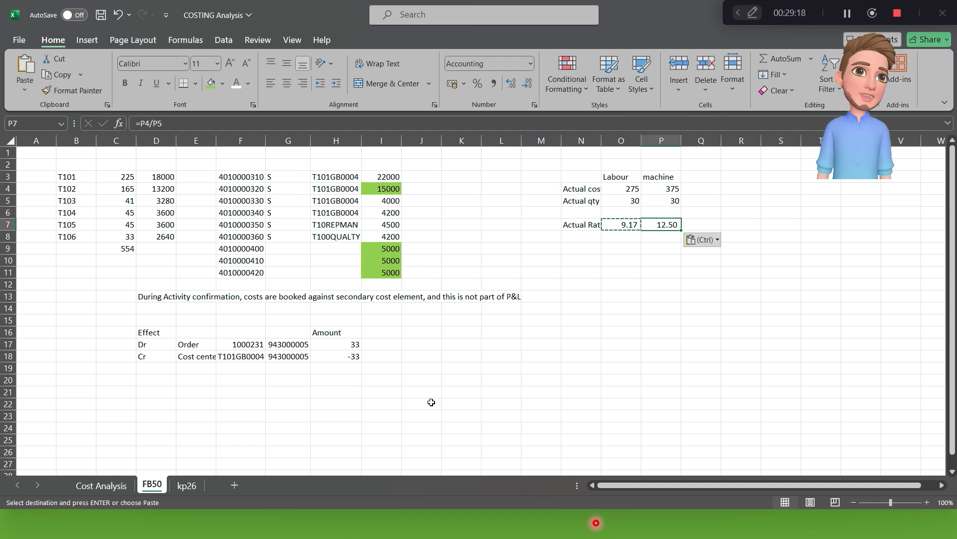
click(494, 421)
- Switch from Excel to the Activity Type Price Report selection screen in SAP
key(alt+Tab)
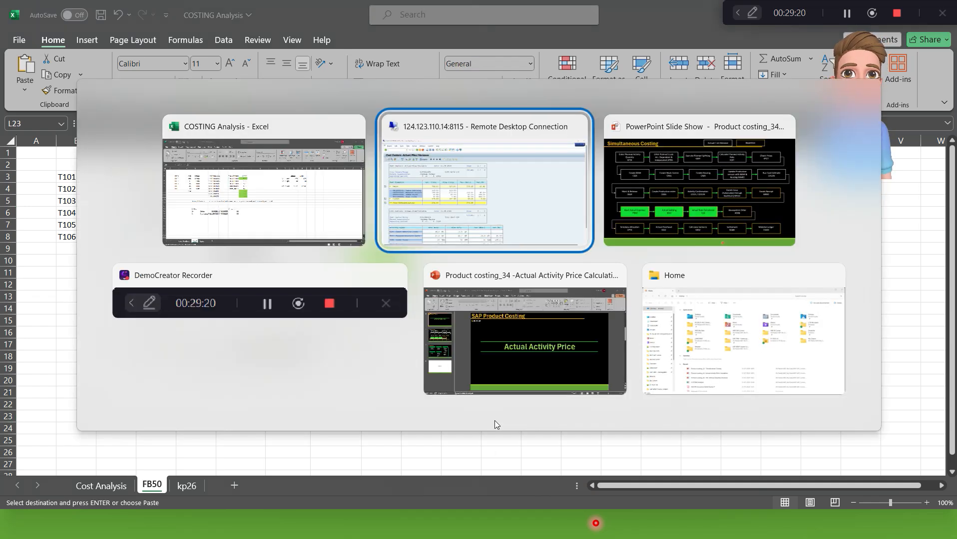
click(436, 230)
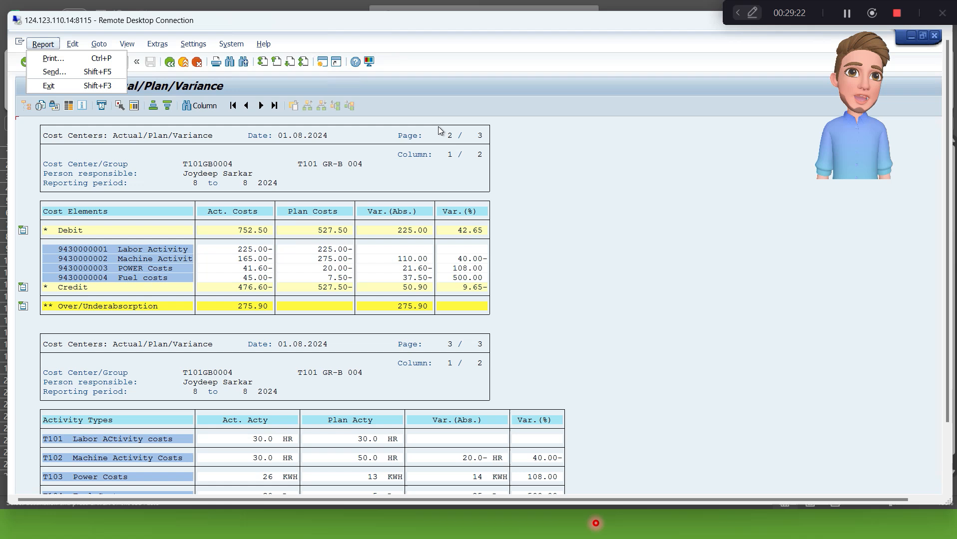
click(584, 126)
double_click(366, 27)
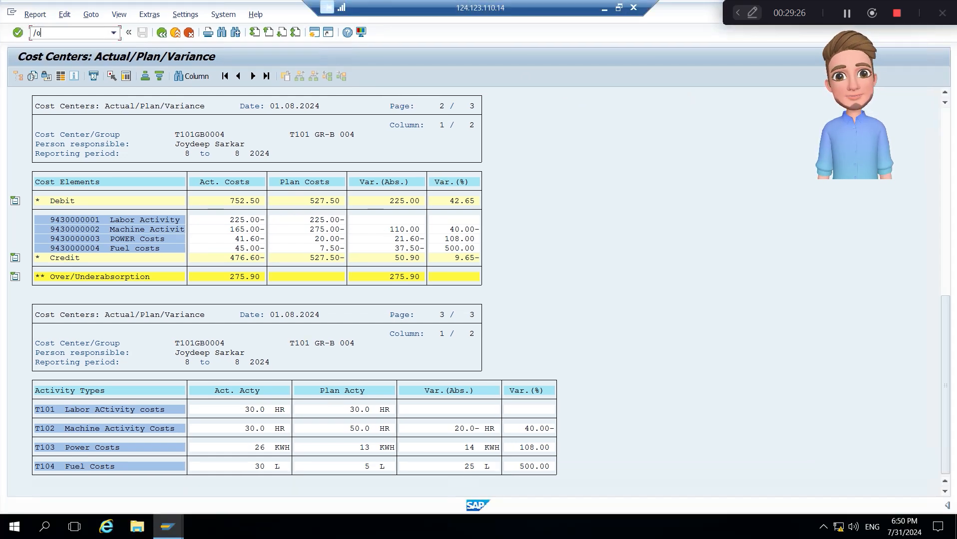
key(alt+Tab)
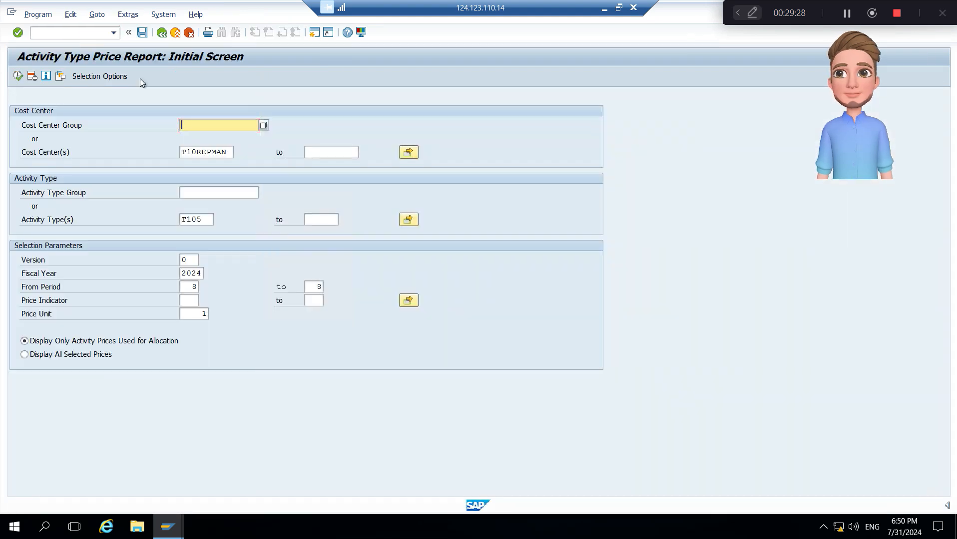
- Set the price report's cost center to T101GB0004 and try to run the report
click(225, 154)
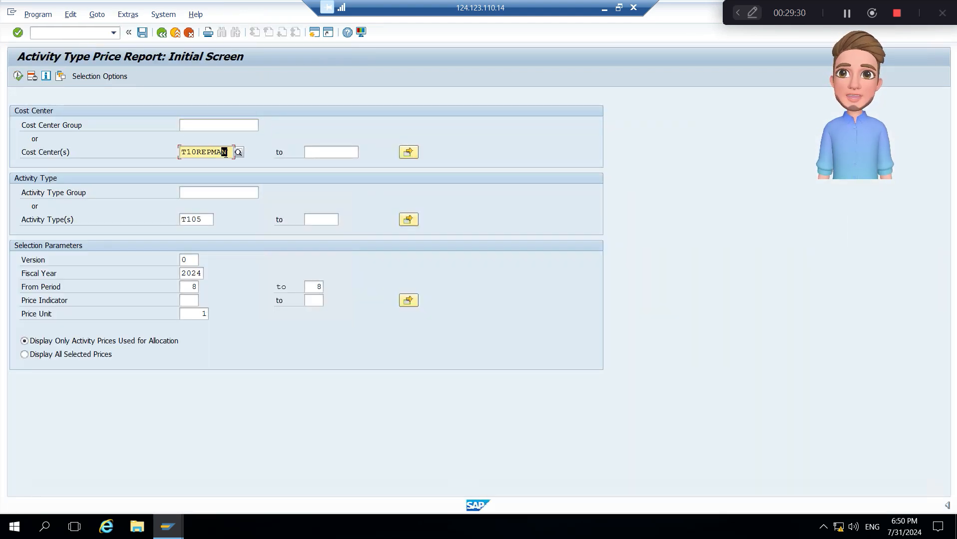
key(BackSpace)
key(BackSpace)
key(BackSpace)
key(BackSpace)
key(BackSpace)
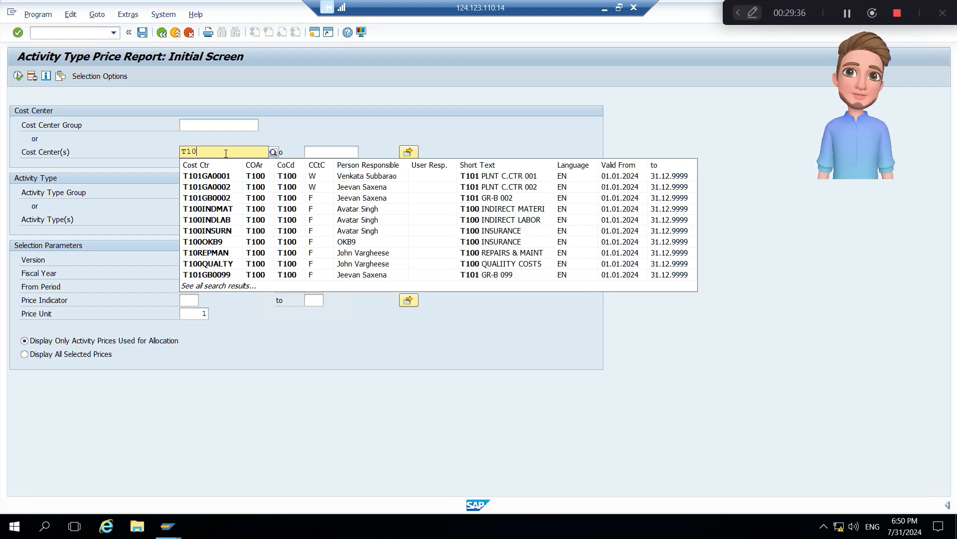
text(1gb0004)
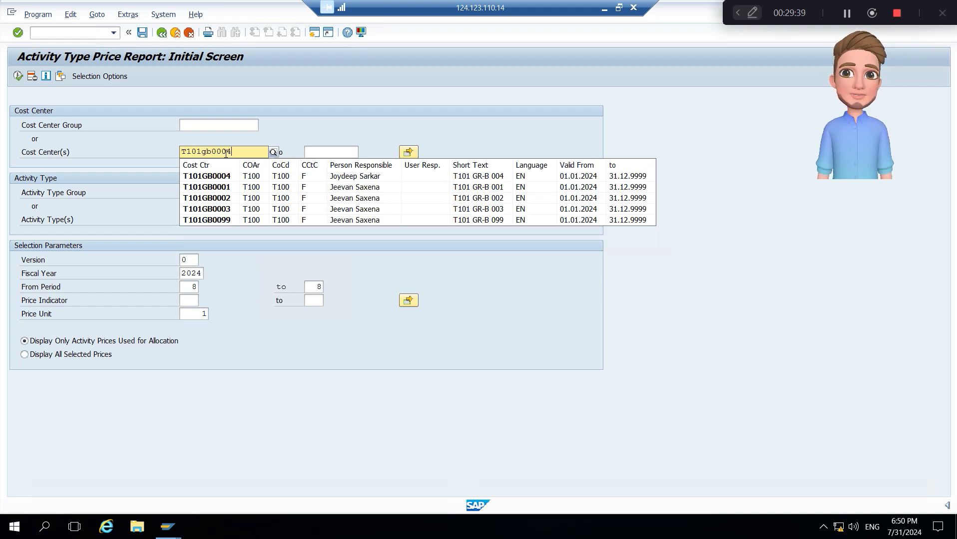
key(Tab)
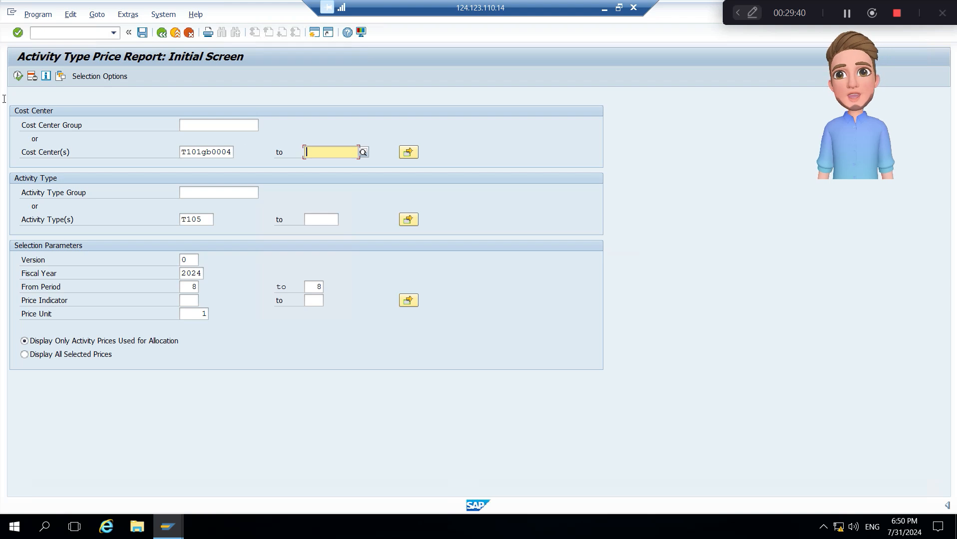
click(17, 78)
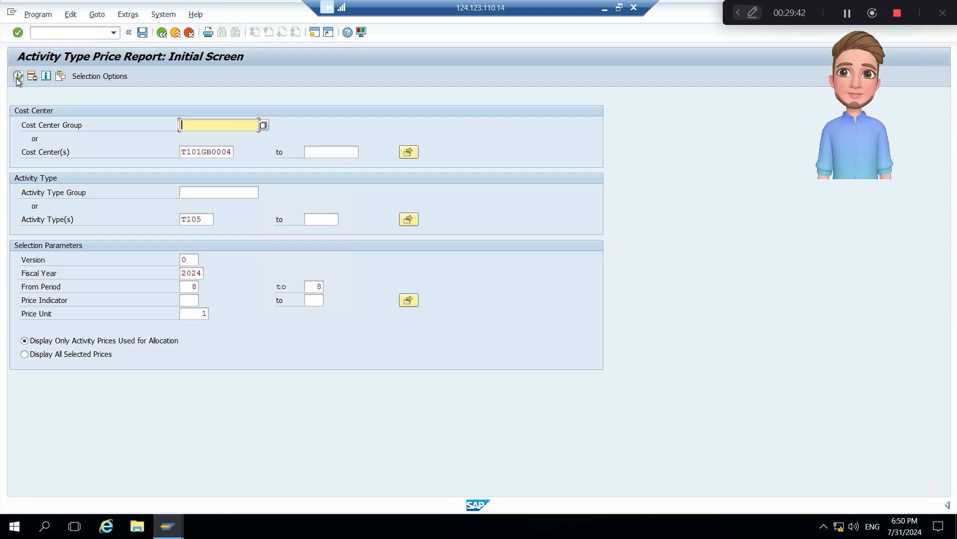
- Set the activity type range to T101 through T104 and run the Activity Type Price Report
click(205, 218)
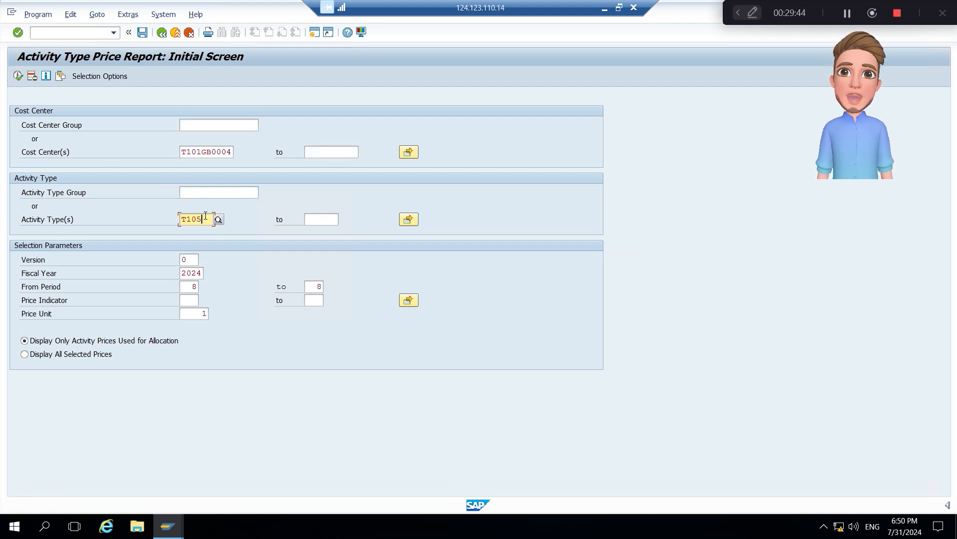
key(BackSpace)
text(1)
key(Tab)
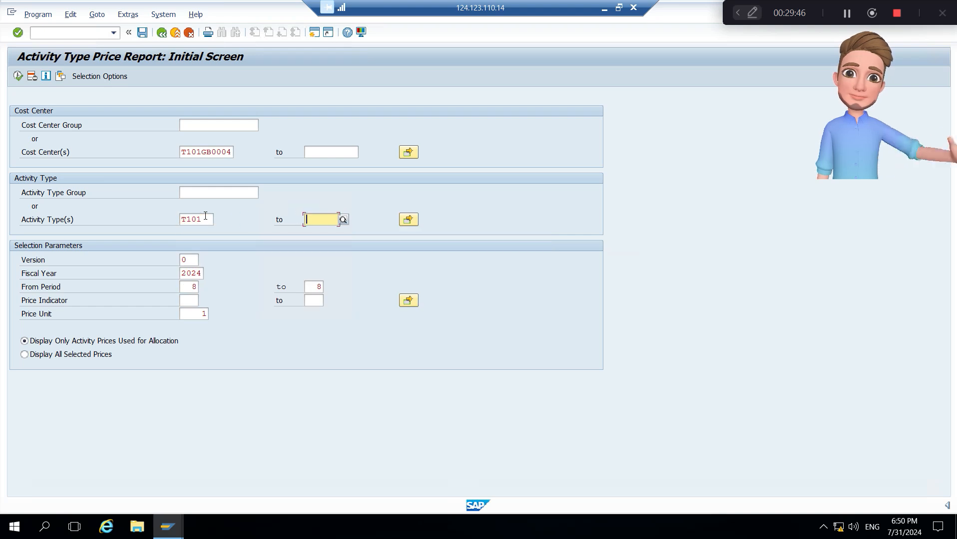
text(t104)
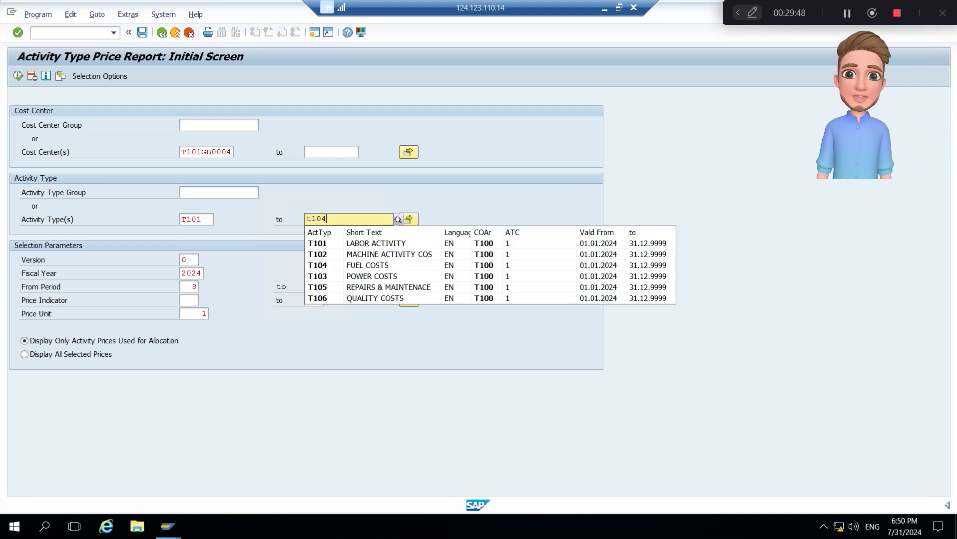
click(18, 76)
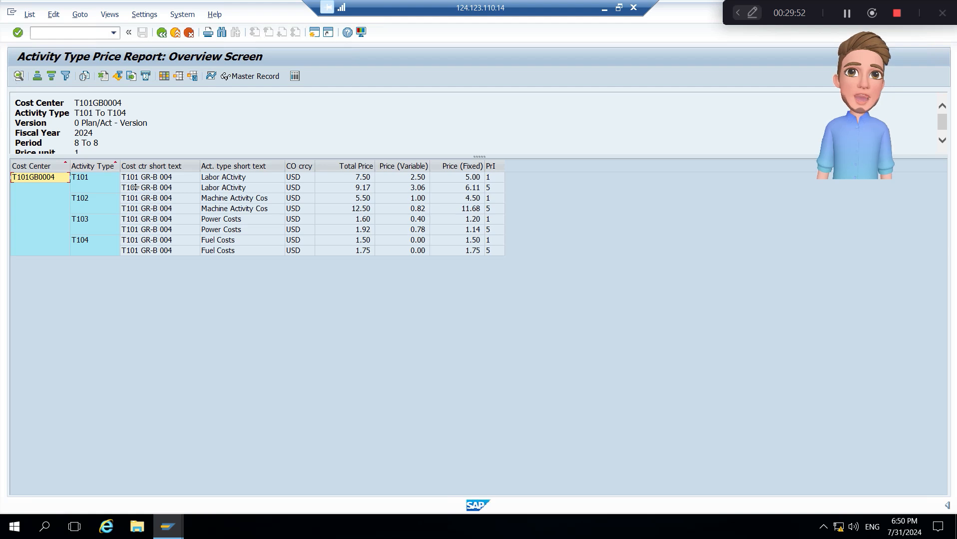
- Compare the actual total price of machine activity T102 in the report with the machine rate in P7 in Excel
click(80, 199)
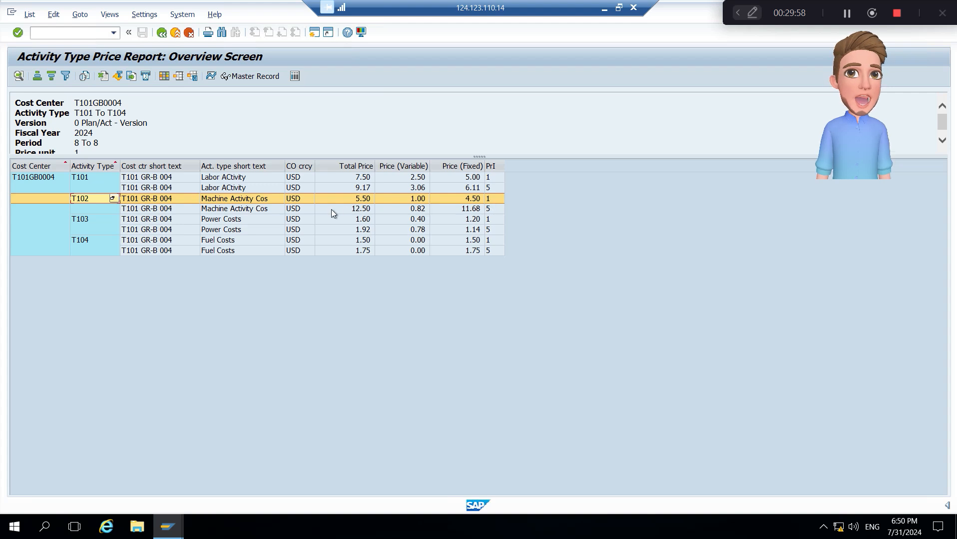
click(359, 210)
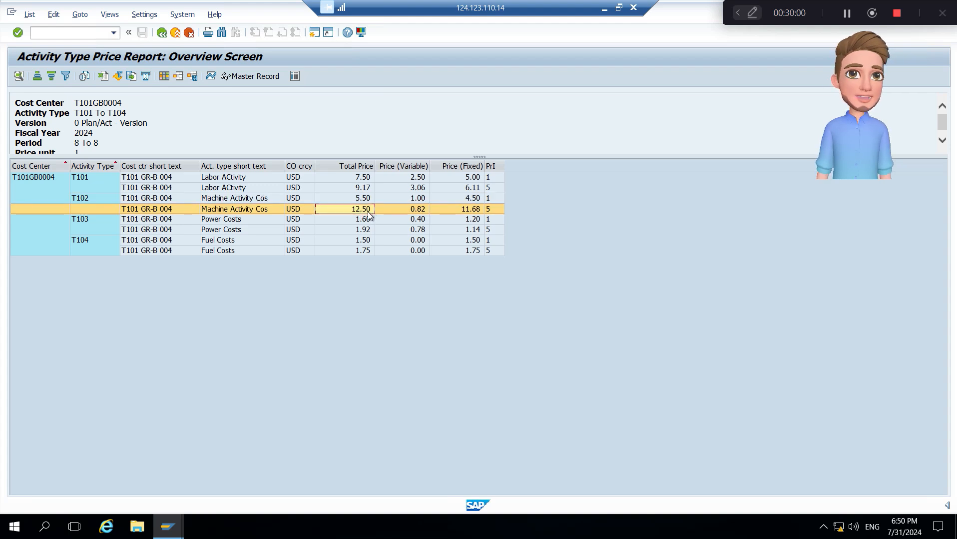
key(alt+Tab)
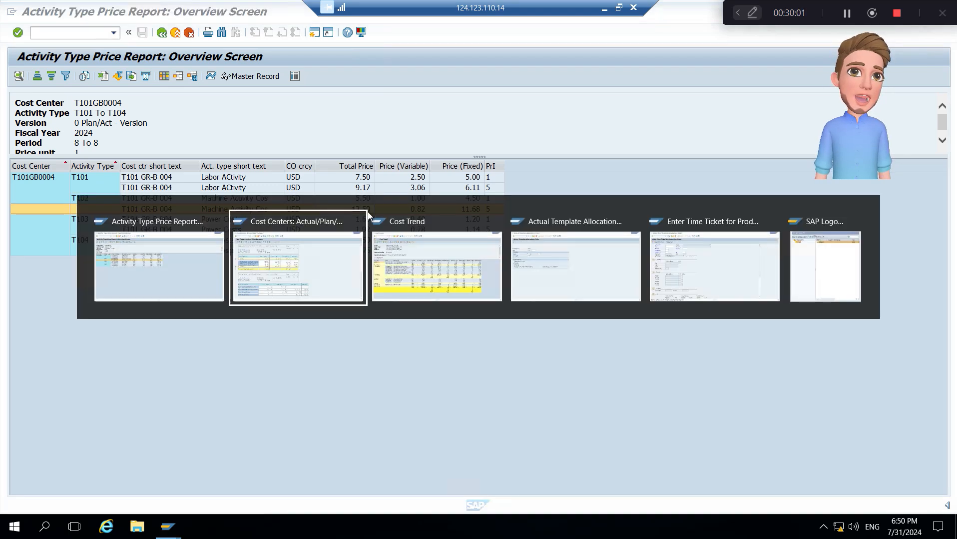
alt+click(204, 289)
click(618, 7)
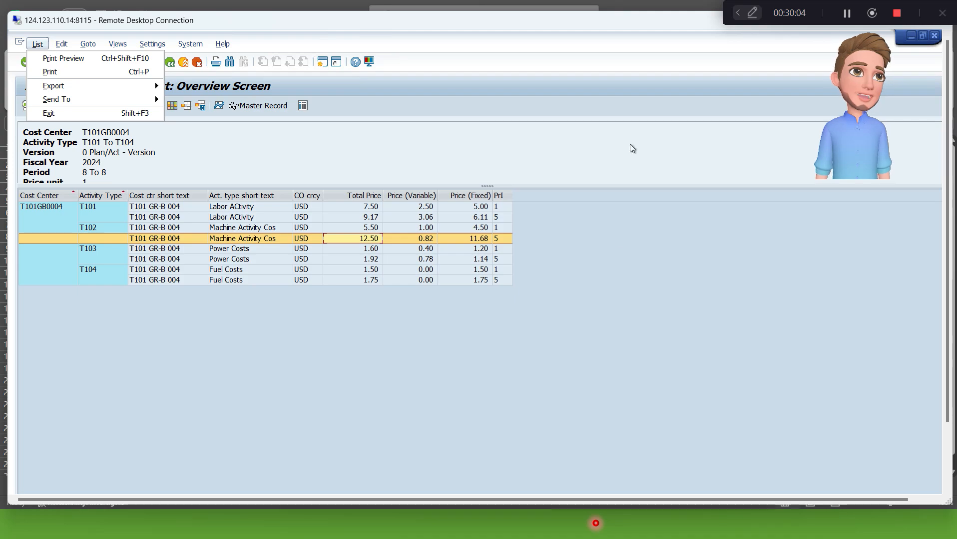
click(473, 536)
key(alt+Tab)
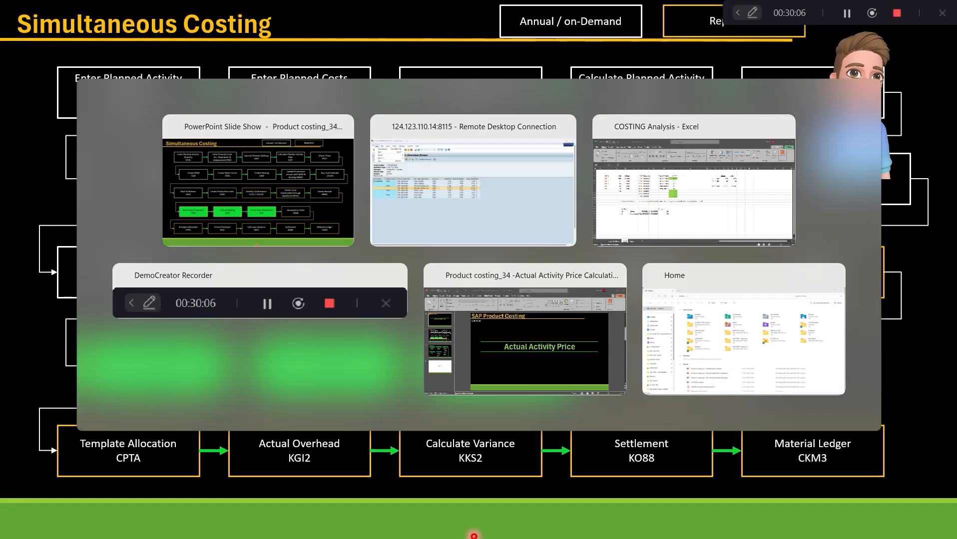
key(alt+Tab)
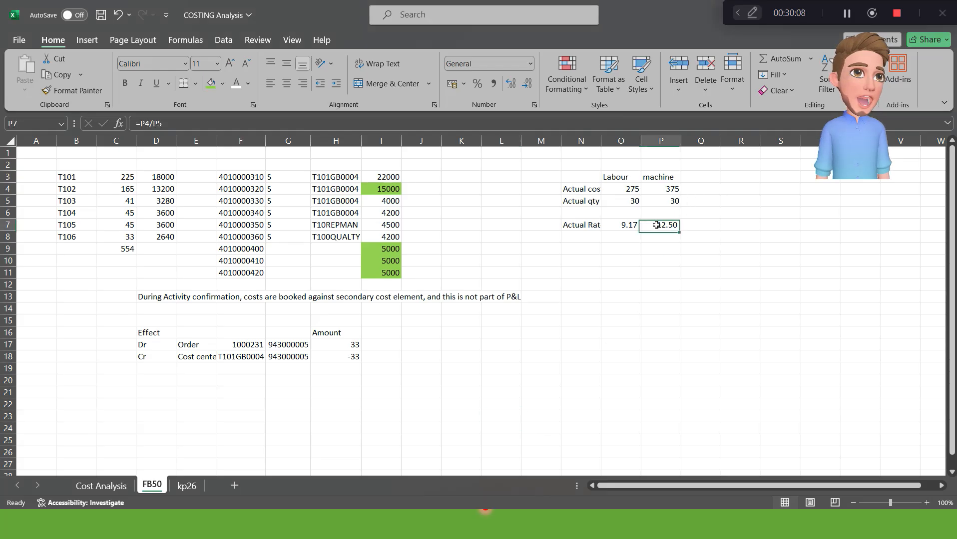
click(657, 226)
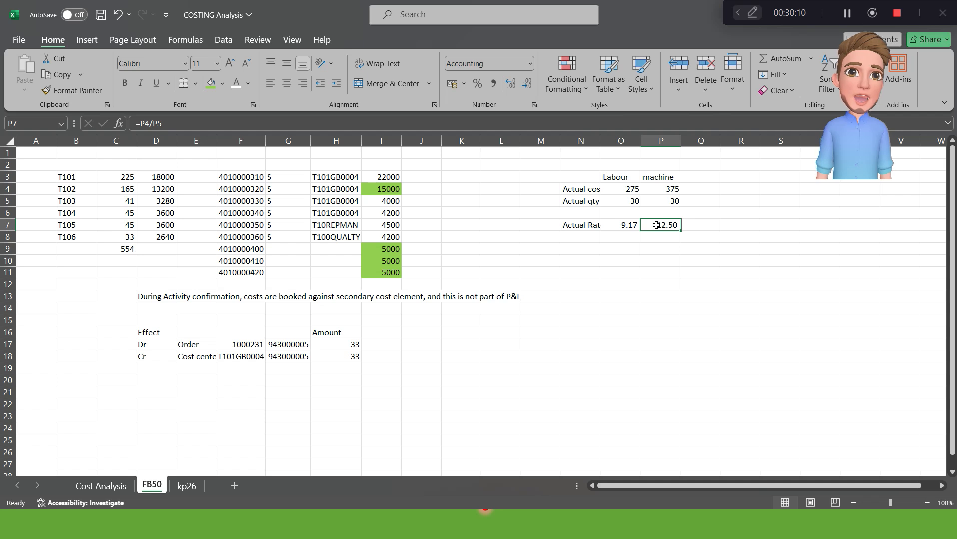
- Check the cost amount in I5 for power activity T103
click(80, 199)
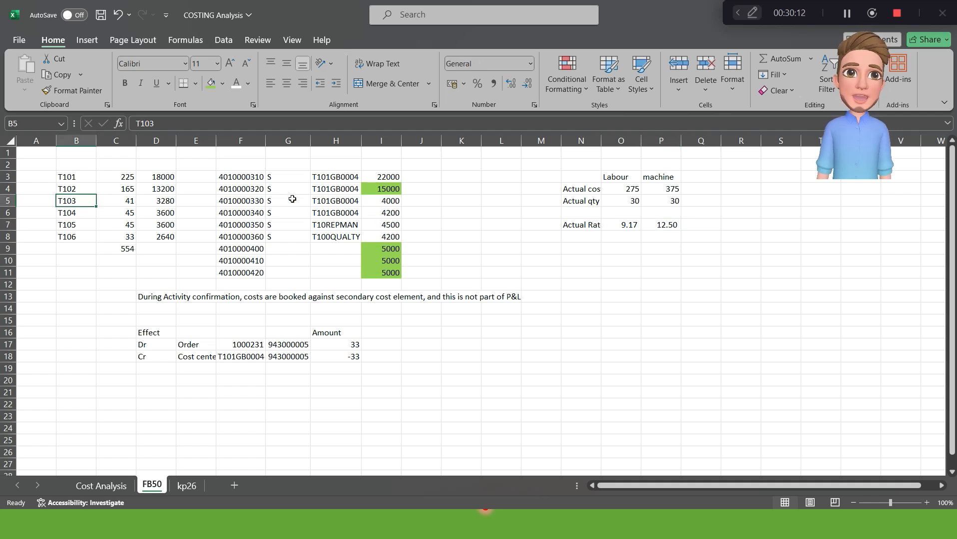
click(384, 202)
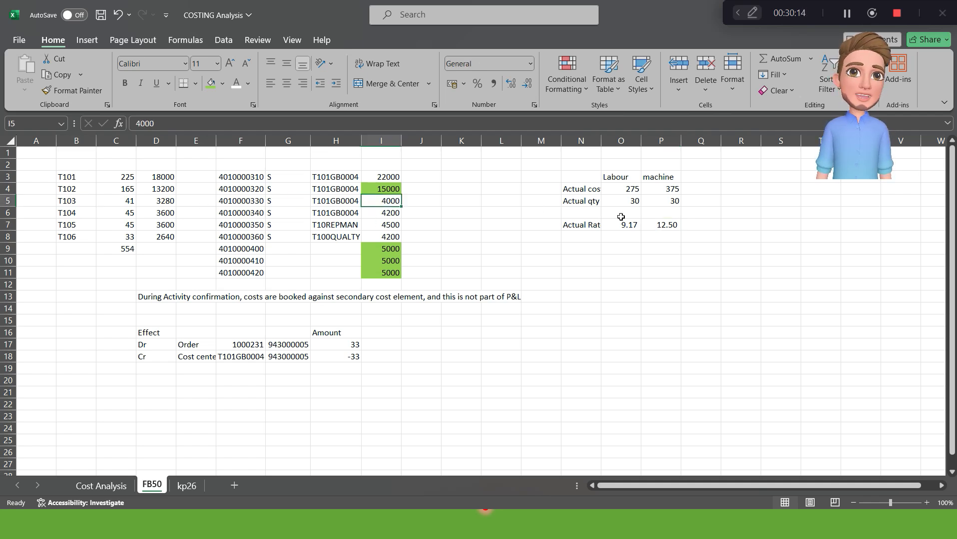
- Copy the 4000 amount from I5 into Q4 of the actual cost row
key(ctrl+c)
click(708, 189)
key(ctrl+v)
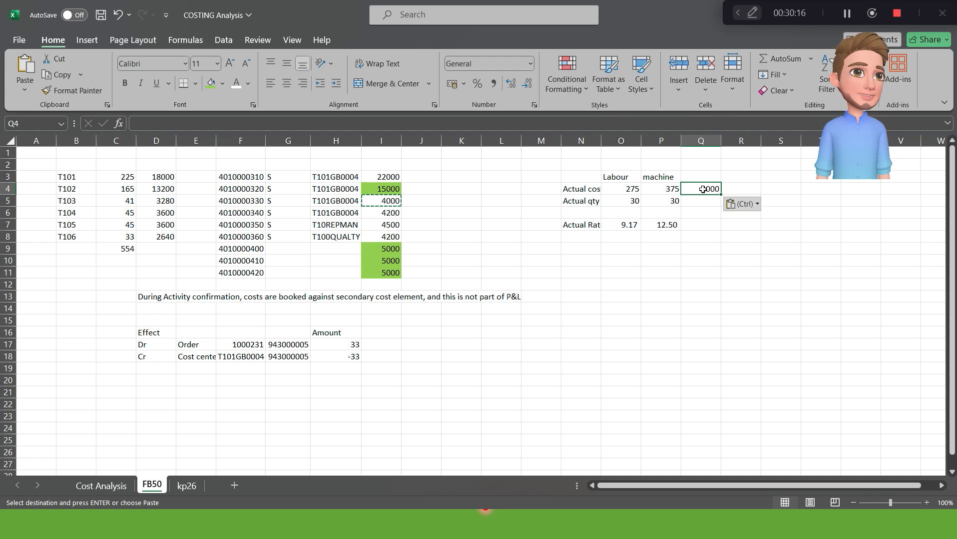
key(Escape)
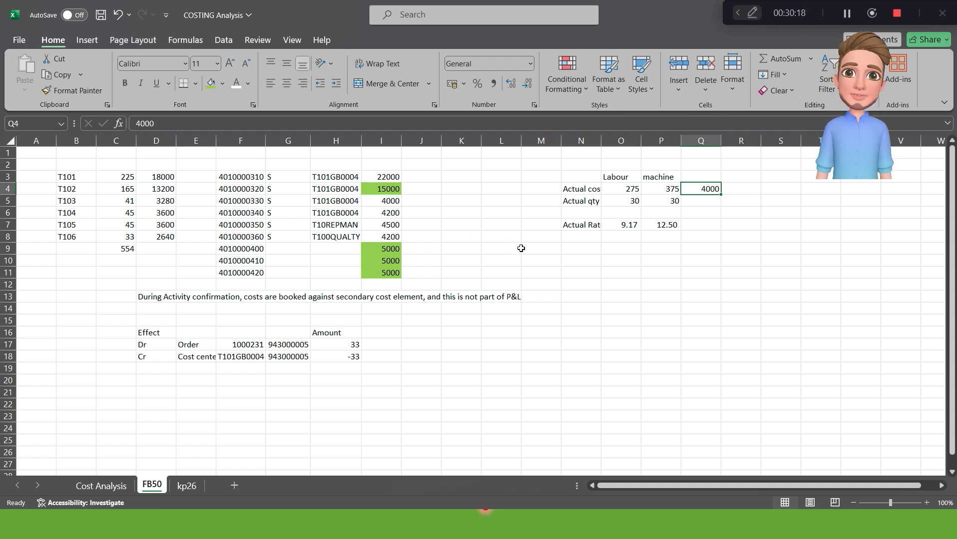
- Switch to SAP's Cost Centers: Actual/Plan/Variance report and check the actual activity quantities for T103 Power Costs and T104 Fuel Costs
key(alt+Tab)
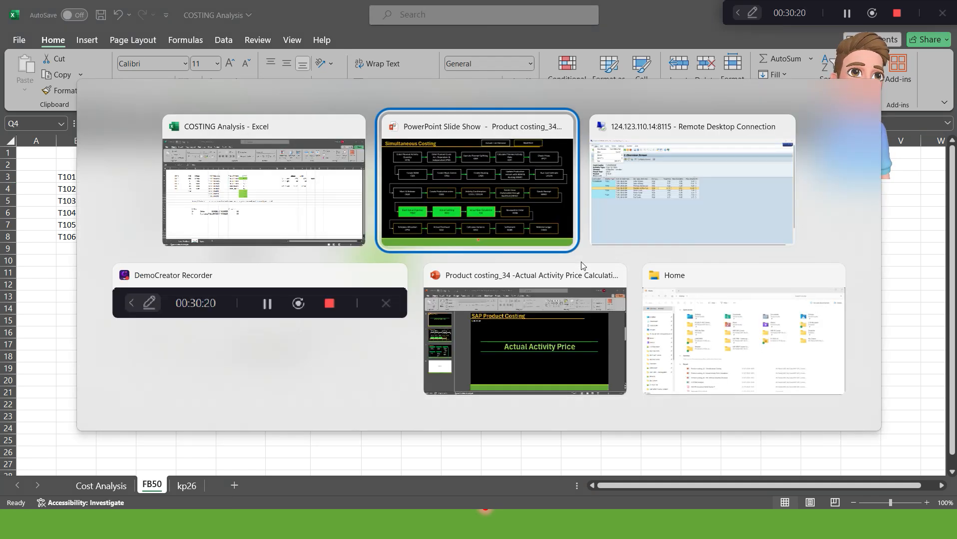
key(alt+Tab)
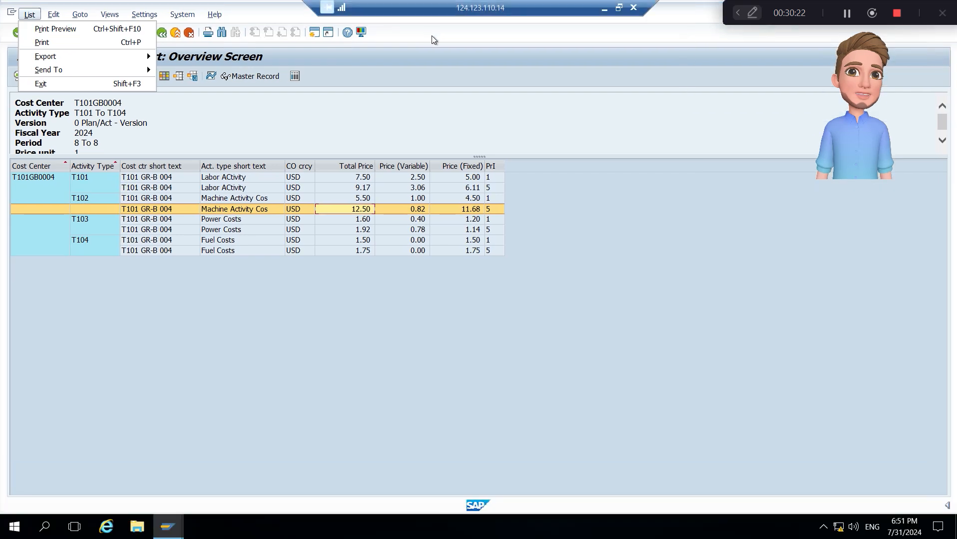
key(alt+Tab)
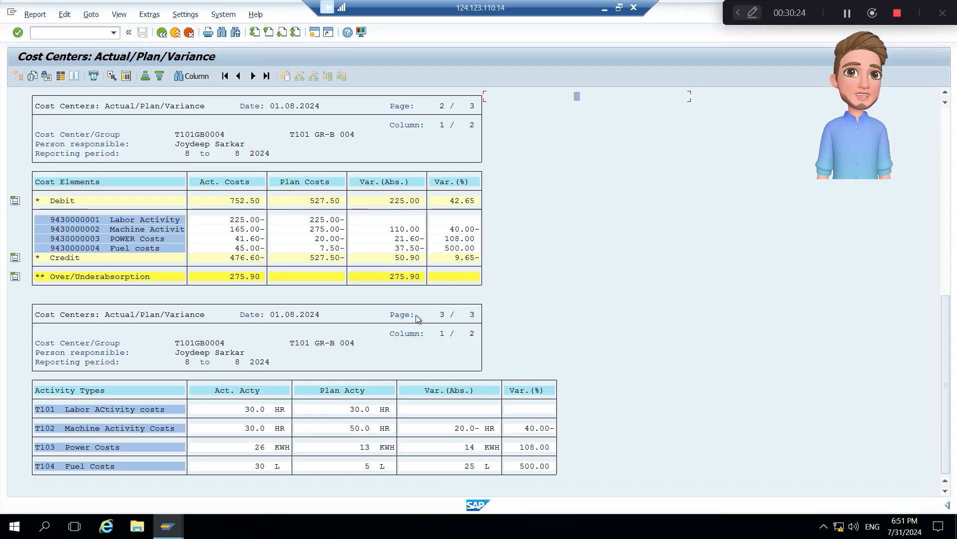
click(257, 448)
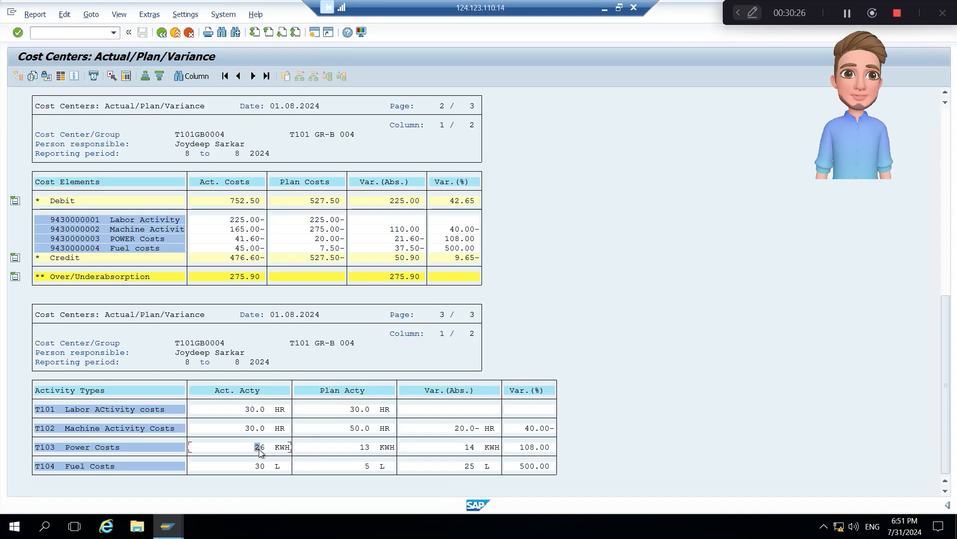
click(259, 467)
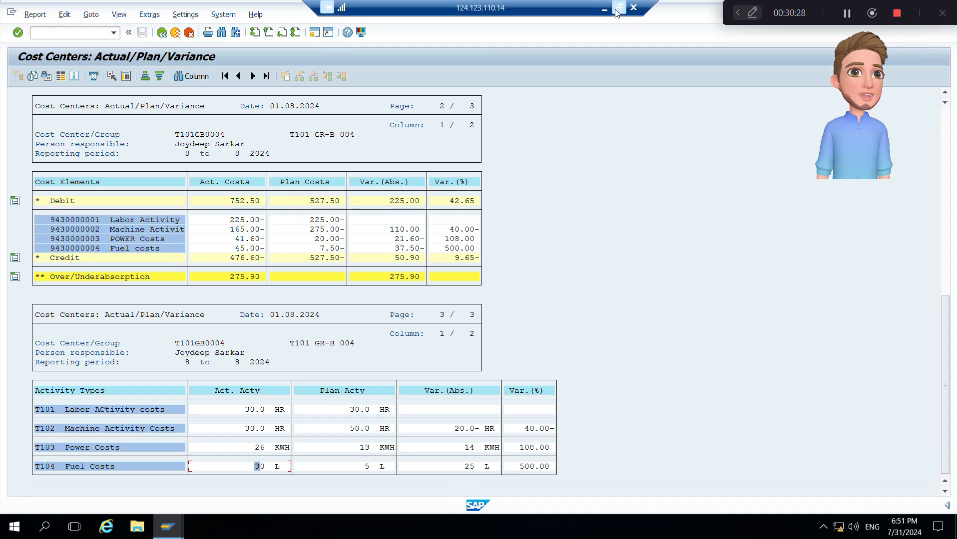
- Return to the COSTING Analysis workbook in Excel and enter actual quantities 26 in Q5 and 30 in R5
click(618, 7)
key(alt+Tab)
click(708, 202)
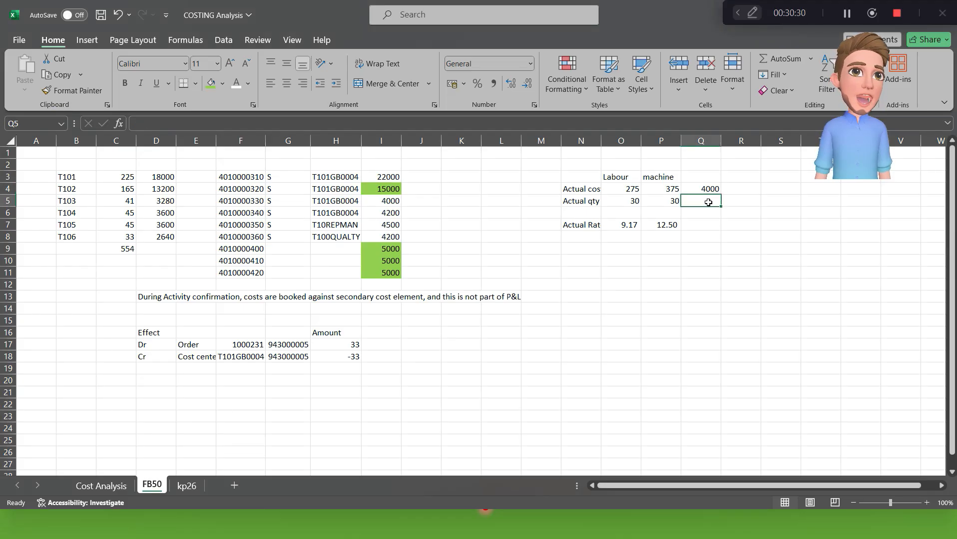
text(26)
key(Tab)
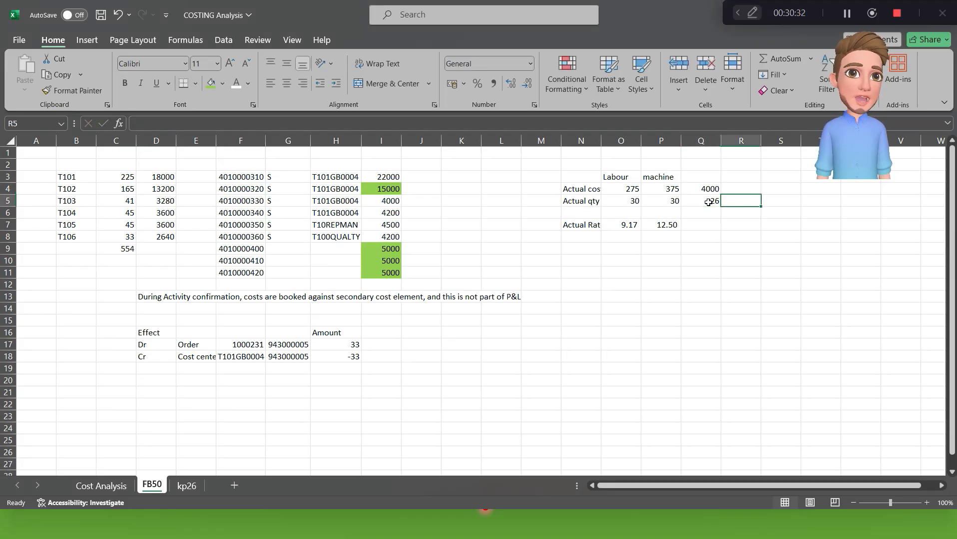
text(30)
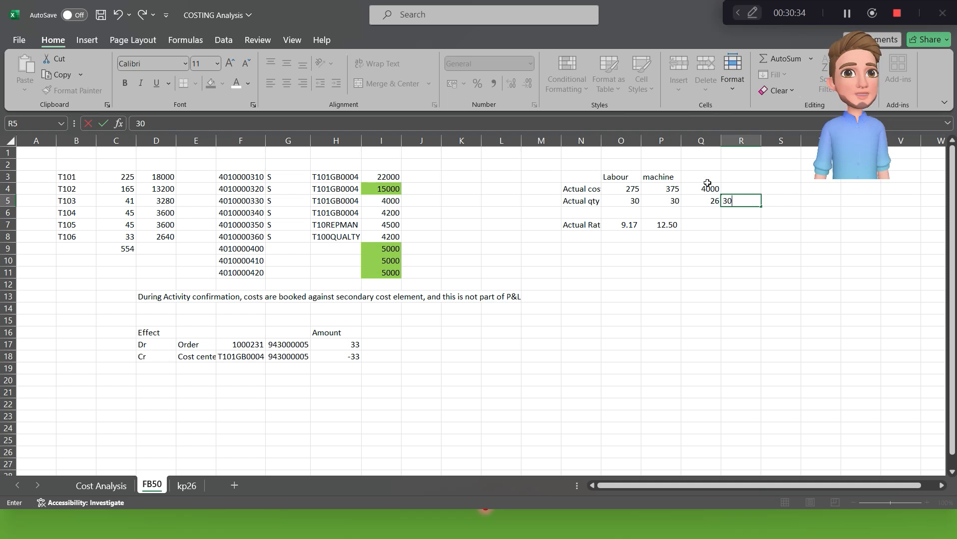
click(707, 185)
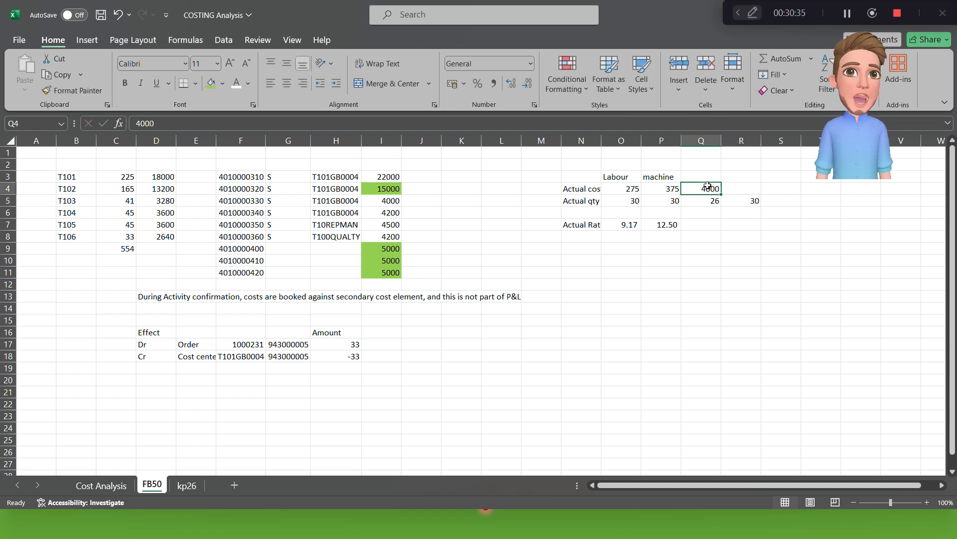
- Enter 4200 as the actual cost in R4, matching the amount in I6
click(388, 225)
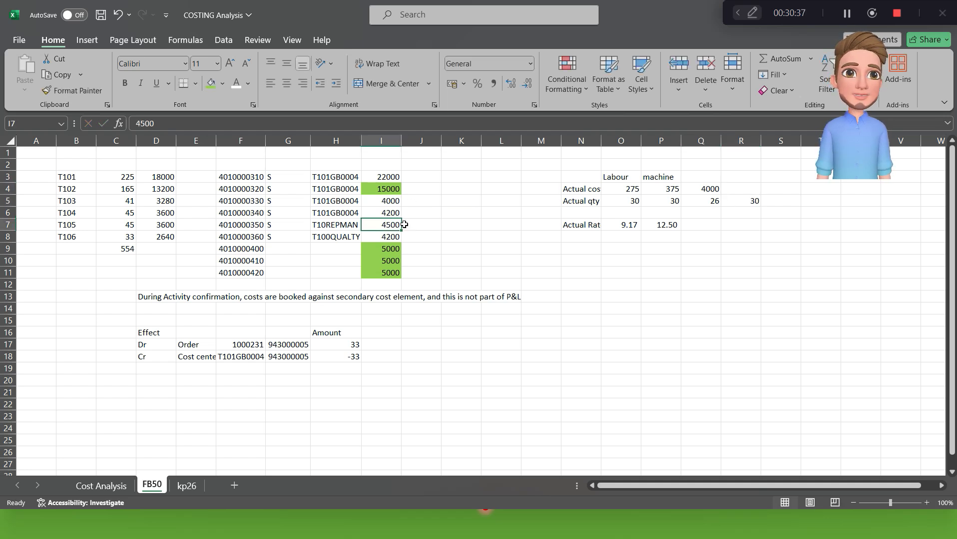
click(732, 186)
text(420)
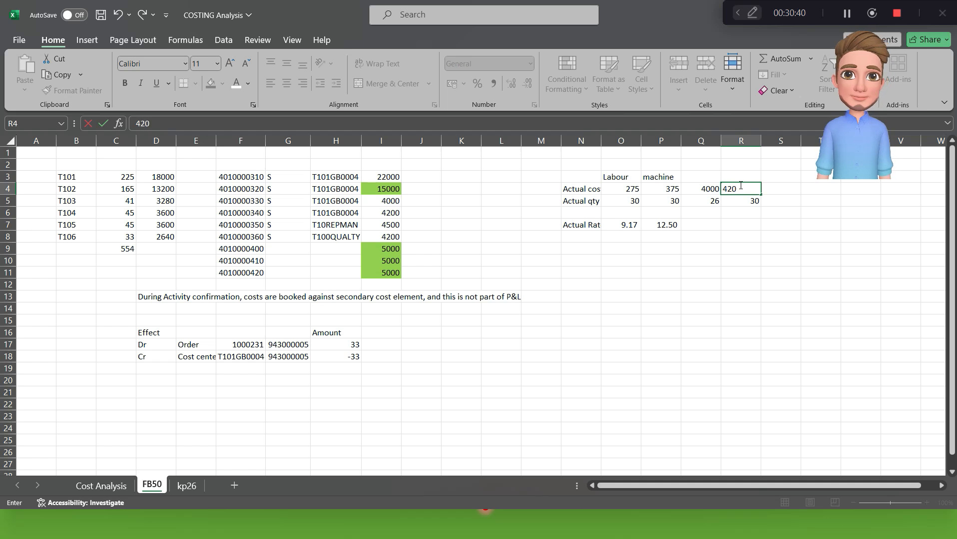
text(0)
key(Return)
click(381, 215)
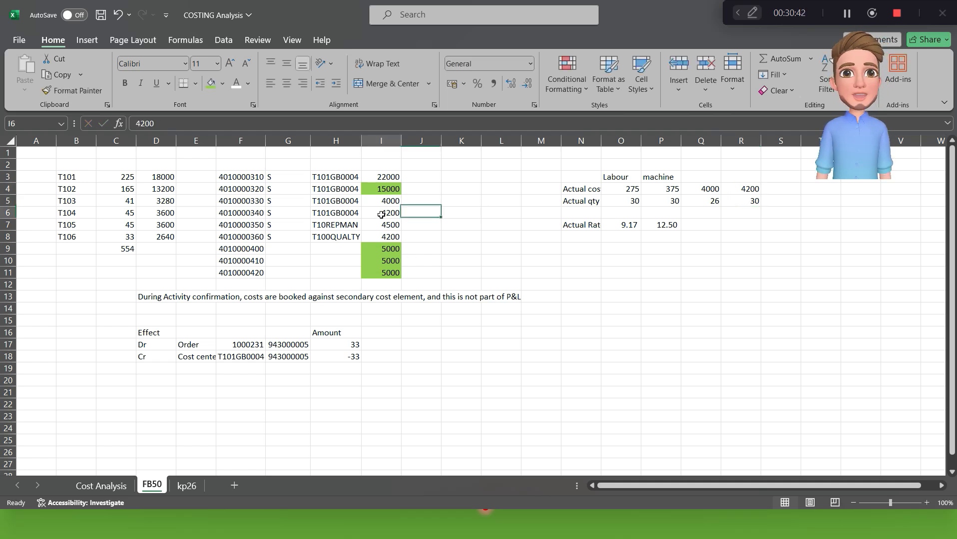
- Copy the actual rate formula from P7 across to Q7 and R7
click(666, 225)
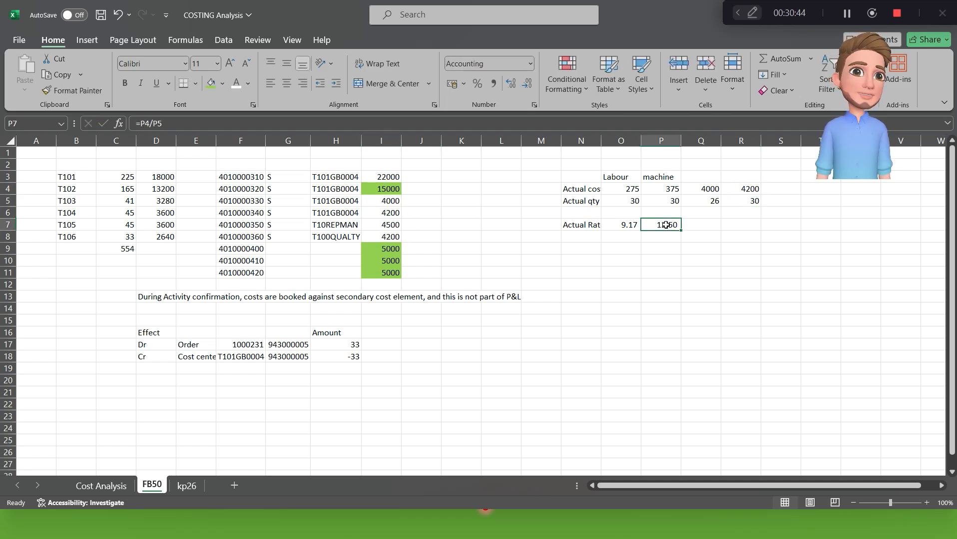
key(ctrl+c)
key(shift+Right)
key(shift+Right)
key(ctrl+v)
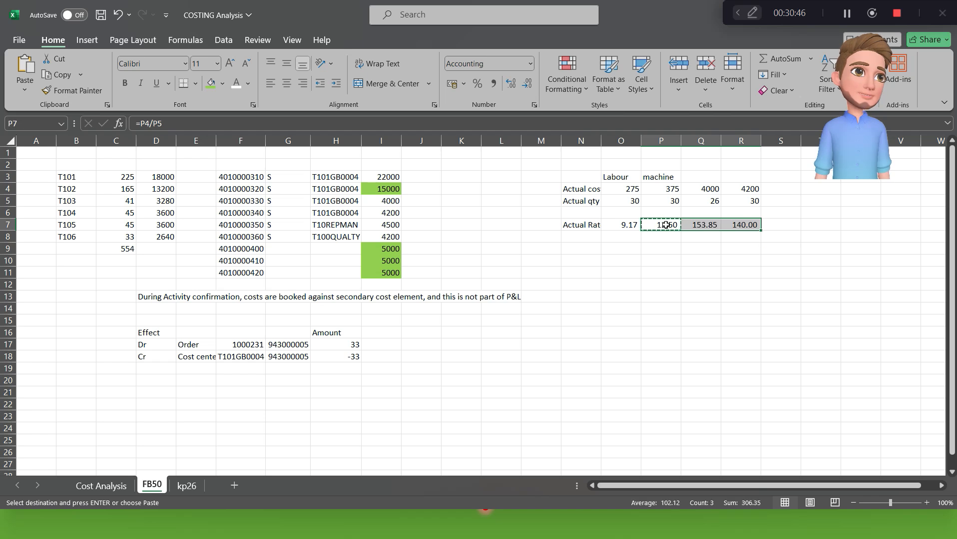
key(Escape)
key(Right)
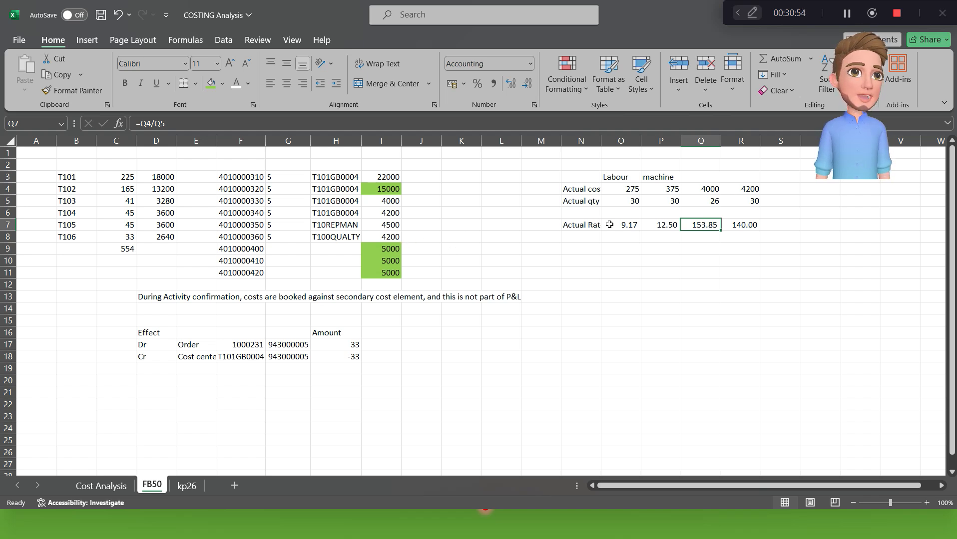
key(alt+Tab)
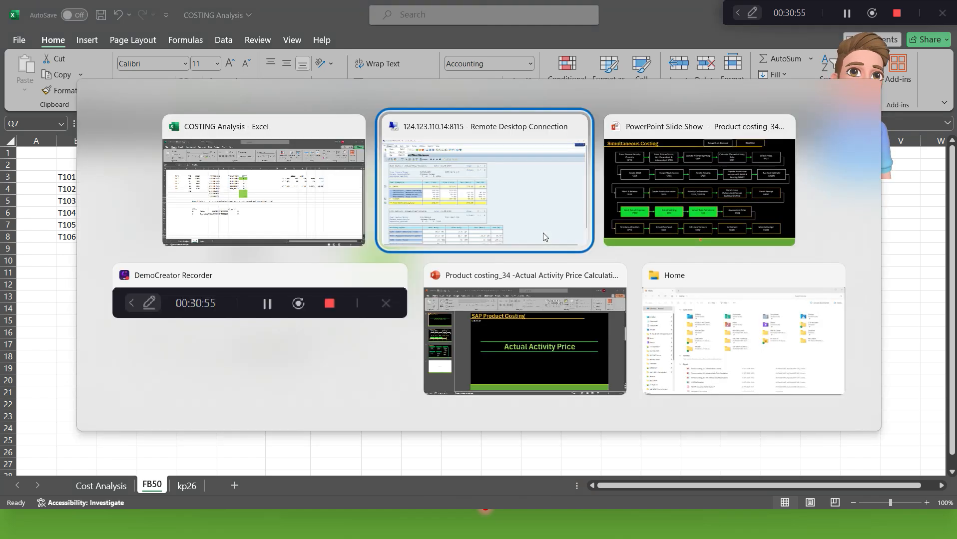
click(536, 179)
double_click(460, 19)
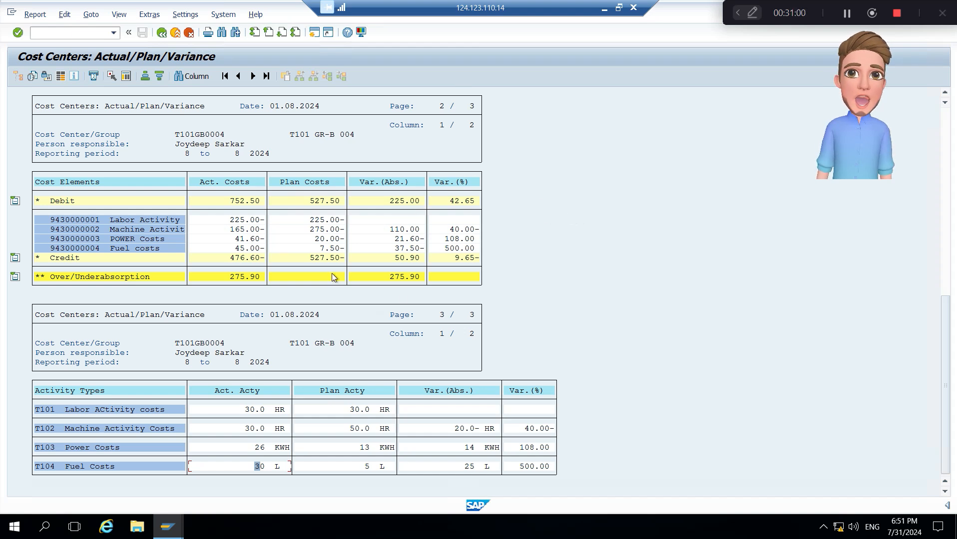
scroll(276, 351, up, 2)
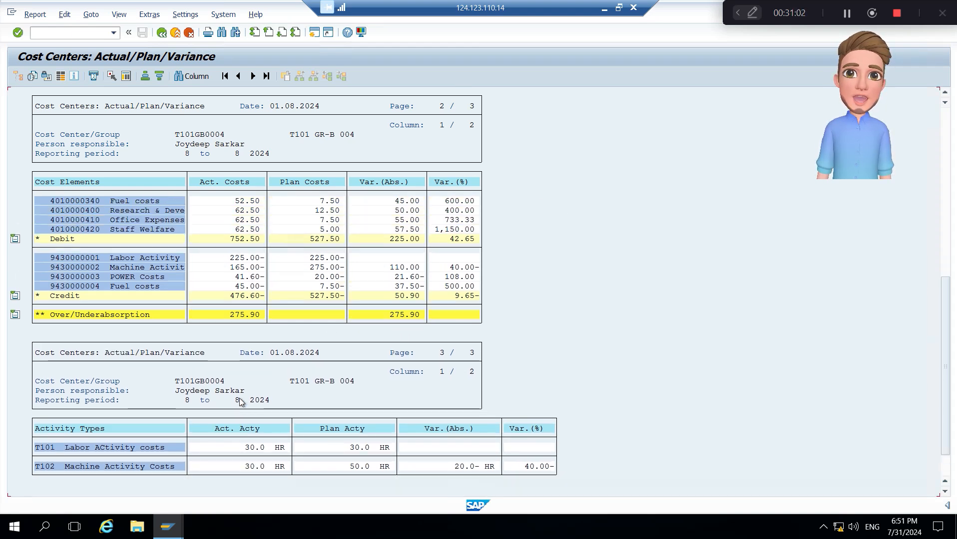
scroll(240, 400, up, 3)
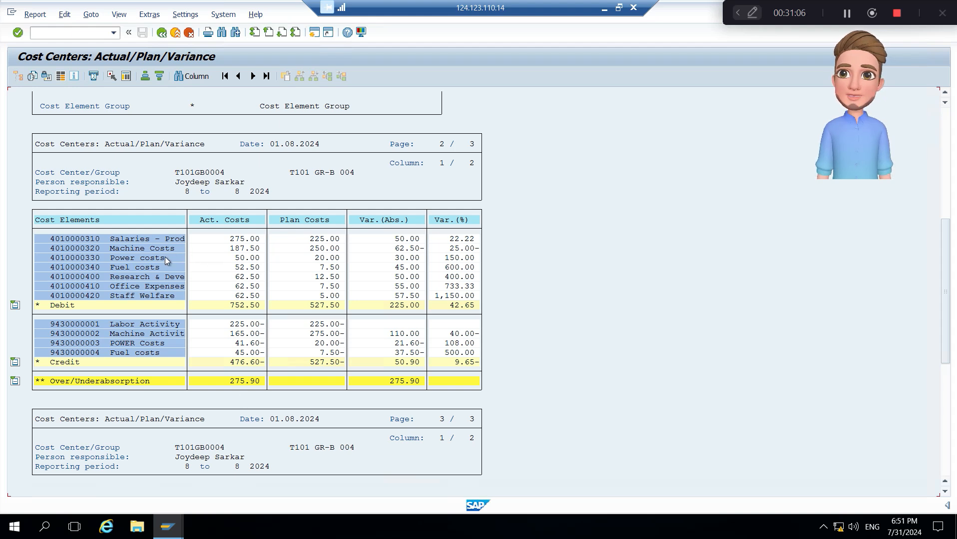
double_click(247, 261)
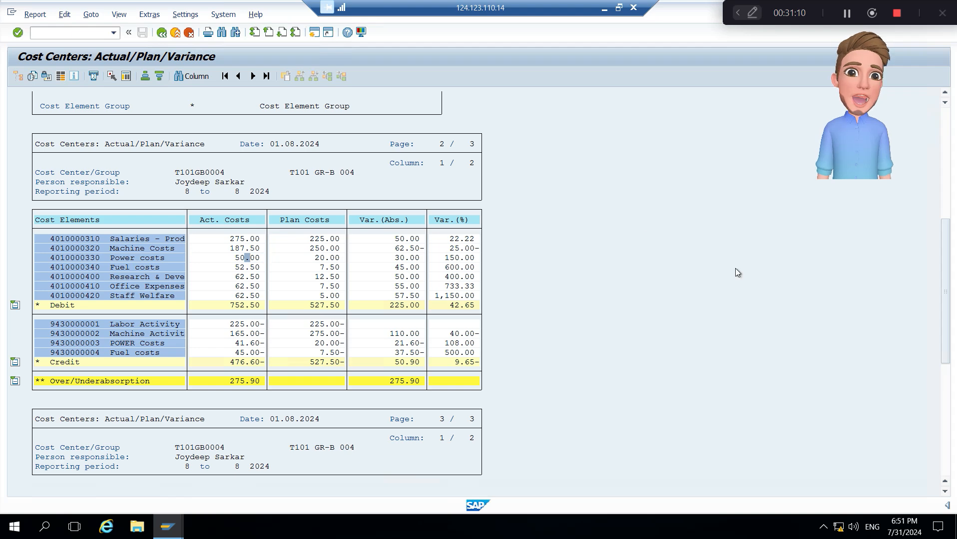
- Return to the FB50 sheet in Excel and convert the actual cost in Q4 with the formula =4000/80
key(alt+Tab)
click(619, 8)
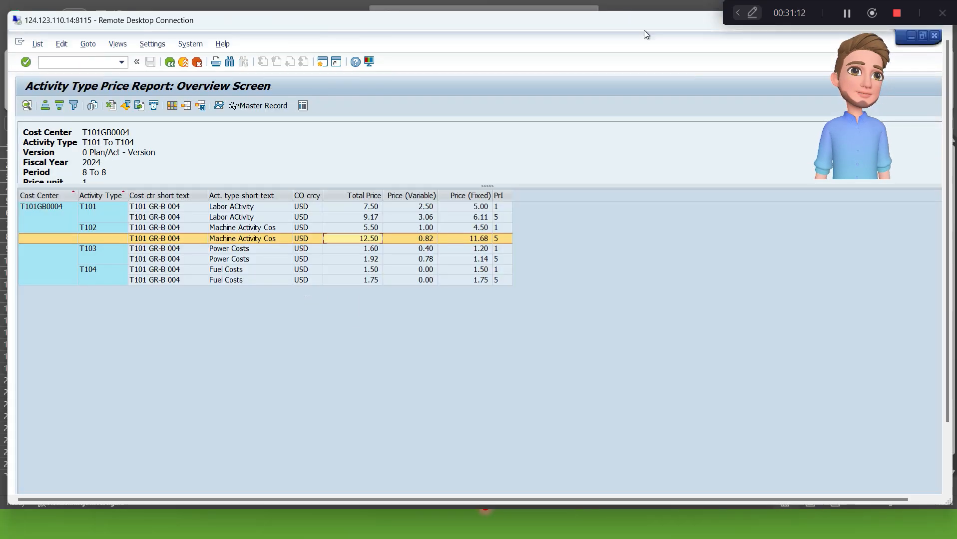
key(alt+Tab)
key(alt+Tab)
click(558, 214)
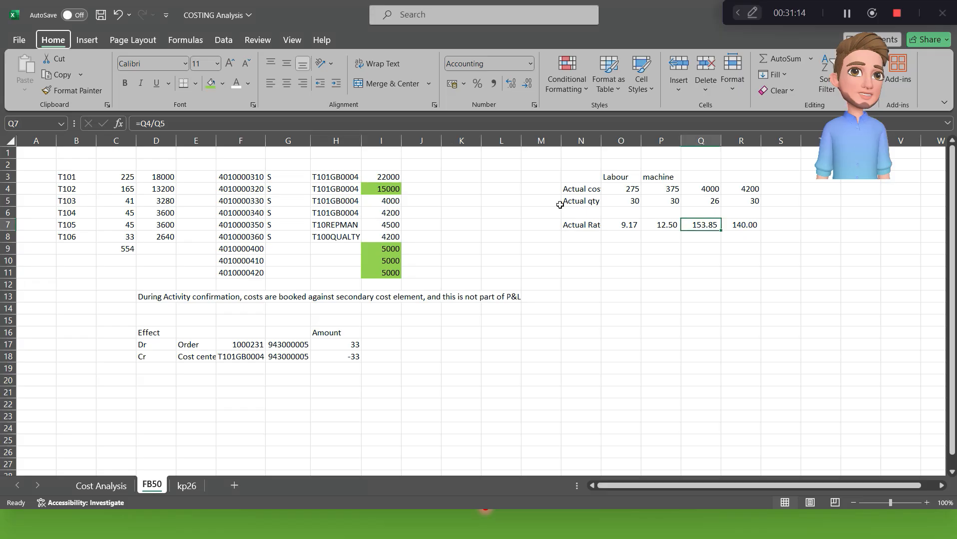
click(705, 189)
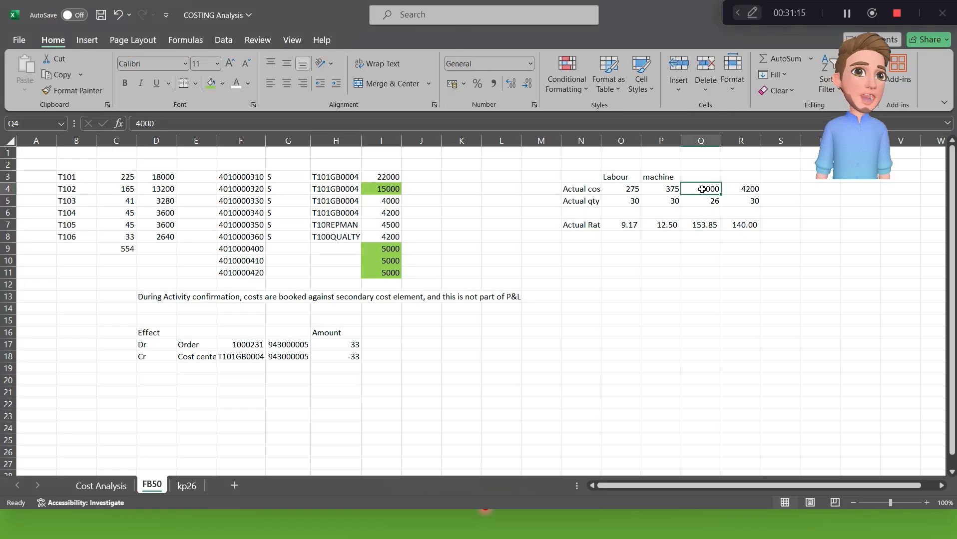
click(239, 122)
text(/80)
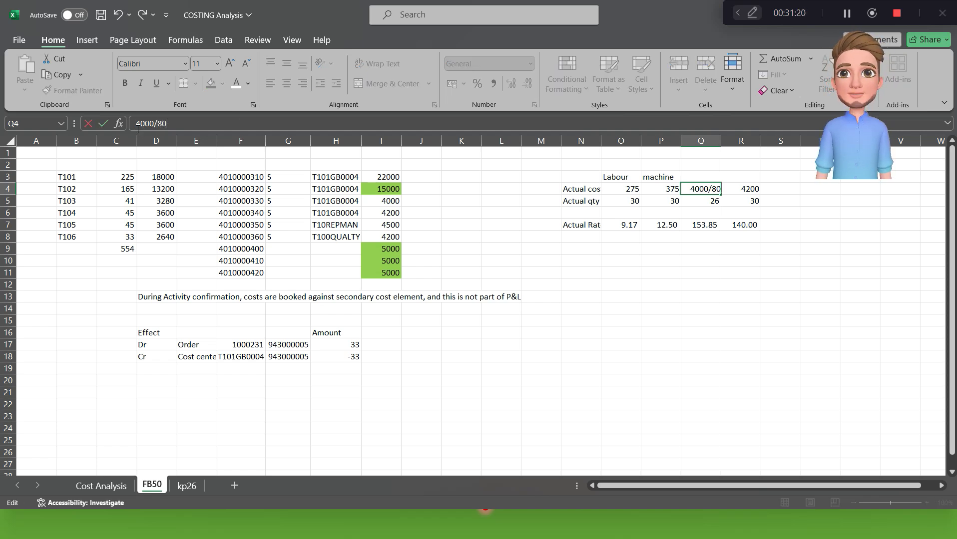
text(=)
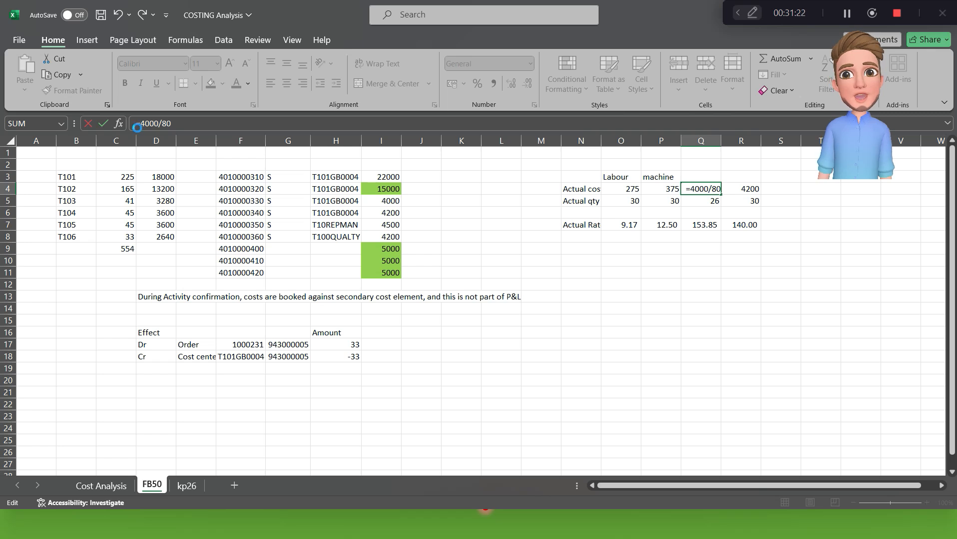
key(Return)
- Convert the actual cost in R4 with the formula =4200/80
click(751, 188)
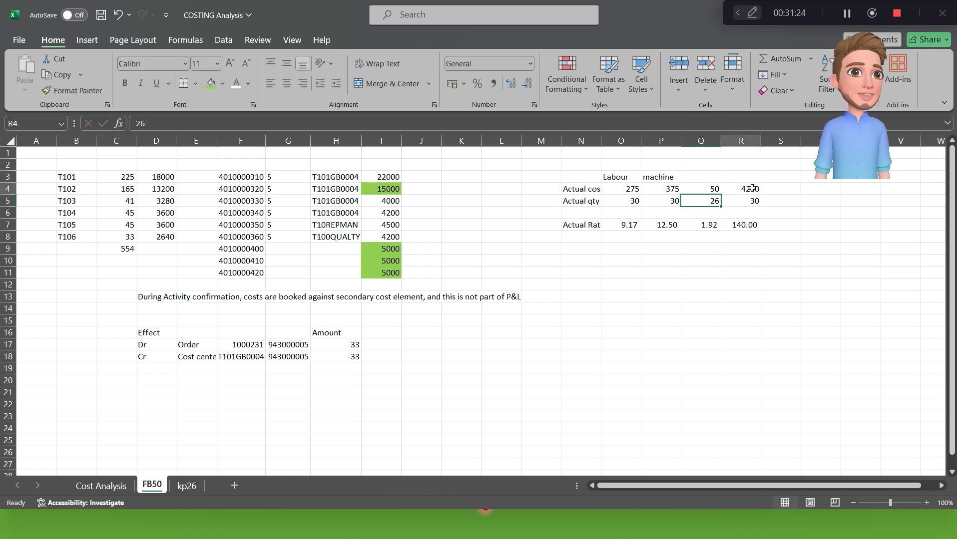
click(154, 124)
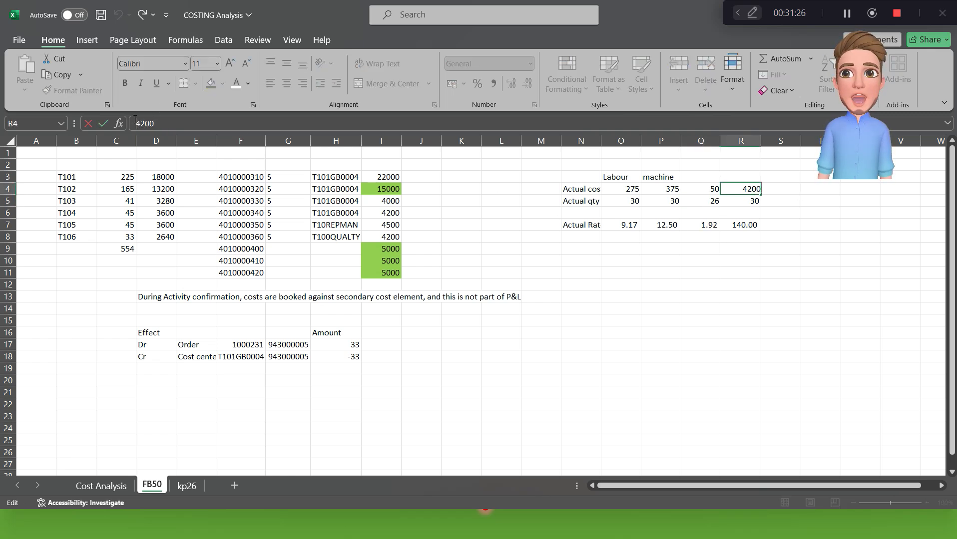
click(135, 123)
text(=)
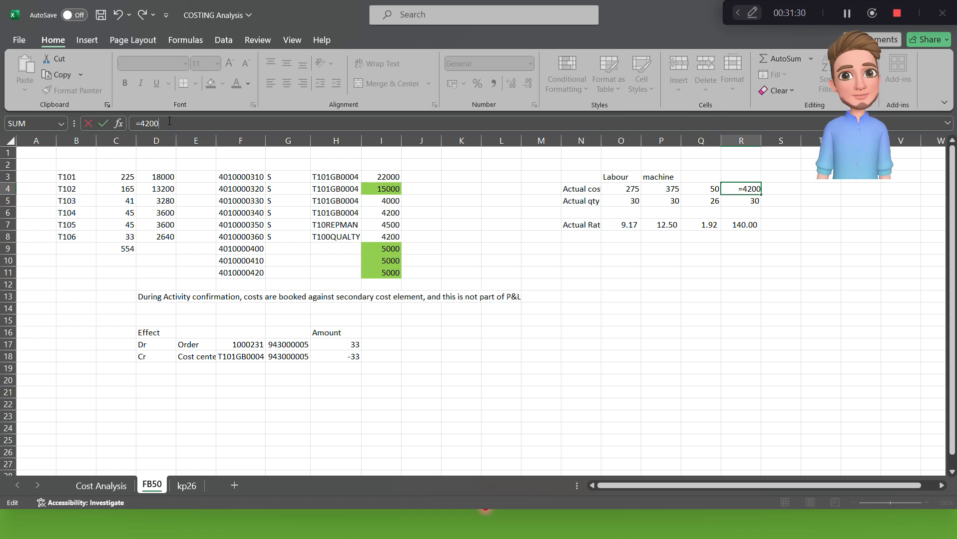
text(/80)
key(Return)
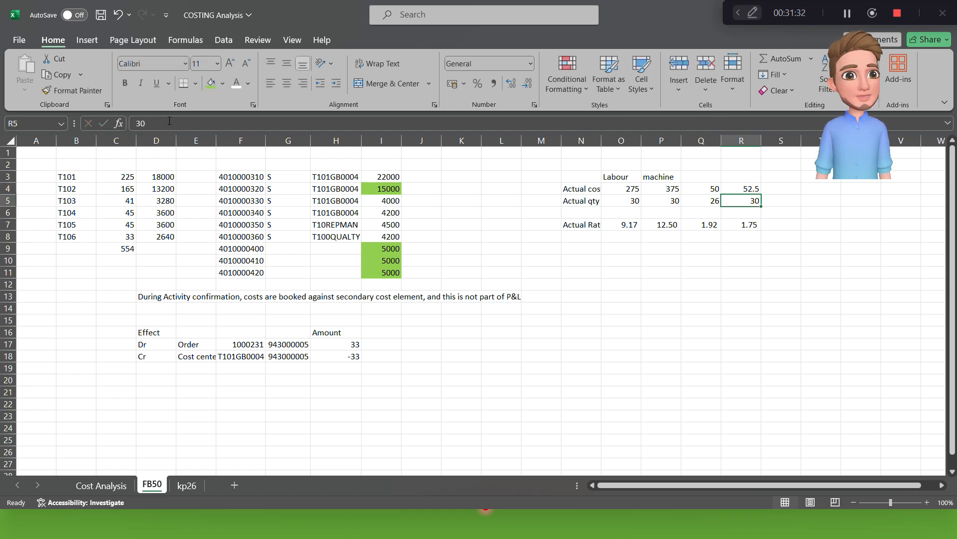
- Compare the rates in Q7 and R7 with the T103 and T104 total prices in SAP's Activity Type Price Report, then return to Excel
key(Down)
key(Down)
key(Left)
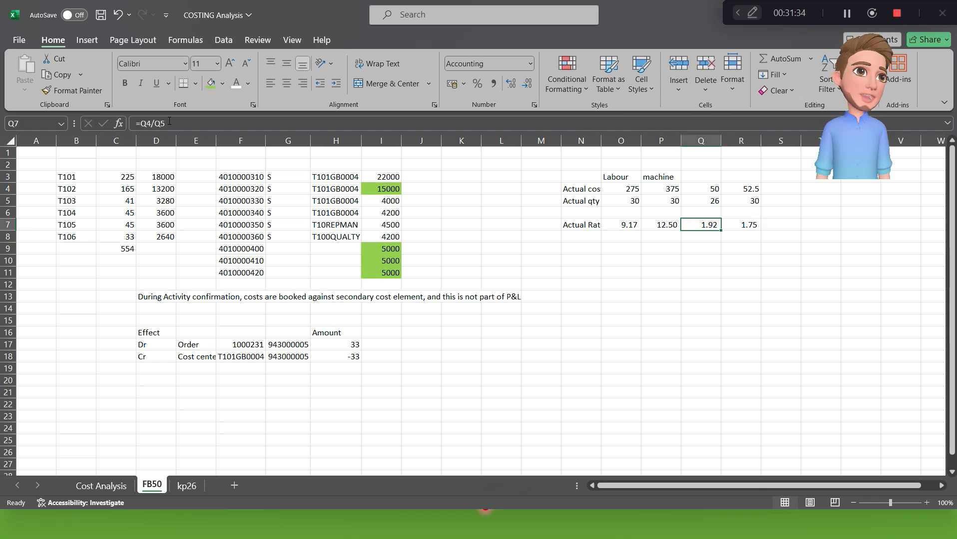
key(alt+Tab)
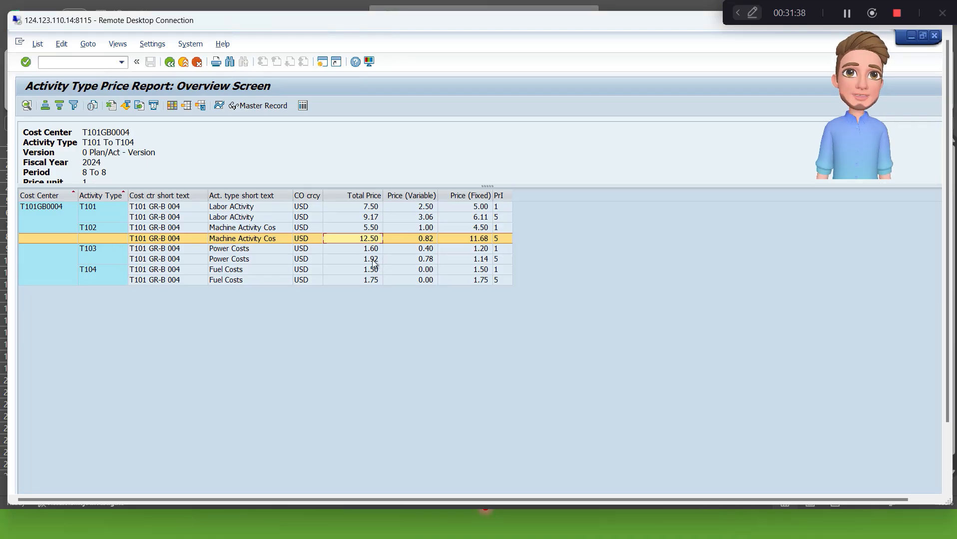
click(372, 261)
click(368, 279)
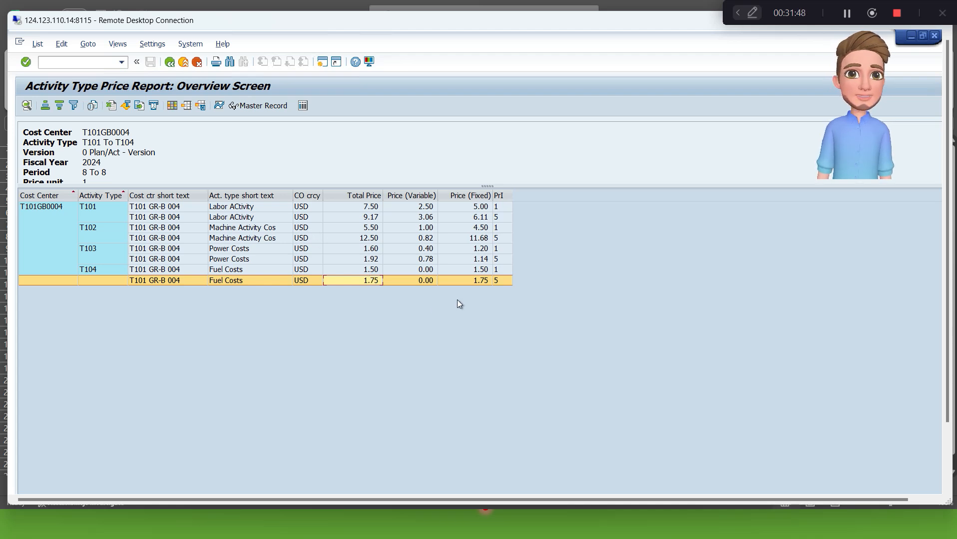
key(alt+Tab)
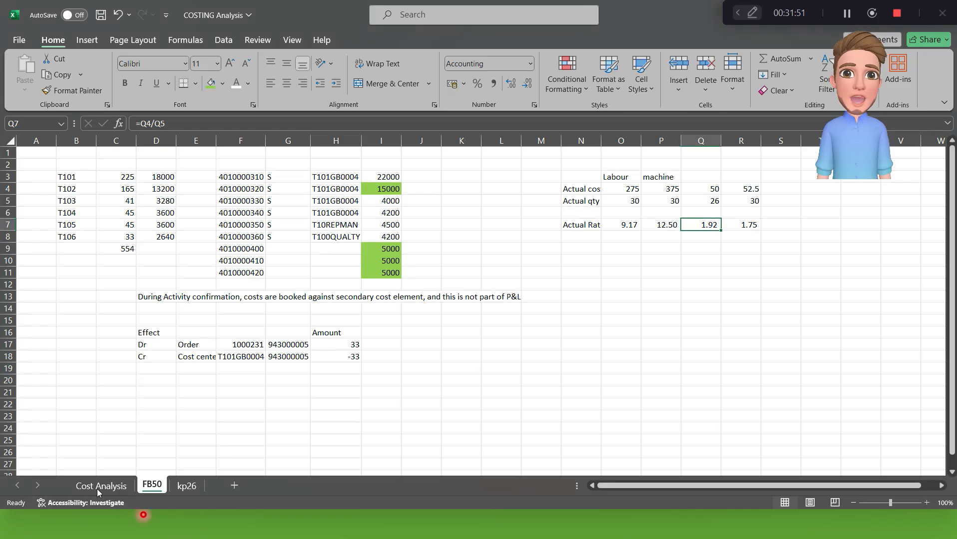
- On the Cost Analysis sheet, copy the Actual Quantity column K2:K16 into column J starting at J2
click(98, 487)
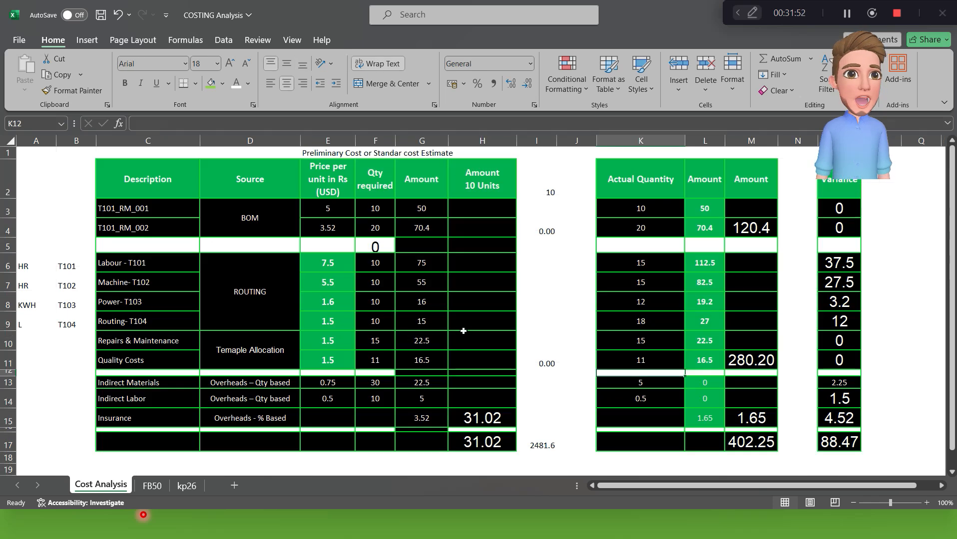
click(717, 173)
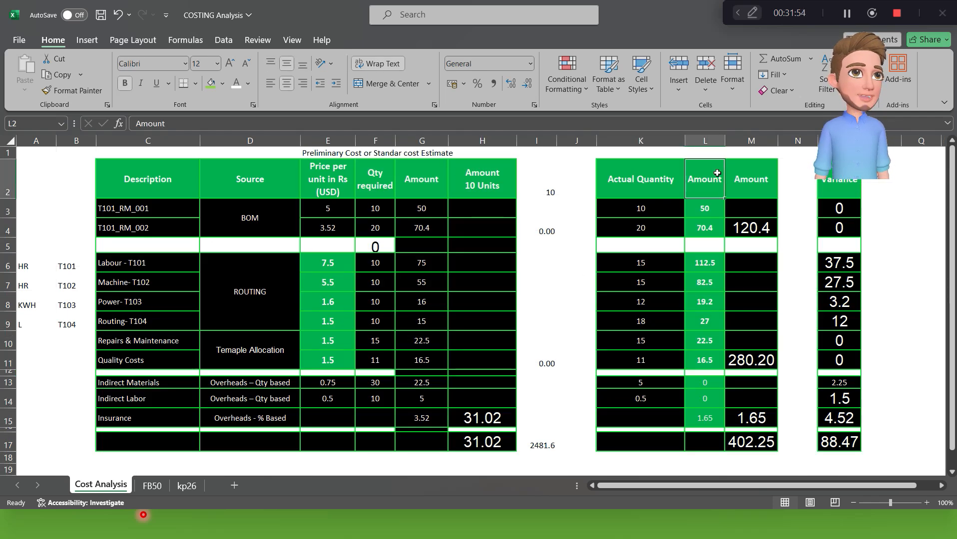
click(667, 180)
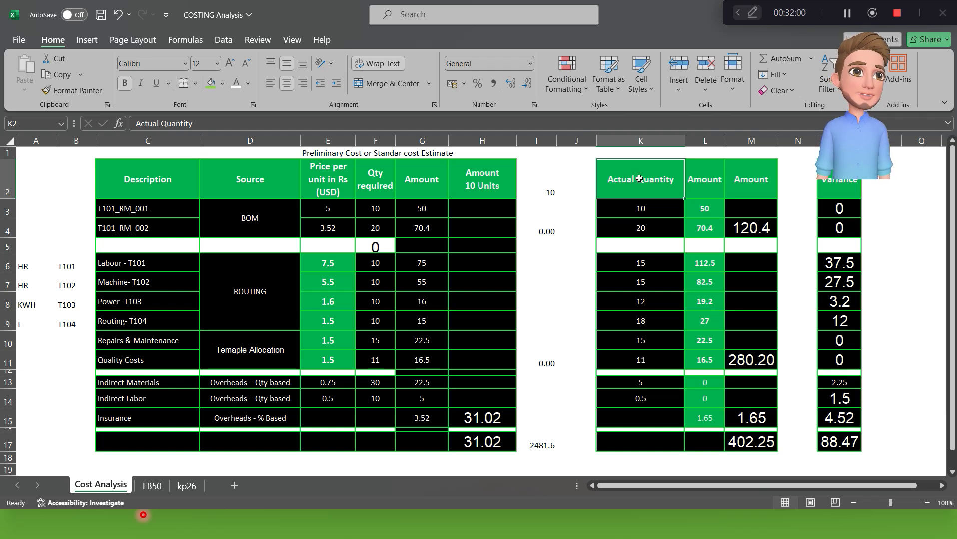
key(shift+Down)
key(shift+Down)
key(shift+Down)
key(shift+Down)
key(shift+Down)
key(shift+Down)
key(shift+Down)
key(shift+Down)
key(shift+Down)
key(shift+Down)
key(shift+Down)
key(shift+Down)
key(shift+Down)
key(shift+Down)
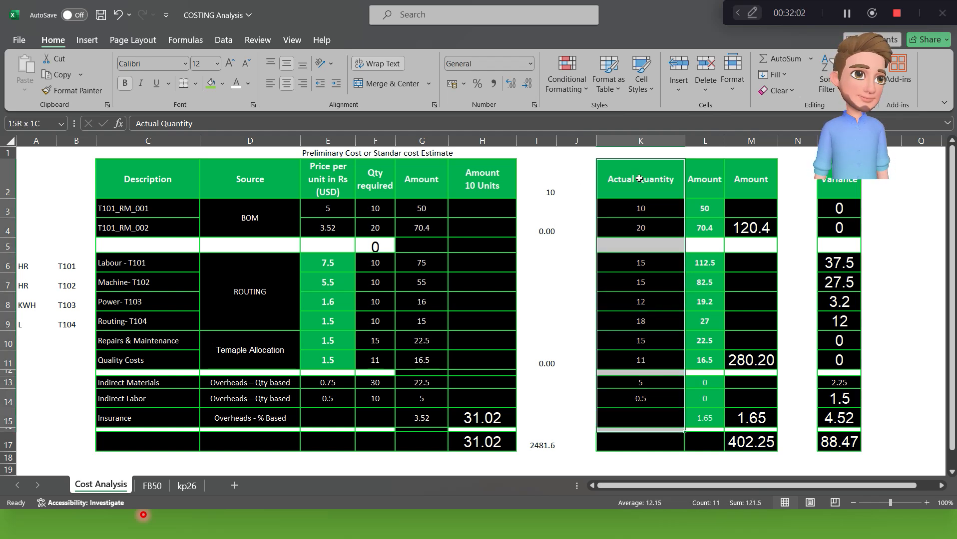
key(ctrl+c)
key(Left)
key(ctrl+v)
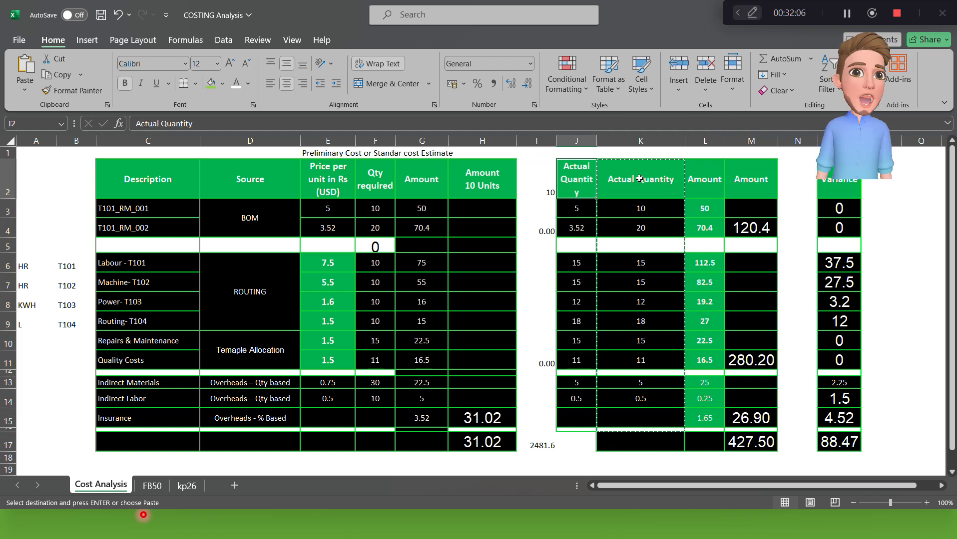
- Change the header in J2 to Actual Rate and clear the copied values in J6:J9
text(Actual Rate)
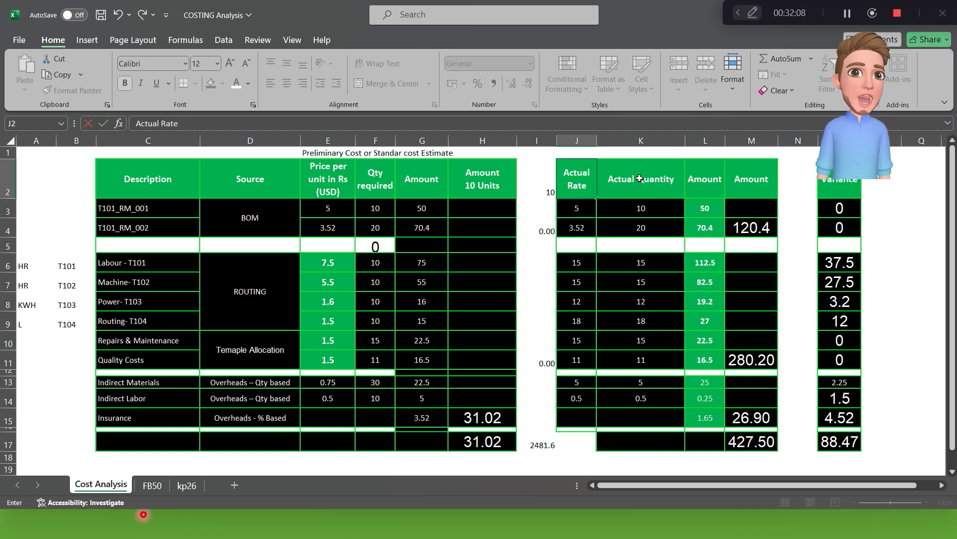
key(Return)
key(Down)
key(Down)
key(Down)
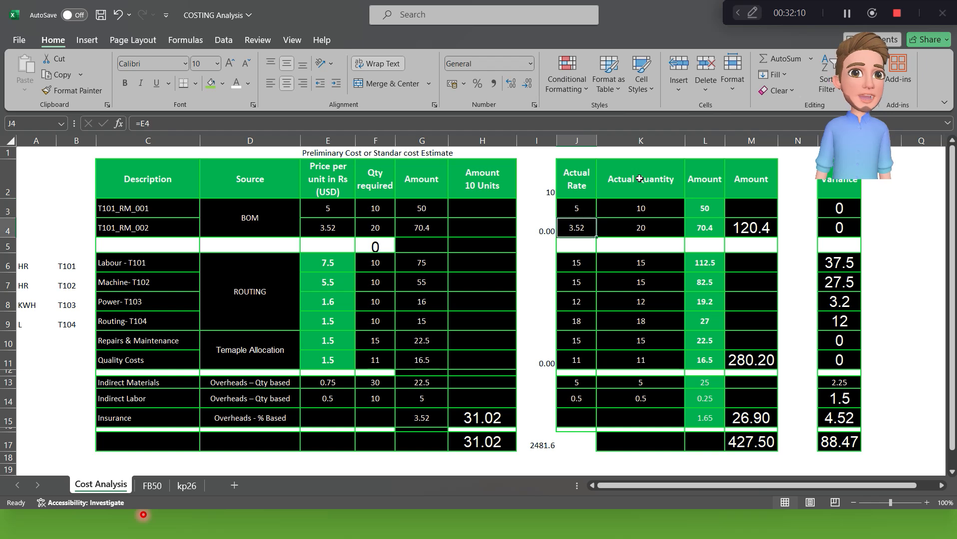
key(shift+Down)
key(shift+Down)
key(shift+Down)
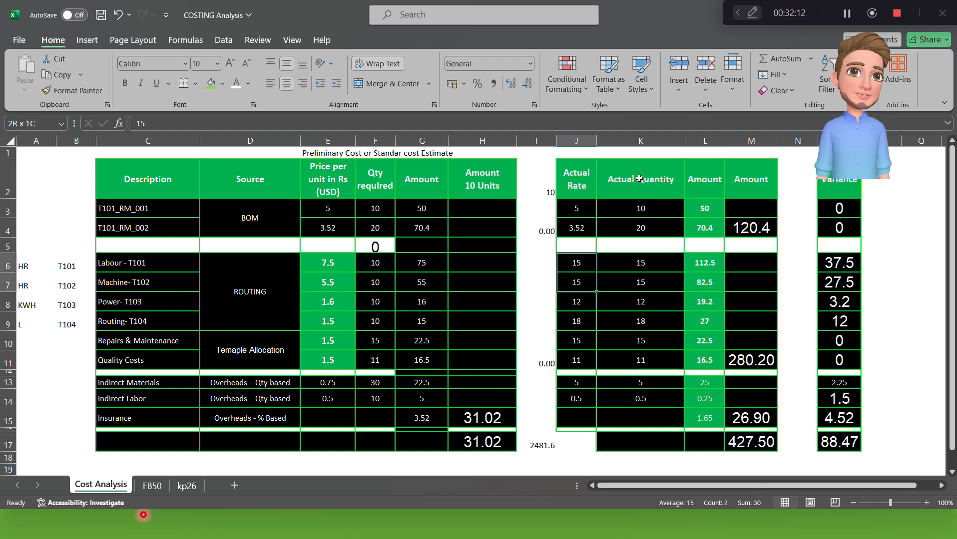
key(Delete)
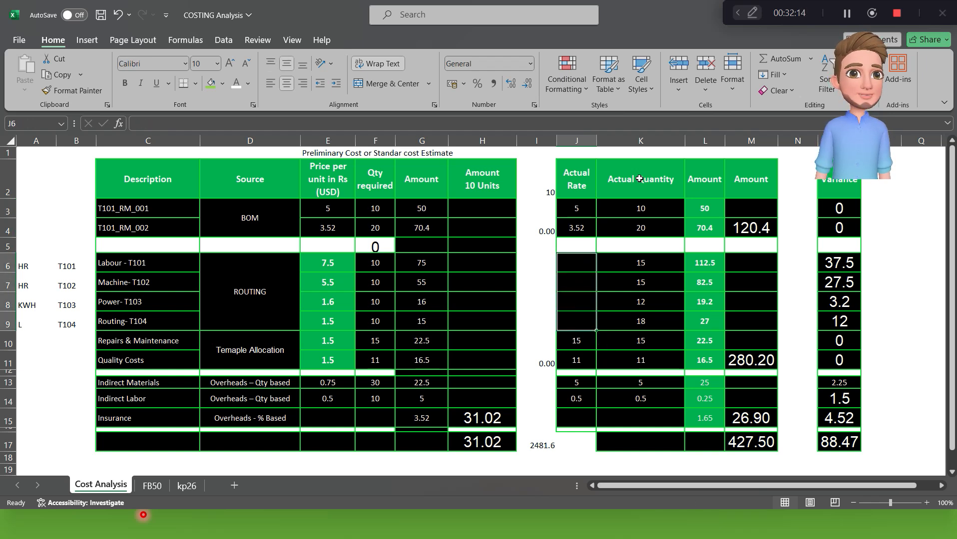
- Enter the actual rates from SAP's Activity Type Price Report: 9.17 for Labour in J6 and 12.5 for Machine in J7
key(Down)
key(Up)
key(alt+Tab)
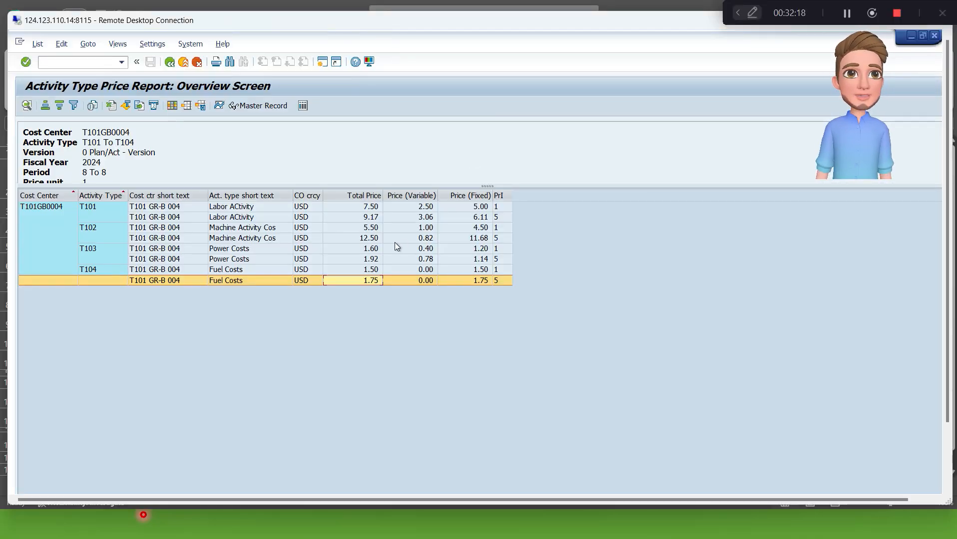
key(alt+Tab)
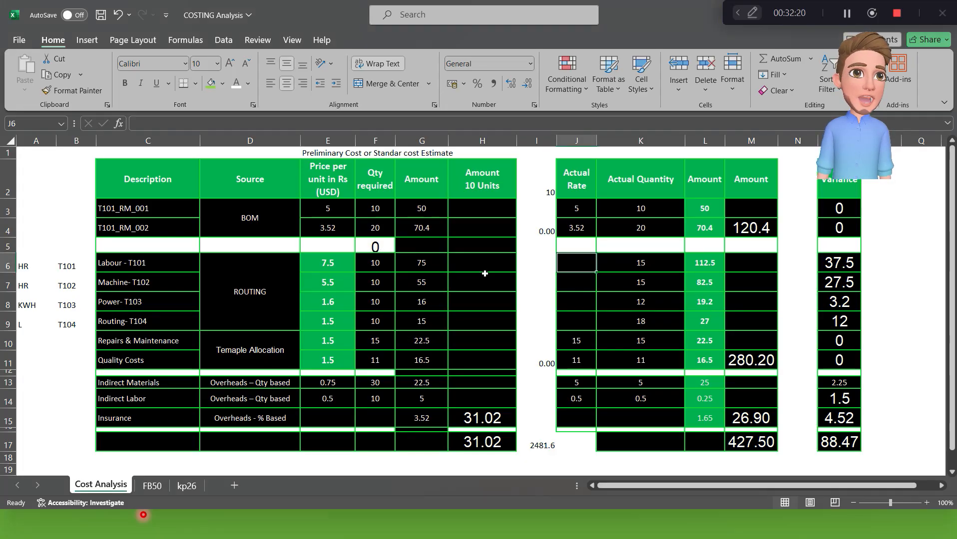
text(9.17)
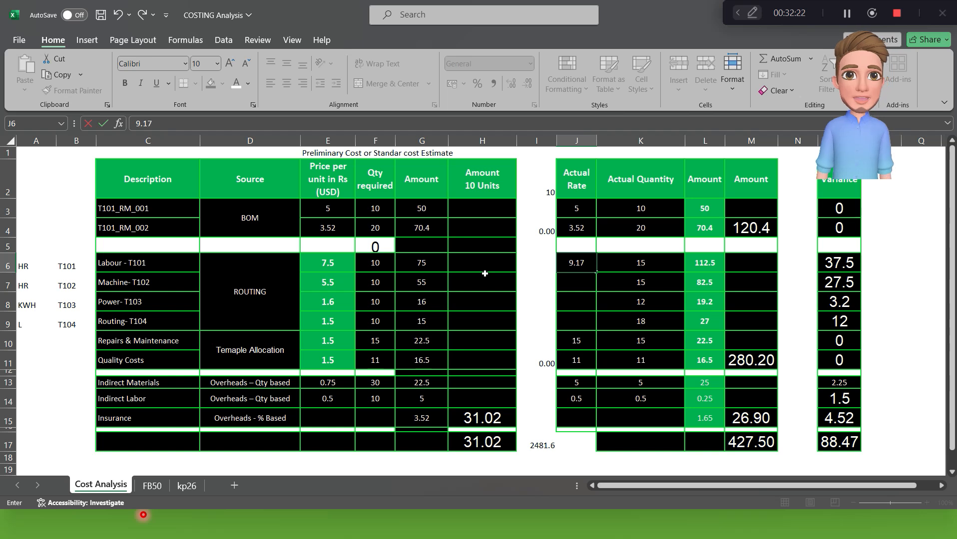
key(Return)
text(12)
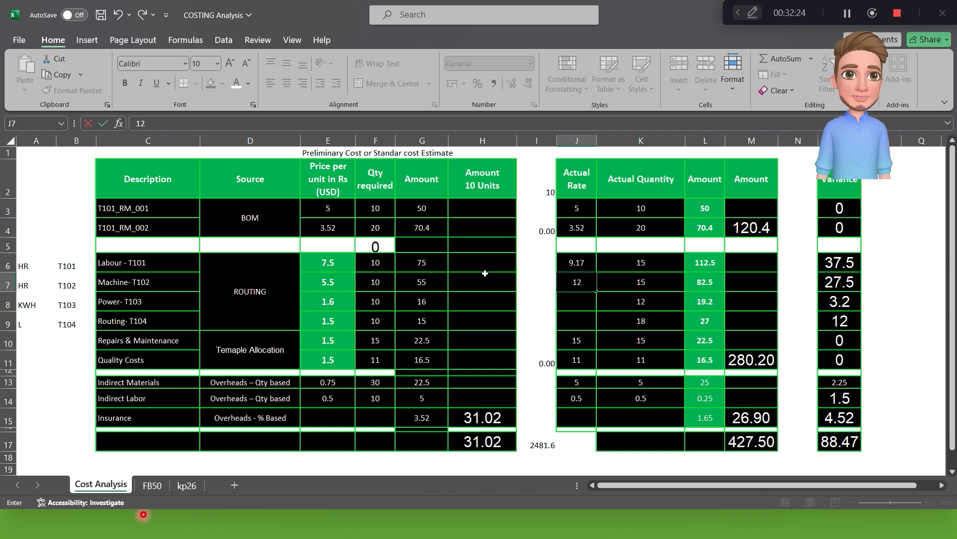
text(.5)
key(Return)
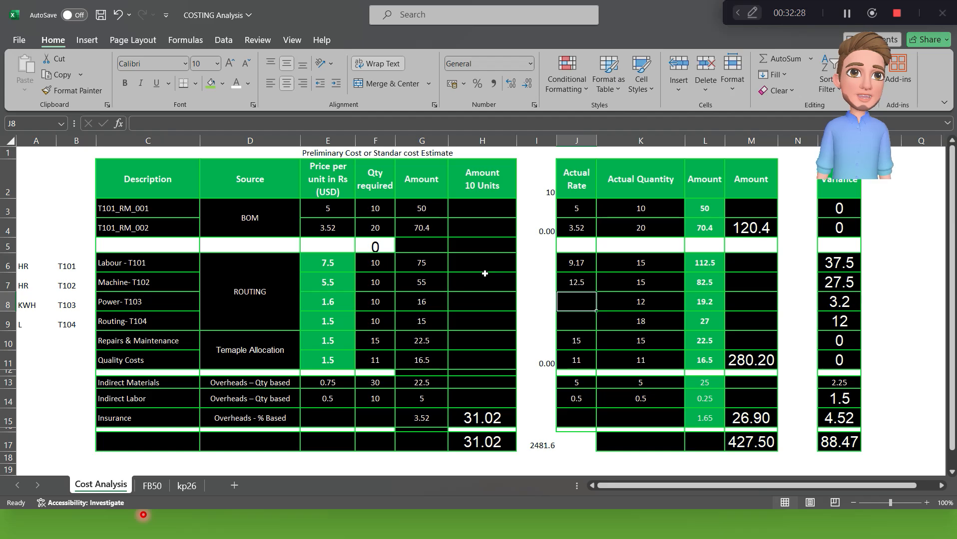
- Look up the T103 and T104 actual prices in SAP and enter 1.92 in J8 and 1.75 in J9 in Excel
key(alt+Tab)
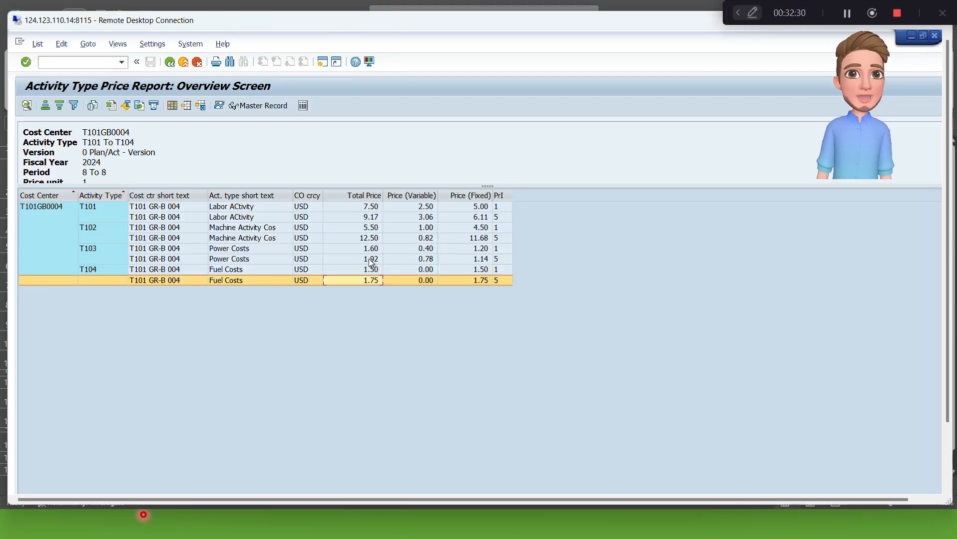
key(alt+Tab)
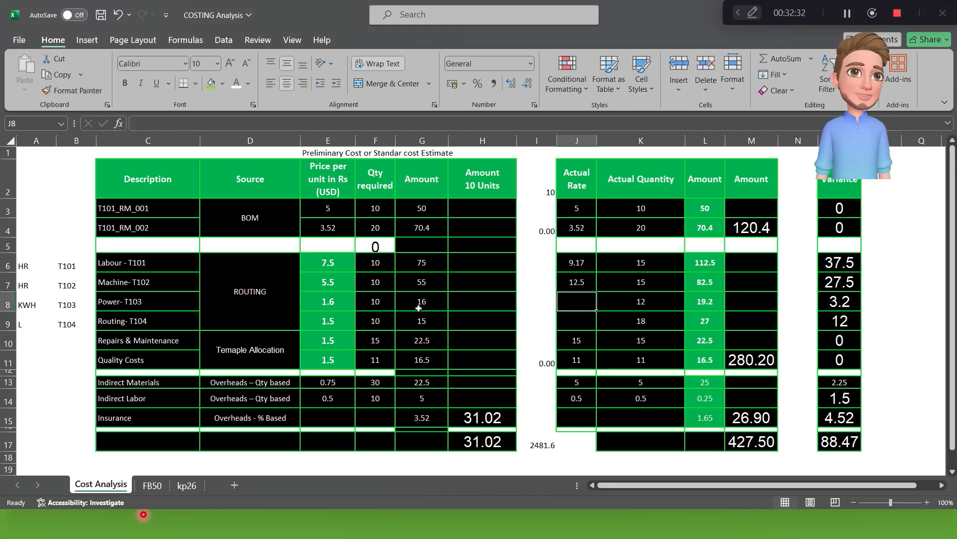
text(1.92)
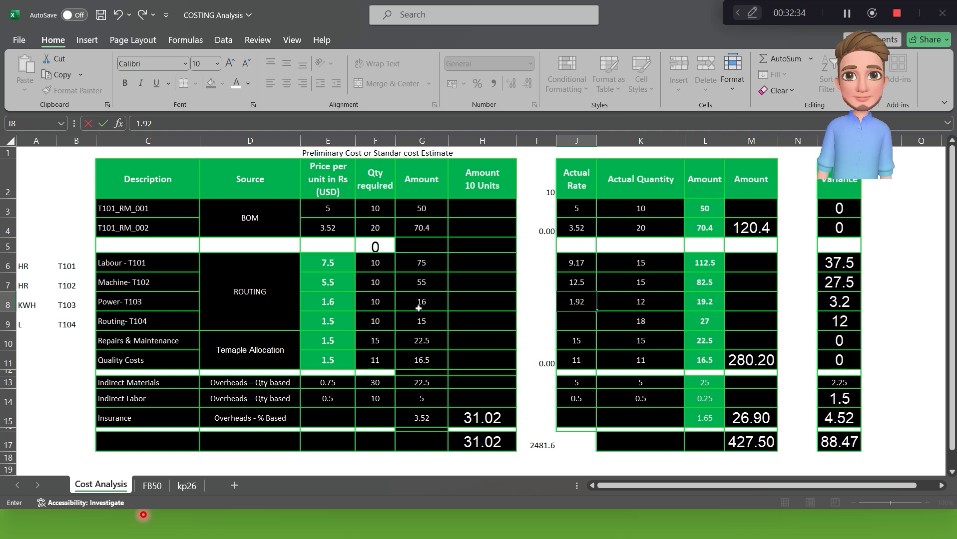
key(Return)
text(1.8)
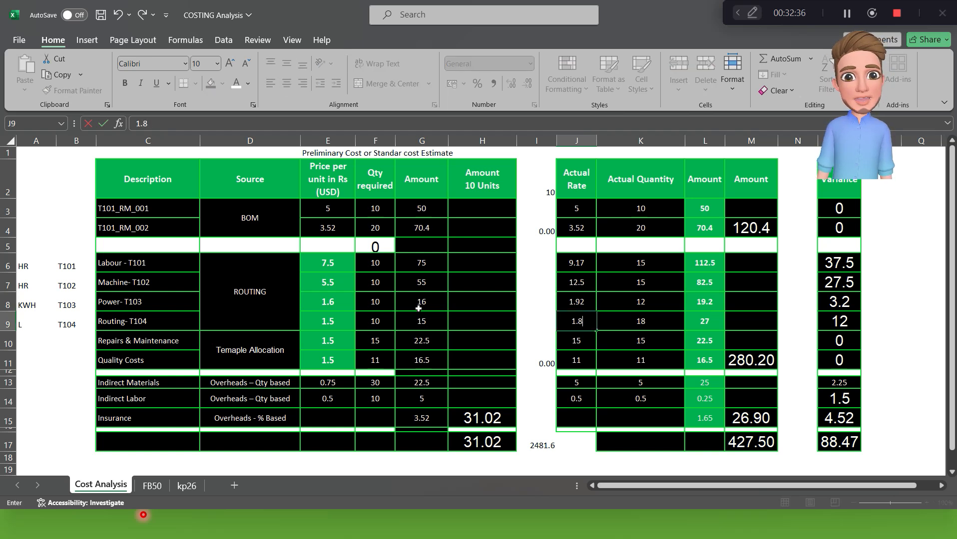
key(BackSpace)
text(75)
key(Return)
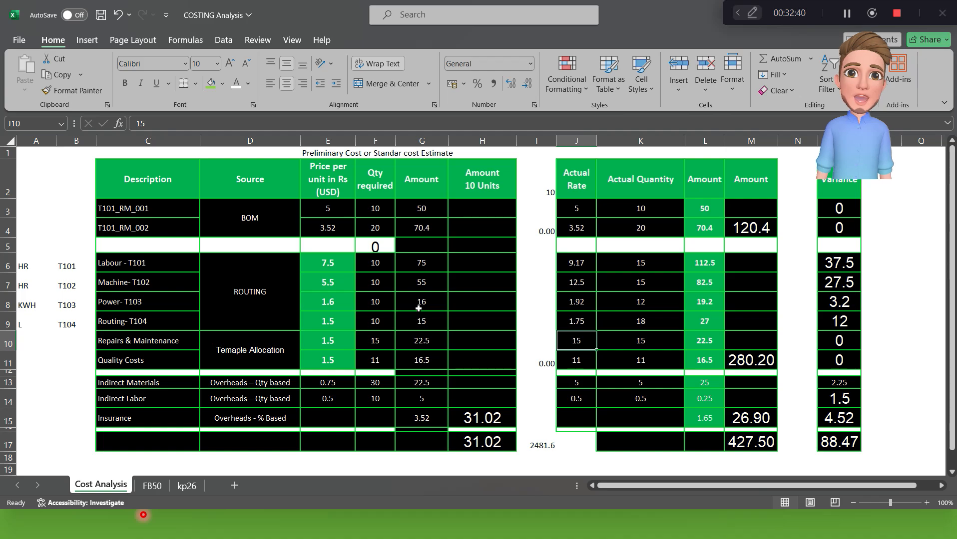
- Switch to SAP, exit the price list and run the Activity Type Price Report for cost center T10REPMAN
key(alt+Tab)
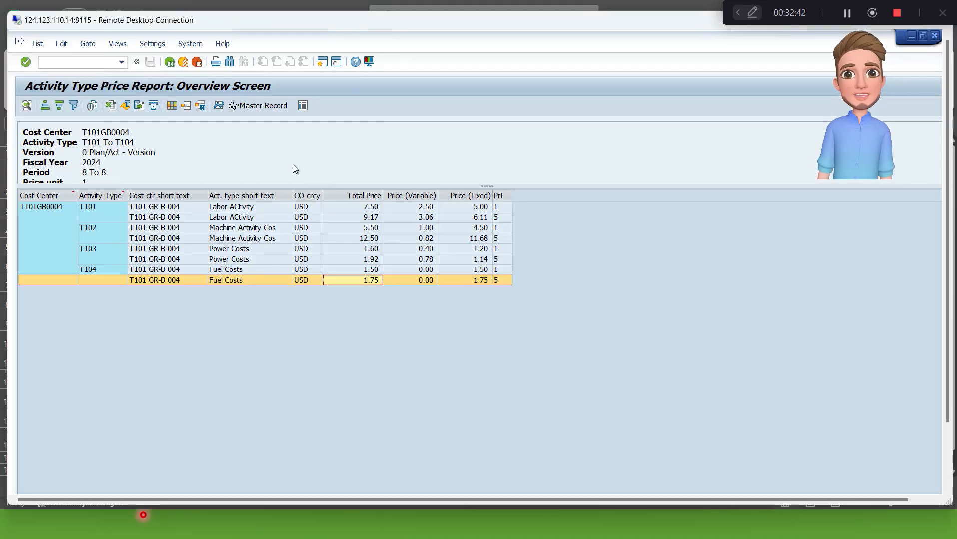
click(172, 66)
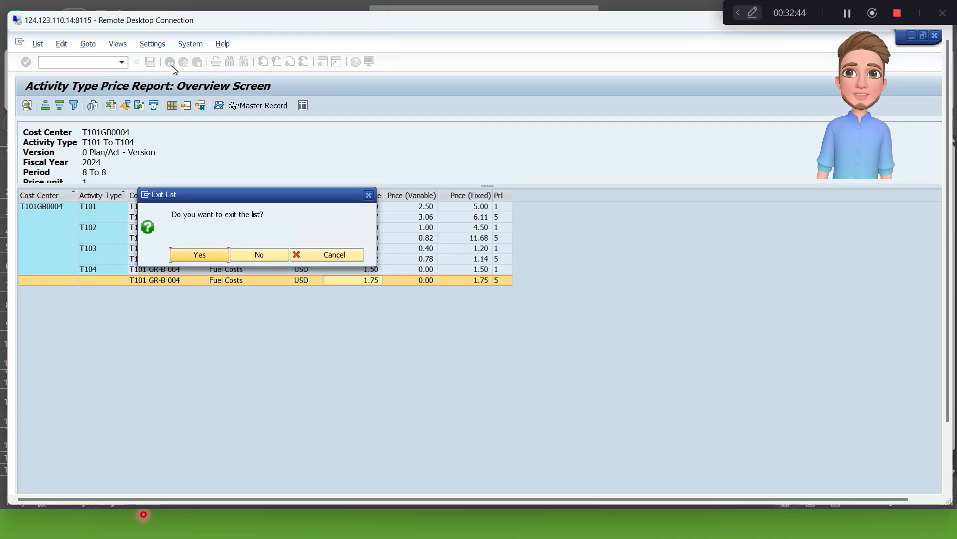
click(200, 256)
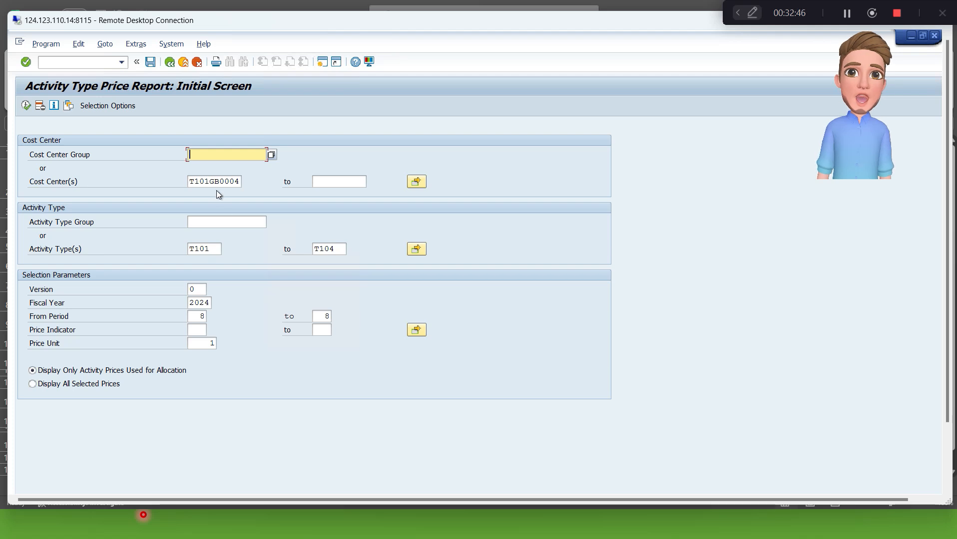
click(205, 180)
key(shift+End)
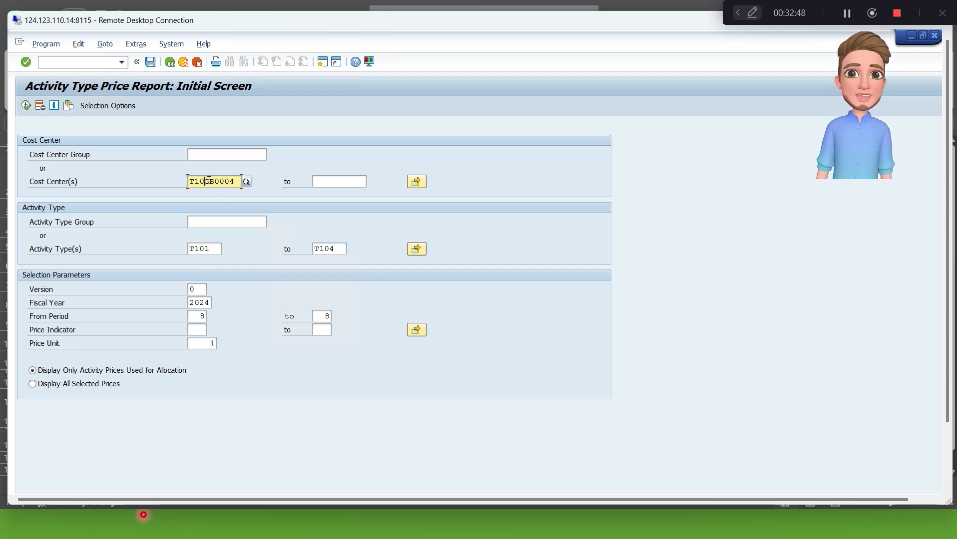
key(Delete)
key(Caps_Lock)
text(101)
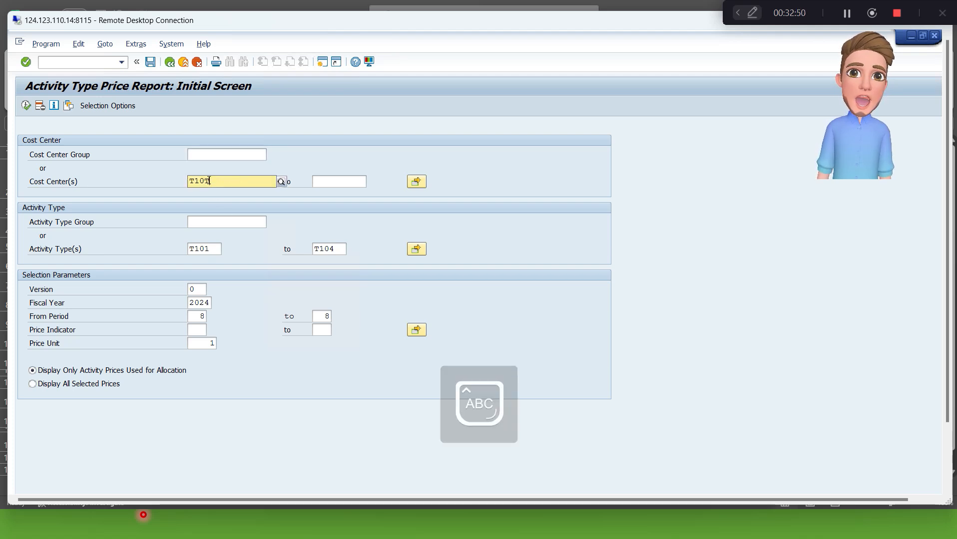
key(BackSpace)
text(R)
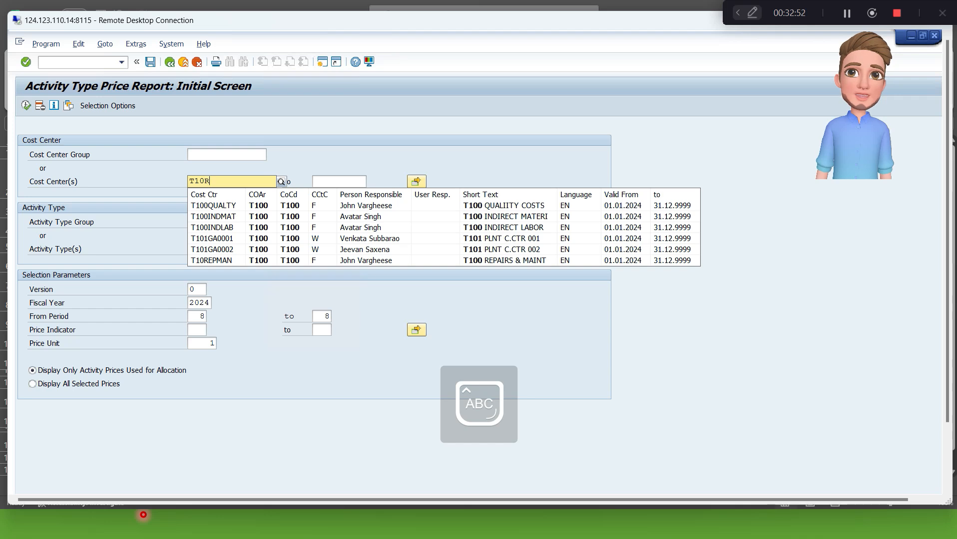
text(EPMAN)
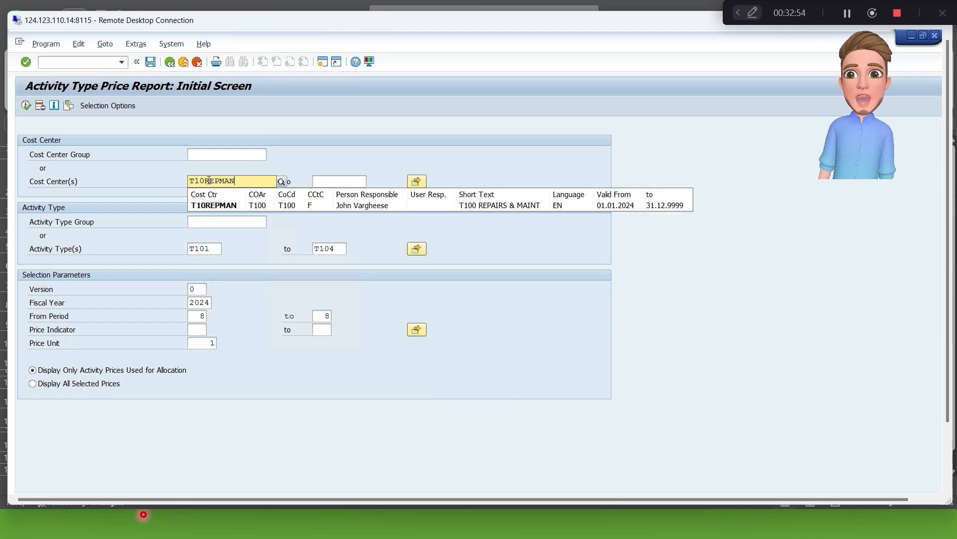
click(26, 107)
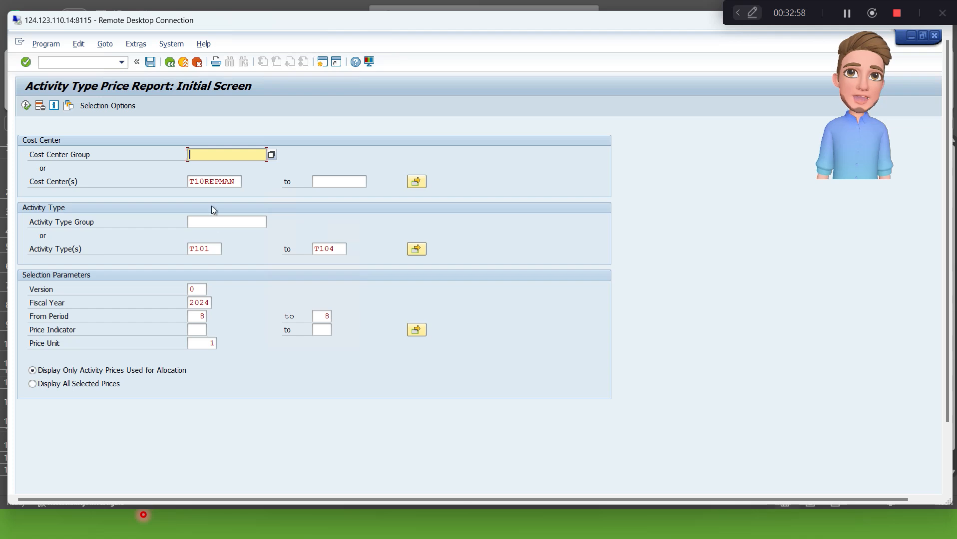
- Run the report for activity type T105 only, with no upper limit, and check the total price with price indicator 5
click(216, 248)
key(BackSpace)
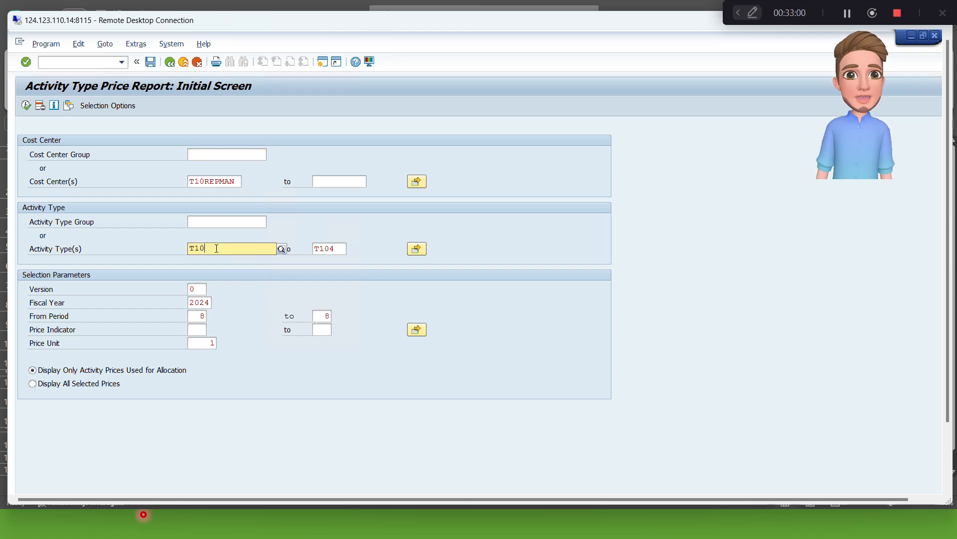
text(5)
key(Tab)
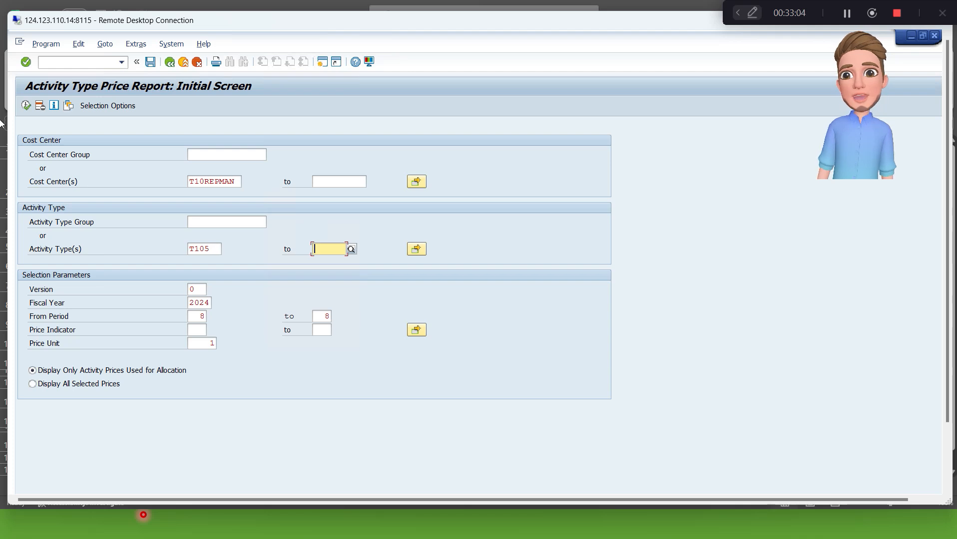
click(26, 106)
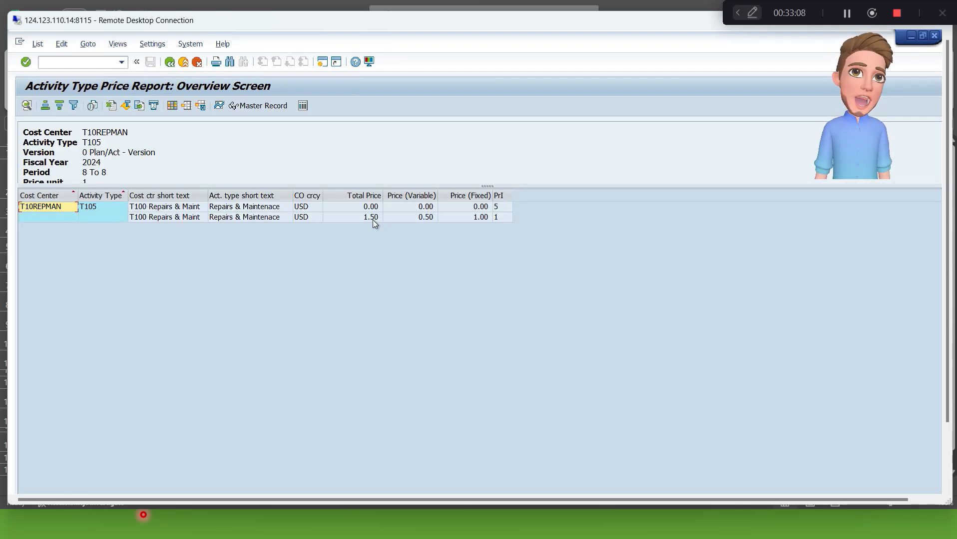
click(361, 208)
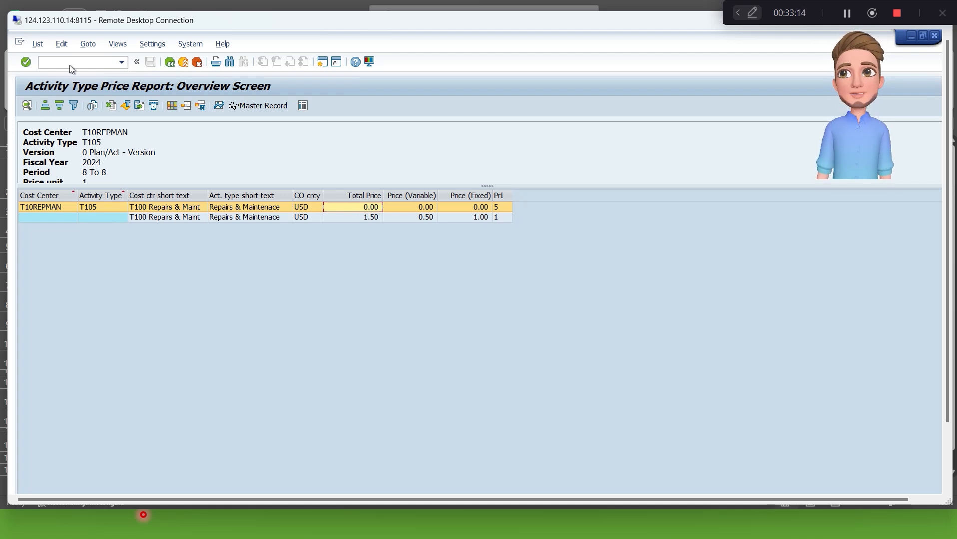
- Open the plan price calculation with /NKSPI and set the cost center group to T10REPMAN
text(/NKSPI)
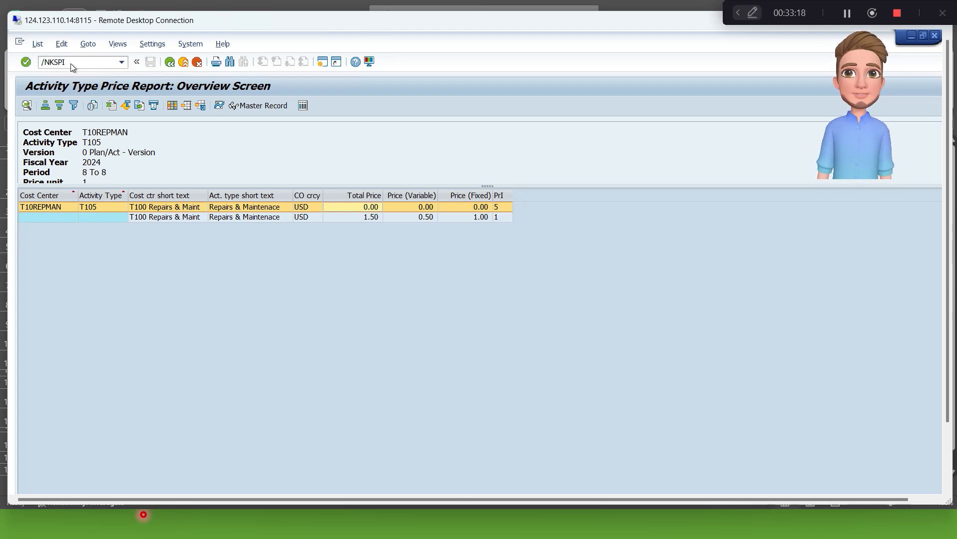
key(Return)
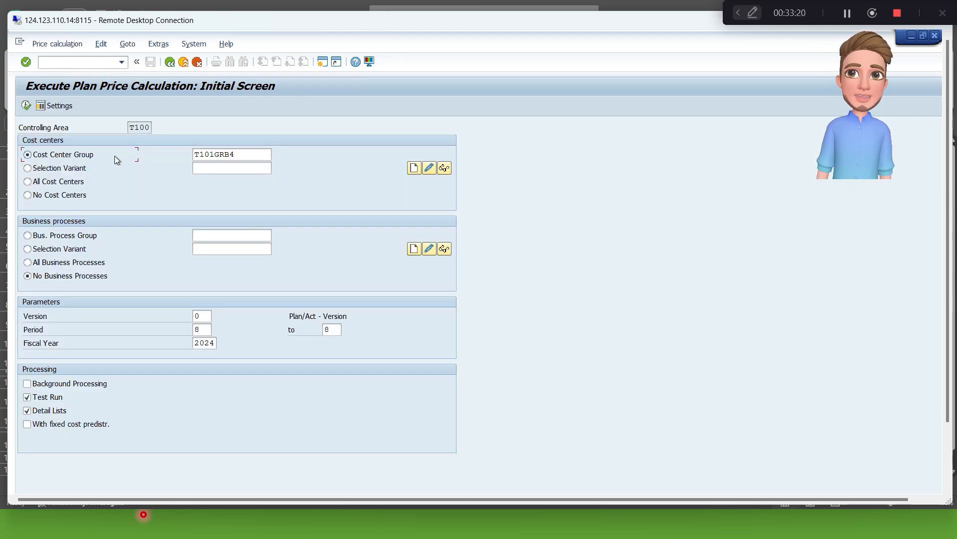
click(240, 157)
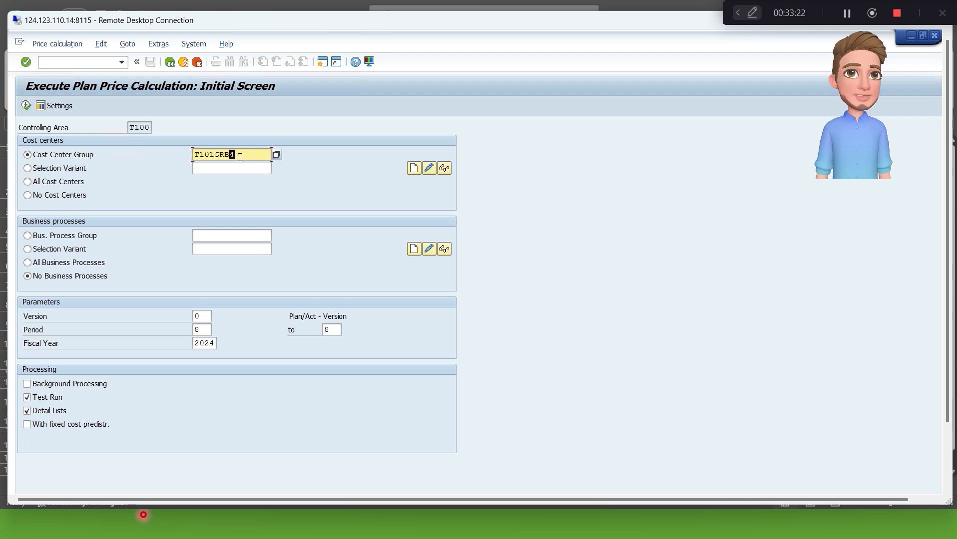
key(BackSpace)
key(BackSpace)
key(BackSpace)
key(BackSpace)
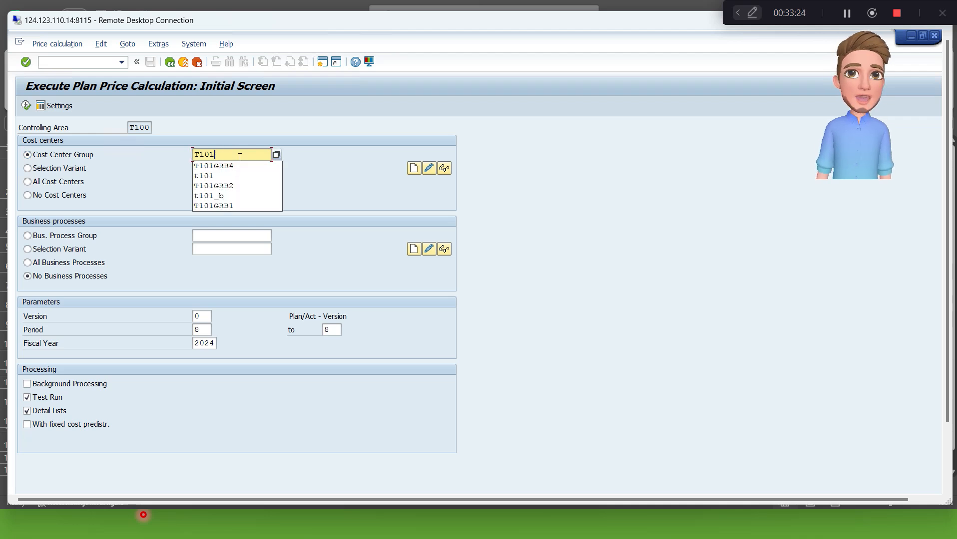
text(R)
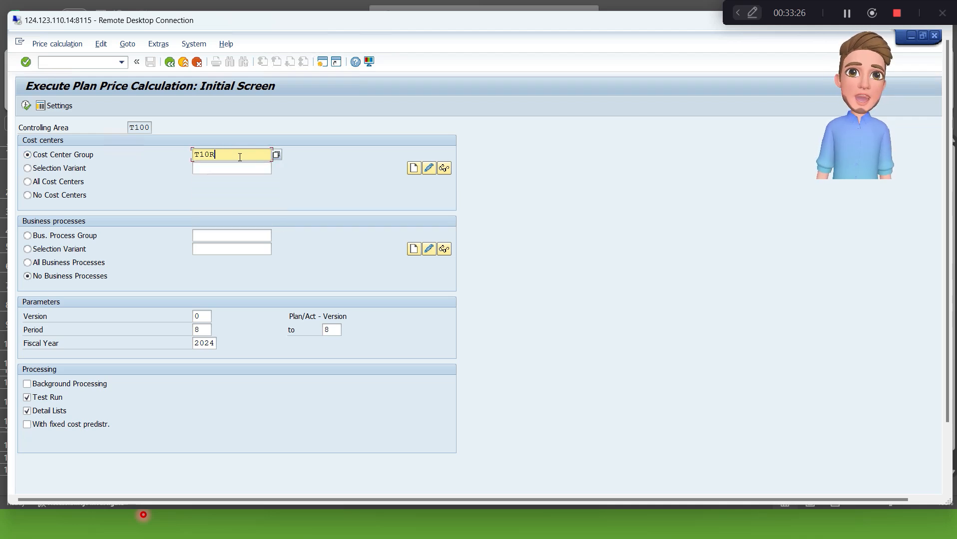
text(EPMAN)
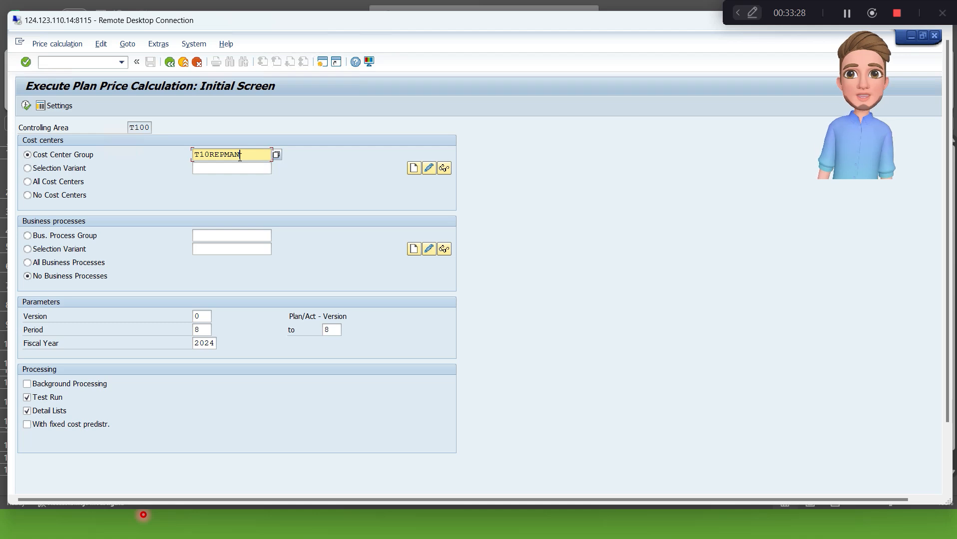
click(340, 163)
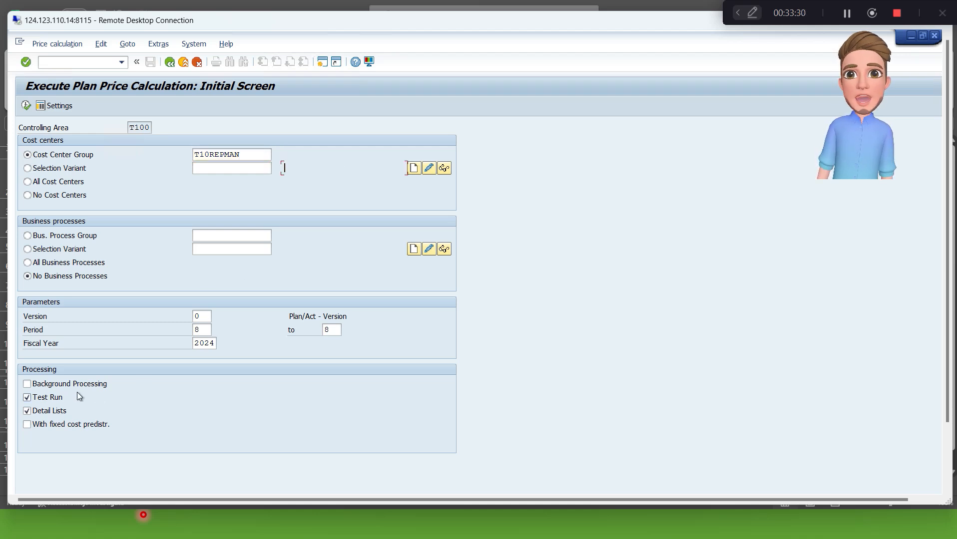
- Turn off Test Run and try to execute the plan price calculation for T10REPMAN
click(60, 398)
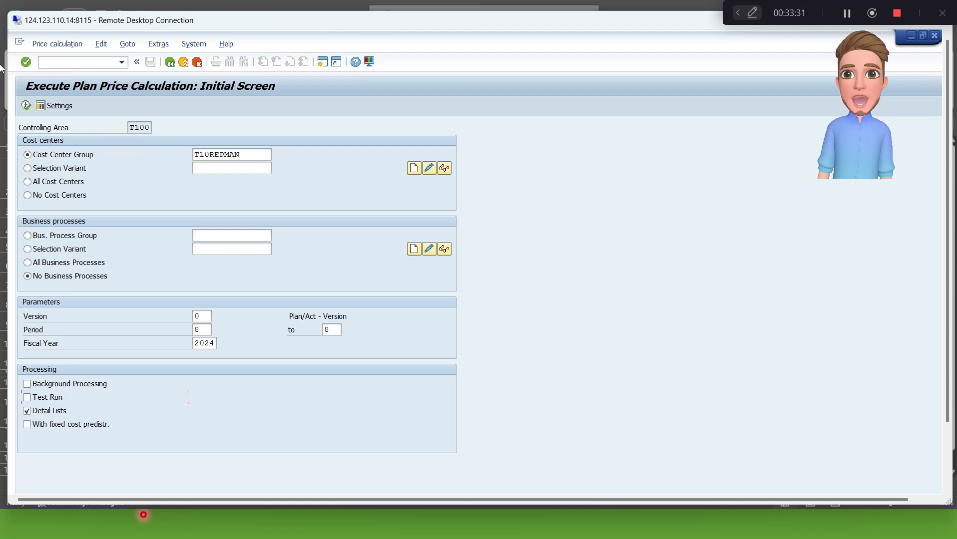
click(26, 105)
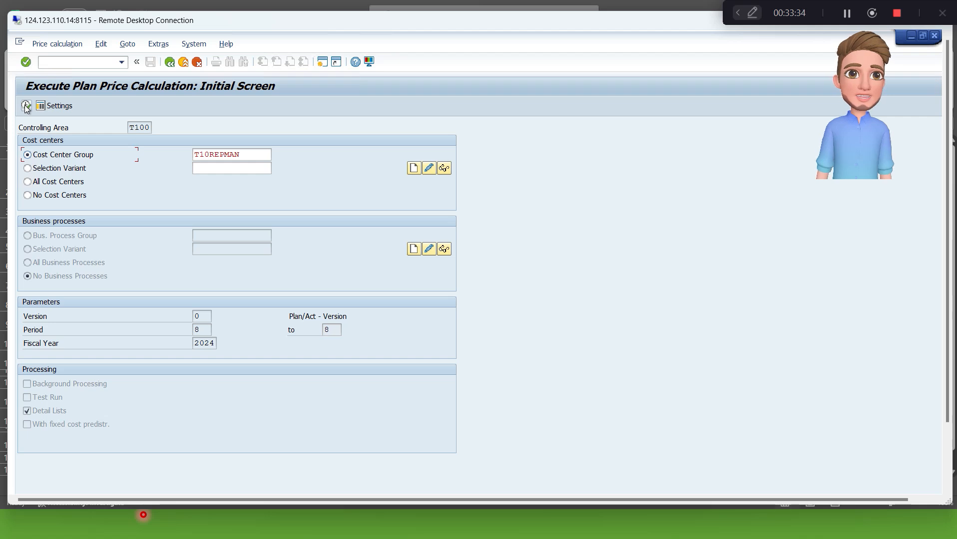
drag(948, 151, 950, 186)
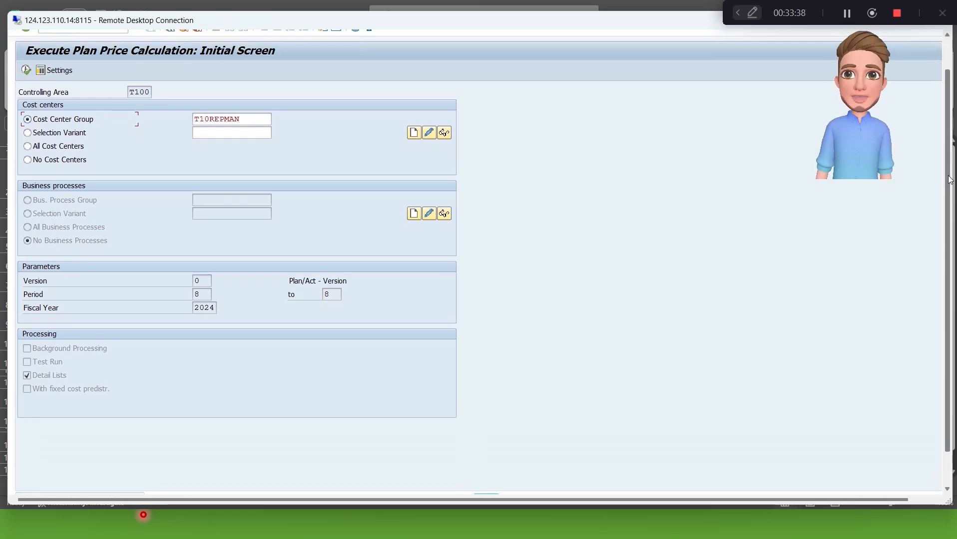
- Change the cost center group to T100_COMN and execute the plan price calculation to view the resulting prices
click(245, 118)
key(BackSpace)
key(BackSpace)
key(BackSpace)
key(BackSpace)
key(BackSpace)
key(BackSpace)
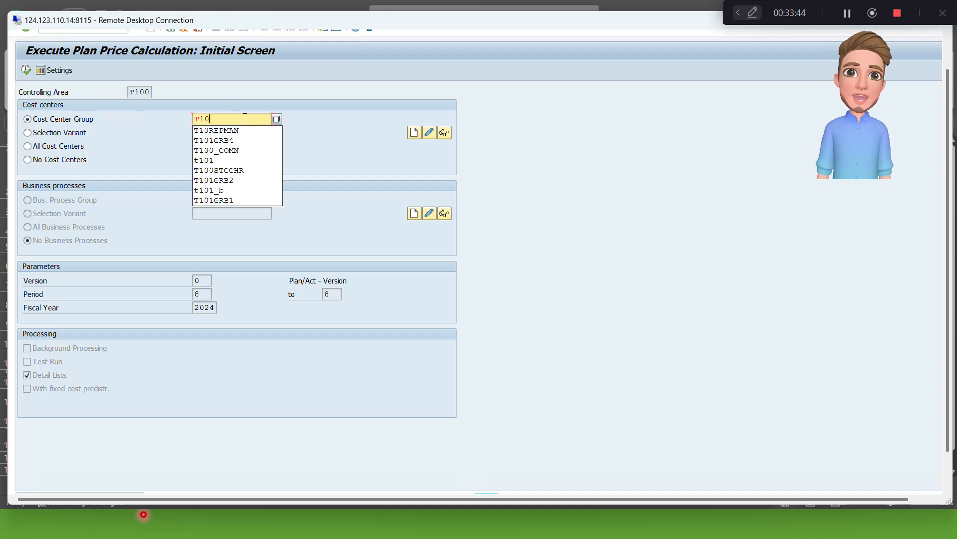
key(Down)
key(Down)
key(Down)
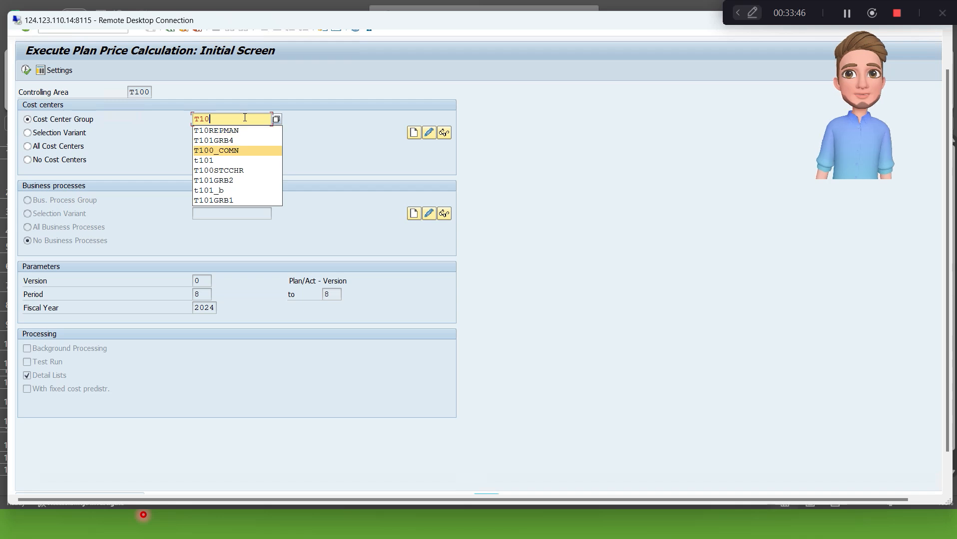
key(Return)
click(26, 71)
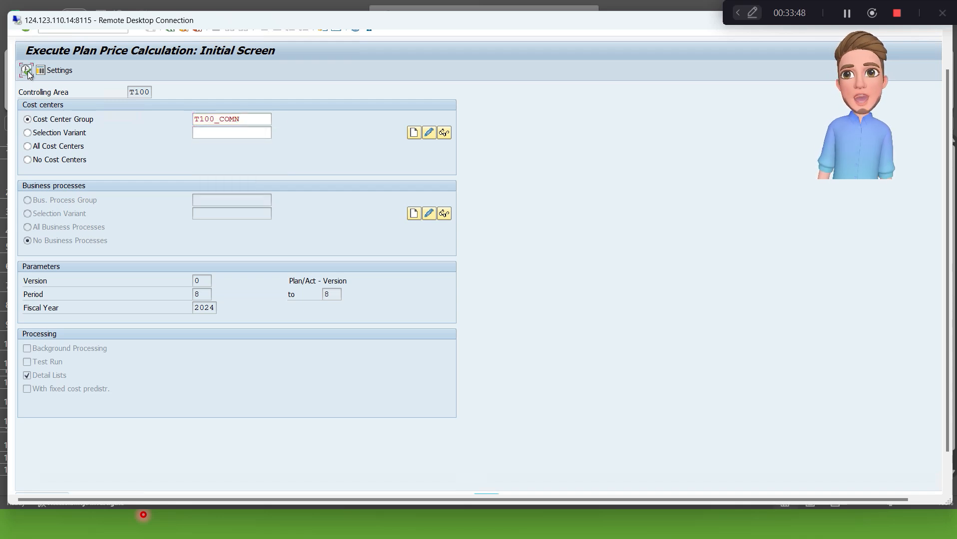
key(Return)
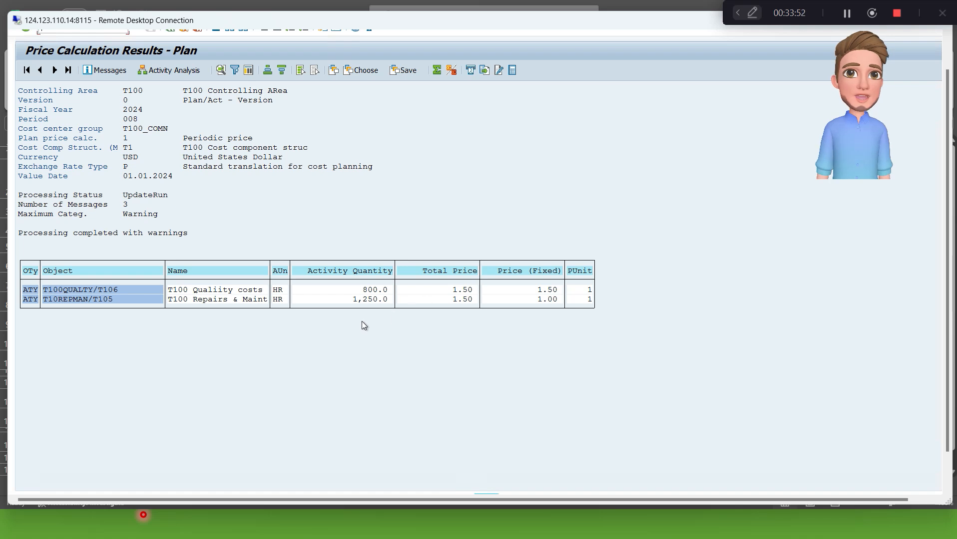
click(948, 55)
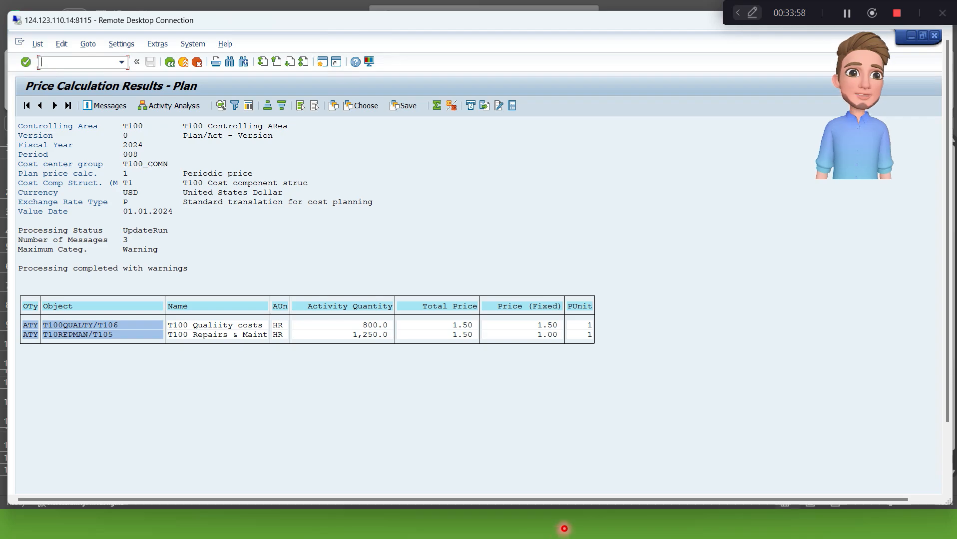
- Switch to Excel and enter an actual rate of 1.5 for Repairs & Maintenance in J10 and Quality Costs in J11
key(alt+Tab)
key(alt+Tab)
key(alt+Tab)
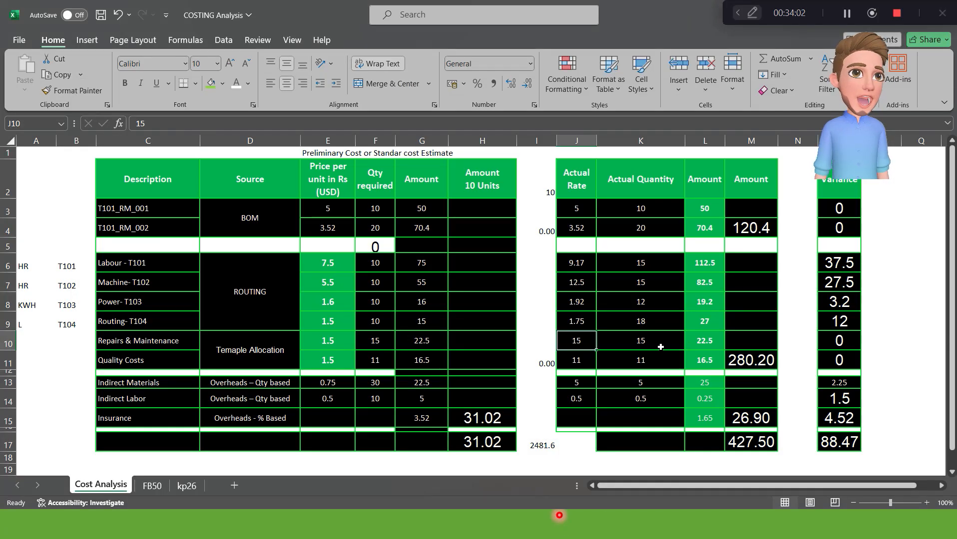
text(1.5)
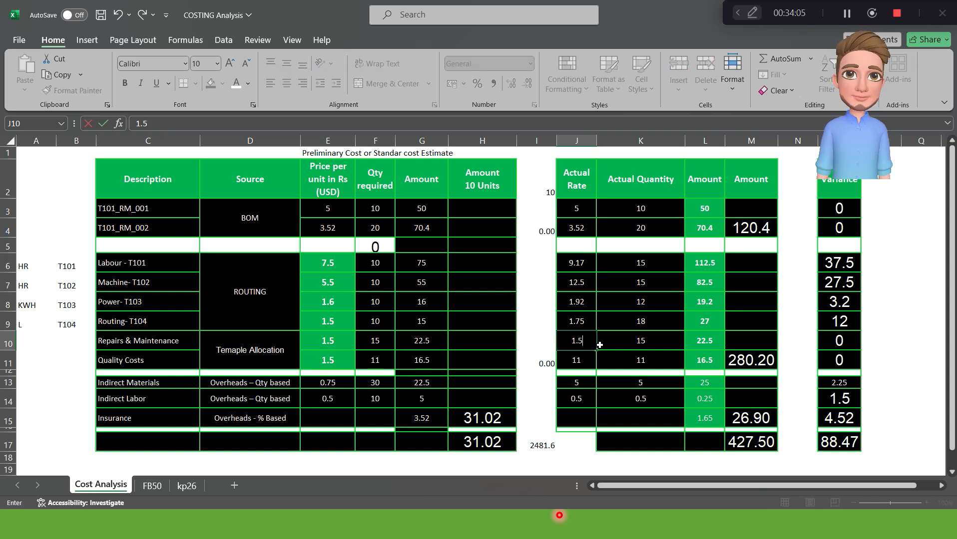
key(Return)
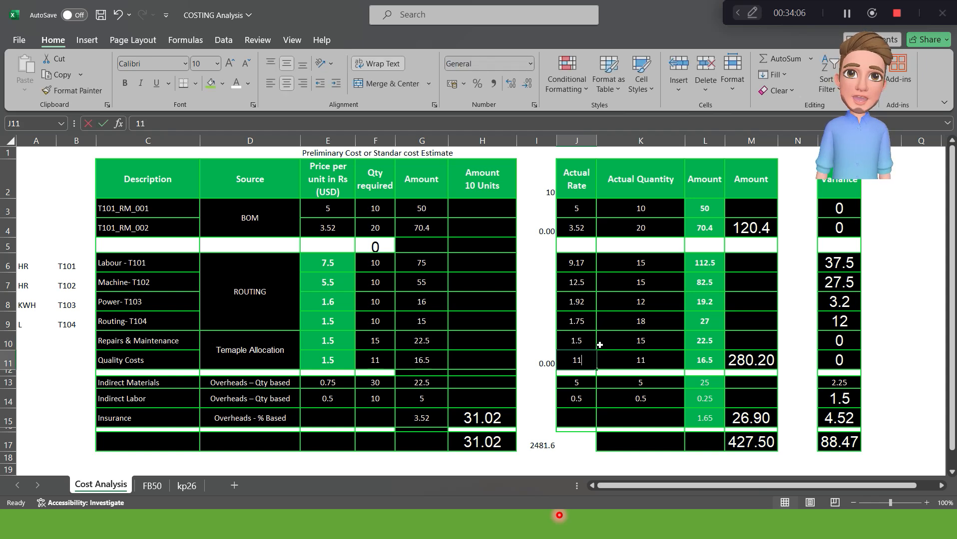
text(1.5)
key(Return)
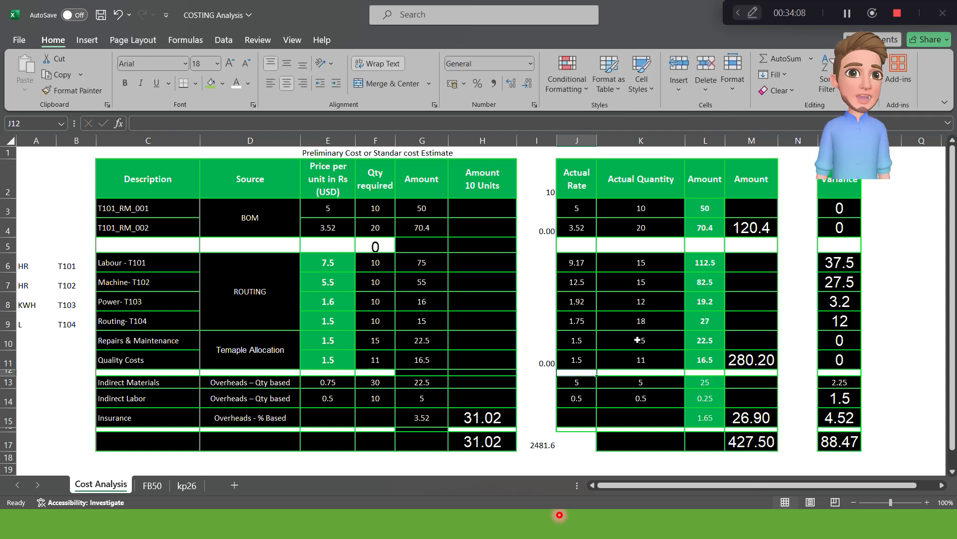
- Change the Labour actual amount formula in L6 to =J6*K6 so it uses the actual rate
click(750, 364)
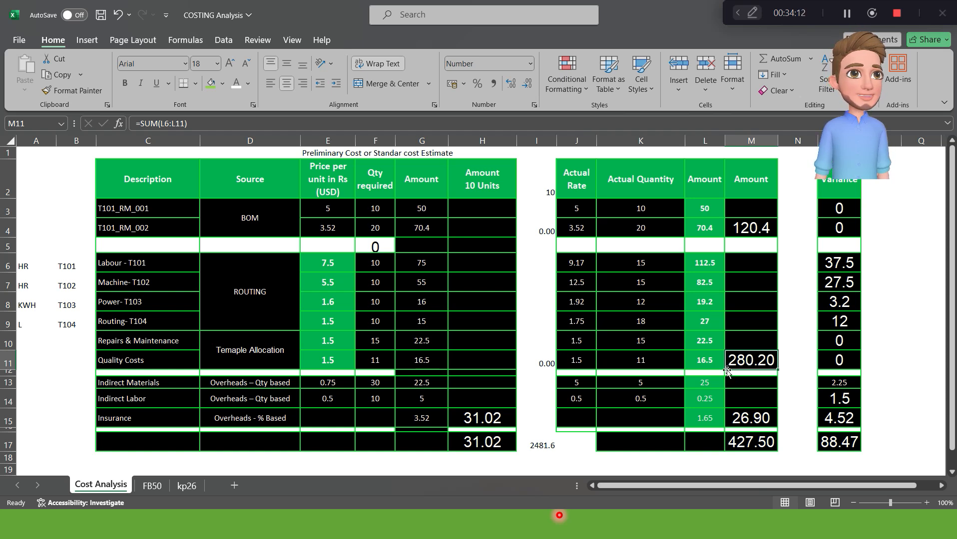
click(698, 263)
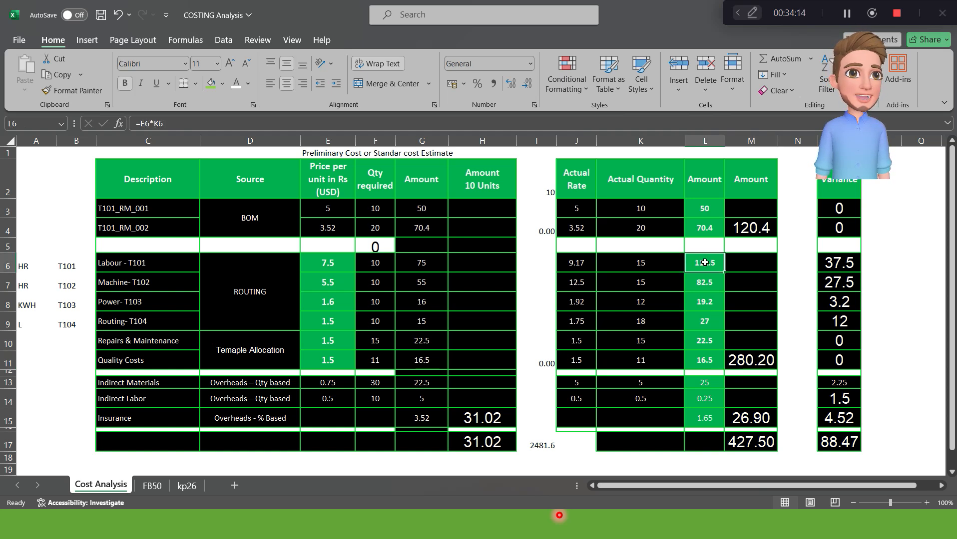
text(=)
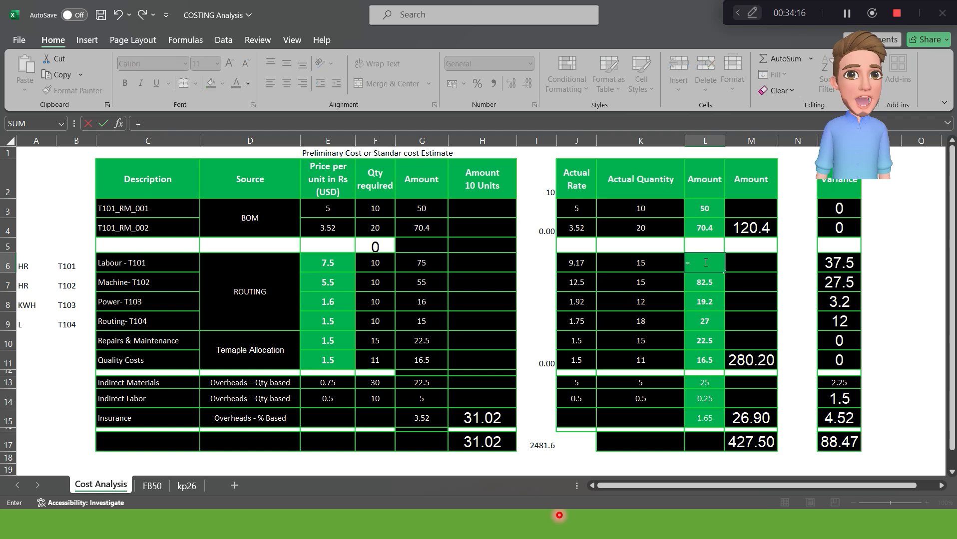
key(Left)
key(Left)
text(*)
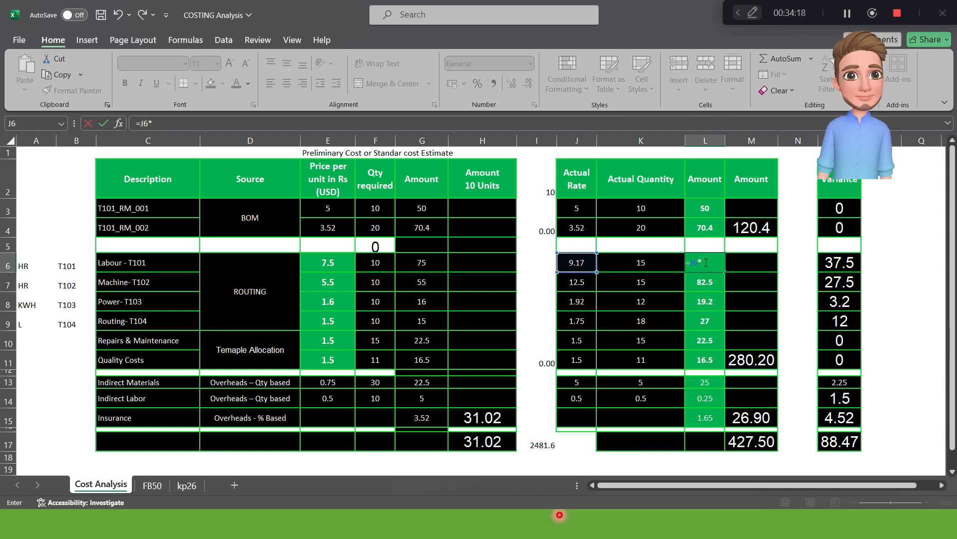
key(Left)
key(ctrl+Return)
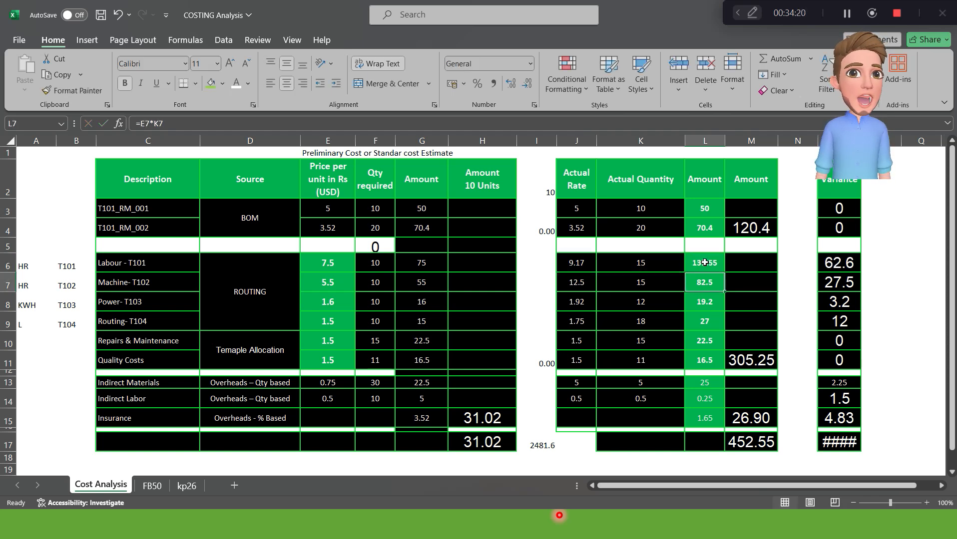
- Fill the L6 formula down to L11 and check the sum in M11
key(shift+Down)
key(shift+Down)
key(shift+Down)
key(shift+Down)
key(shift+Down)
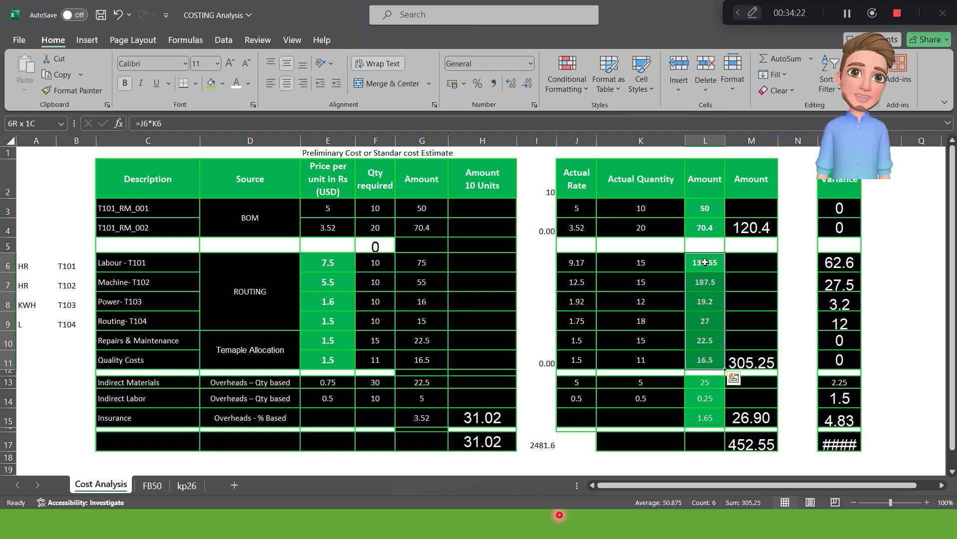
key(ctrl+d)
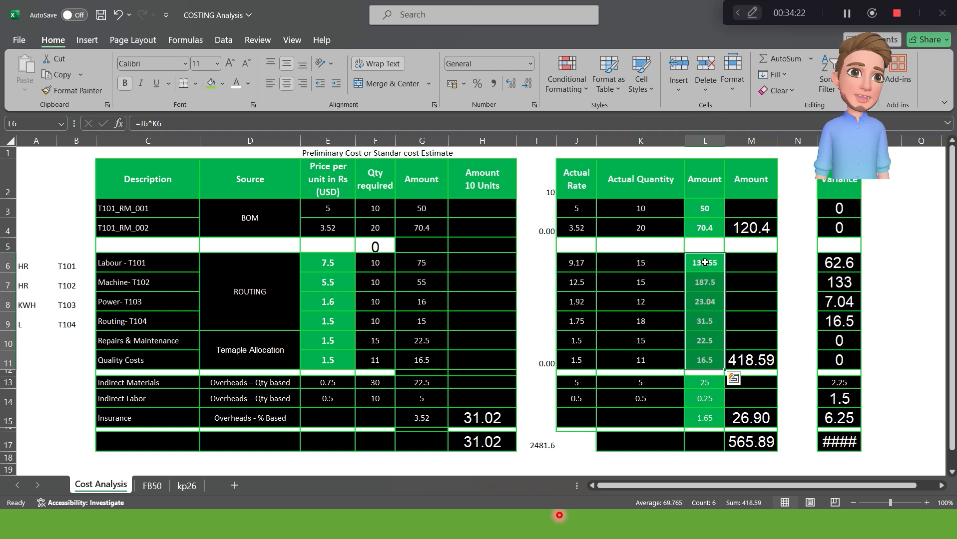
click(774, 361)
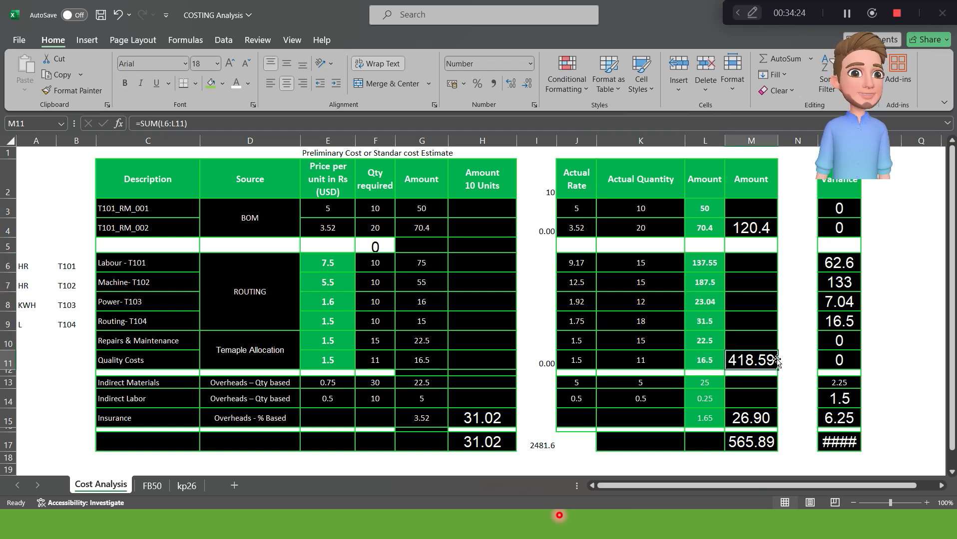
- Highlight the Power actual rate in J8 with the standard orange fill and set its font color to Automatic
click(577, 264)
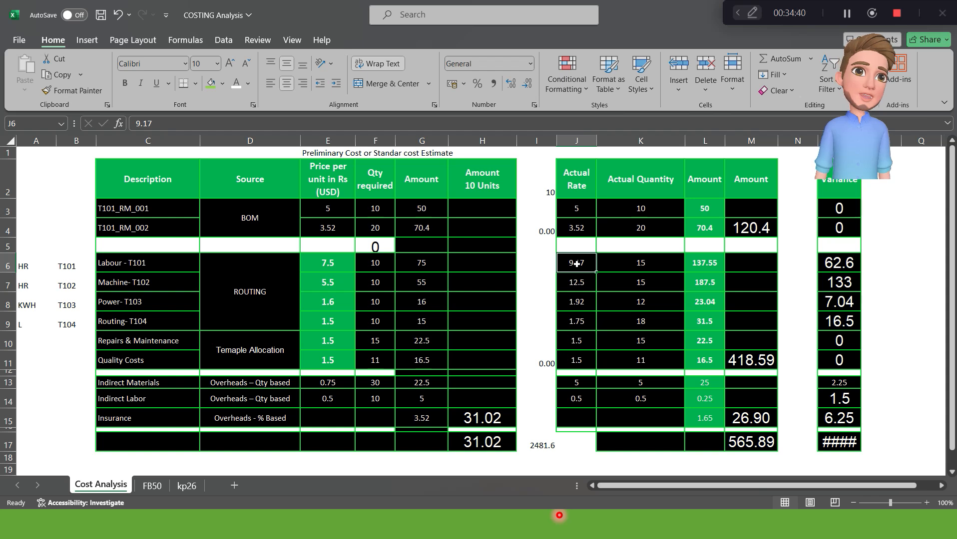
key(Down)
key(Down)
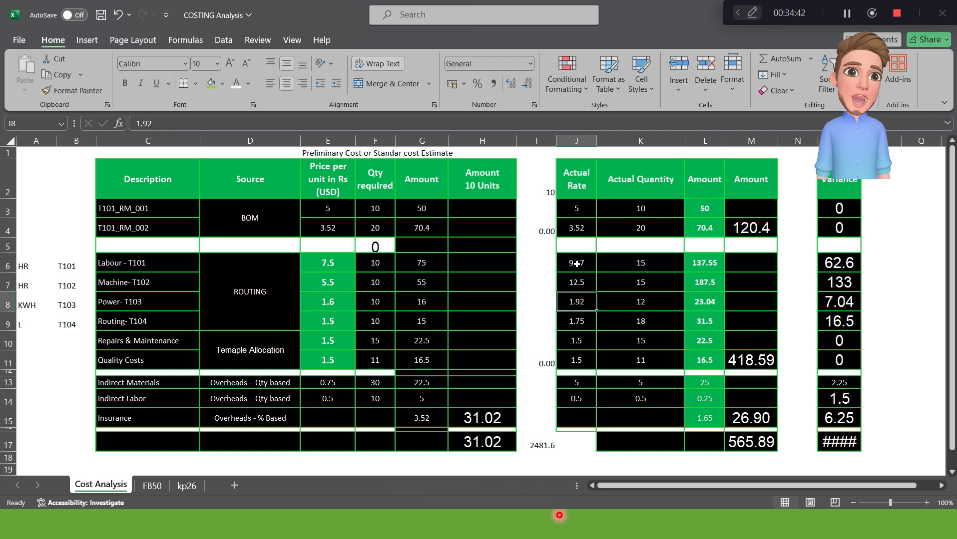
click(329, 302)
click(575, 301)
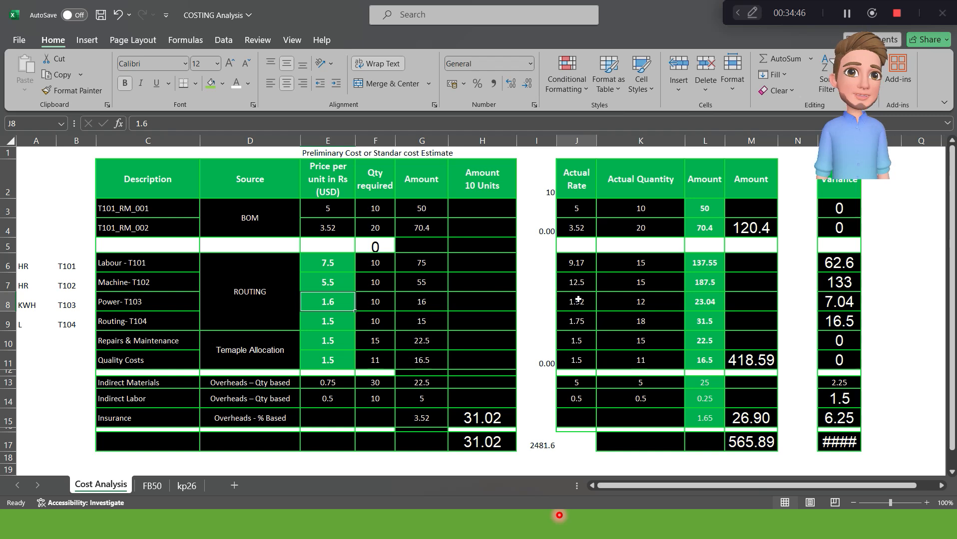
click(223, 83)
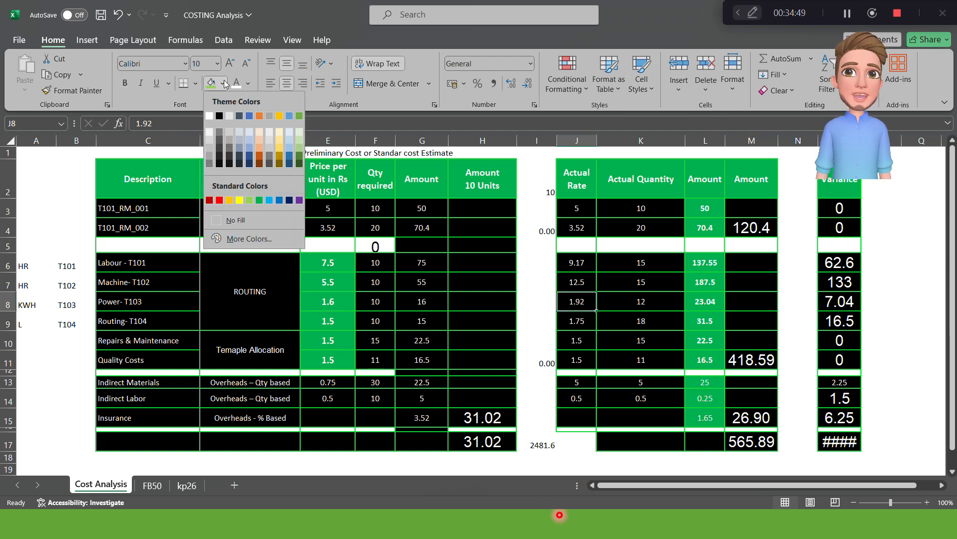
click(229, 201)
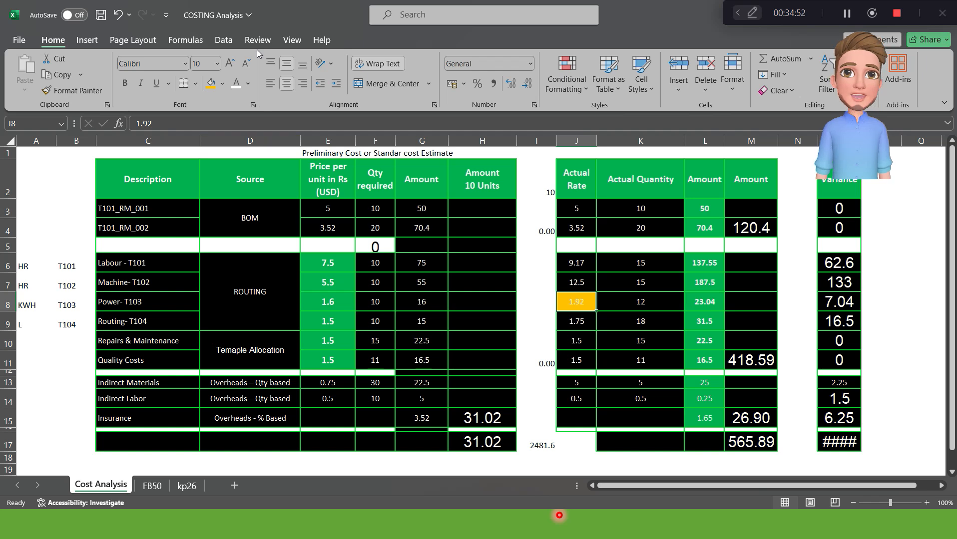
click(248, 84)
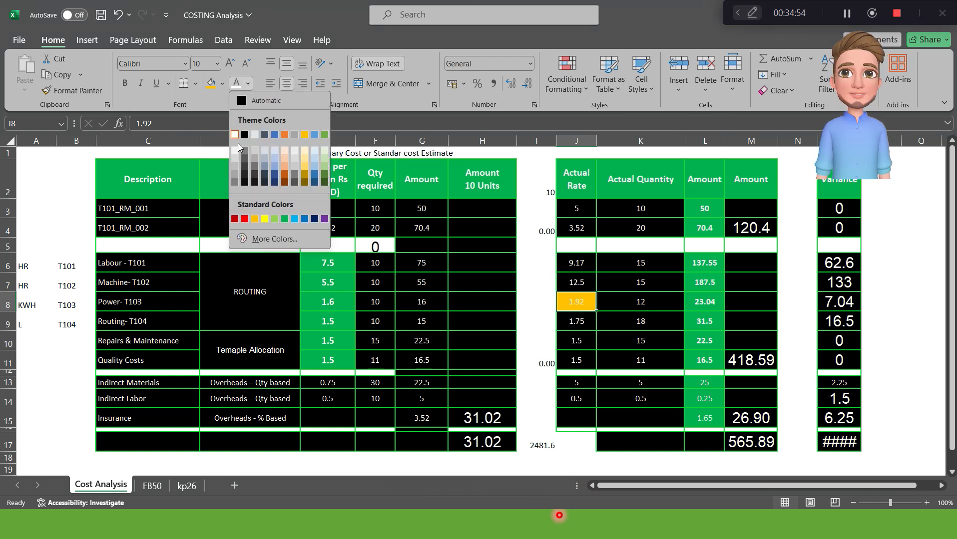
click(244, 101)
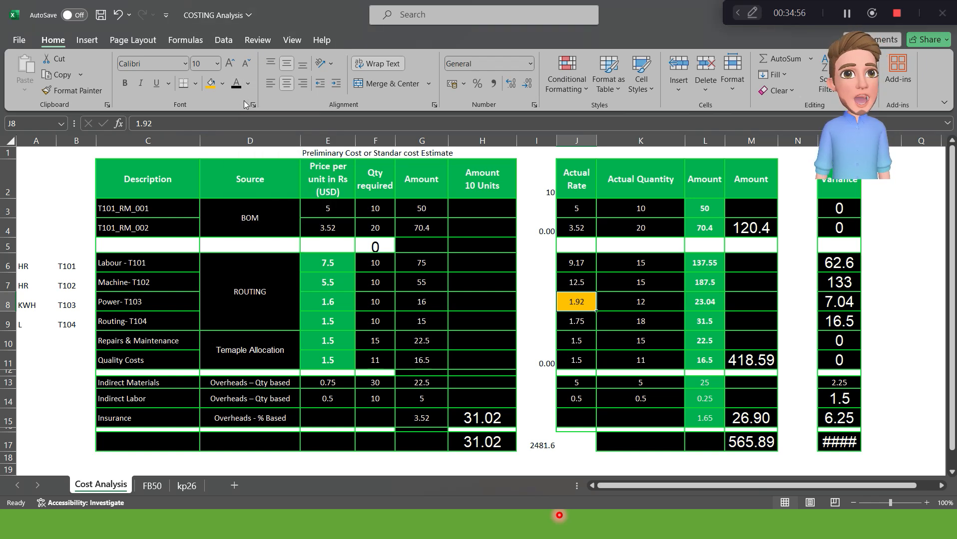
- Highlight the actual rates in J6:J9 with the orange fill and set their font color to Automatic
key(Up)
key(Up)
key(shift+Down)
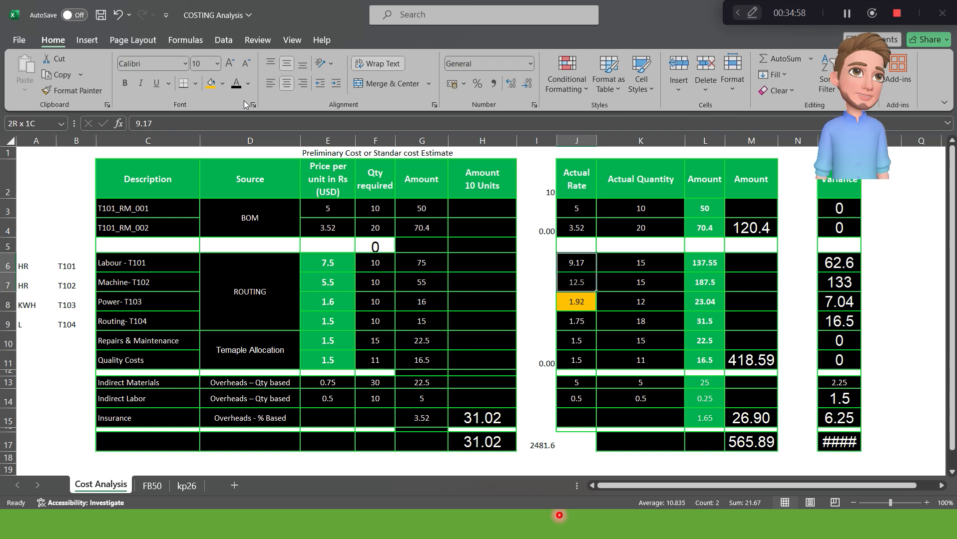
key(shift+Down)
key(shift+Down)
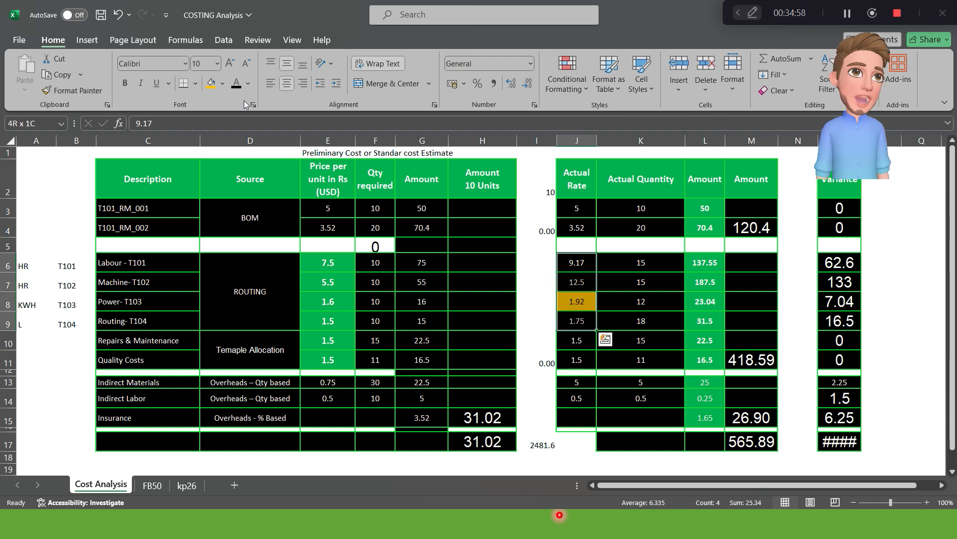
click(209, 87)
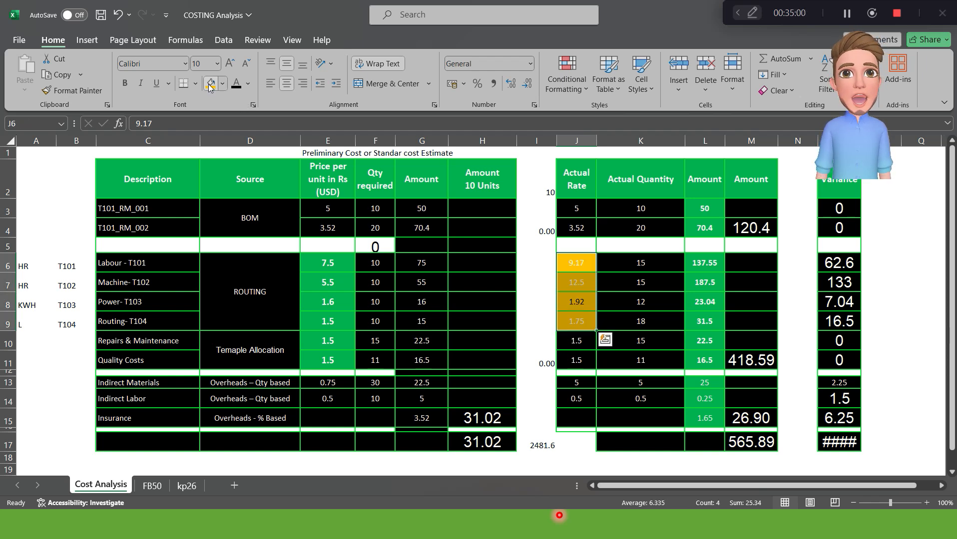
click(237, 85)
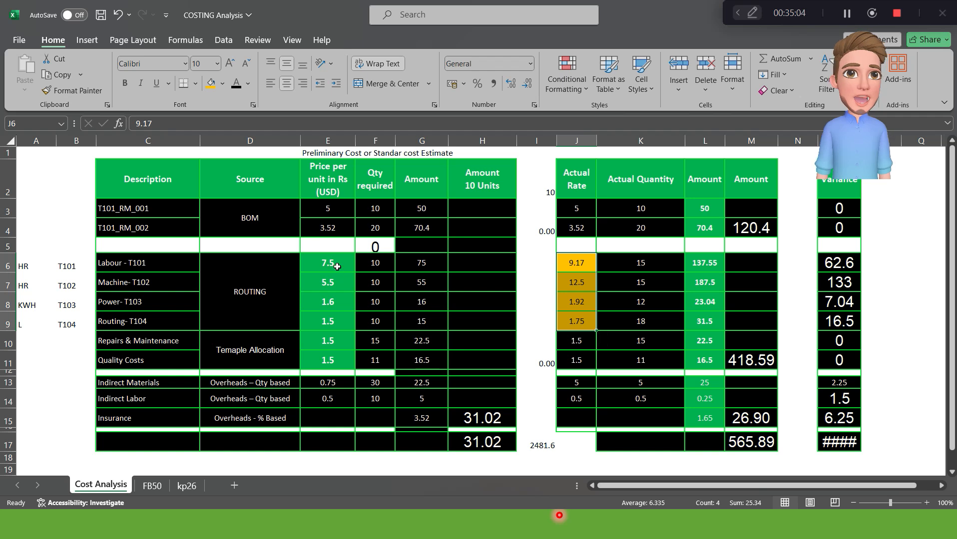
click(573, 261)
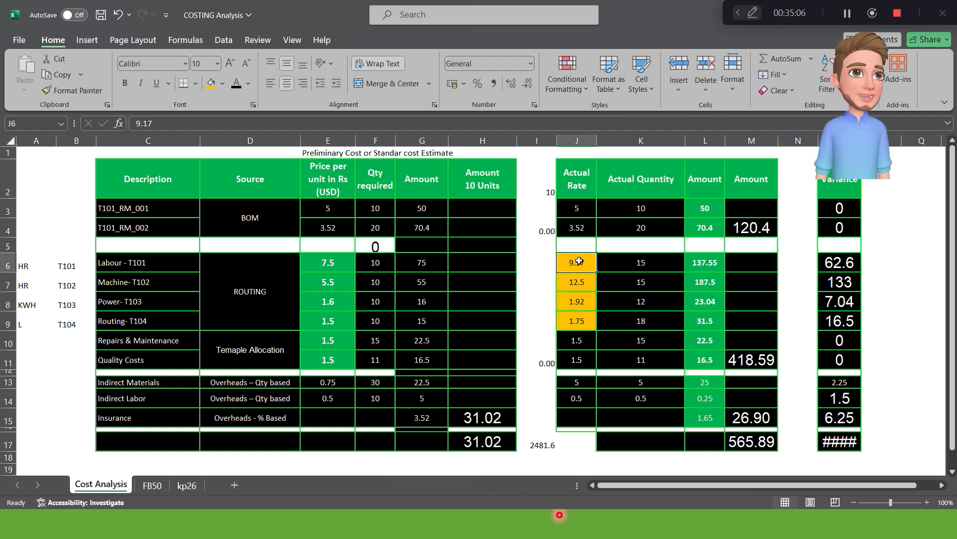
- Switch to the SAP remote desktop and close the plan Price Calculation Results session
click(709, 360)
key(alt+Tab)
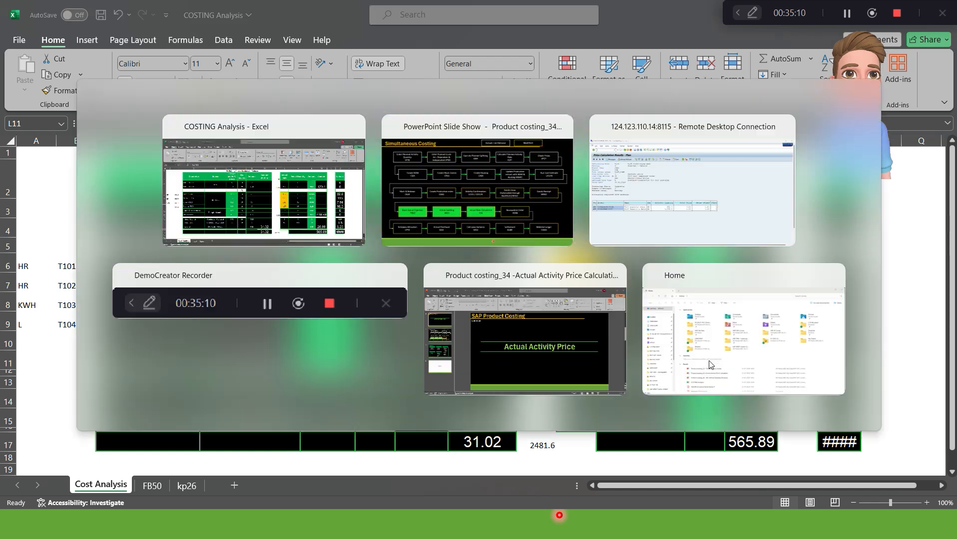
key(alt+Tab)
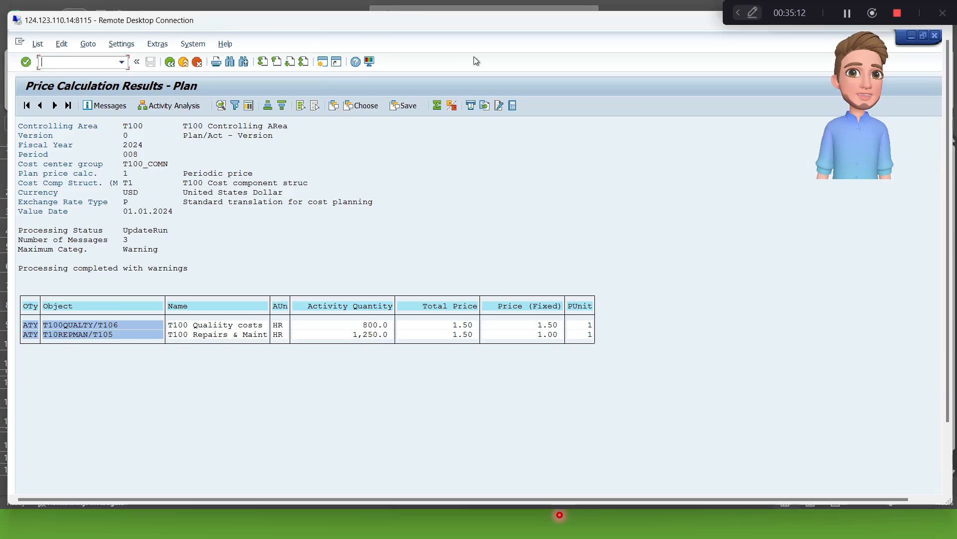
click(935, 37)
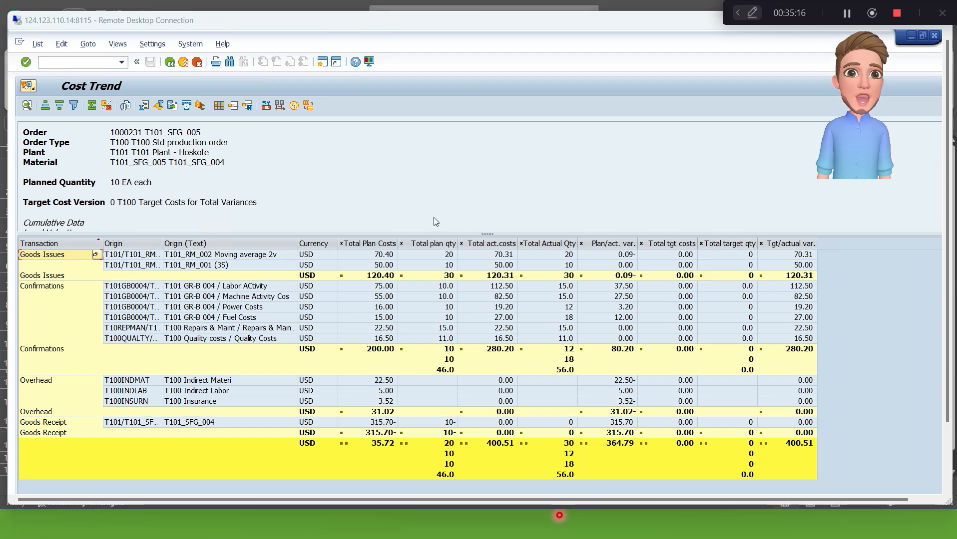
- Show the remote desktop in full screen and bring up the Actual Template Allocation session
key(alt+Tab)
click(302, 222)
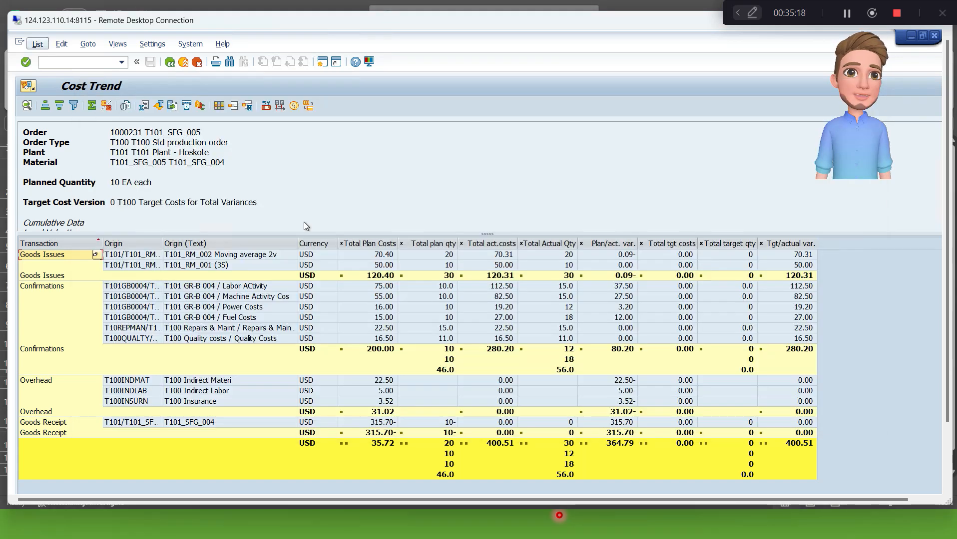
double_click(364, 20)
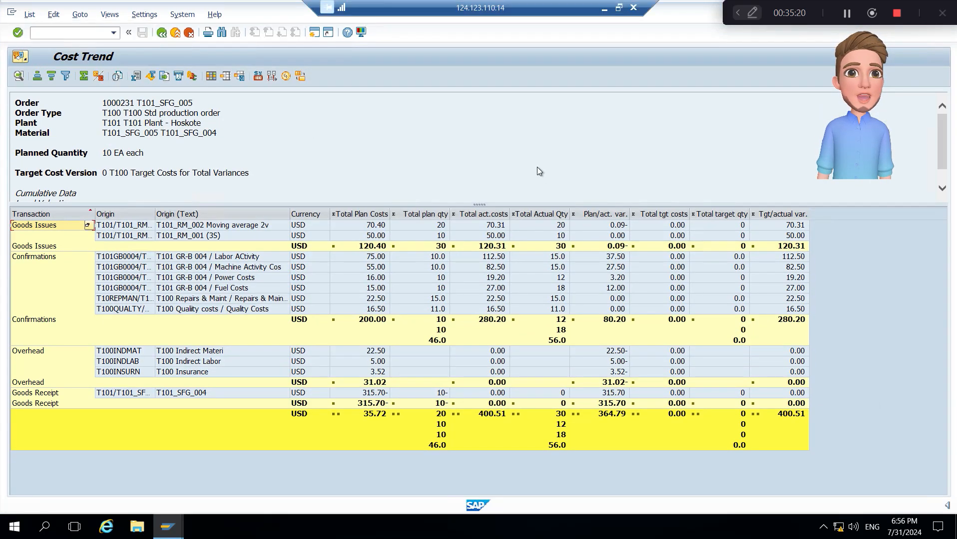
key(alt+Tab)
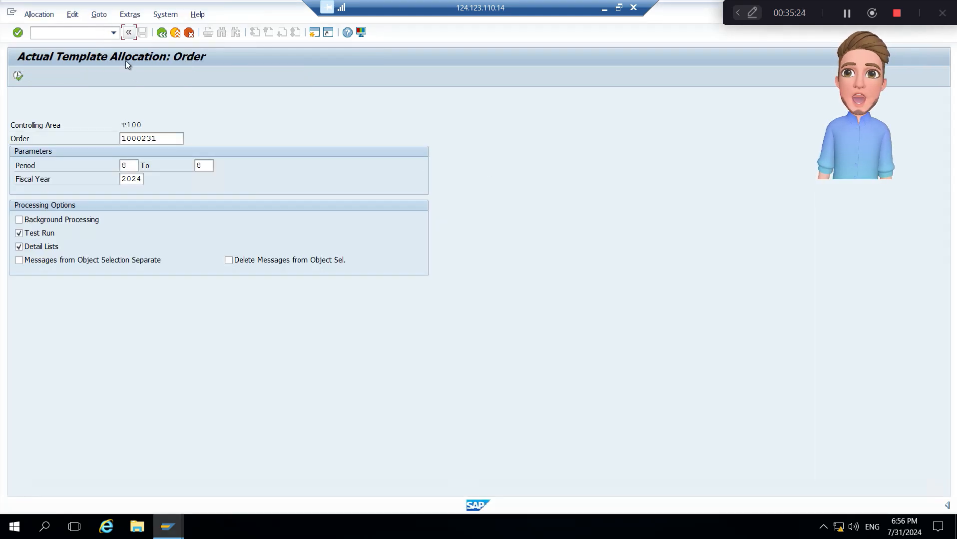
- Run the actual template allocation for the production order as a test run
click(113, 33)
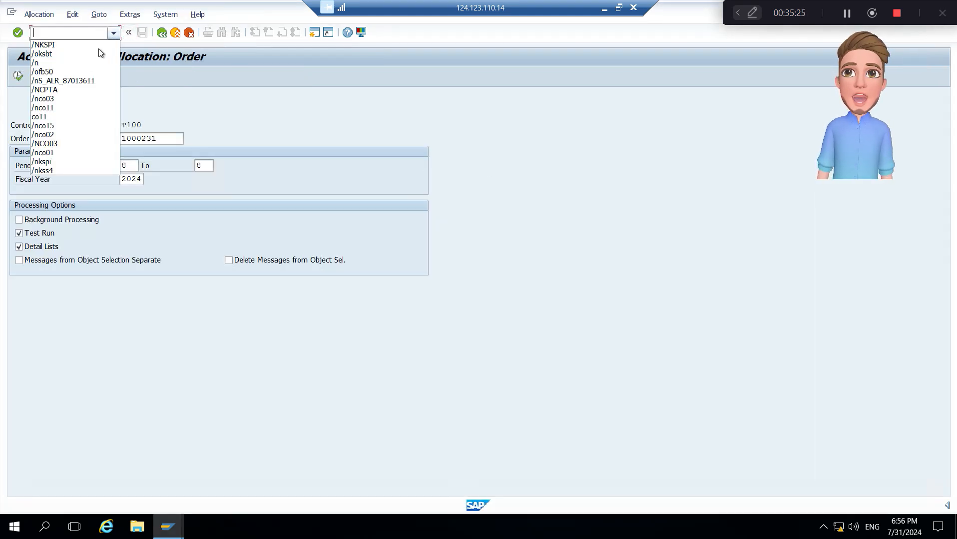
click(87, 80)
key(Return)
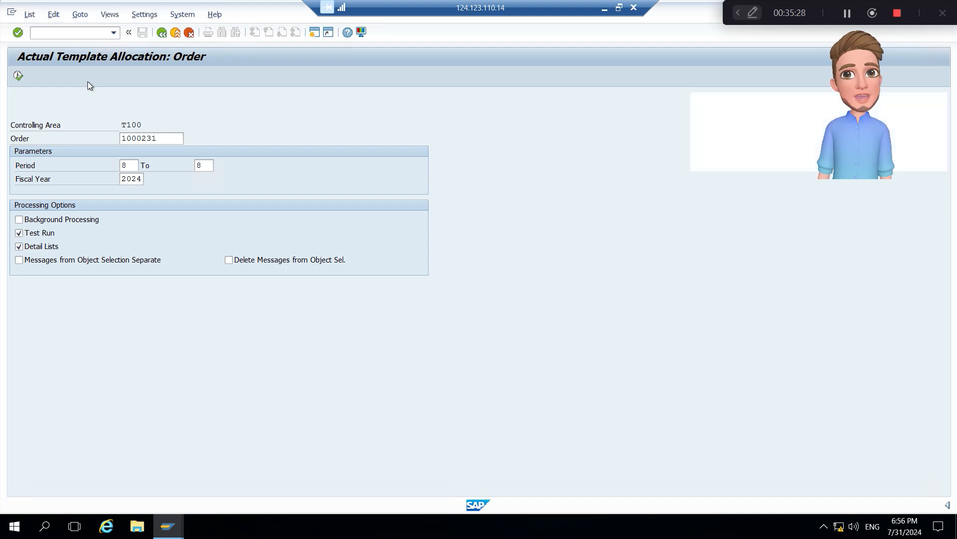
key(F8)
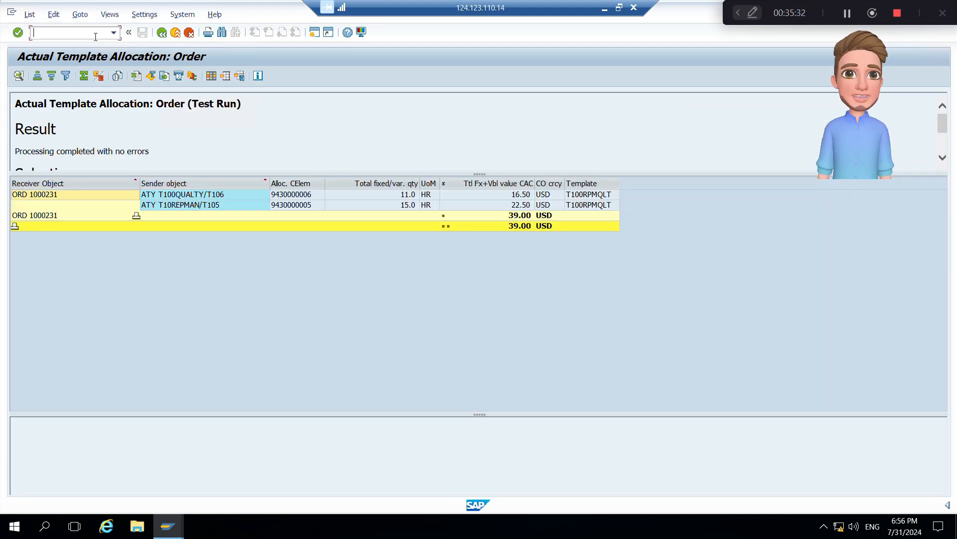
- Open the Cost Centers: Actual/Plan/Variance report with transaction code /NS_ALR_87013611
text(/NS_)
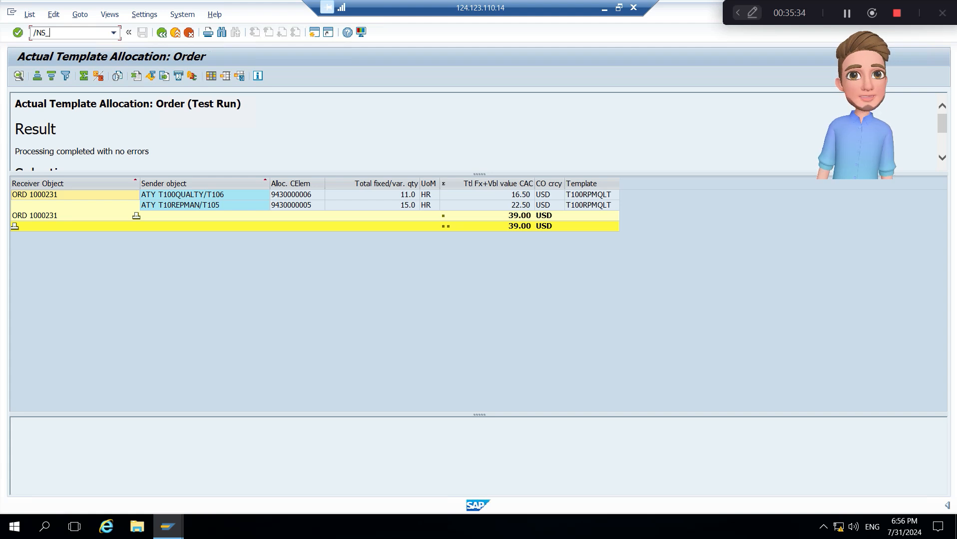
text(ALR)
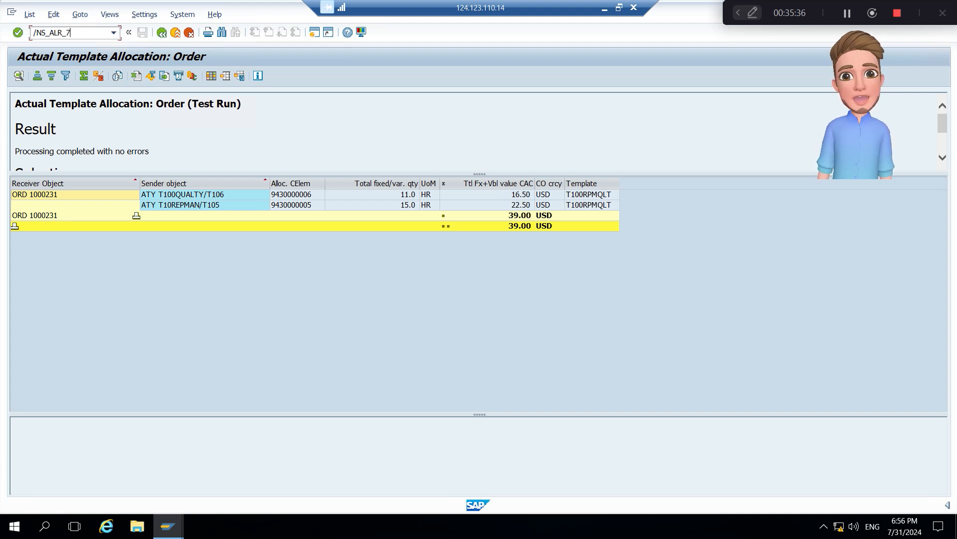
text(_87)
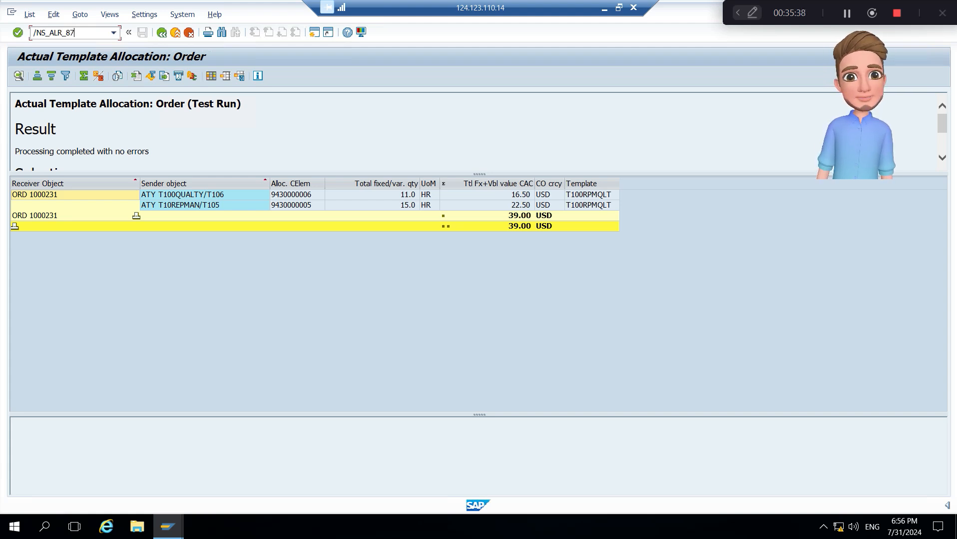
text(013611)
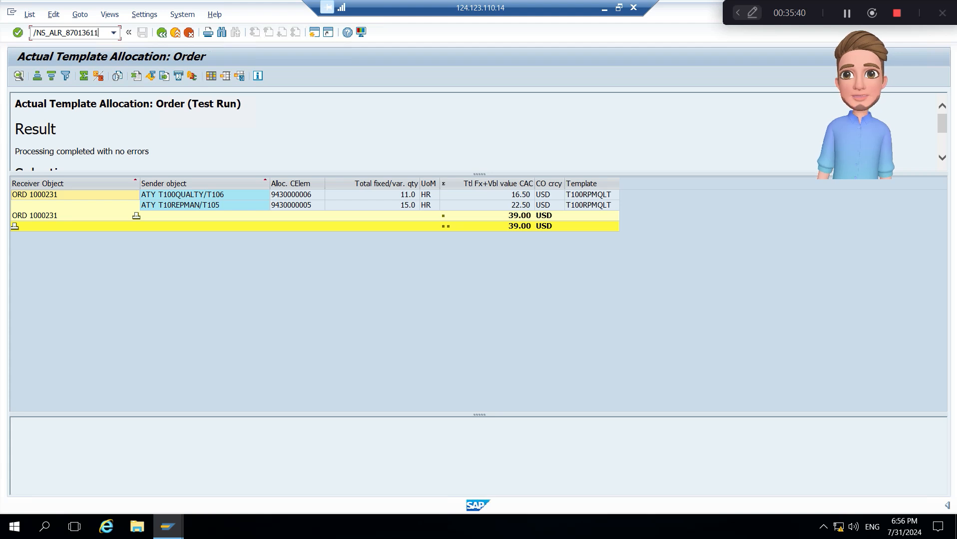
key(Return)
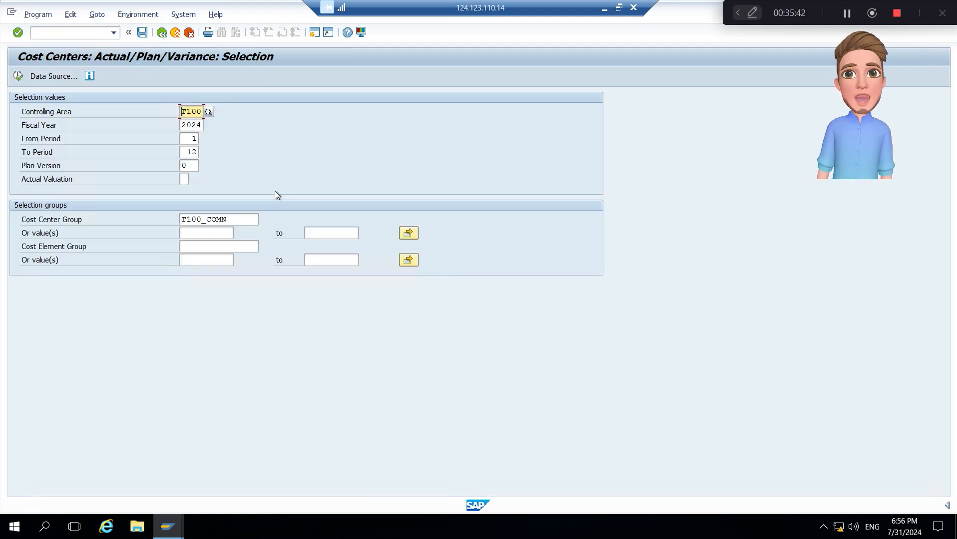
- Clear the cost center group, choose cost center T101gb0004 as the single value, and run the report
click(229, 220)
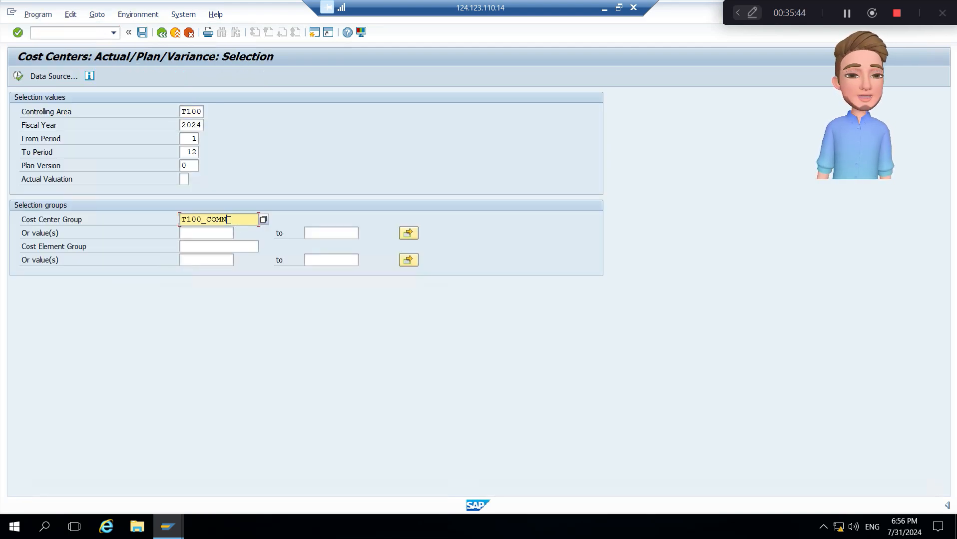
key(BackSpace)
key(BackSpace)
key(BackSpace)
key(BackSpace)
key(BackSpace)
key(BackSpace)
key(BackSpace)
key(BackSpace)
text(\)
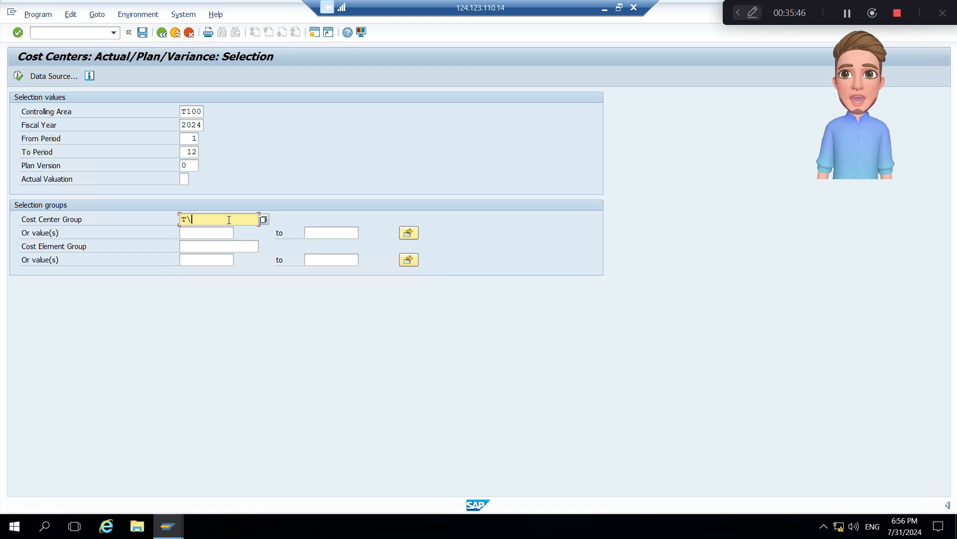
key(BackSpace)
key(BackSpace)
key(Tab)
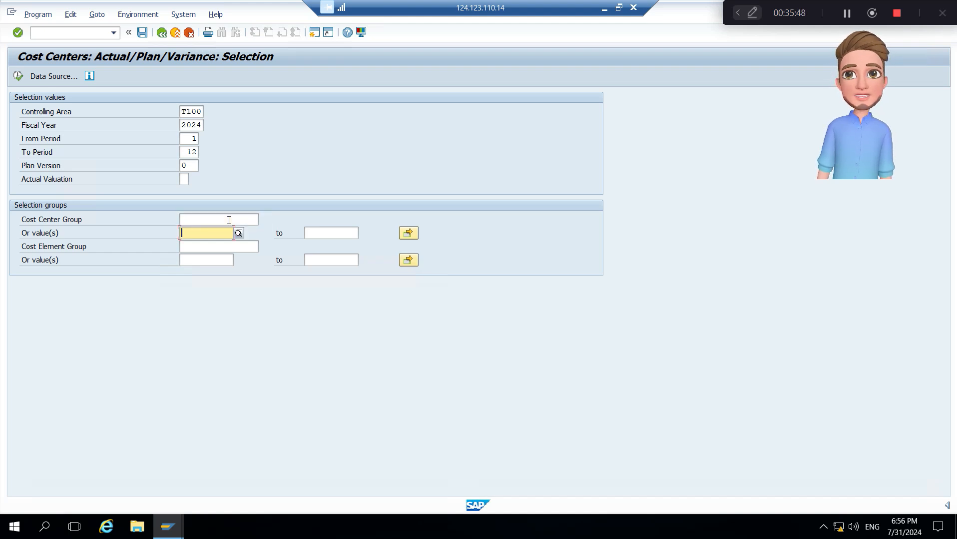
key(Down)
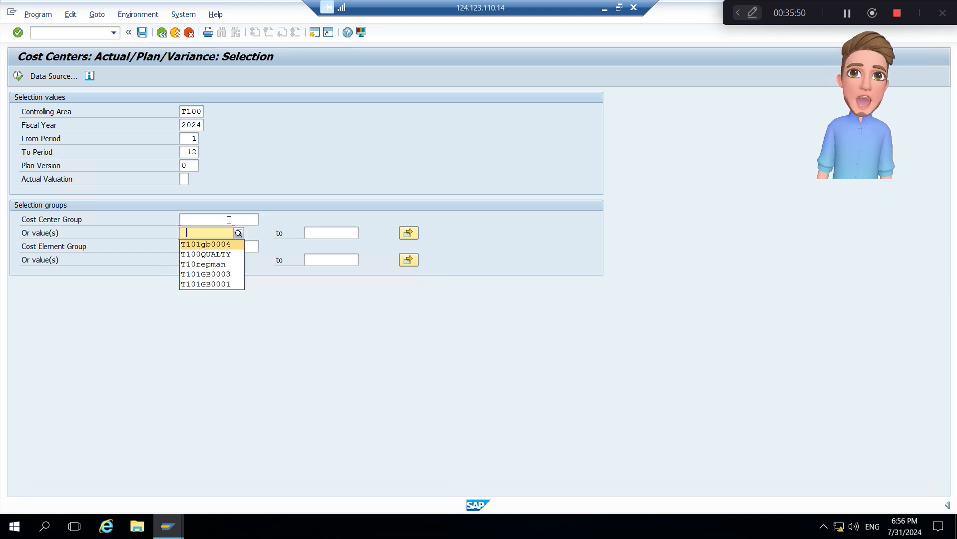
key(Return)
click(17, 76)
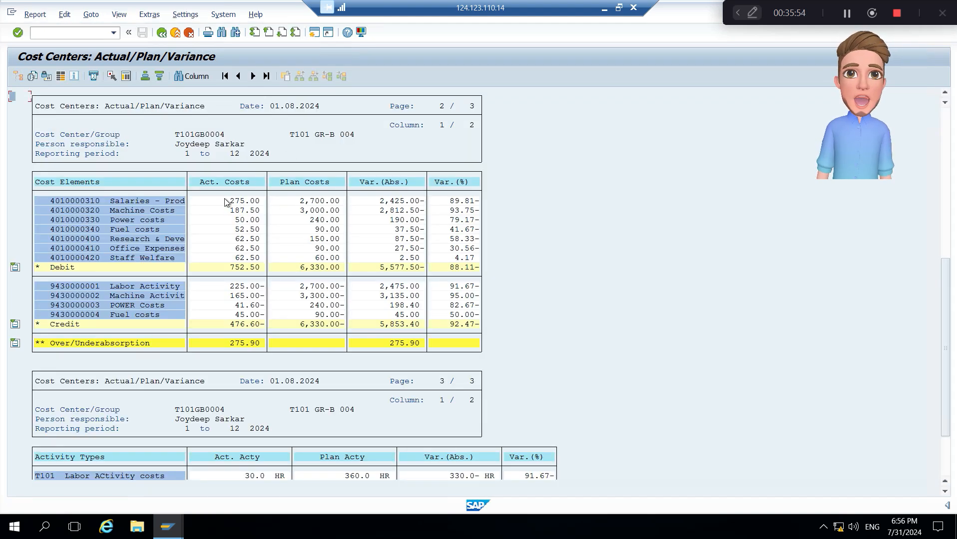
- Examine the cost center's actual debit total and over/underabsorption, closing the report selection dialog without choosing a report
click(257, 344)
double_click(236, 265)
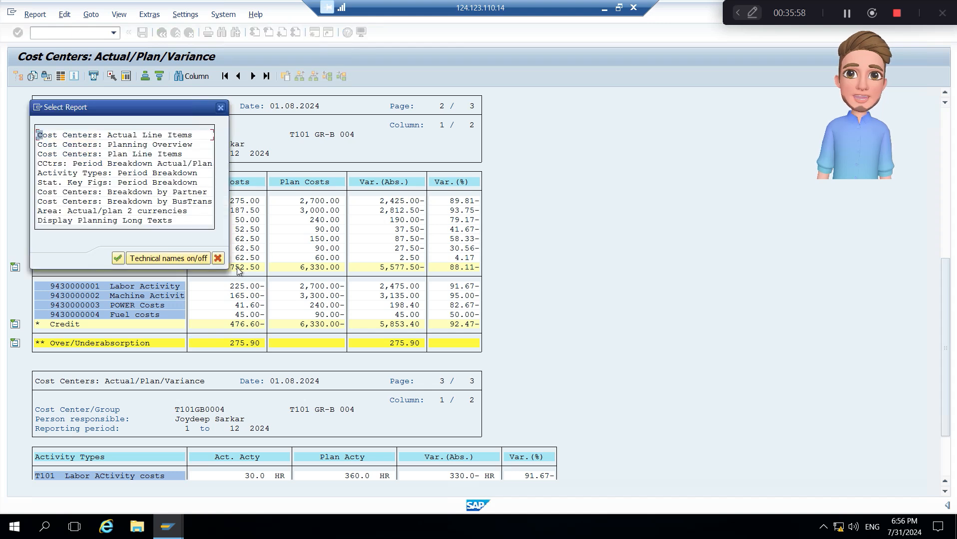
click(220, 108)
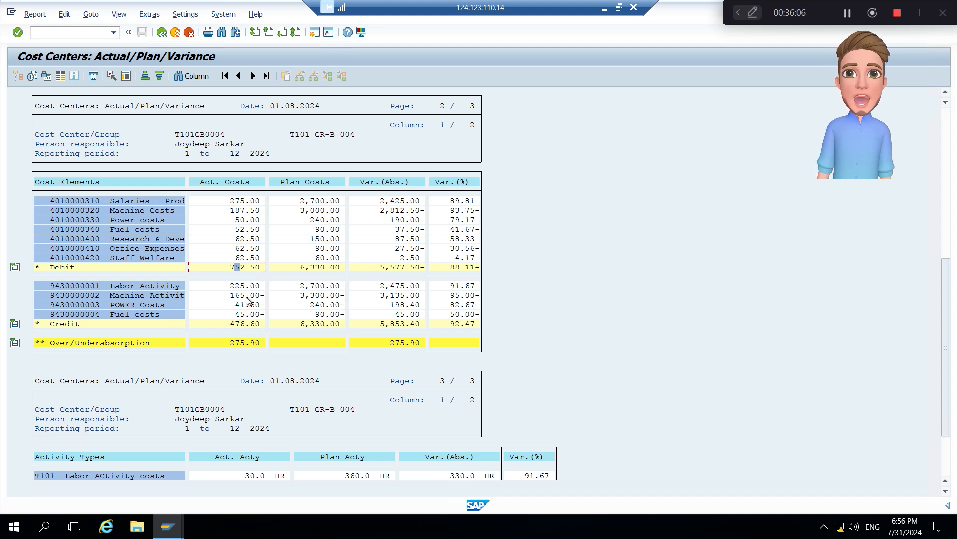
- Leave the cost center report and return to SAP Easy Access with /n
click(102, 33)
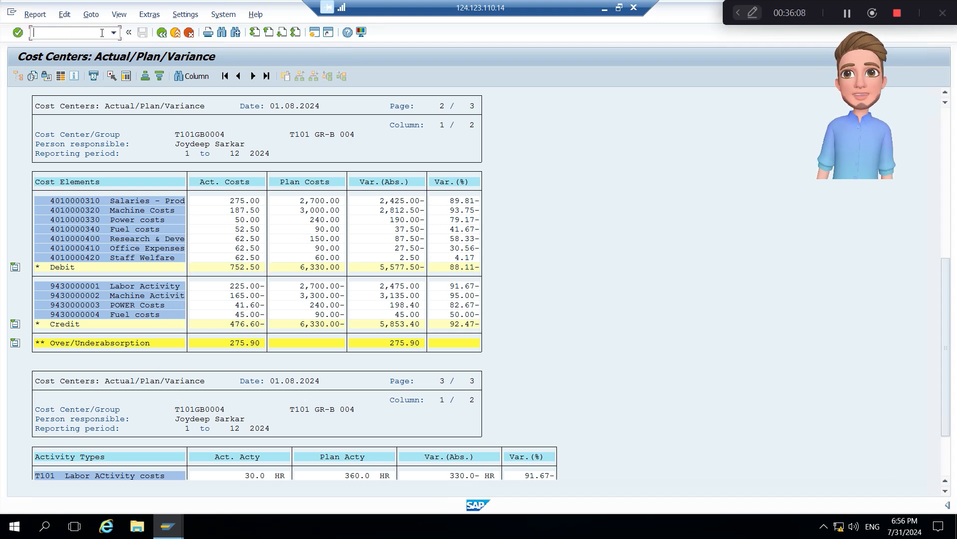
text(/n)
key(Return)
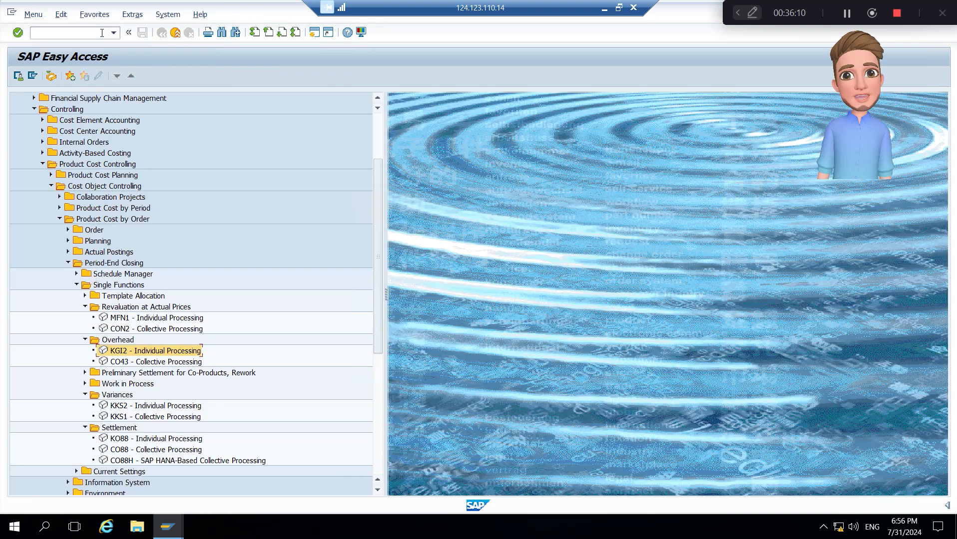
- Open MFN1 - Individual Processing for Revaluation at Actual Prices under the Period-End Closing single functions
click(118, 264)
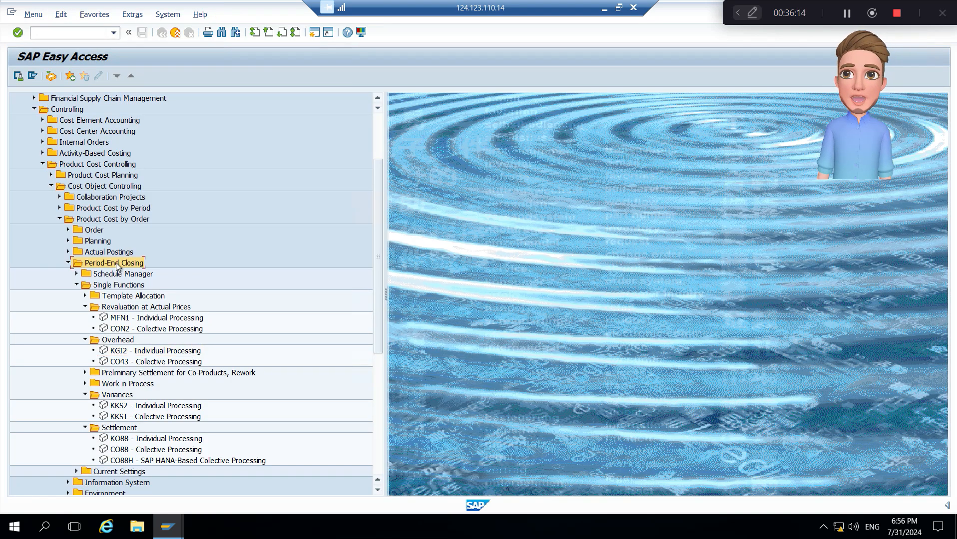
double_click(118, 264)
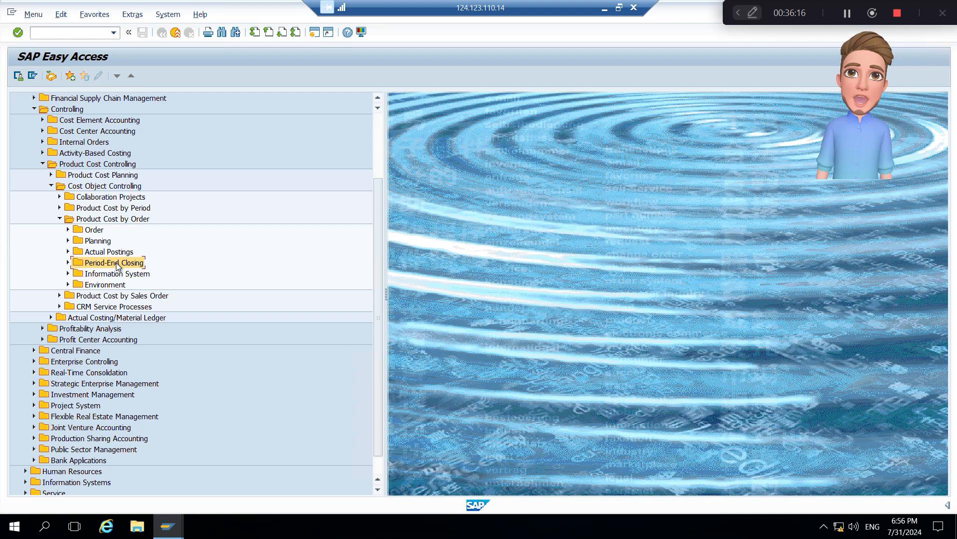
double_click(118, 264)
key(Down)
key(Down)
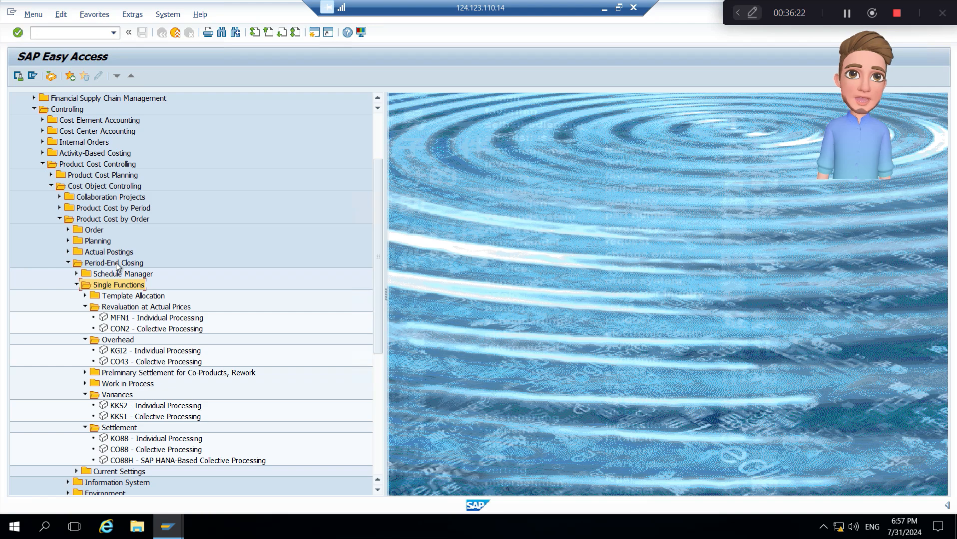
double_click(138, 307)
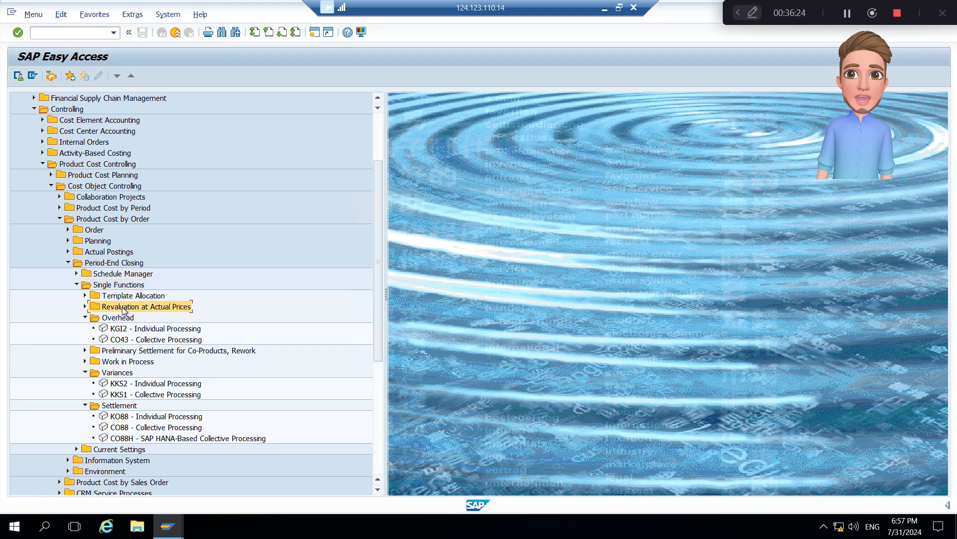
double_click(90, 309)
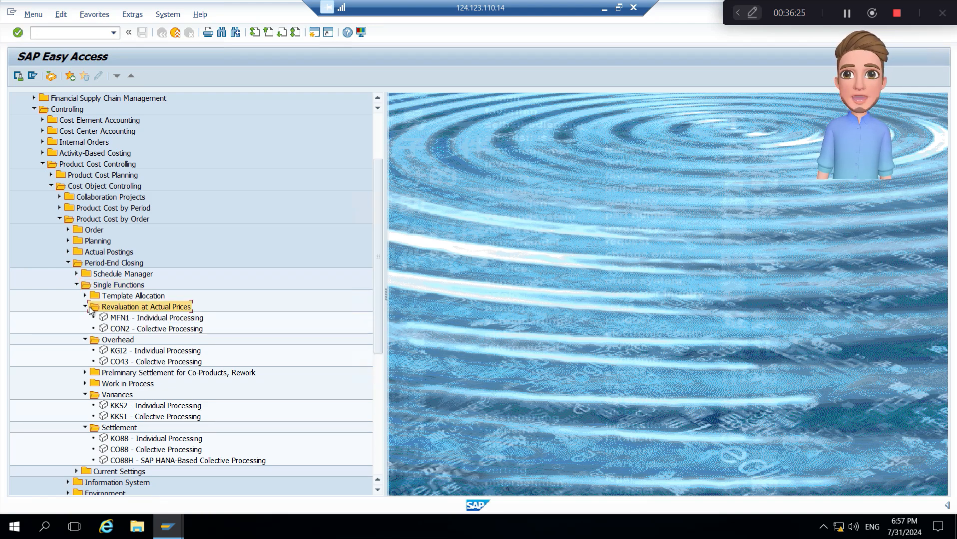
double_click(178, 321)
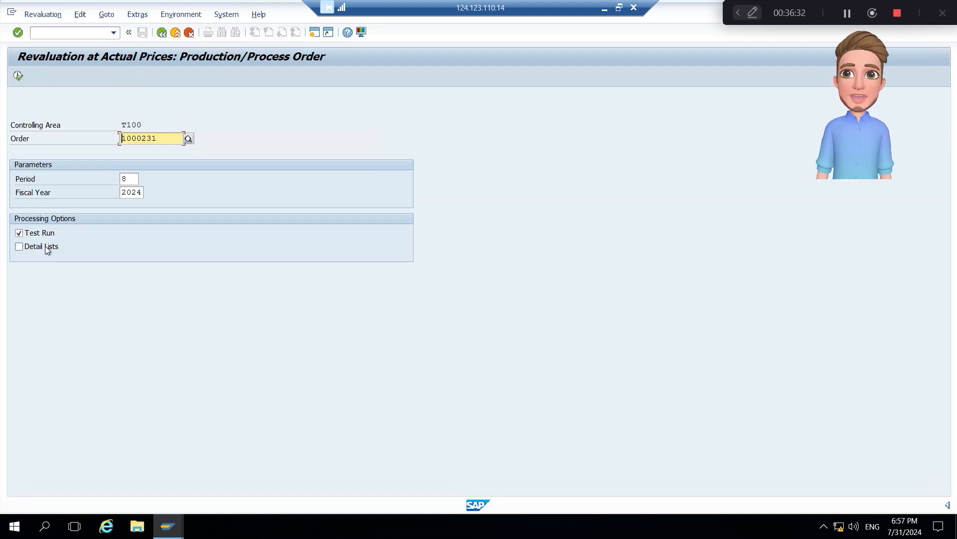
- Select Detail Lists, clear Test Run, and execute the production order's revaluation at actual prices
click(45, 246)
click(42, 232)
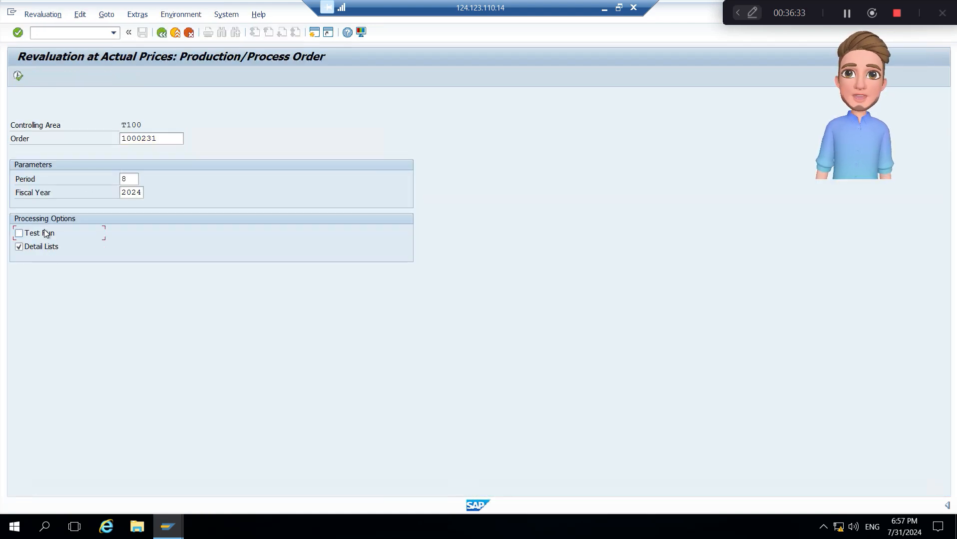
click(19, 76)
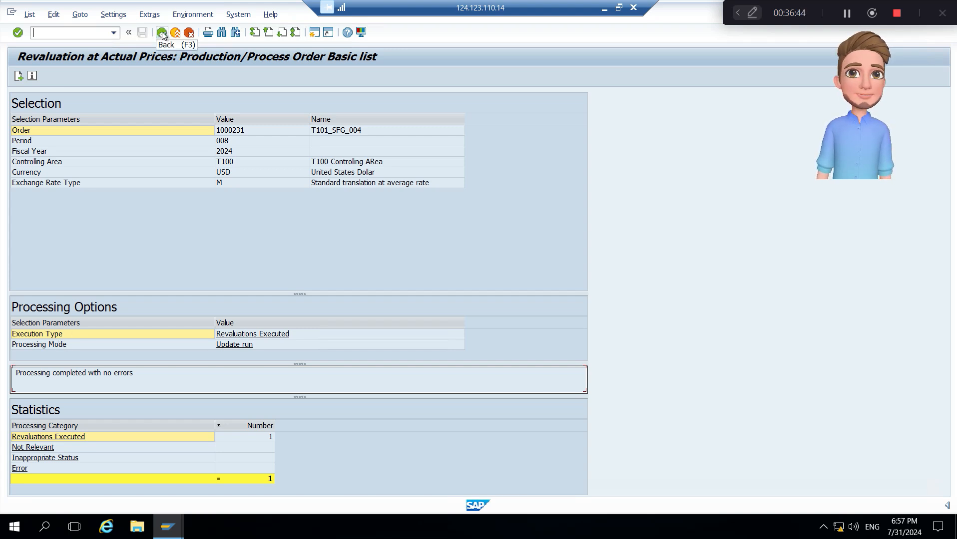
- Examine the revaluation amounts per activity type in the detail list and return to the basic list
click(20, 76)
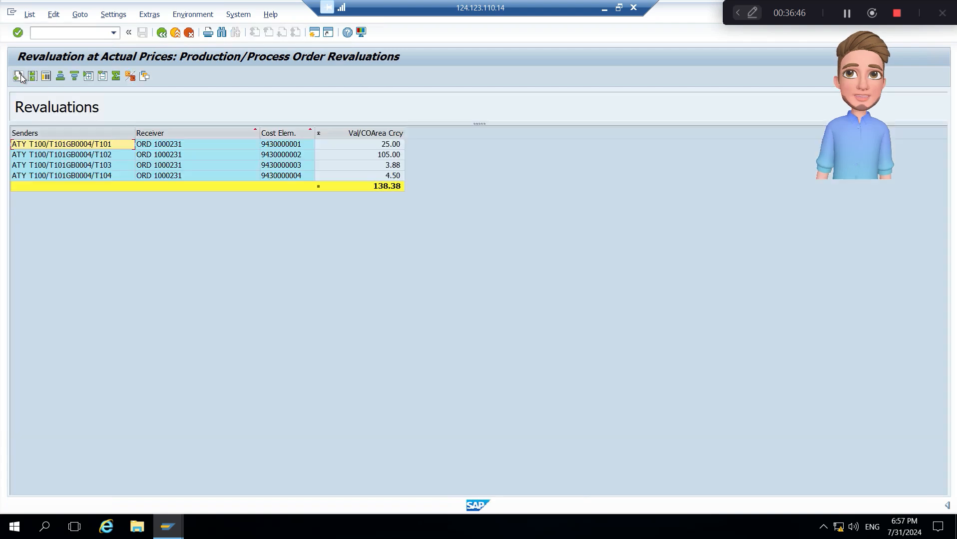
click(378, 133)
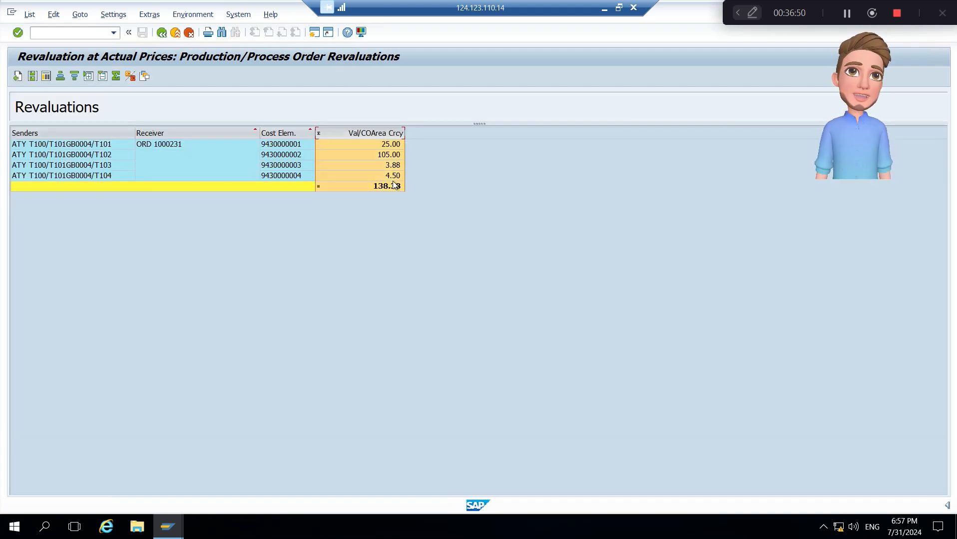
click(161, 33)
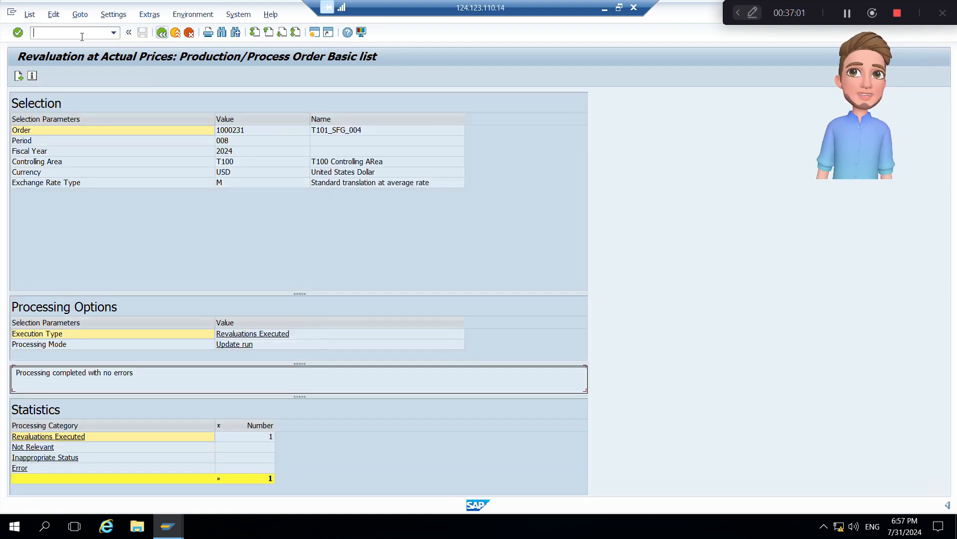
- Open the Cost Centers: Actual/Plan/Variance report with the previously used command /NS_ALR_87013611
click(114, 33)
click(89, 53)
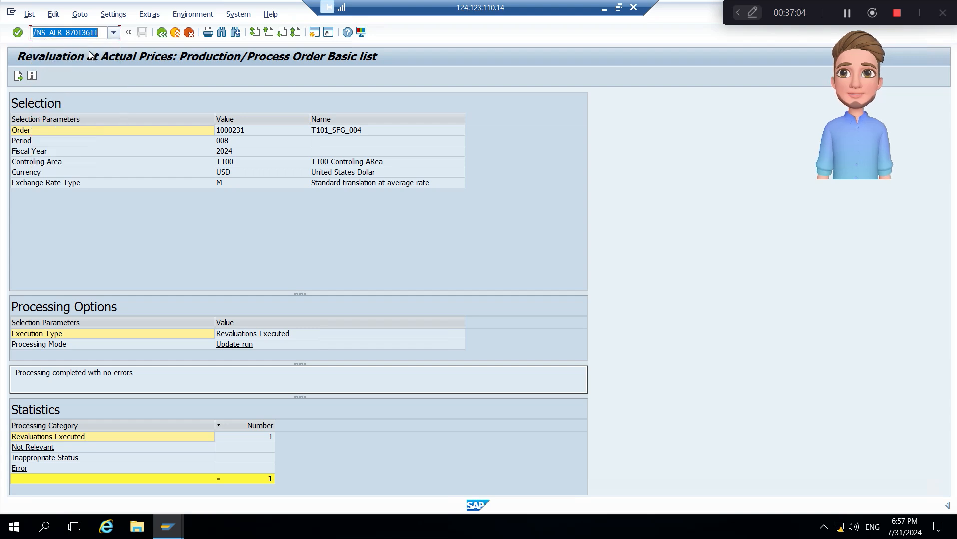
key(Return)
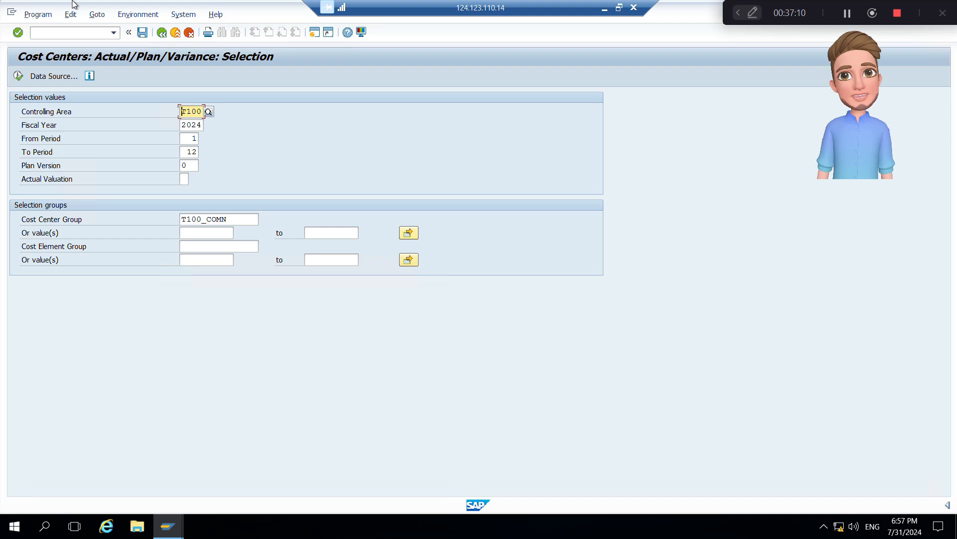
- Clear the cost center group, enter T101gb0004 as the cost center value, and run the report to examine over/underabsorption
click(242, 221)
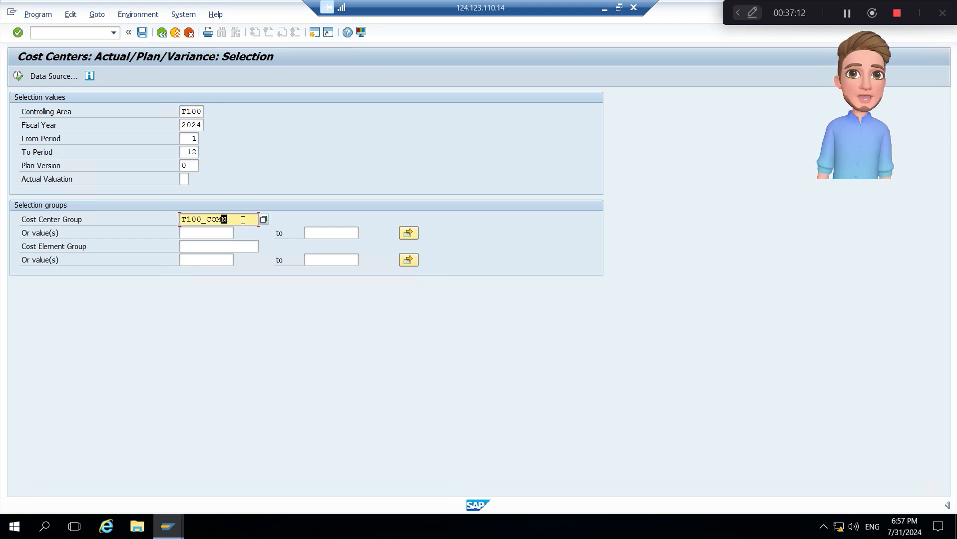
key(BackSpace)
key(BackSpace)
key(BackSpace)
key(BackSpace)
key(BackSpace)
key(BackSpace)
key(BackSpace)
key(BackSpace)
key(BackSpace)
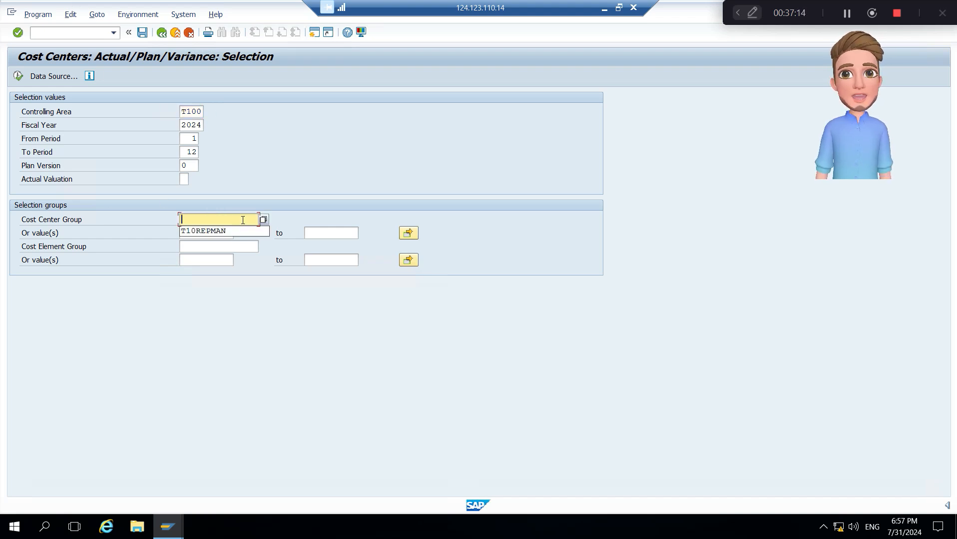
click(231, 233)
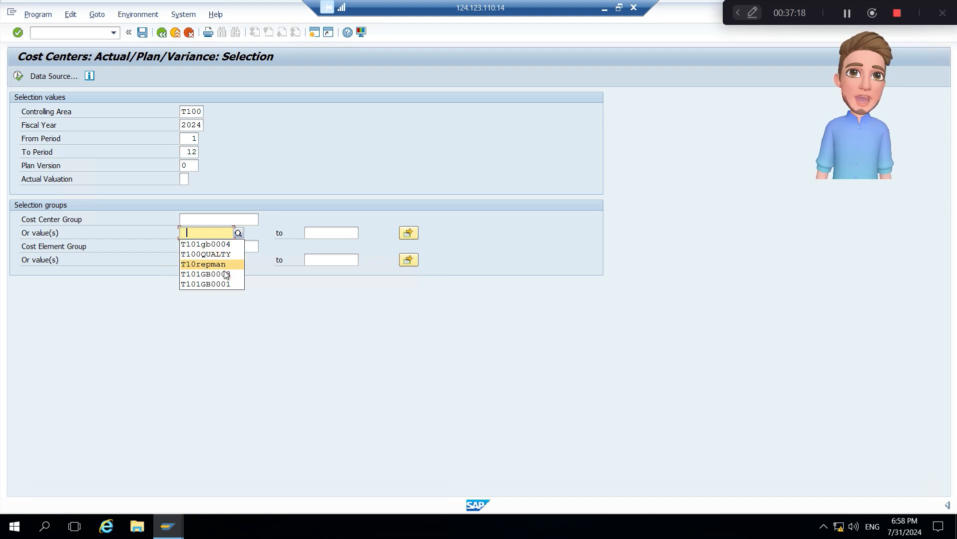
click(224, 244)
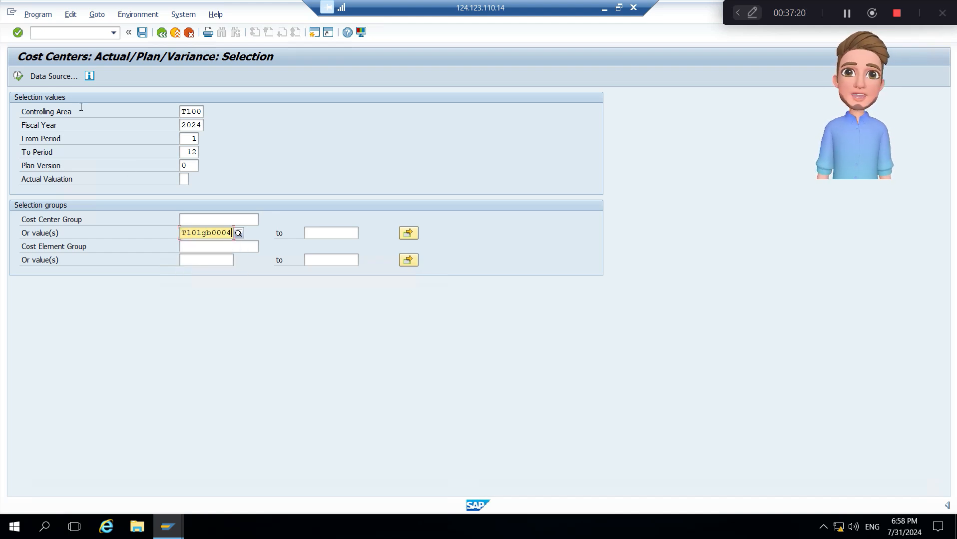
click(19, 77)
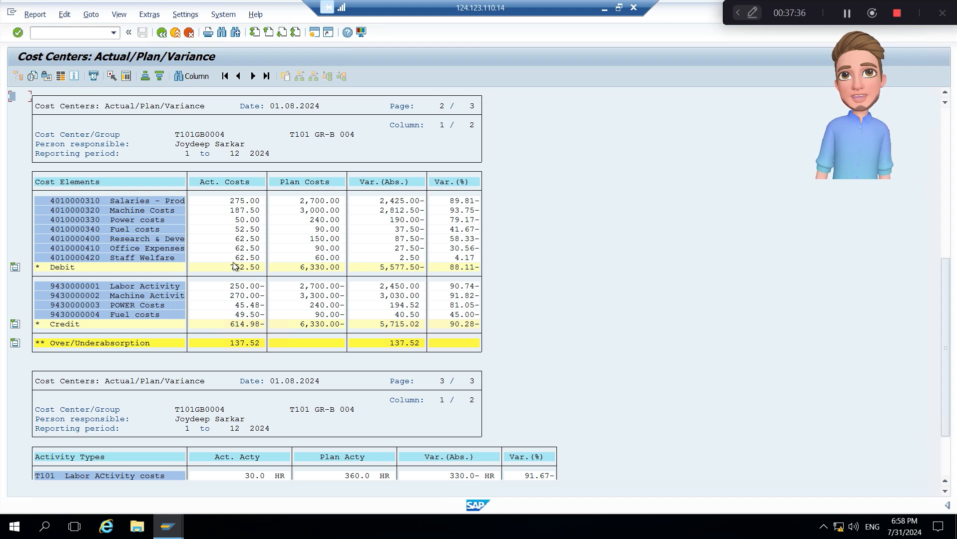
click(93, 33)
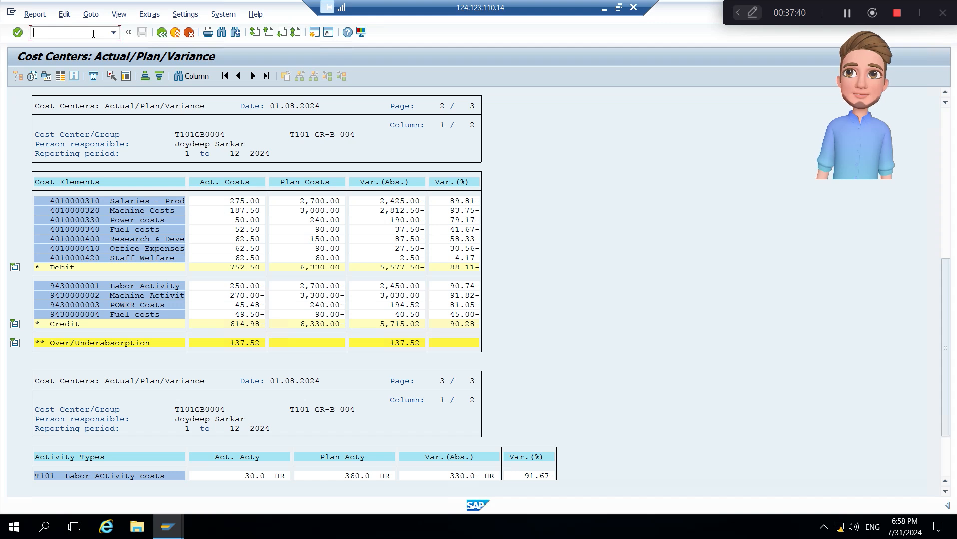
text(/NK)
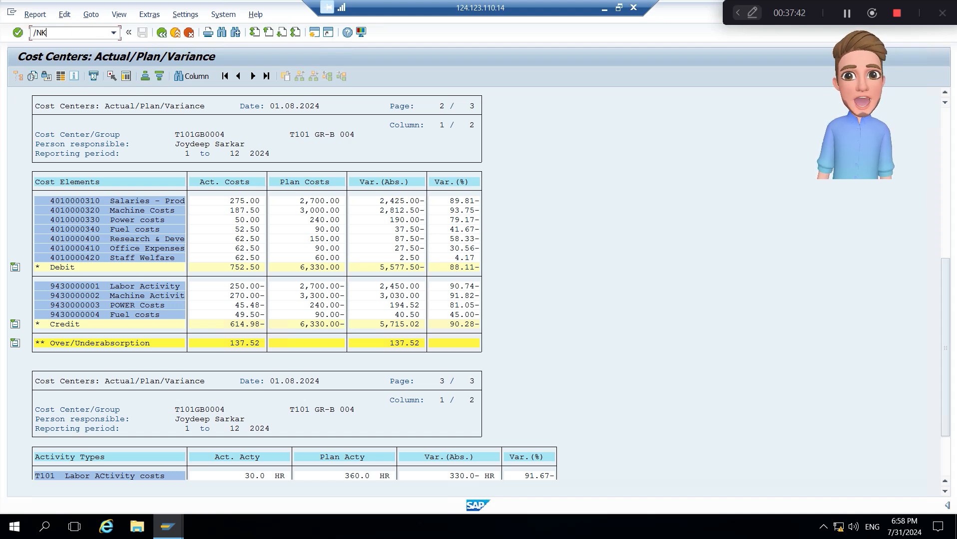
text(SS1)
key(Return)
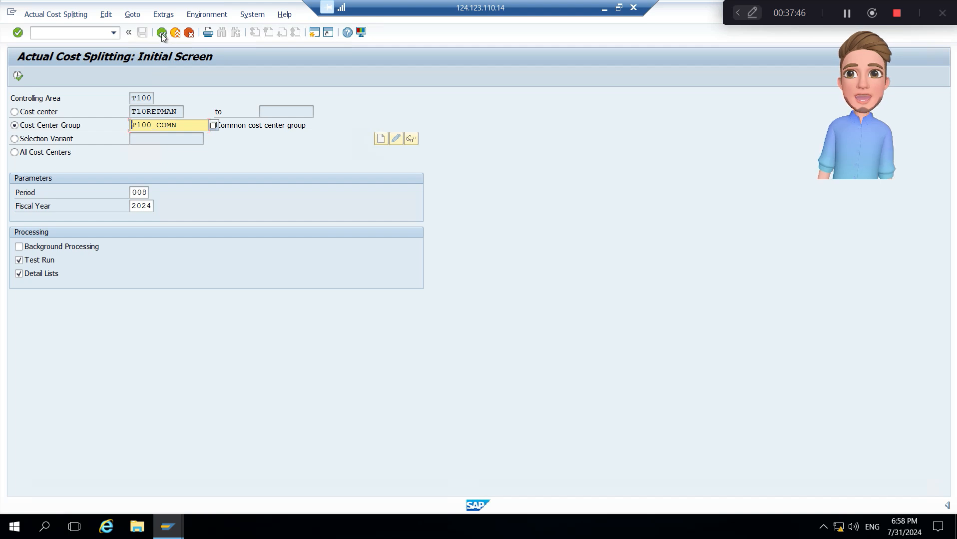
- Return to SAP Easy Access with /n and reopen MFN1 - Individual Processing for Revaluation at Actual Prices
click(106, 35)
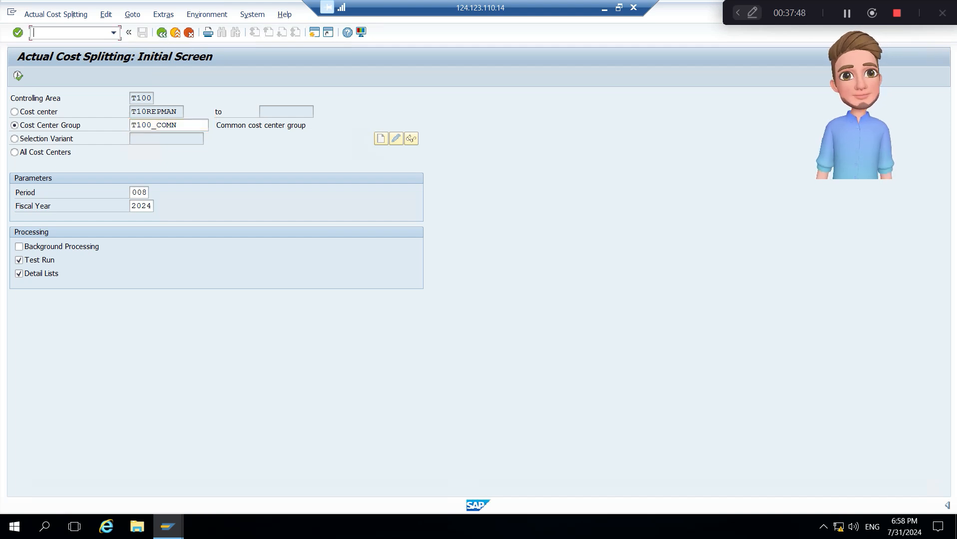
text(/n)
key(Return)
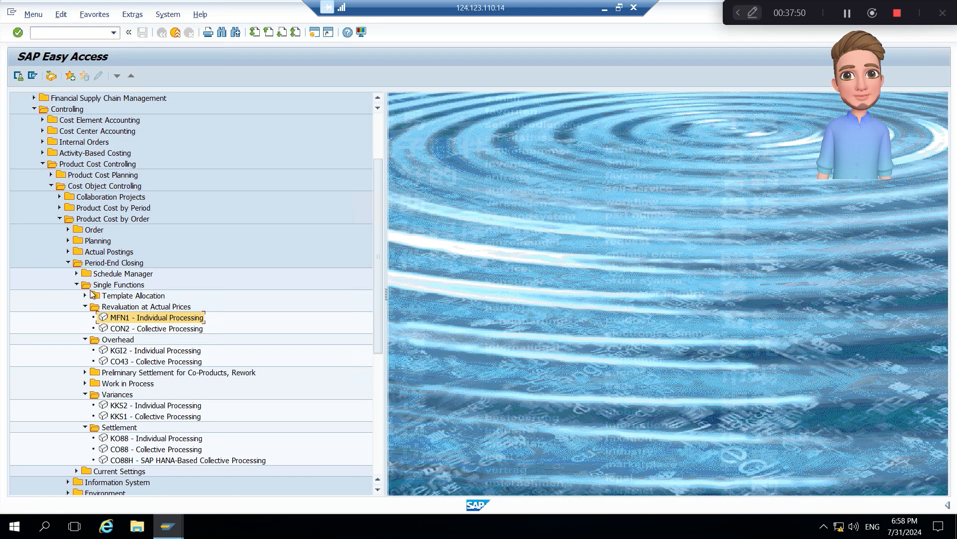
double_click(147, 319)
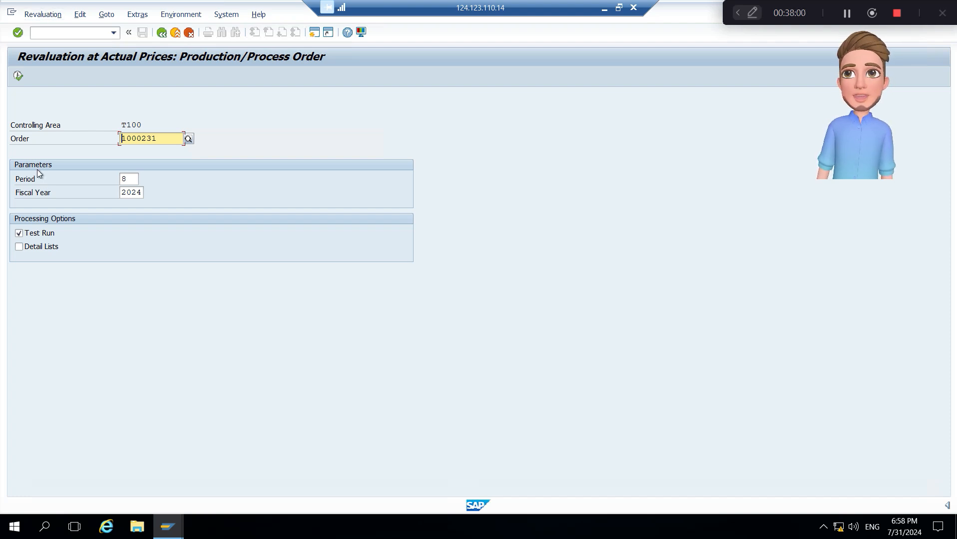
- Clear Test Run, select Detail Lists, reverse the production order's revaluation, and return to SAP Easy Access
click(35, 234)
click(31, 247)
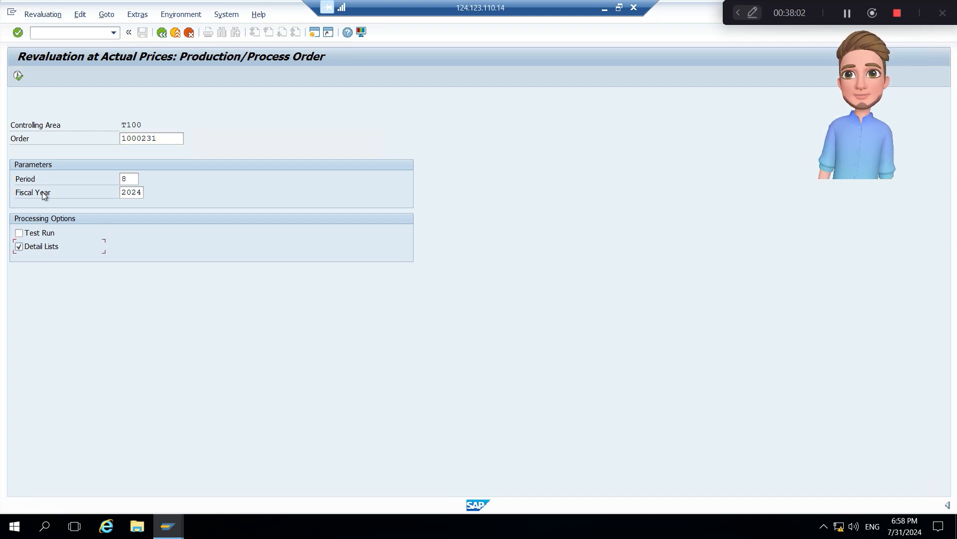
click(49, 16)
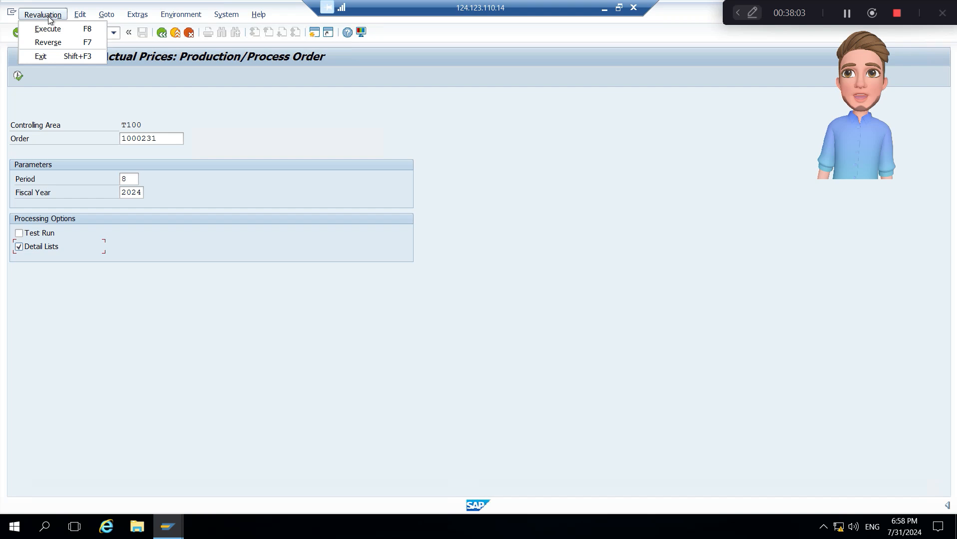
click(49, 42)
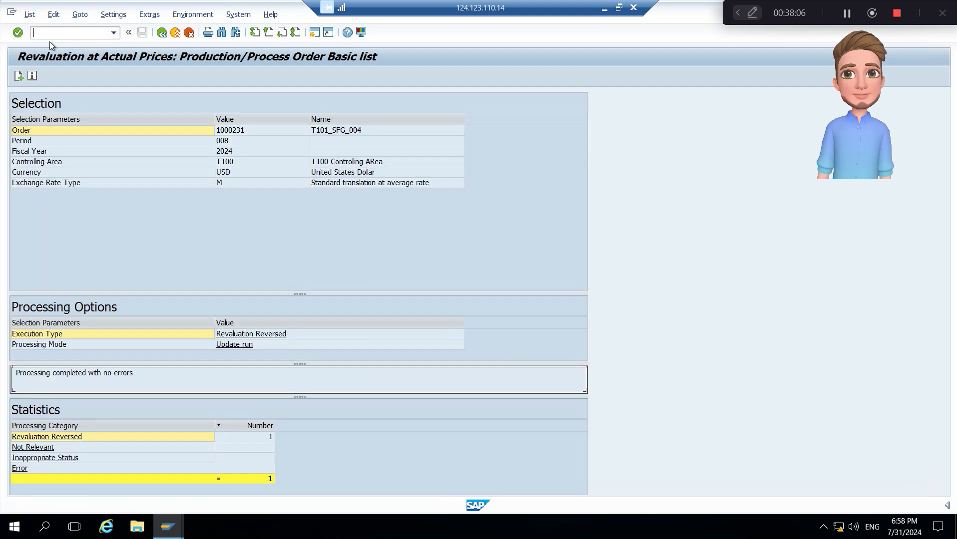
click(161, 33)
click(161, 34)
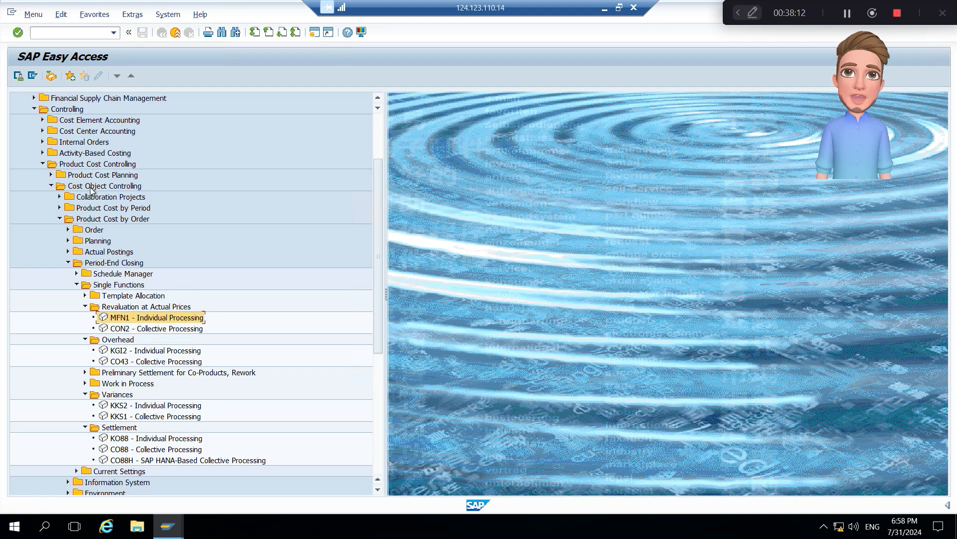
- Open KSS2 - Splitting under the Period-End Closing single functions of Cost Center Accounting
click(102, 131)
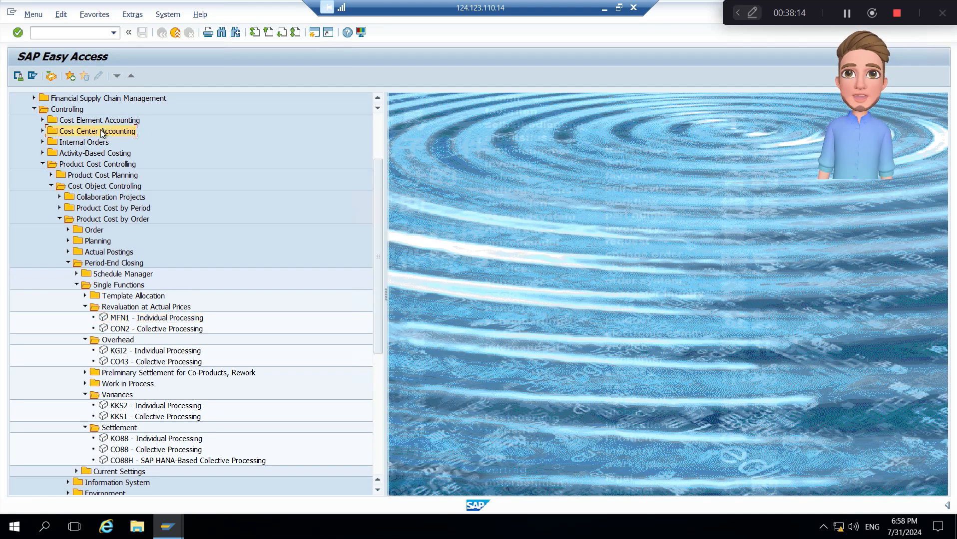
double_click(102, 132)
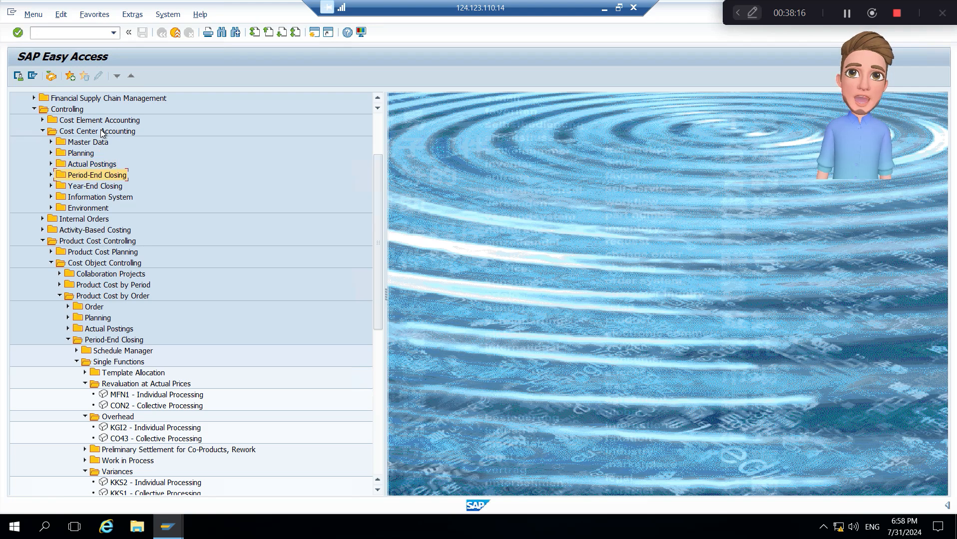
key(Right)
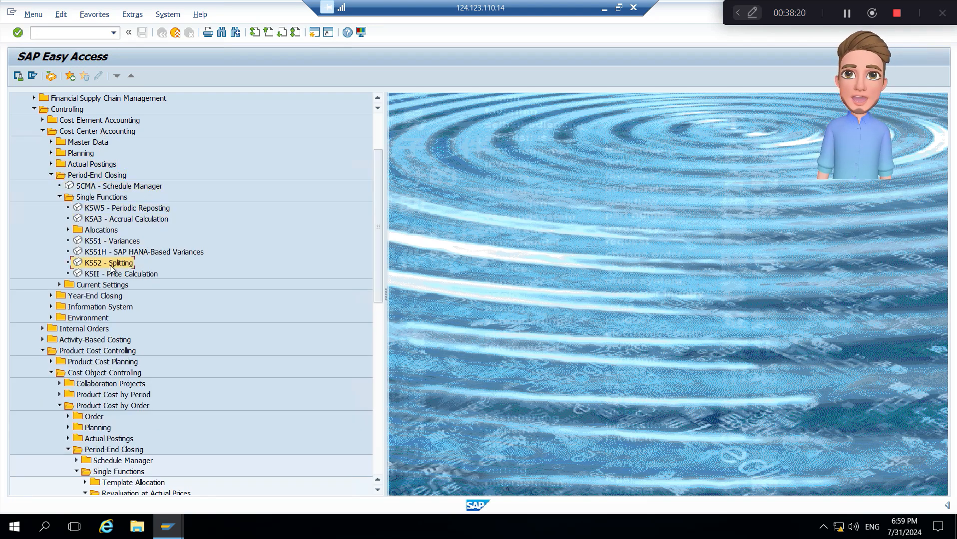
double_click(111, 264)
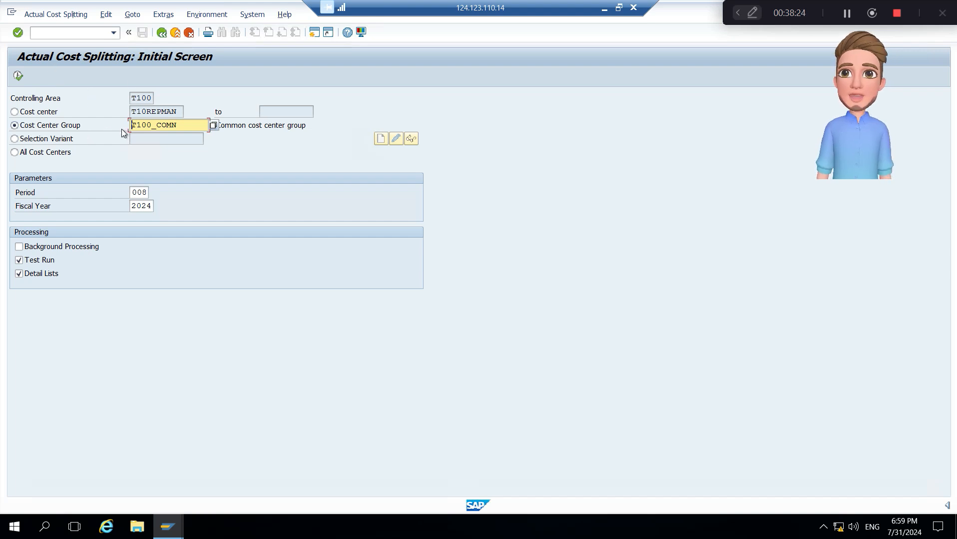
- Run actual cost splitting for cost center group T100_COMN with Test Run cleared, review the list, and return to the initial screen
click(19, 260)
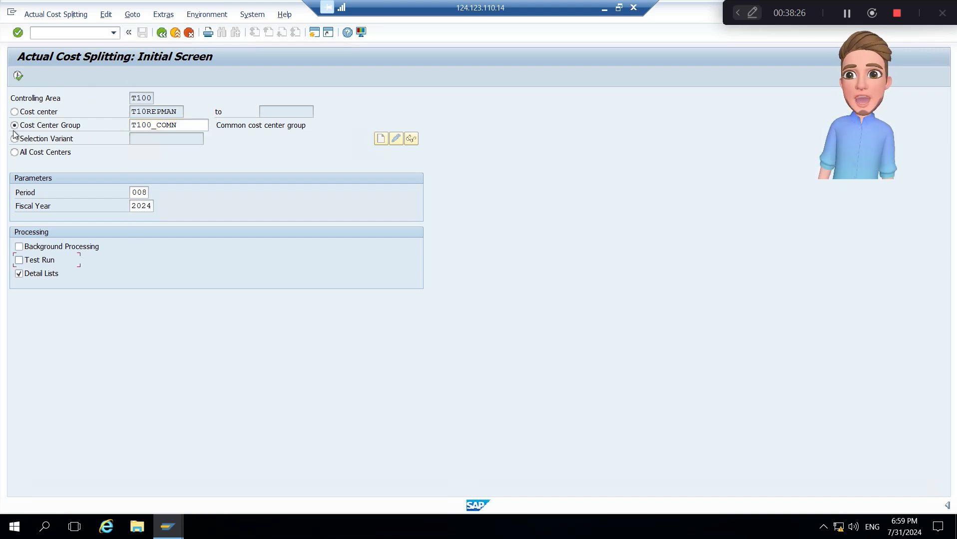
click(17, 77)
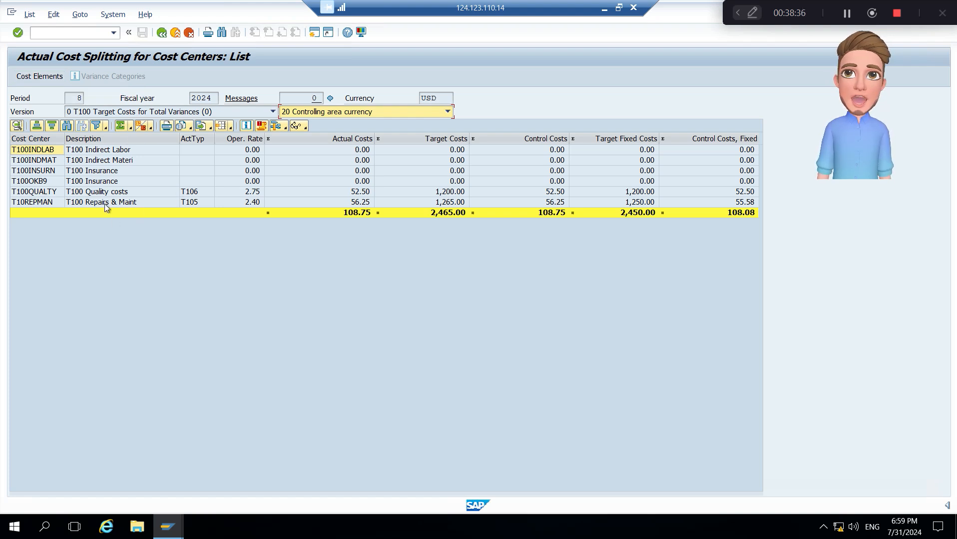
click(53, 199)
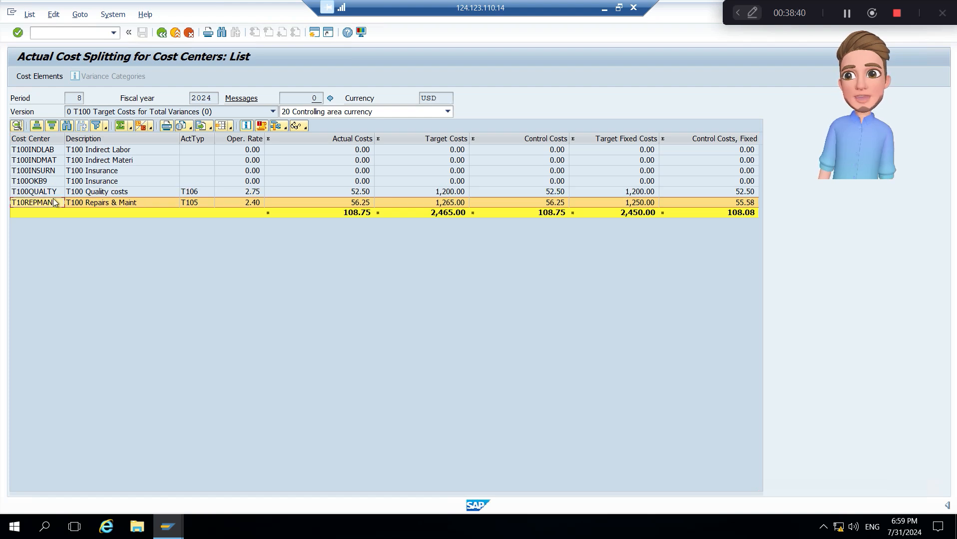
click(161, 33)
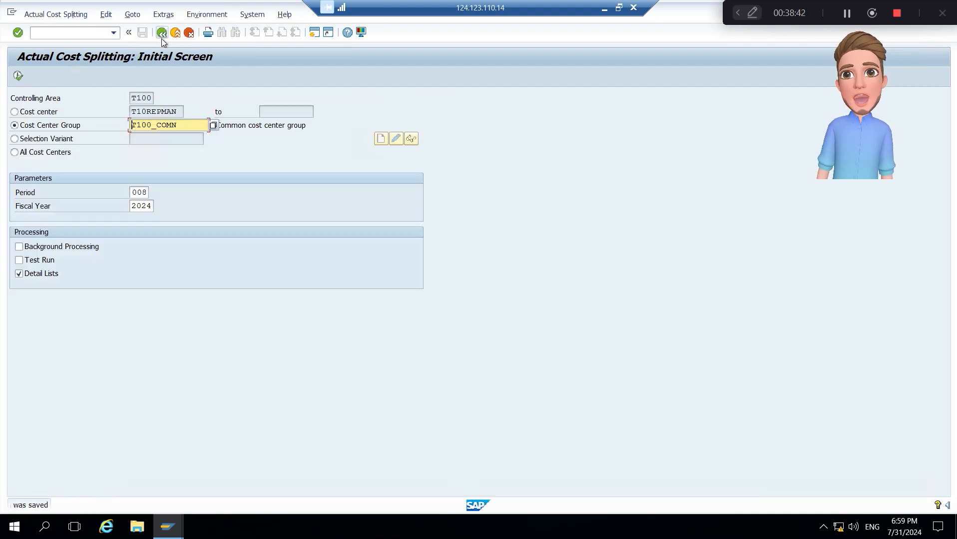
- Switch the actual cost splitting selection to an individual cost center and try T101GA0004
click(48, 113)
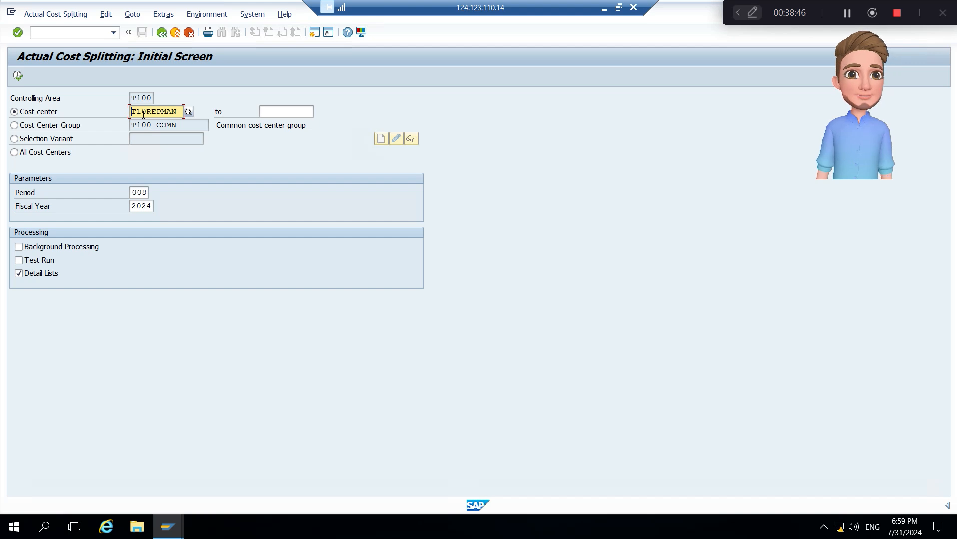
key(Delete)
key(Delete)
key(Delete)
key(Delete)
key(Delete)
key(Delete)
key(Delete)
key(Delete)
key(Delete)
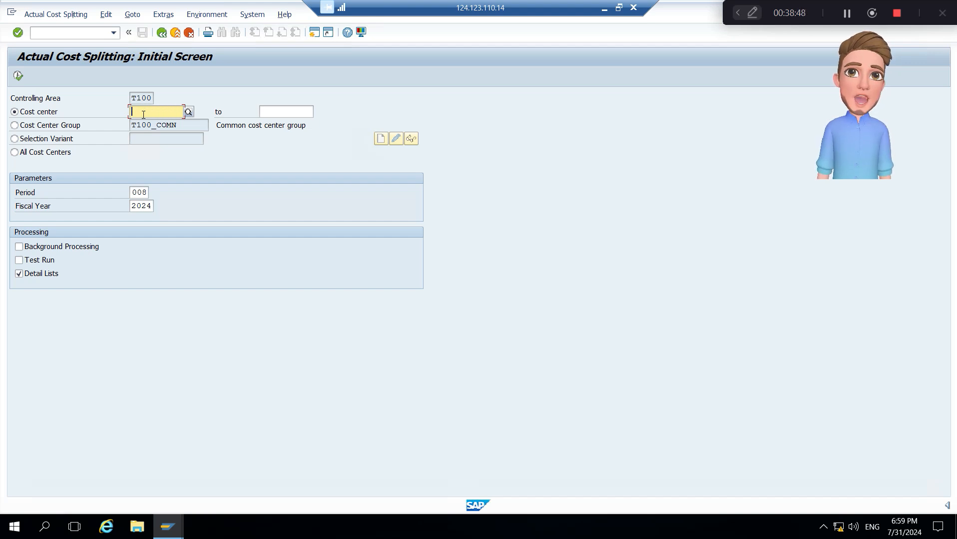
text(T1)
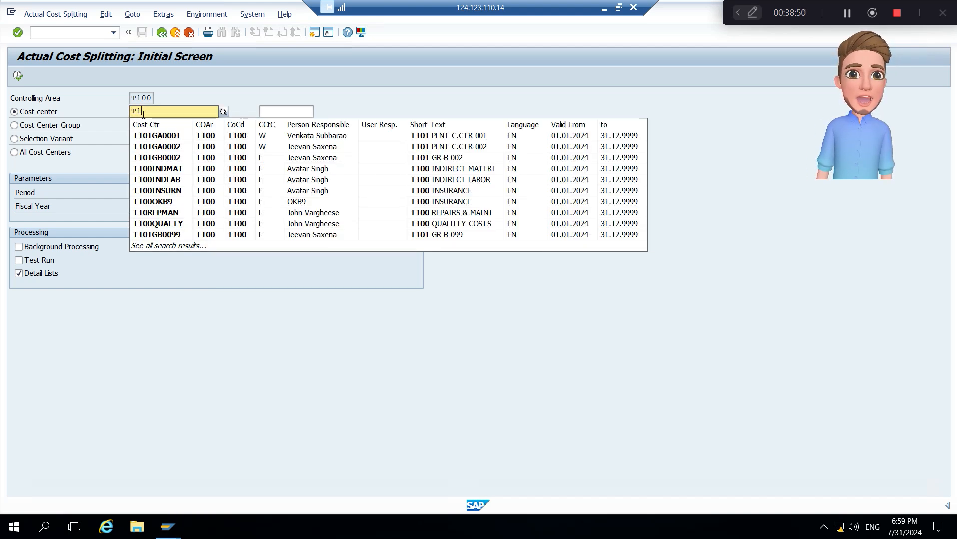
text(0)
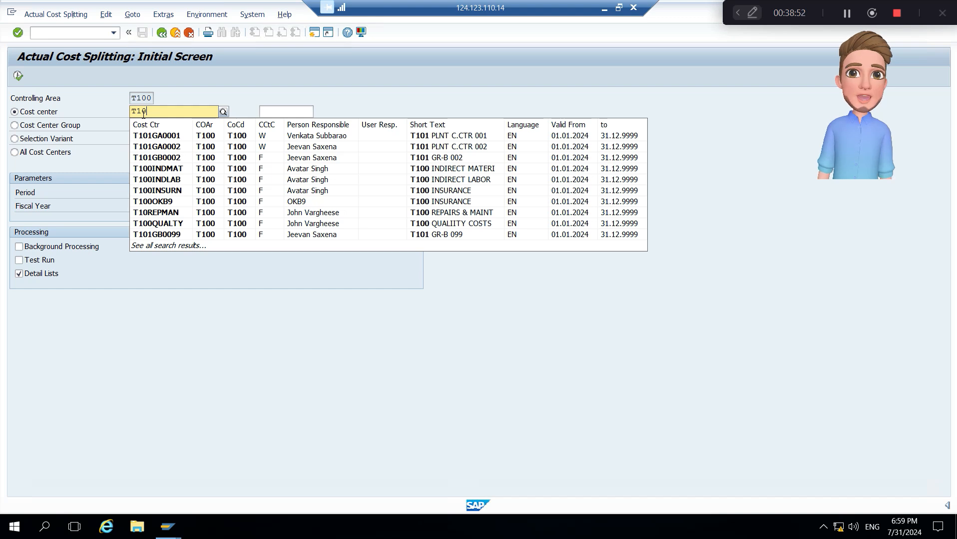
key(Down)
key(Down)
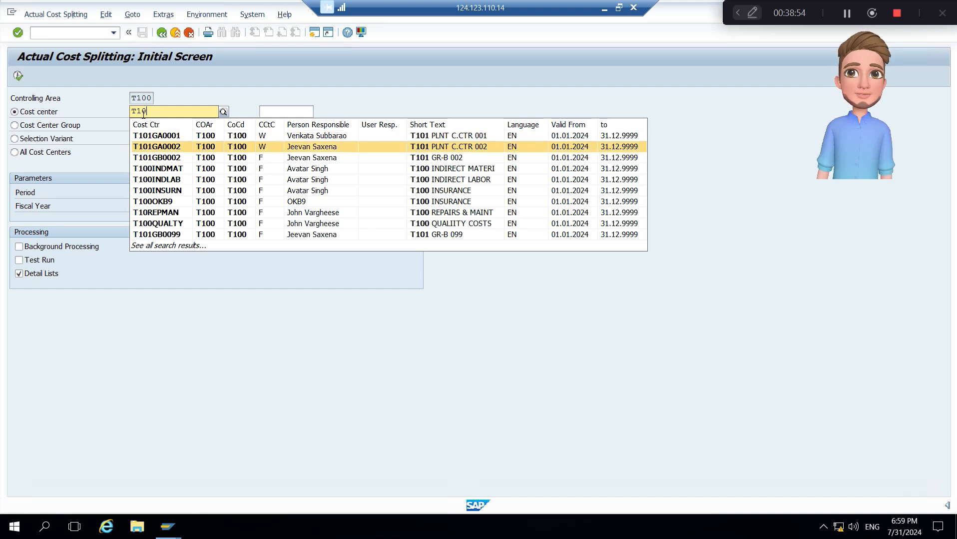
key(Return)
key(BackSpace)
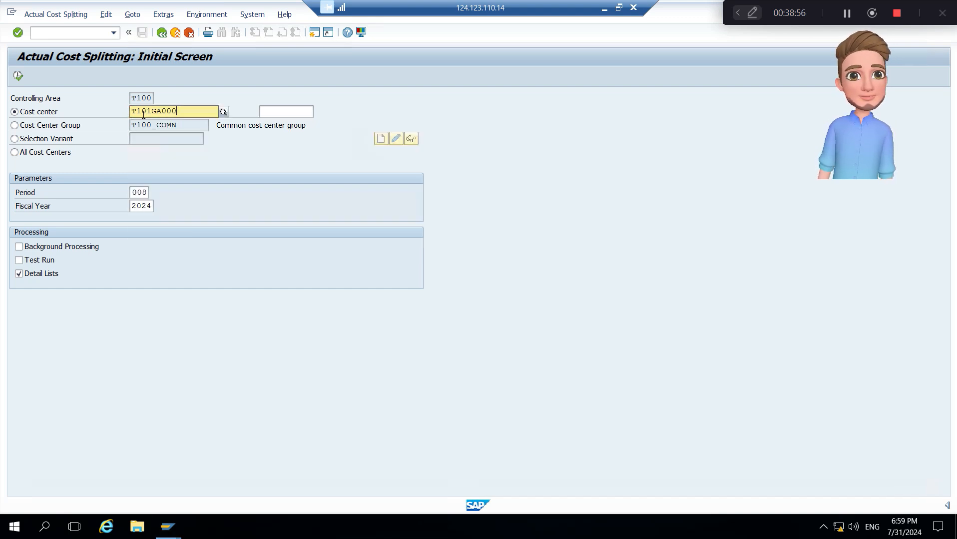
text(4)
key(Return)
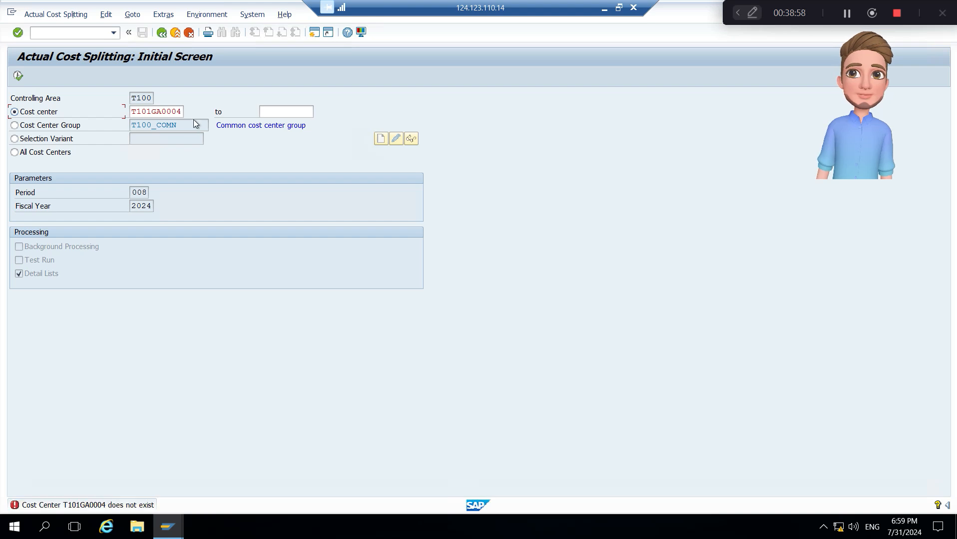
- Correct the cost center for actual cost splitting to T101GB0004
click(163, 112)
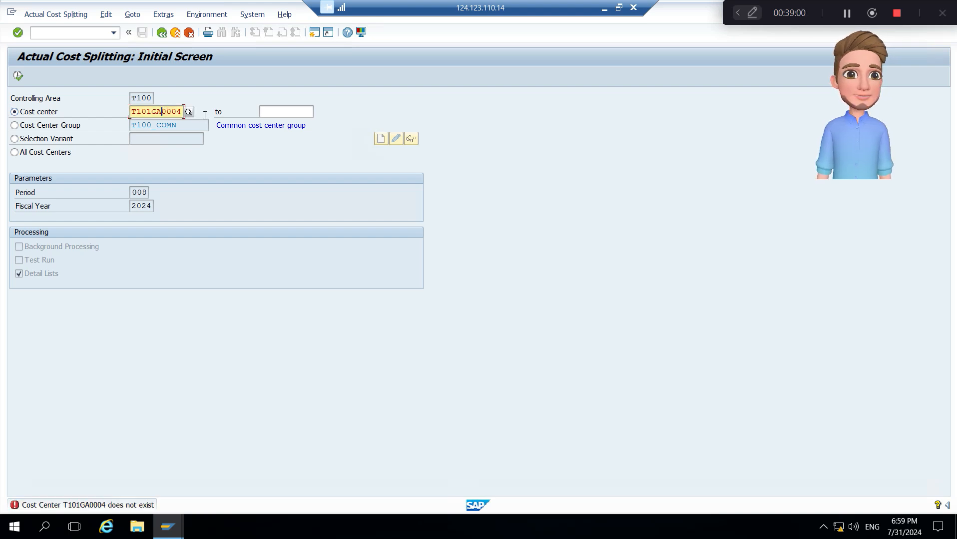
key(Delete)
key(Delete)
key(Delete)
key(Delete)
key(BackSpace)
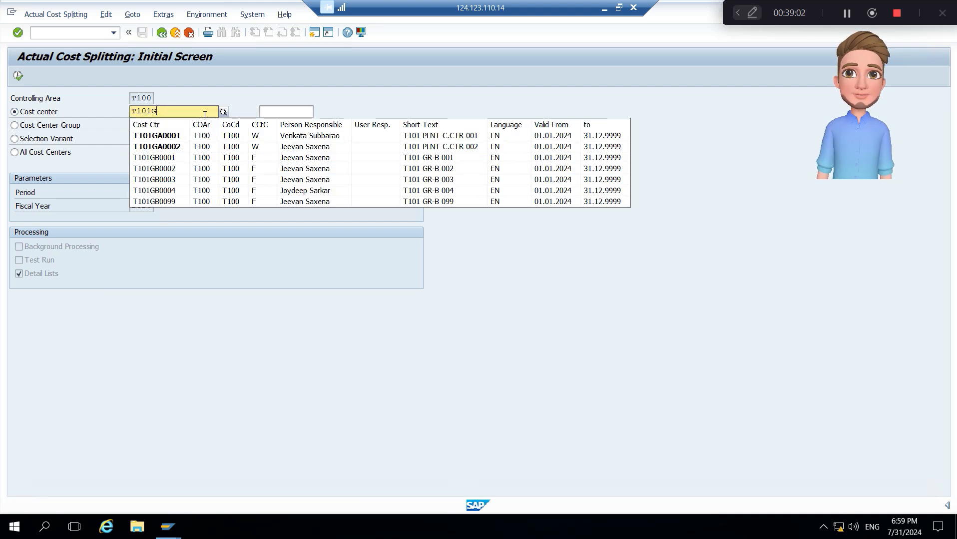
text(B0004)
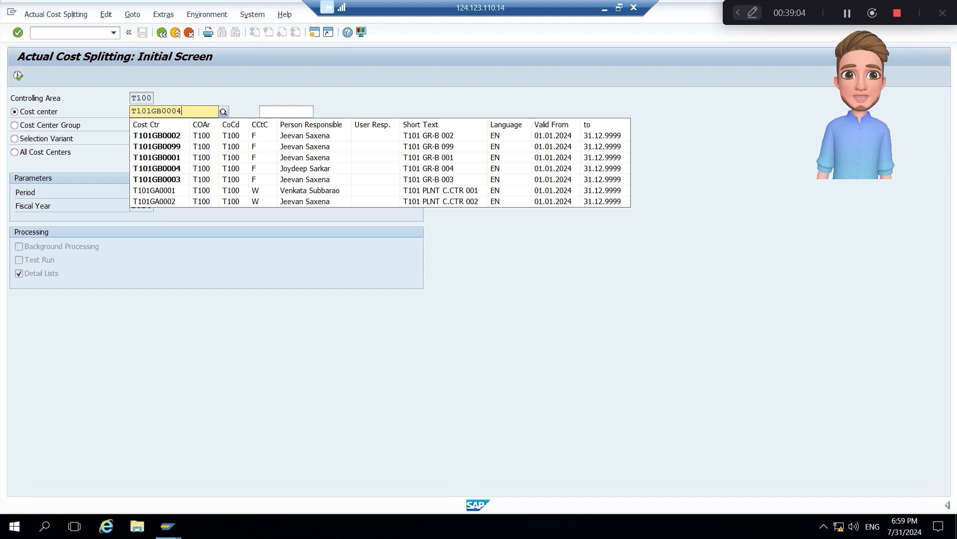
key(Return)
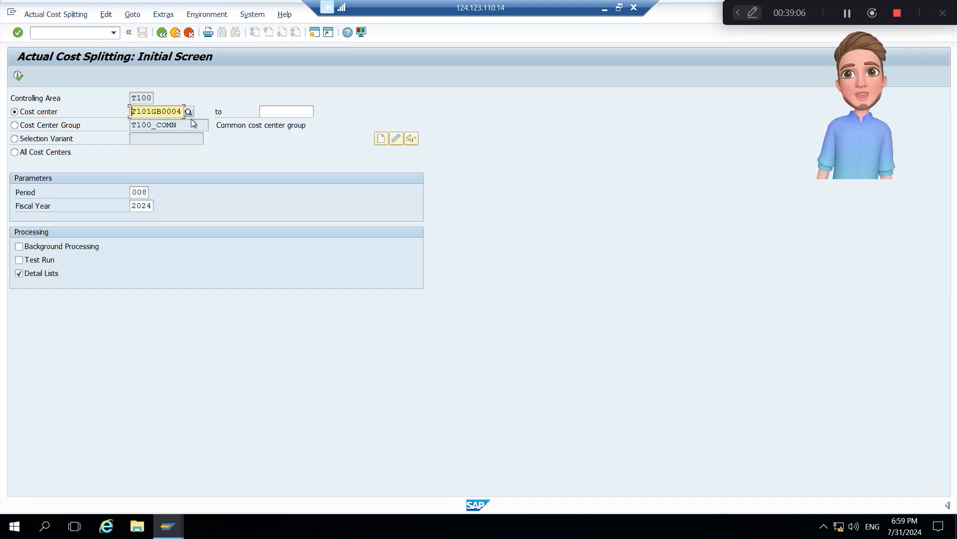
- Run actual cost splitting for the chosen cost center and return to SAP Easy Access
click(19, 75)
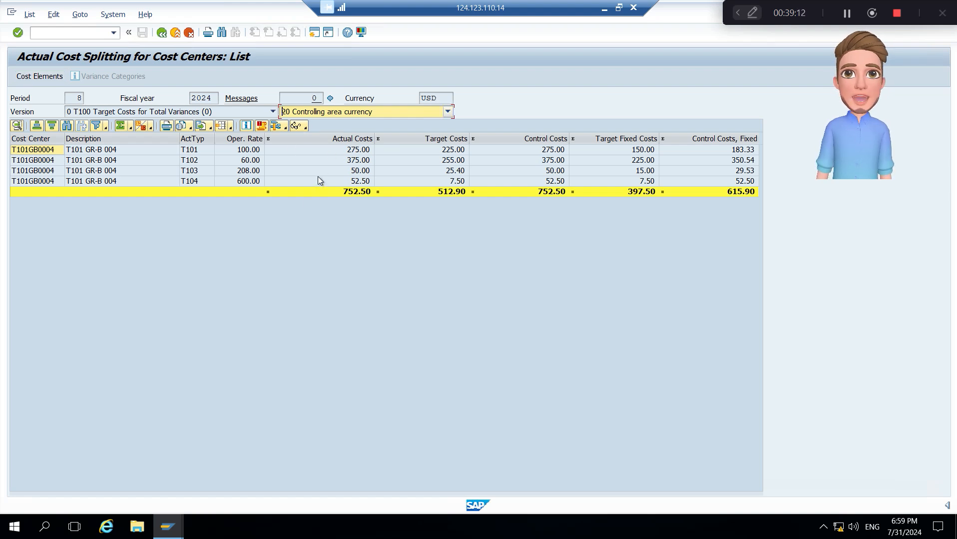
click(162, 33)
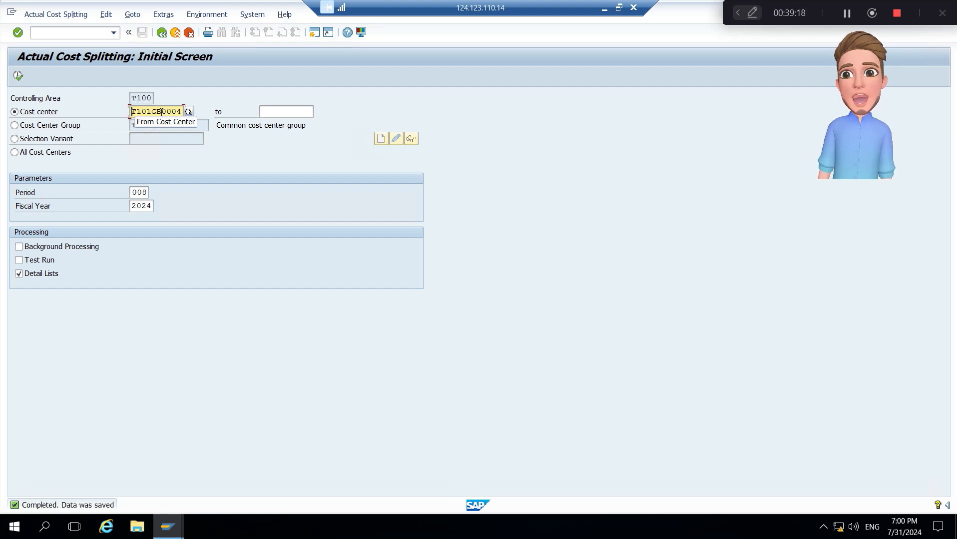
click(161, 33)
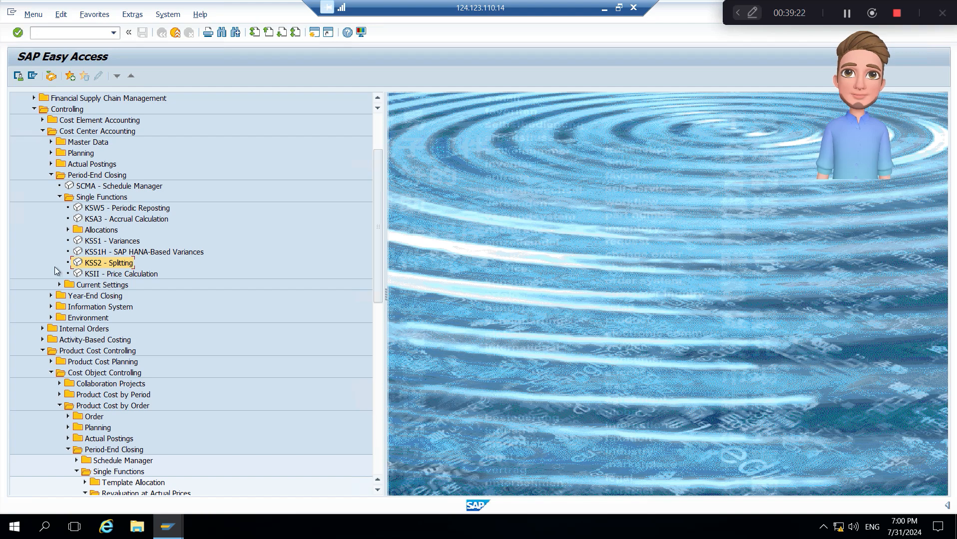
- Open KSII - Price Calculation and display the cost centers belonging to group T100_COMN
double_click(110, 274)
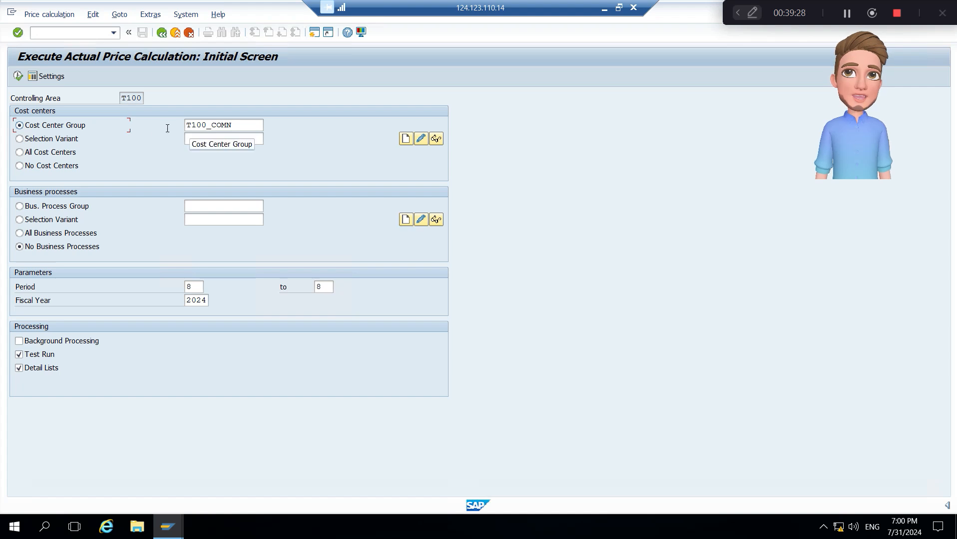
click(248, 124)
double_click(248, 124)
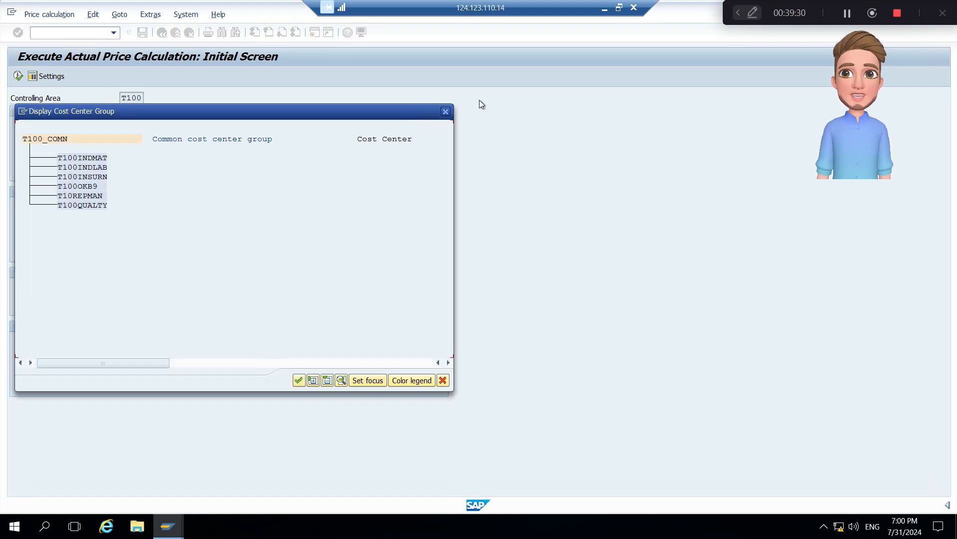
click(445, 112)
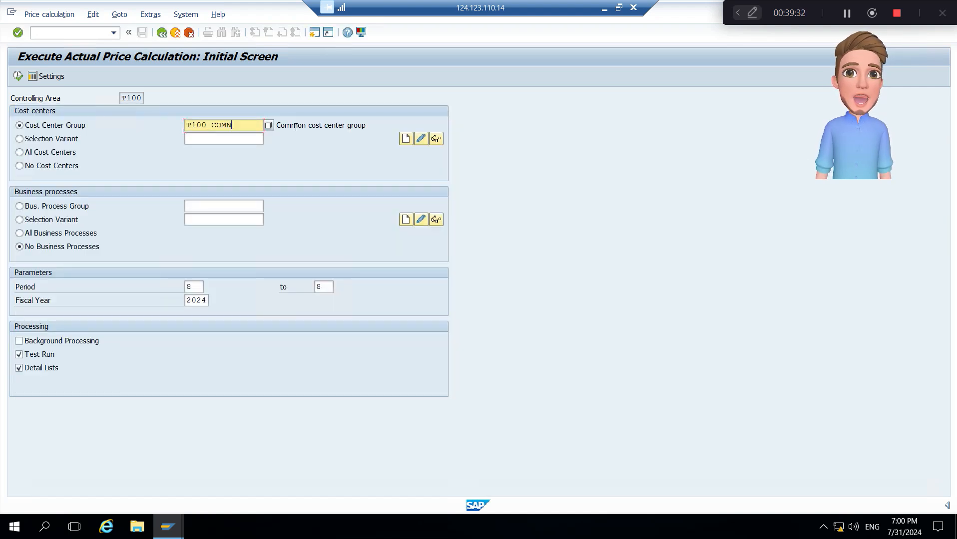
- Set the cost center group for the actual price calculation to T101GRB4
key(BackSpace)
key(BackSpace)
key(BackSpace)
key(BackSpace)
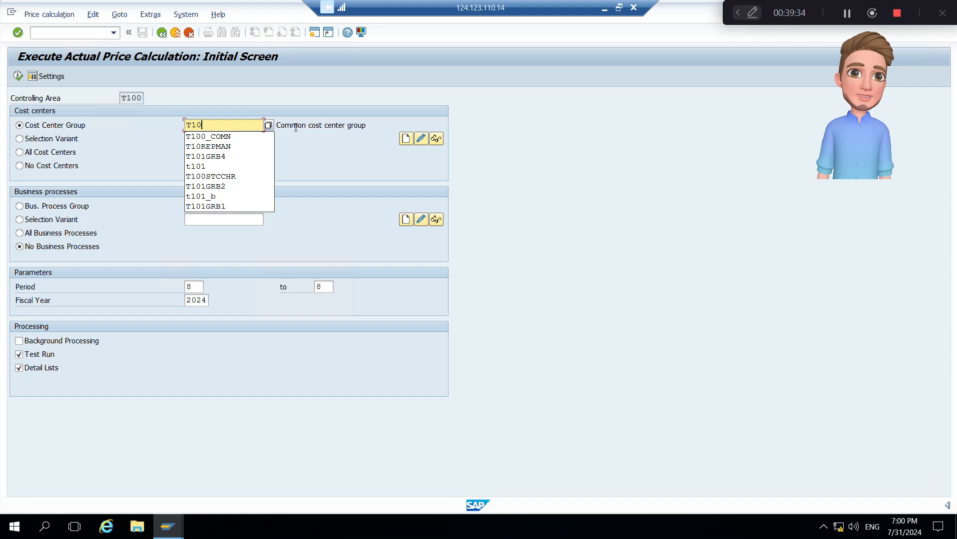
text(1gr)
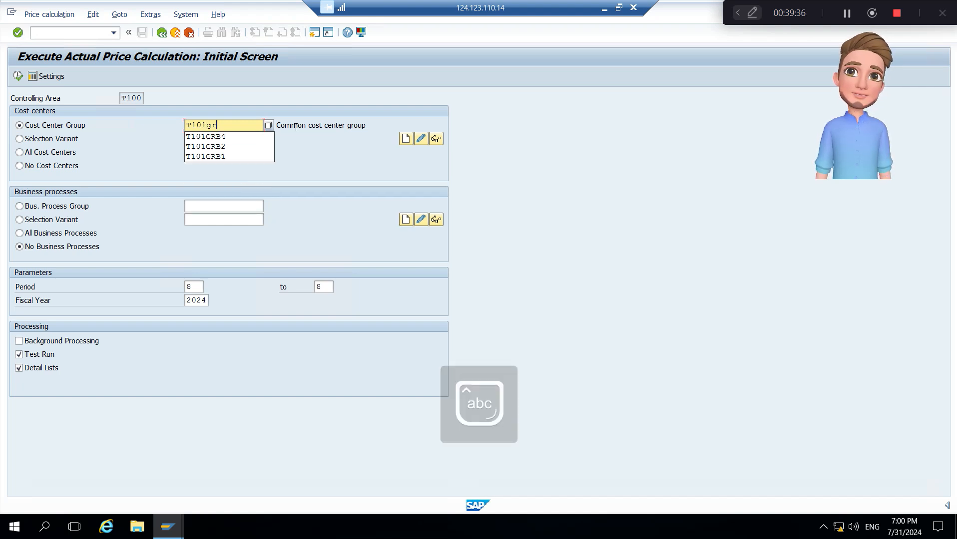
key(Down)
key(Return)
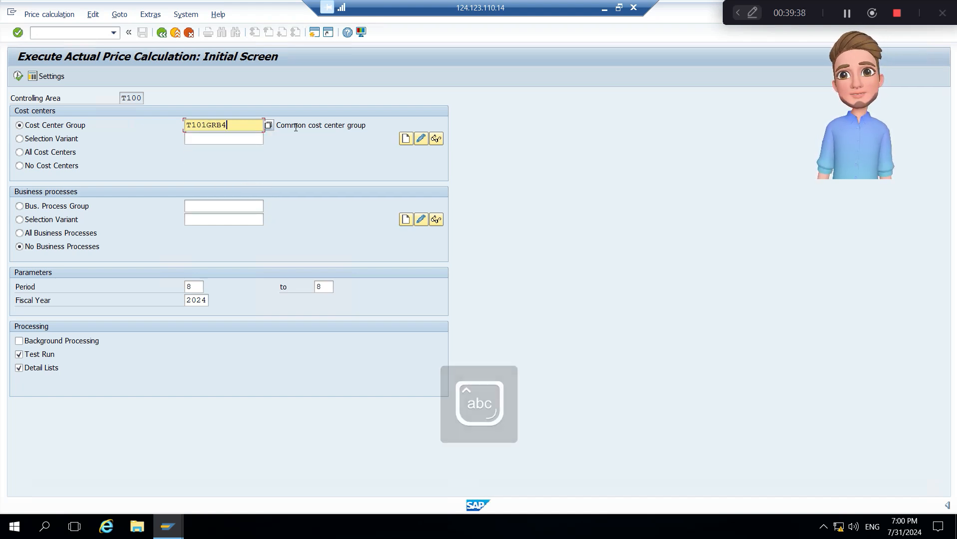
- Run the actual price calculation with Test Run cleared and acknowledge the posting information
click(38, 355)
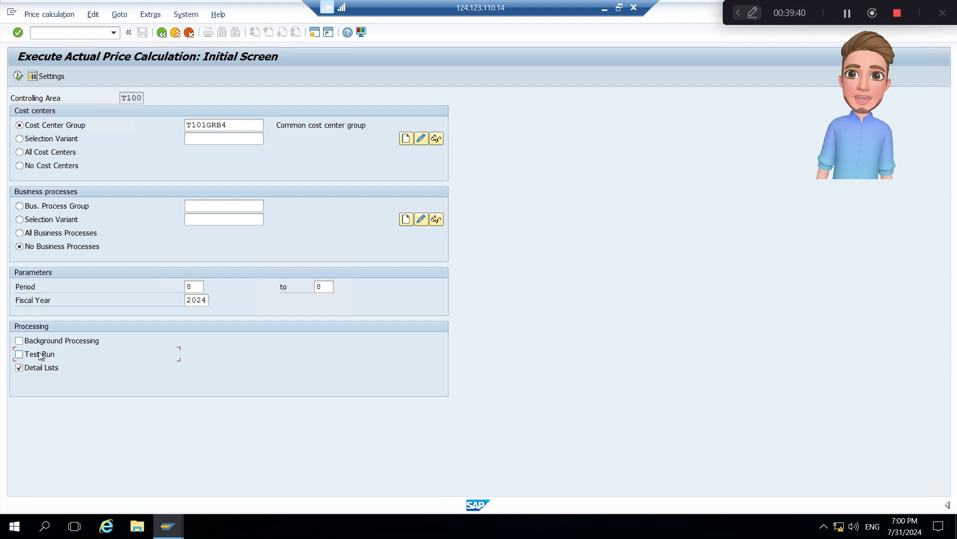
click(18, 76)
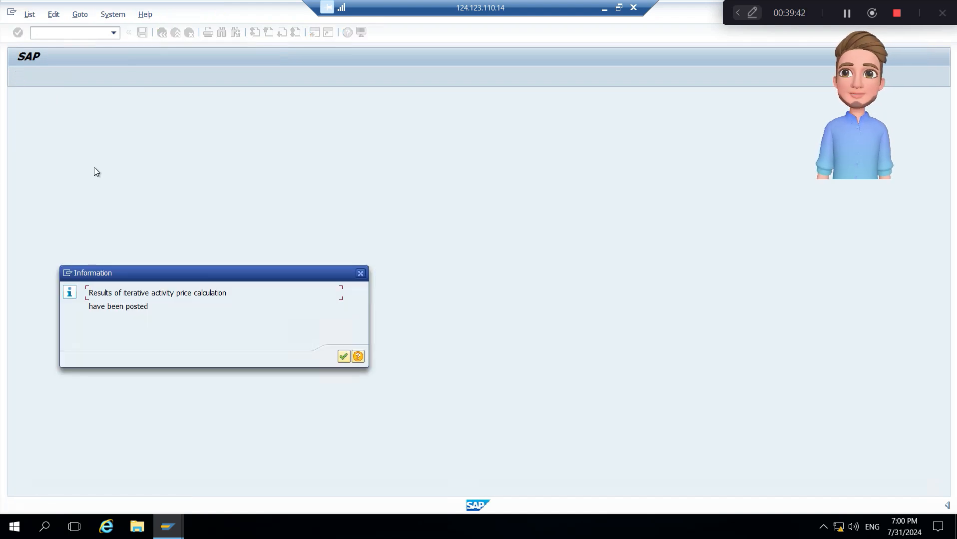
click(343, 355)
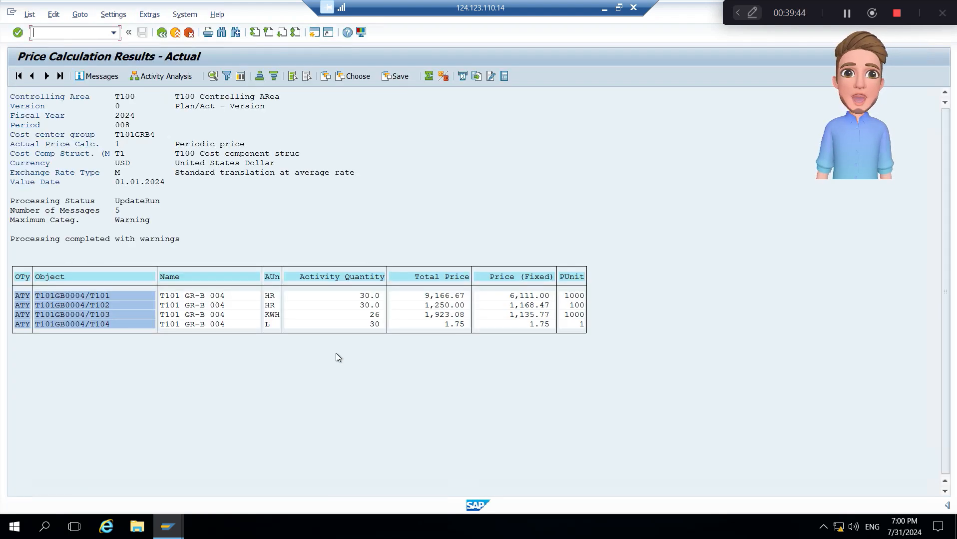
- Change the price unit format of the calculation results to 1 and check the total price of activity type T102
click(114, 16)
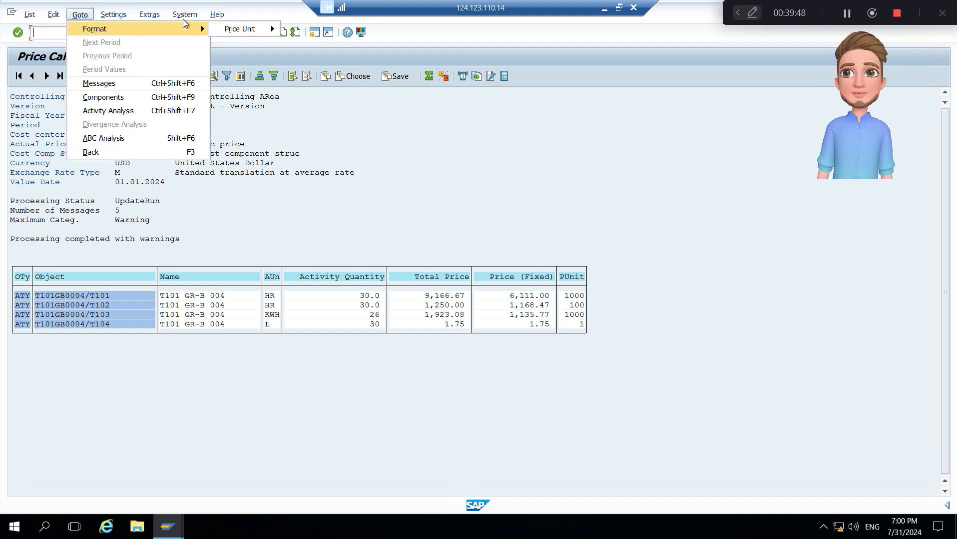
mouse_move(184, 15)
mouse_move(79, 14)
mouse_move(116, 29)
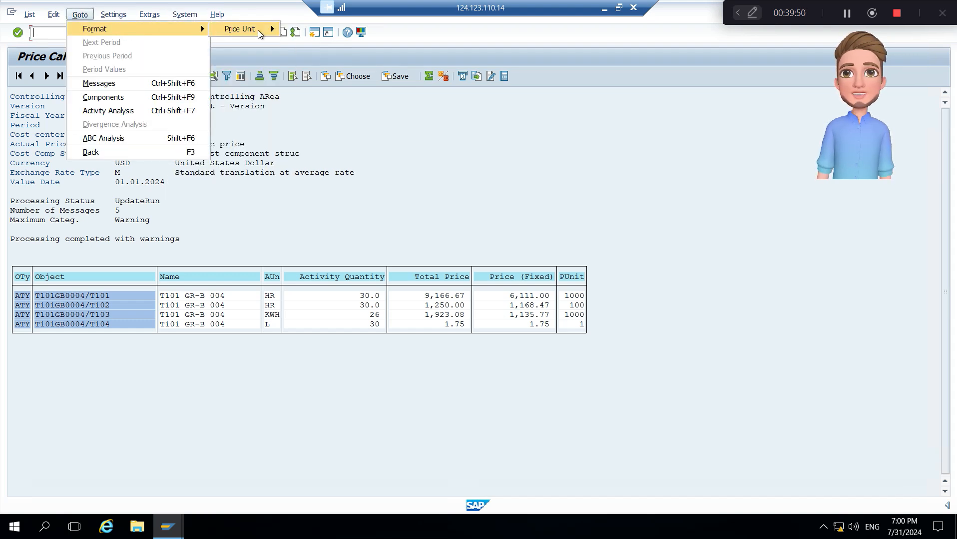
mouse_move(259, 31)
click(307, 29)
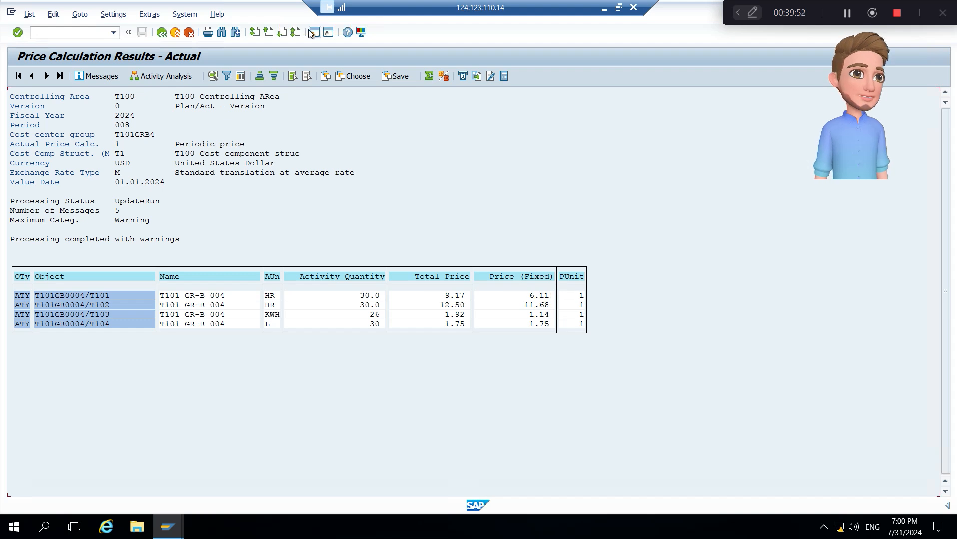
click(447, 307)
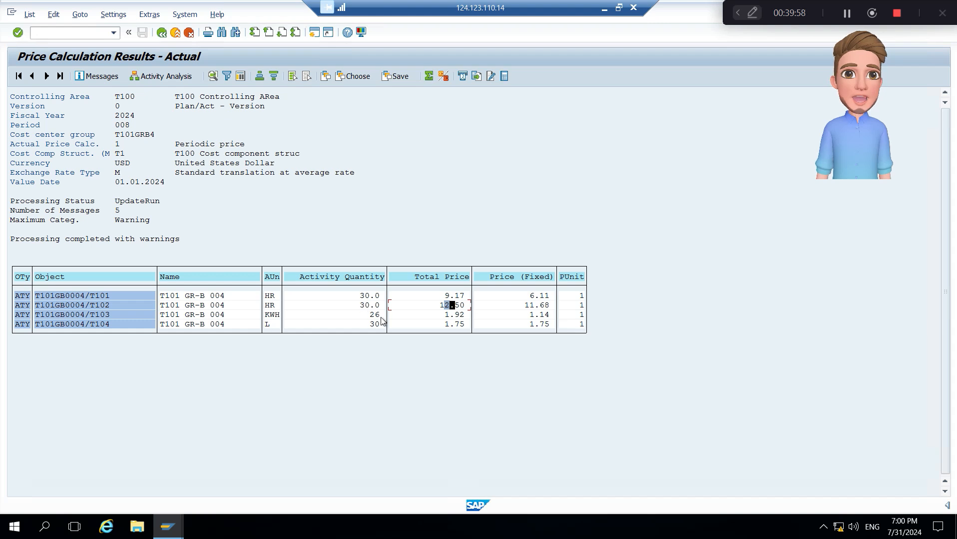
- Go to Revaluation at Actual Prices for individual production orders with /nmfn1
click(69, 31)
text(/nmf)
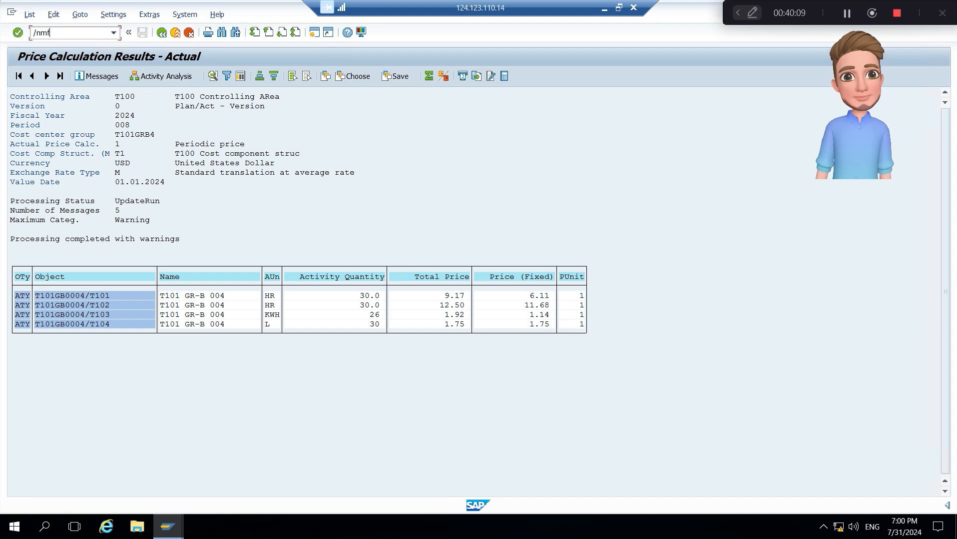
text(1)
key(Return)
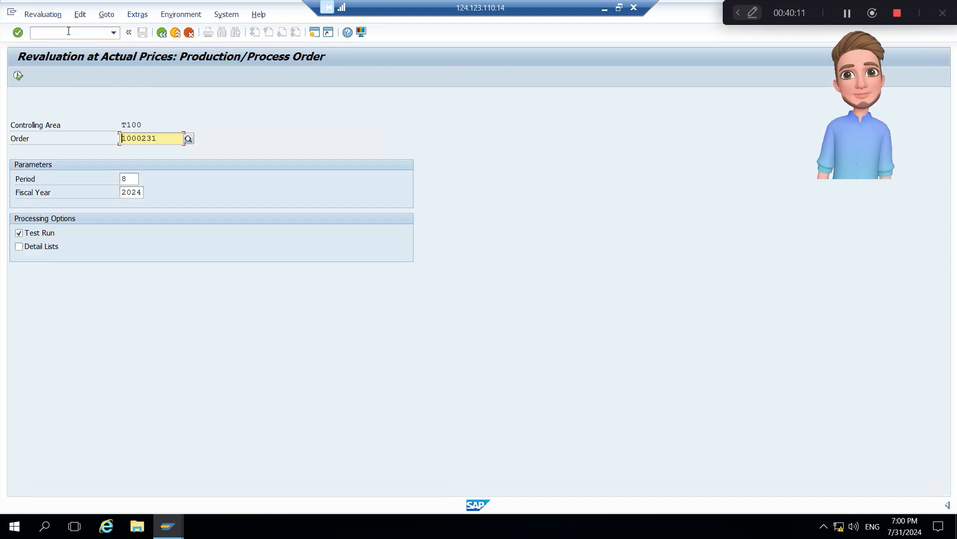
- Run the production order's revaluation with Detail Lists selected and Test Run cleared, and examine the T102 amount in the revaluations list
click(48, 246)
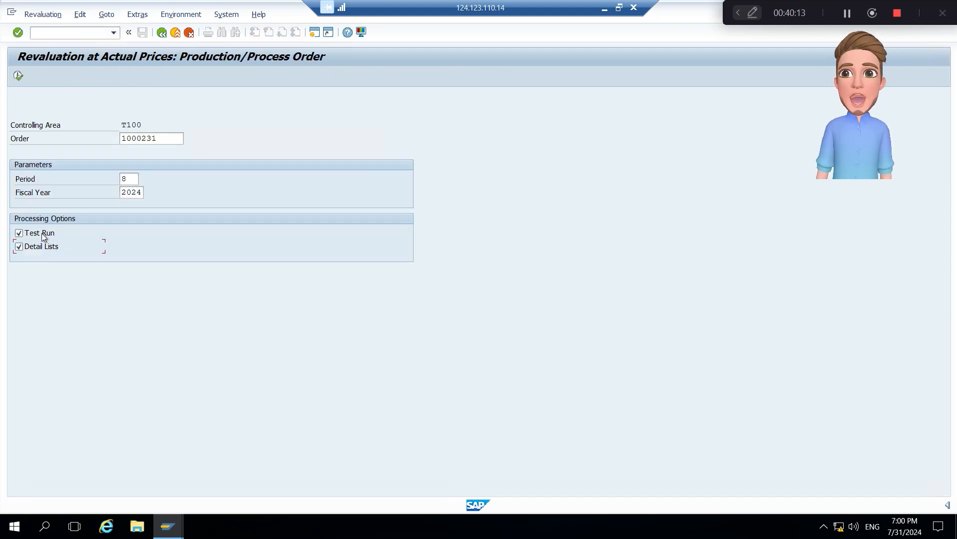
click(44, 234)
click(18, 76)
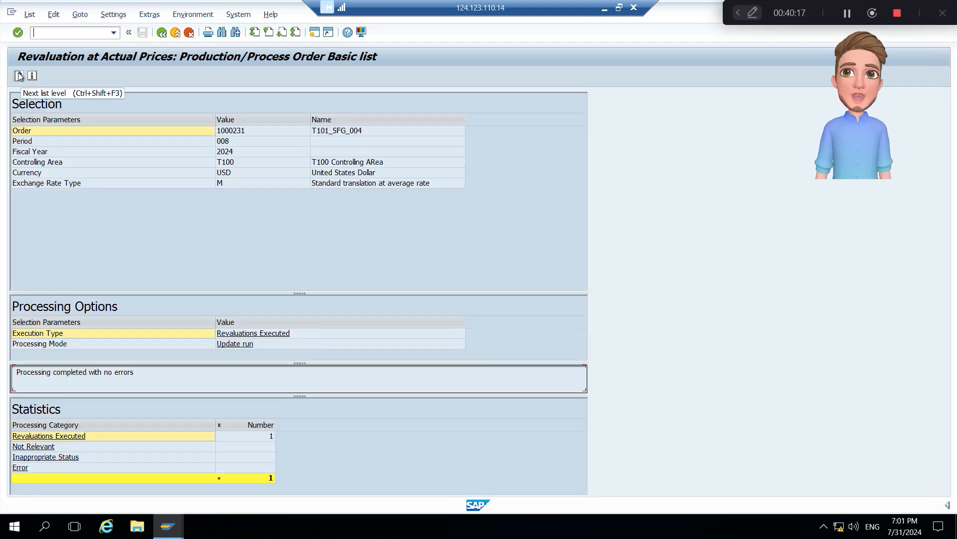
click(18, 76)
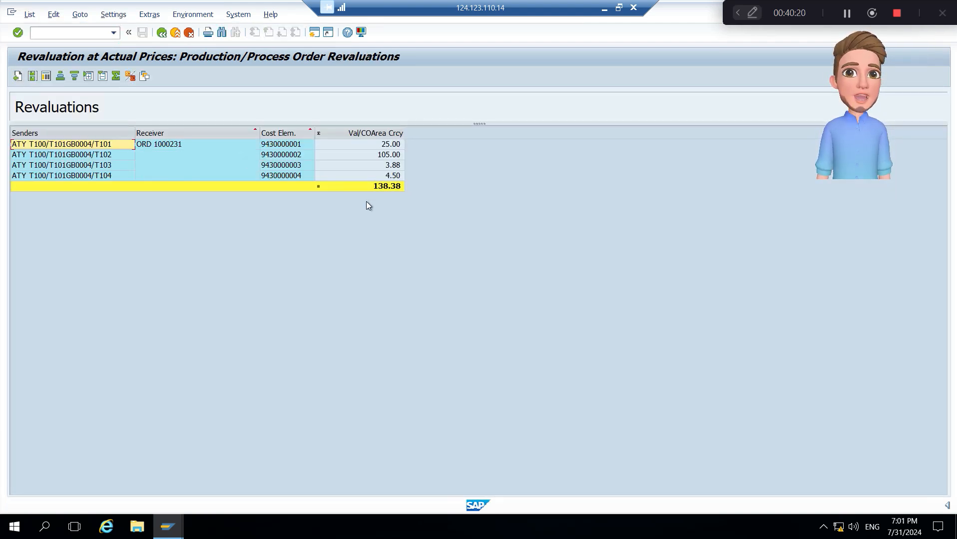
click(372, 155)
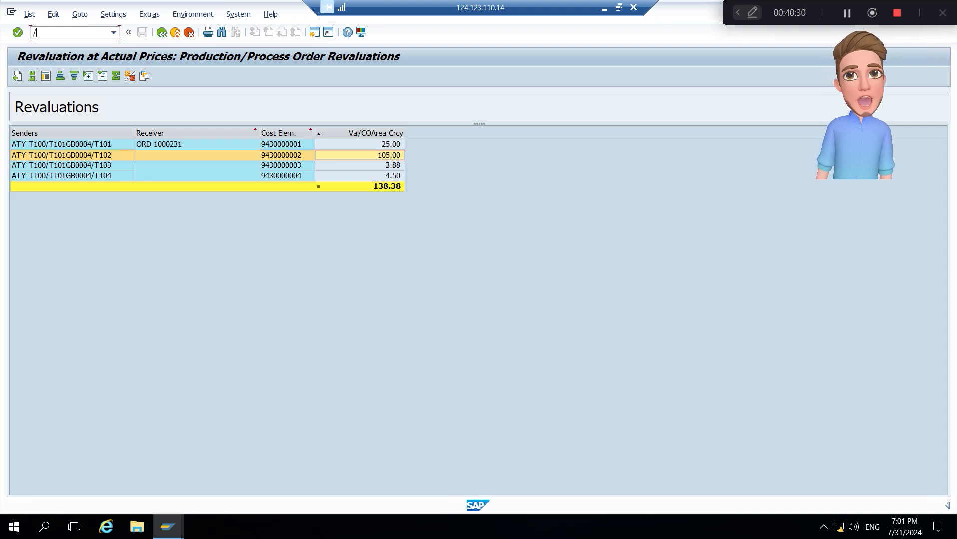
- Run the Cost Centers: Actual/Plan/Variance report with /NS_ALR_87013611 for cost center group T101GRB4, periods 1 to 12 of 2024
click(111, 35)
click(111, 35)
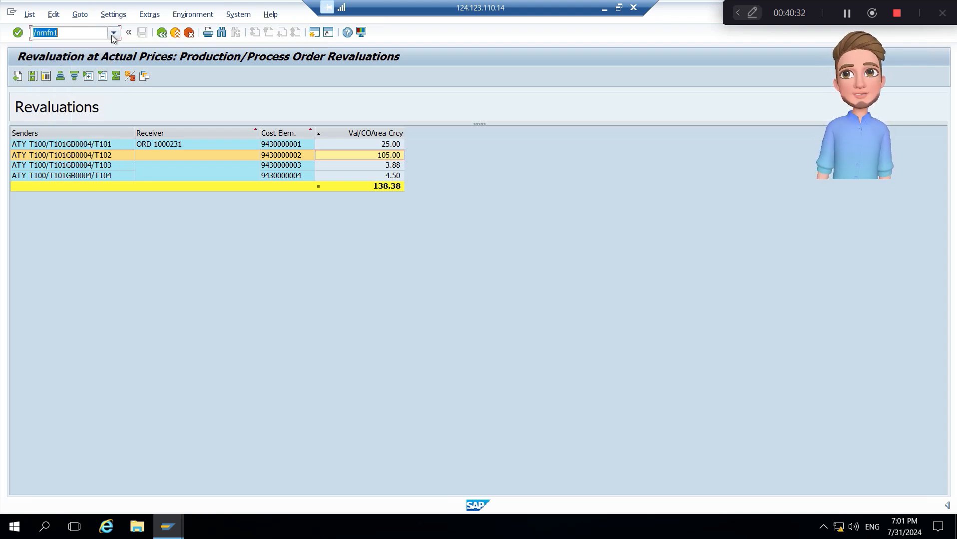
click(112, 35)
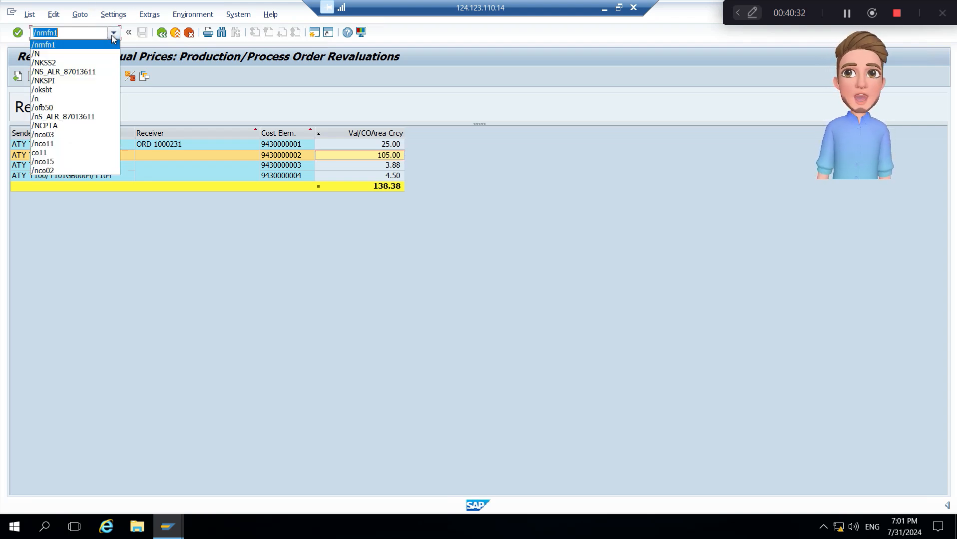
click(92, 72)
key(Return)
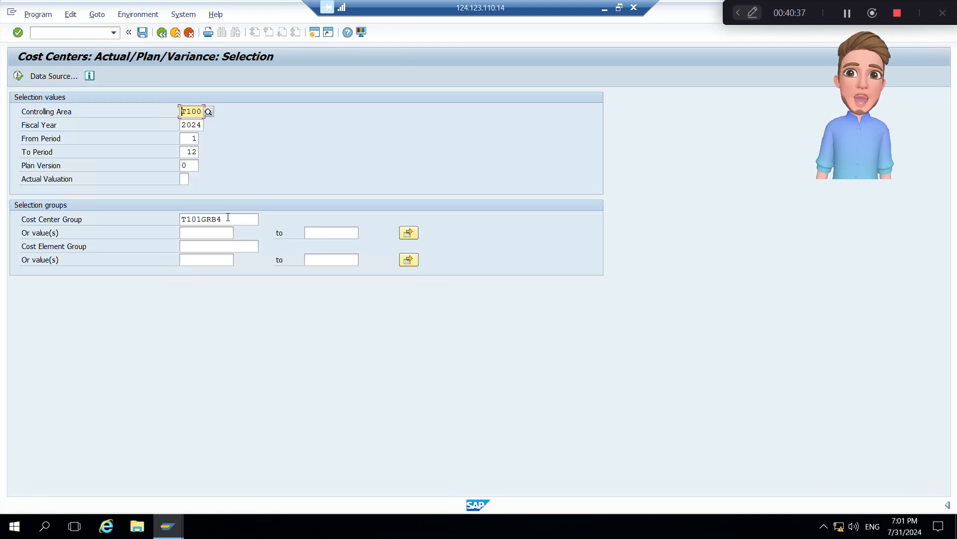
click(18, 76)
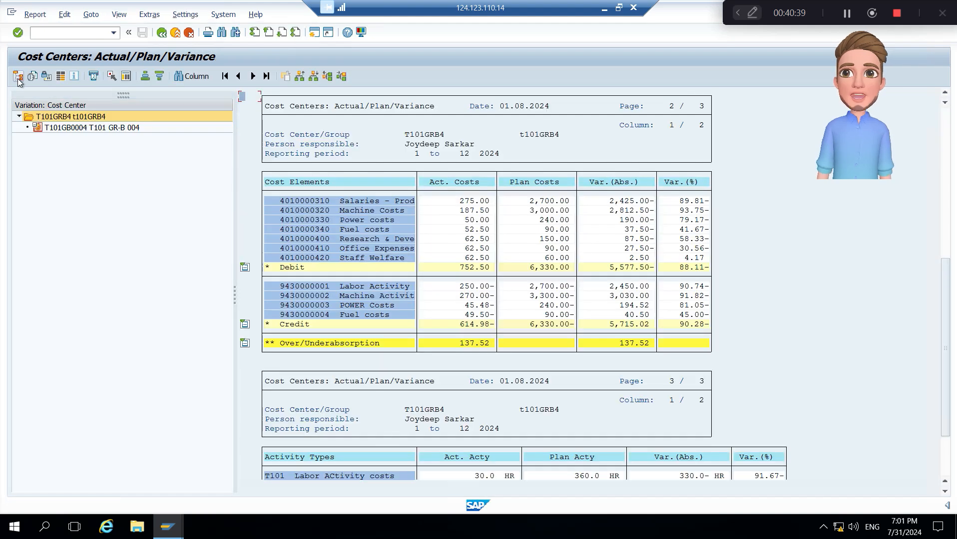
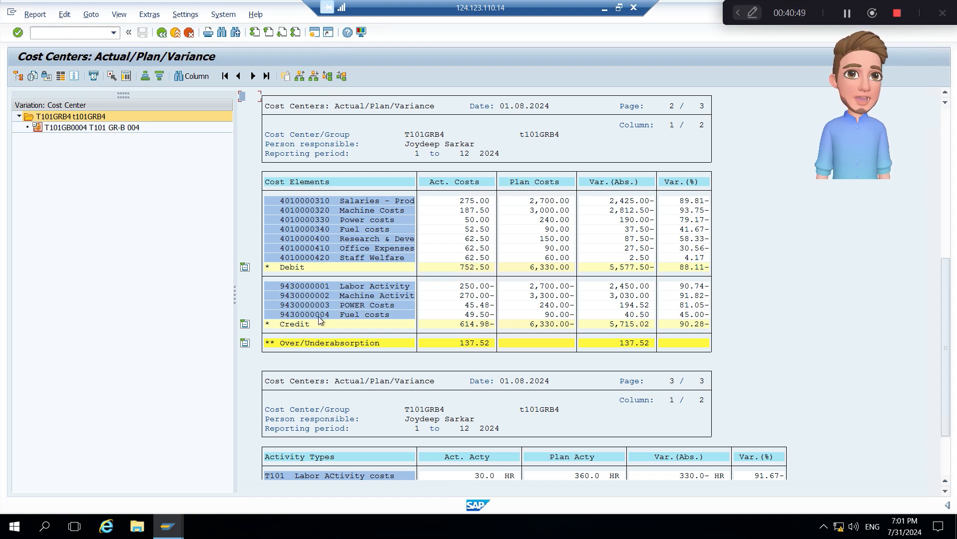
- Compare the actual costs of Machine Activity and Machine Costs, check the over/underabsorption, and exit the report
click(472, 295)
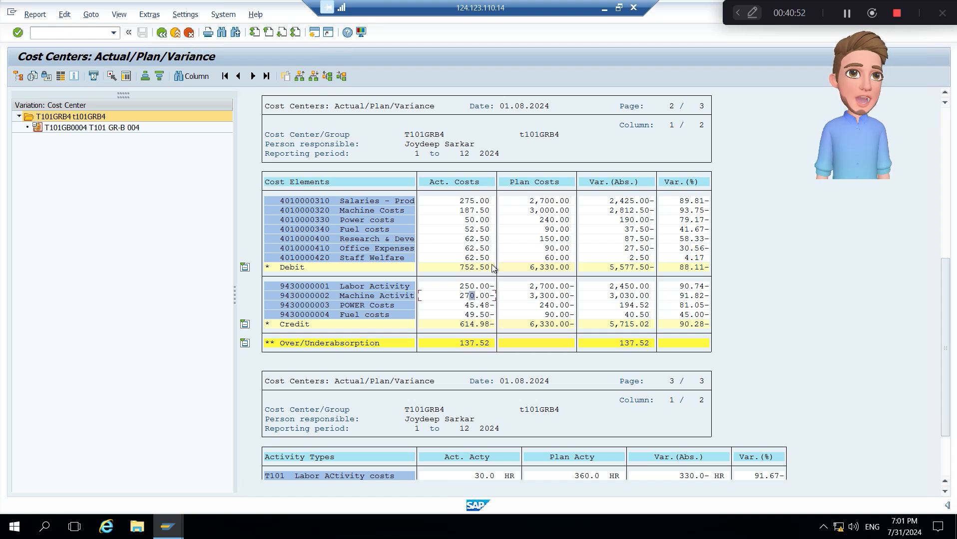
double_click(466, 210)
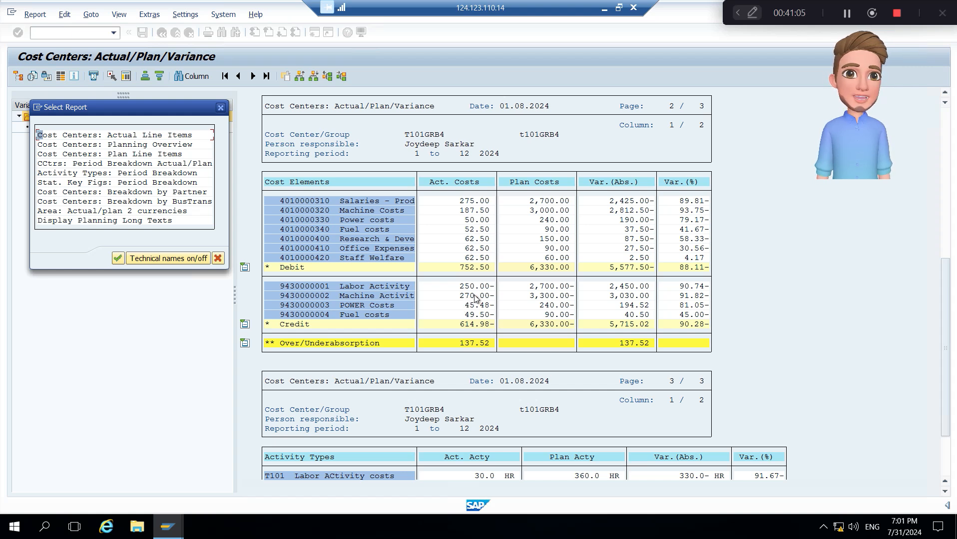
click(220, 108)
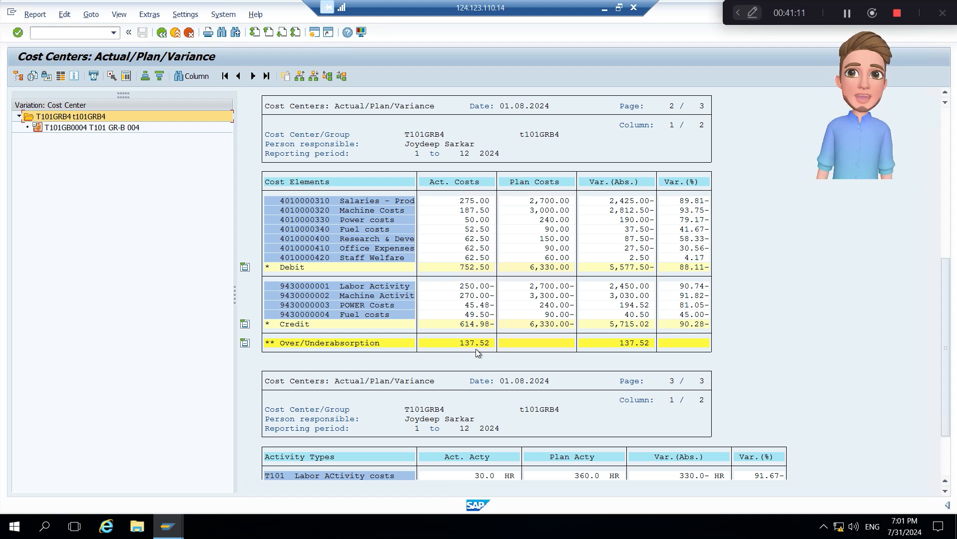
click(161, 33)
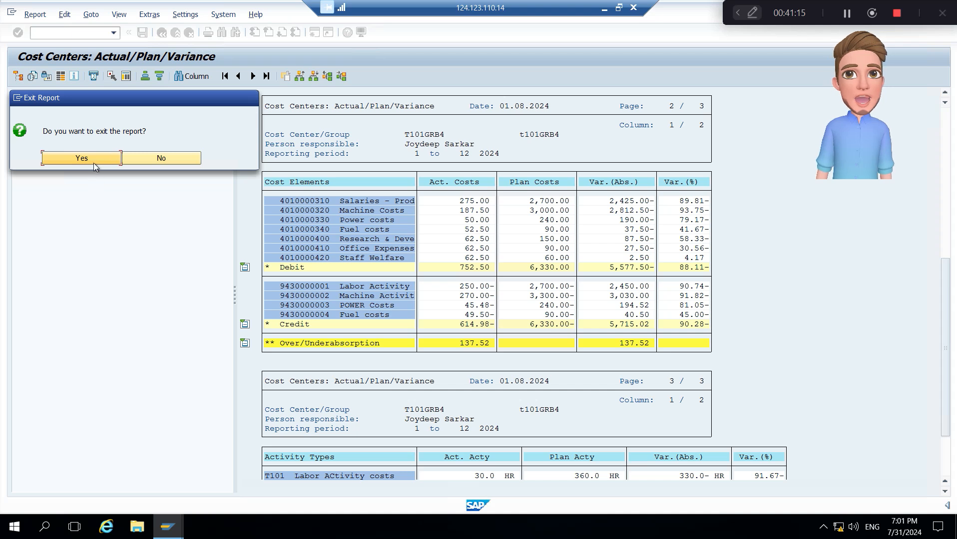
click(108, 160)
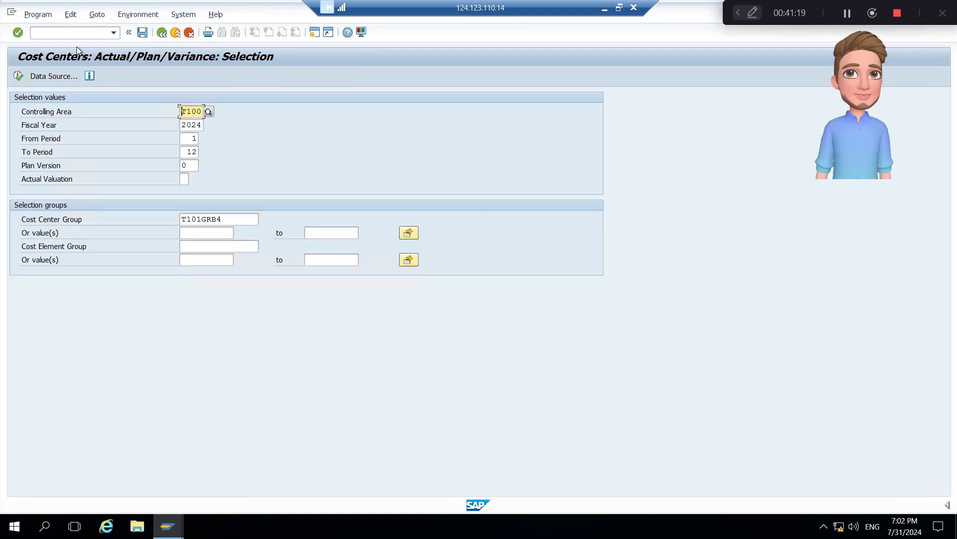
- Switch to the production order session and reload the order's cost analysis from its header
click(85, 33)
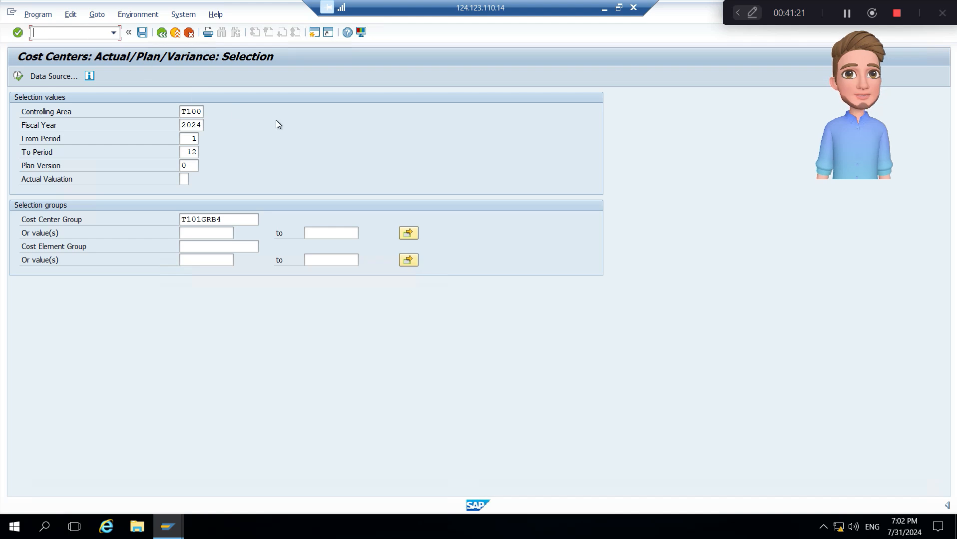
key(alt+Tab)
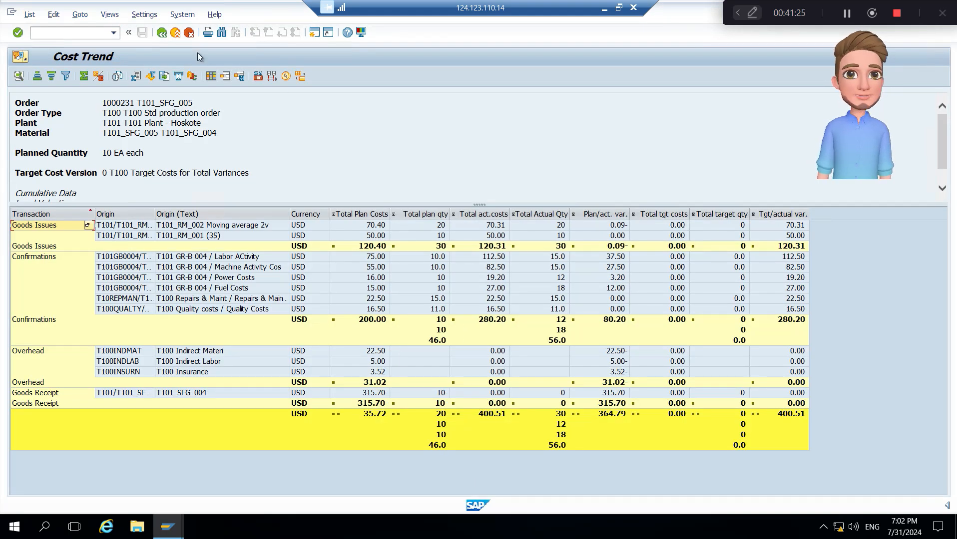
click(159, 34)
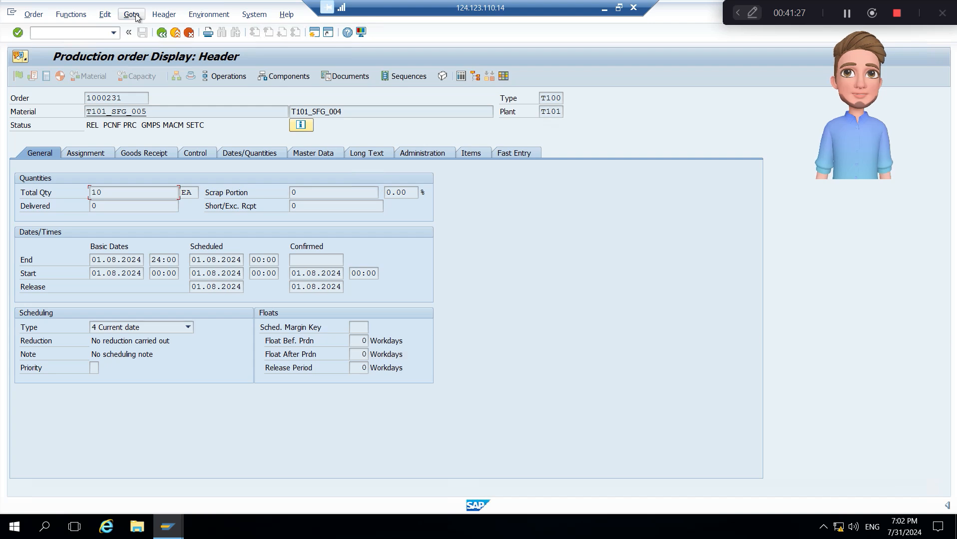
click(136, 17)
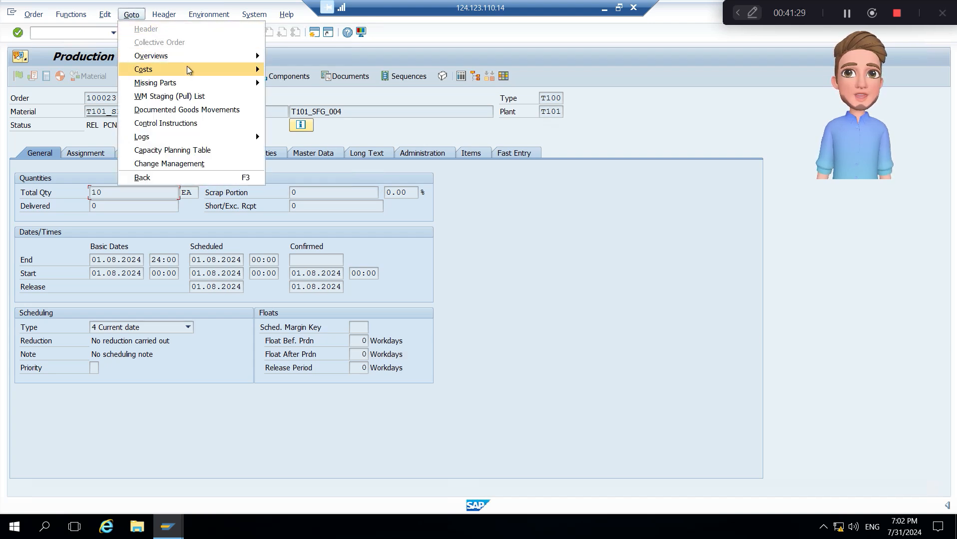
mouse_move(186, 67)
click(291, 70)
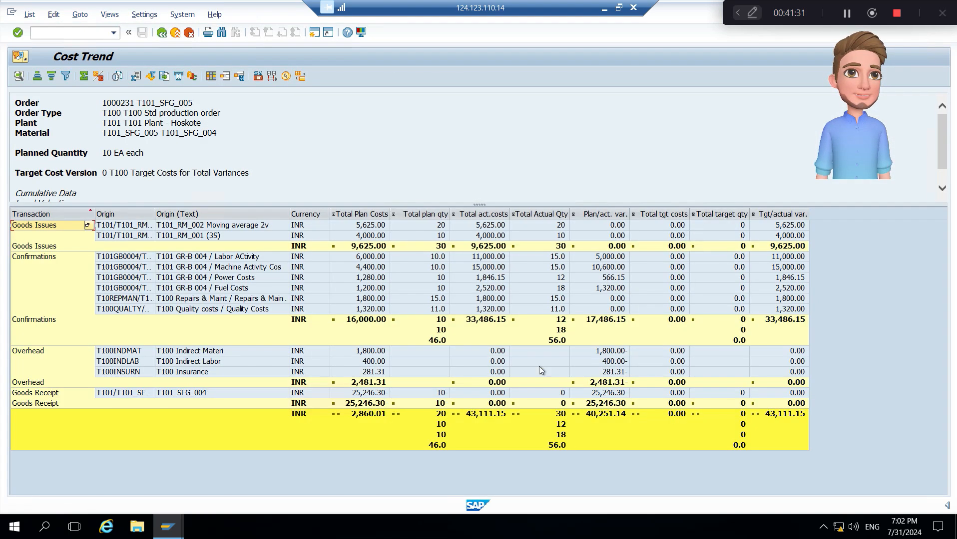
- Set the Cost Trend currency type to Controlling area currency and examine the actual costs of the overhead and goods receipt lines
click(259, 77)
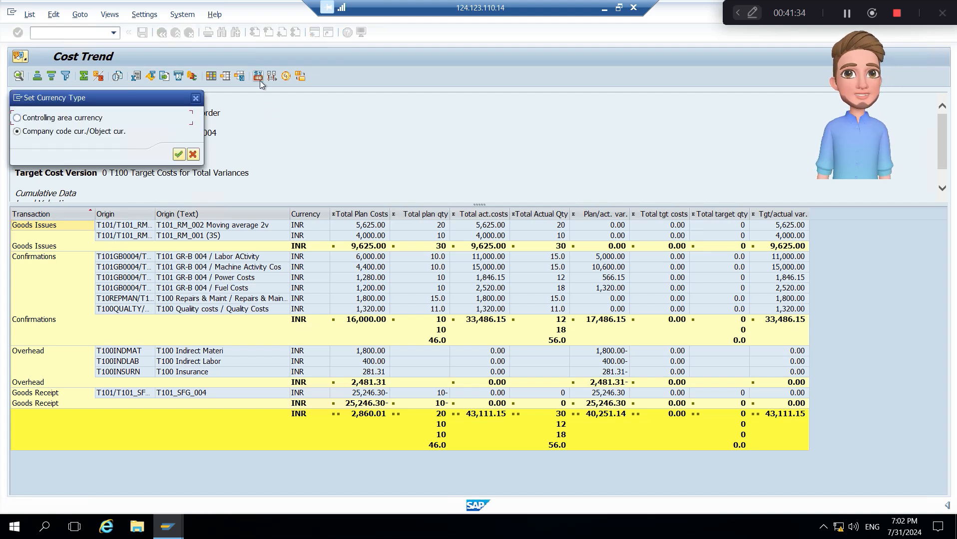
click(87, 119)
click(178, 155)
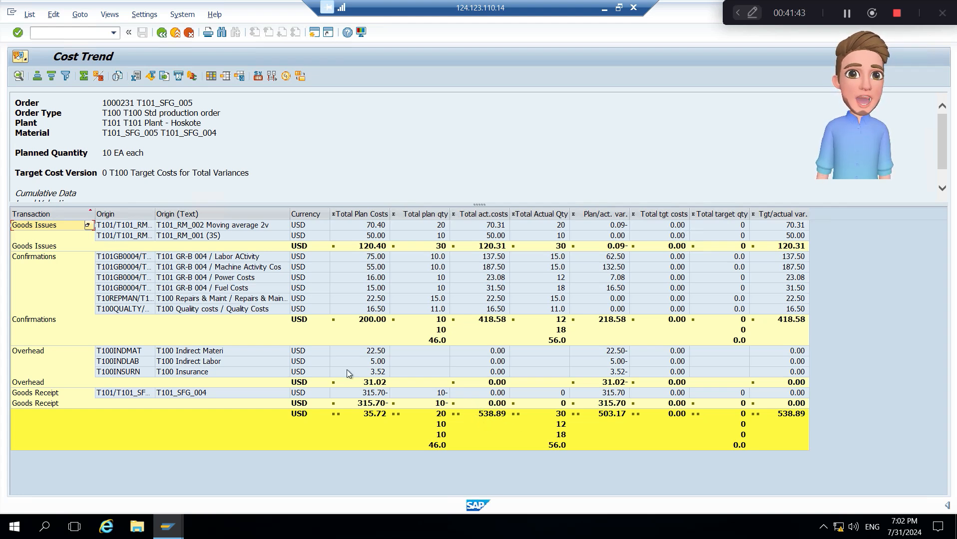
click(179, 364)
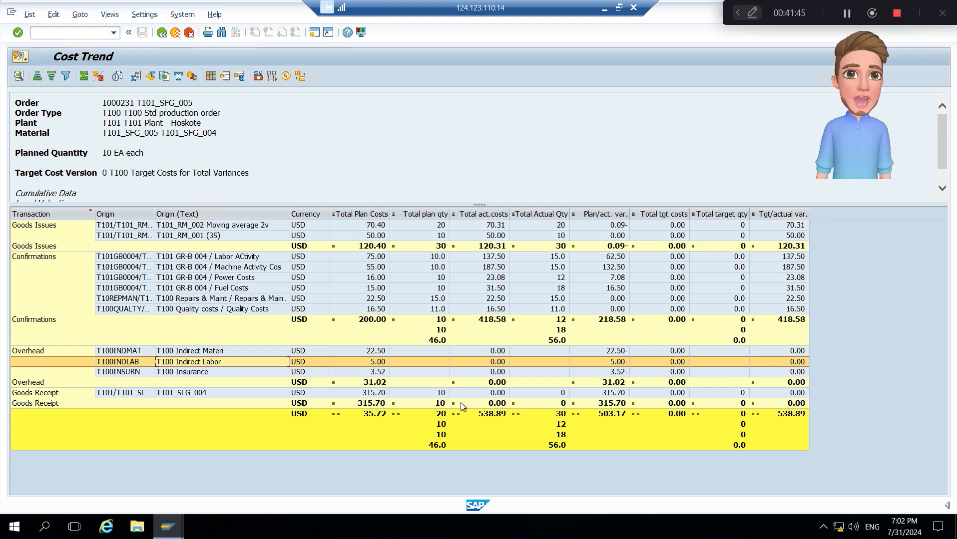
click(501, 395)
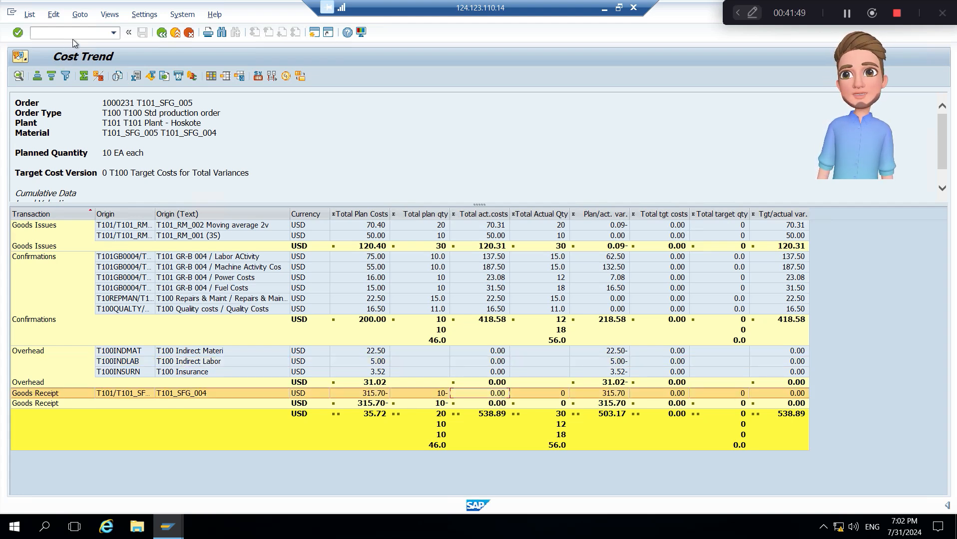
- Go to goods movements with /nmigo in the other session and load the production order as A01 Goods Receipt against R08 Order
key(alt+Tab)
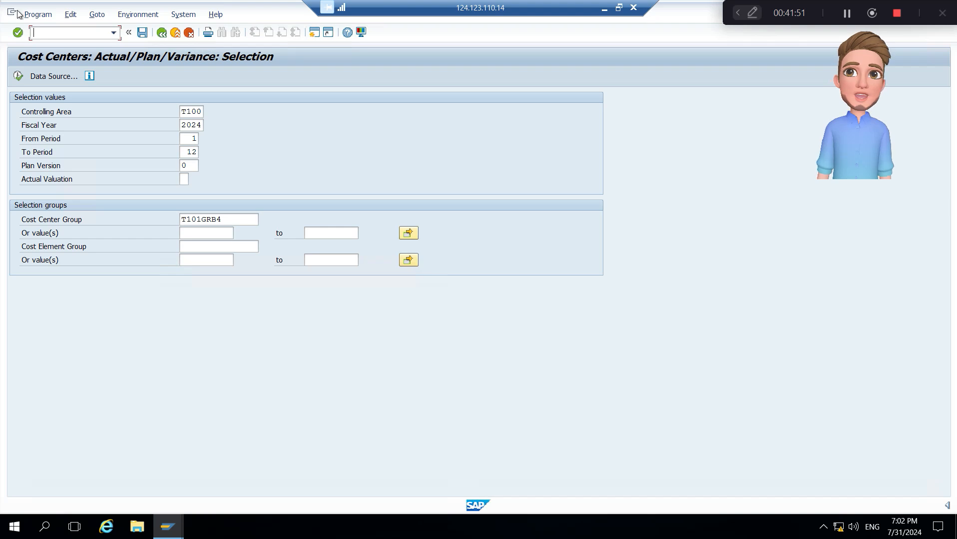
text(/nm)
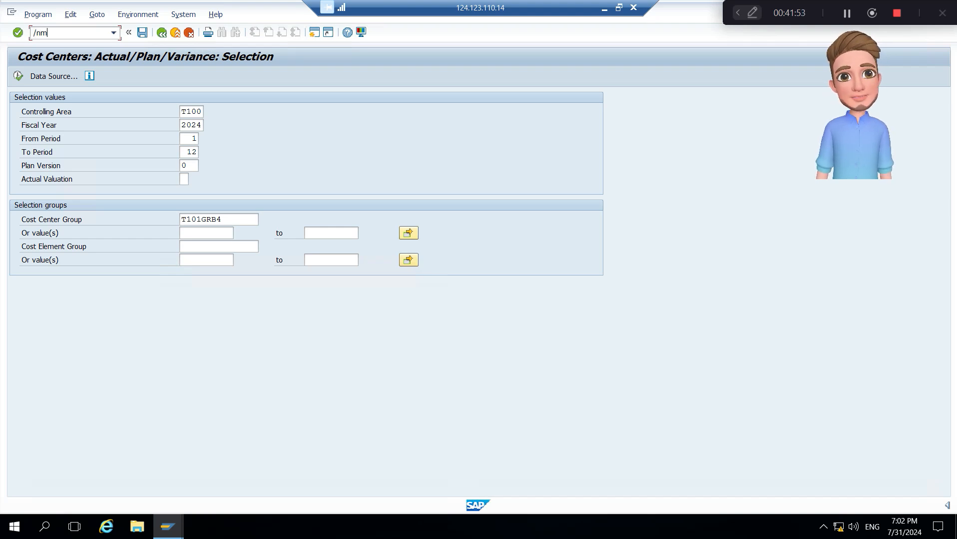
text(igo)
key(Return)
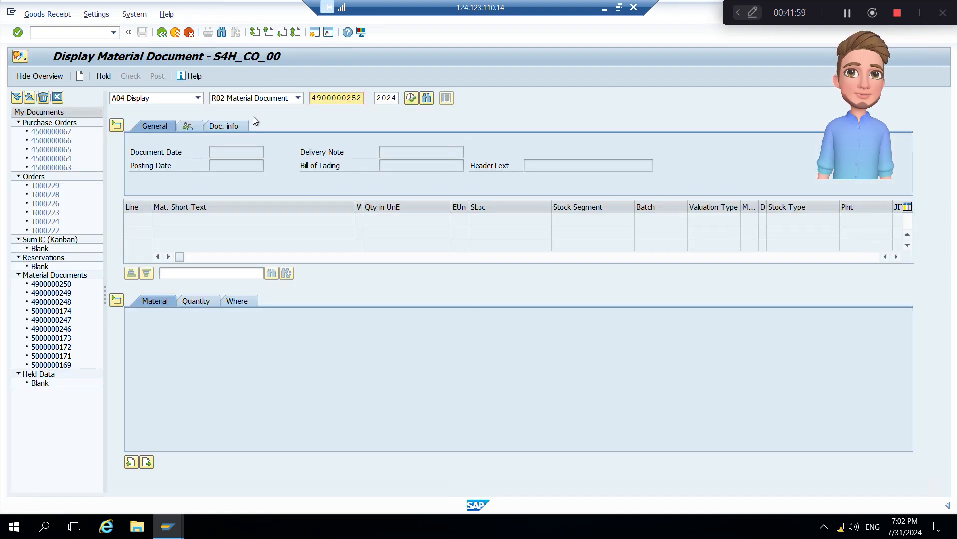
click(198, 98)
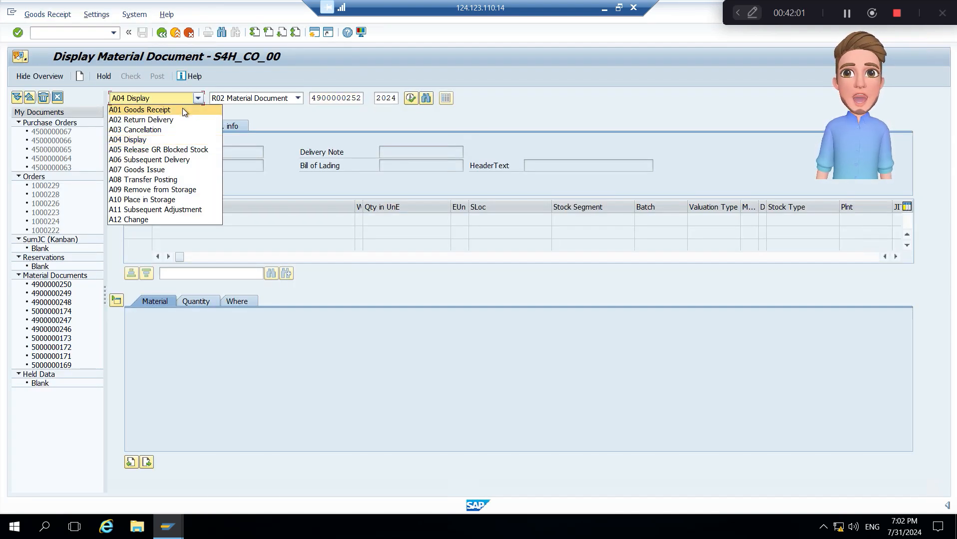
click(183, 111)
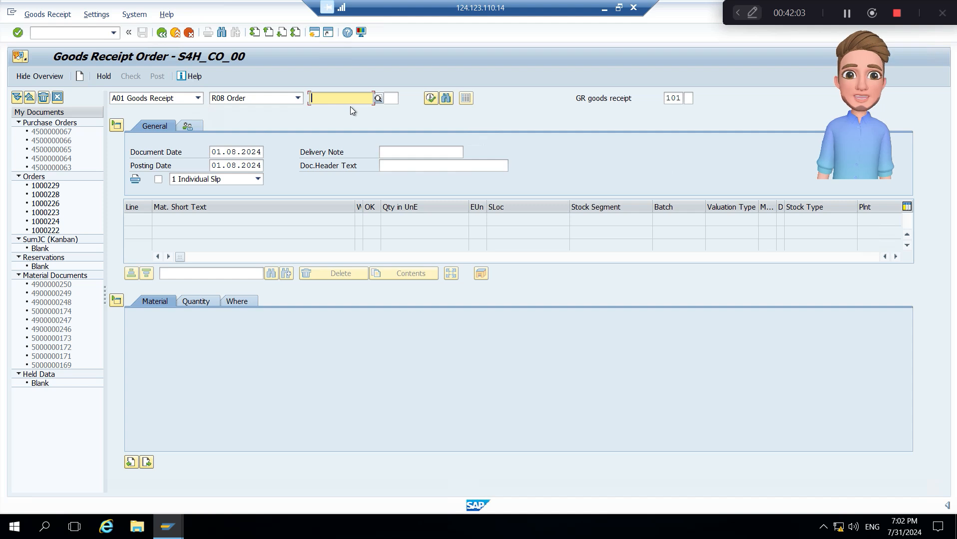
text(1000231)
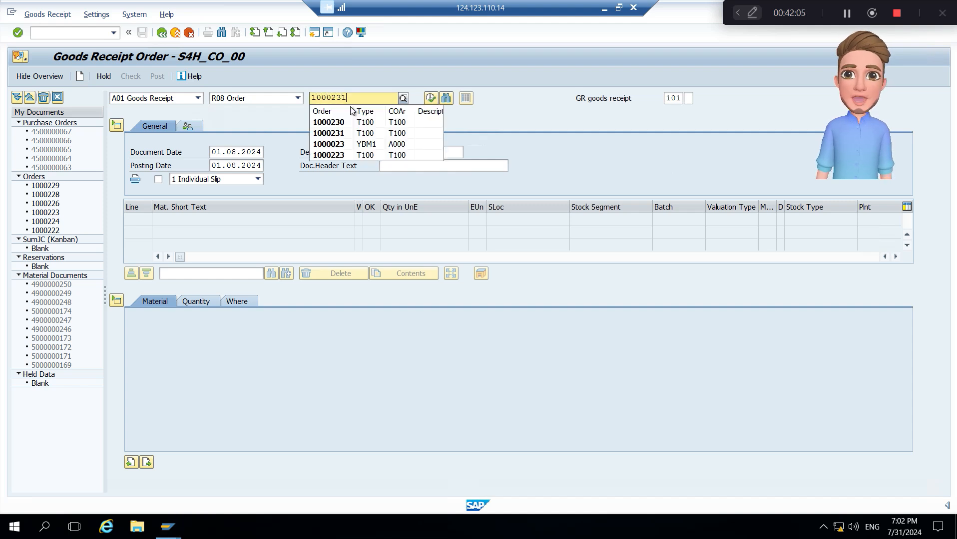
key(Return)
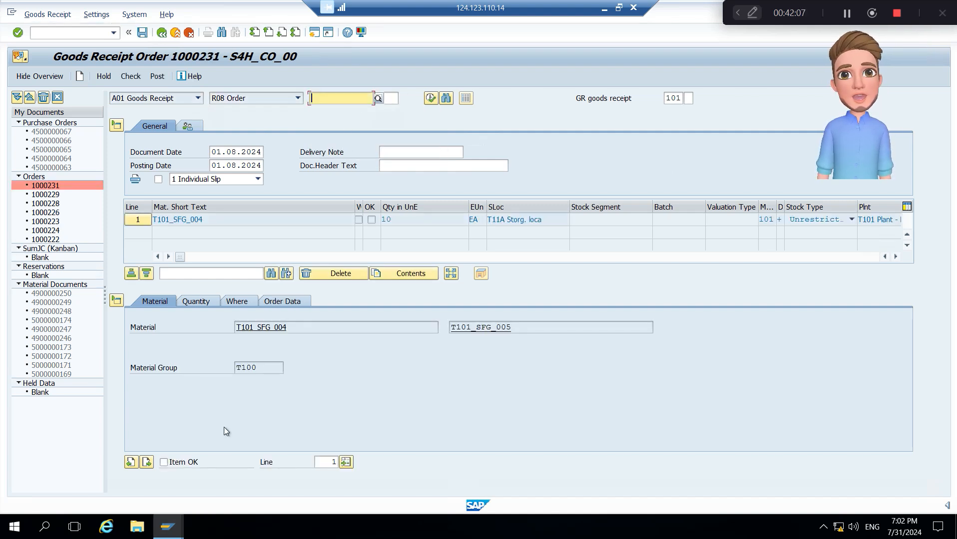
- Mark the T101_SFG_004 item as OK, check the document and post the goods receipt
click(193, 463)
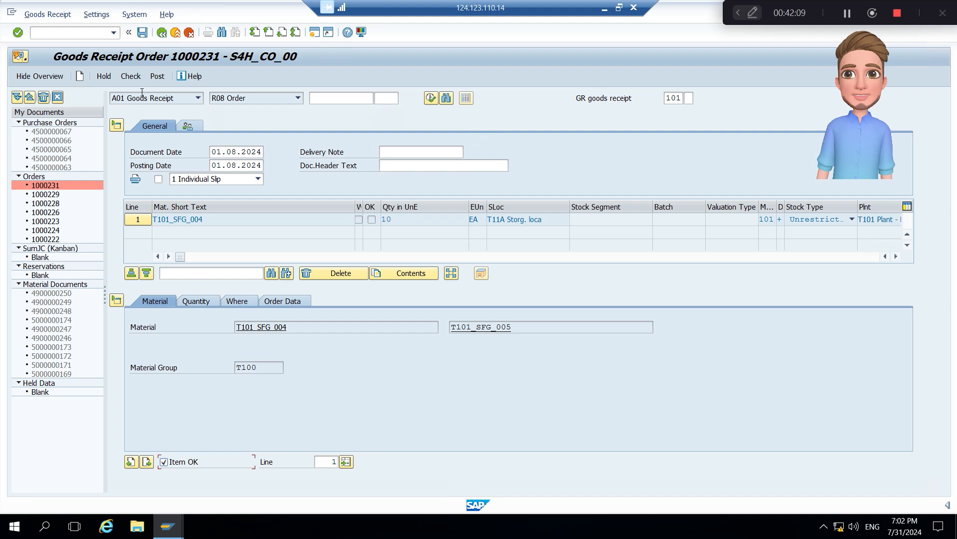
click(131, 77)
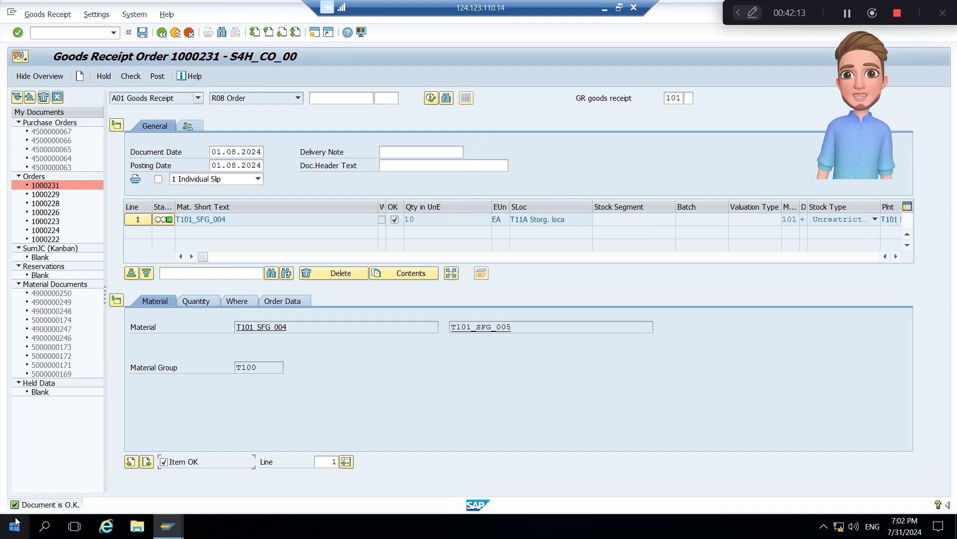
click(155, 78)
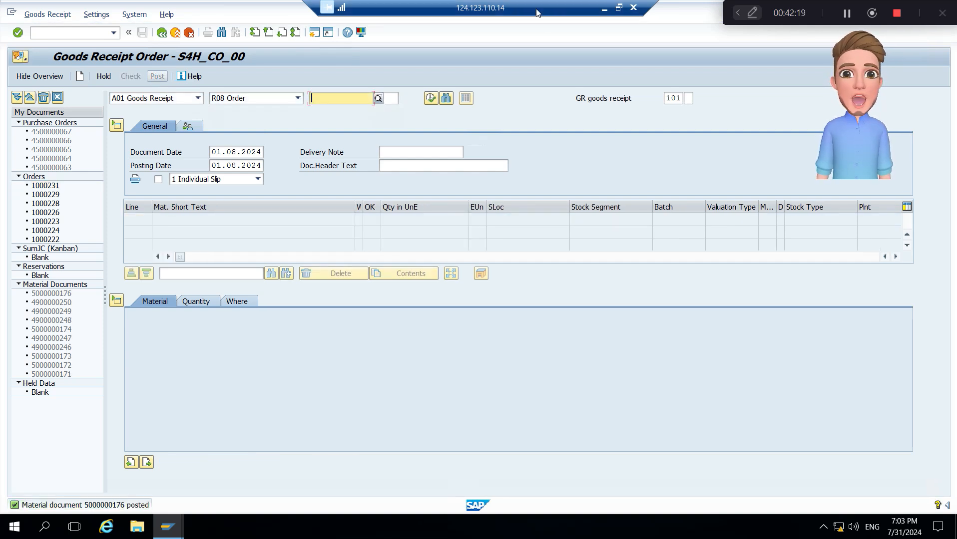
- Switch to the Simultaneous Costing process flow slide to review the steps, and return to the remote SAP session
click(621, 7)
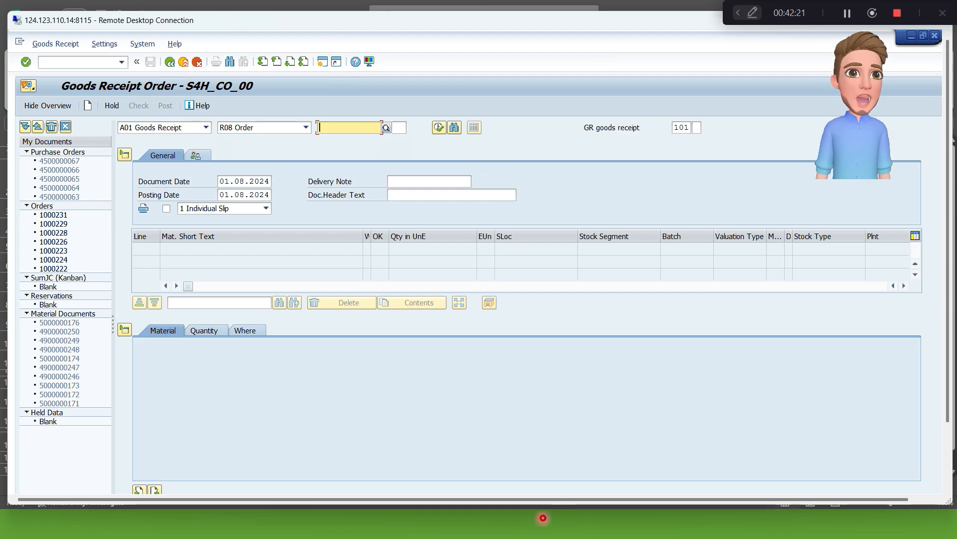
click(532, 524)
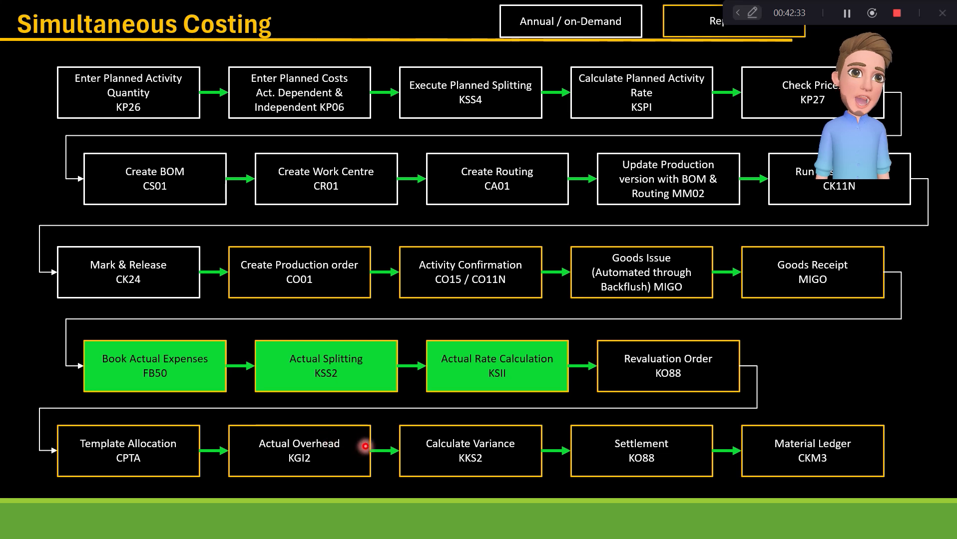
key(alt+Tab)
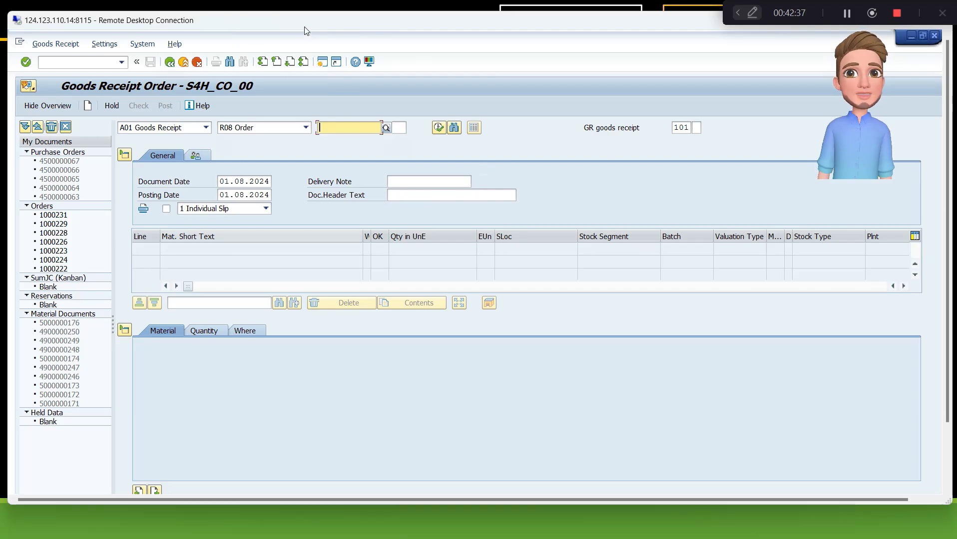
- Return to the production order session, reopen the order's cost analysis and examine the actual costs of the overhead lines
click(935, 37)
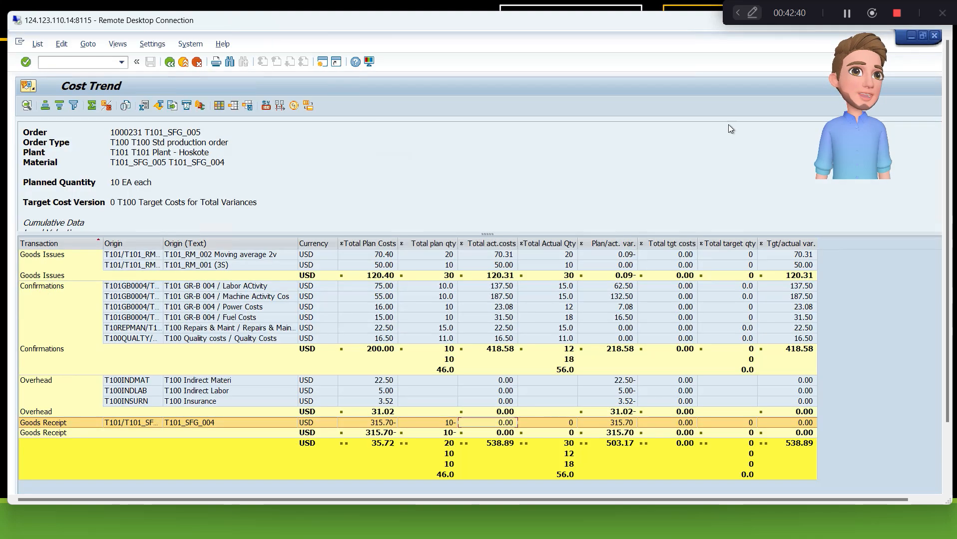
click(170, 63)
click(139, 44)
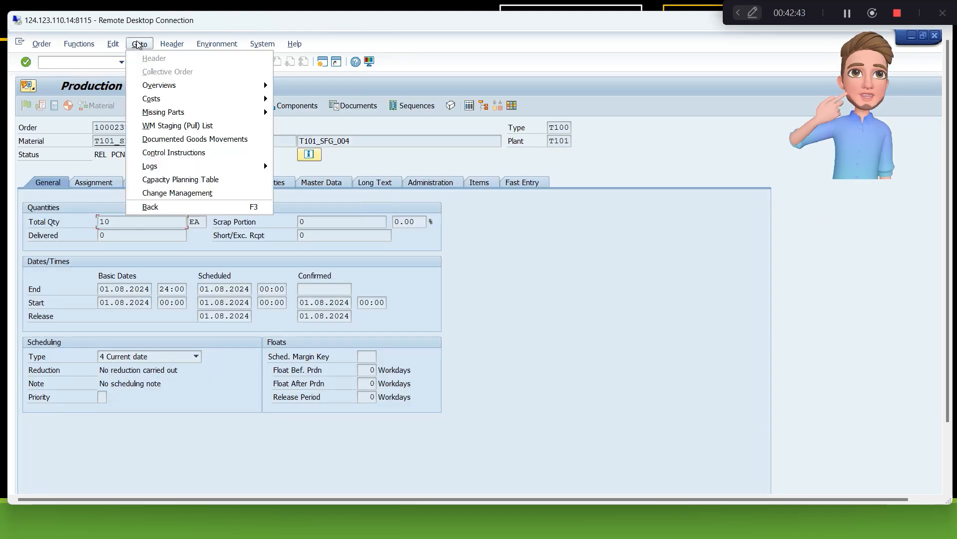
mouse_move(193, 99)
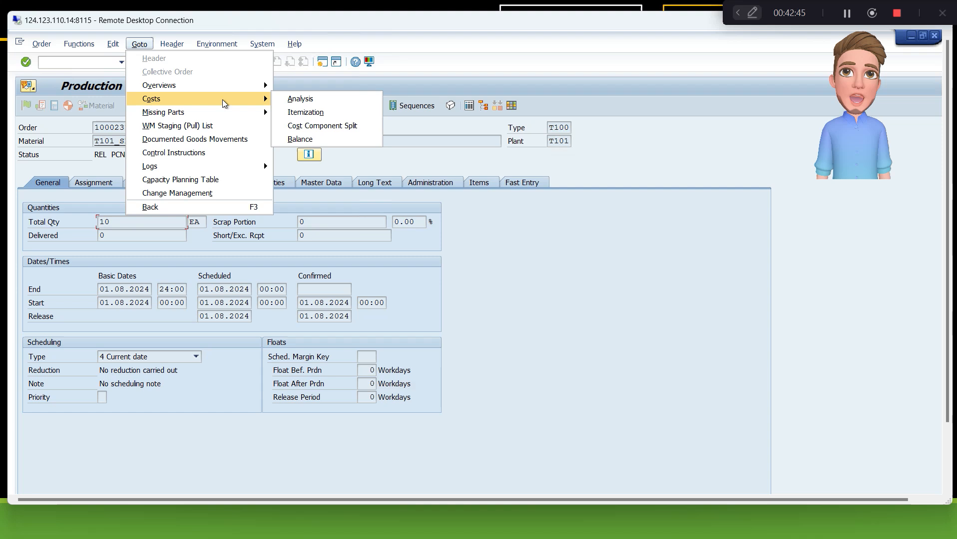
click(298, 98)
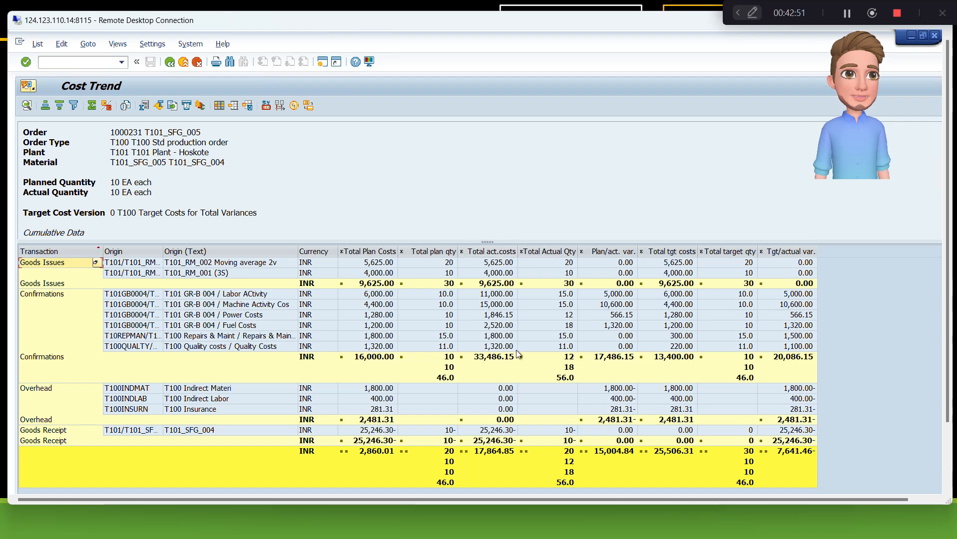
click(504, 399)
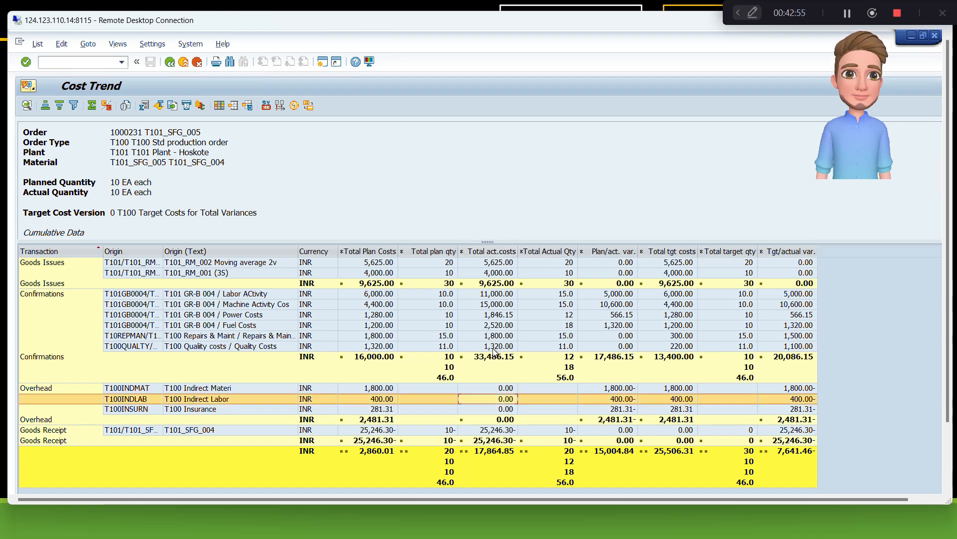
- Consult the Simultaneous Costing slide, return to the remote session in full screen and open the actual overhead calculation with /nkgi2 in the other session
key(alt+Tab)
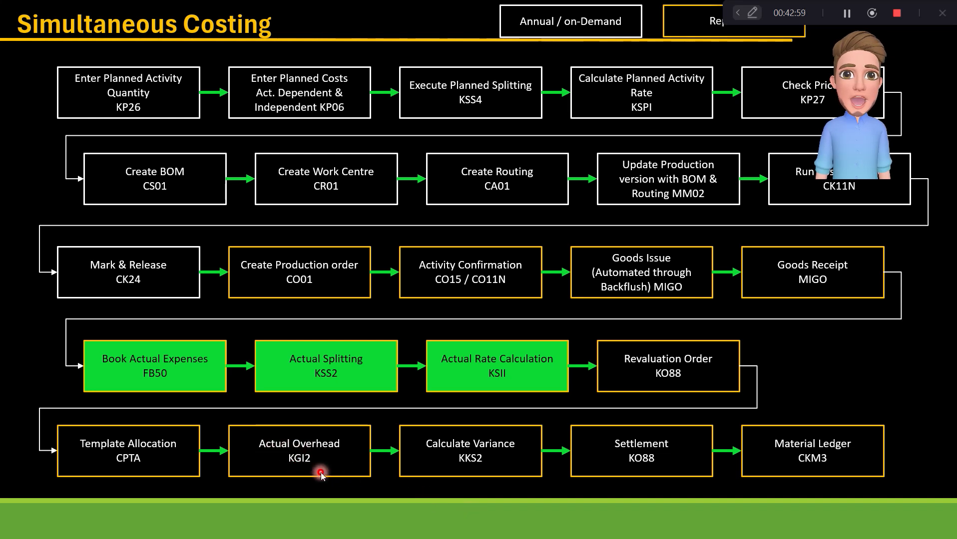
key(alt+Tab)
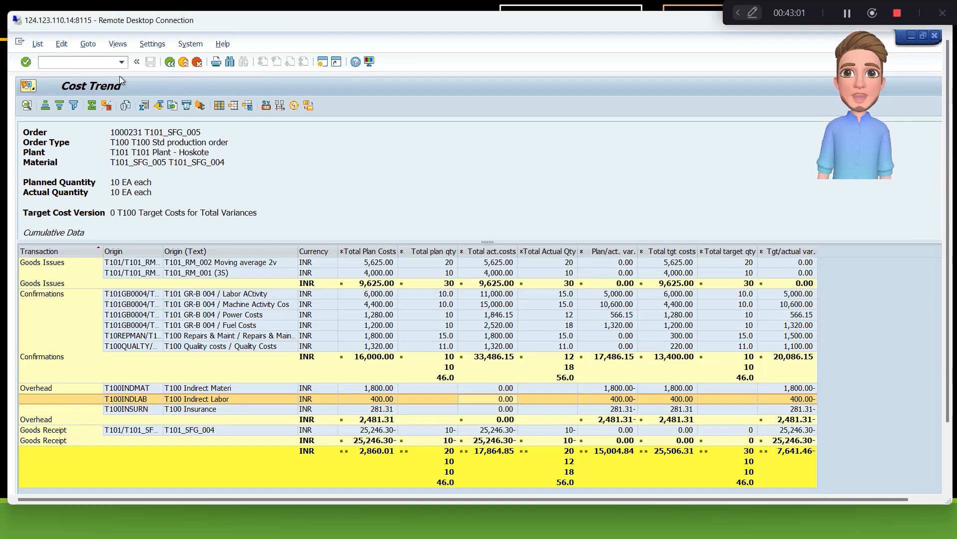
double_click(344, 22)
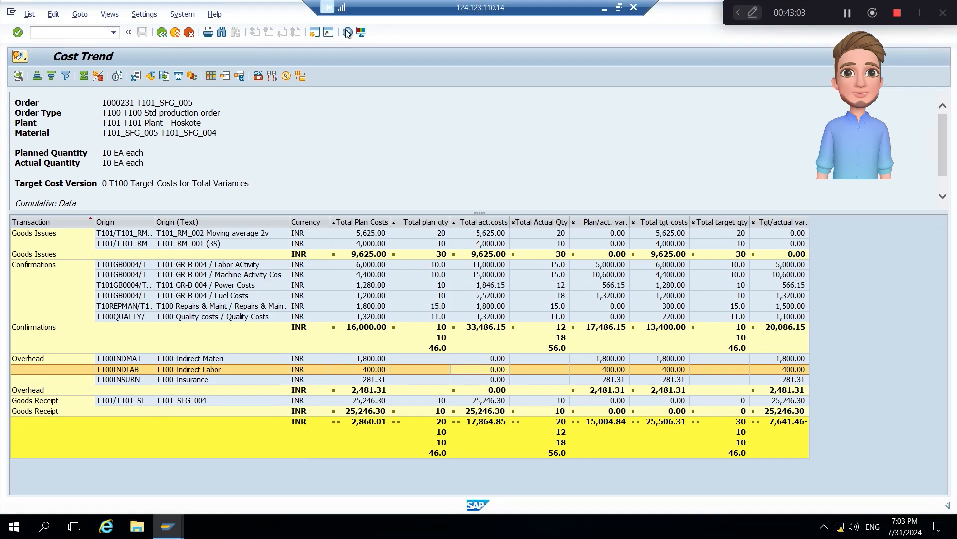
key(alt+Tab)
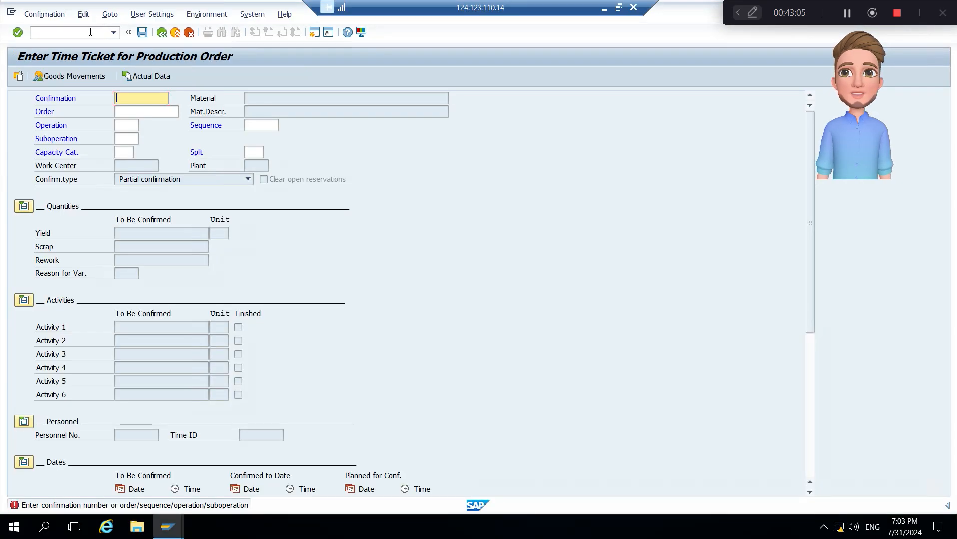
text(/n)
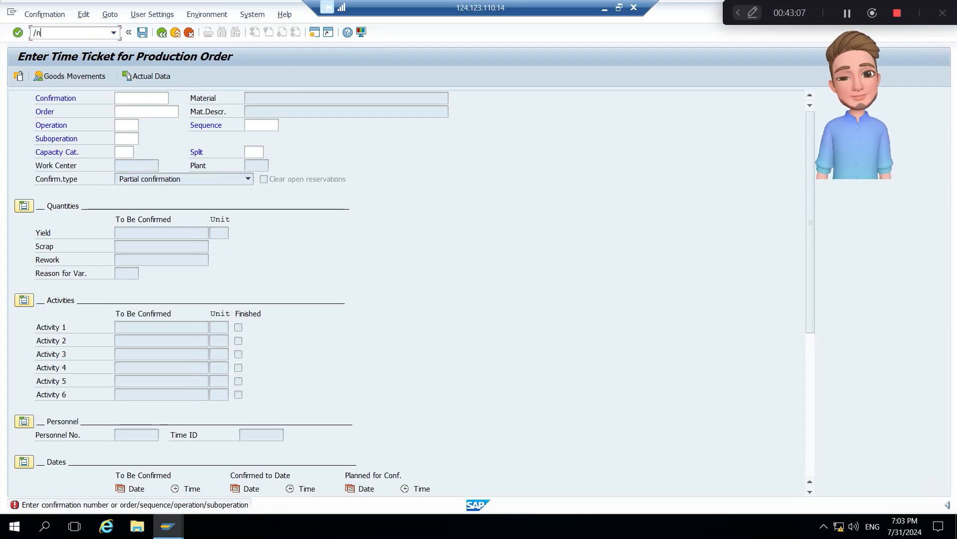
text(kgi2)
key(Return)
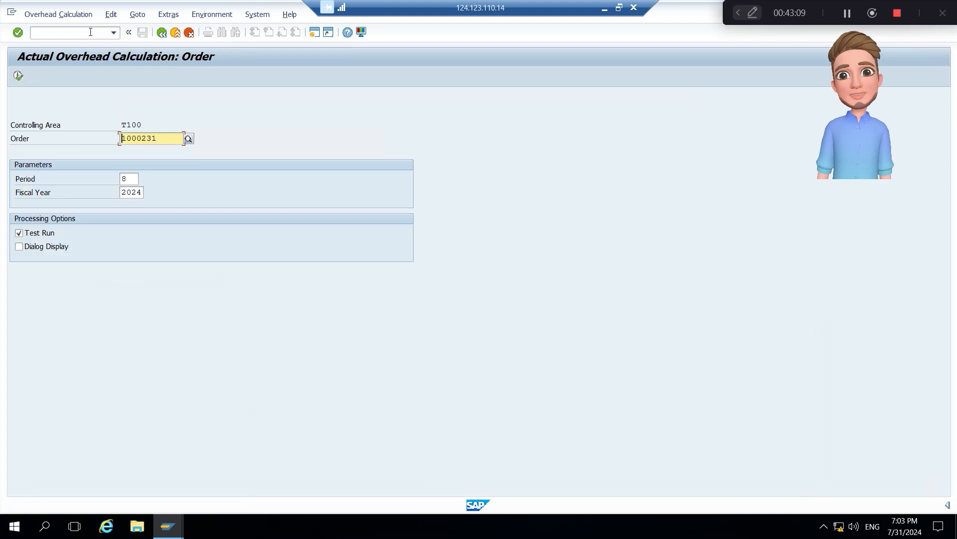
- Run the order's actual overhead calculation with Test Run off and Dialog Display on, check the T100 Insurance condition and complete the processing
click(46, 234)
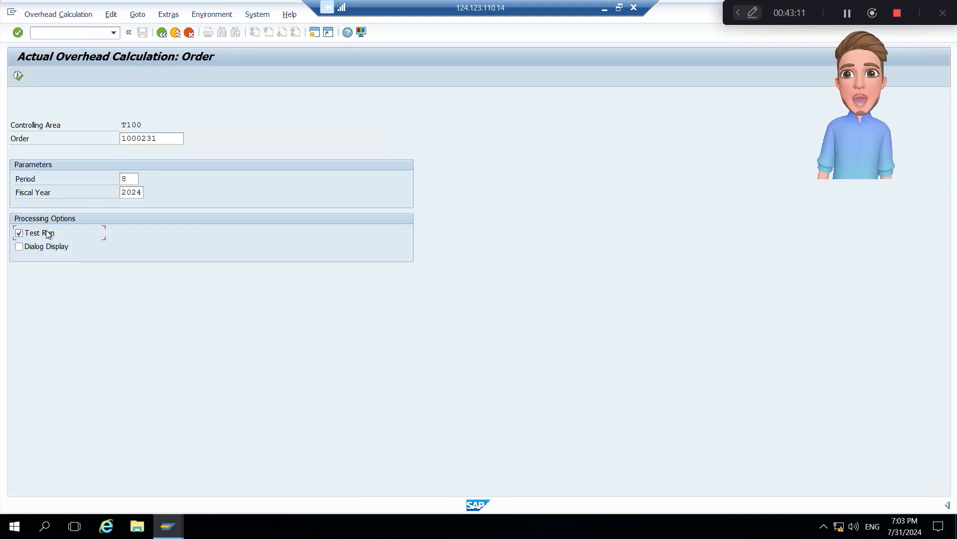
click(18, 76)
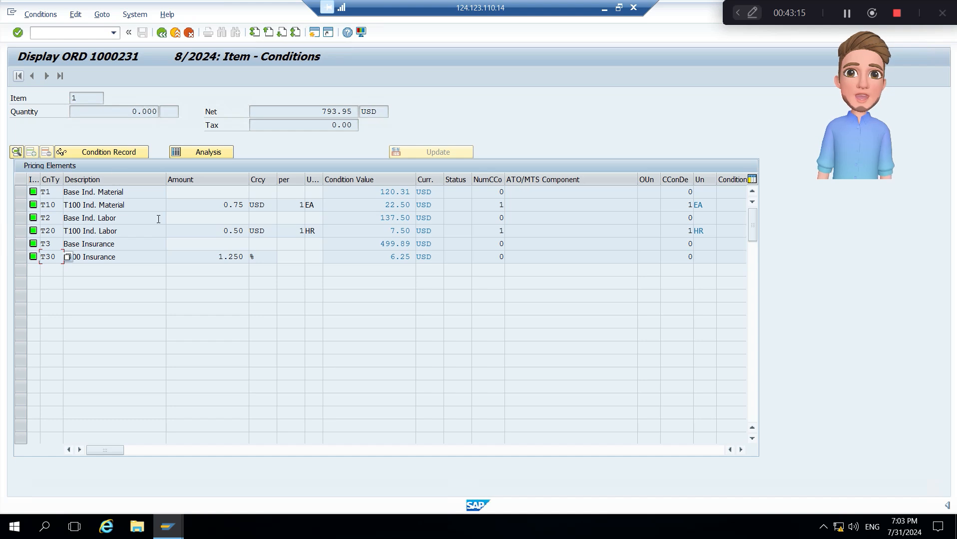
click(229, 257)
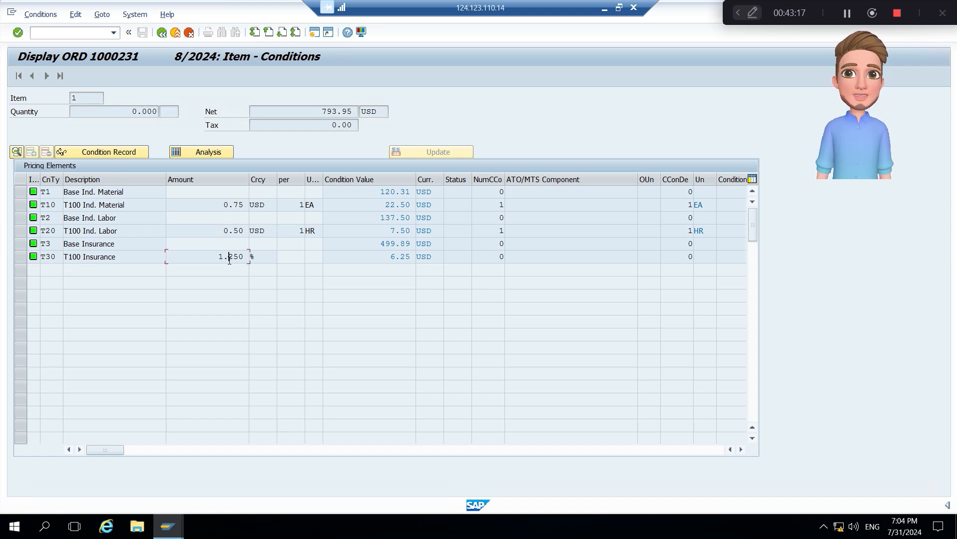
click(20, 259)
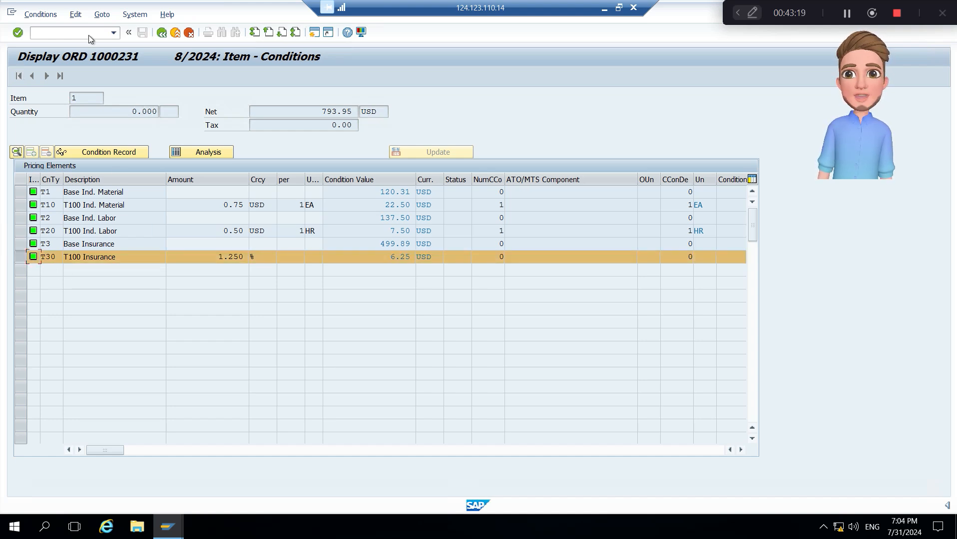
click(160, 34)
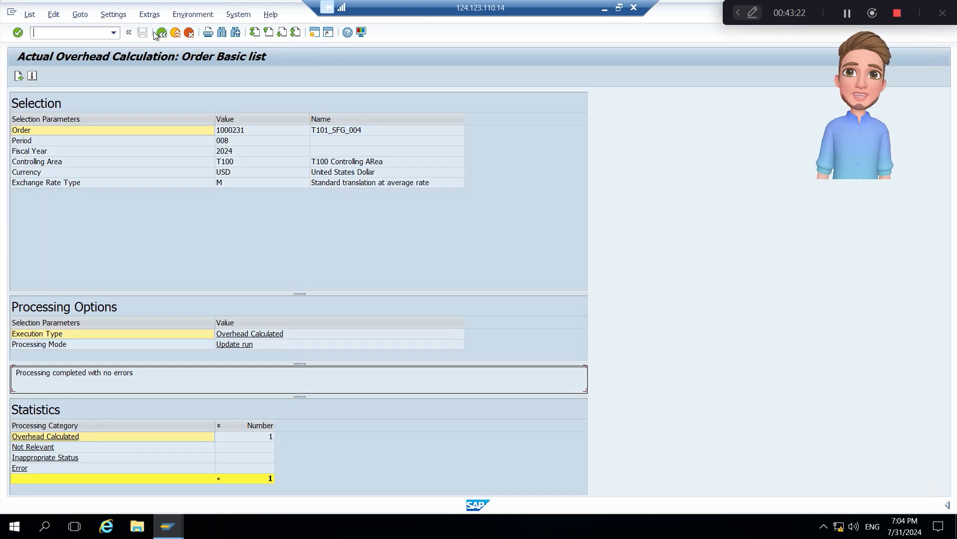
click(163, 33)
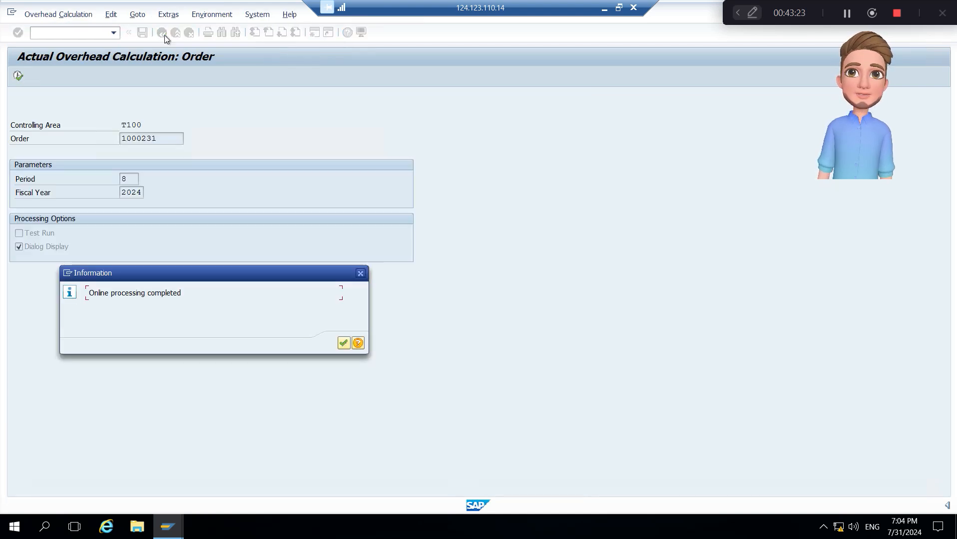
click(344, 343)
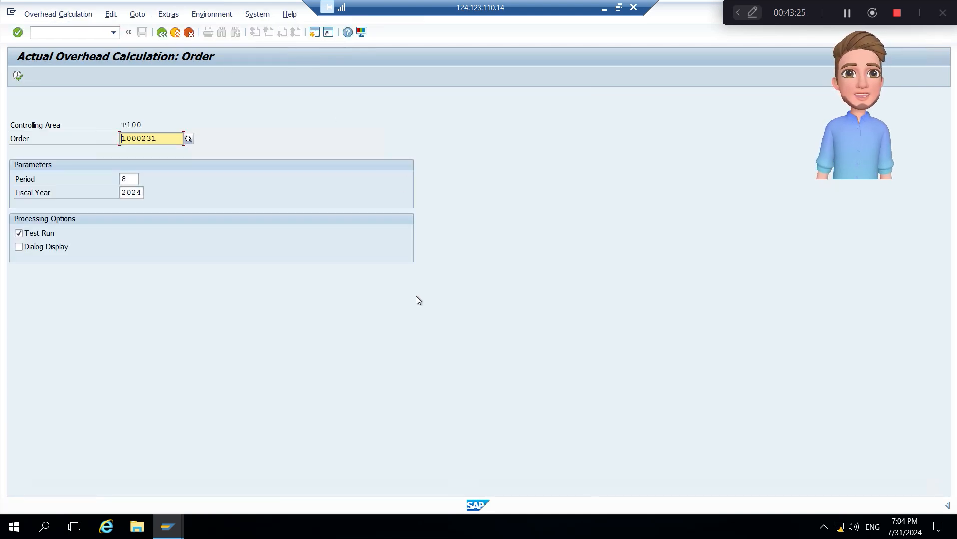
- Leave the Cost Trend report in the other session and reload the production order display with /nco03
key(alt+Tab)
click(419, 264)
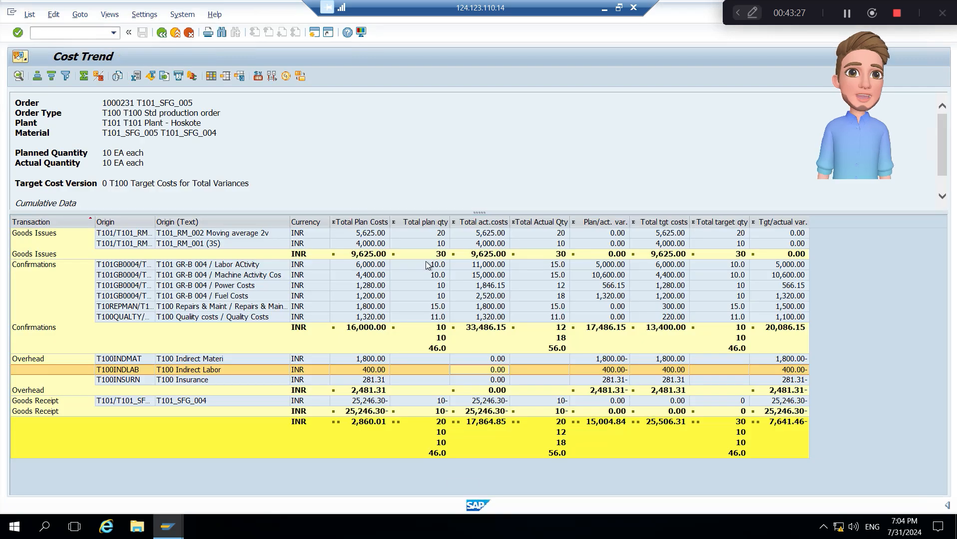
click(163, 33)
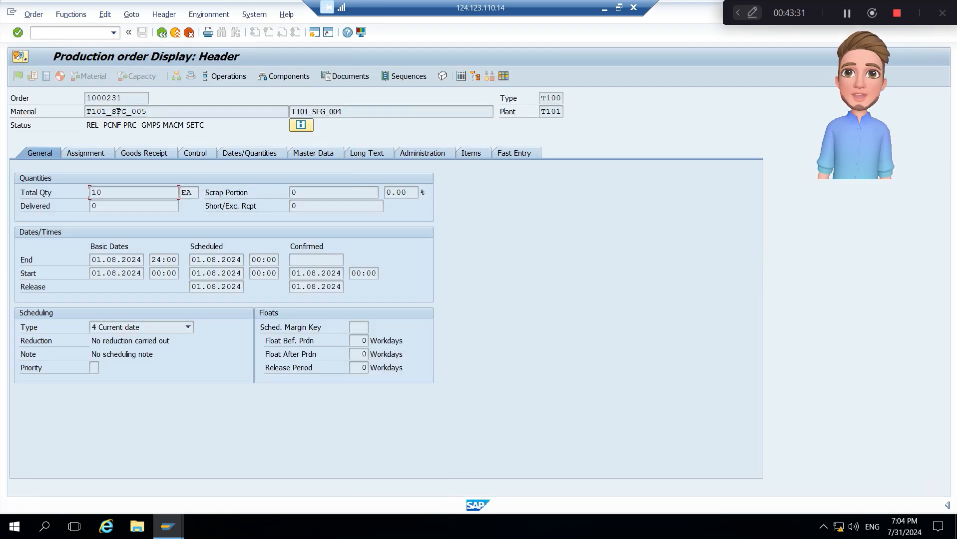
click(114, 34)
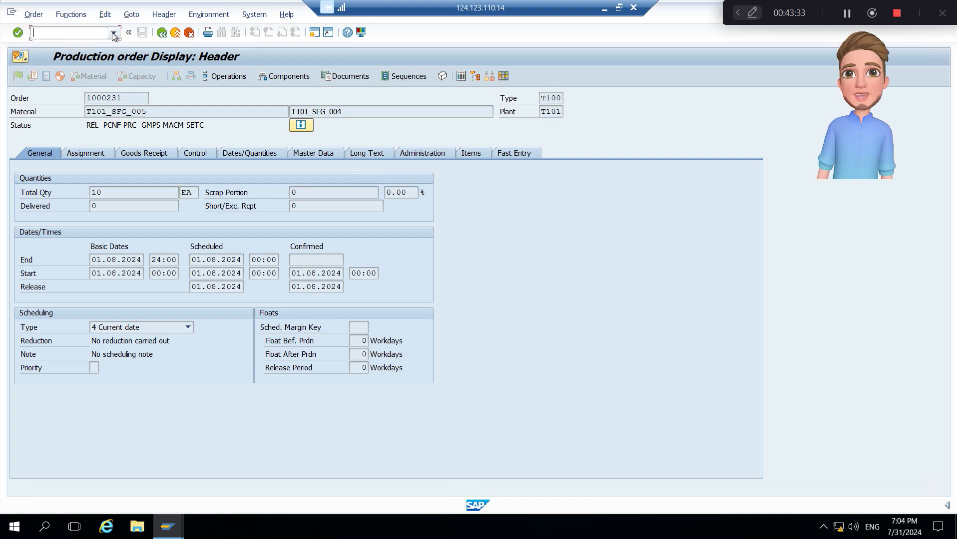
click(114, 34)
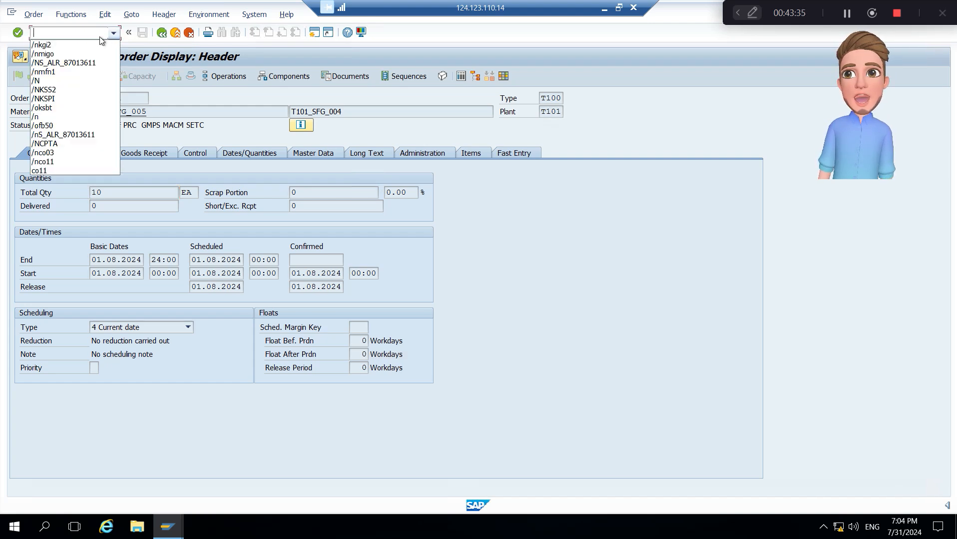
click(65, 34)
text(/nc)
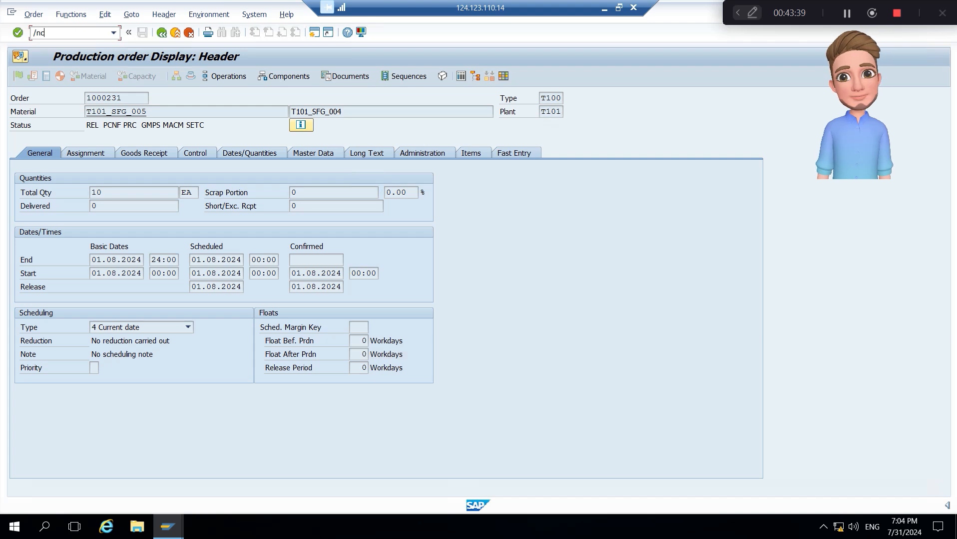
text(o03)
key(Return)
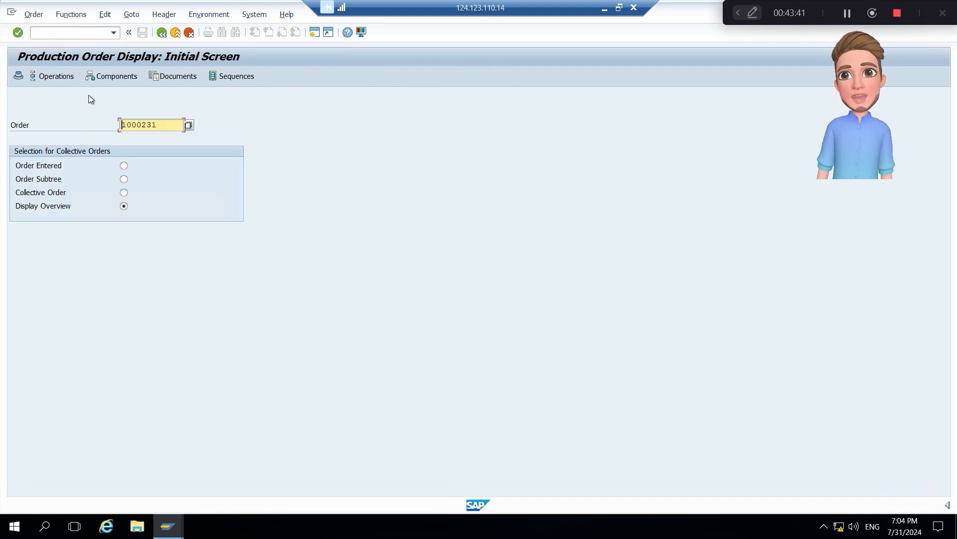
key(Return)
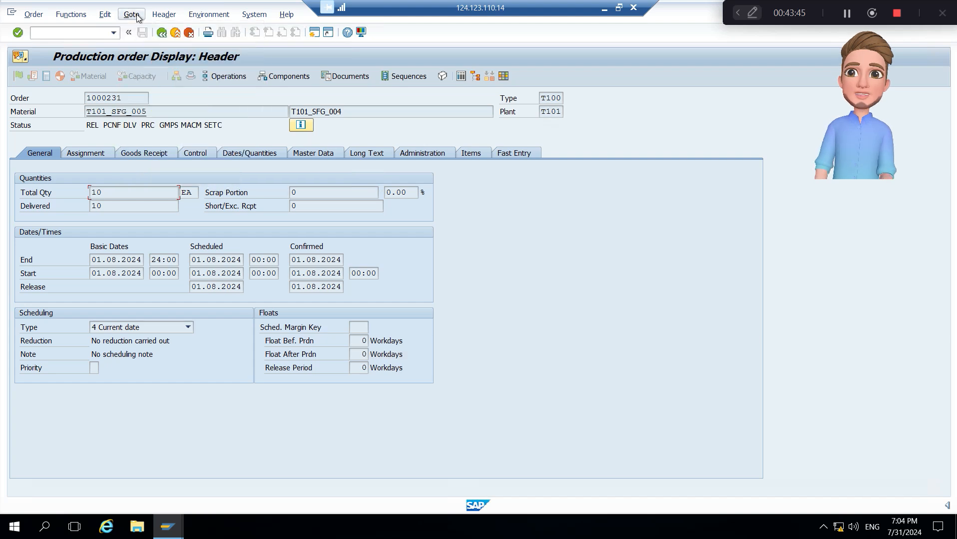
- Open the cost analysis of the reloaded order and examine the actual overhead costs and the order balance
click(137, 16)
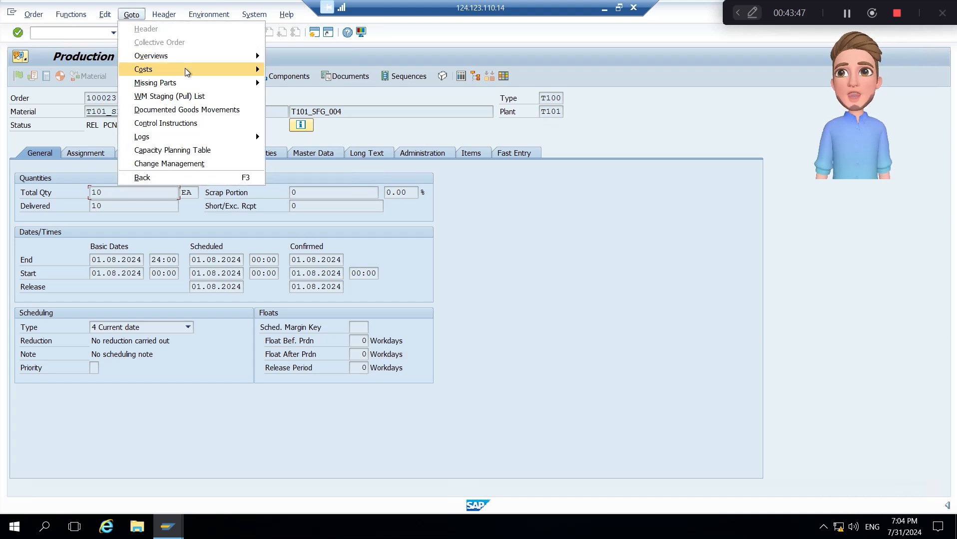
mouse_move(185, 68)
click(292, 69)
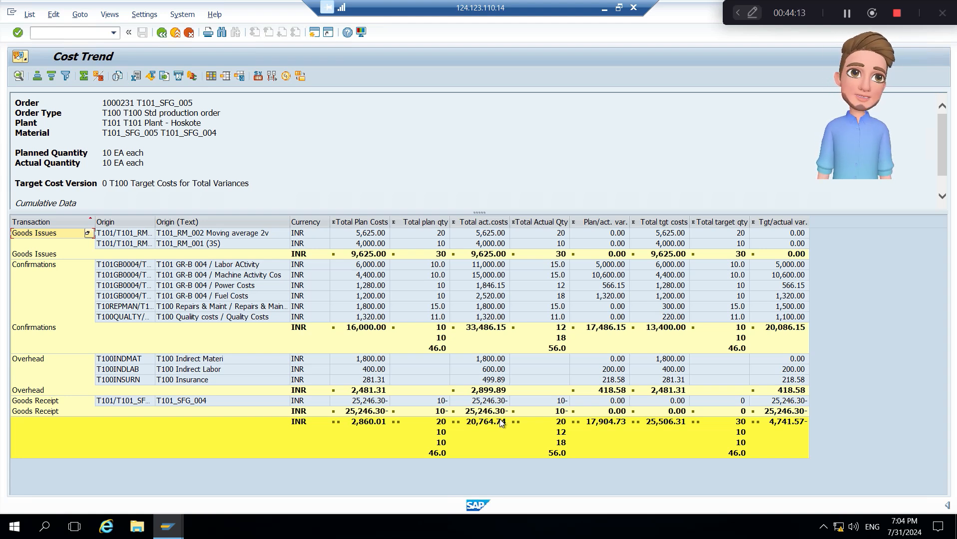
- Switch to the overhead calculation session and open the variance calculation with /nkks2
click(65, 31)
key(alt+Tab)
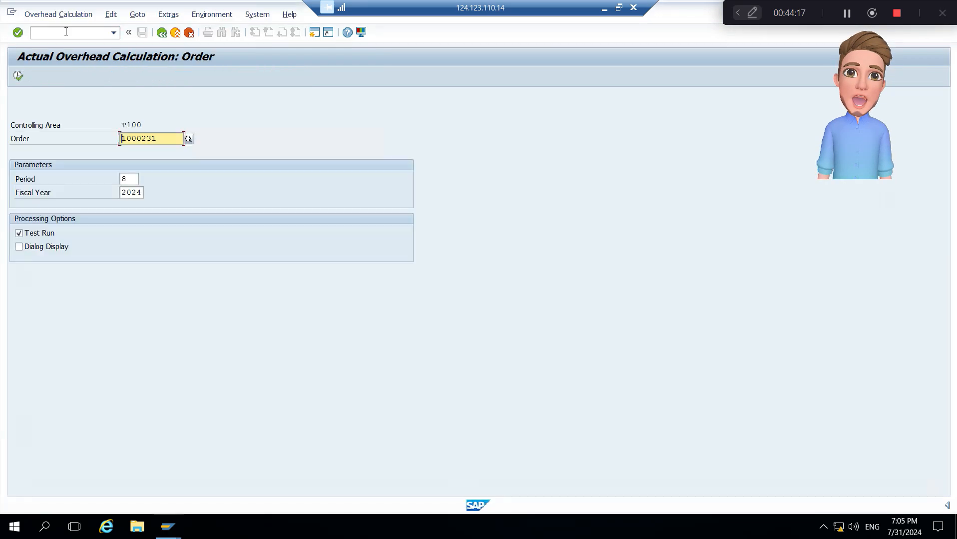
text(/)
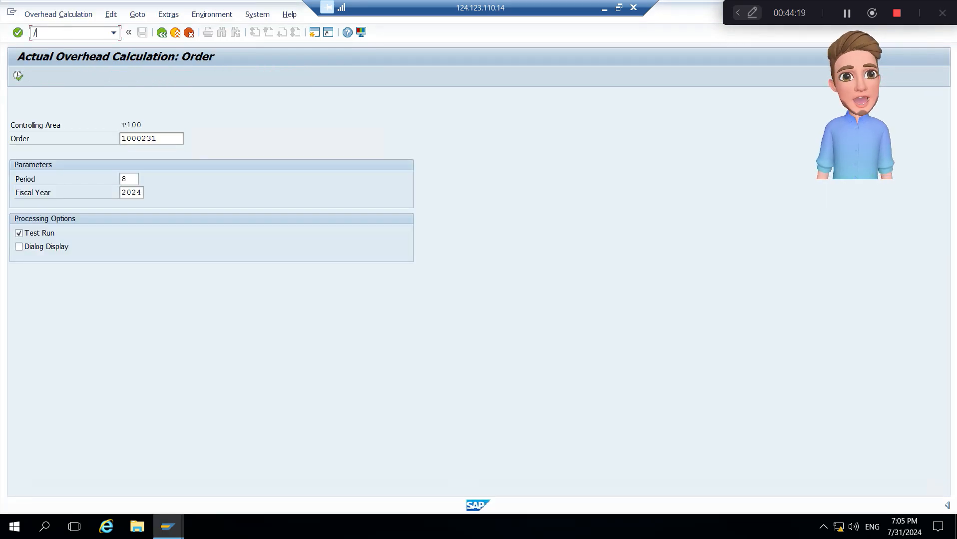
text(nkks)
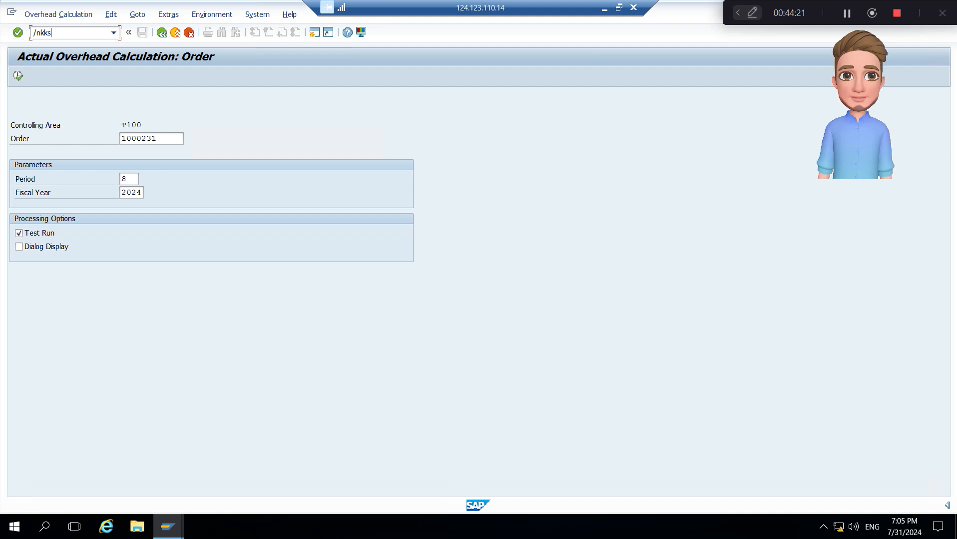
text(2)
key(Return)
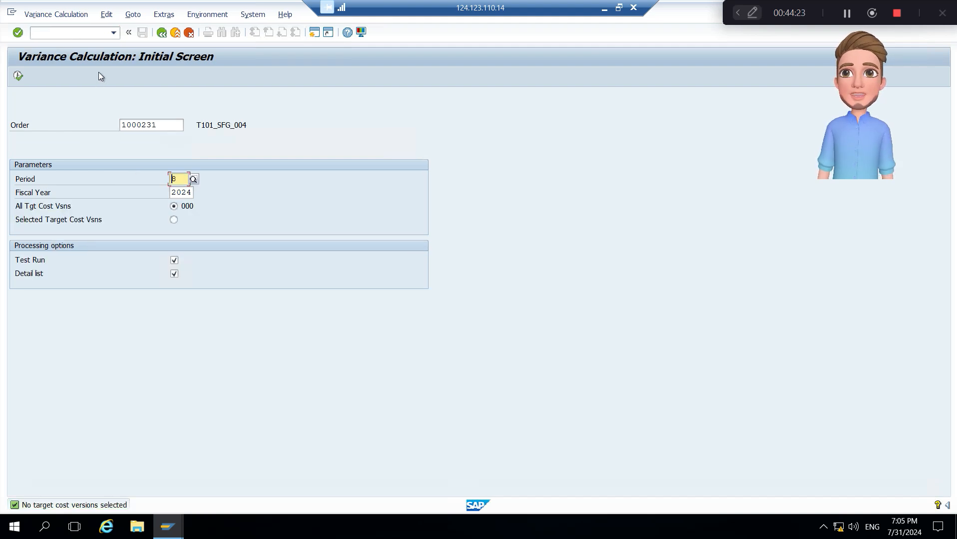
- Run the order's variance calculation for period 8 of 2024 with Test Run off and check the Variance amount
click(142, 125)
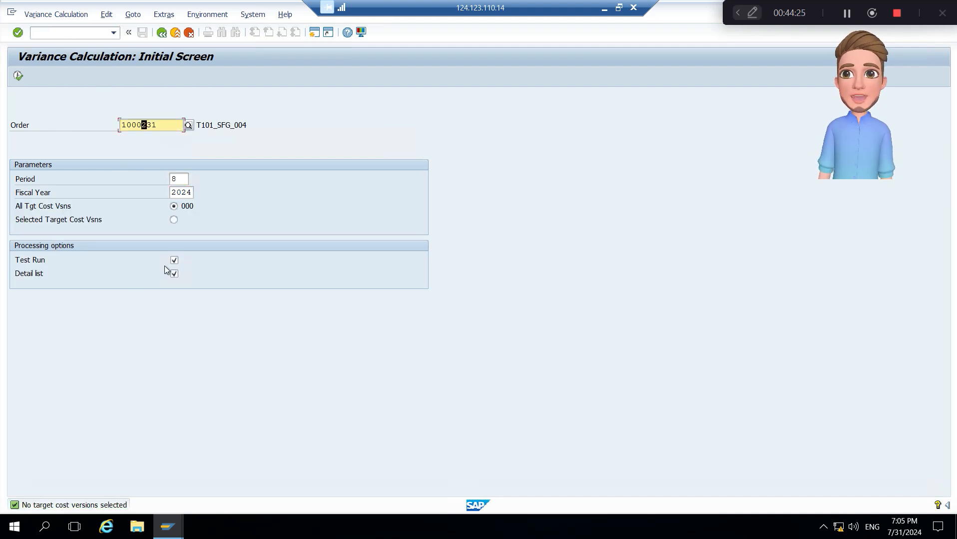
click(177, 260)
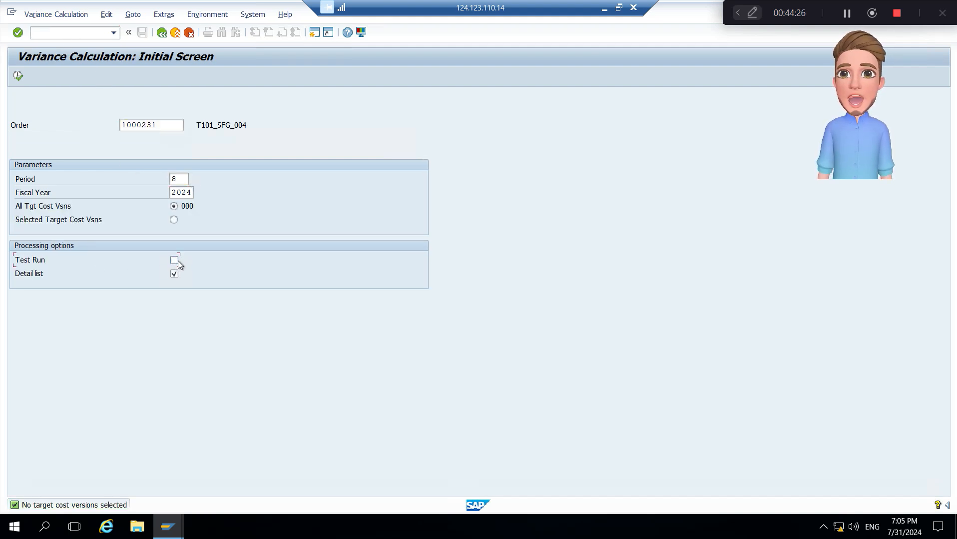
click(18, 76)
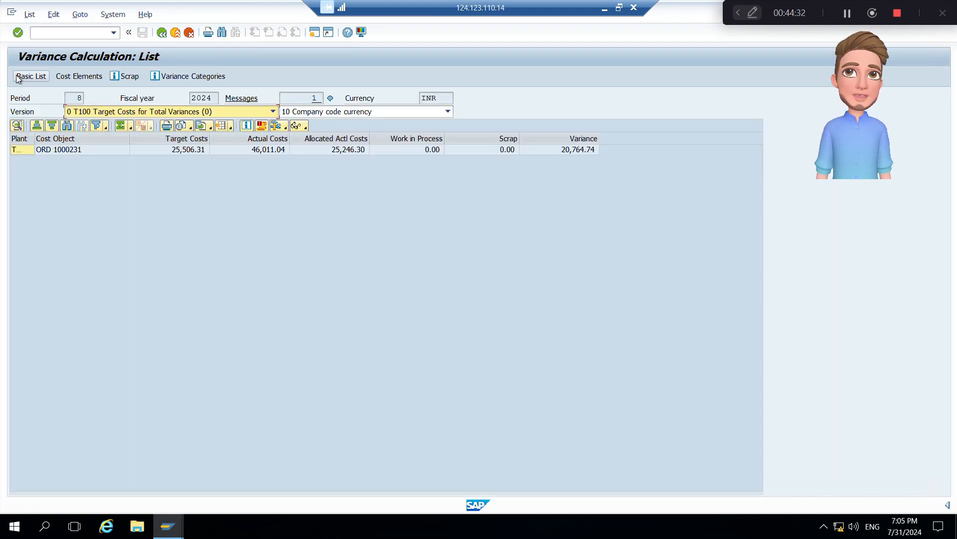
click(572, 153)
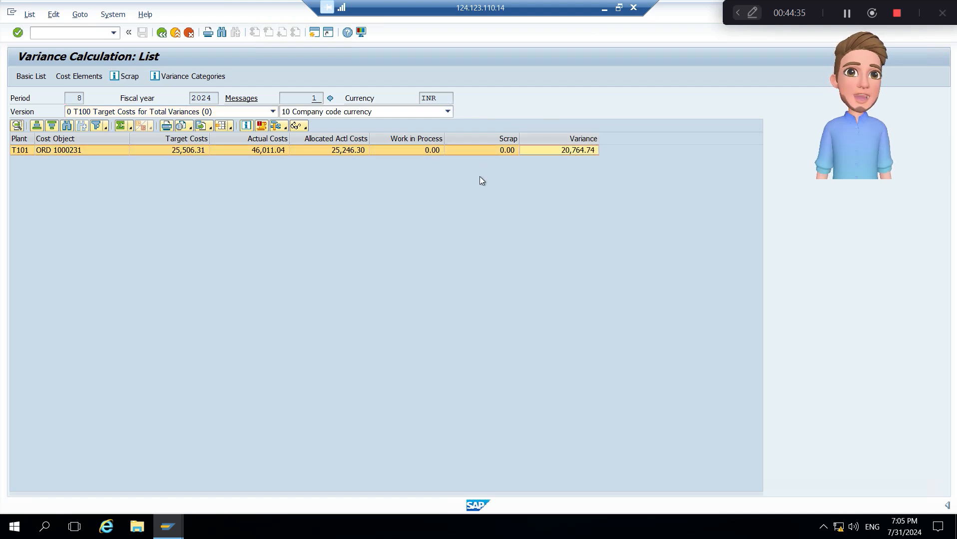
- Compare the calculated variance with the order's Cost Trend report, and open individual order settlement (KO88)
key(alt+Tab)
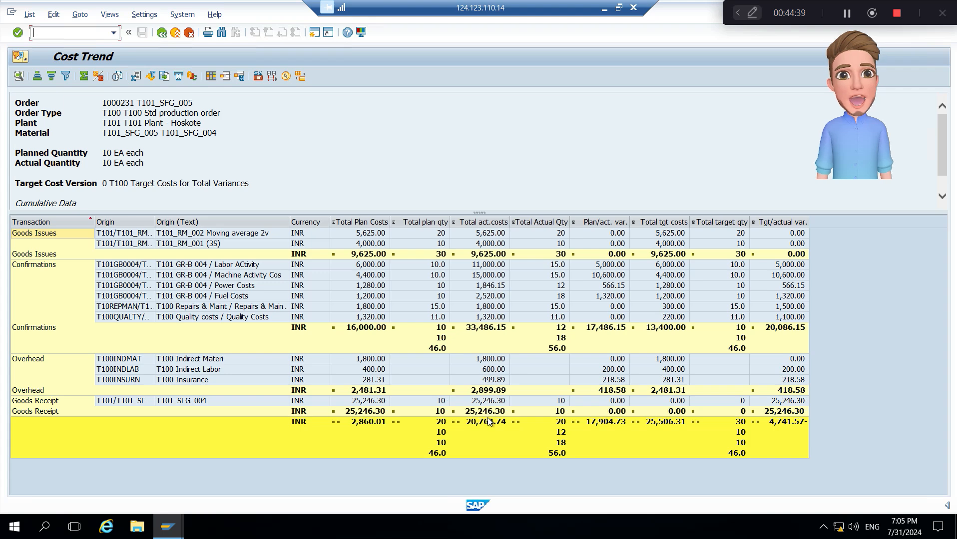
key(alt+Tab)
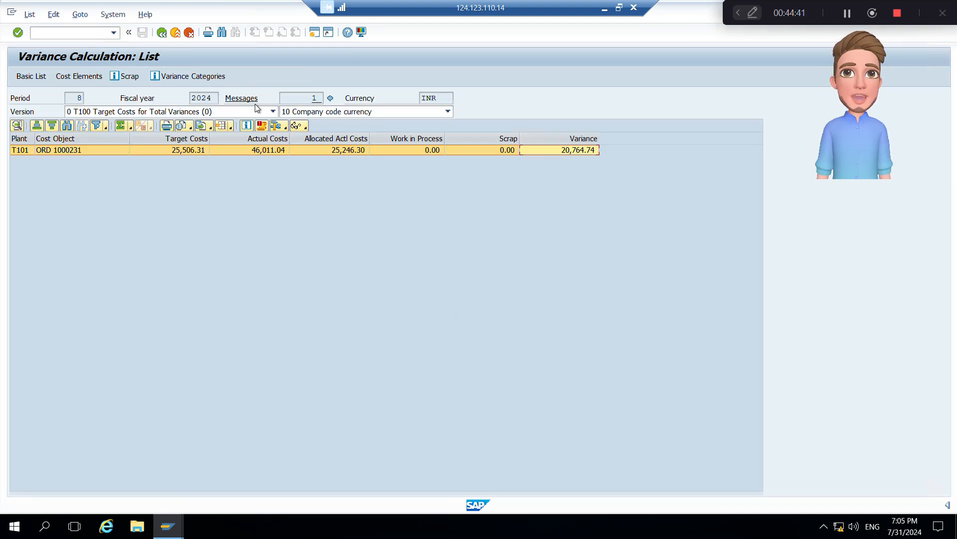
click(161, 33)
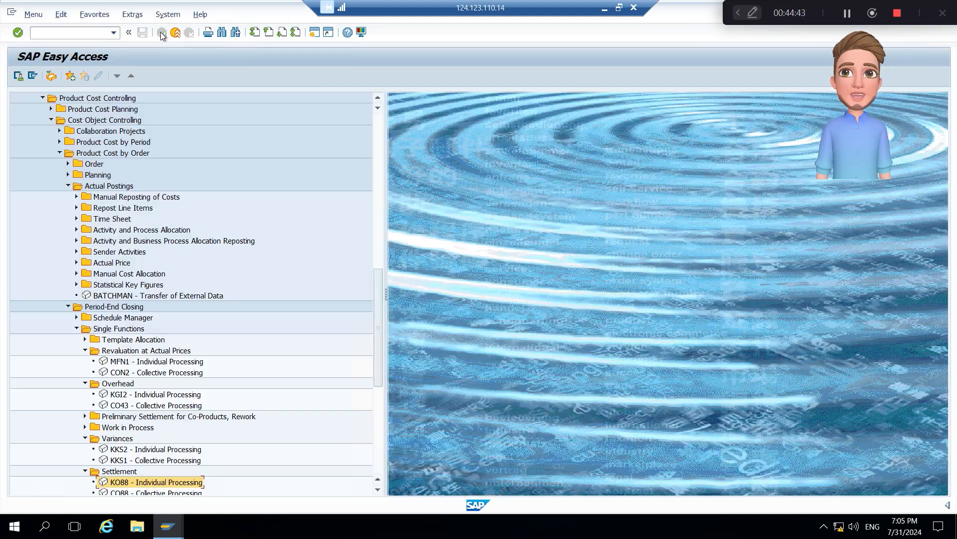
scroll(155, 382, down, 2)
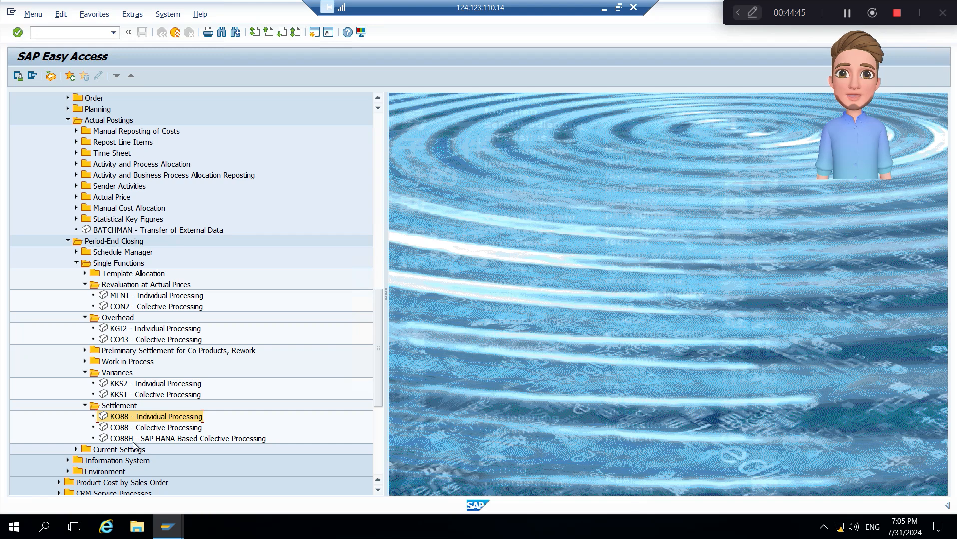
double_click(133, 417)
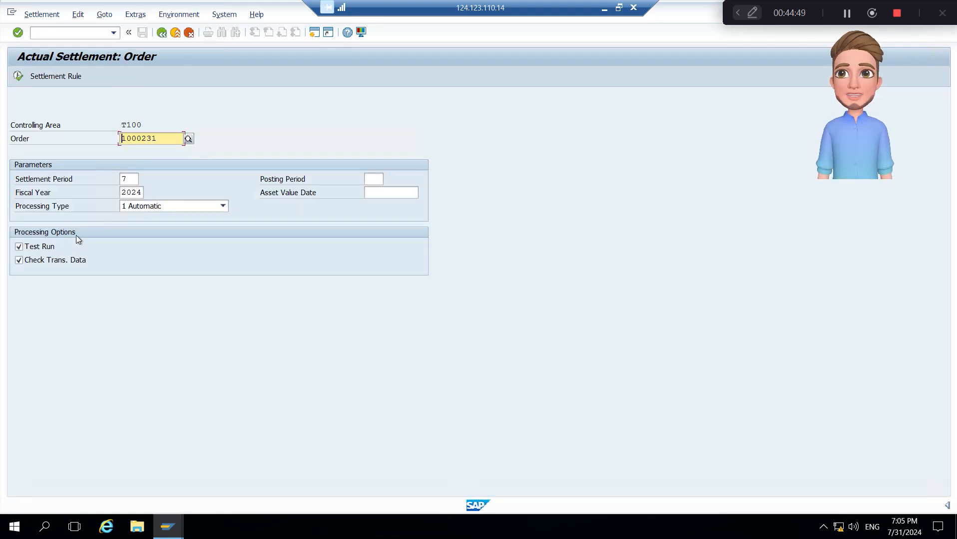
- Try to settle the production order for period 7 of 2024 with Test Run off
click(44, 246)
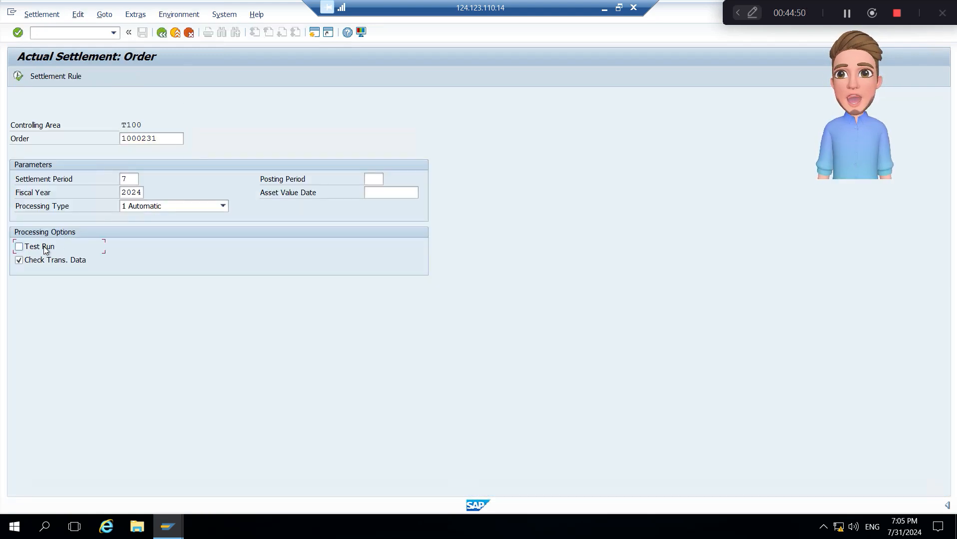
click(18, 77)
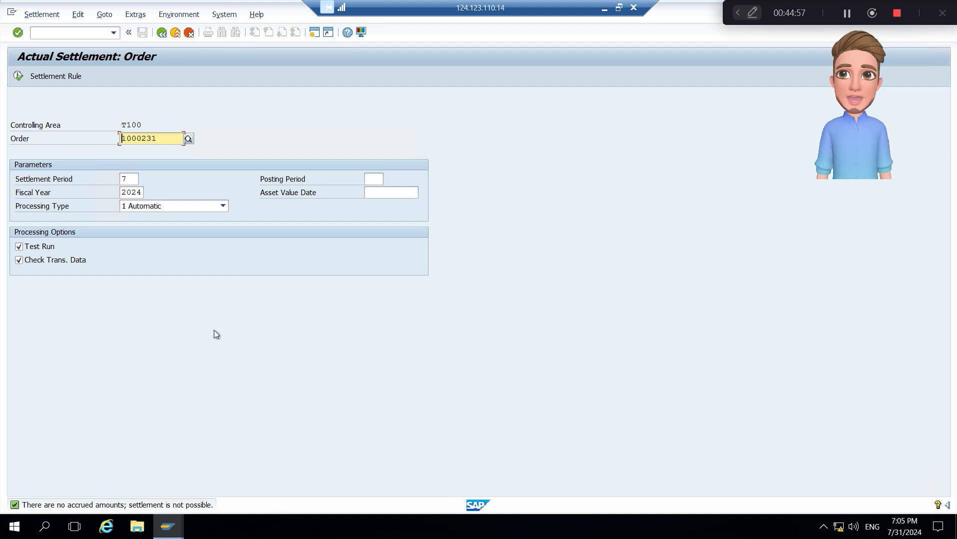
- Run the order's actual settlement for period 8 of 2024 with Test Run off and automatic processing
click(52, 248)
click(133, 179)
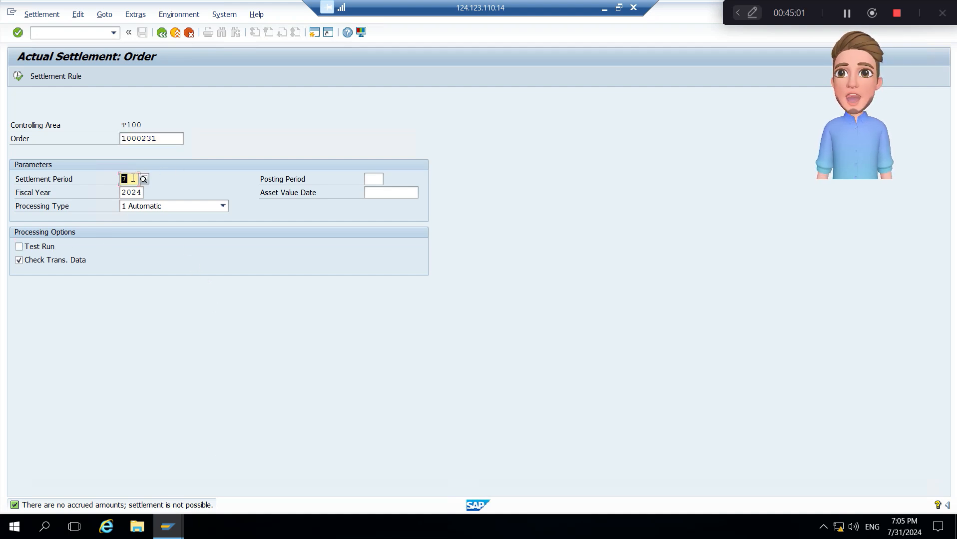
text(78)
key(Tab)
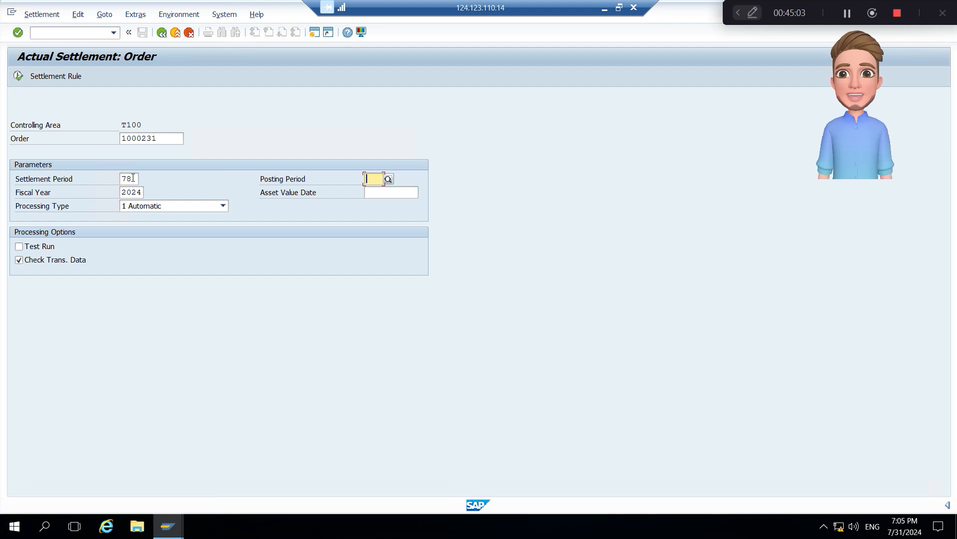
click(133, 179)
key(BackSpace)
key(BackSpace)
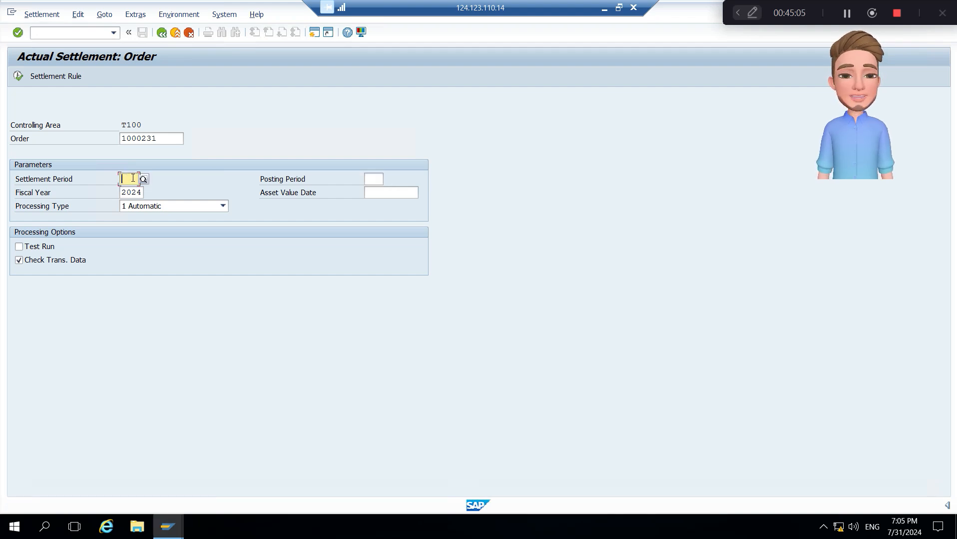
text(8)
key(Tab)
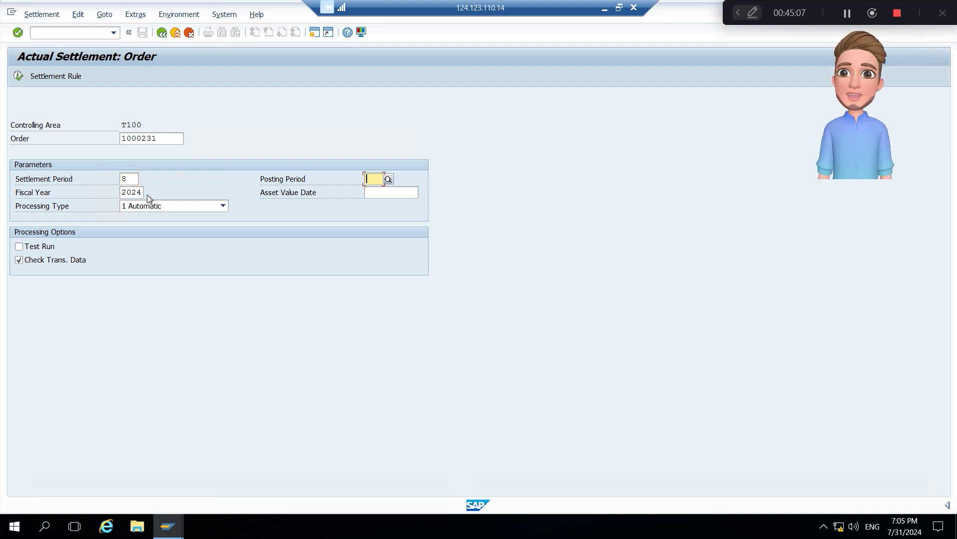
click(21, 78)
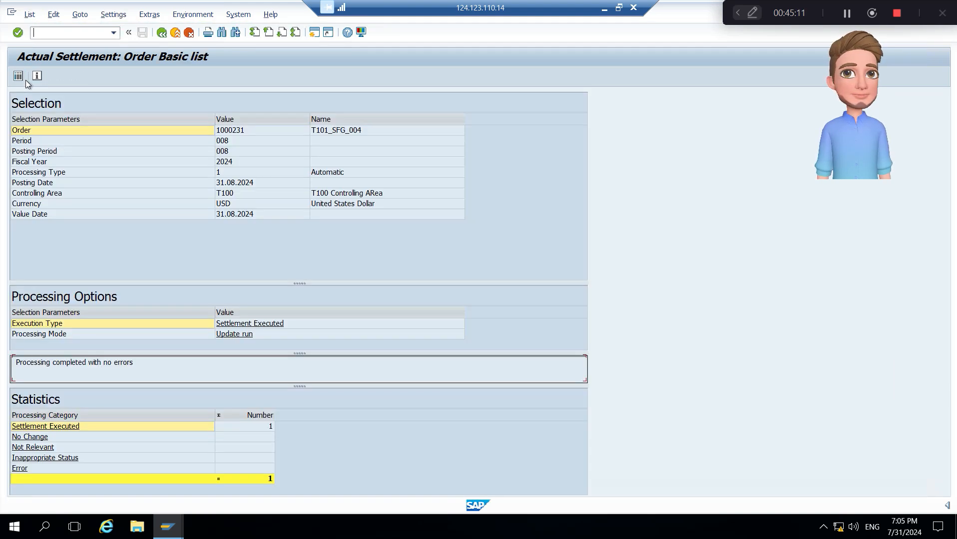
- Show the detail list of settled values and open the accounting document posted by the settlement
click(18, 76)
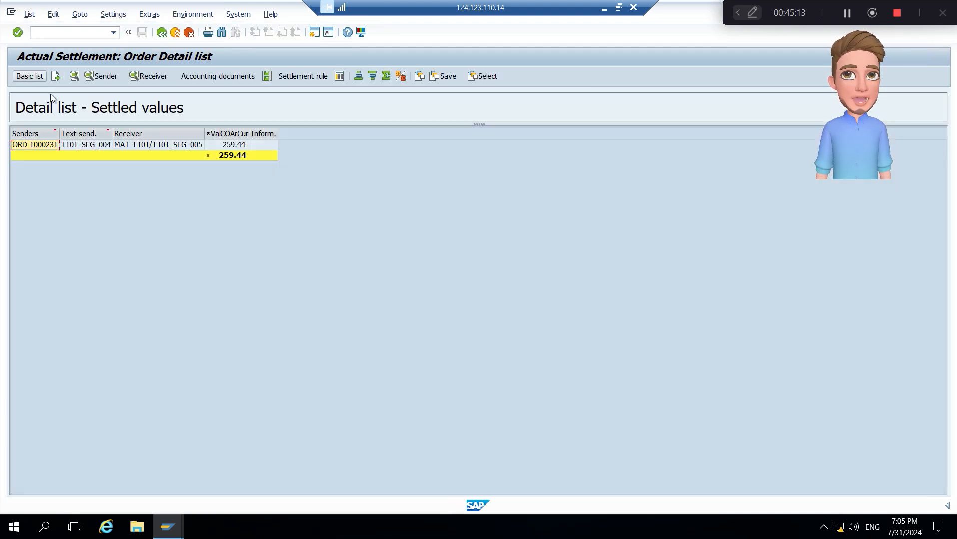
click(236, 147)
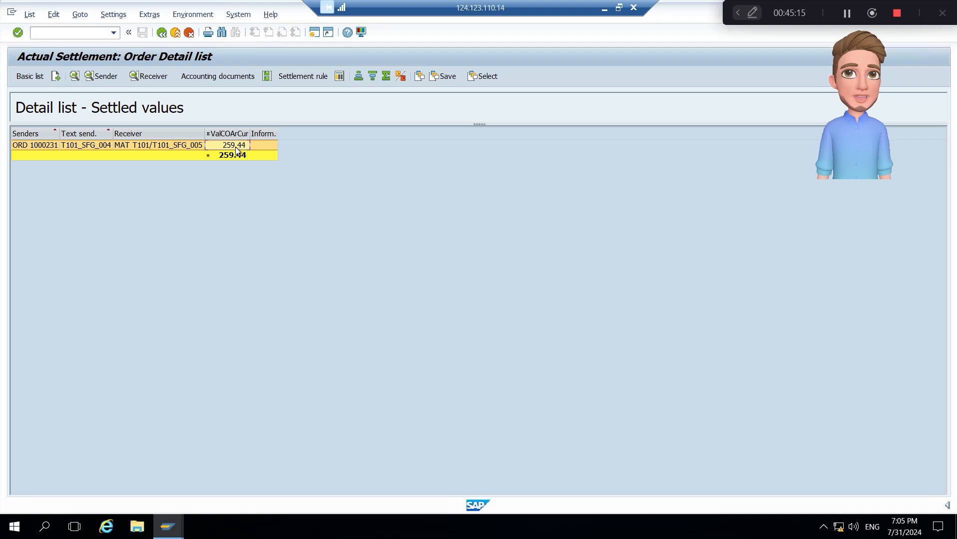
click(222, 79)
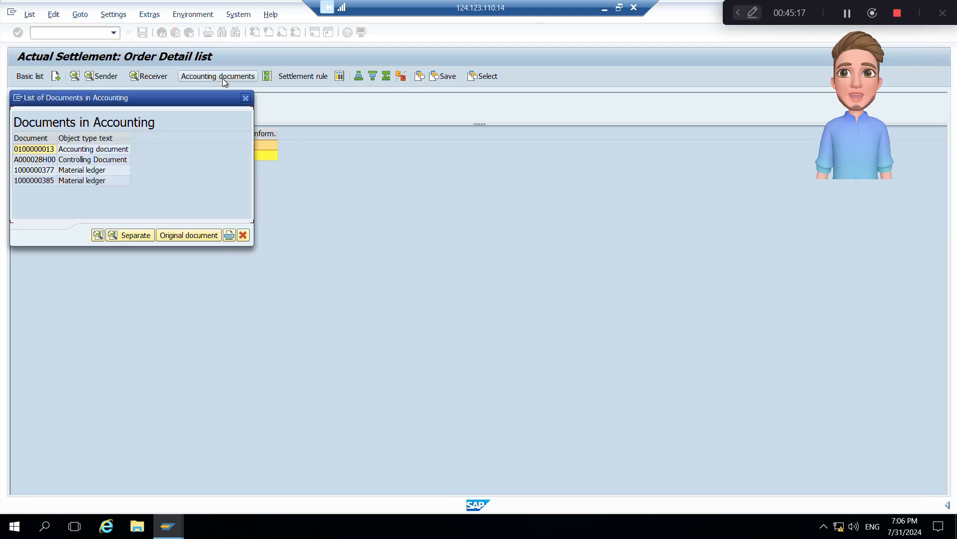
double_click(118, 153)
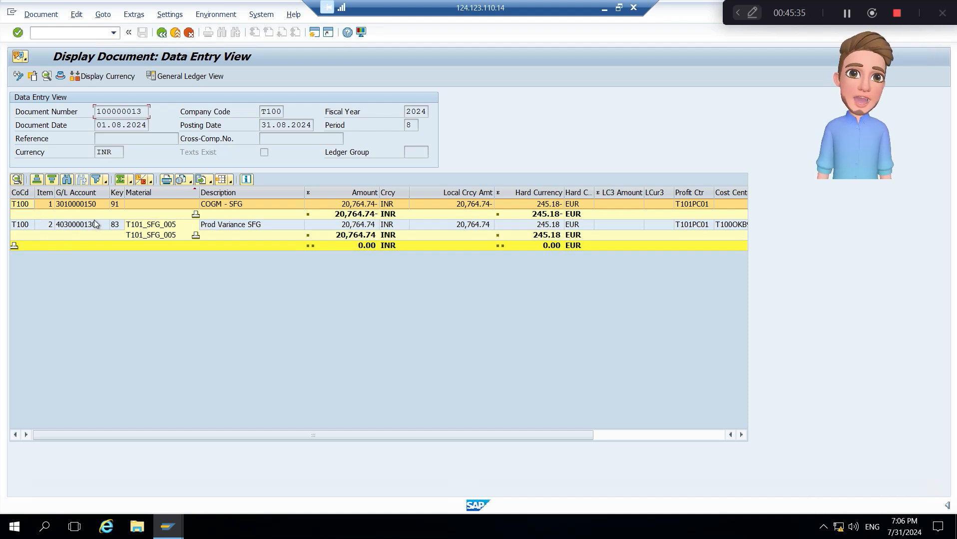
- Switch to the production order session and reopen the order's cost analysis to check the settlement and remaining balance
key(alt+Tab)
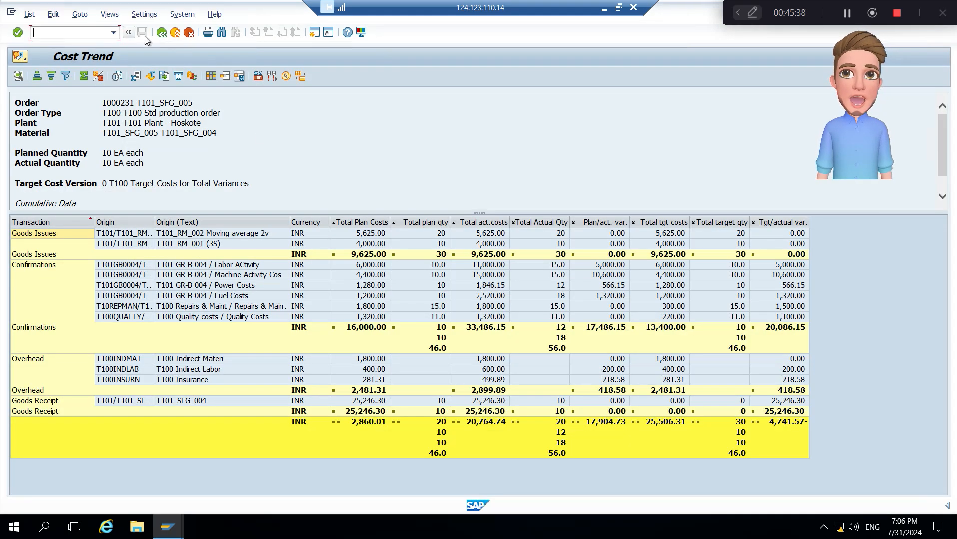
click(162, 32)
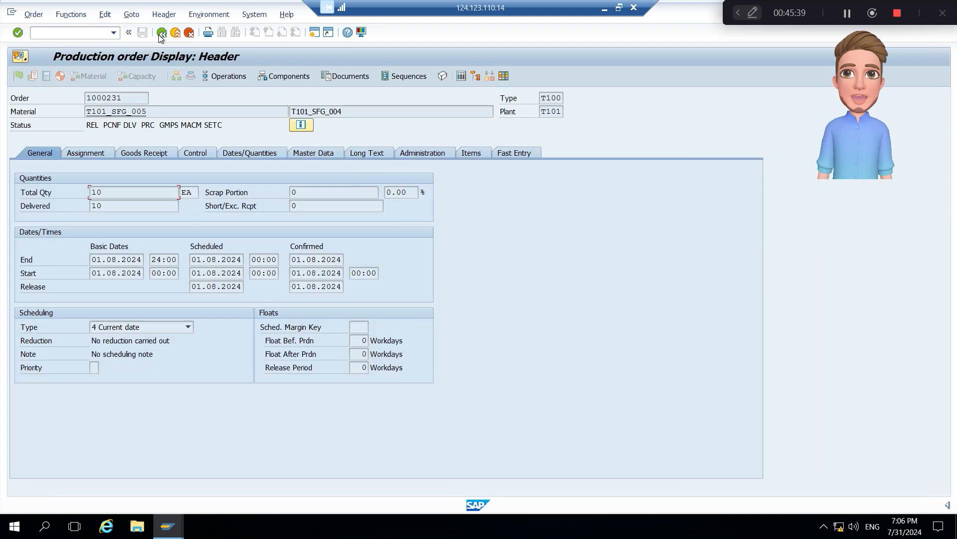
click(139, 18)
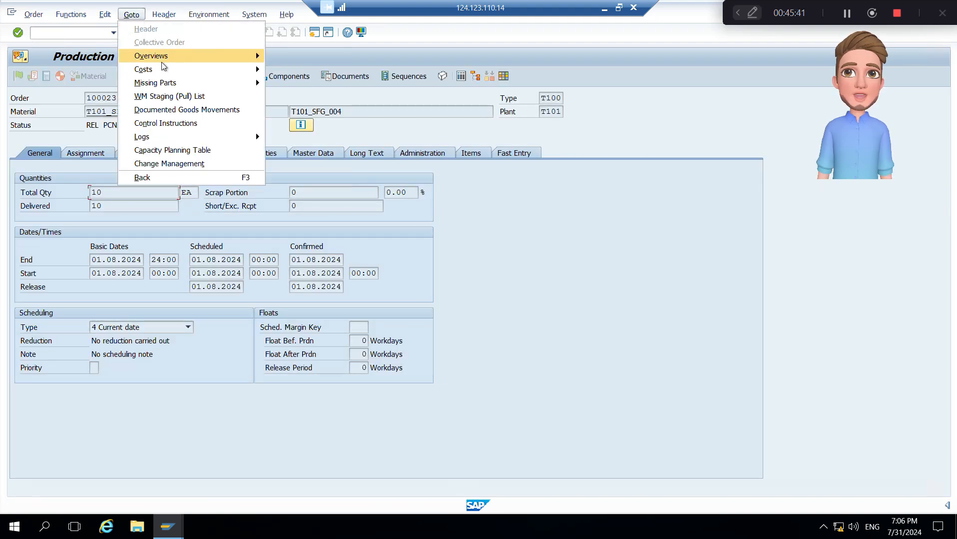
mouse_move(169, 69)
click(292, 69)
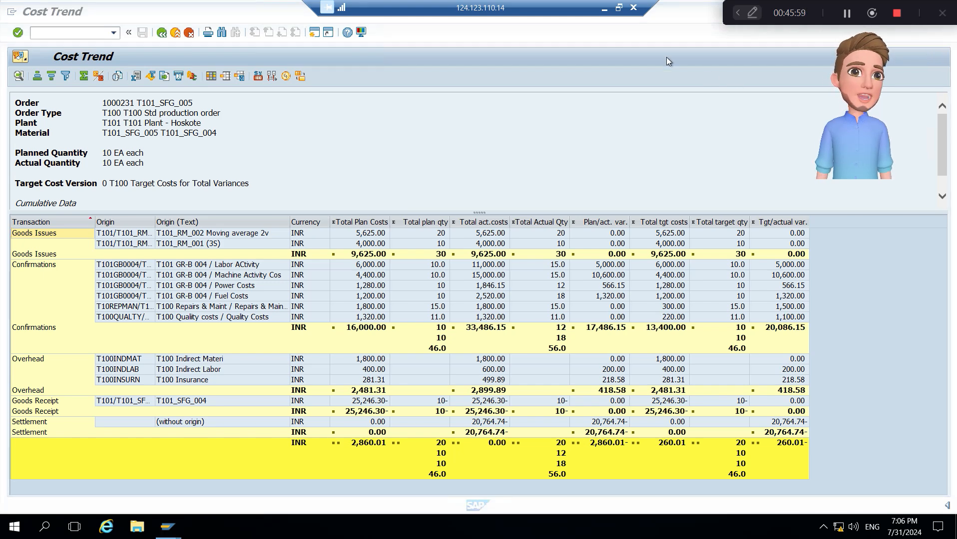
click(604, 8)
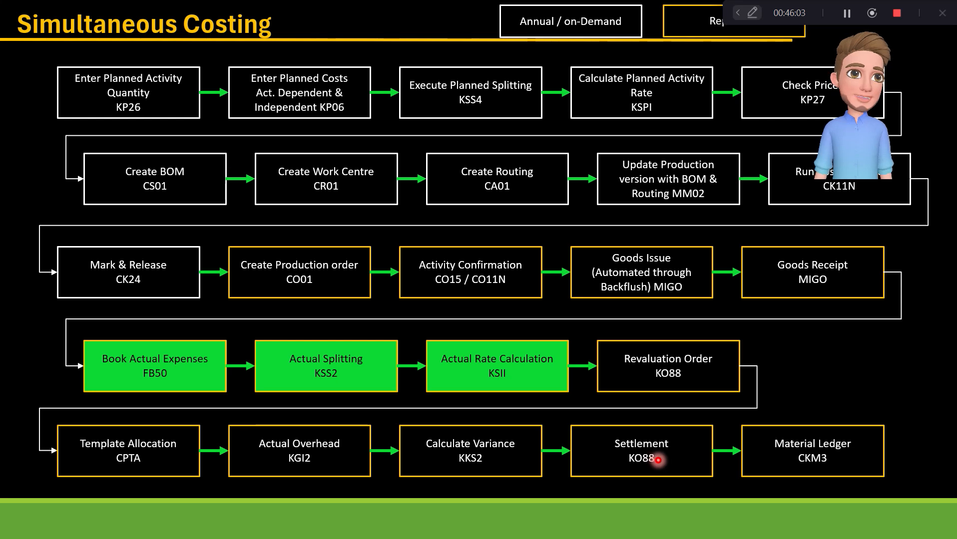
key(Right)
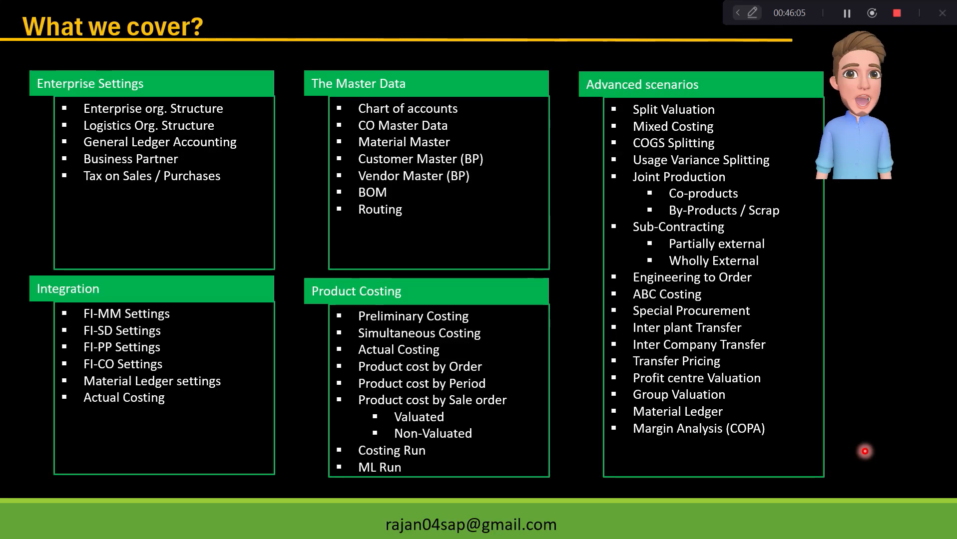